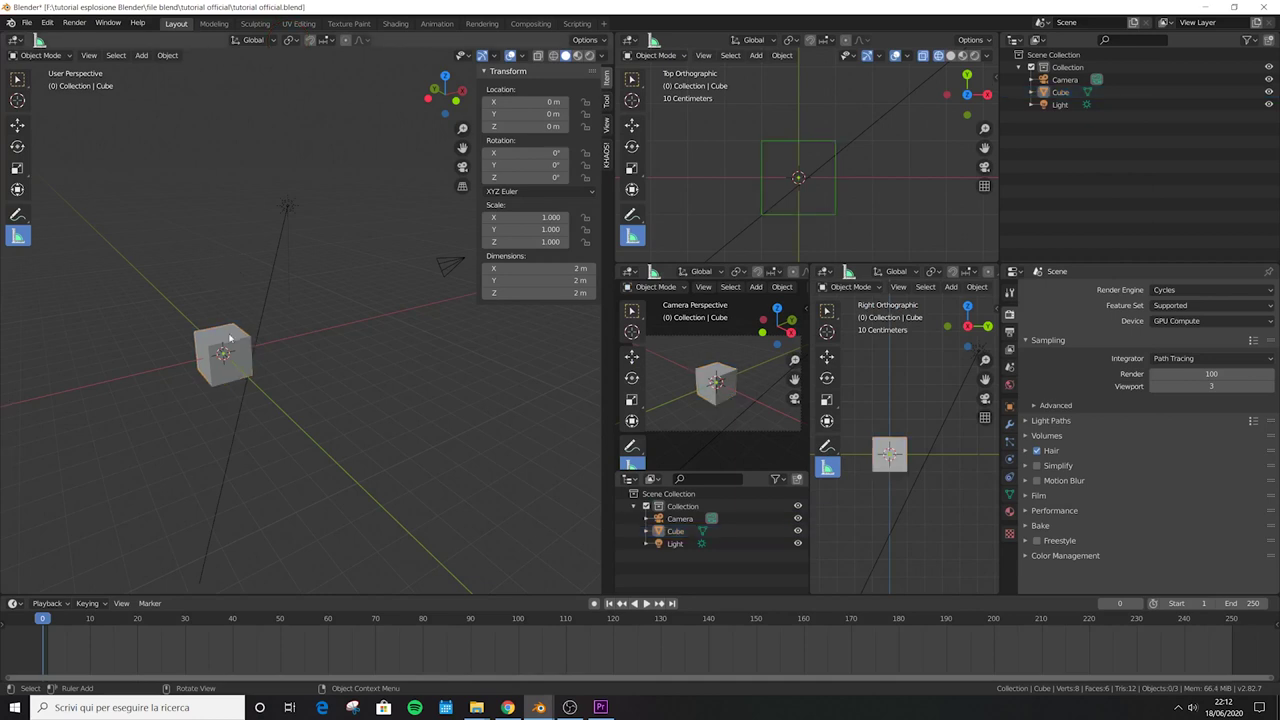
# - Delete the default cube and add a mesh circle at the world origin
pyautogui.press('x')
pyautogui.click(229, 336)
pyautogui.hotkey('shift', 'a')
pyautogui.moveTo(229, 349)
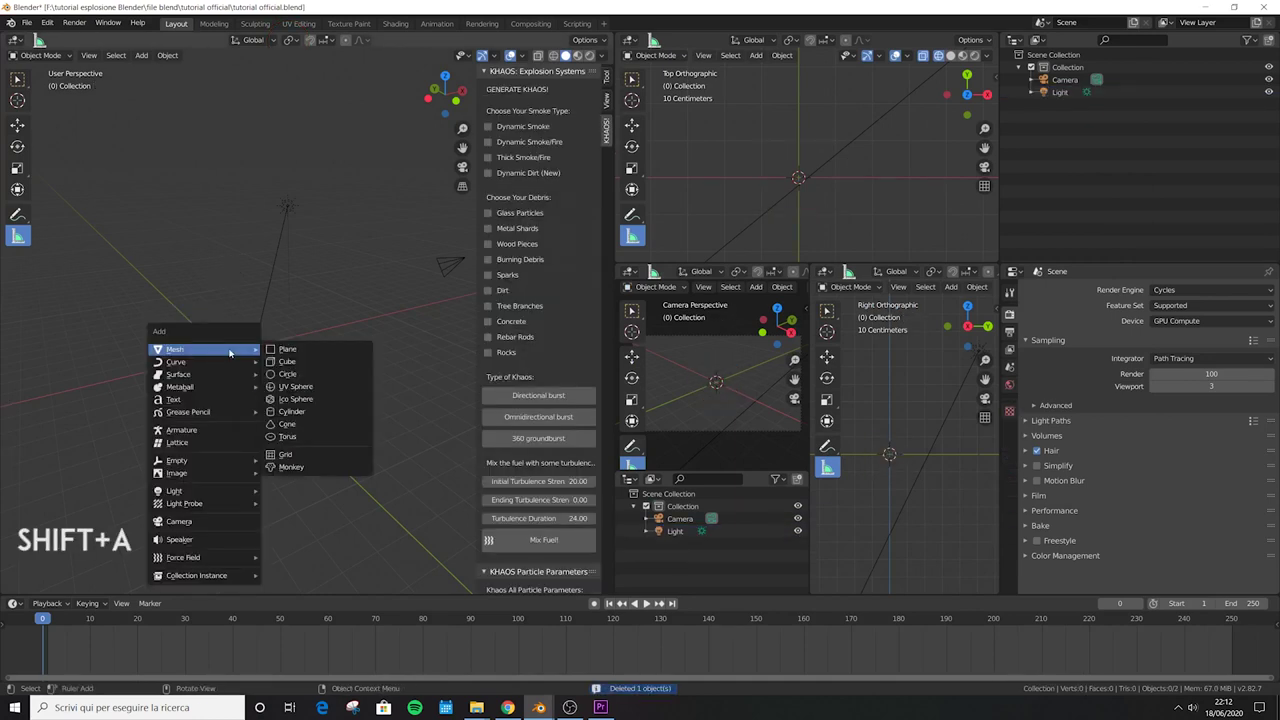
pyautogui.click(290, 374)
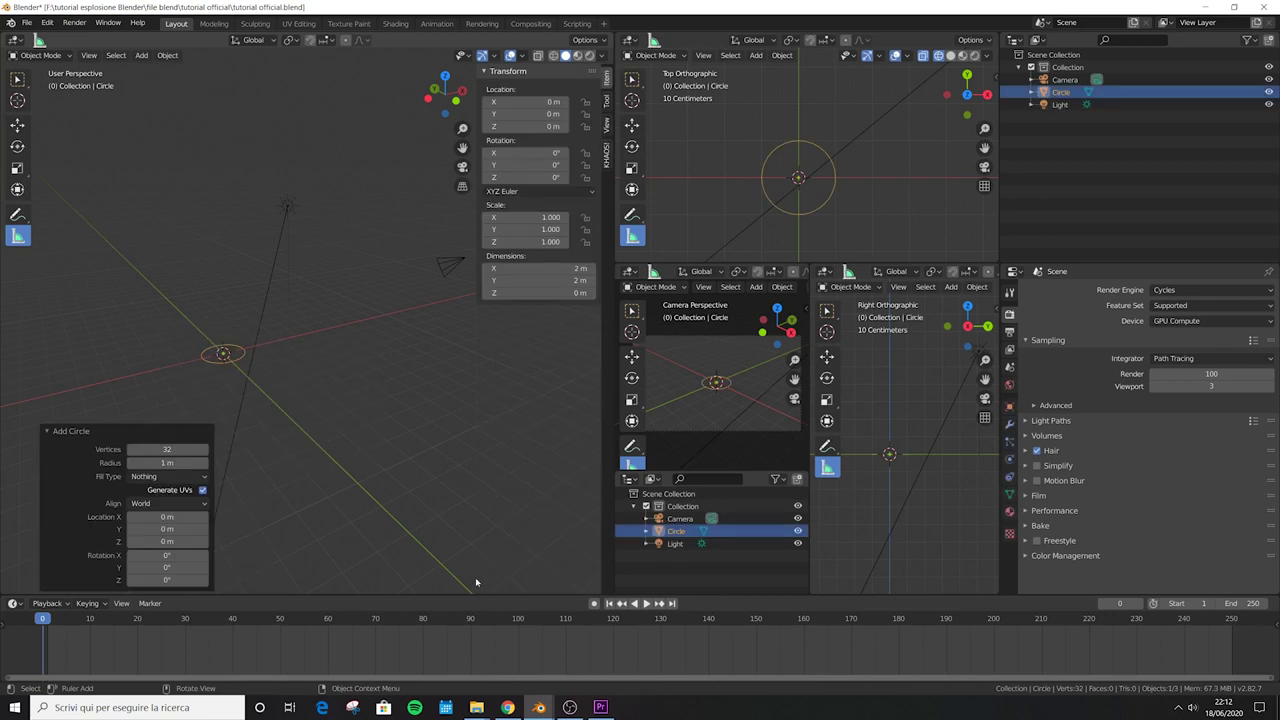
# - Go to frame 50 and set the animation's end frame to 244
pyautogui.click(281, 619)
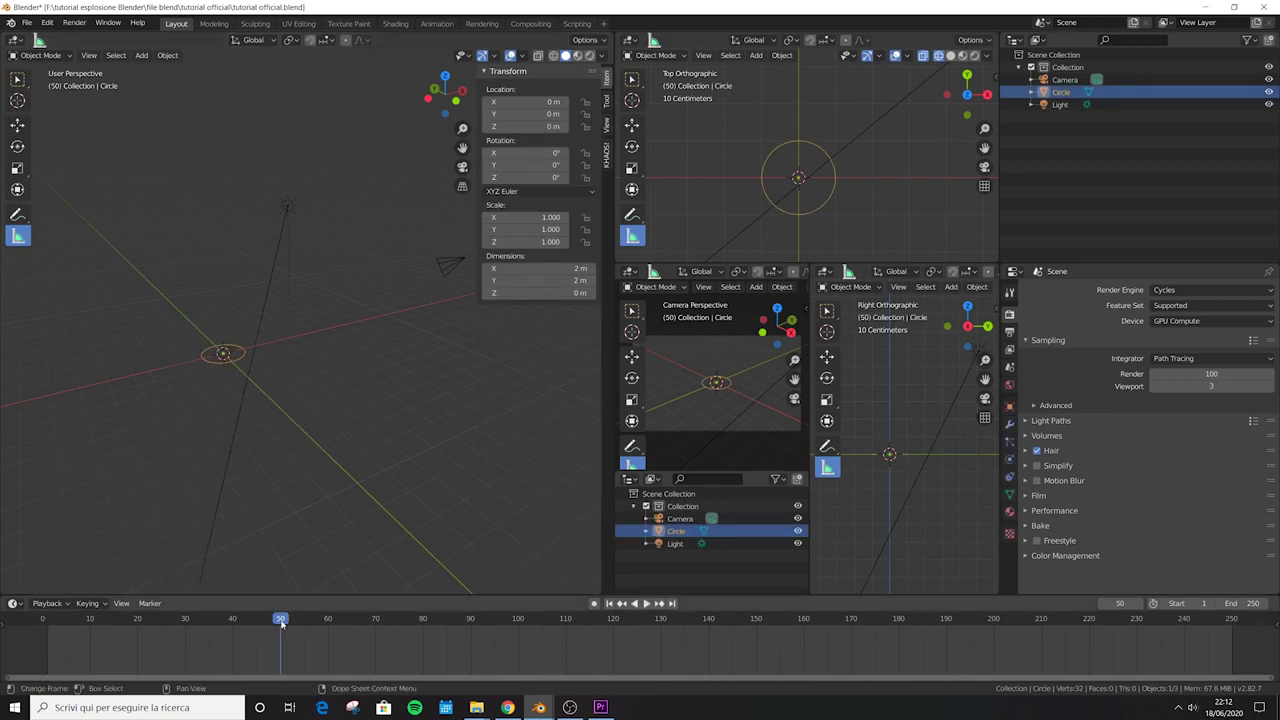
pyautogui.doubleClick(1240, 604)
pyautogui.write('244')
pyautogui.press('Return')
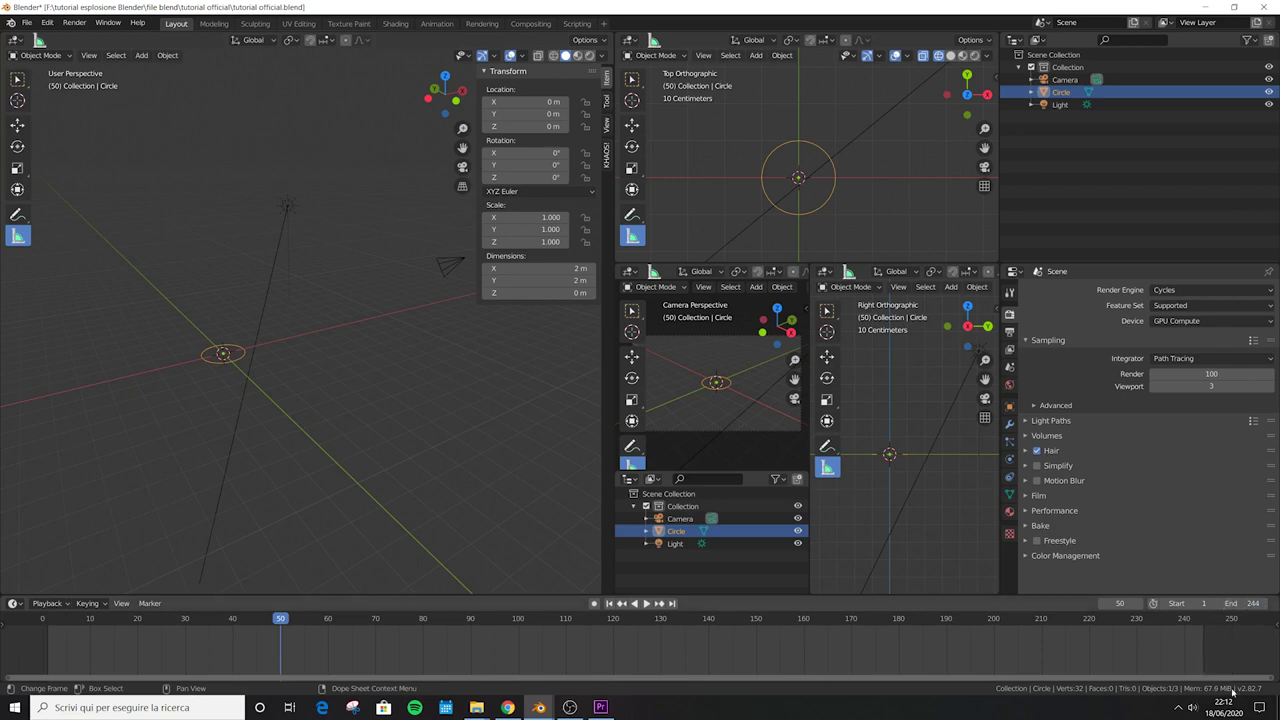
# - Open the circle in Edit Mode and display its vertex and split normals at an enlarged size
pyautogui.press('KP_Decimal')
pyautogui.press('Tab')
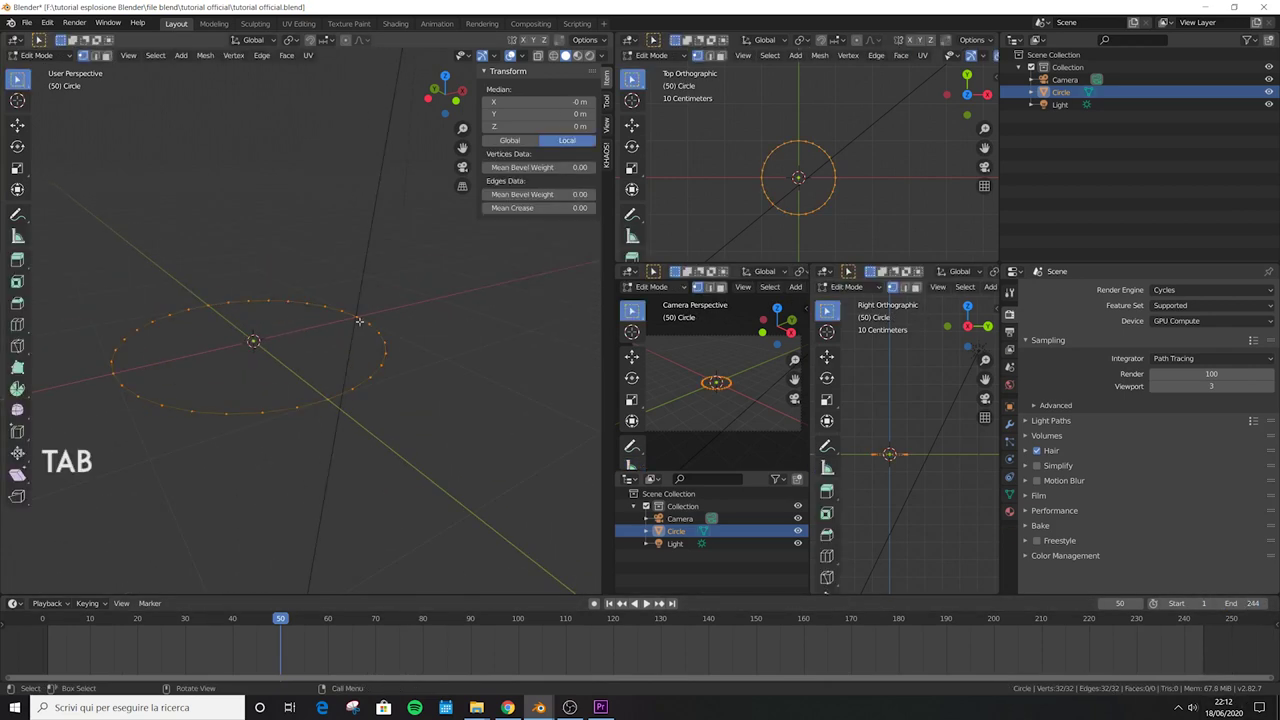
pyautogui.click(522, 56)
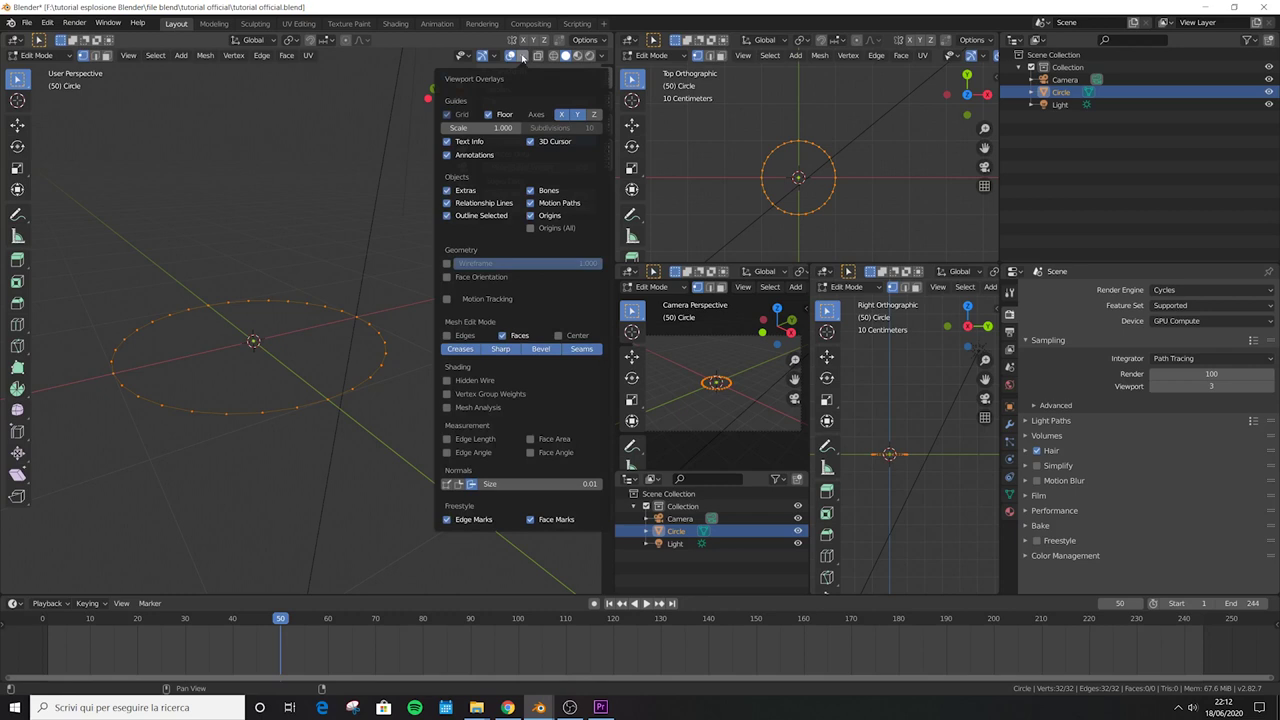
pyautogui.click(459, 484)
pyautogui.click(447, 484)
pyautogui.moveTo(516, 485); pyautogui.dragTo(560, 485)
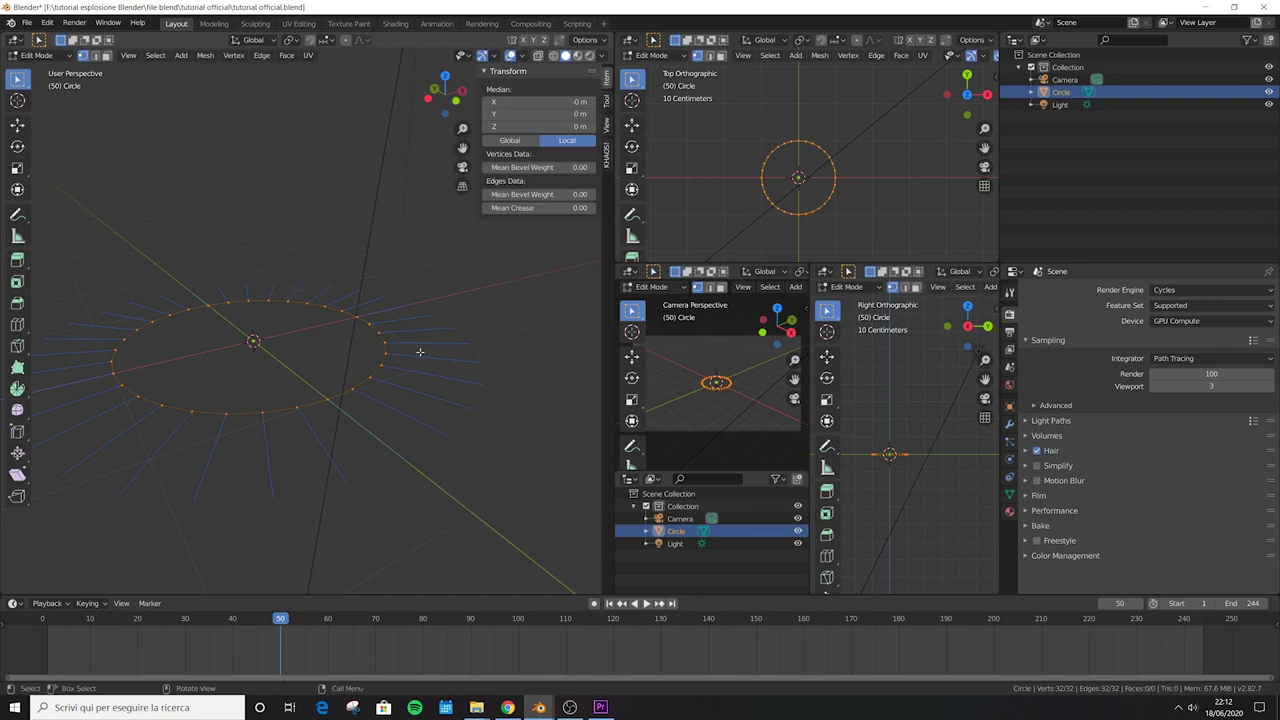
# - Extrude the circle's edge, scale it inward to a small central ring and fill the ring with a face
pyautogui.press('e')
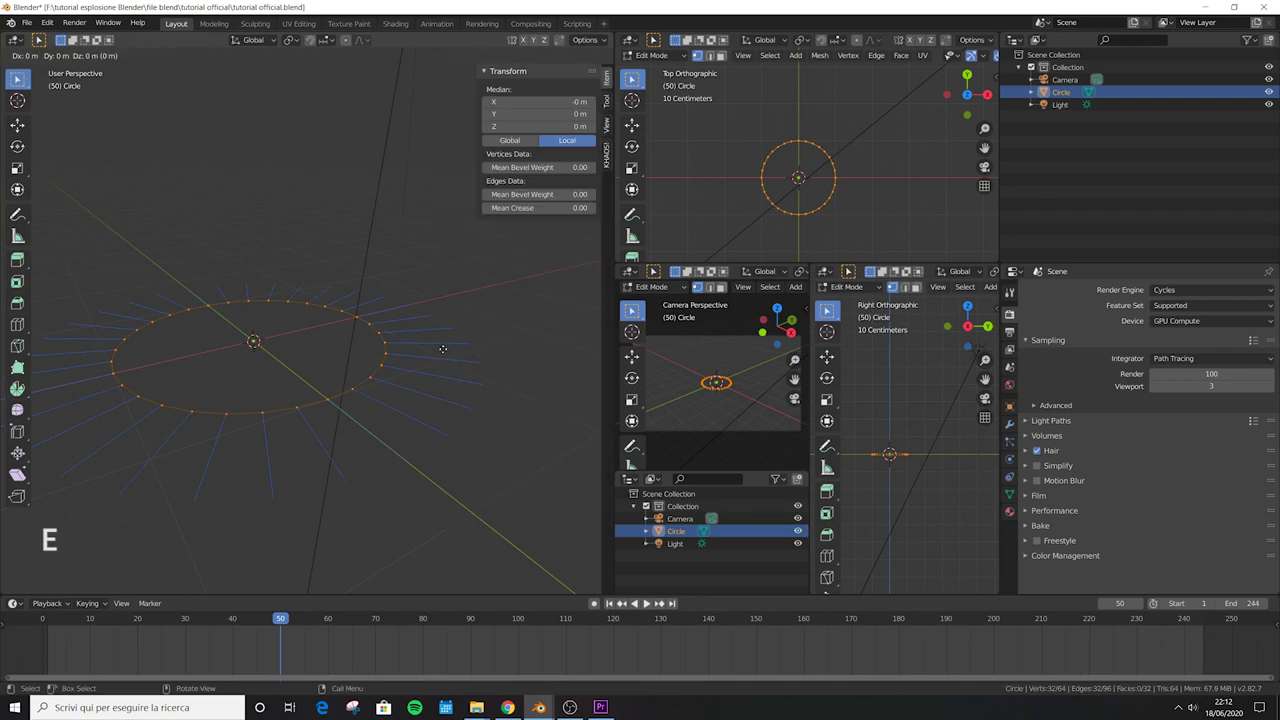
pyautogui.press('Escape')
pyautogui.press('s')
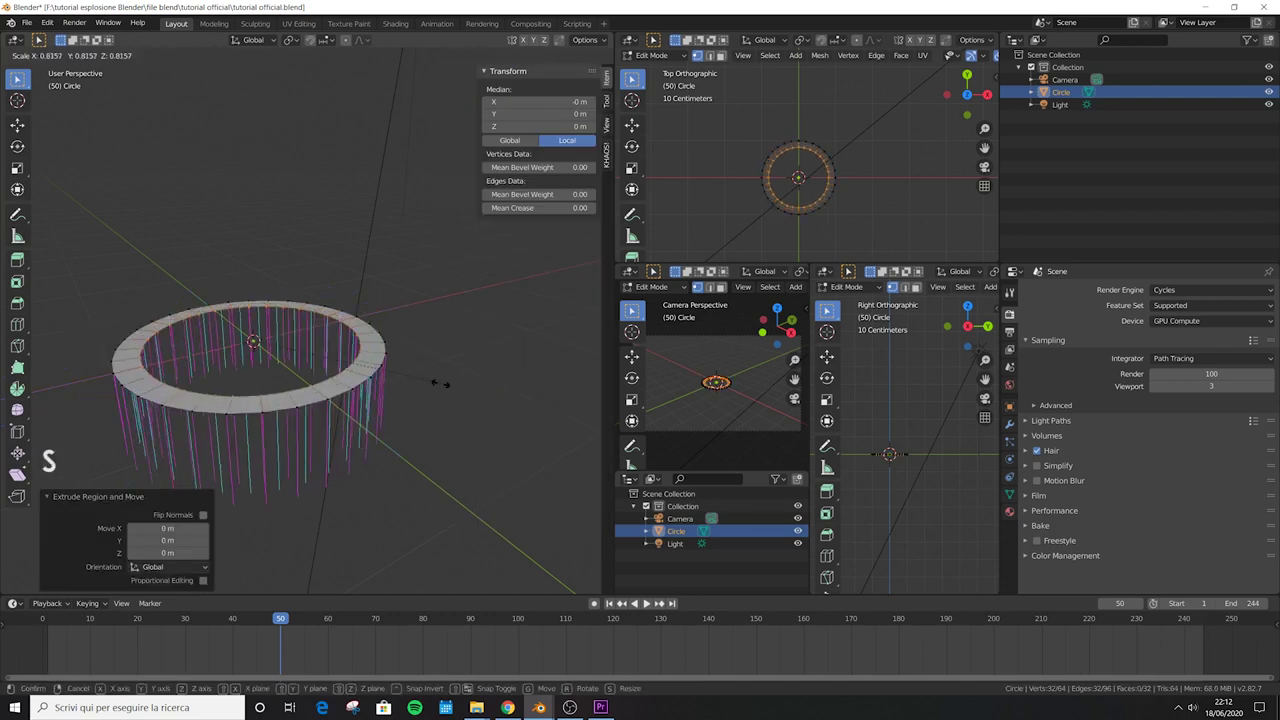
pyautogui.click(290, 346)
pyautogui.press('f')
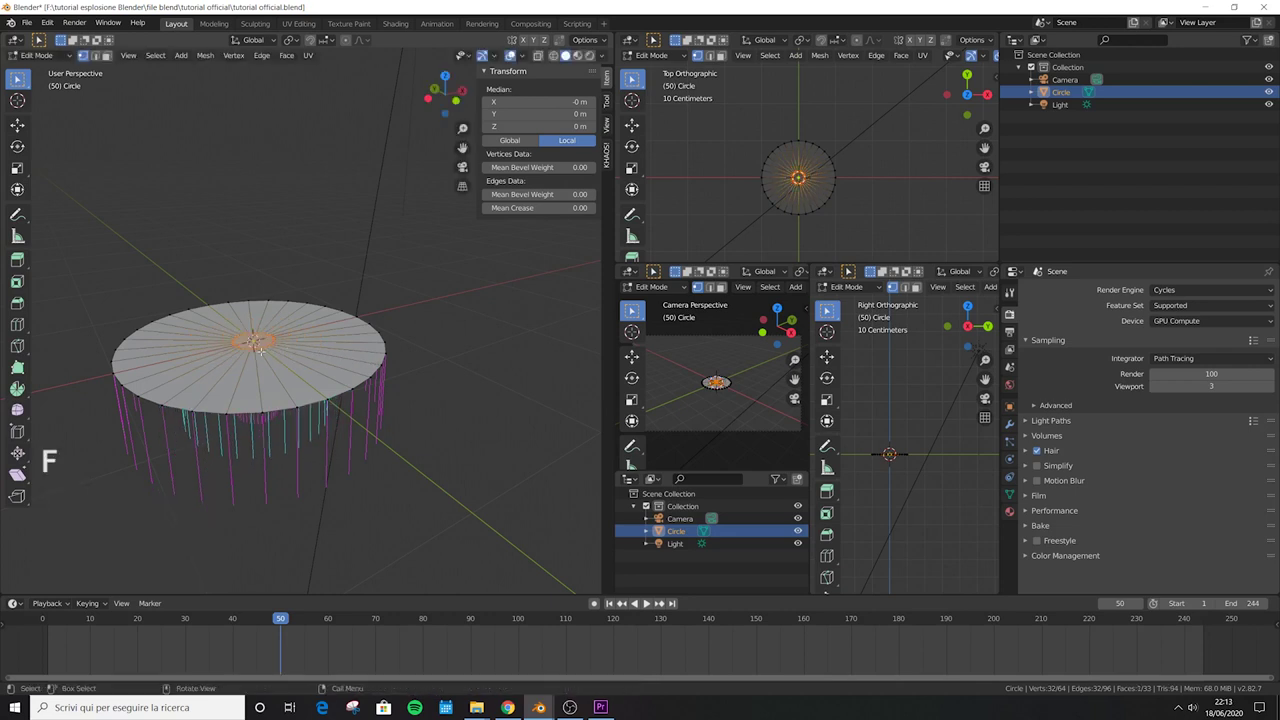
# - Recalculate the normals of the whole disc with the Inside option and save the file
pyautogui.click(553, 55)
pyautogui.press('a')
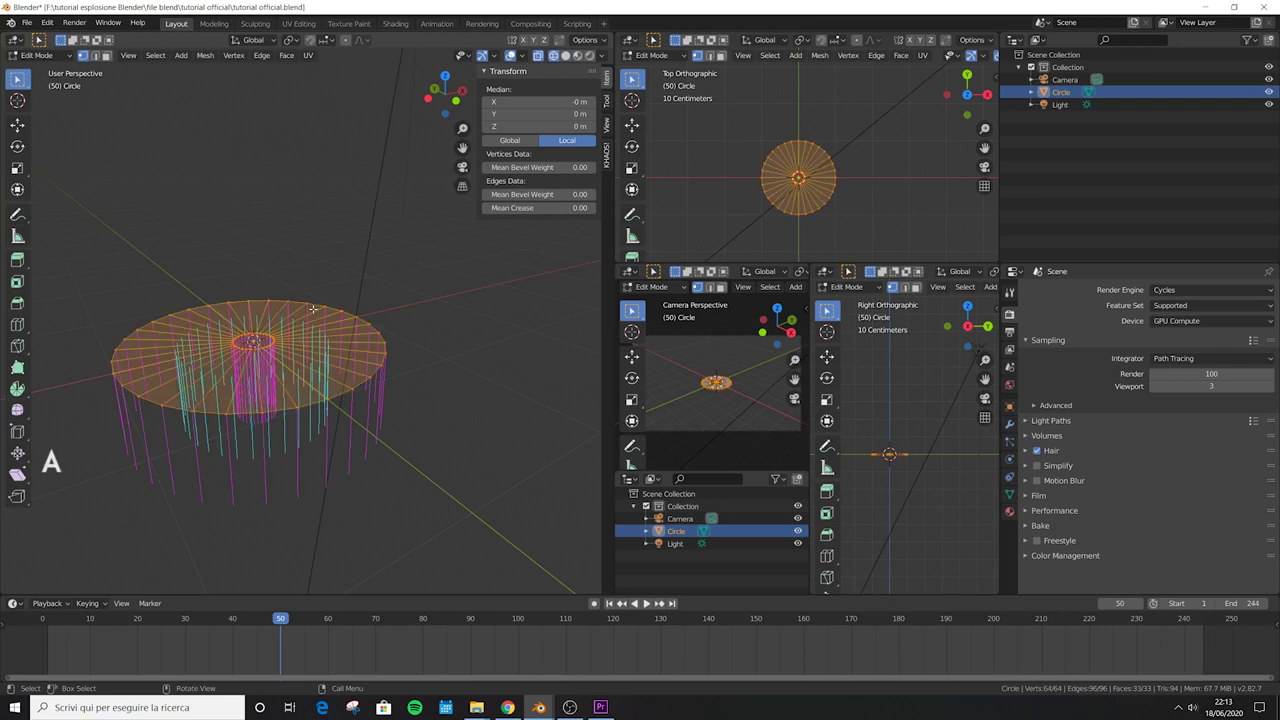
pyautogui.hotkey('shift', 'n')
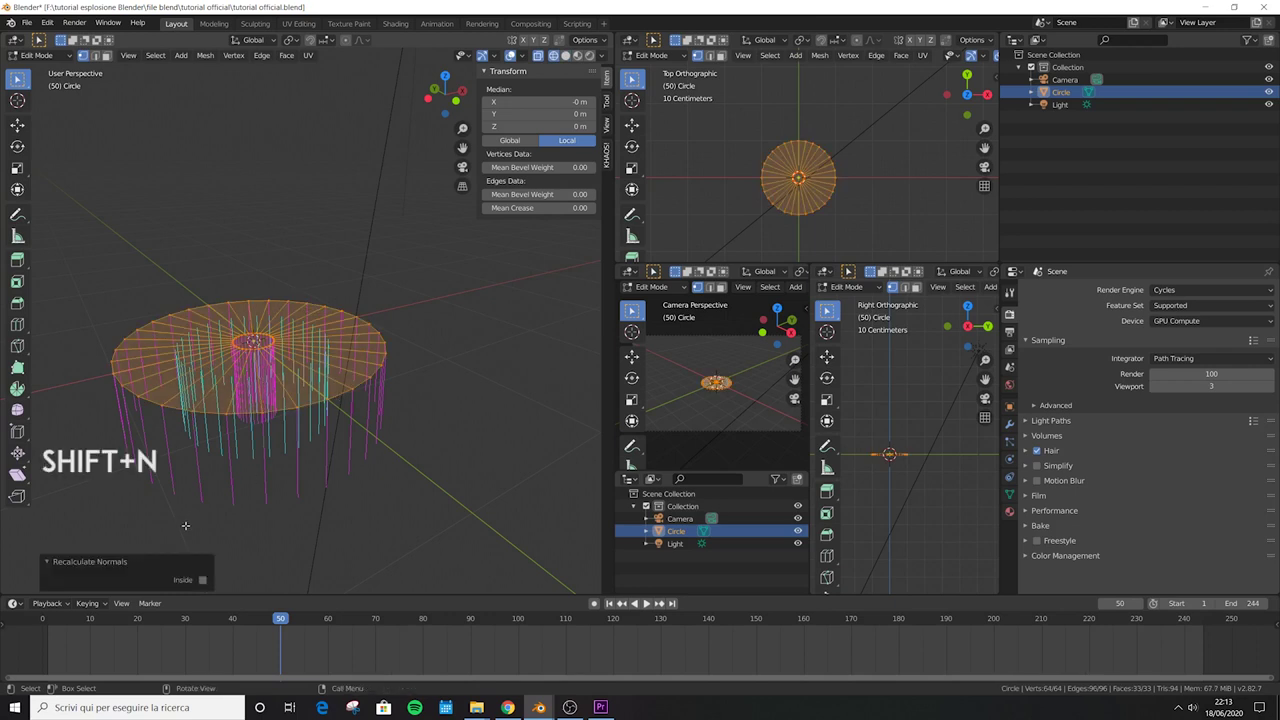
pyautogui.click(202, 580)
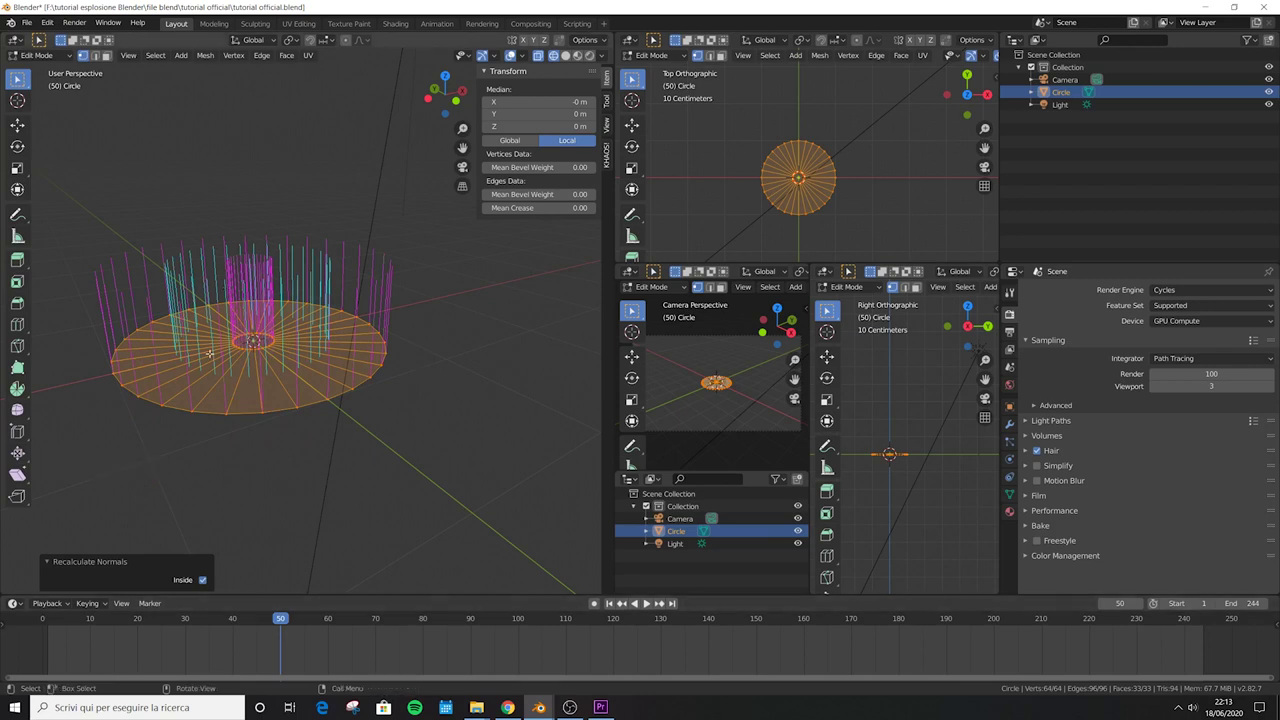
pyautogui.press('Tab')
pyautogui.hotkey('ctrl', 's')
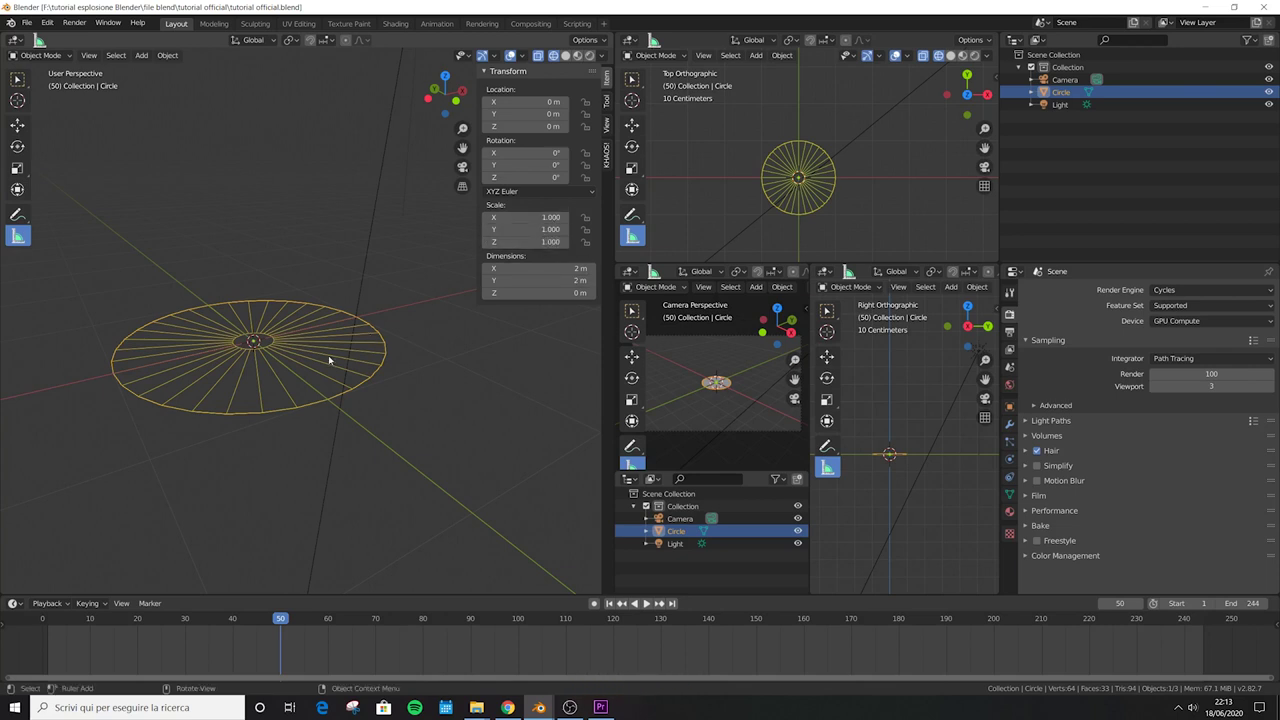
# - Scale the disc to about 5.217 in X and Y, leaving Z locked
pyautogui.press('s')
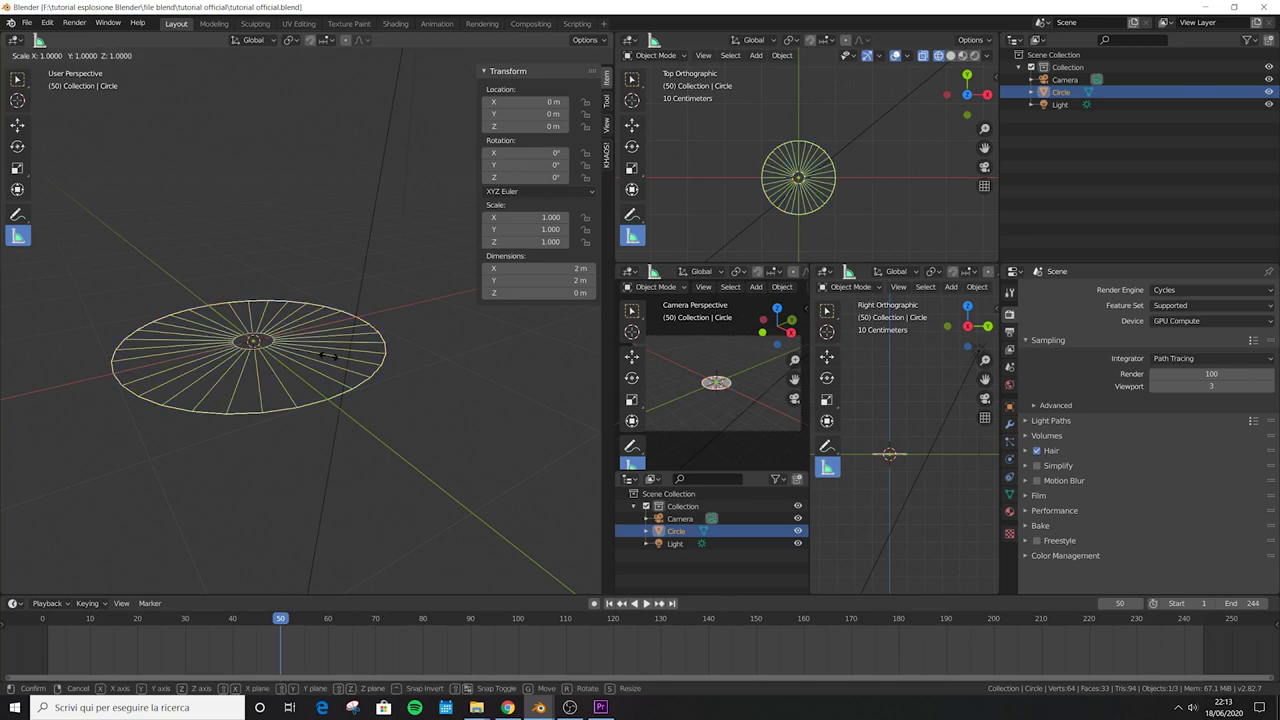
pyautogui.hotkey('shift', 'z')
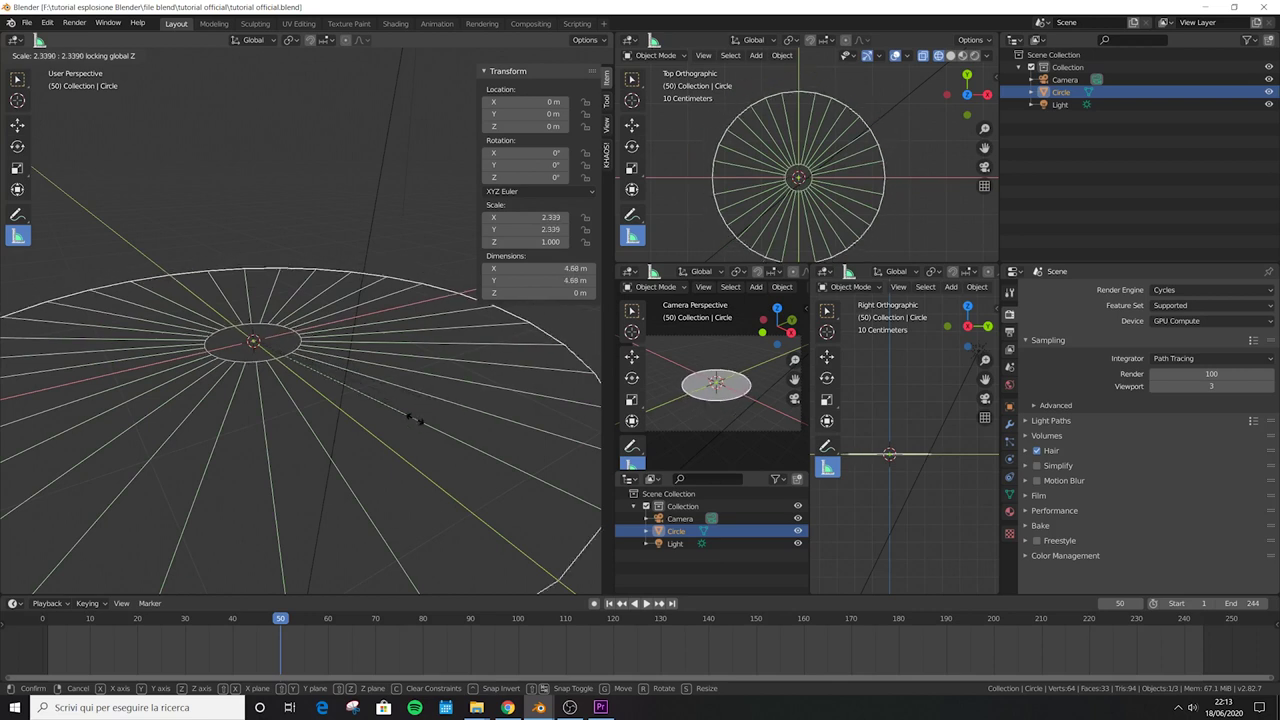
pyautogui.click(39, 510)
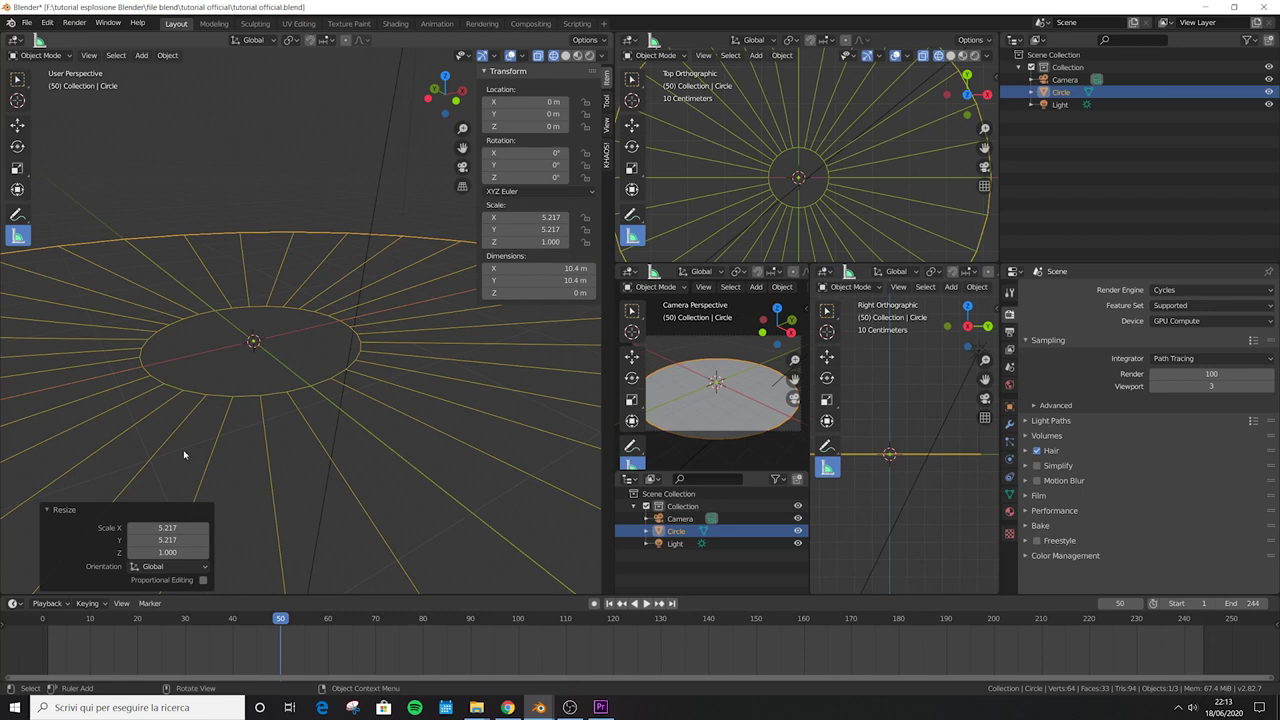
# - Show the disc in solid shading and insert a Scaling keyframe on it at frame 50
pyautogui.scroll(3, 160, 491)
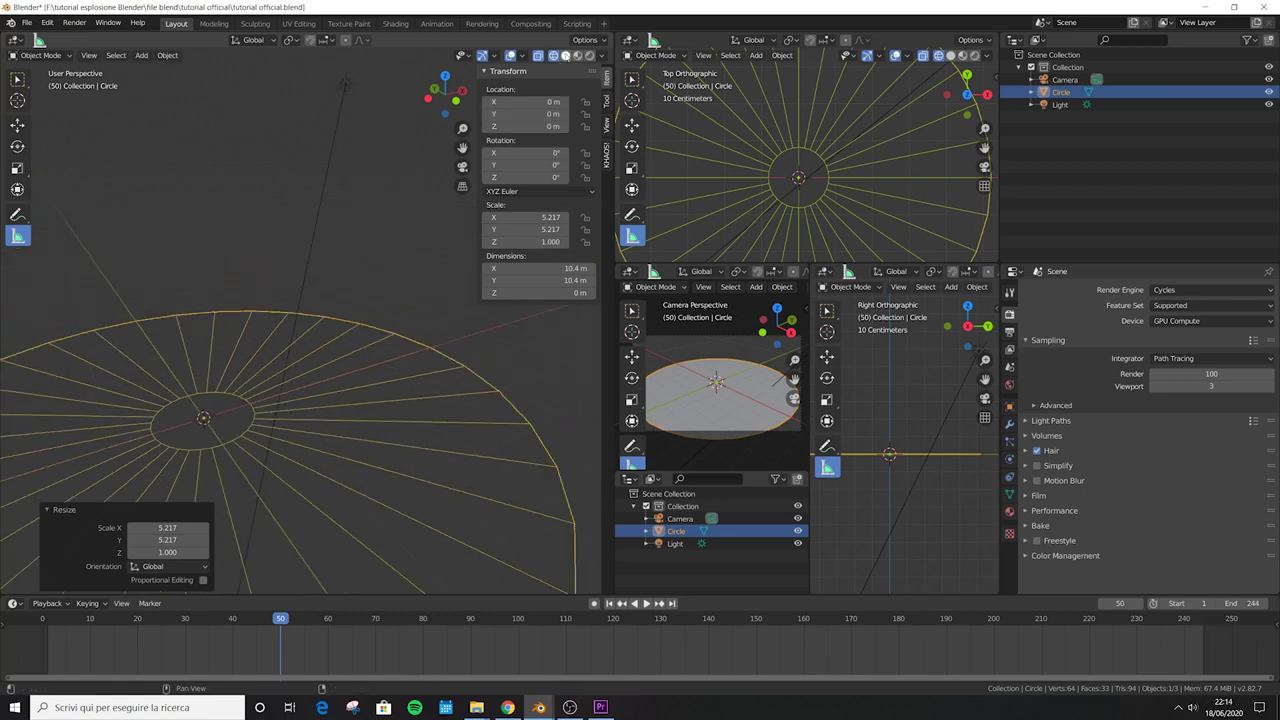
pyautogui.click(565, 55)
pyautogui.scroll(-4, 379, 264)
pyautogui.press('i')
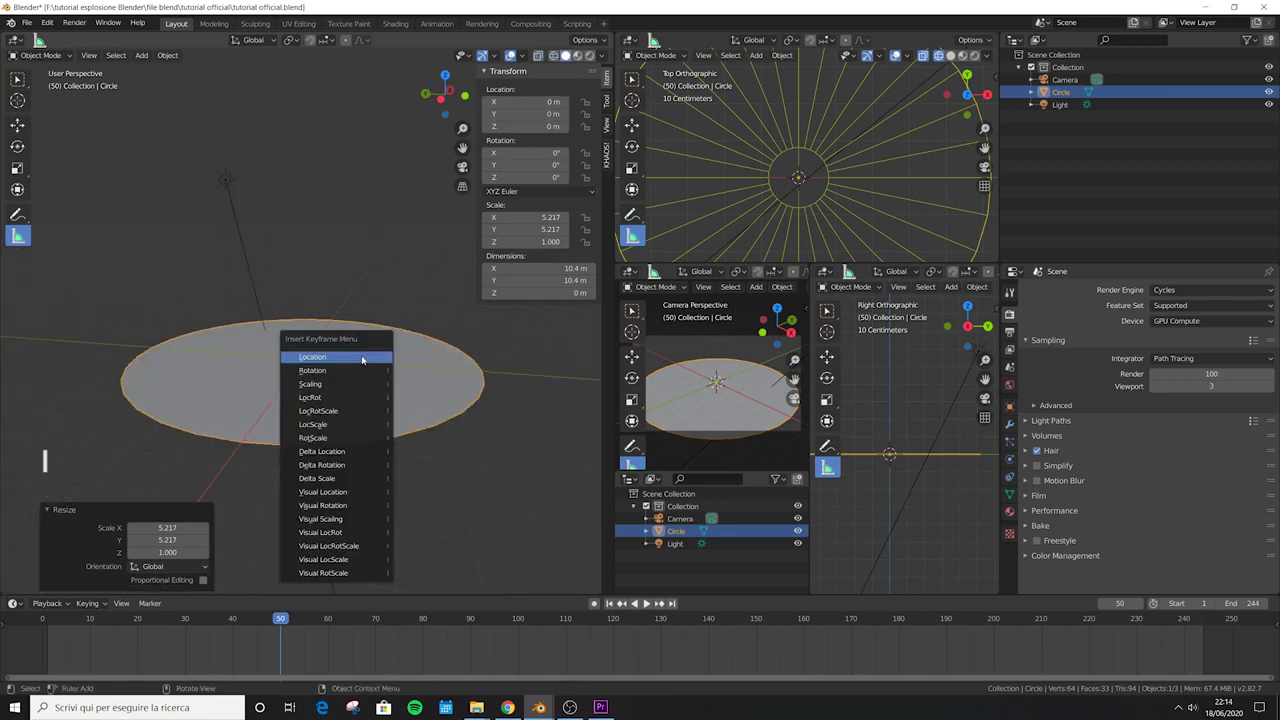
pyautogui.click(360, 383)
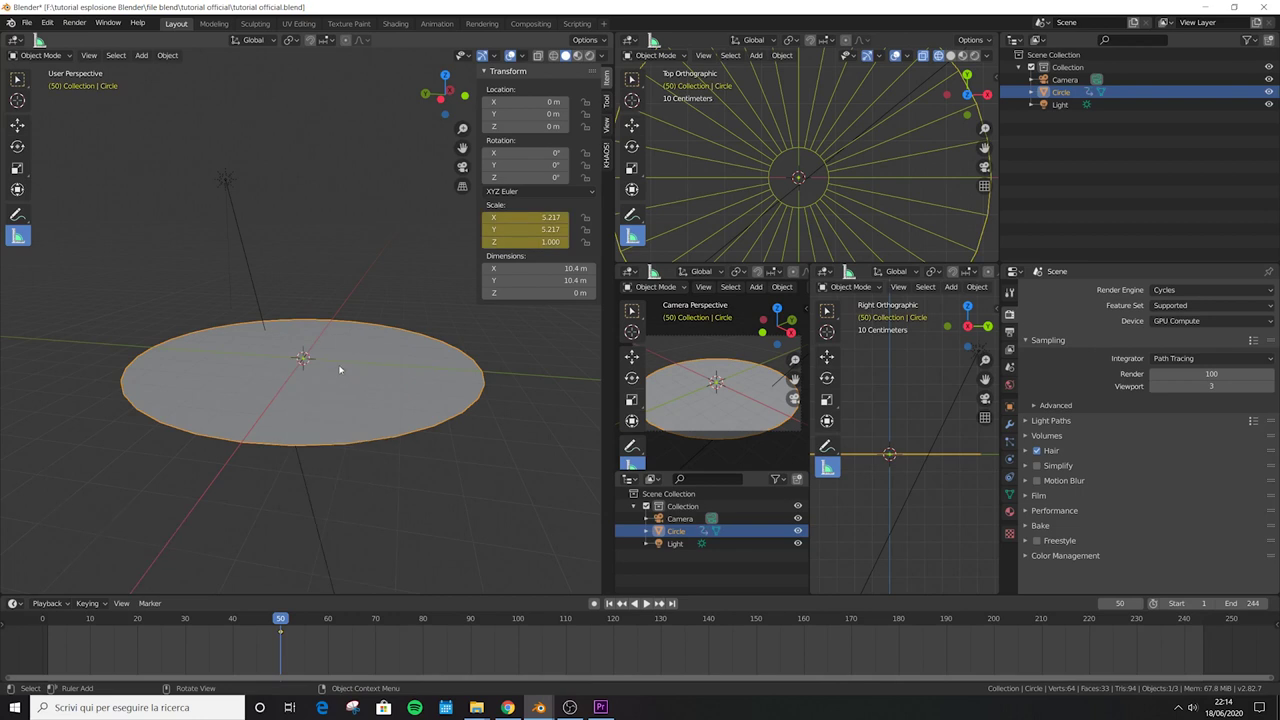
# - Select only the disc's central face in Edit Mode and show it in front view
pyautogui.press('Tab')
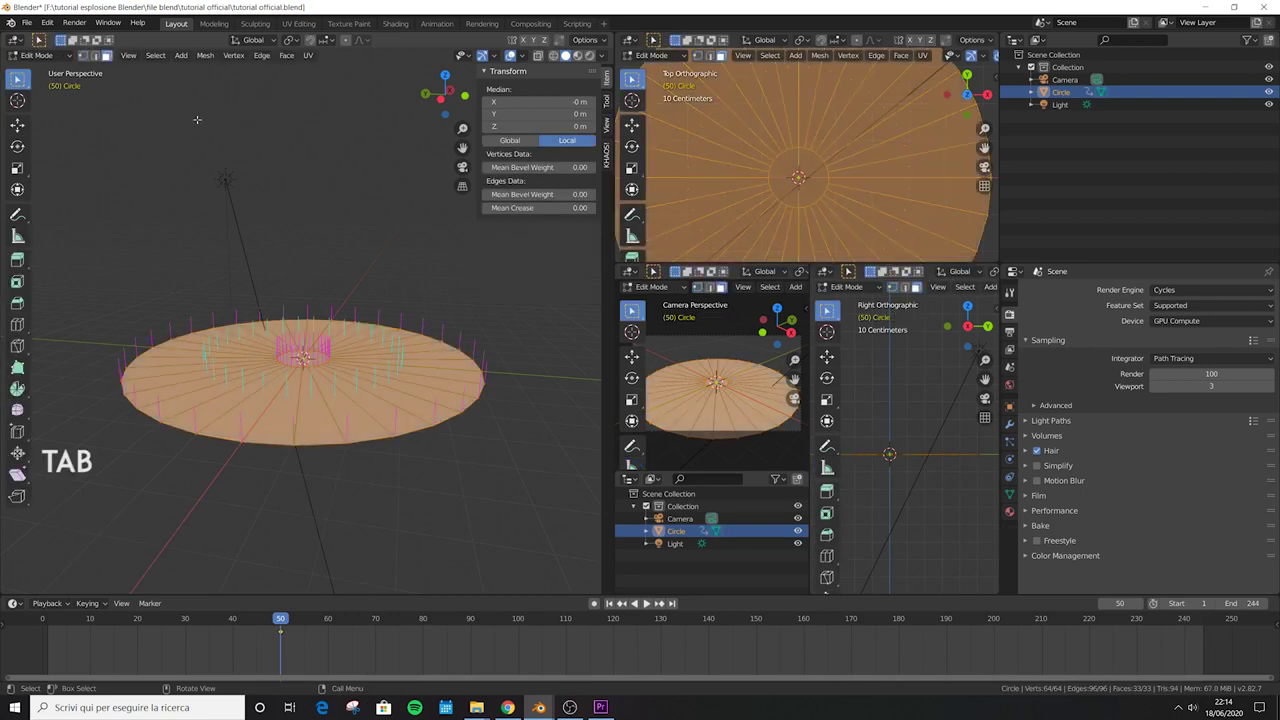
pyautogui.hotkey('alt', 'a')
pyautogui.click(305, 358)
pyautogui.press('KP_1')
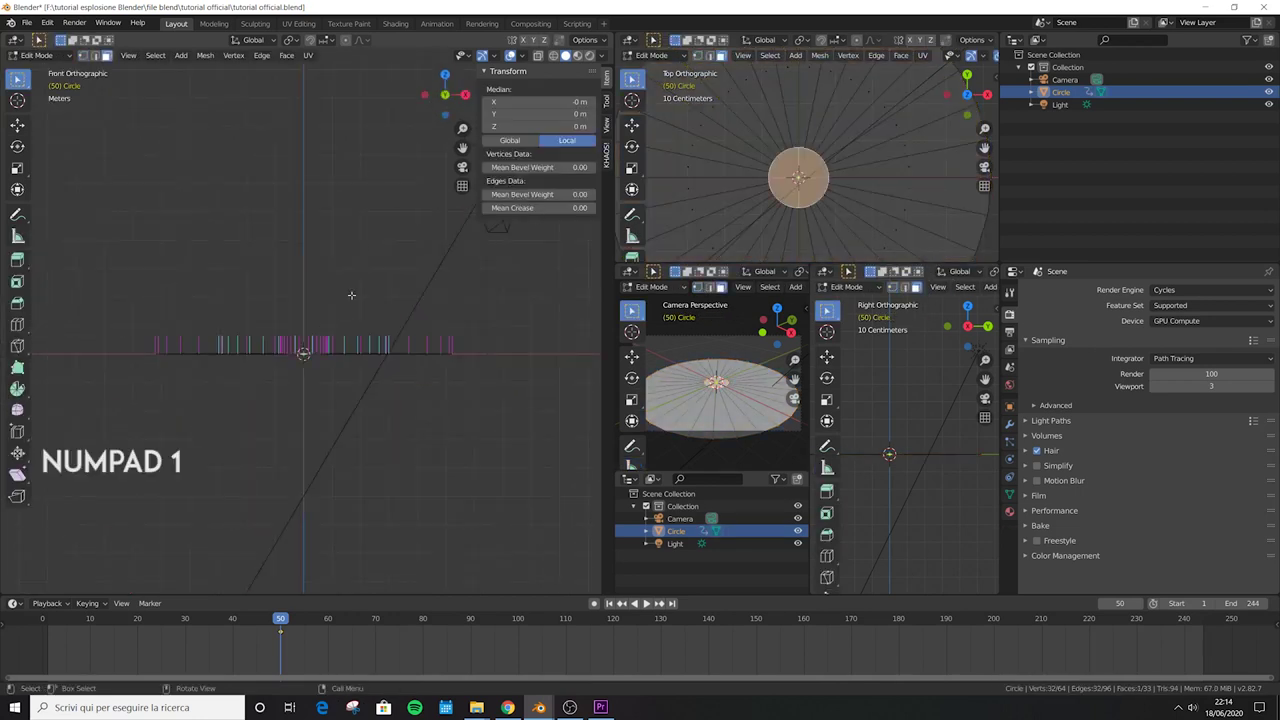
pyautogui.scroll(4, 322, 340)
# - In Object Mode, draw a vertical ruler about 0.077 m long upward from the disc's centre
pyautogui.press('Tab')
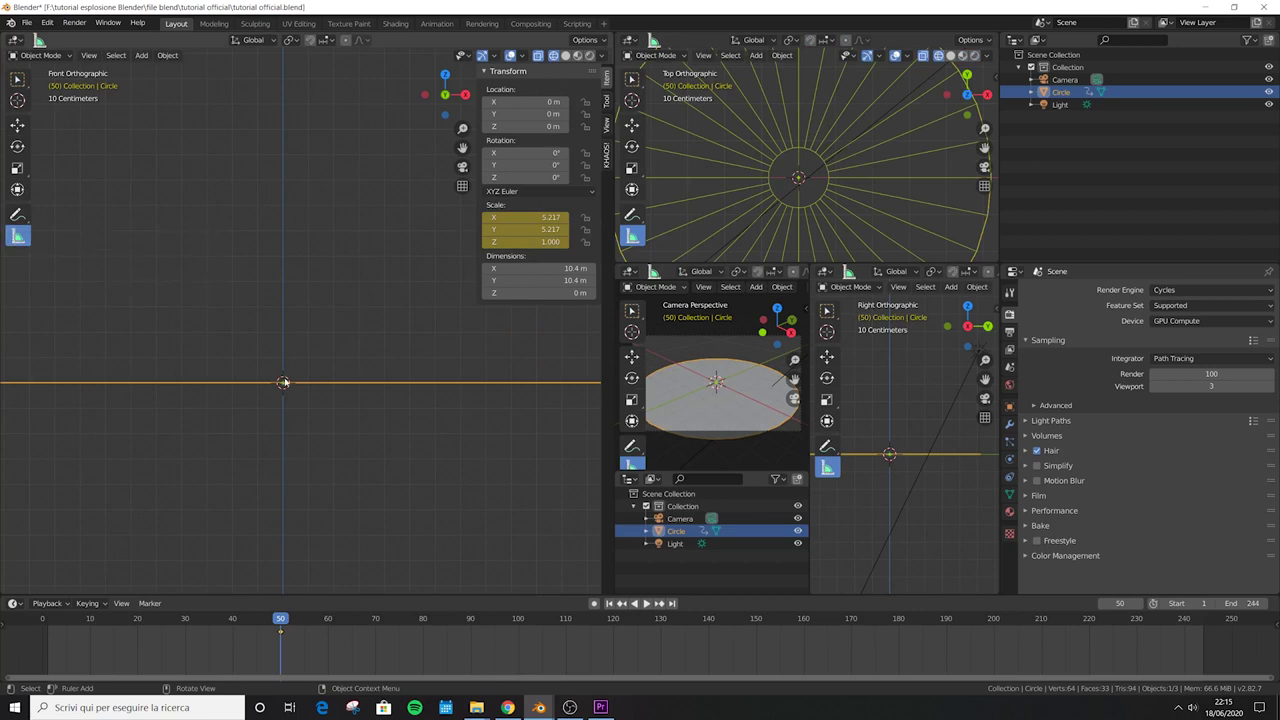
pyautogui.moveTo(284, 383); pyautogui.dragTo(286, 367)
pyautogui.scroll(10, 228, 334)
pyautogui.moveTo(289, 209); pyautogui.dragTo(252, 251)
pyautogui.scroll(3, 279, 195)
pyautogui.scroll(-10, 252, 251)
# - Raise the central face about 0.399 m along Z and compare its height with the ruler
pyautogui.press('Tab')
pyautogui.press('g')
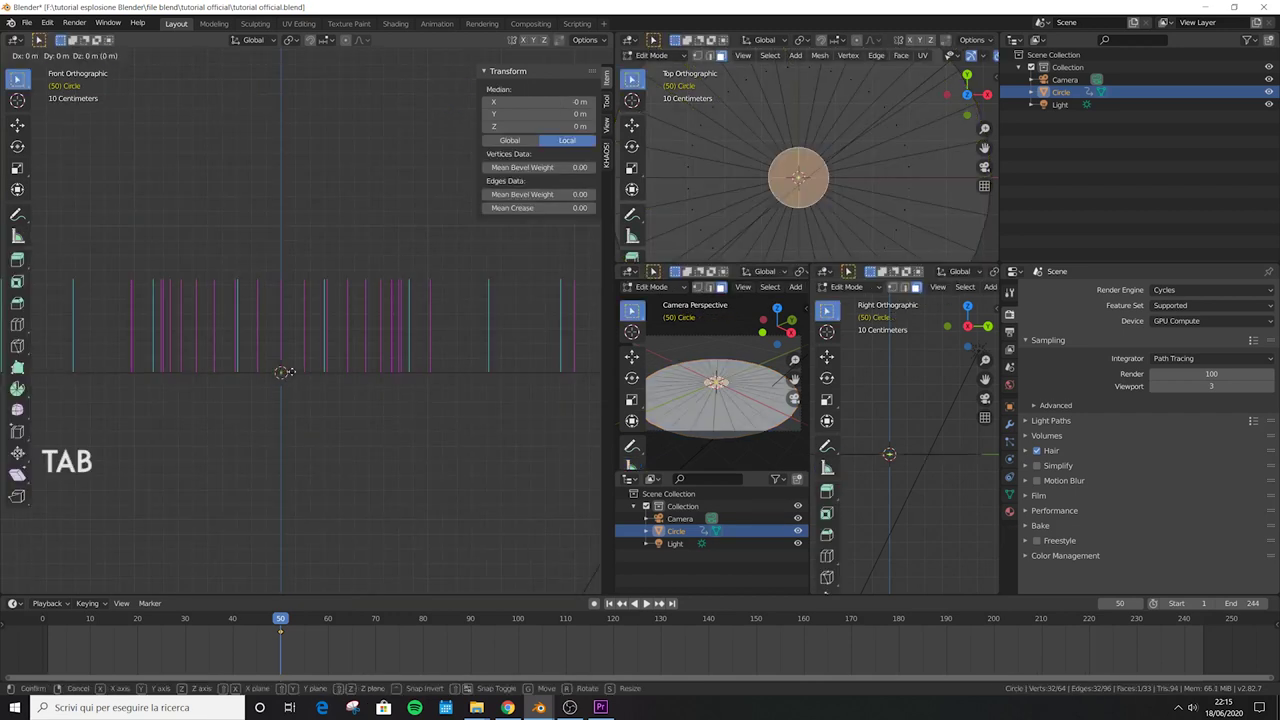
pyautogui.press('z')
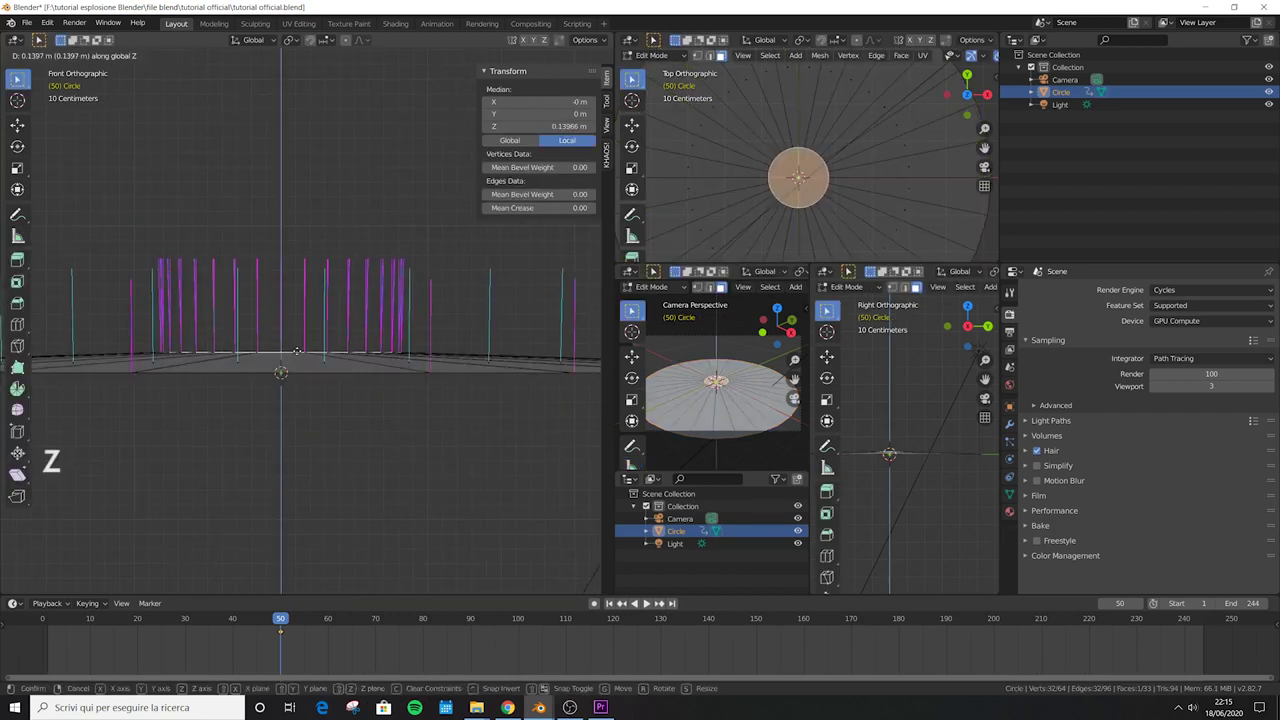
pyautogui.click(279, 318)
pyautogui.scroll(5, 280, 320)
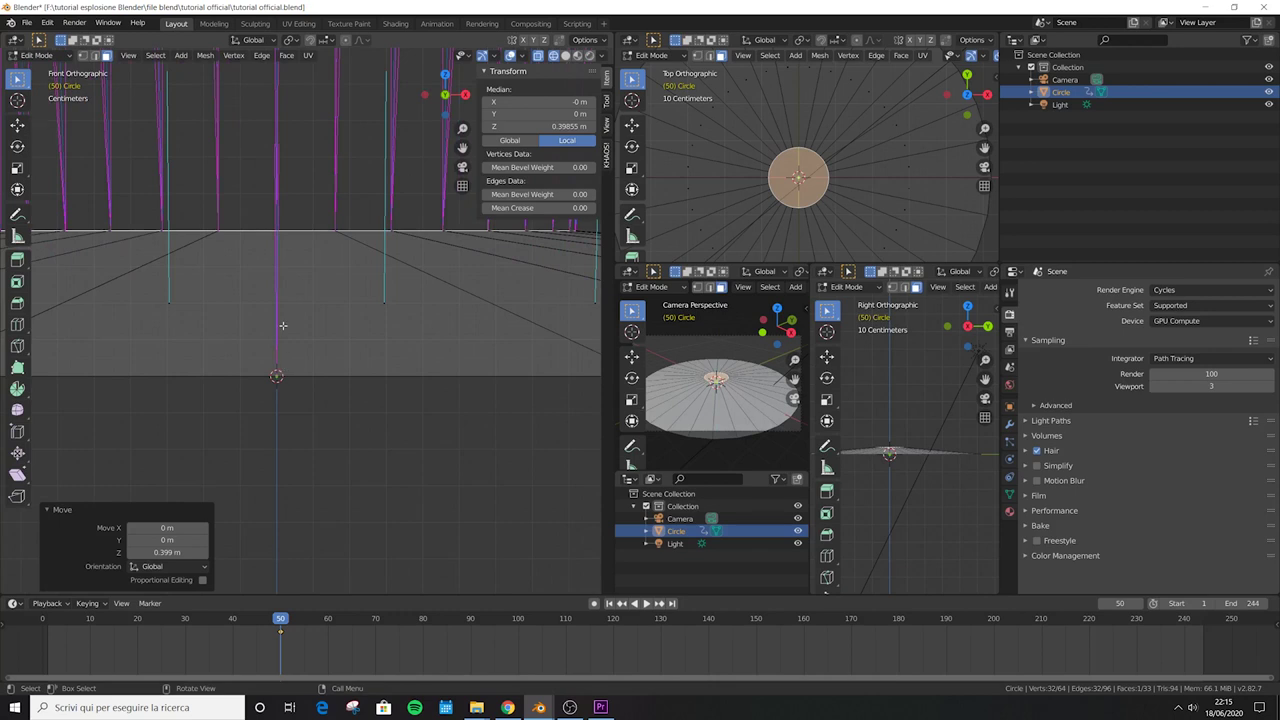
pyautogui.press('Tab')
pyautogui.scroll(2, 282, 329)
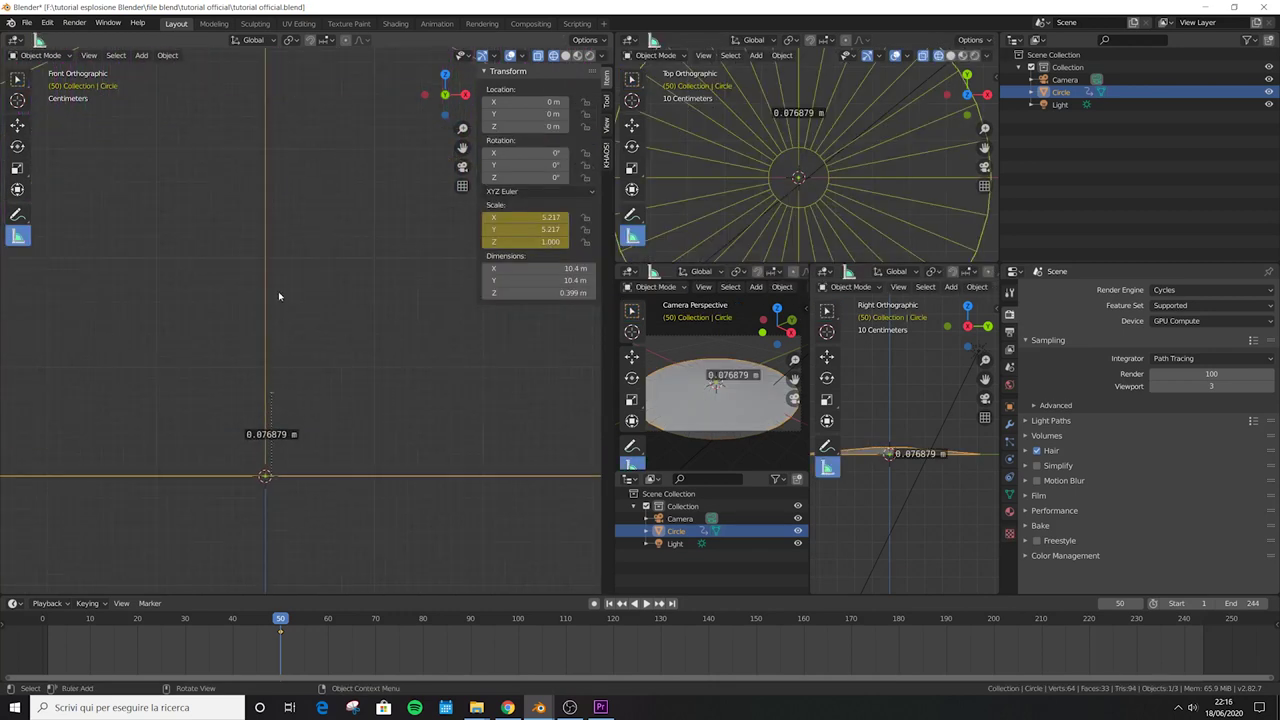
# - Lower the central face along Z to a height of about 0.13 m and check it against the ruler
pyautogui.press('Tab')
pyautogui.press('g')
pyautogui.press('z')
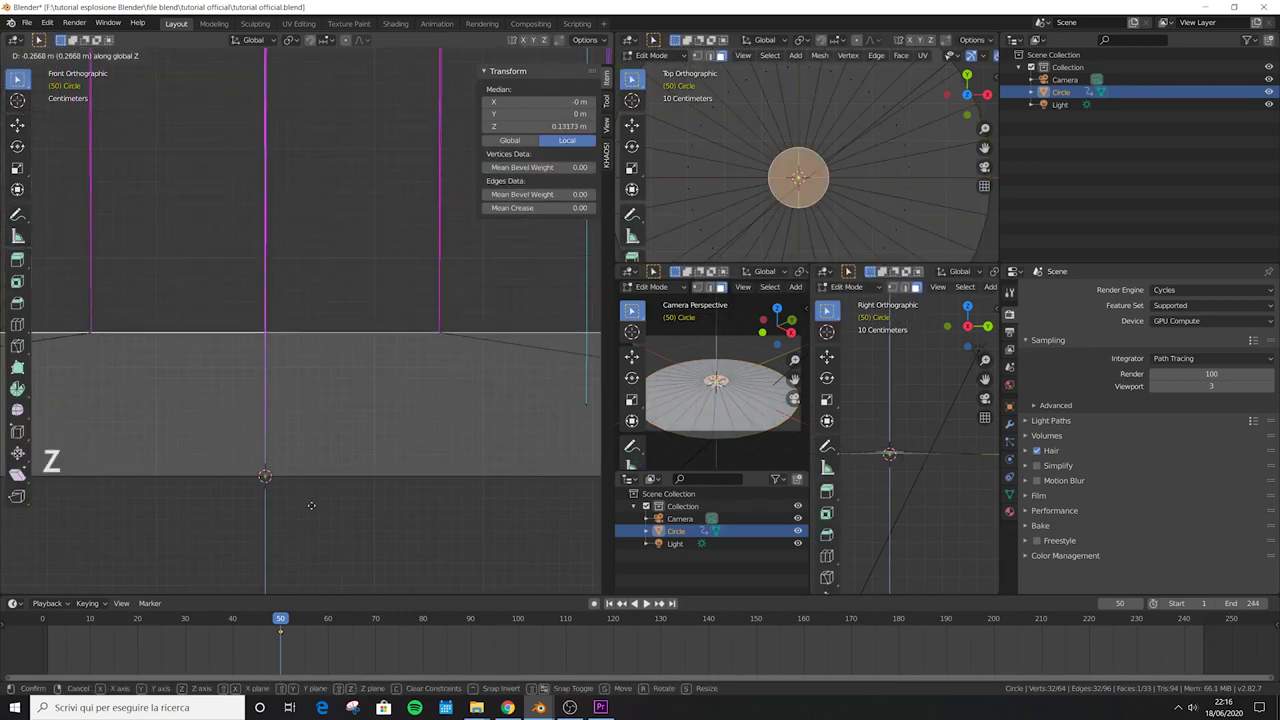
pyautogui.click(286, 434)
pyautogui.scroll(5, 286, 434)
pyautogui.press('Tab')
pyautogui.scroll(3, 270, 290)
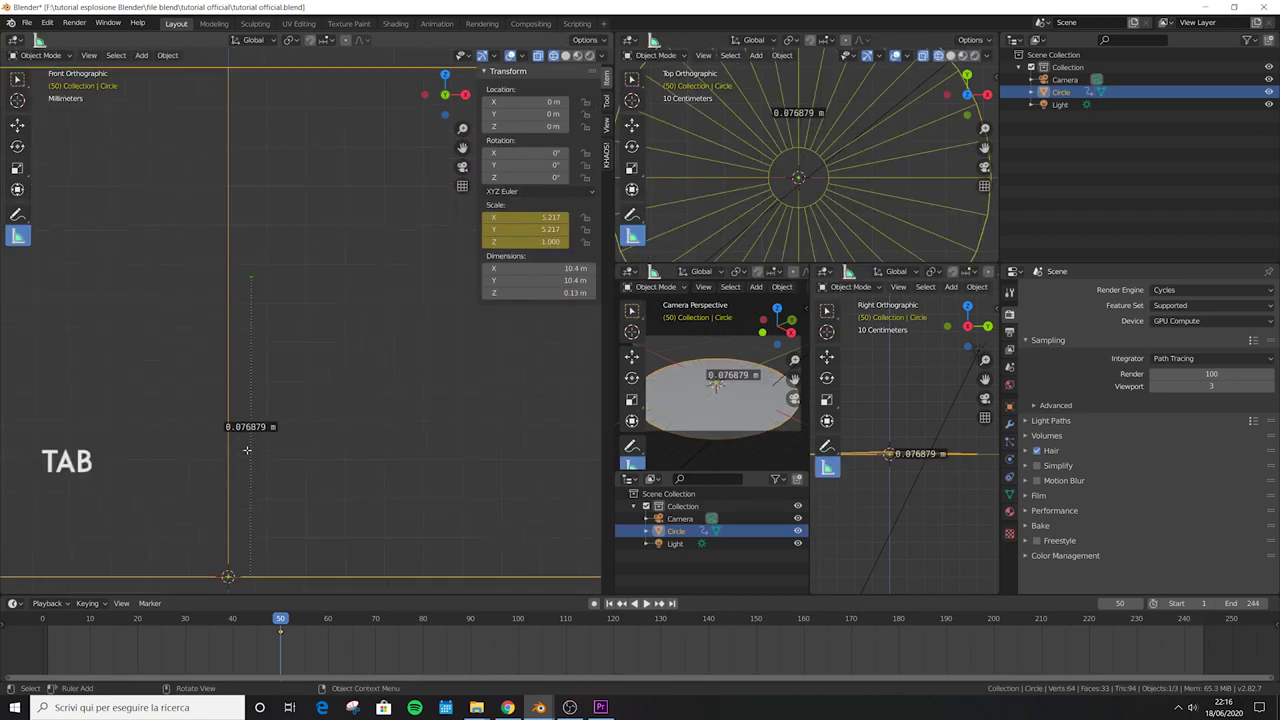
# - Adjust the central face along Z to the ruler's top end, a height of about 0.0768 m
pyautogui.press('Tab')
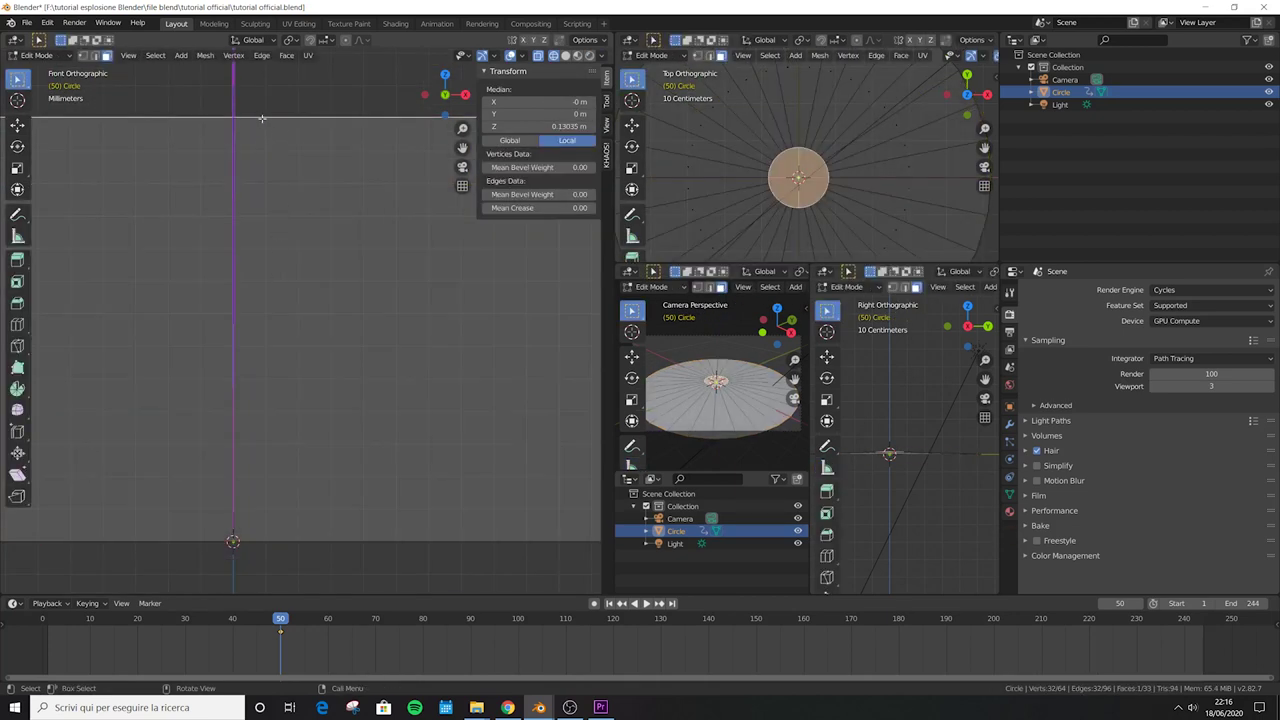
pyautogui.press('z')
pyautogui.press('Tab')
pyautogui.moveTo(252, 541); pyautogui.dragTo(252, 298)
pyautogui.scroll(5, 252, 328)
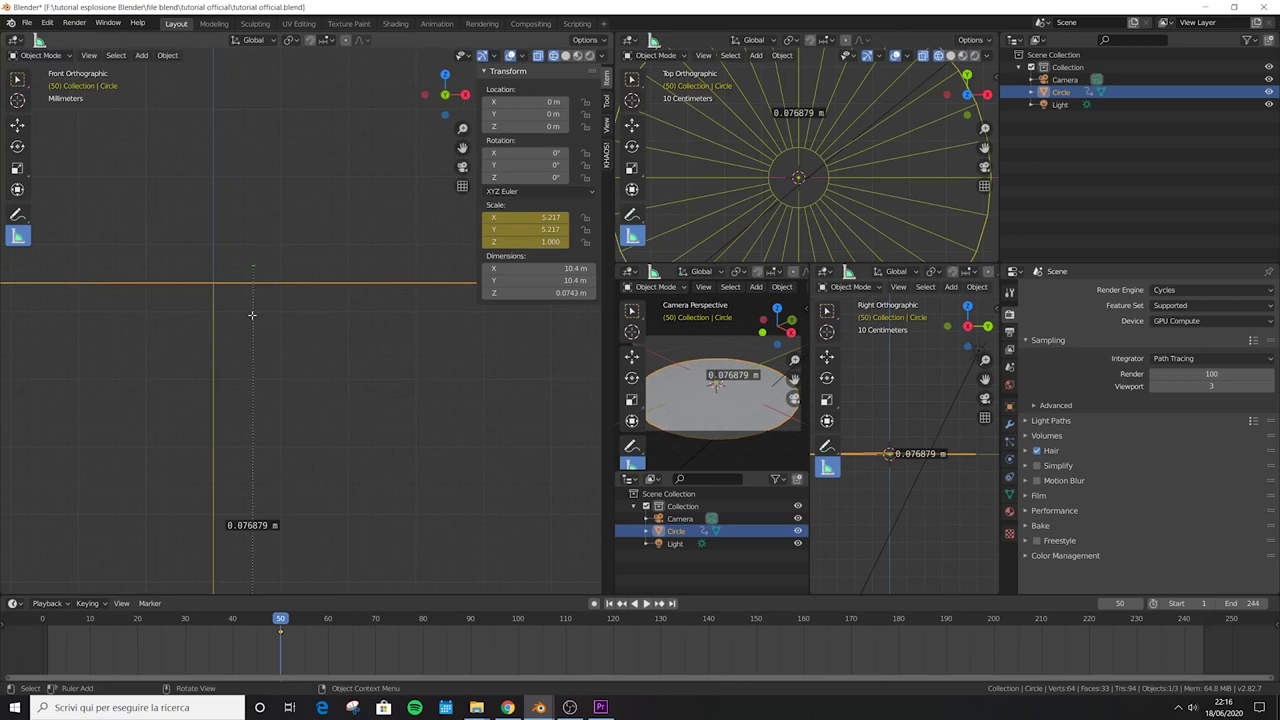
pyautogui.press('Tab')
pyautogui.press('Tab')
pyautogui.scroll(3, 254, 263)
pyautogui.press('Tab')
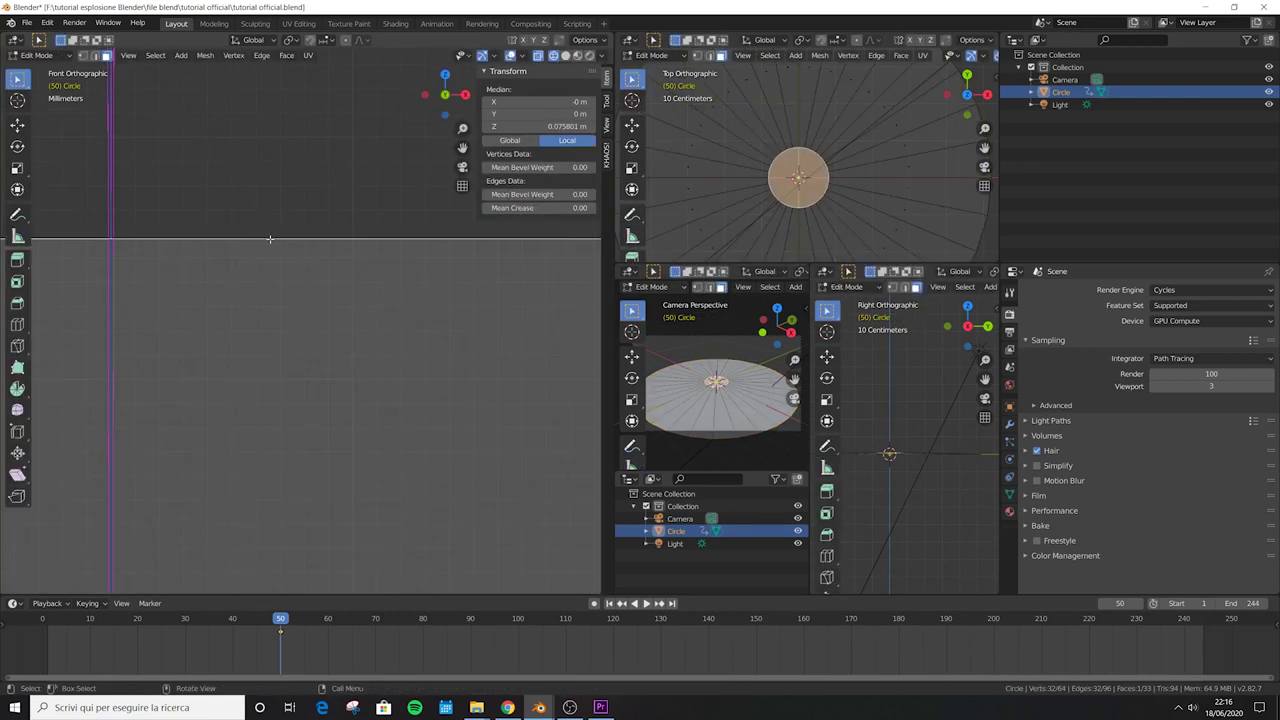
pyautogui.press('Tab')
pyautogui.press('Tab')
pyautogui.press('Tab')
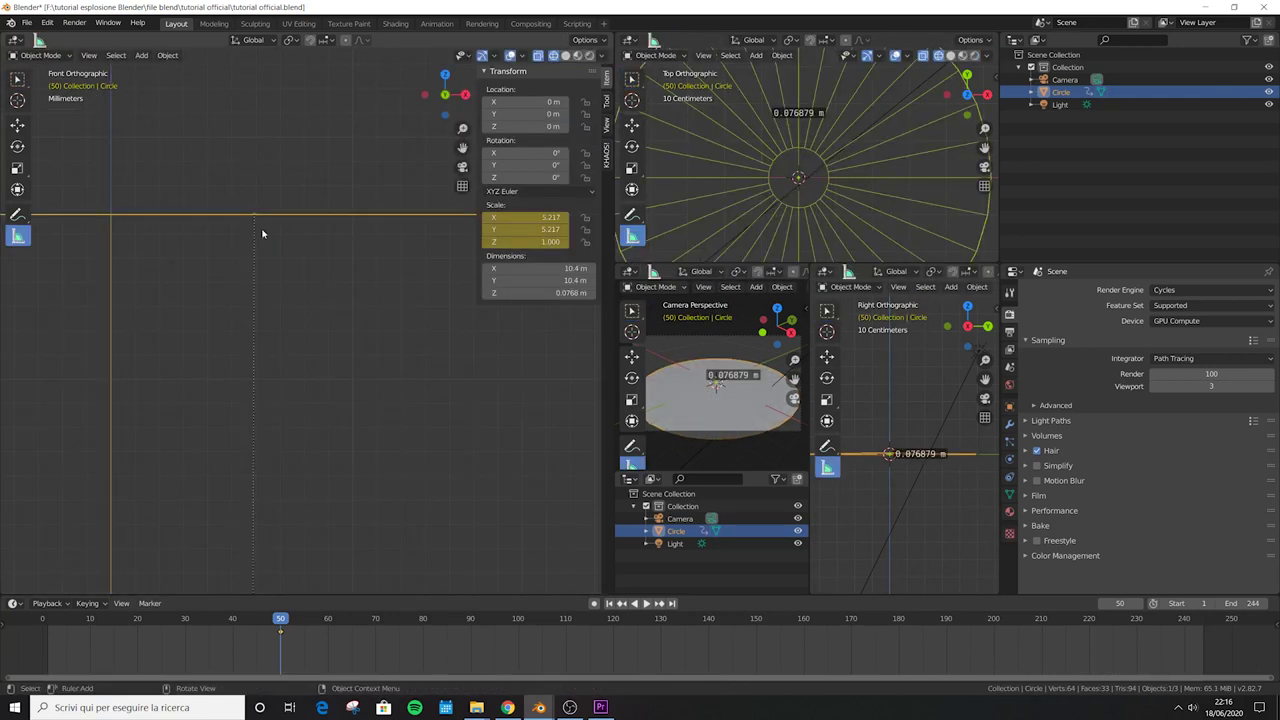
# - Try to delete the ruler measurement and save the file
pyautogui.moveTo(252, 213); pyautogui.dragTo(252, 213)
pyautogui.press('Delete')
pyautogui.hotkey('ctrl', 's')
# - At frame 11, lay a ruler about 1.33 m long from the disc's centre along X in the wireframe top view
pyautogui.scroll(-3, 189, 283)
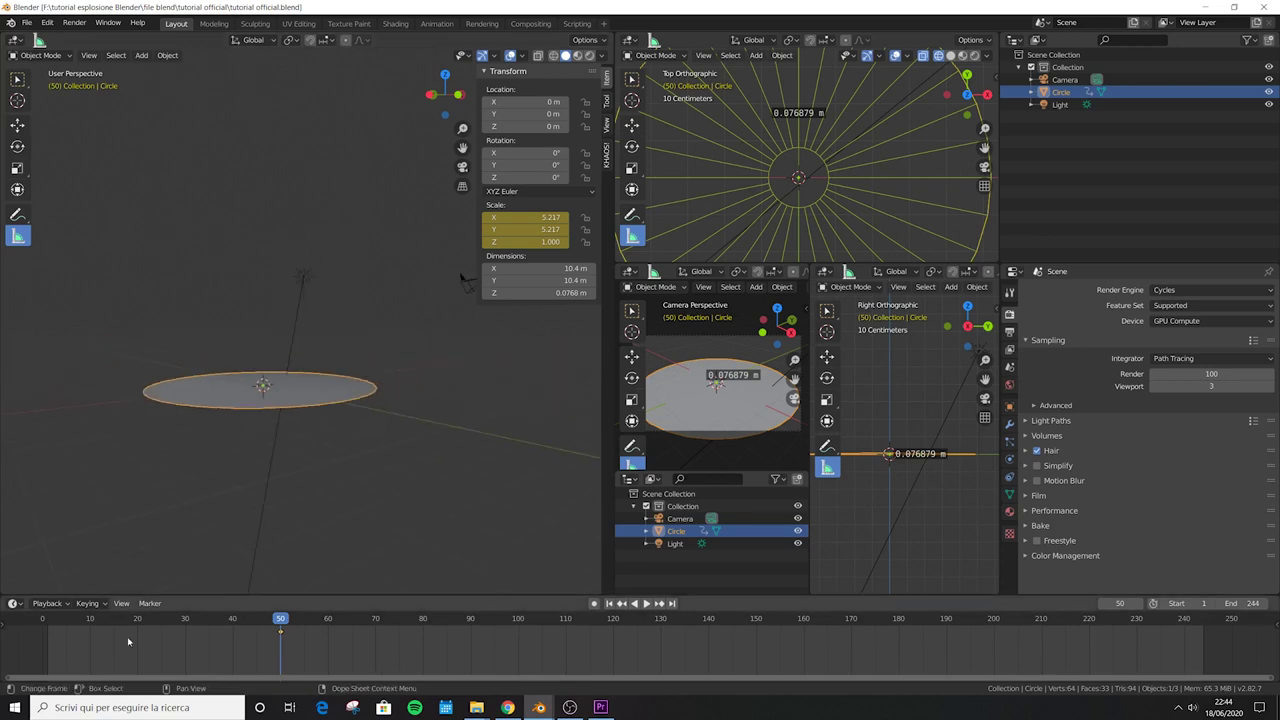
pyautogui.press('KP_7')
pyautogui.hotkey('shift', 'z')
pyautogui.scroll(8, 571, 323)
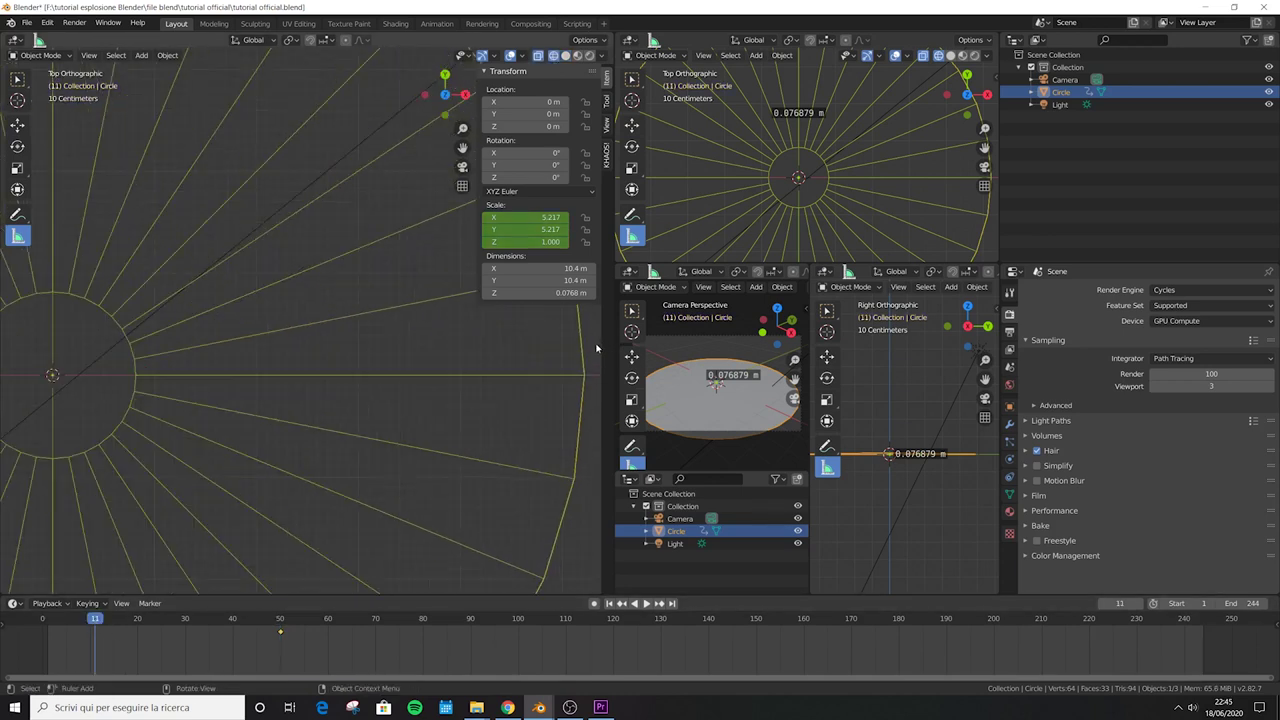
pyautogui.click(17, 235)
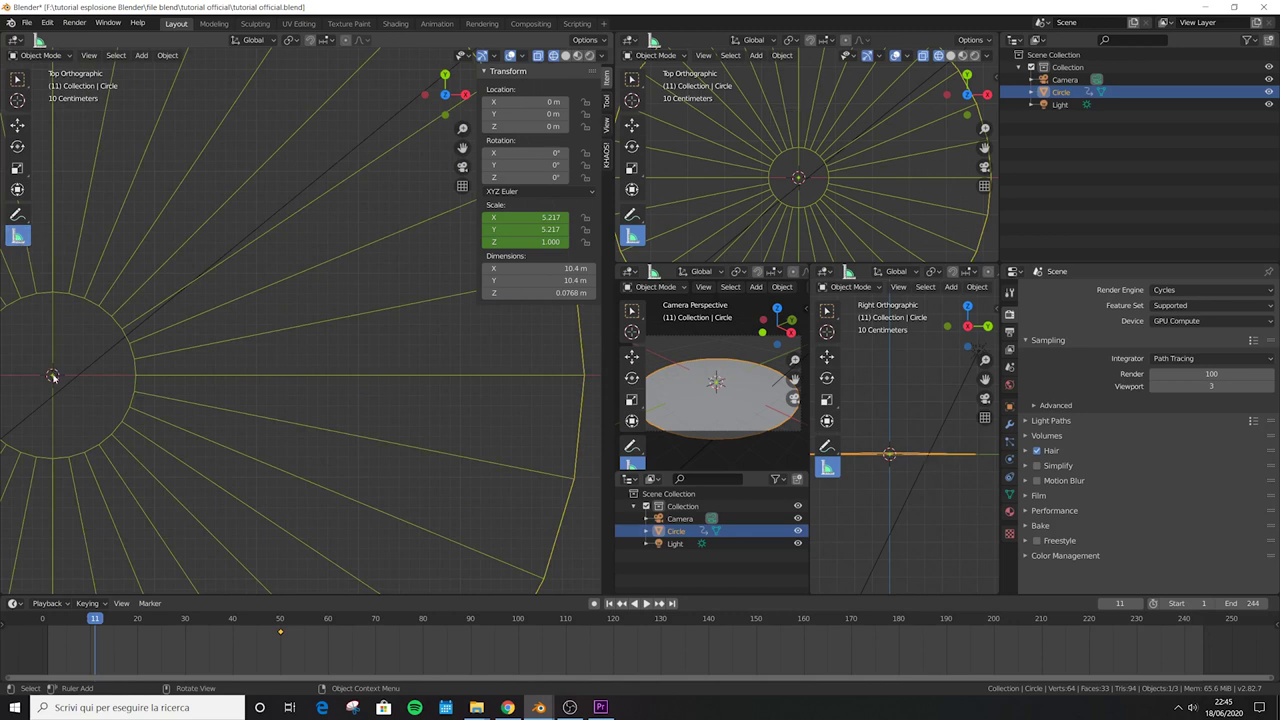
pyautogui.moveTo(52, 376); pyautogui.dragTo(188, 376)
pyautogui.scroll(-2, 408, 382)
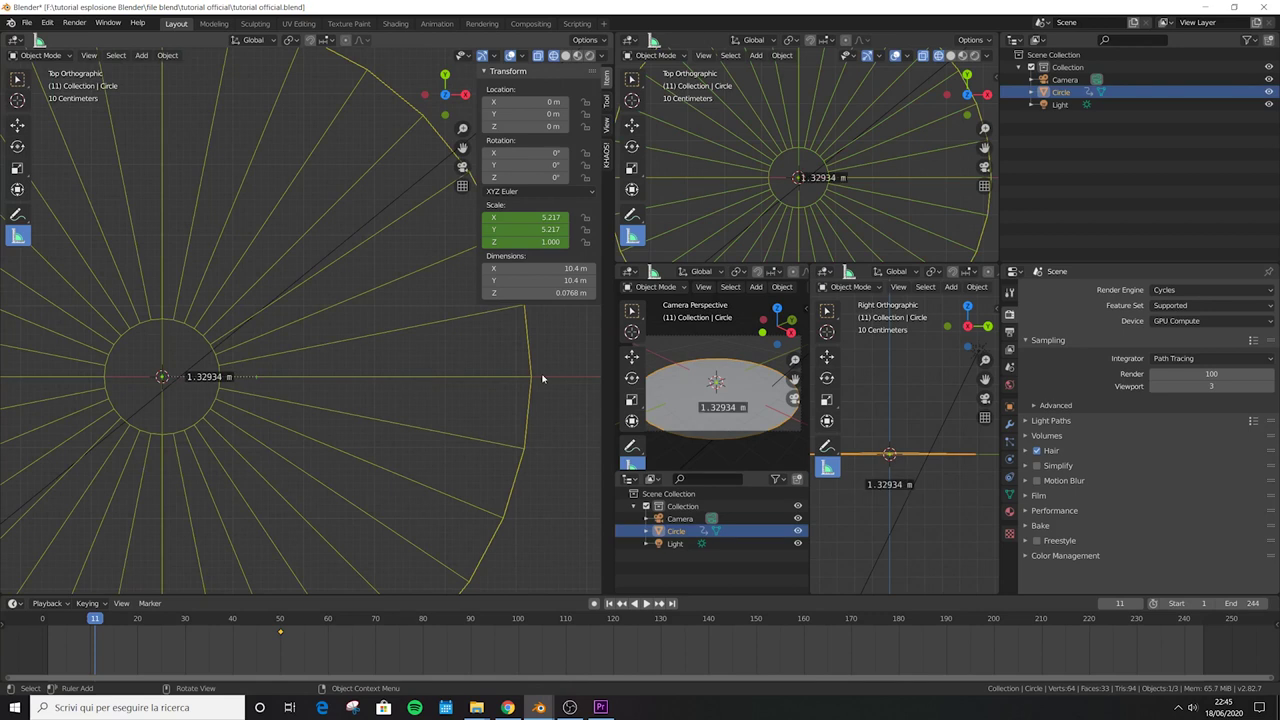
# - Scale the disc in X and Y only until its edge meets the ruler's end, at a scale of about 1.333
pyautogui.press('s')
pyautogui.hotkey('shift', 'z')
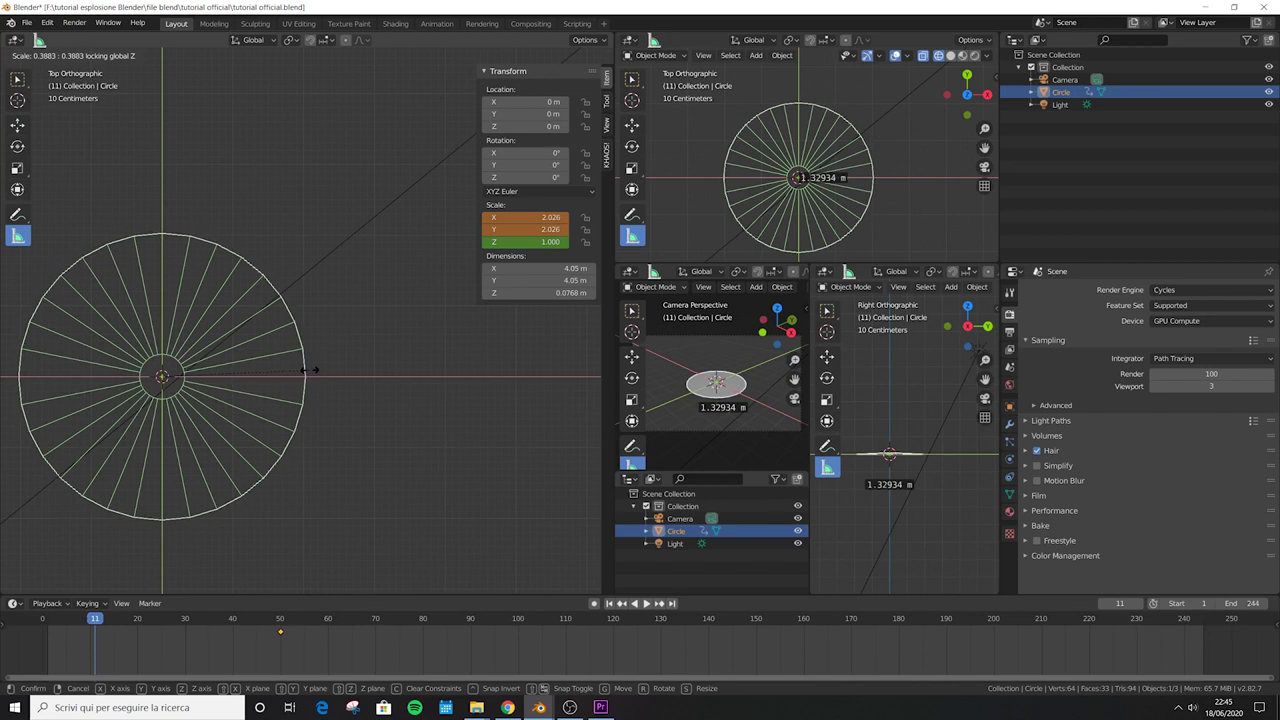
pyautogui.click(312, 368)
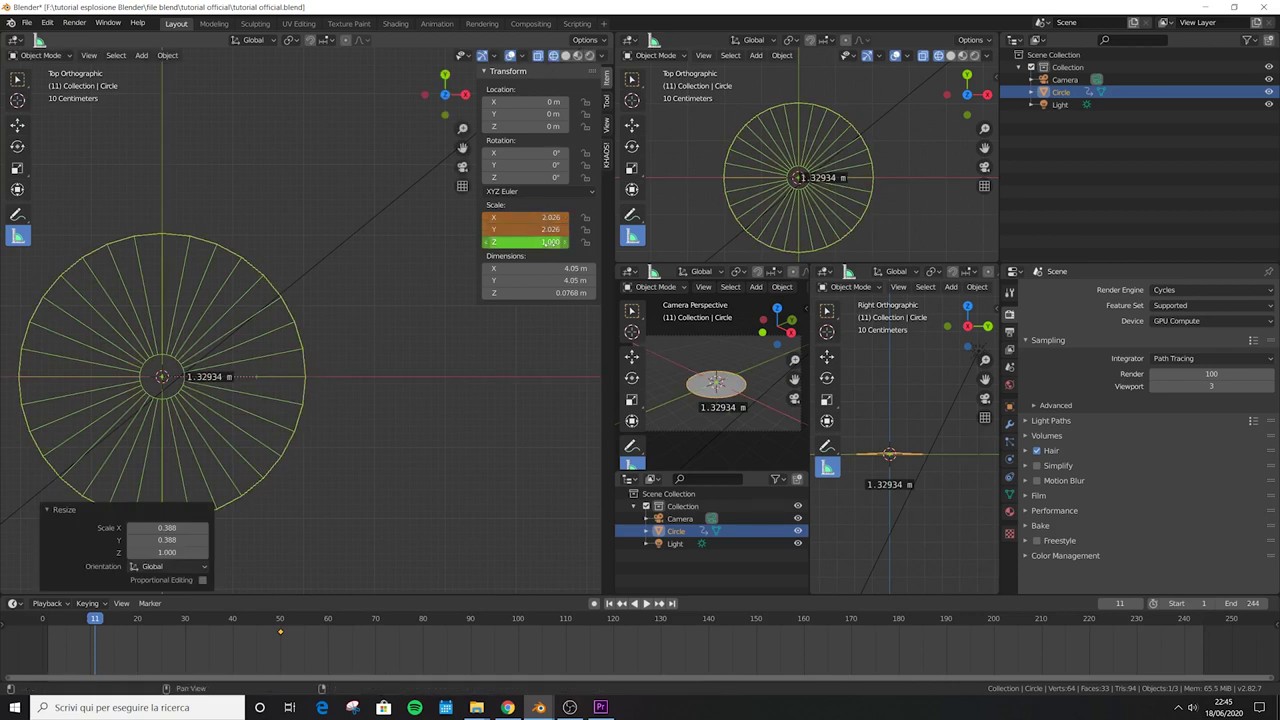
pyautogui.scroll(5, 243, 376)
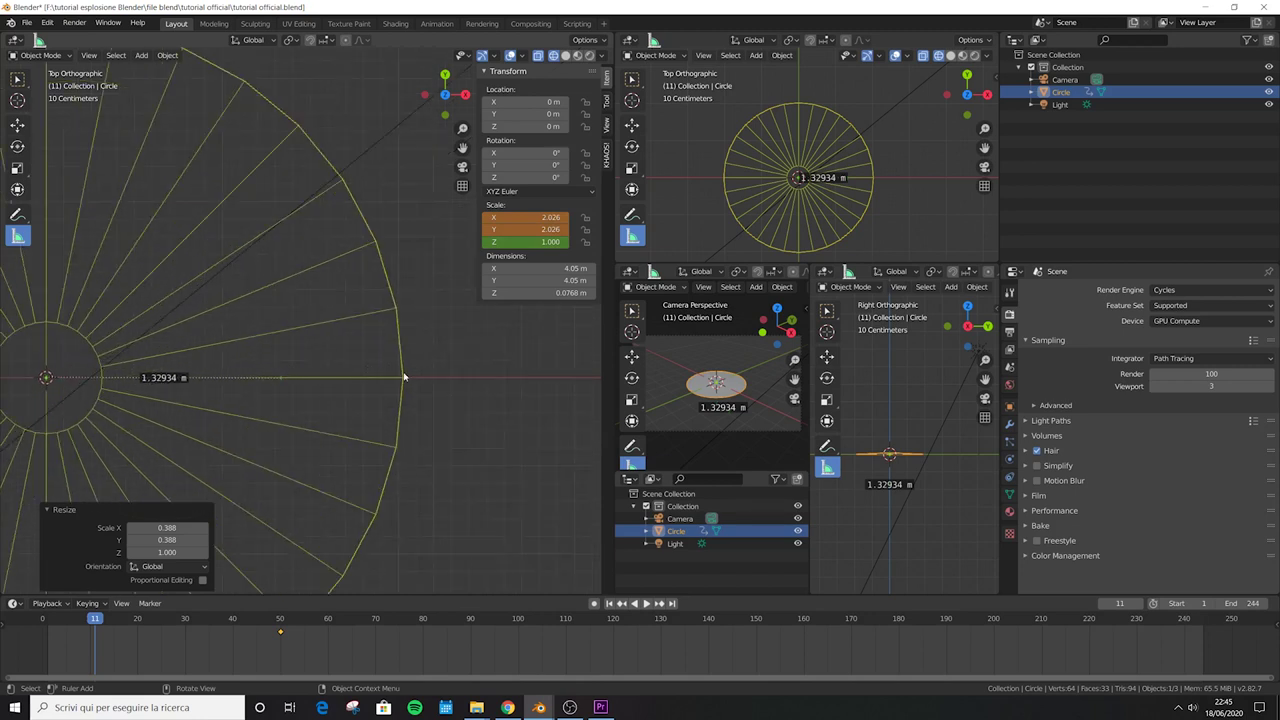
pyautogui.press('s')
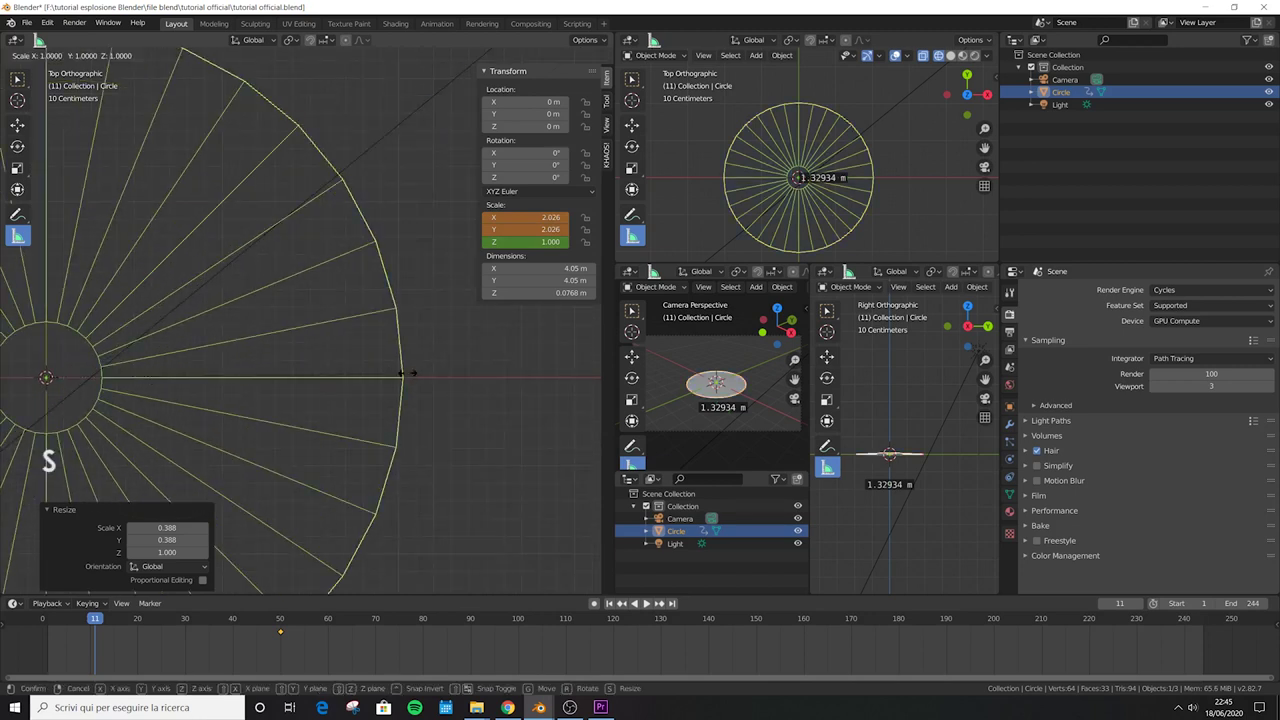
pyautogui.hotkey('shift', 'z')
pyautogui.click(486, 374)
pyautogui.scroll(8, 486, 374)
pyautogui.press('s')
pyautogui.click(385, 415)
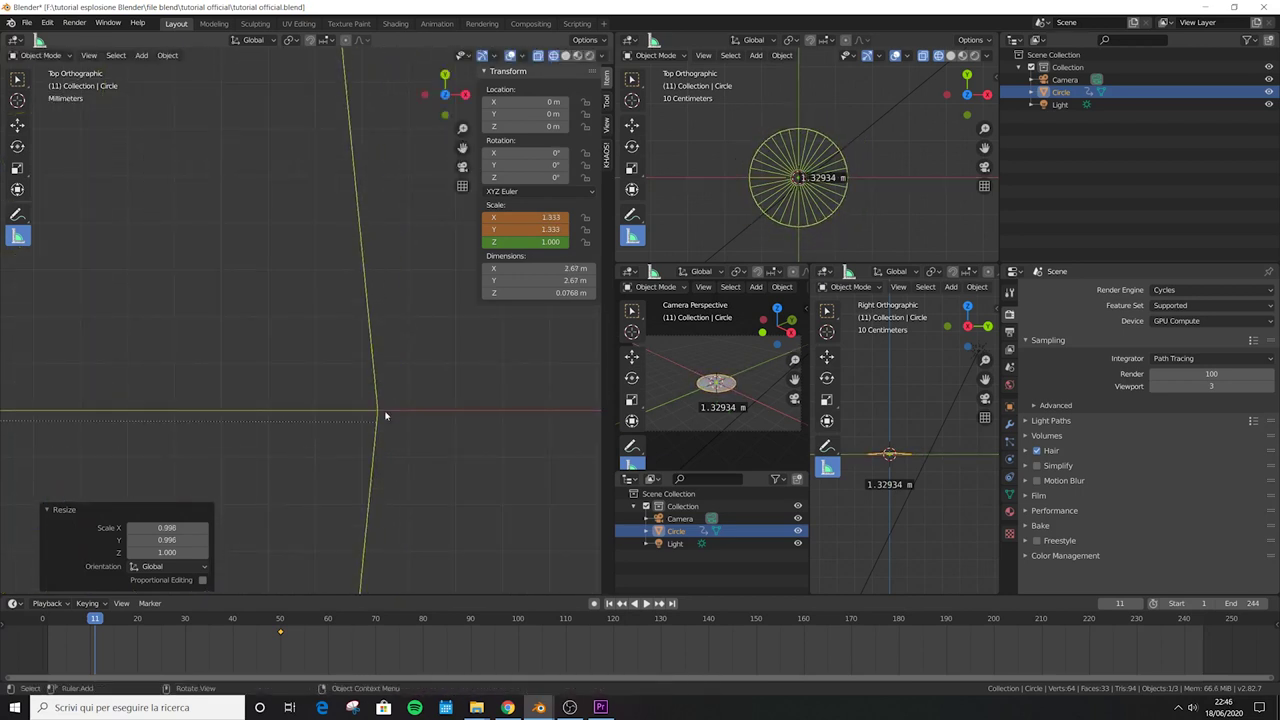
# - Insert a Scaling keyframe for the disc at frame 11 and scrub the timeline to check the growth
pyautogui.press('i')
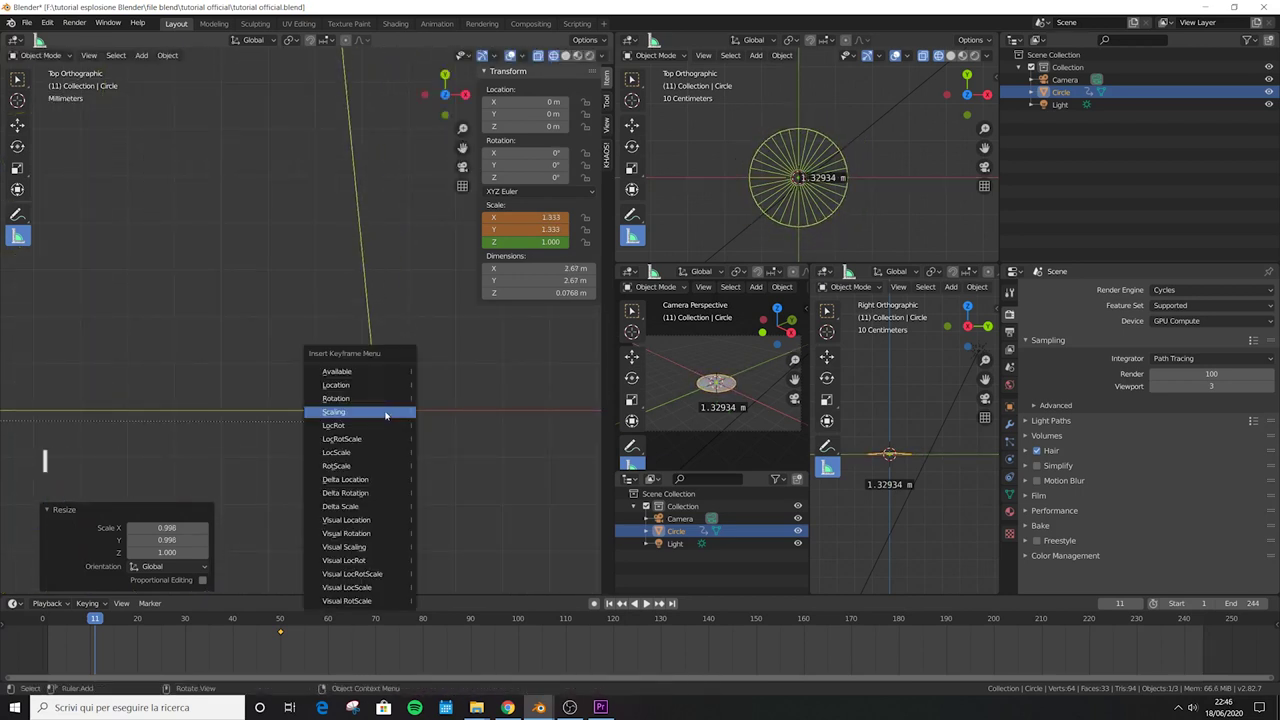
pyautogui.click(385, 413)
pyautogui.moveTo(98, 625); pyautogui.dragTo(228, 625)
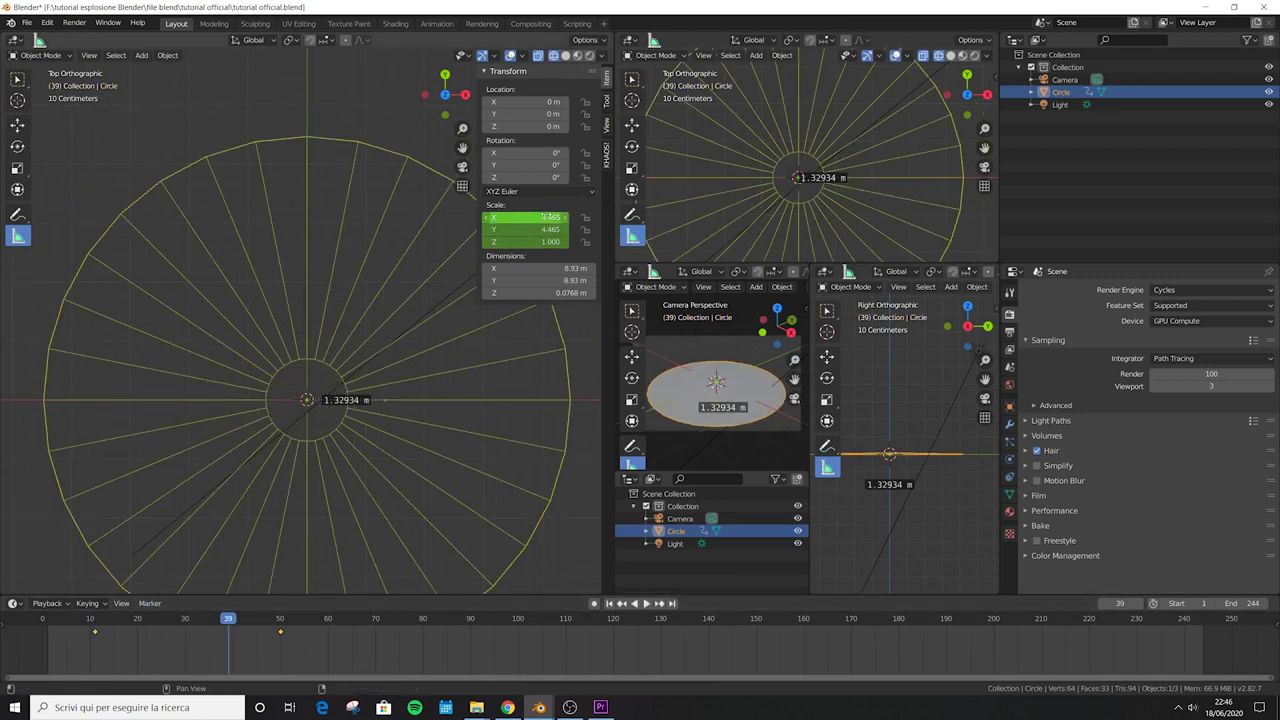
pyautogui.click(95, 625)
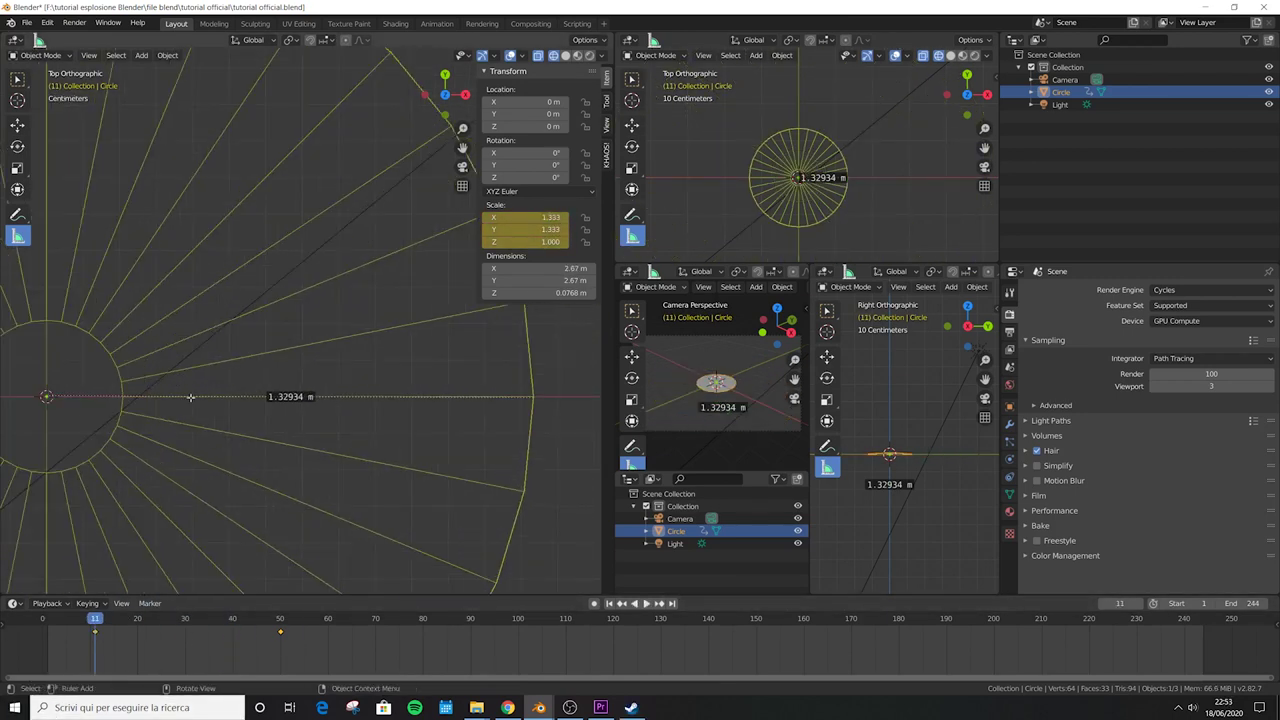
# - Go to frame 0 and replace the ruler with one about 0.185 m long from the disc's centre
pyautogui.click(43, 621)
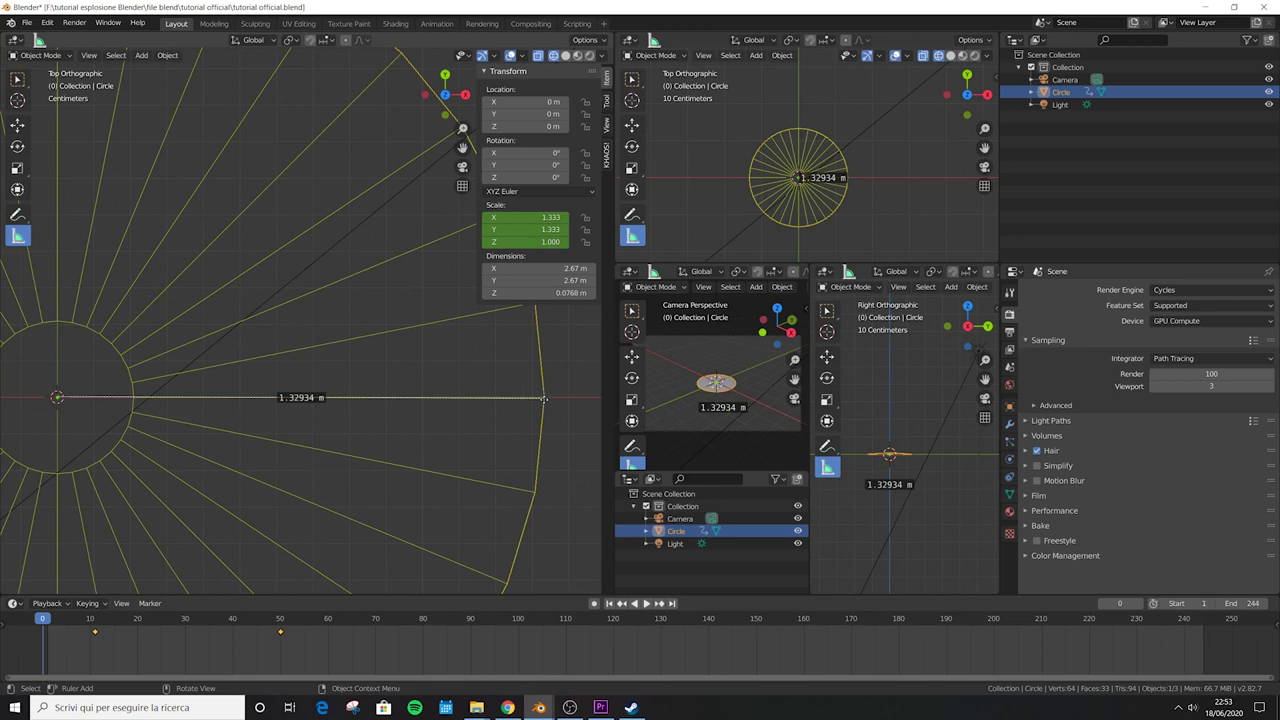
pyautogui.press('Delete')
pyautogui.moveTo(57, 397); pyautogui.dragTo(124, 398)
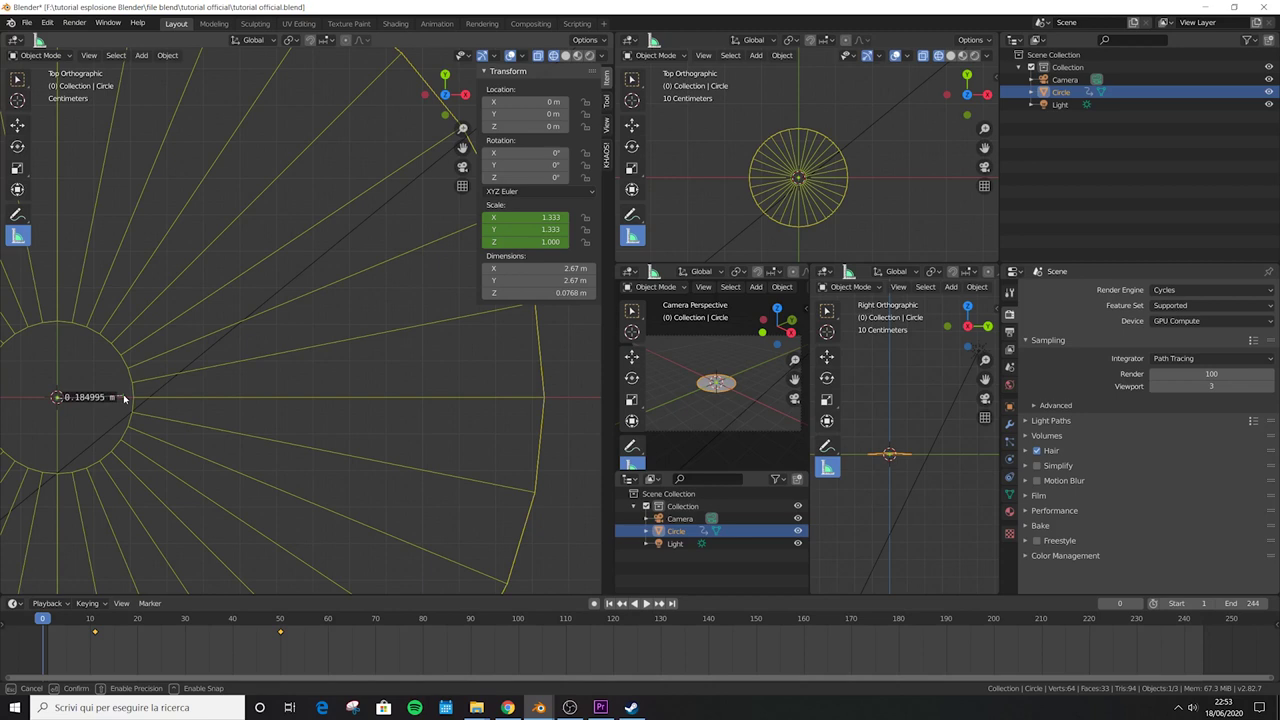
pyautogui.moveTo(124, 398); pyautogui.dragTo(124, 398)
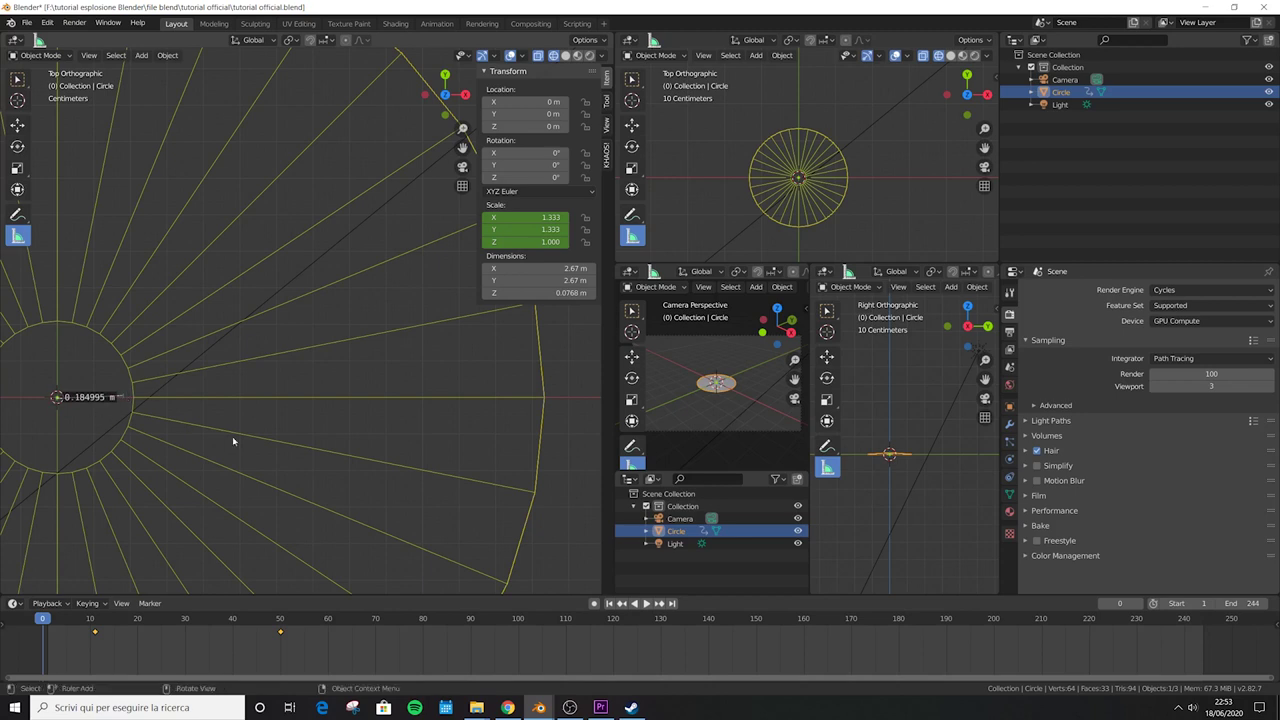
# - Shrink the disc in X and Y to a scale of about 0.186, fitting its edge to the ruler's end
pyautogui.press('s')
pyautogui.hotkey('shift', 'z')
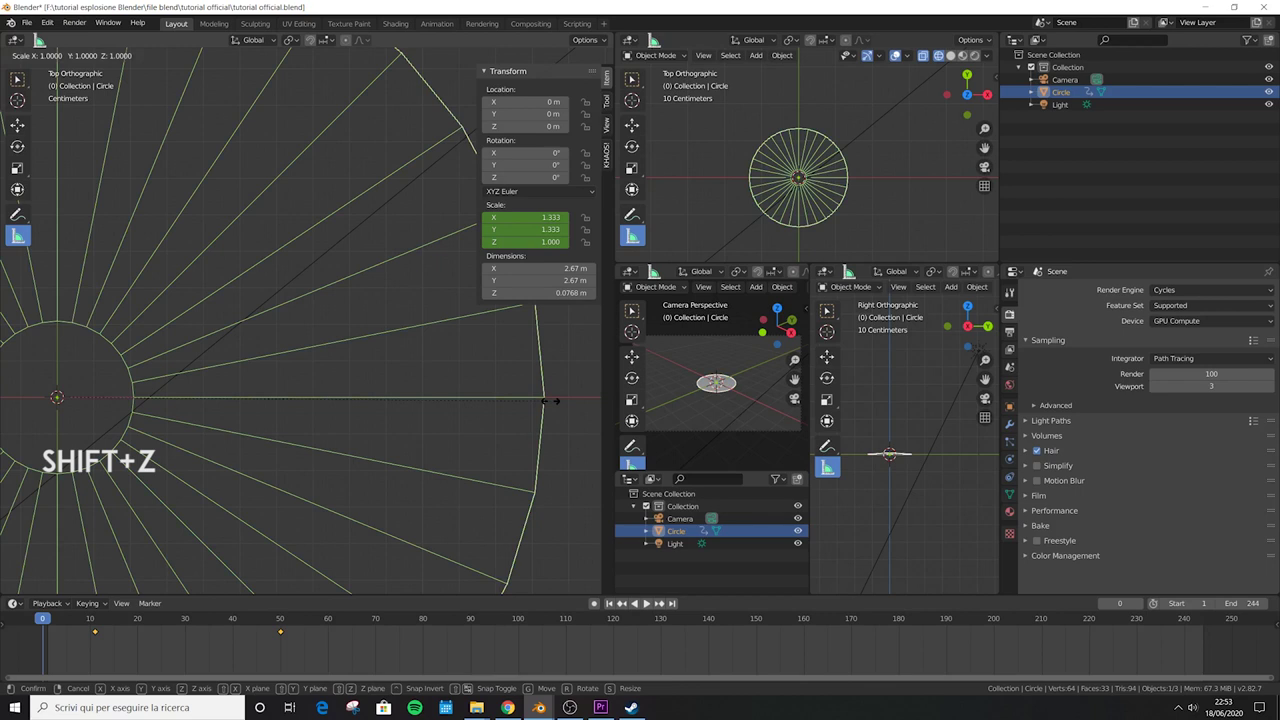
pyautogui.click(133, 408)
pyautogui.scroll(10, 133, 408)
pyautogui.moveTo(460, 401); pyautogui.dragTo(459, 413)
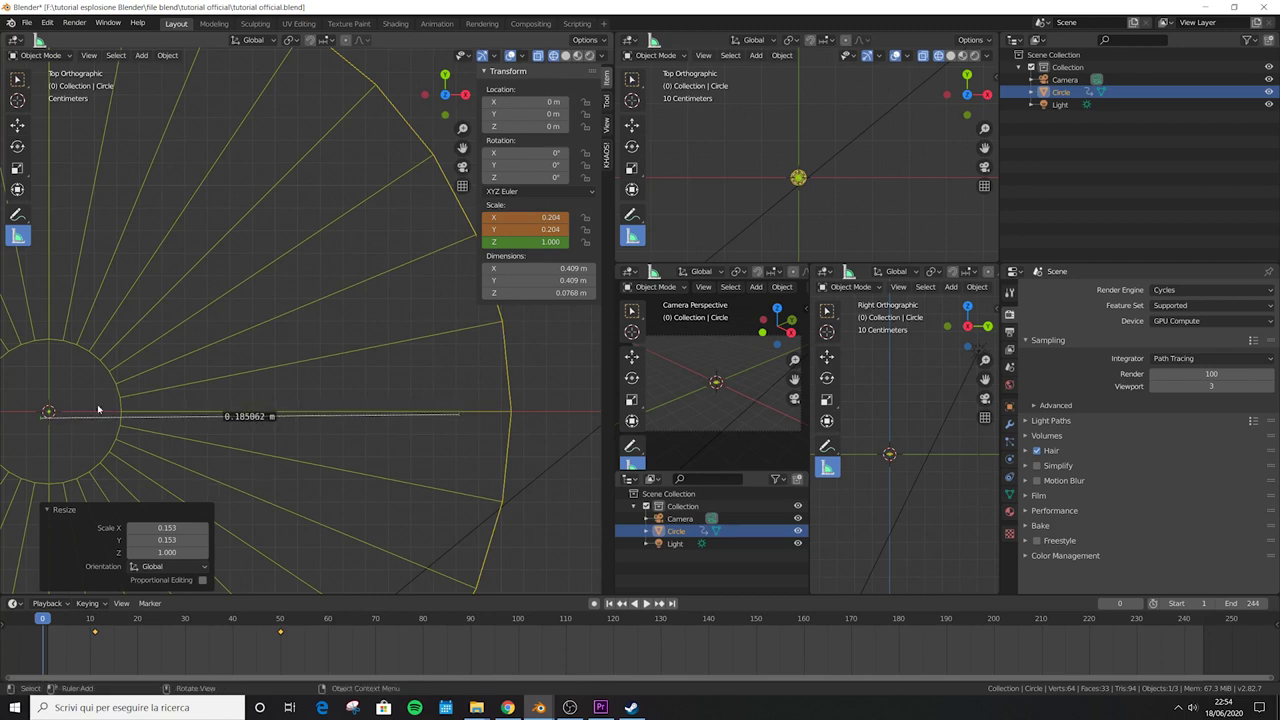
pyautogui.press('s')
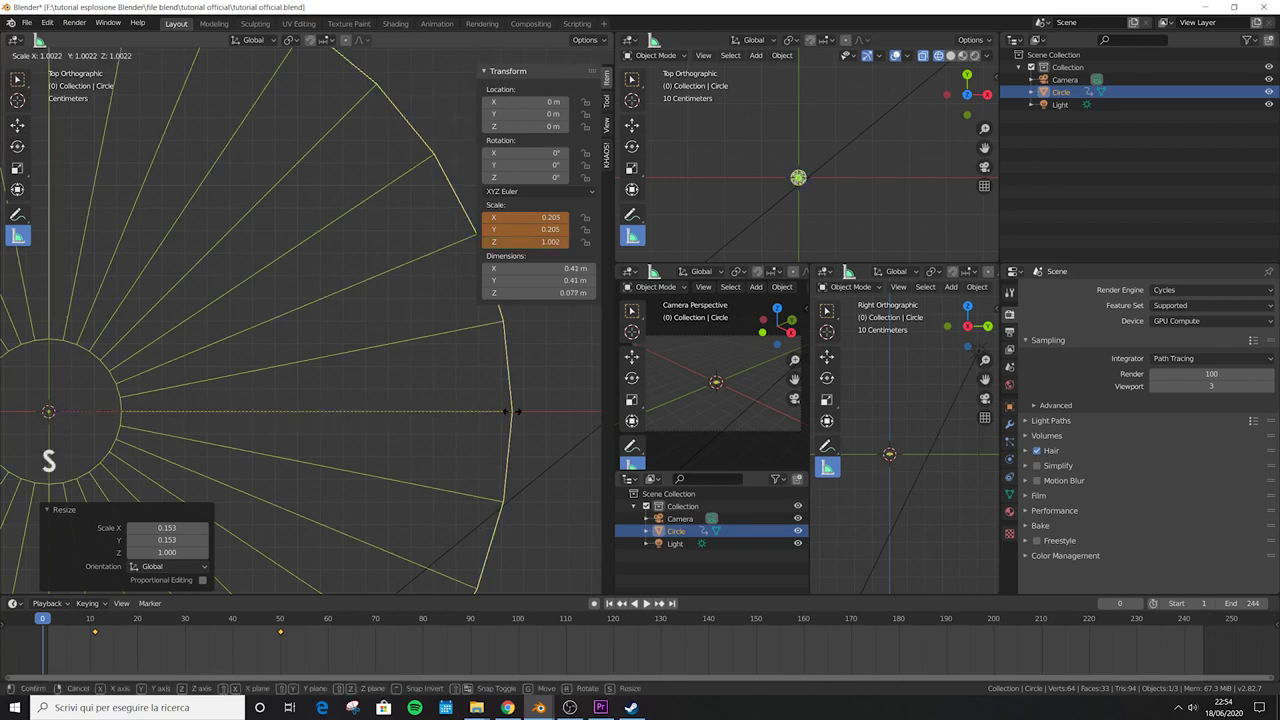
pyautogui.click(505, 412)
pyautogui.scroll(3, 505, 412)
pyautogui.scroll(-5, 411, 423)
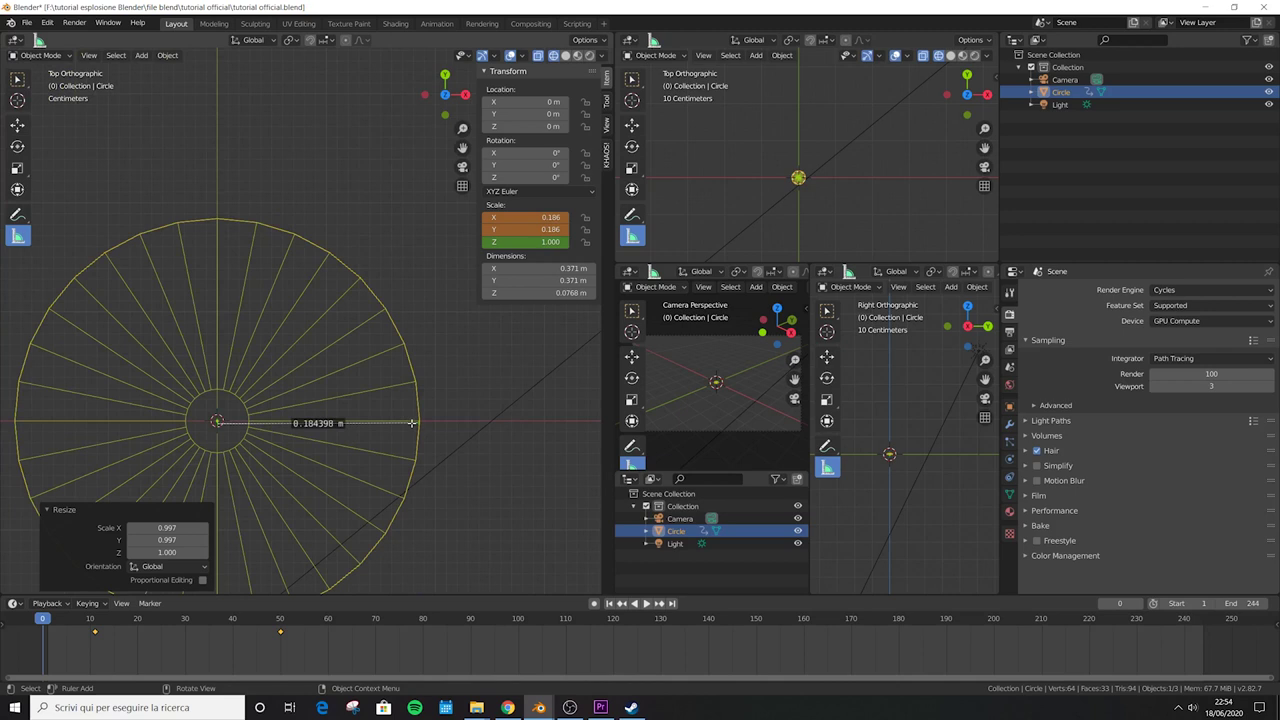
# - Insert a Scaling keyframe for the disc at frame 0
pyautogui.press('i')
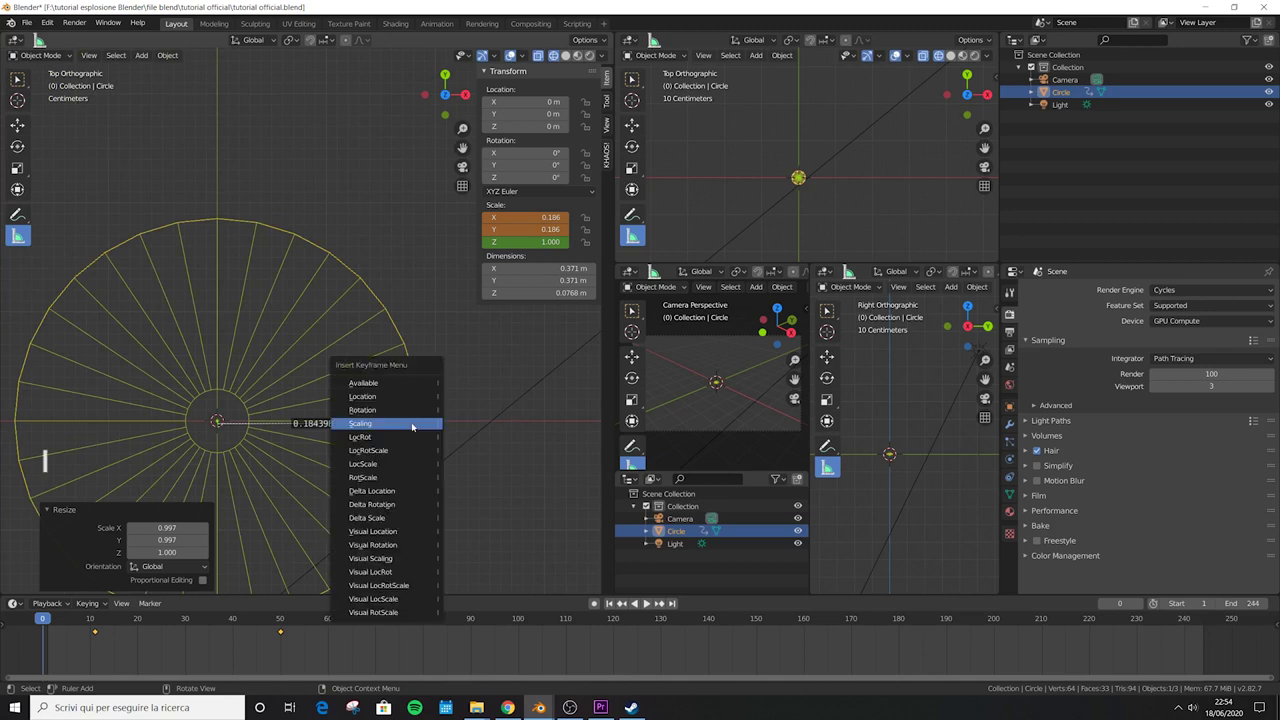
pyautogui.click(411, 424)
pyautogui.scroll(-4, 337, 481)
pyautogui.moveTo(280, 505); pyautogui.dragTo(297, 384, button='middle')
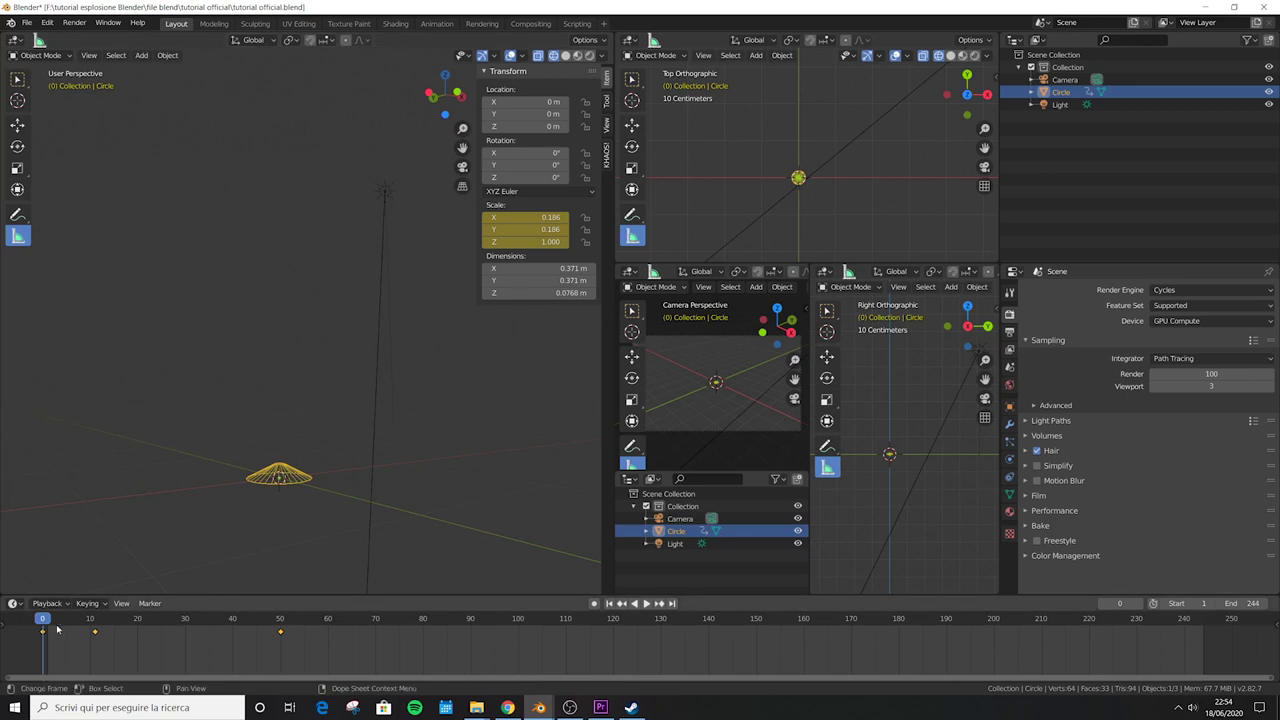
# - Play back the disc's scale animation in the perspective and front views
pyautogui.press('space')
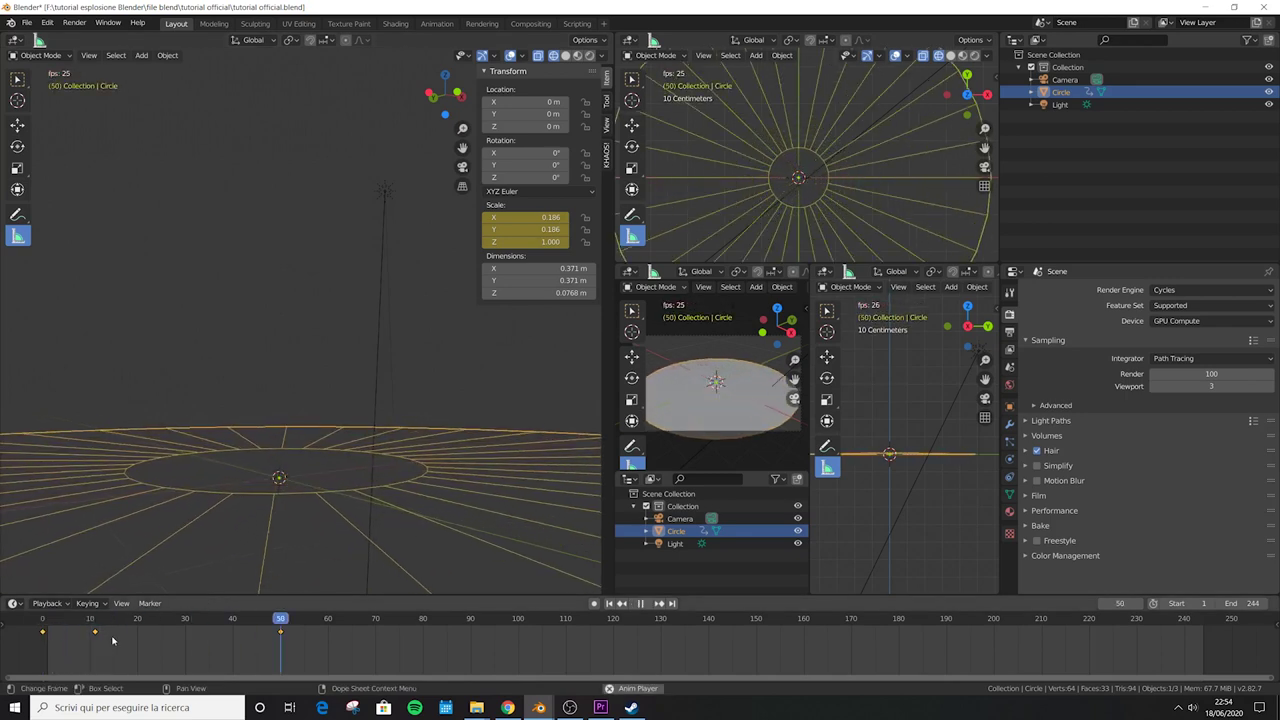
pyautogui.press('Escape')
pyautogui.press('KP_1')
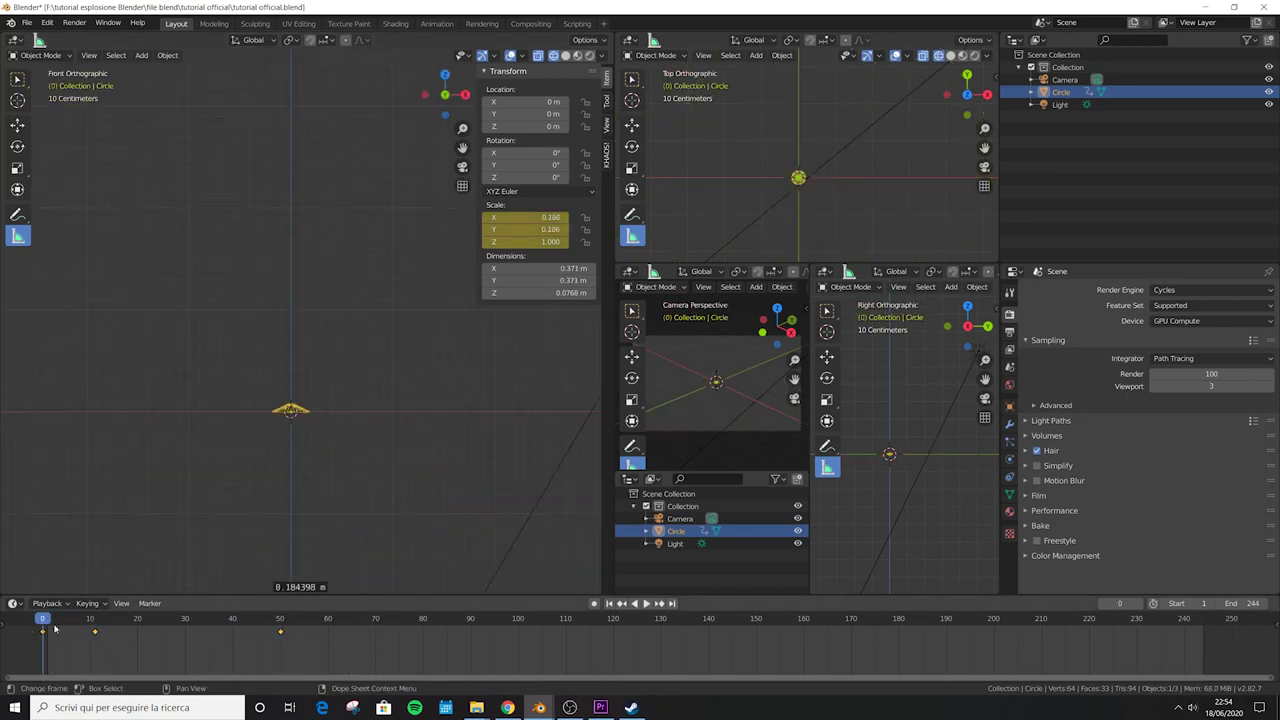
pyautogui.press('space')
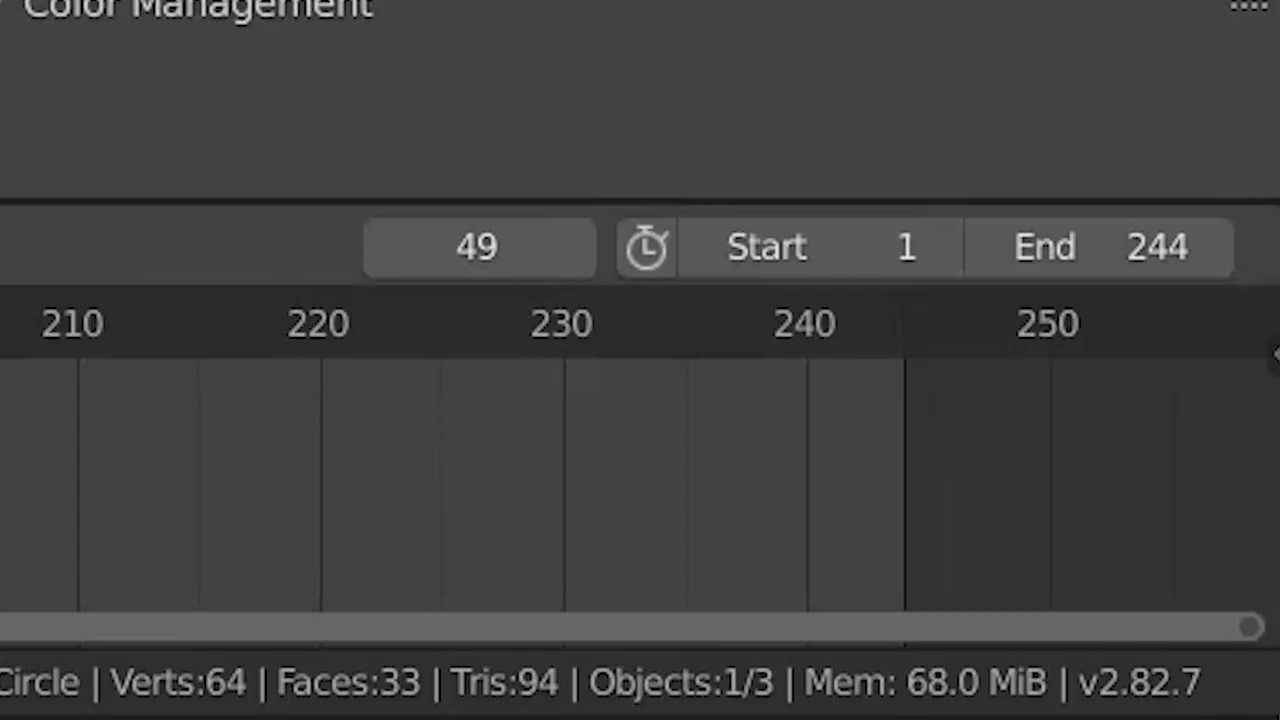
# - Go to frame 240 and replace the ruler with one about 7.45 m long from the disc's centre along X
pyautogui.click(806, 330)
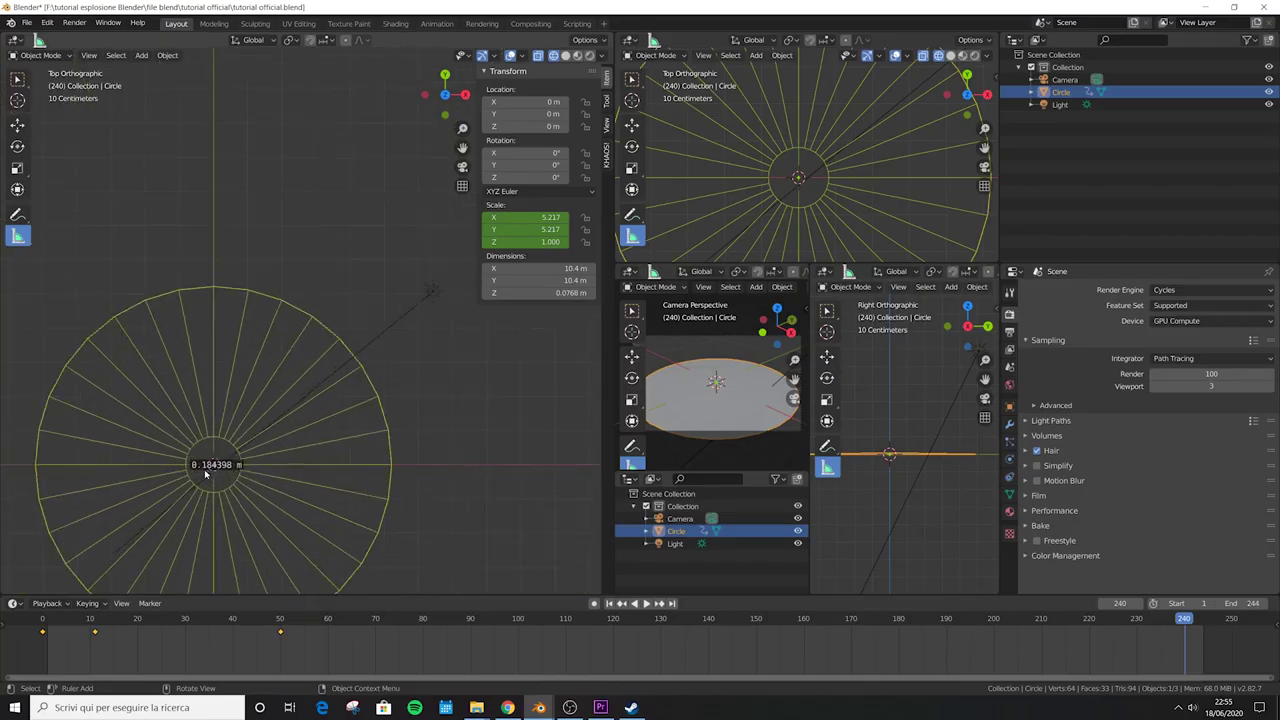
pyautogui.scroll(4, 205, 475)
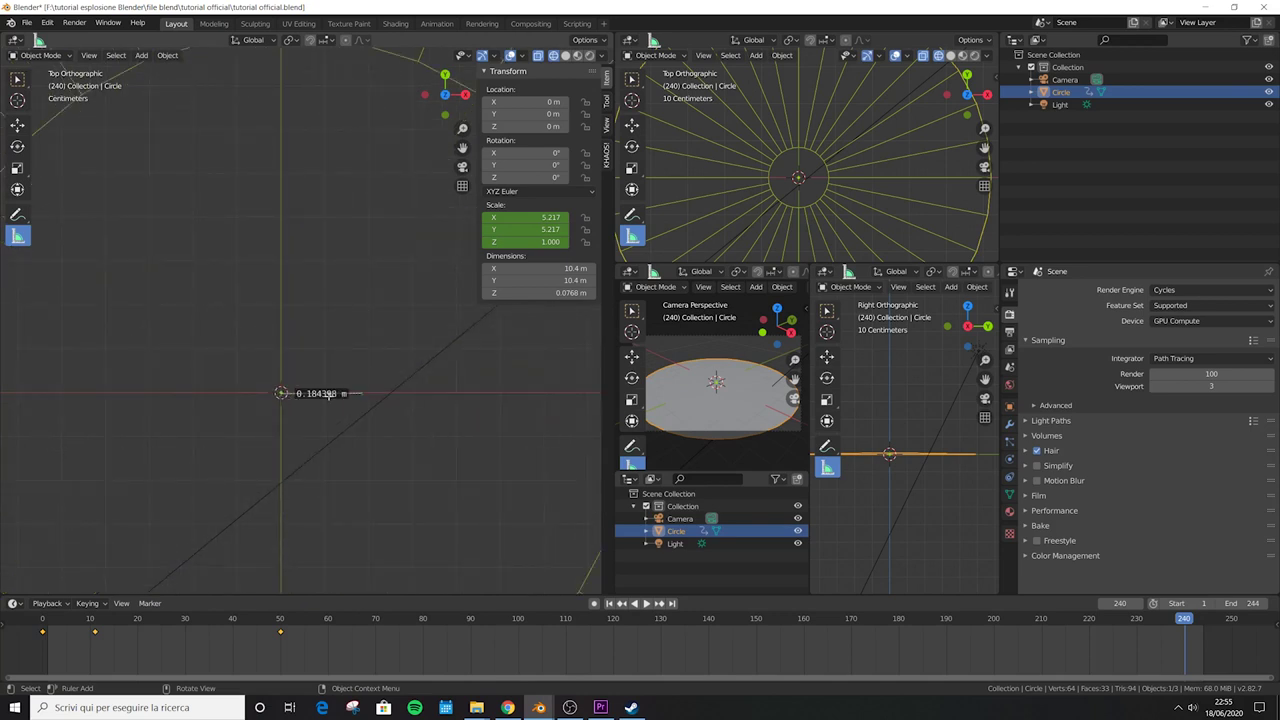
pyautogui.press('Delete')
pyautogui.scroll(-3, 230, 429)
pyautogui.scroll(2, 137, 567)
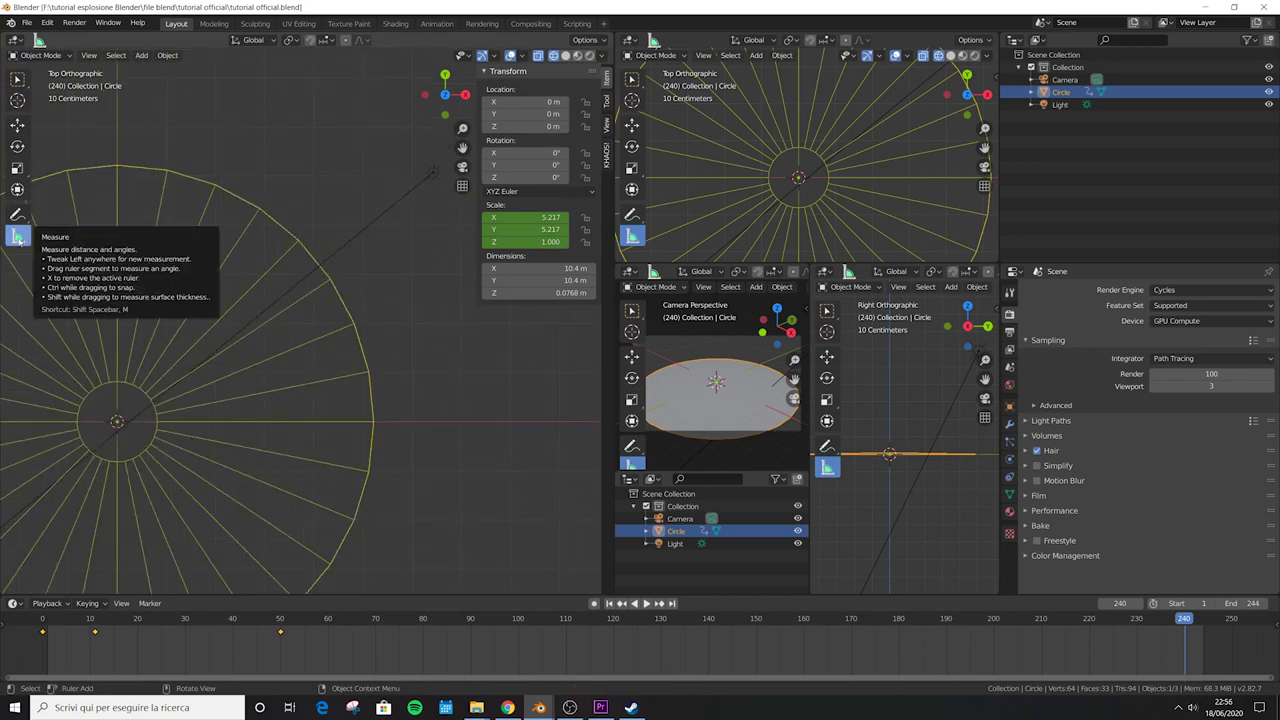
pyautogui.moveTo(117, 424); pyautogui.dragTo(484, 424)
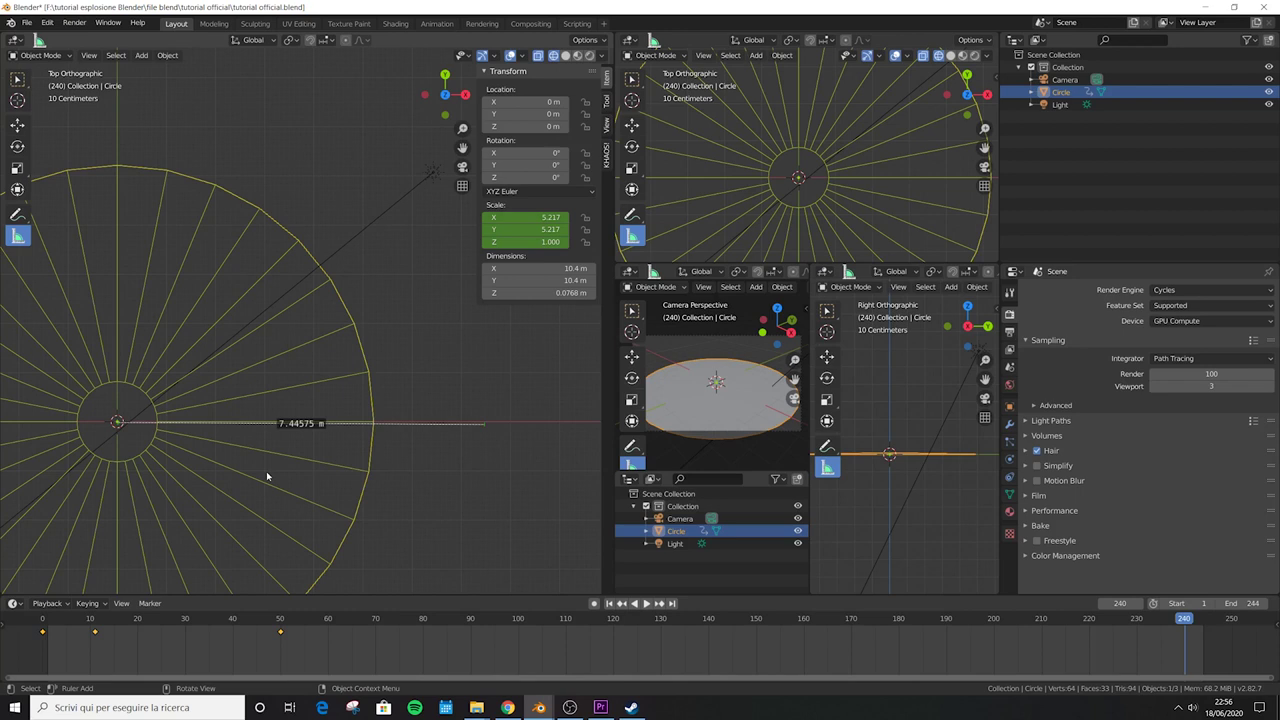
# - Enlarge the disc in X and Y only to a scale of about 7.476, matching the ruler's end
pyautogui.press('s')
pyautogui.hotkey('shift', 'z')
pyautogui.click(490, 428)
pyautogui.press('s')
pyautogui.hotkey('shift', 'z')
pyautogui.click(486, 419)
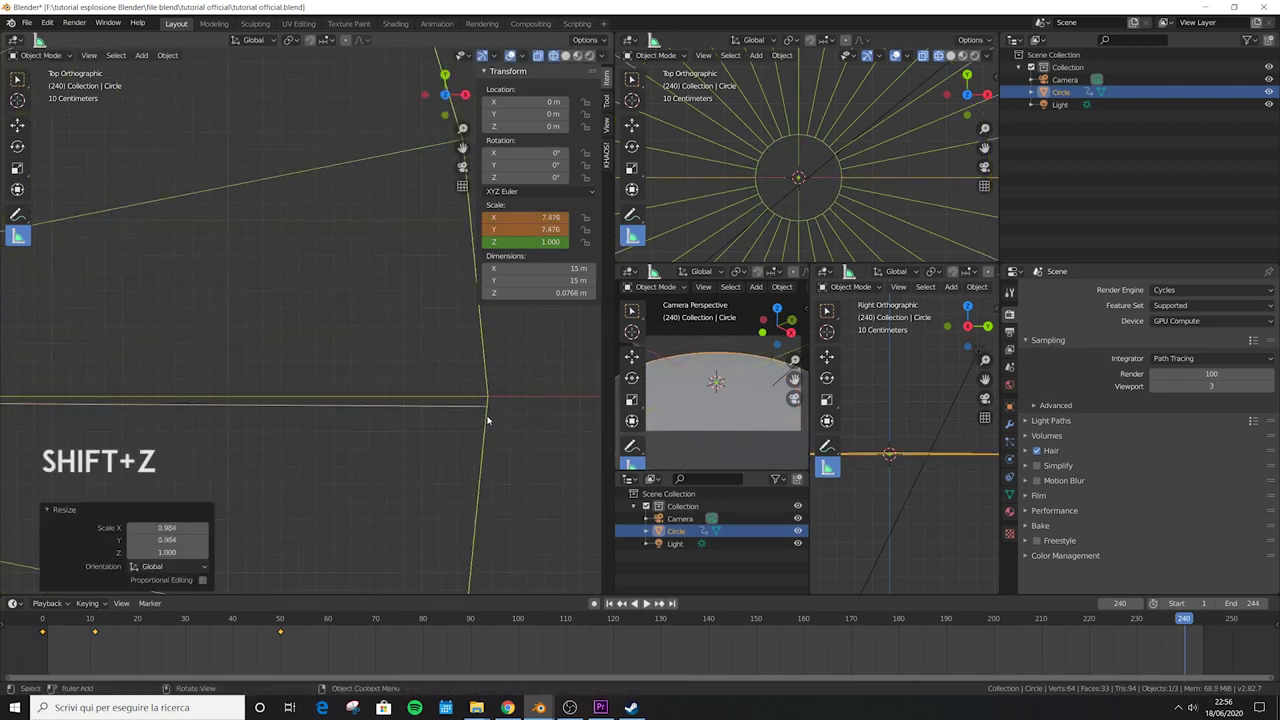
# - Insert a Scaling keyframe for the disc at frame 240 and play back the full animation
pyautogui.press('i')
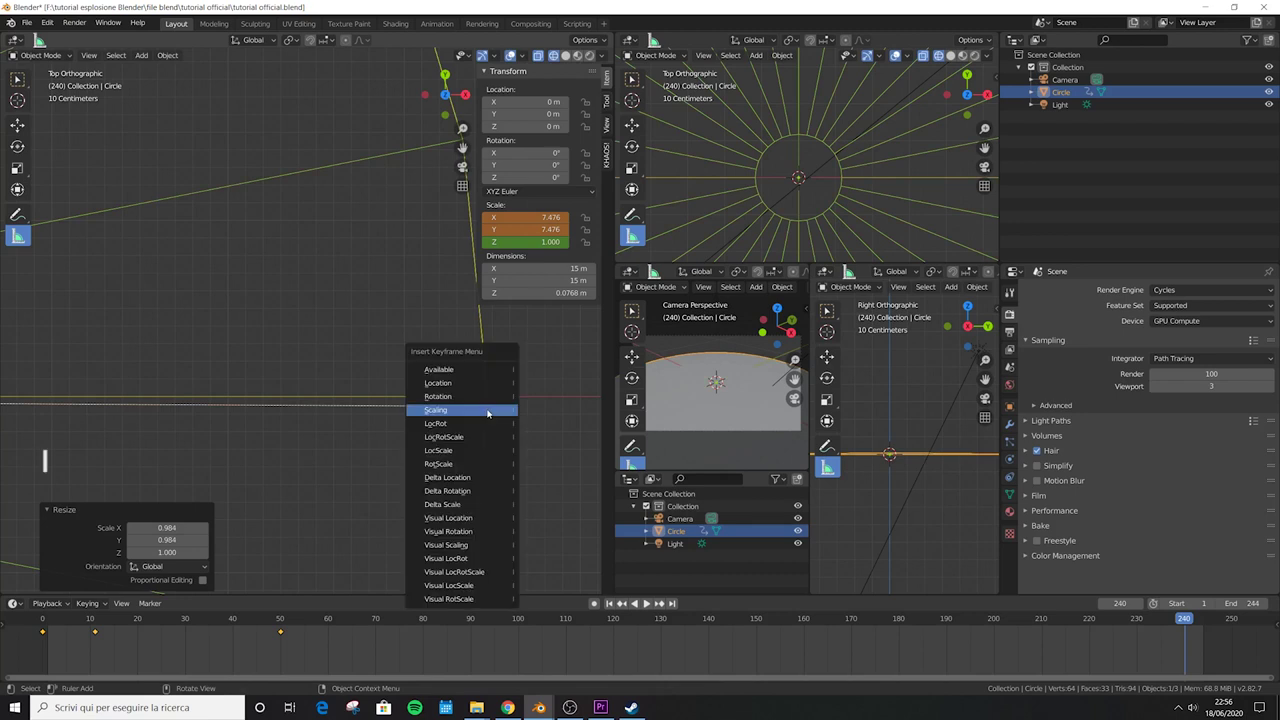
pyautogui.click(489, 411)
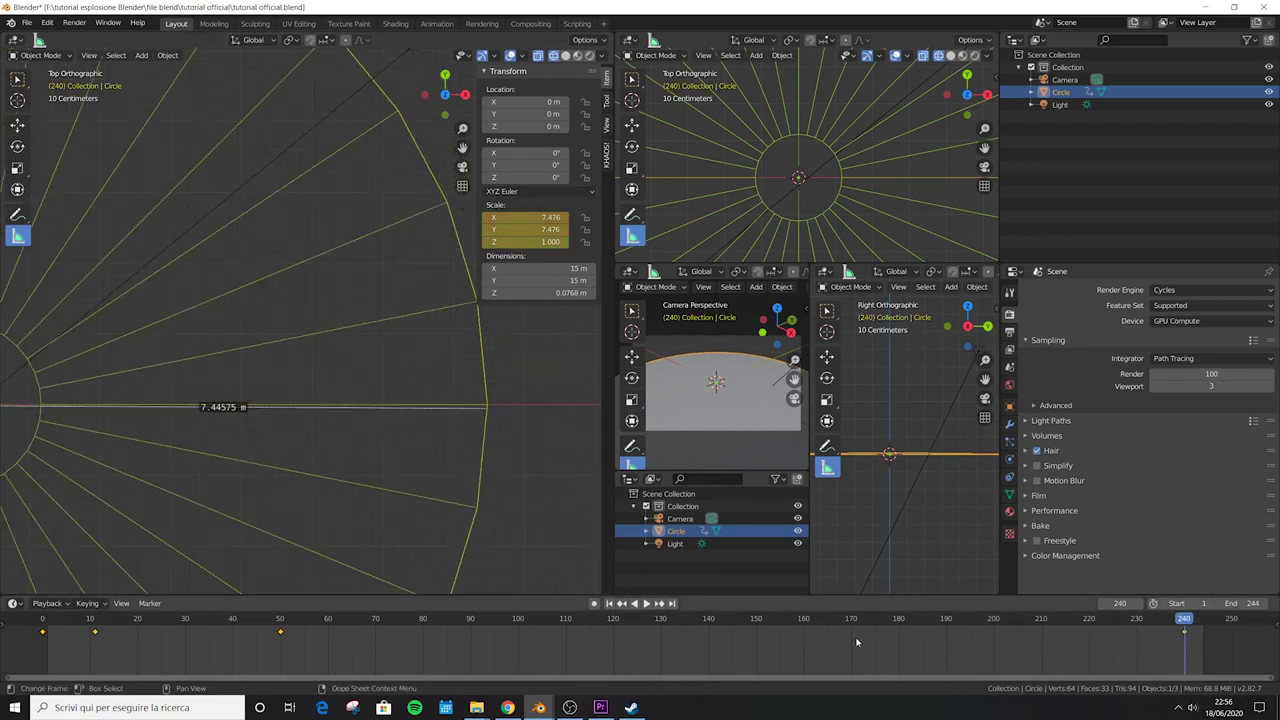
pyautogui.scroll(-4, 1159, 640)
pyautogui.scroll(-6, 290, 470)
pyautogui.press('space')
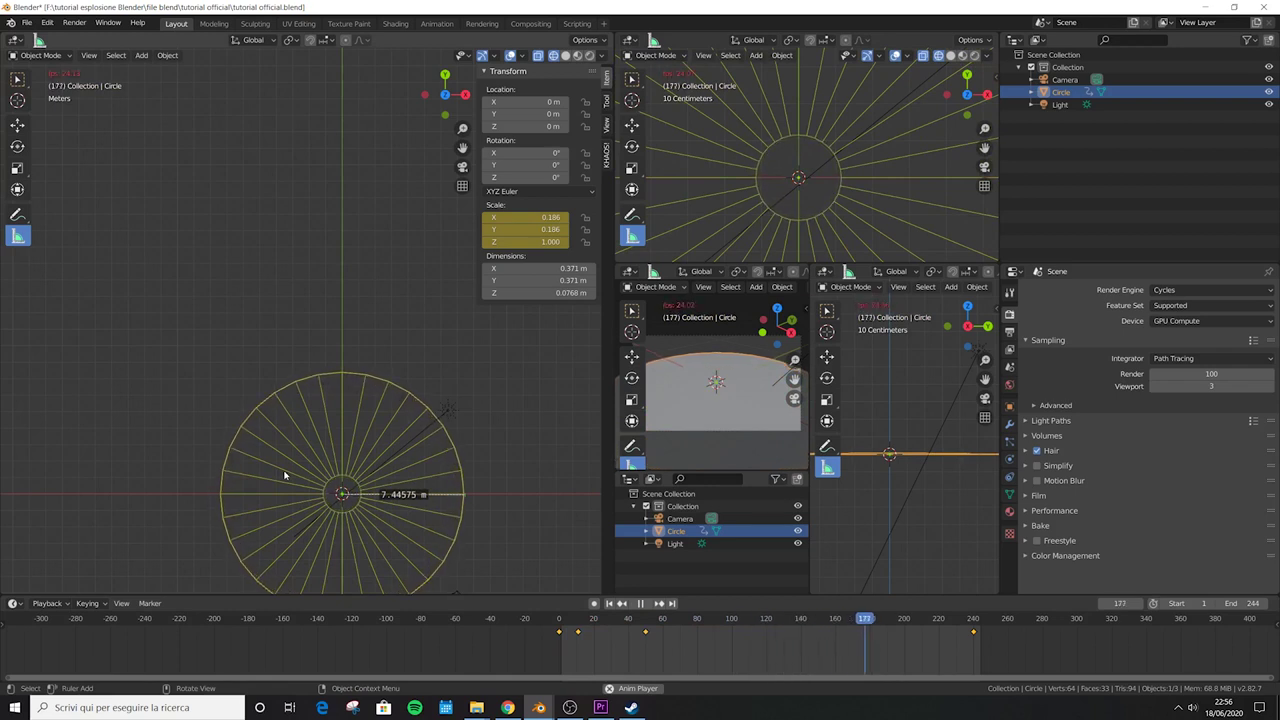
# - Add a UV sphere with a 1 m radius at the disc's centre and inspect it in the front view
pyautogui.press('KP_1')
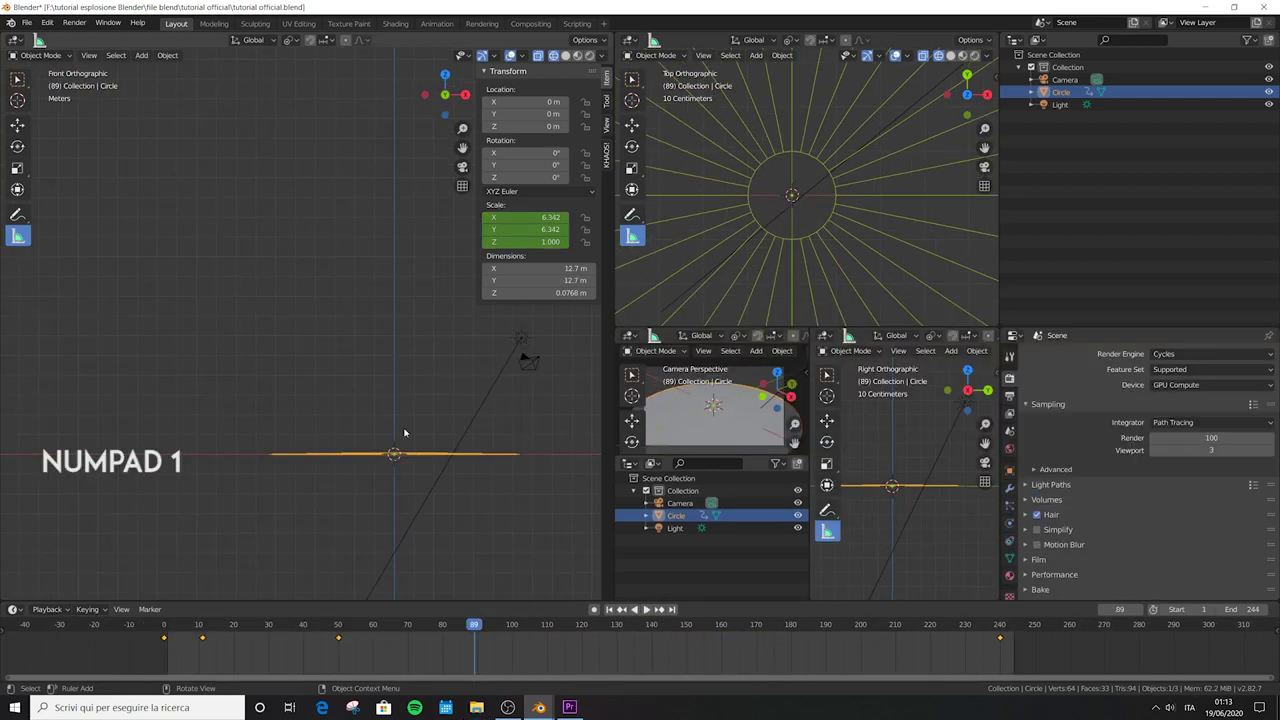
pyautogui.hotkey('shift', 'a')
pyautogui.click(480, 479)
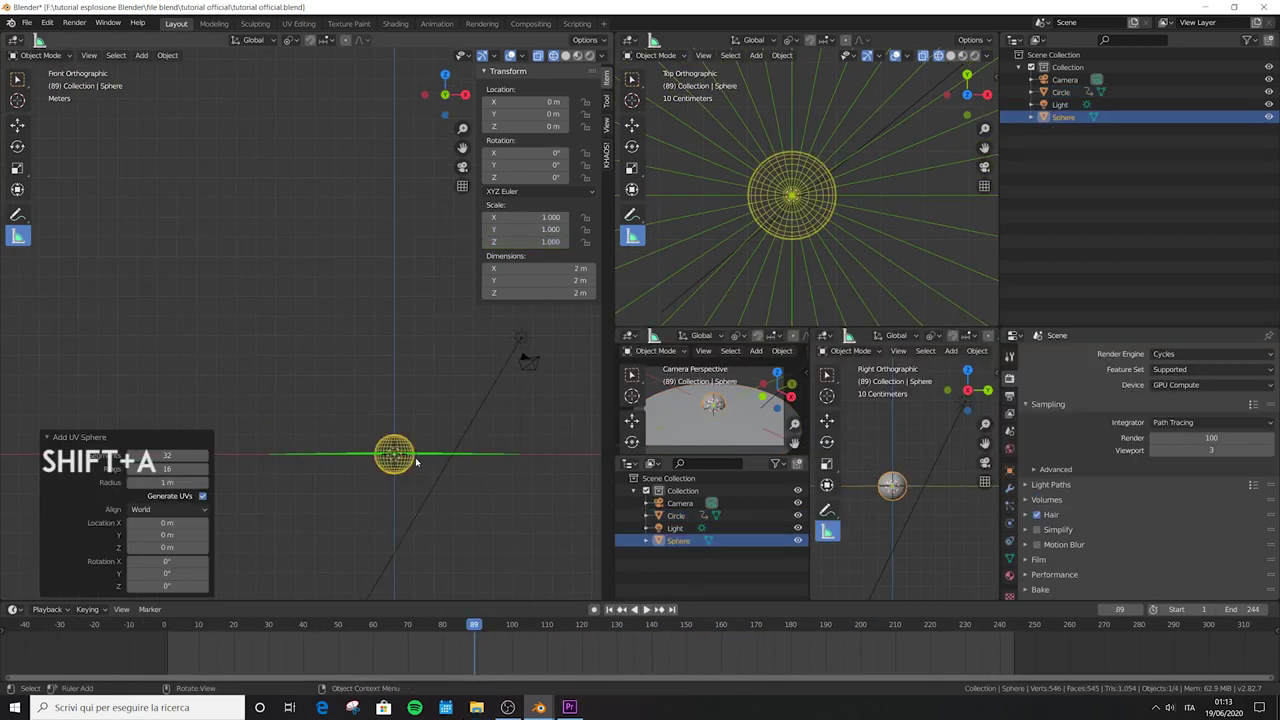
pyautogui.scroll(6, 432, 371)
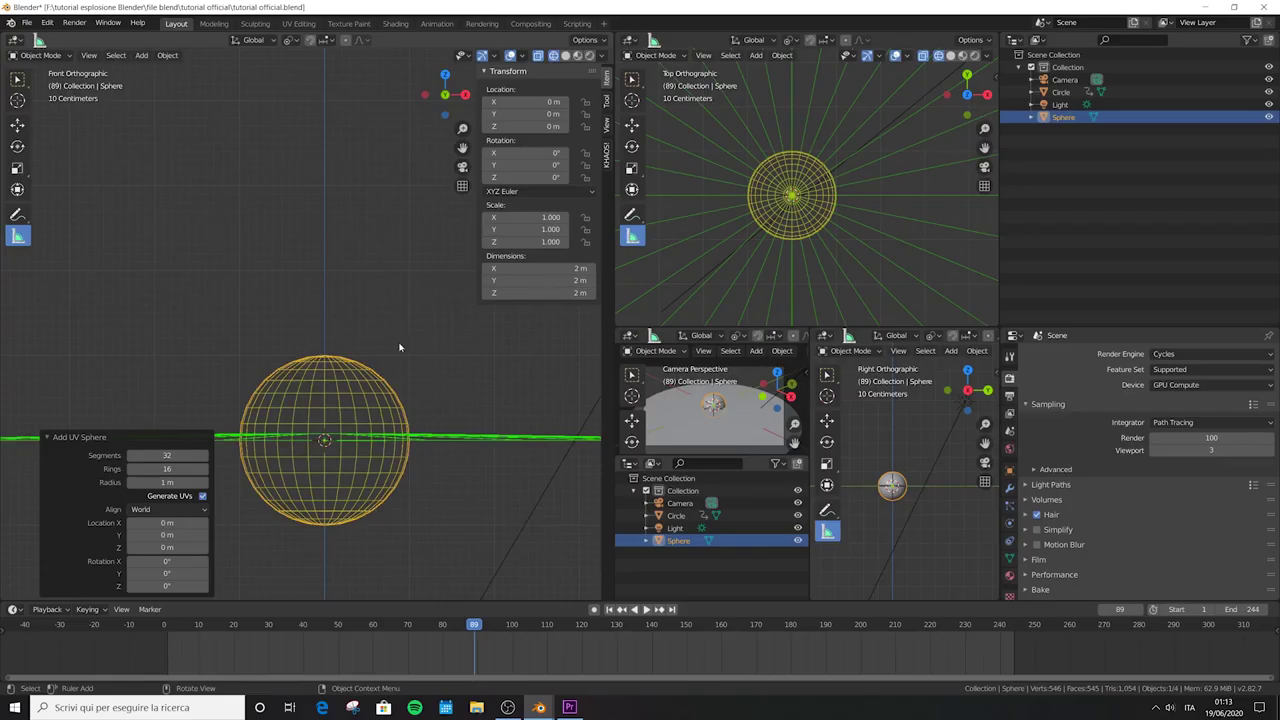
# - Scale the sphere uniformly to about 1.097 and flatten it along Z to a scale of about 0.662
pyautogui.press('s')
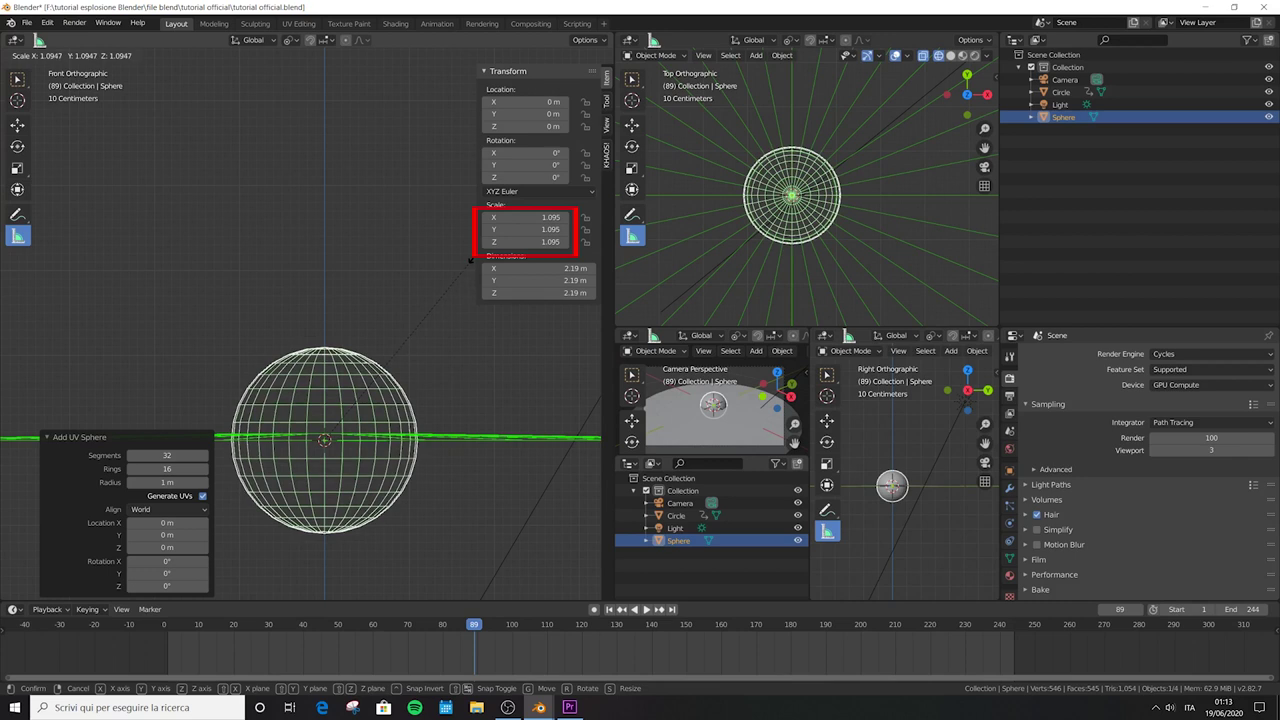
pyautogui.click(474, 259)
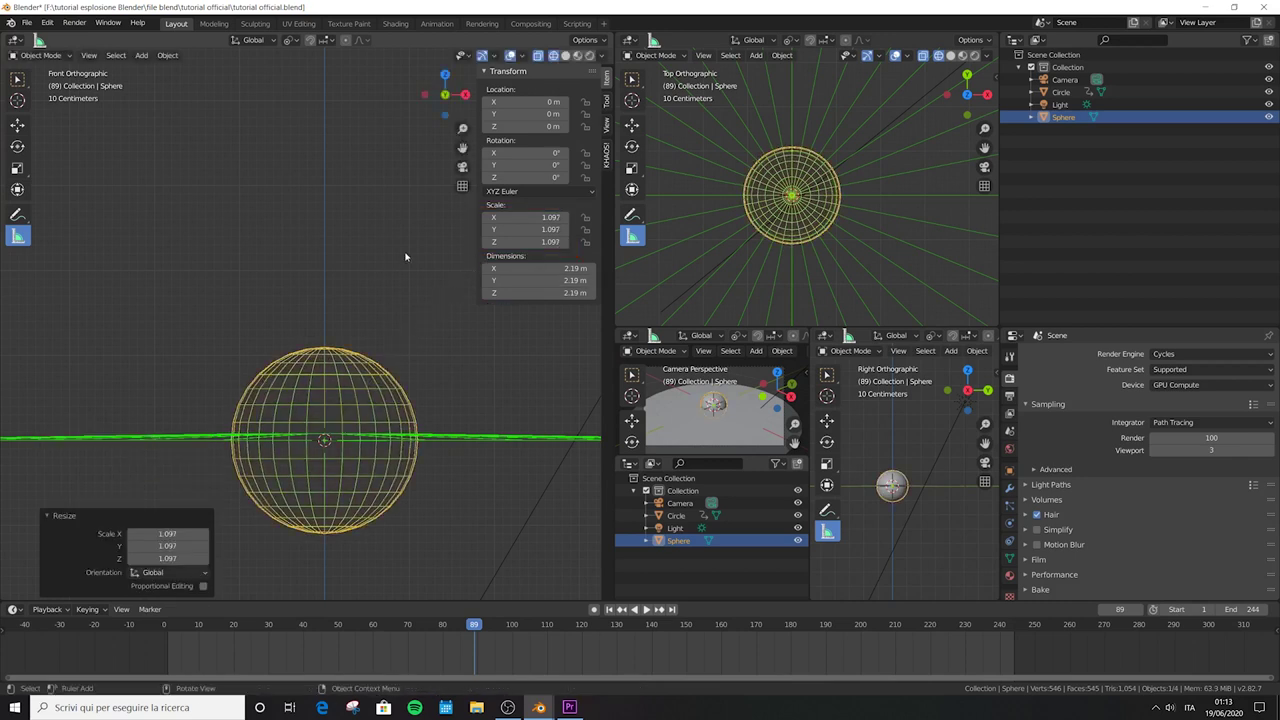
pyautogui.press('s')
pyautogui.press('z')
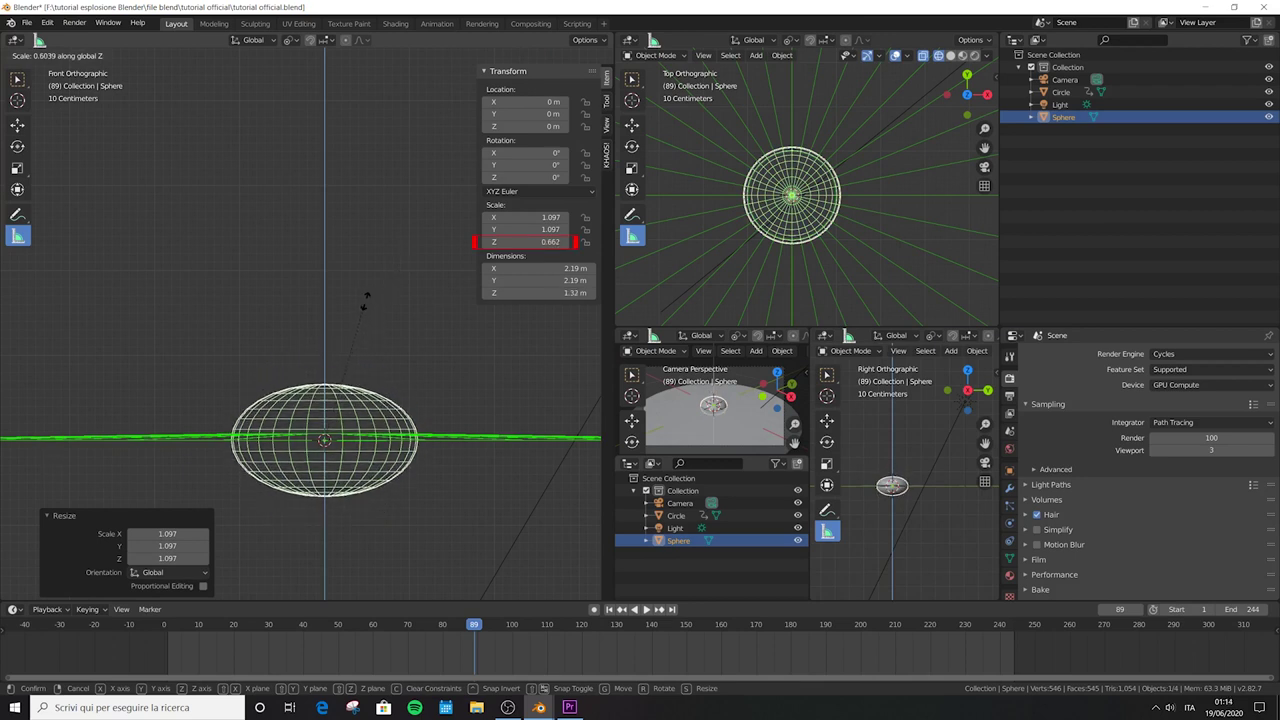
pyautogui.click(365, 300)
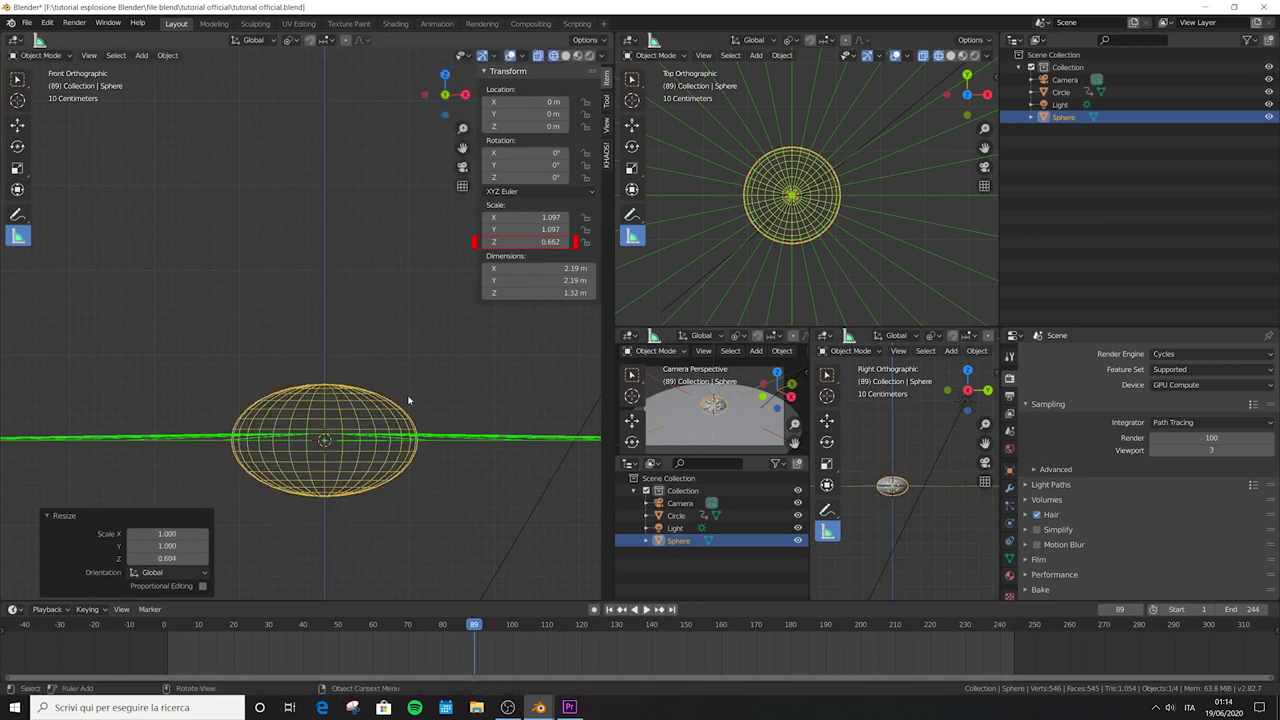
# - Raise the flattened sphere along Z to about 0.689 m so it rests near the disc's centre
pyautogui.press('g')
pyautogui.press('z')
pyautogui.click(338, 396)
pyautogui.keyDown('shift'); pyautogui.moveTo(338, 396); pyautogui.dragTo(225, 220, button='middle'); pyautogui.keyUp('shift')
pyautogui.scroll(1, 96, 141)
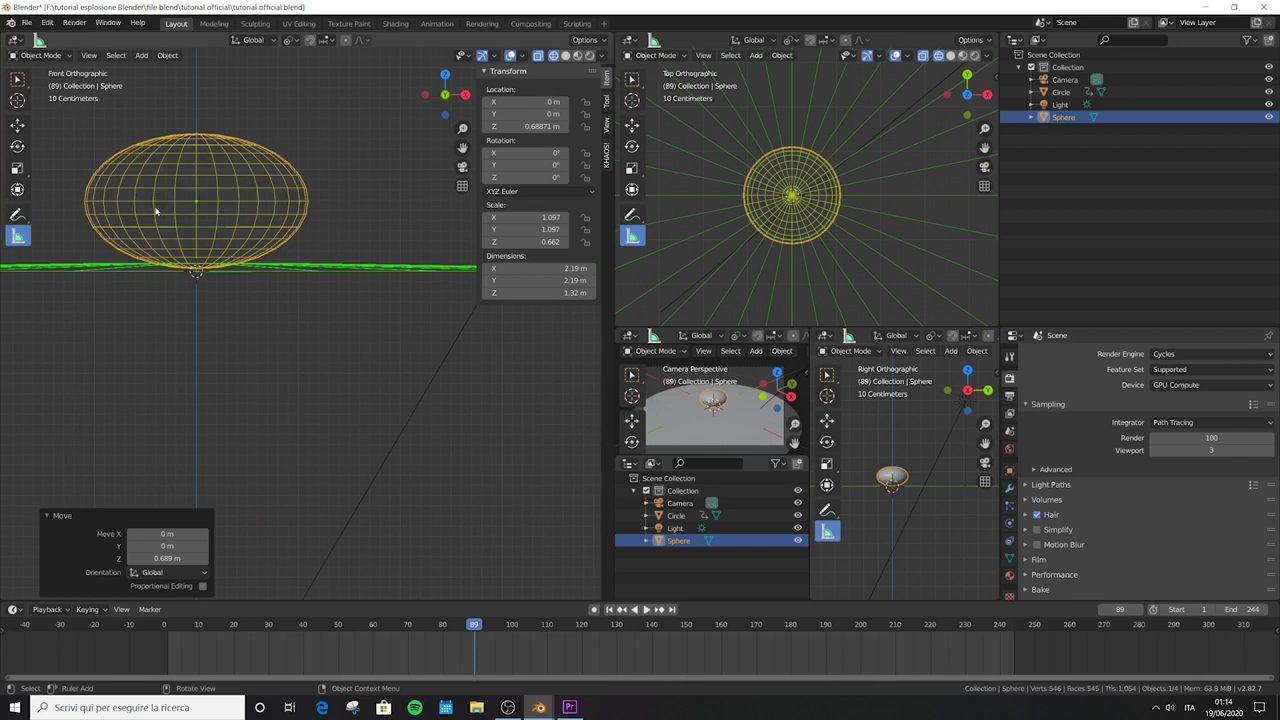
# - Examine closely how the sphere's lowest point sits relative to the disc's raised centre
pyautogui.scroll(6, 219, 240)
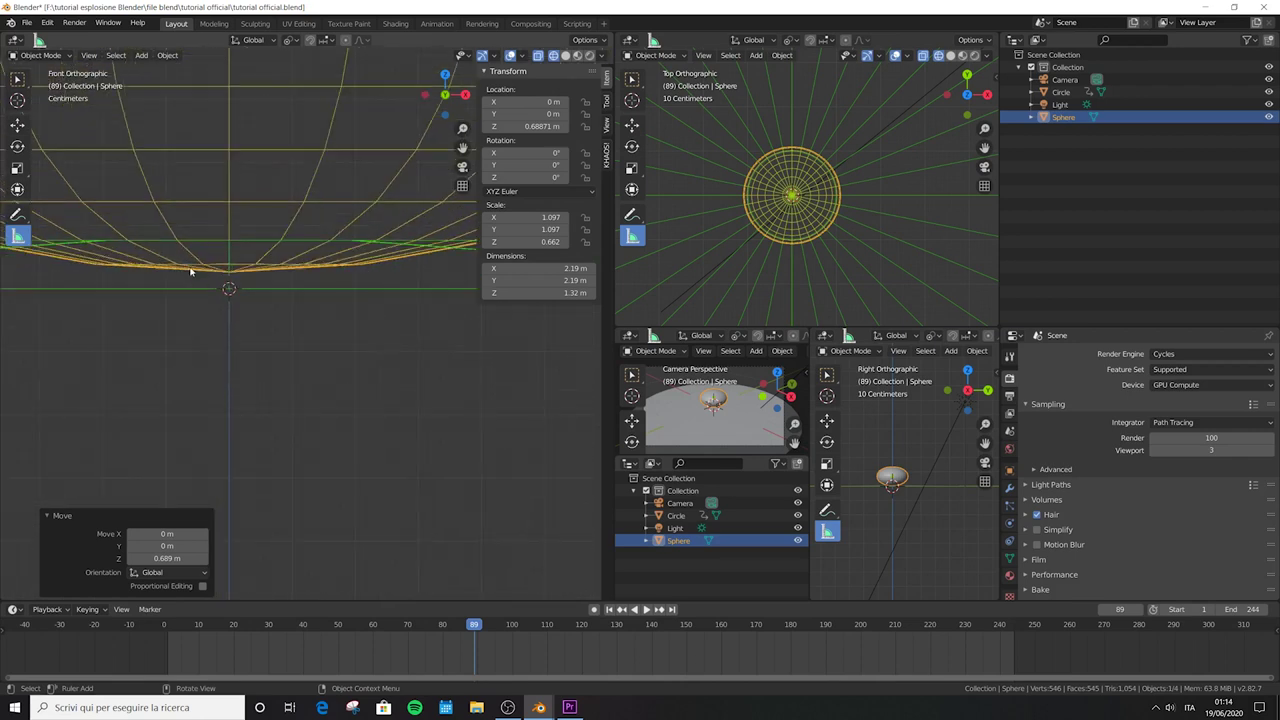
pyautogui.scroll(1, 202, 274)
pyautogui.scroll(1, 241, 246)
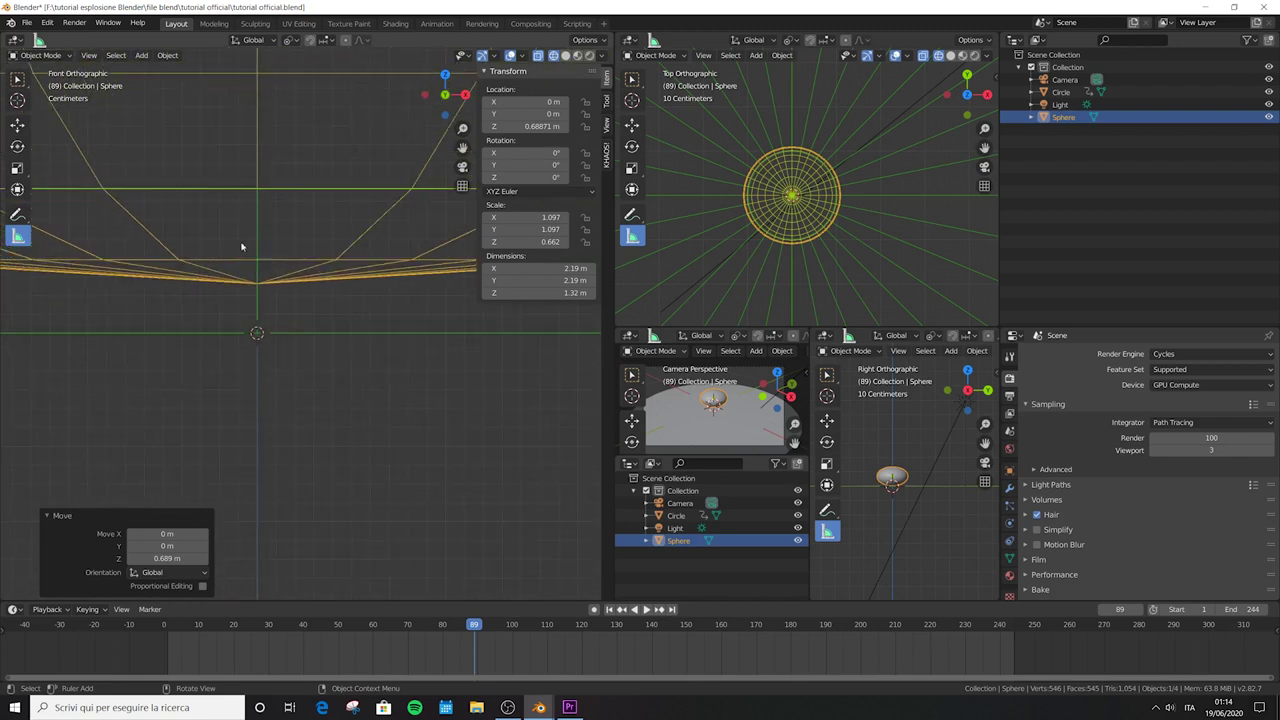
pyautogui.scroll(2, 244, 262)
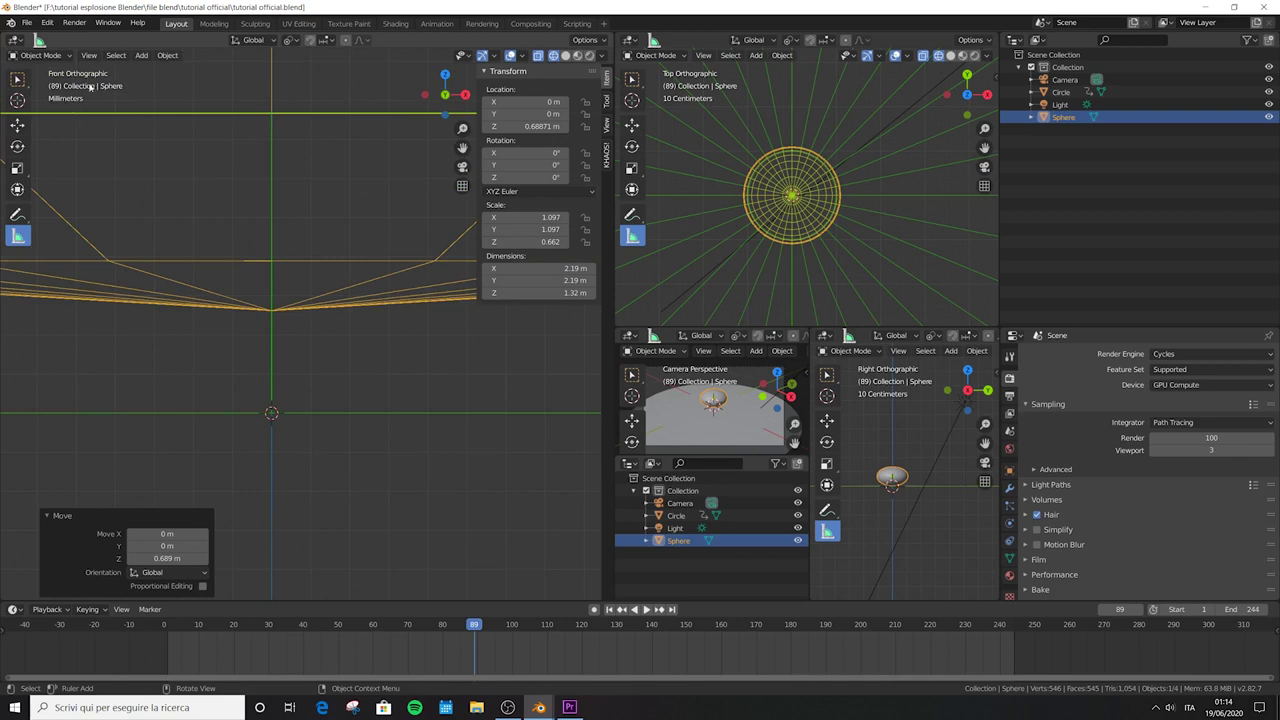
pyautogui.scroll(3, 272, 306)
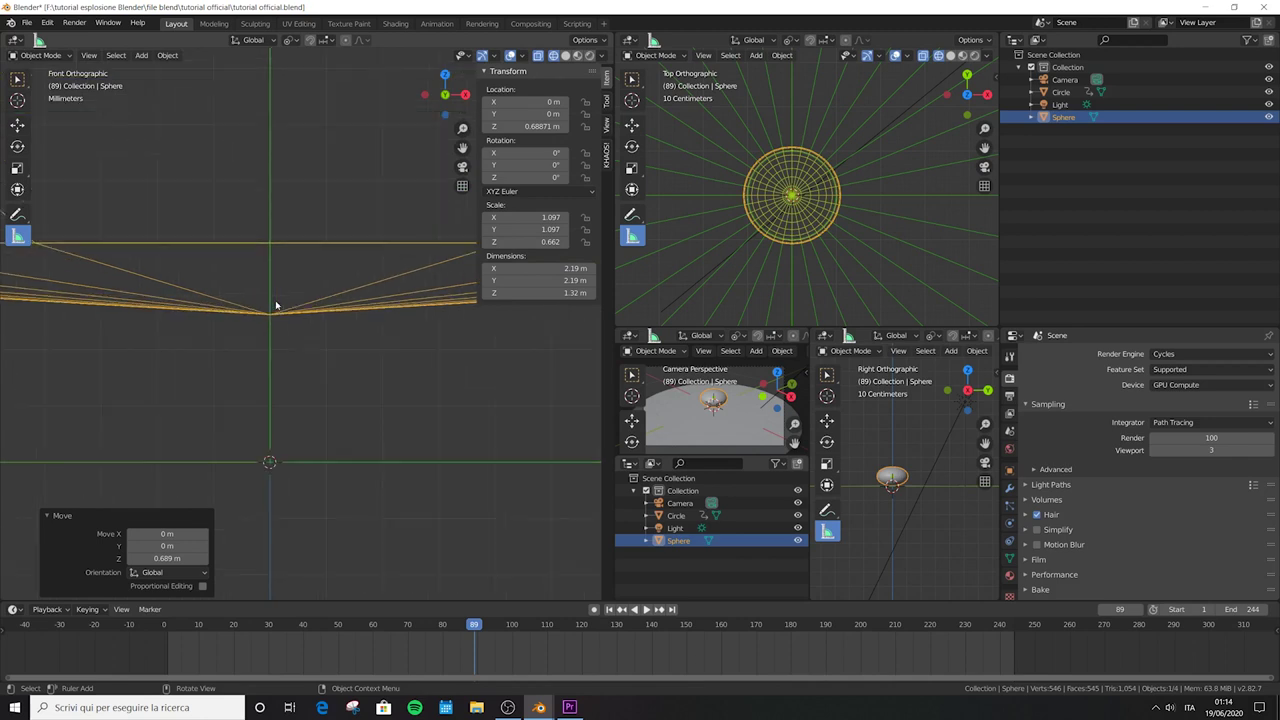
pyautogui.click(269, 302)
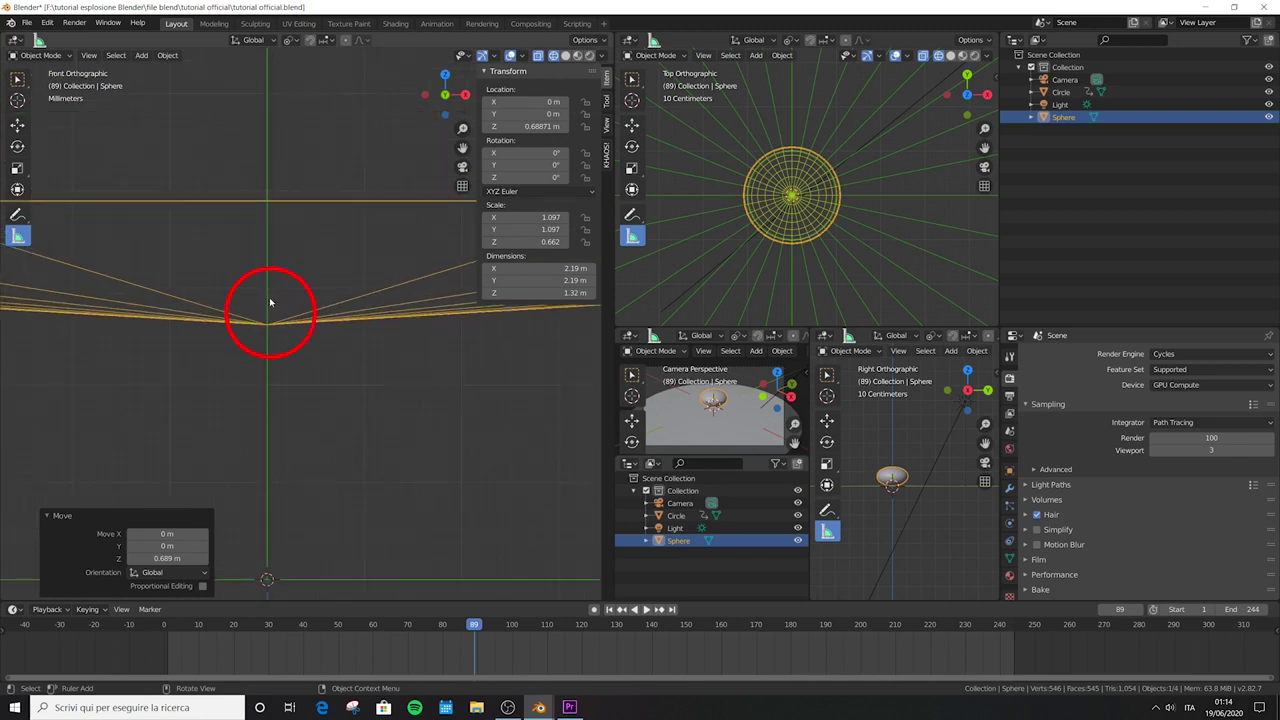
pyautogui.scroll(-3, 261, 288)
pyautogui.scroll(-5, 263, 286)
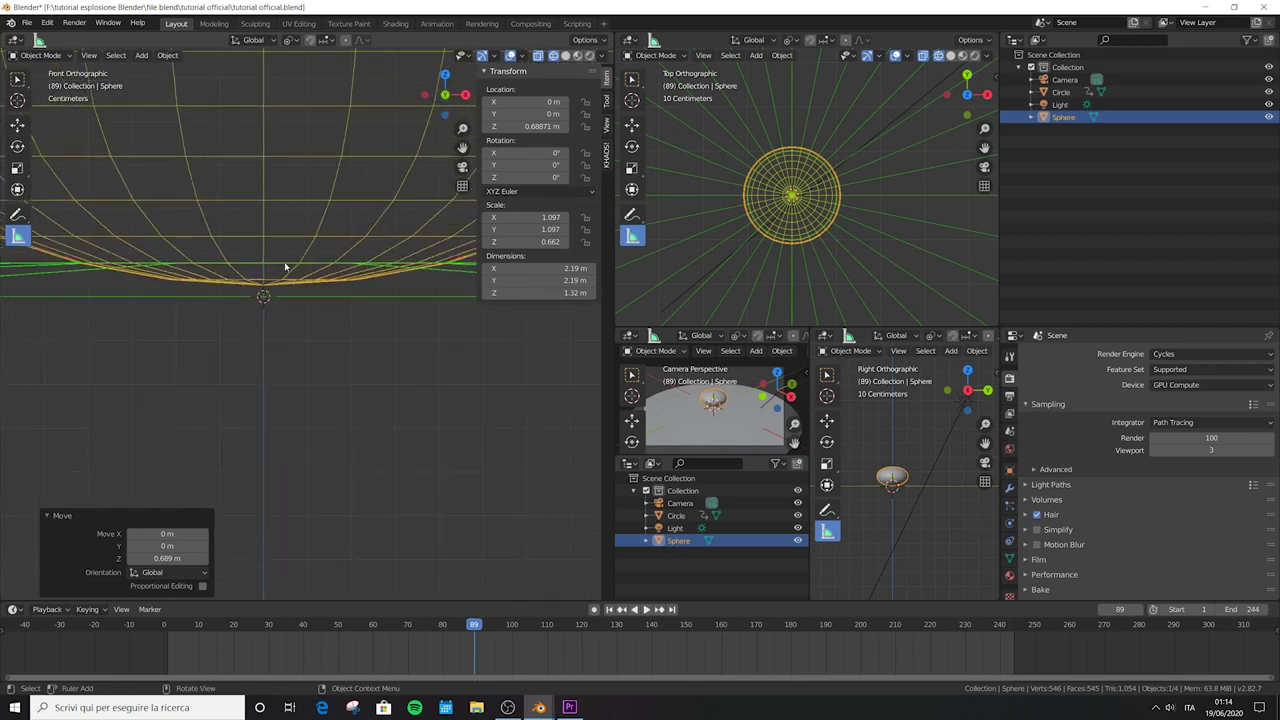
pyautogui.click(266, 263)
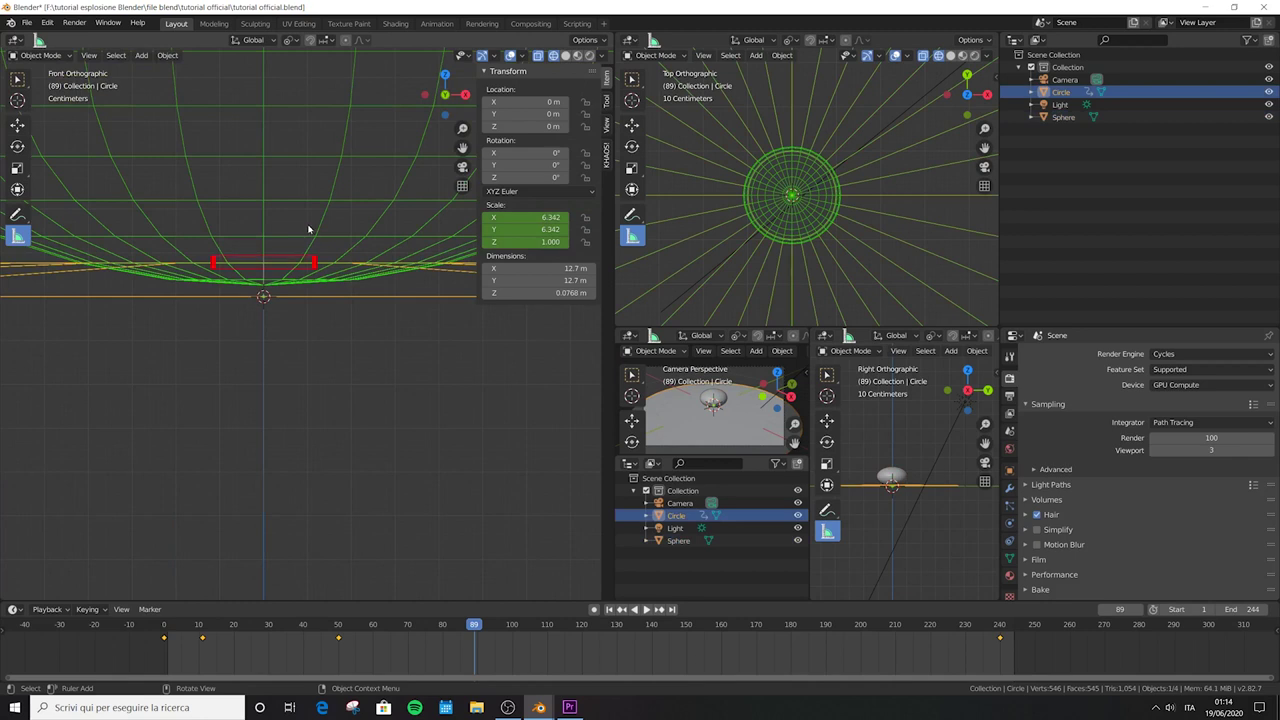
pyautogui.press('Delete')
pyautogui.scroll(6, 258, 268)
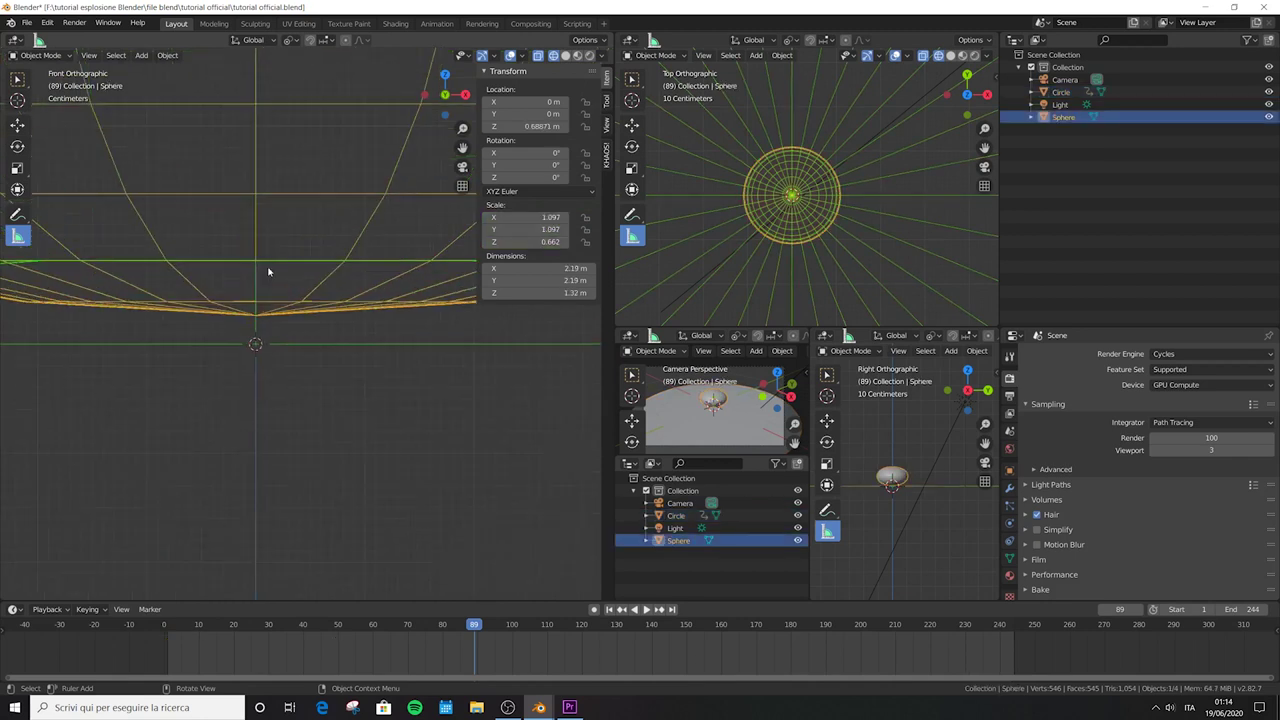
pyautogui.scroll(5, 265, 242)
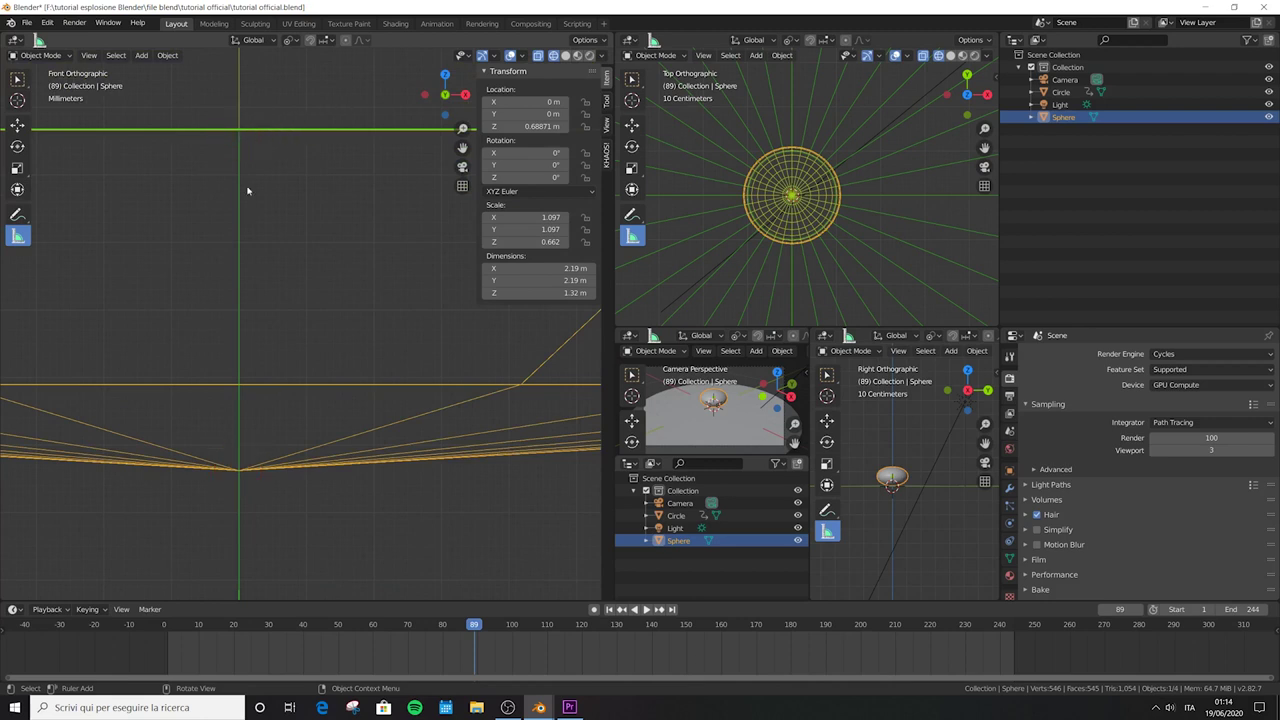
# - Fine-tune the sphere's height to about 0.73492 m so its lowest point lies about 4.5 mm below the disc's peak
pyautogui.press('g')
pyautogui.press('z')
pyautogui.click(255, 221)
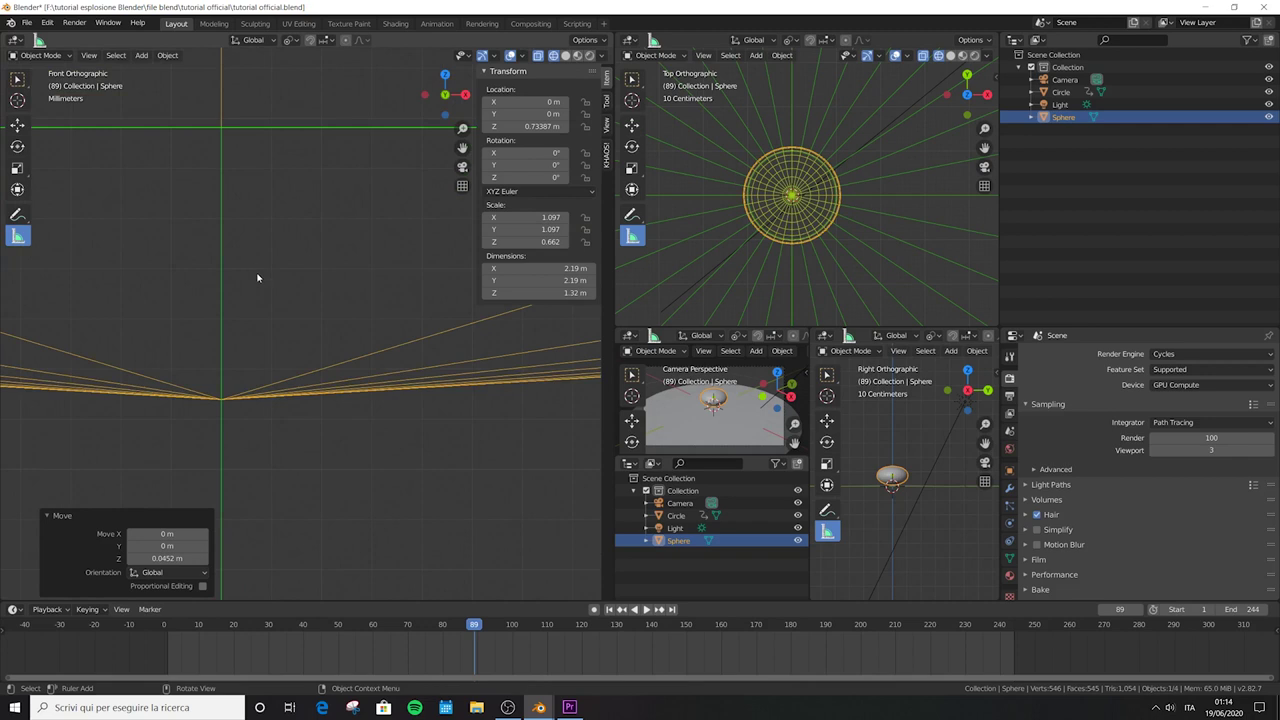
pyautogui.press('g')
pyautogui.press('z')
pyautogui.click(270, 339)
pyautogui.press('g')
pyautogui.press('z')
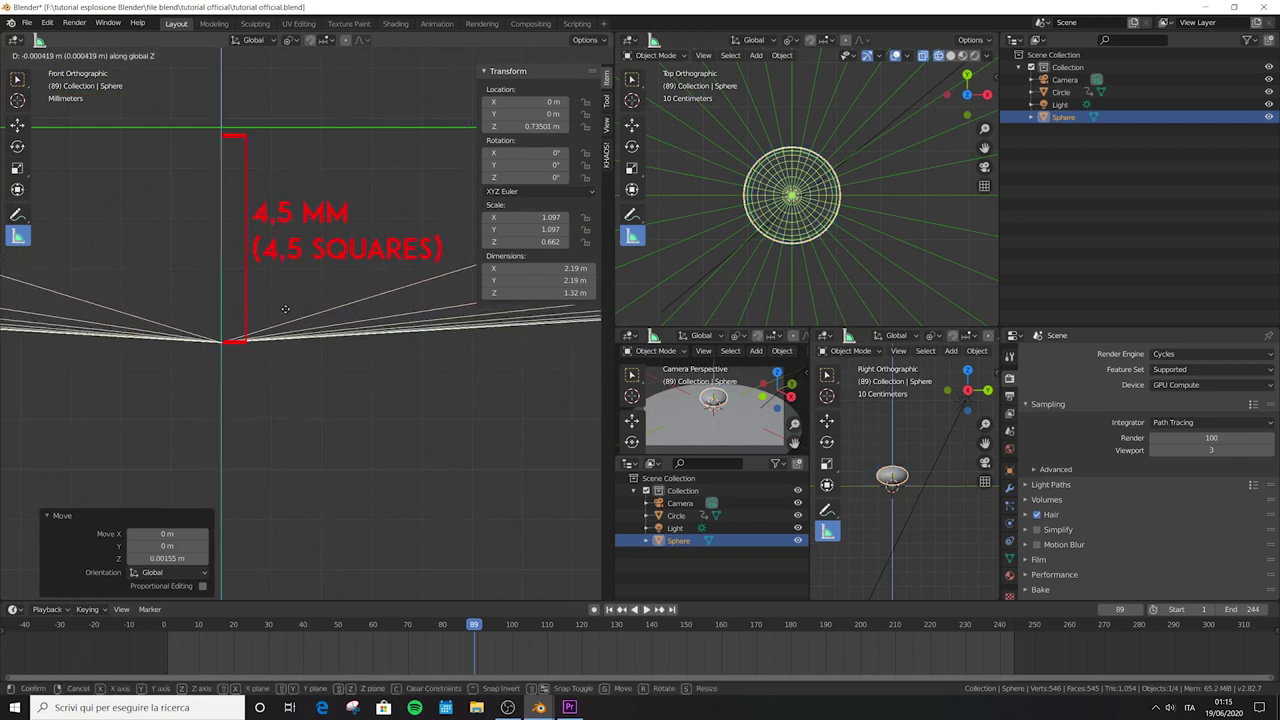
pyautogui.click(287, 315)
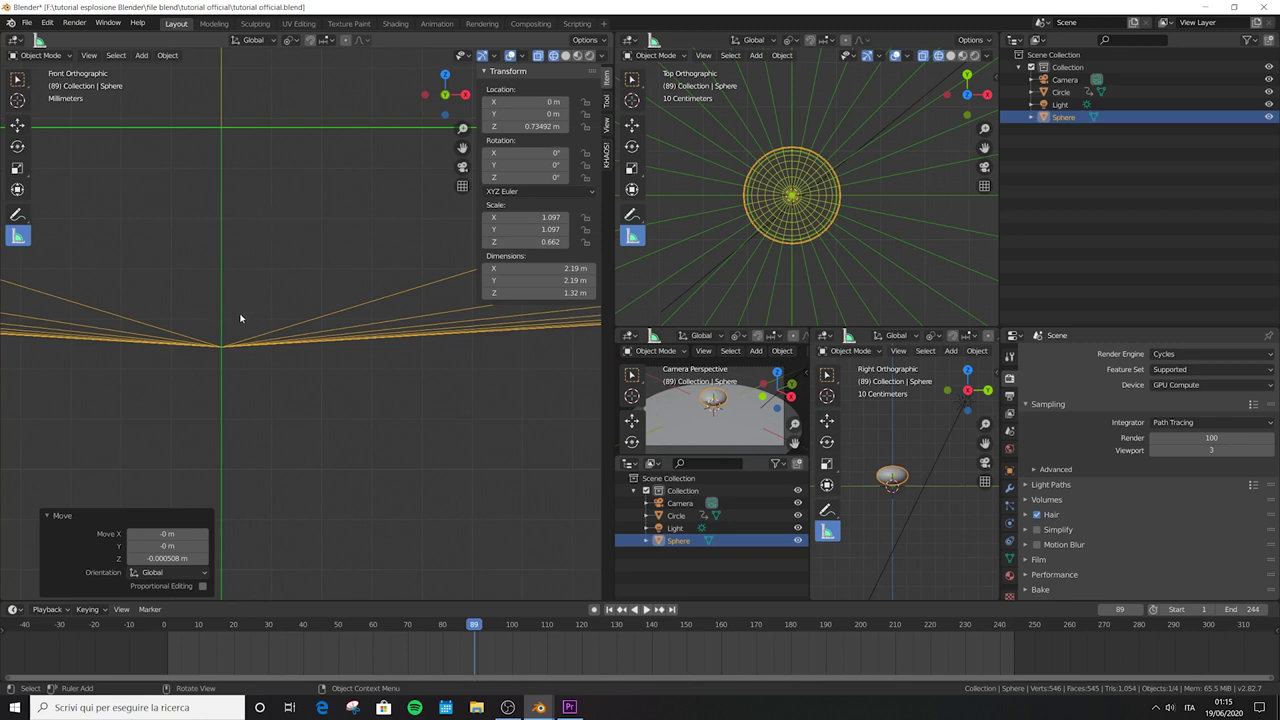
# - Go to frame 10 and insert a LocScale keyframe for the sphere
pyautogui.keyDown('shift'); pyautogui.moveTo(193, 336); pyautogui.dragTo(266, 443, button='middle'); pyautogui.keyUp('shift')
pyautogui.scroll(-10, 264, 444)
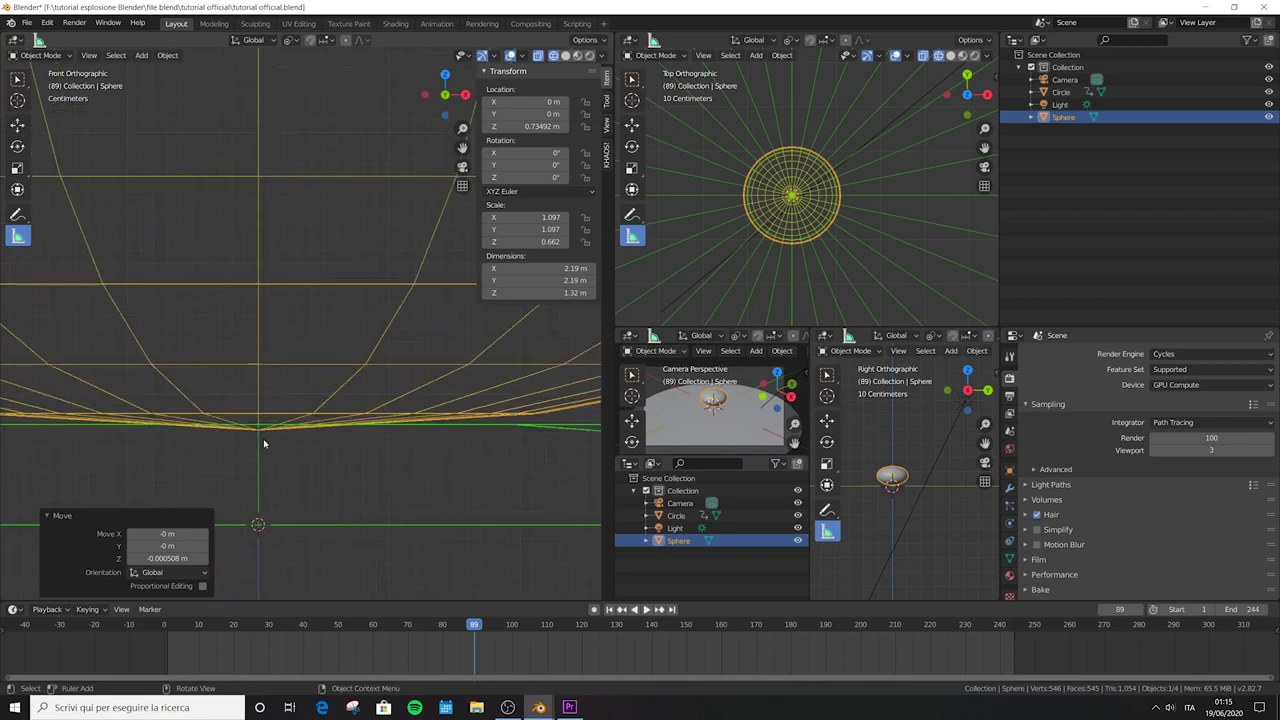
pyautogui.click(199, 645)
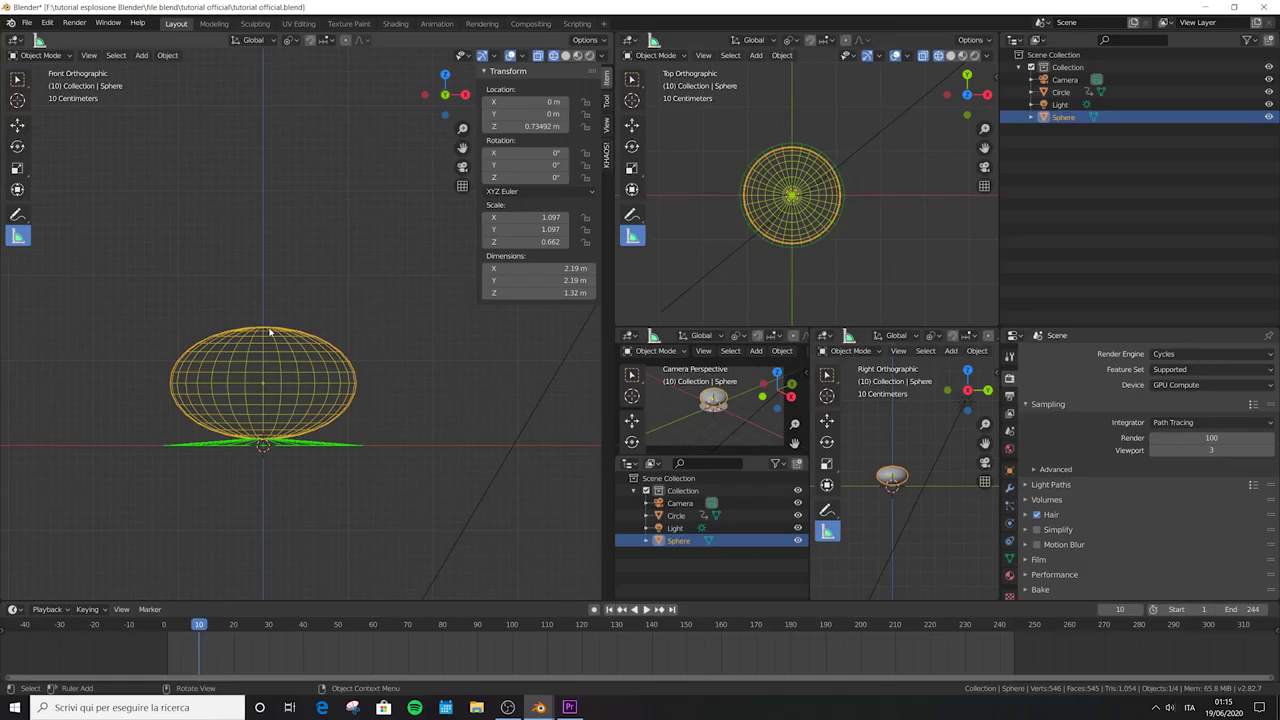
pyautogui.press('i')
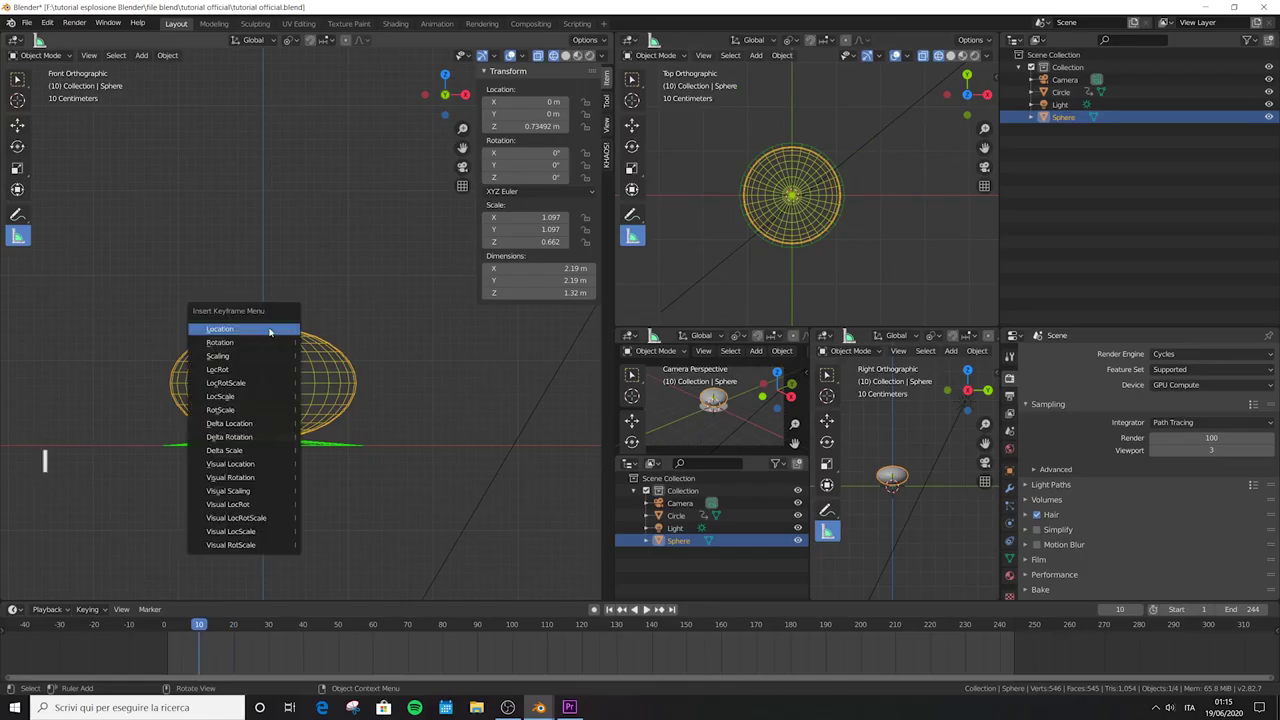
pyautogui.click(253, 398)
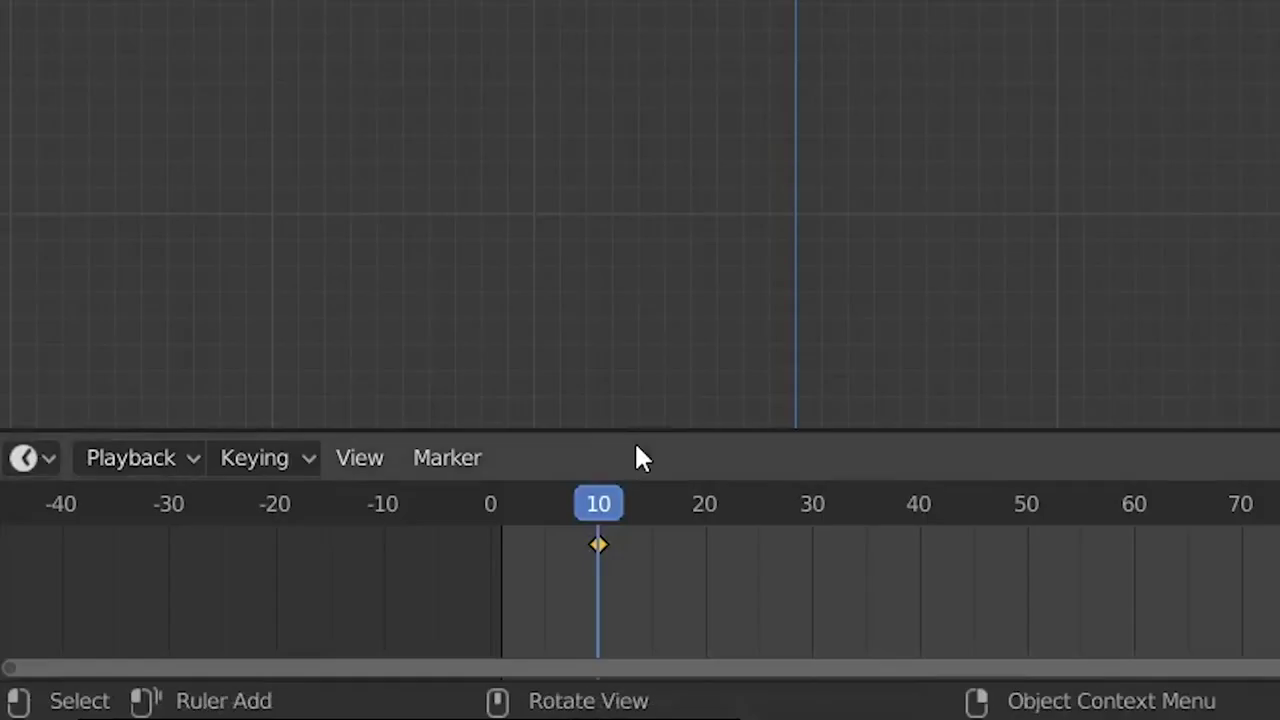
# - Go to frame 7 and shrink the sphere uniformly until its X and Y scale is about 0.011
pyautogui.click(190, 624)
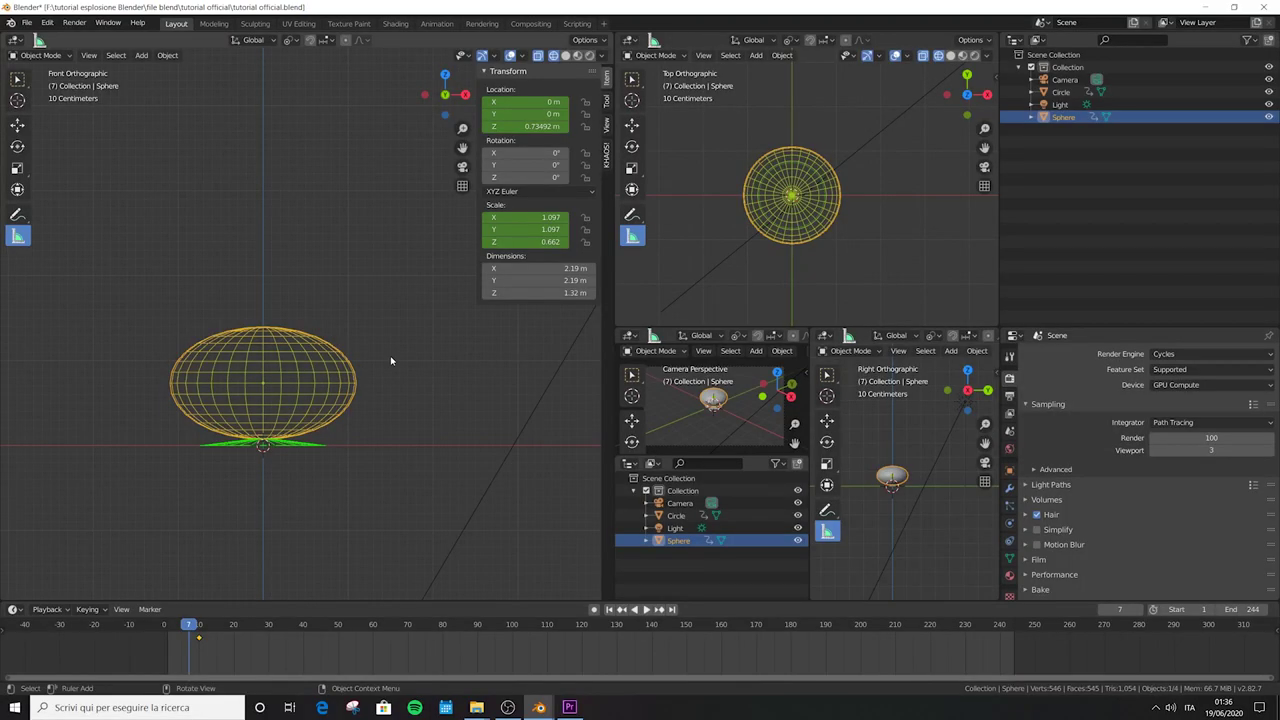
pyautogui.press('s')
pyautogui.click(278, 381)
pyautogui.press('KP_Decimal')
pyautogui.press('s')
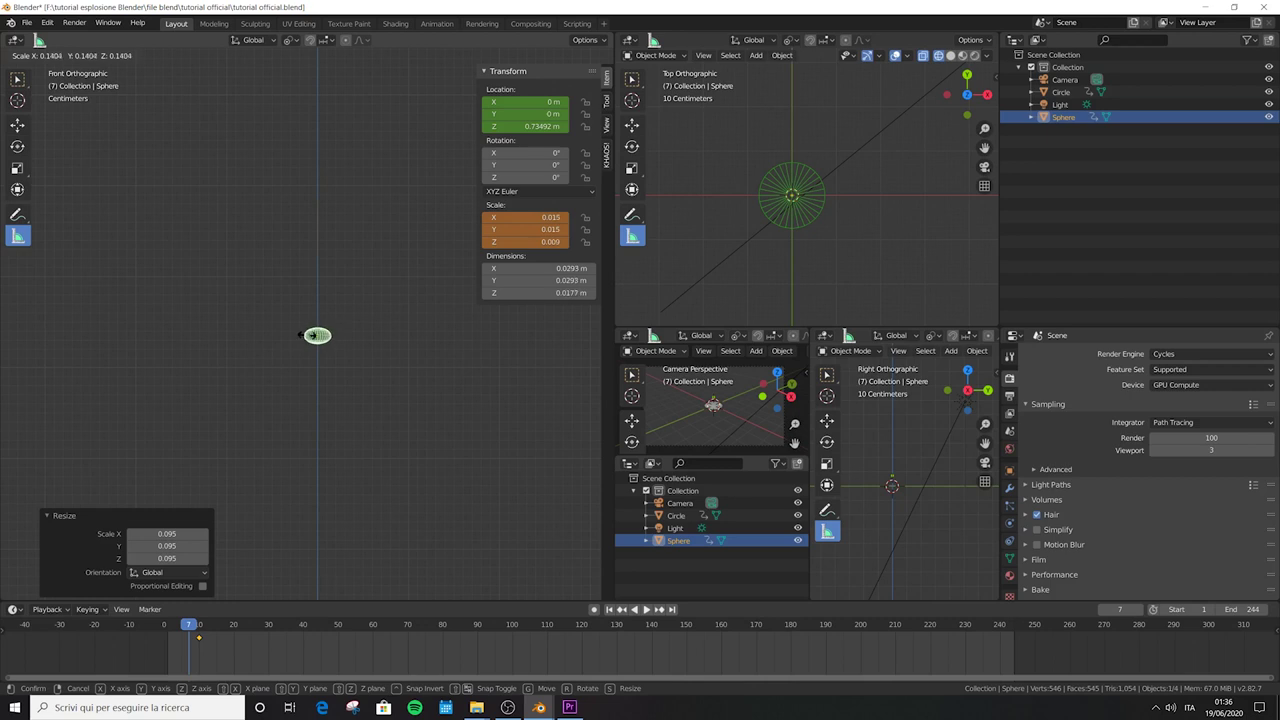
pyautogui.click(331, 331)
pyautogui.press('KP_Decimal')
pyautogui.press('s')
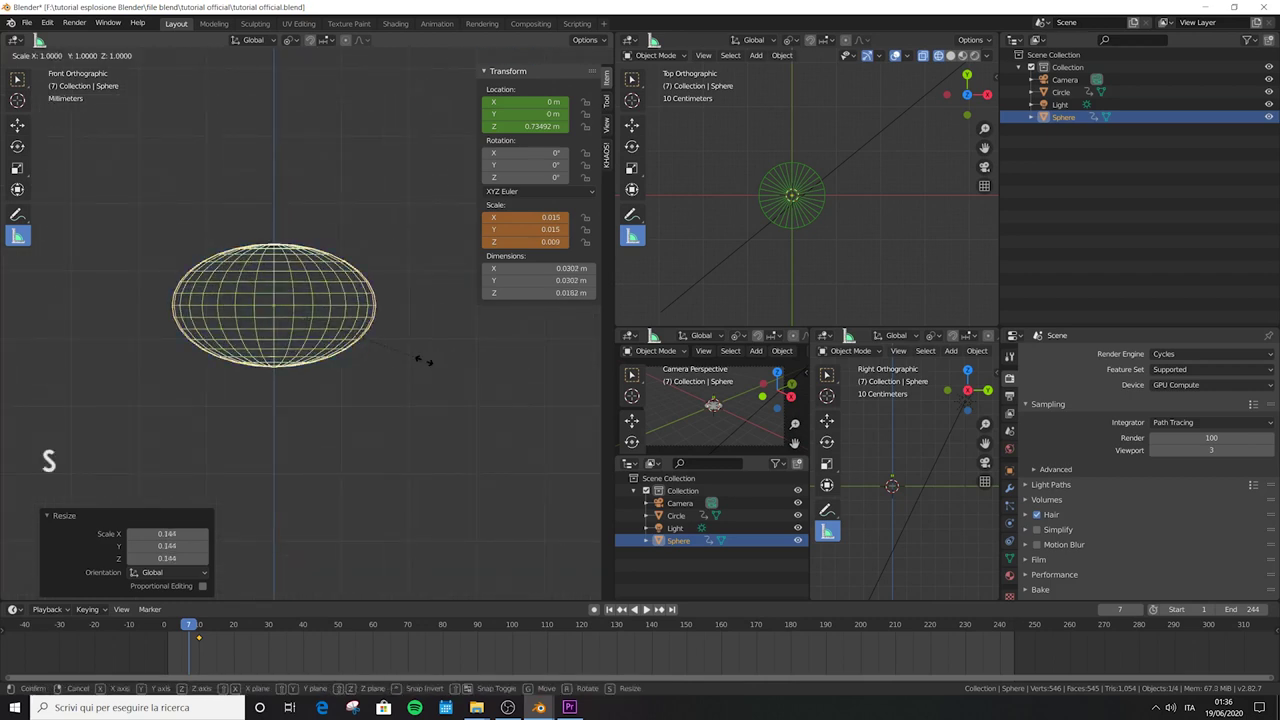
pyautogui.click(272, 330)
pyautogui.scroll(5, 272, 330)
pyautogui.press('s')
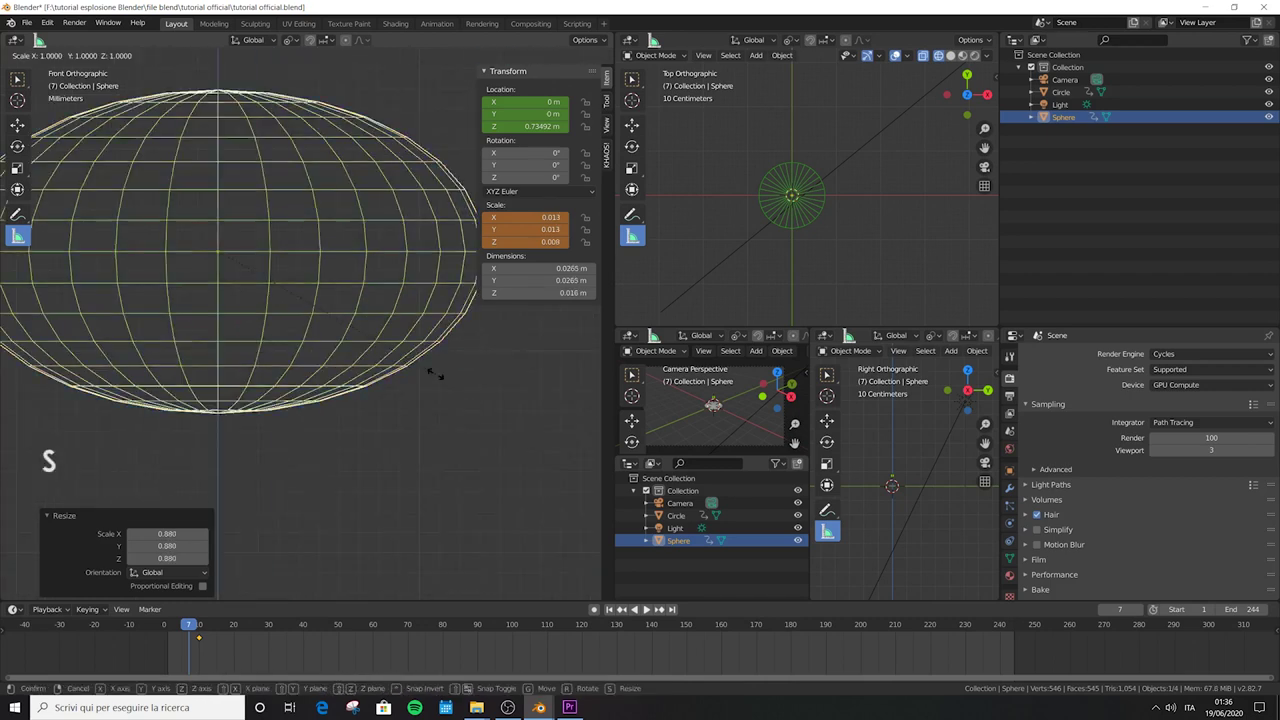
pyautogui.click(397, 295)
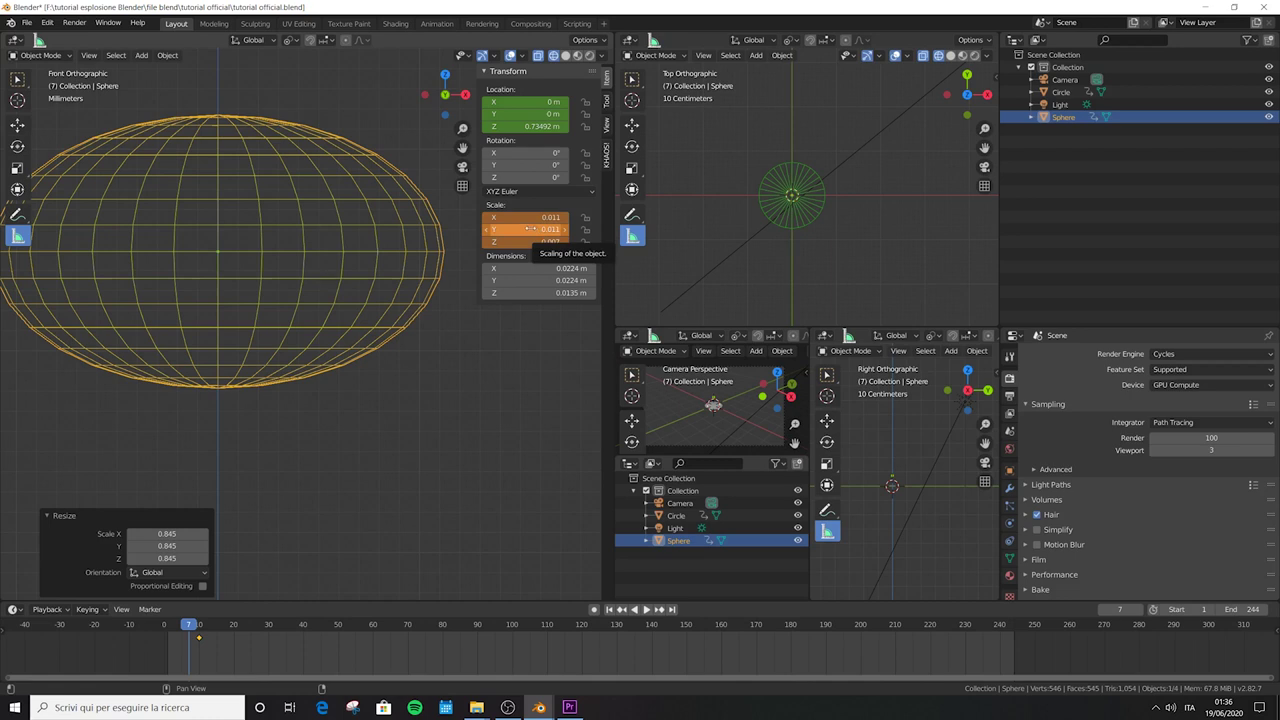
# - Stretch the tiny sphere along Z only to a scale of about 0.008
pyautogui.scroll(-2, 243, 356)
pyautogui.press('s')
pyautogui.press('z')
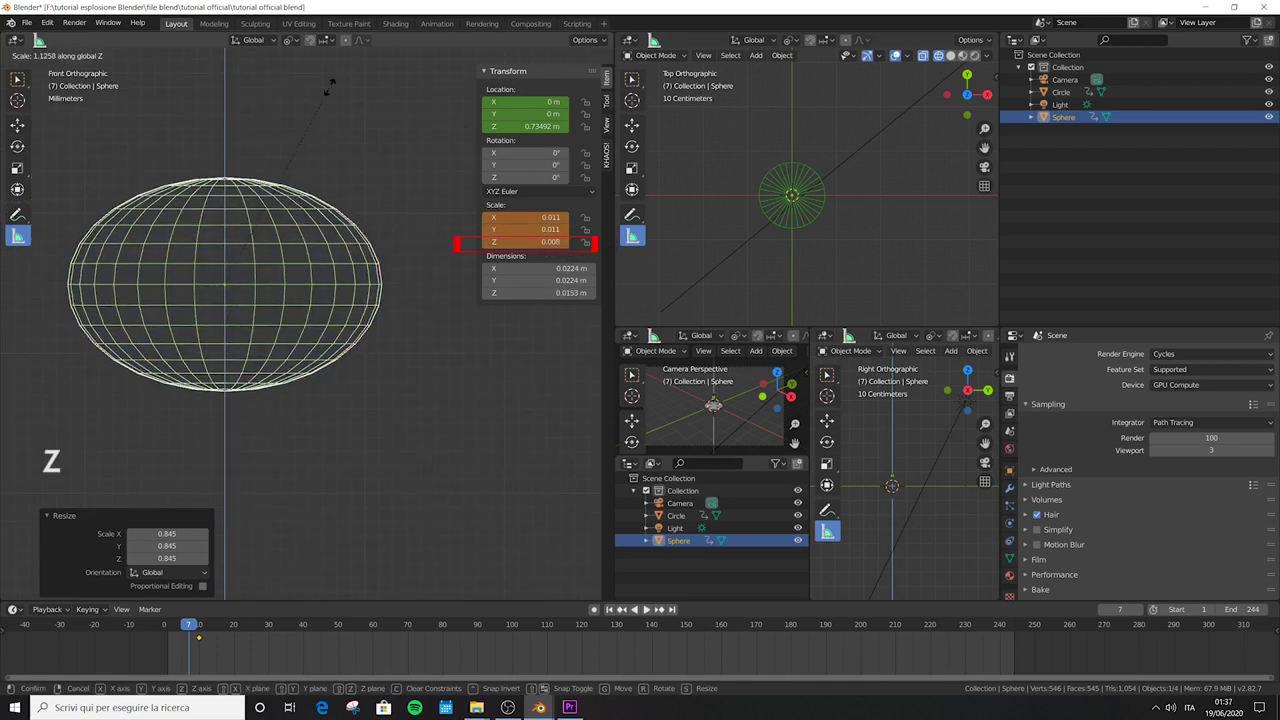
pyautogui.scroll(-6, 206, 415)
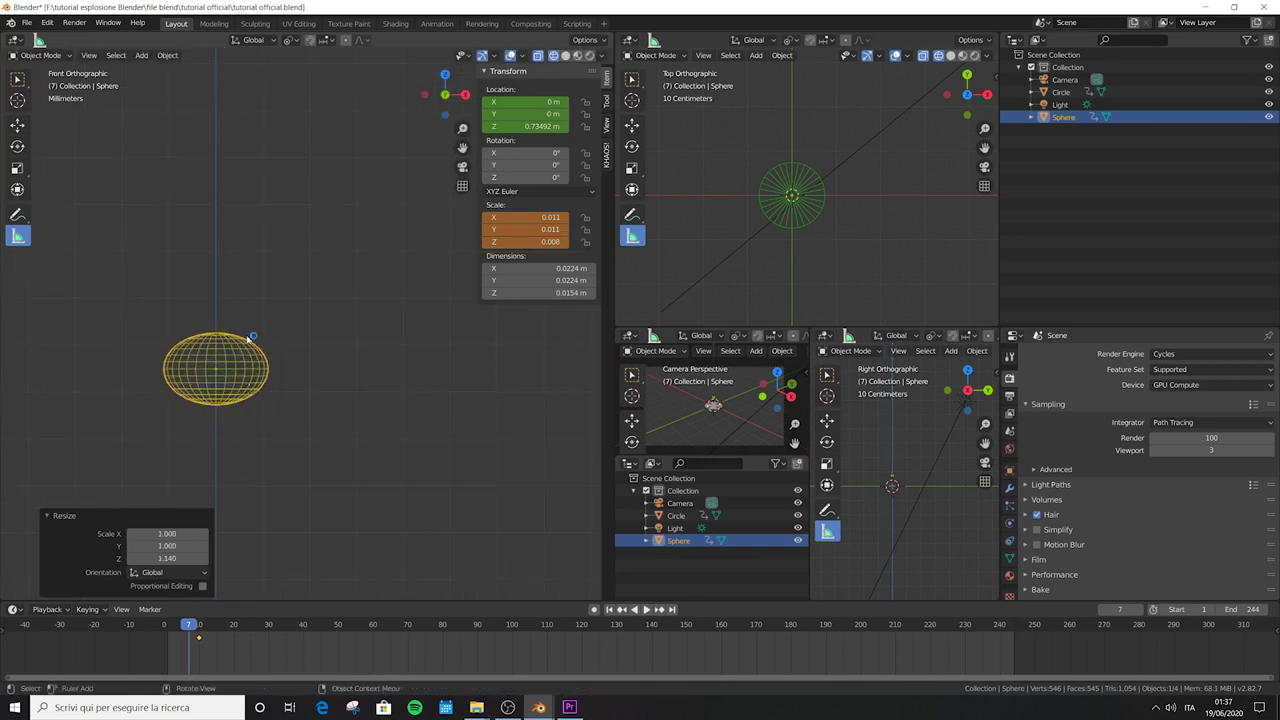
# - Move the tiny sphere down along Z below the disc to about -0.0683 m
pyautogui.scroll(-3, 265, 320)
pyautogui.press('g')
pyautogui.press('z')
pyautogui.click(288, 486)
pyautogui.scroll(6, 321, 522)
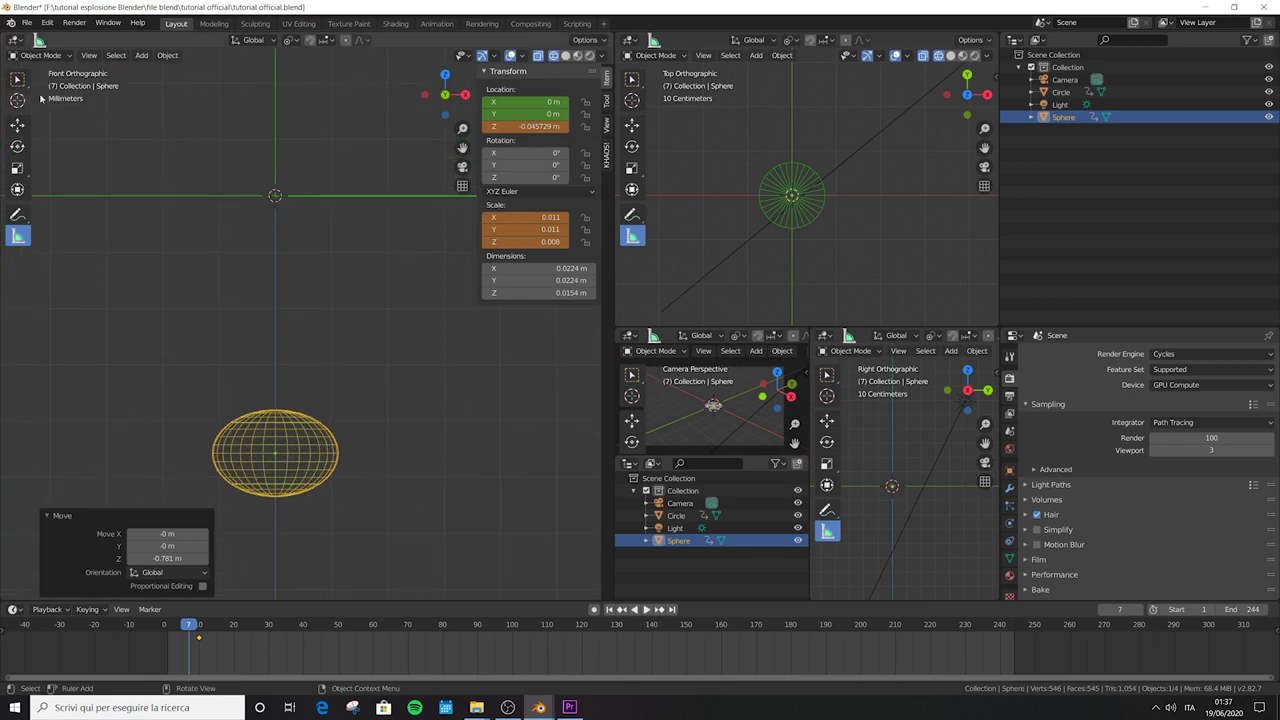
pyautogui.scroll(-5, 258, 258)
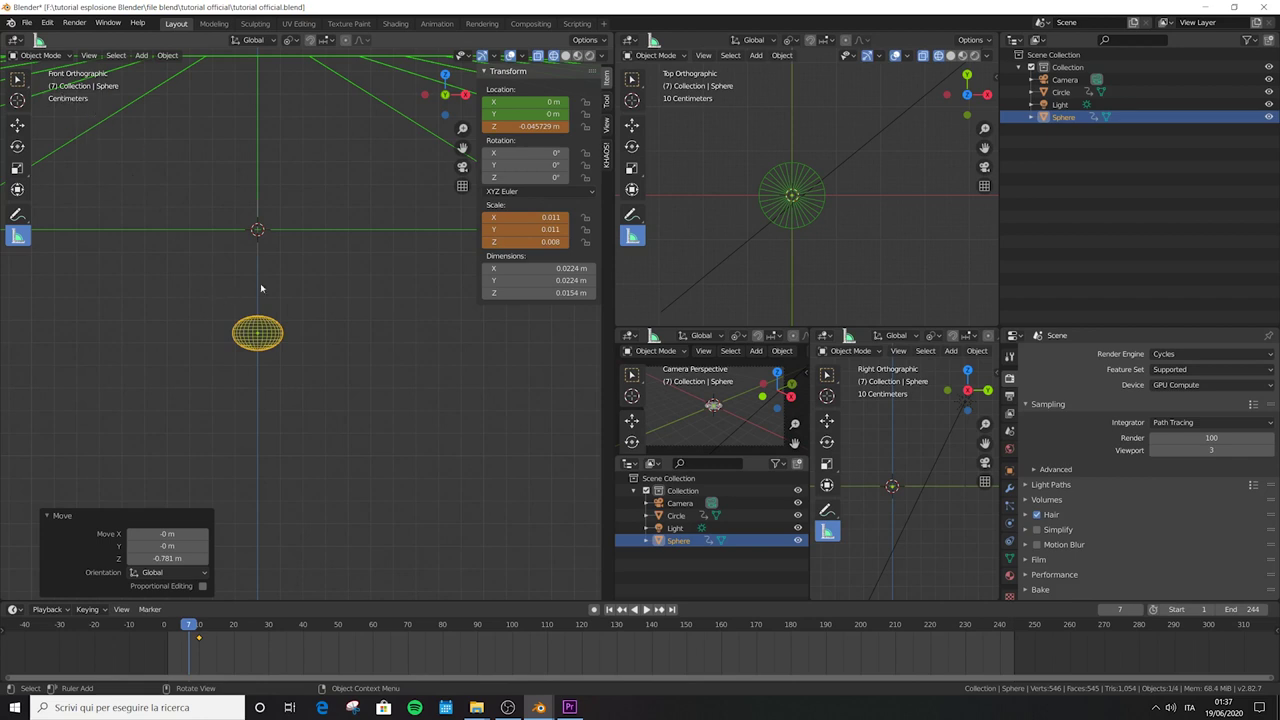
pyautogui.press('g')
pyautogui.press('z')
pyautogui.click(267, 386)
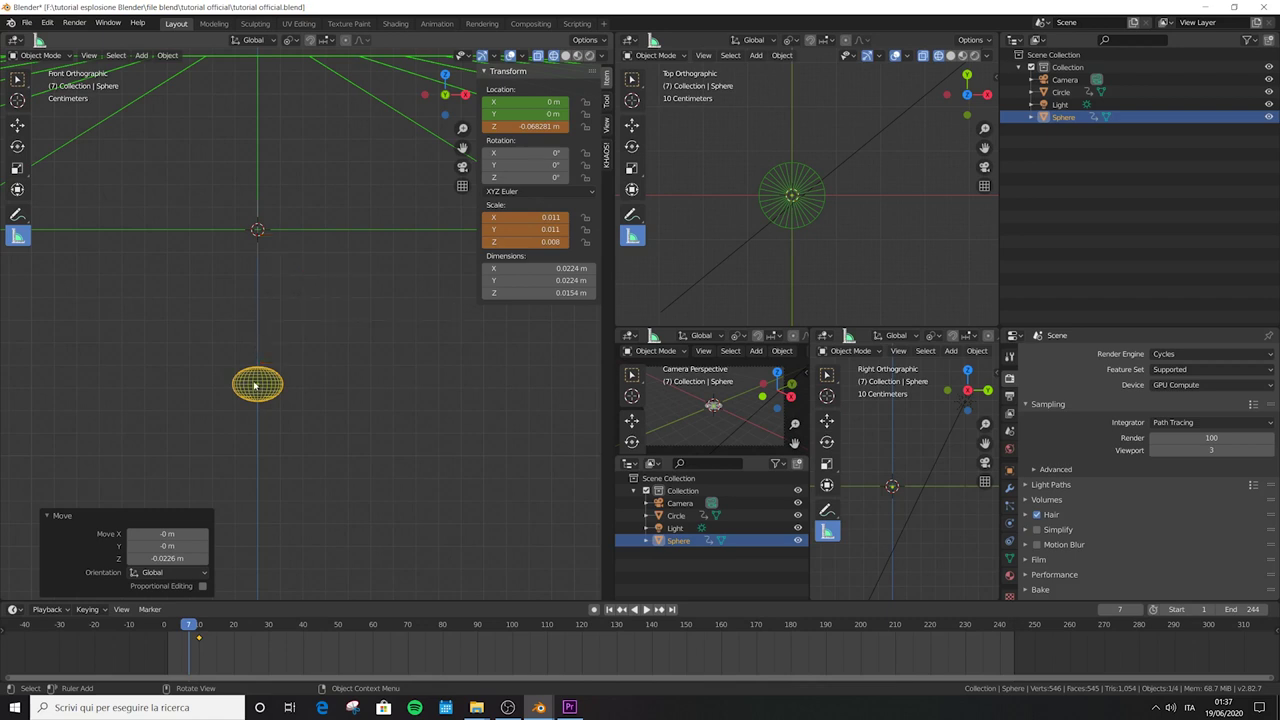
# - Insert a LocScale keyframe for the sphere at frame 7 and play the animation from frame 2
pyautogui.press('i')
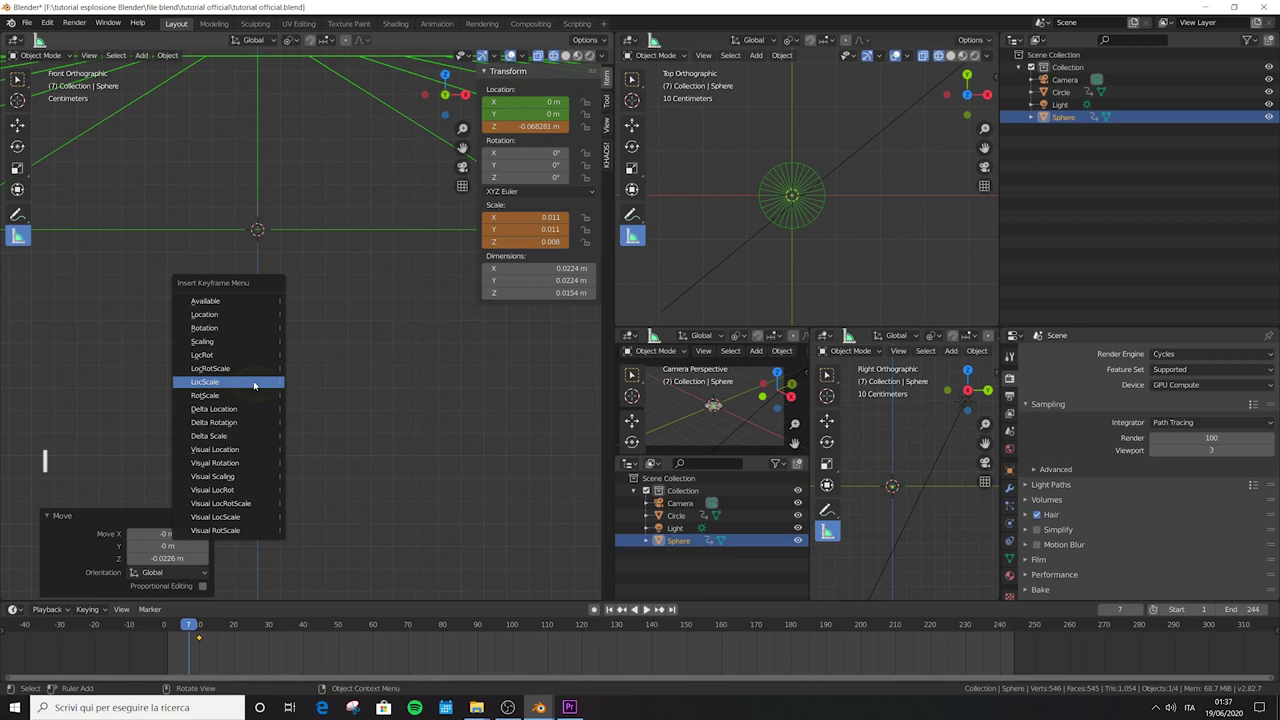
pyautogui.click(254, 386)
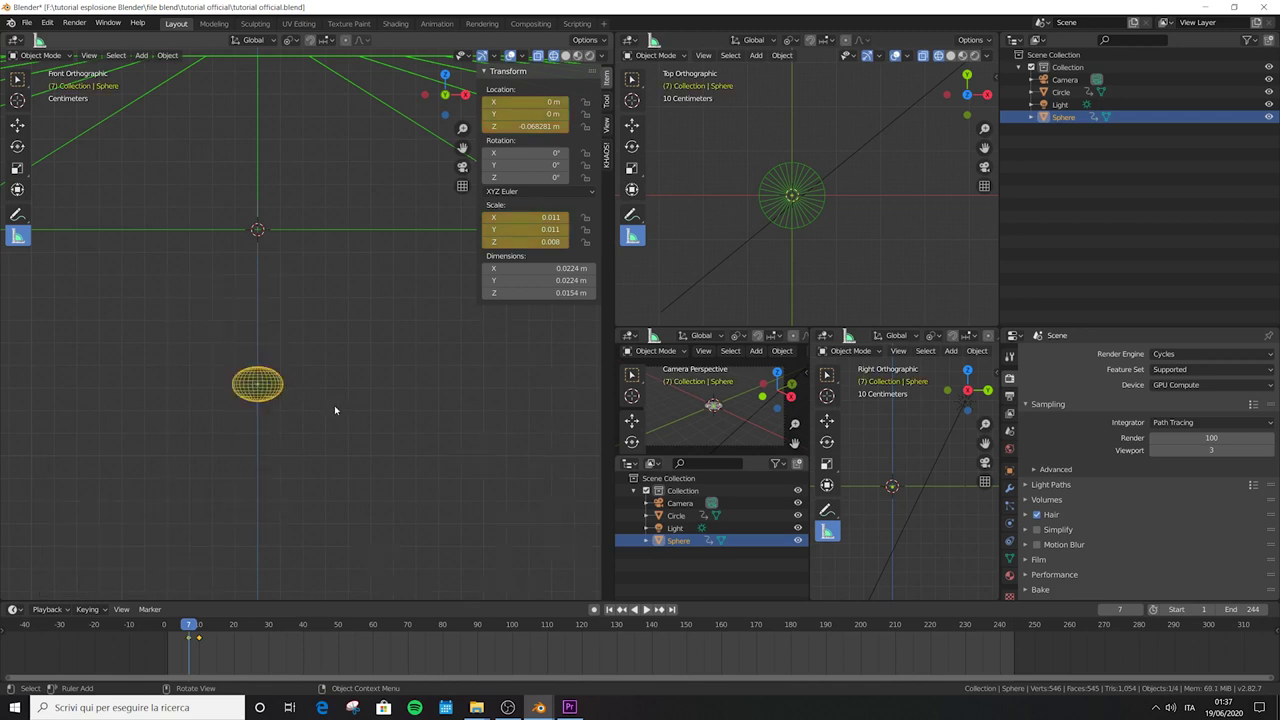
pyautogui.click(172, 626)
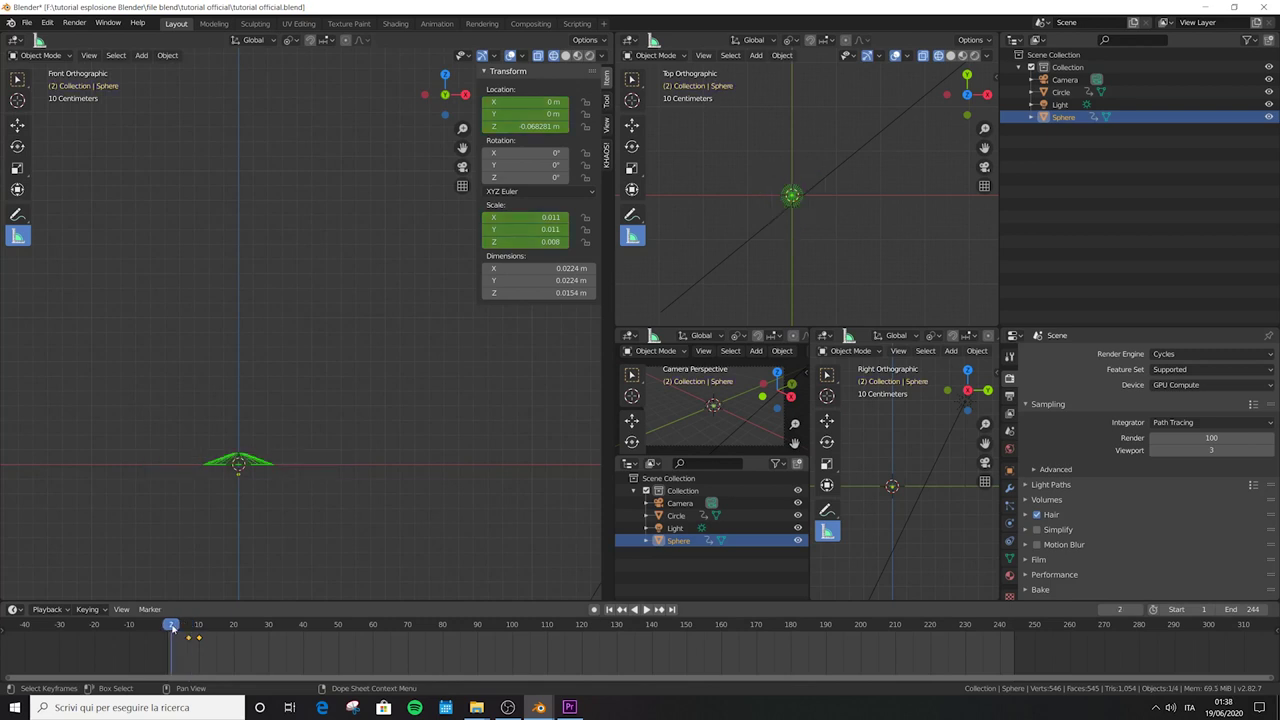
pyautogui.press('space')
# - Go to frame 74 and raise the sphere along Z to about 5.4928 m
pyautogui.moveTo(345, 638); pyautogui.dragTo(420, 640)
pyautogui.click(421, 638)
pyautogui.press('g')
pyautogui.press('z')
pyautogui.click(323, 229)
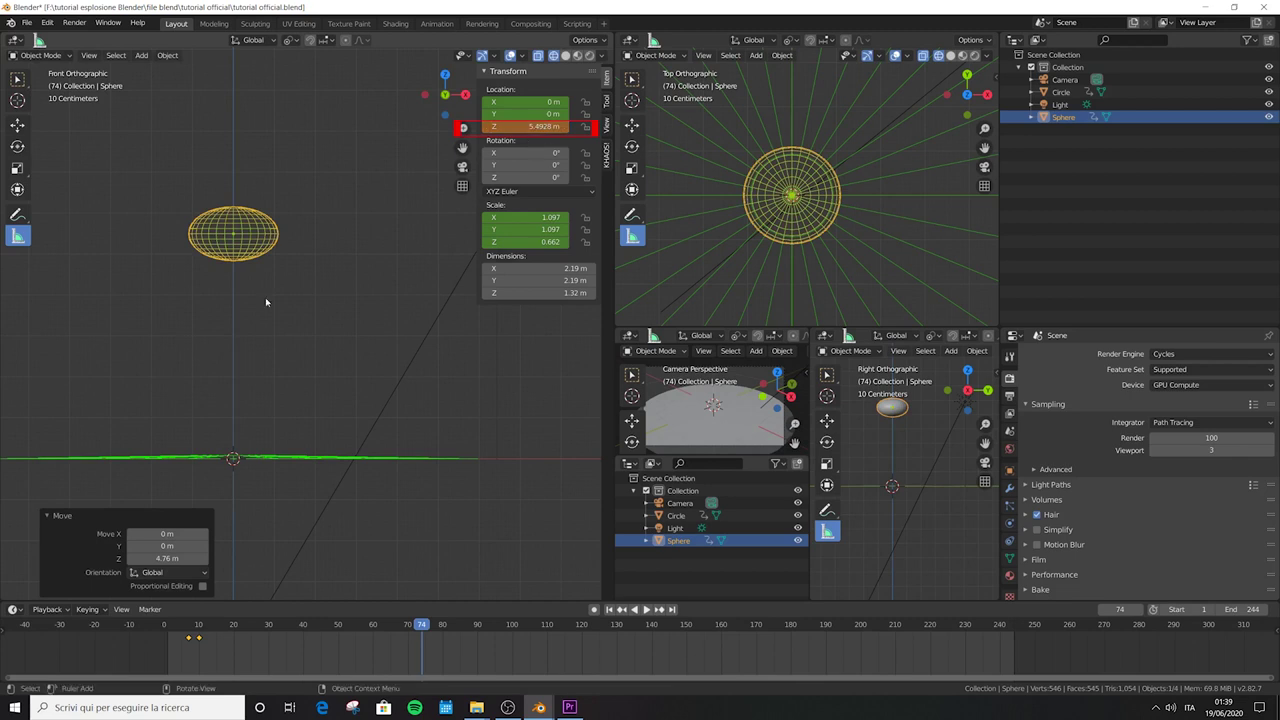
# - Scale the sphere uniformly to about 3.992 in X and Y and 2.411 in Z, and insert a LocScale keyframe at frame 74
pyautogui.press('s')
pyautogui.click(375, 186)
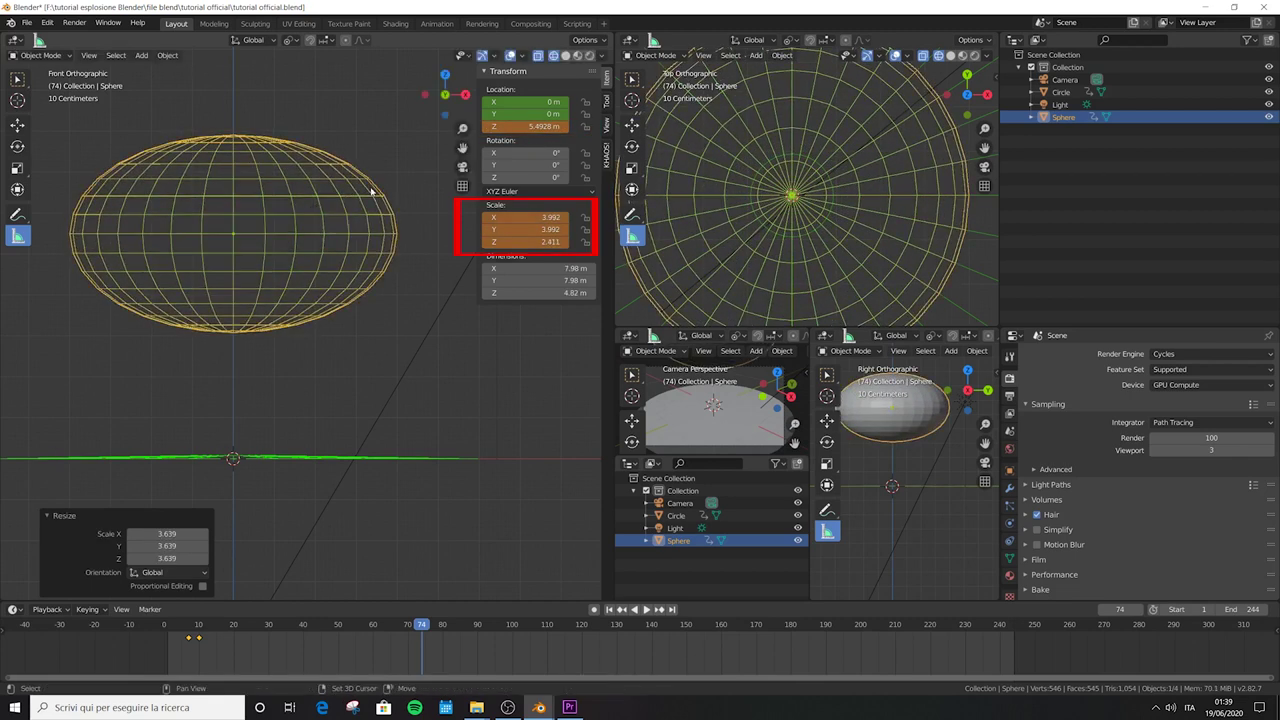
pyautogui.press('i')
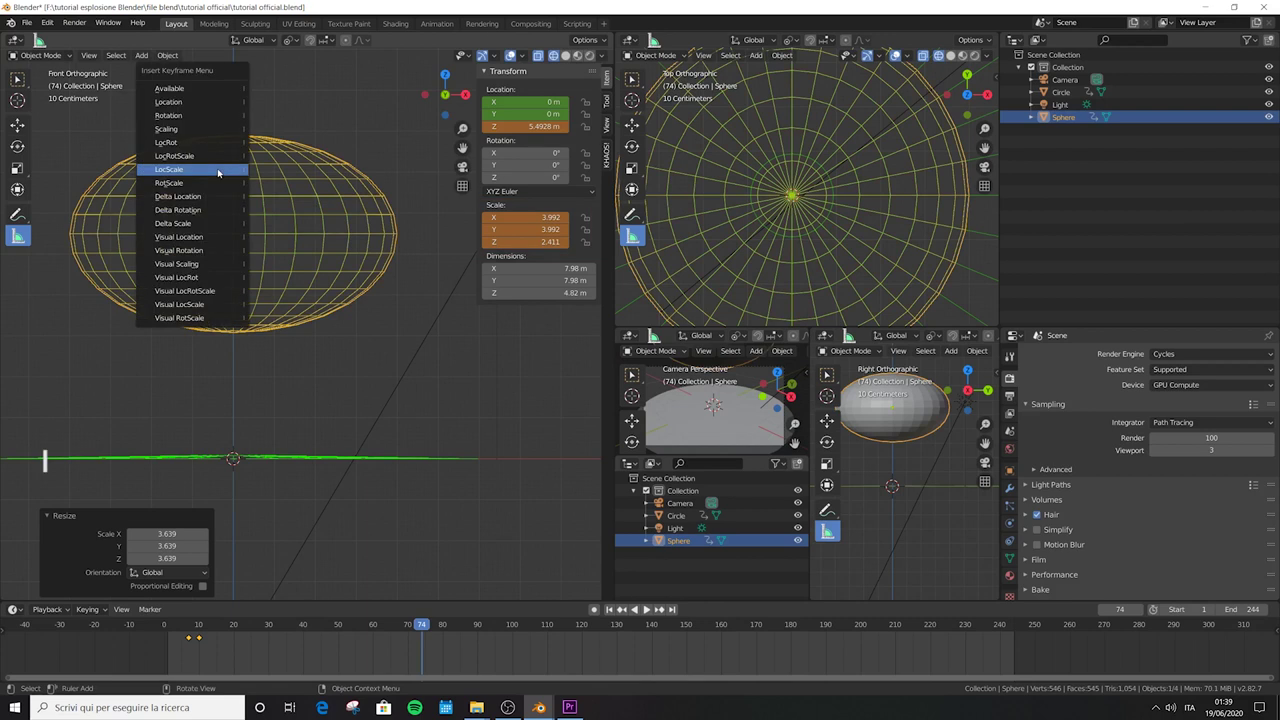
pyautogui.click(218, 170)
# - Save the file and play the animation from the first frame to check the sphere's growth
pyautogui.hotkey('ctrl', 's')
pyautogui.hotkey('shift', 'Left')
pyautogui.press('space')
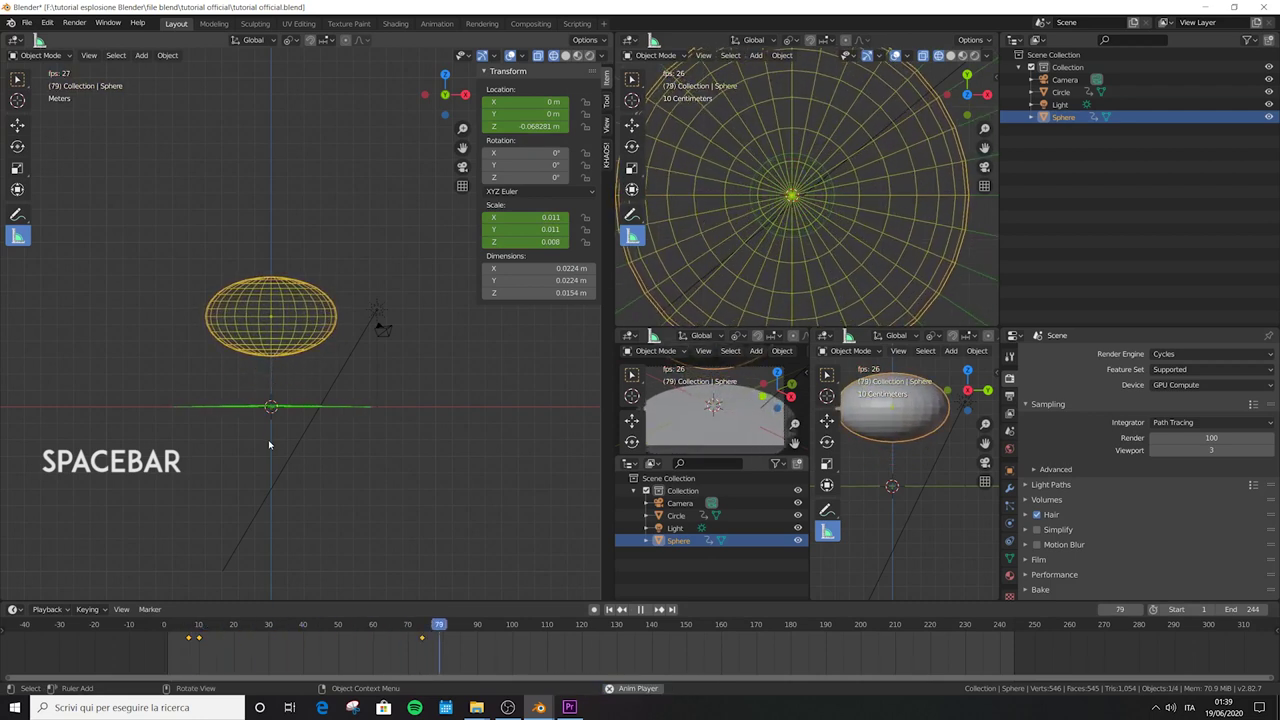
pyautogui.press('space')
# - Go to frame 120 and raise the sphere along Z to about 7.461 m
pyautogui.click(582, 624)
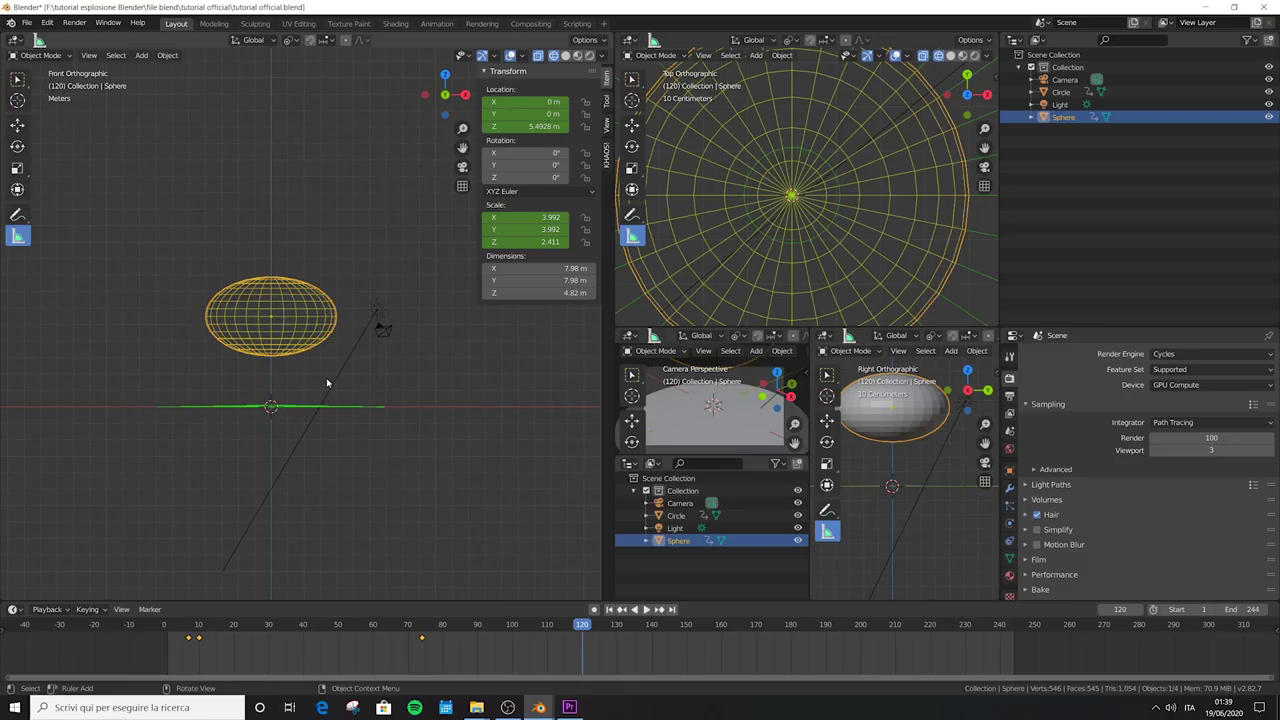
pyautogui.press('g')
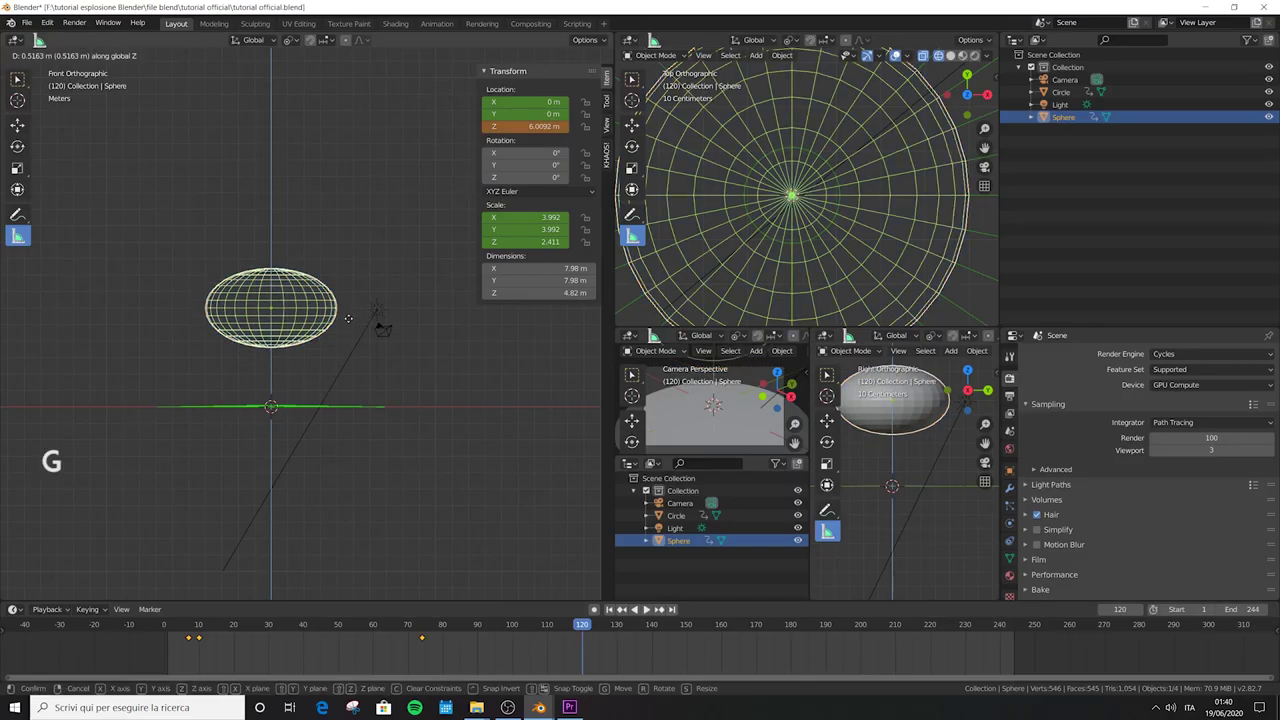
pyautogui.press('z')
pyautogui.click(348, 305)
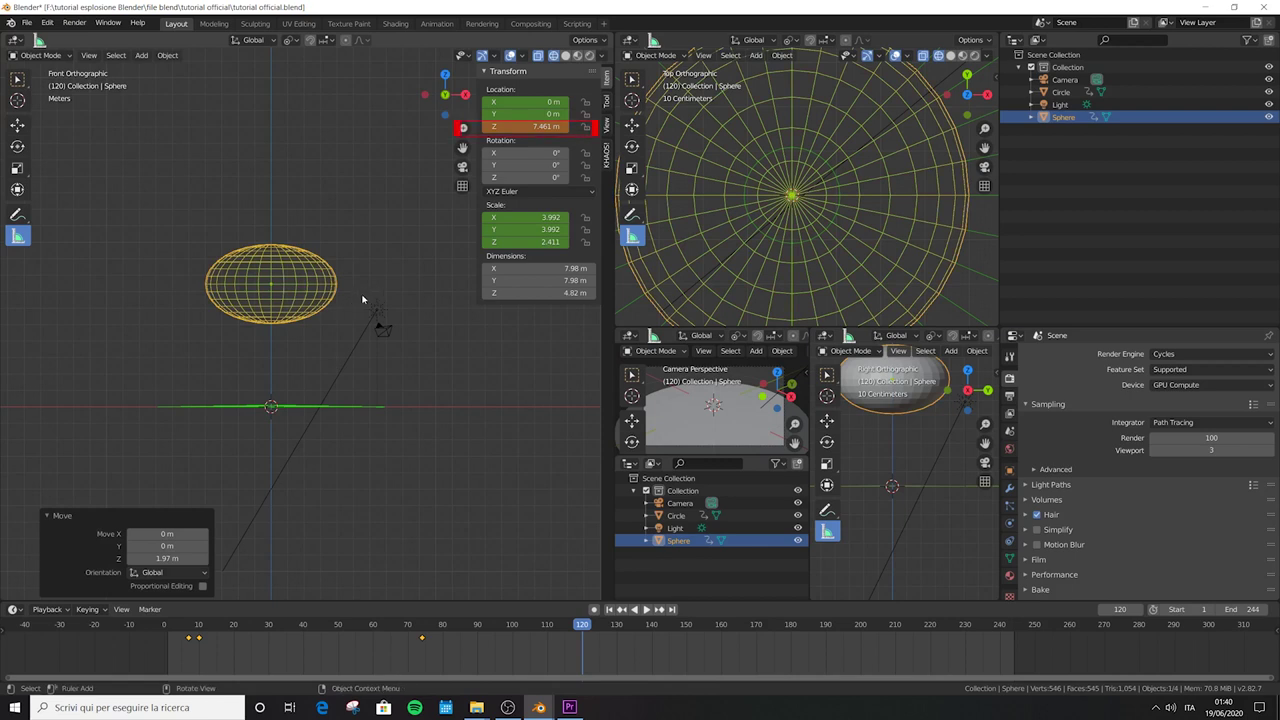
# - Insert a Location keyframe for the sphere at frame 120 and play the animation from the start
pyautogui.press('i')
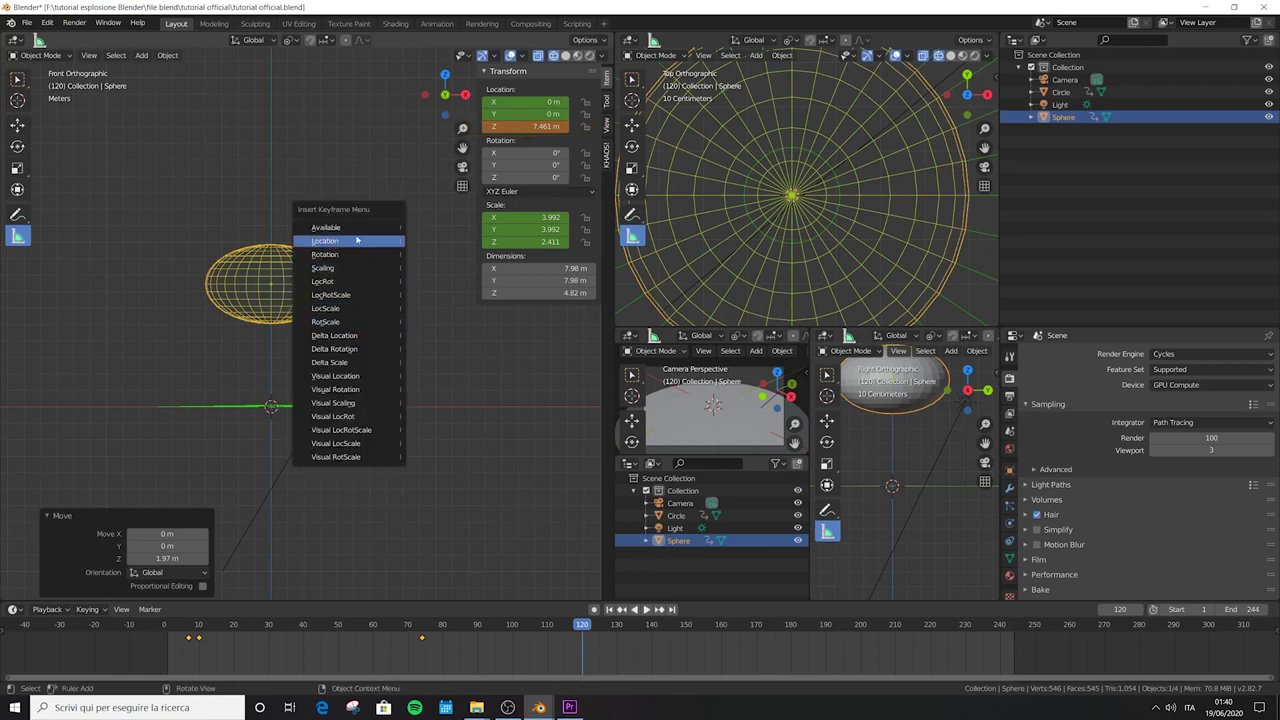
pyautogui.click(345, 243)
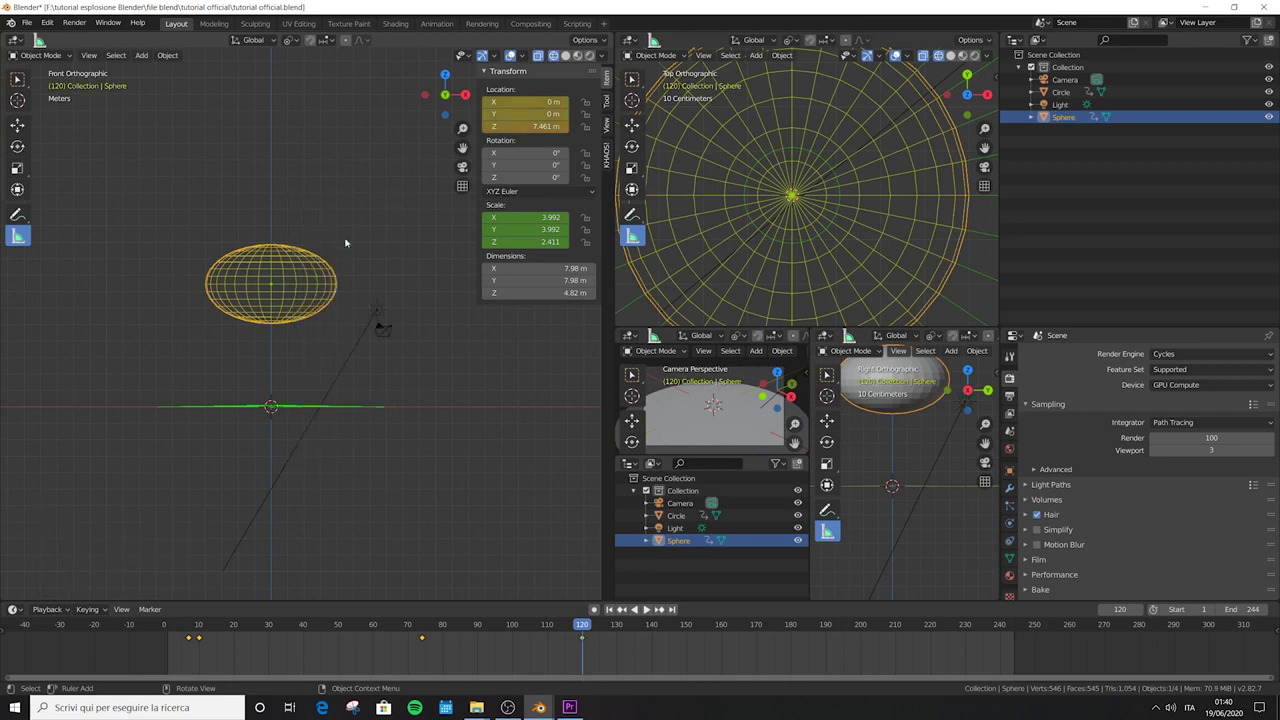
pyautogui.hotkey('shift', 'Left')
pyautogui.press('space')
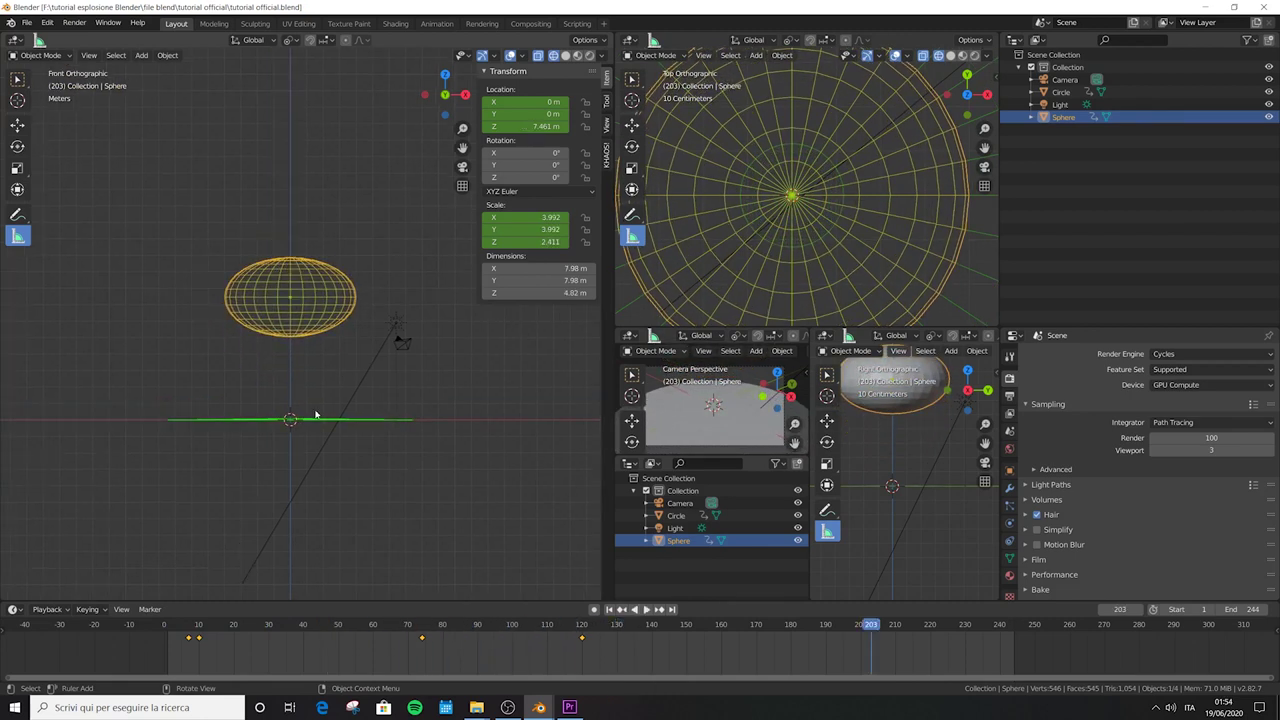
# - Add a 2 m cube mesh at the disc's centre
pyautogui.hotkey('shift', 'a')
pyautogui.moveTo(316, 410)
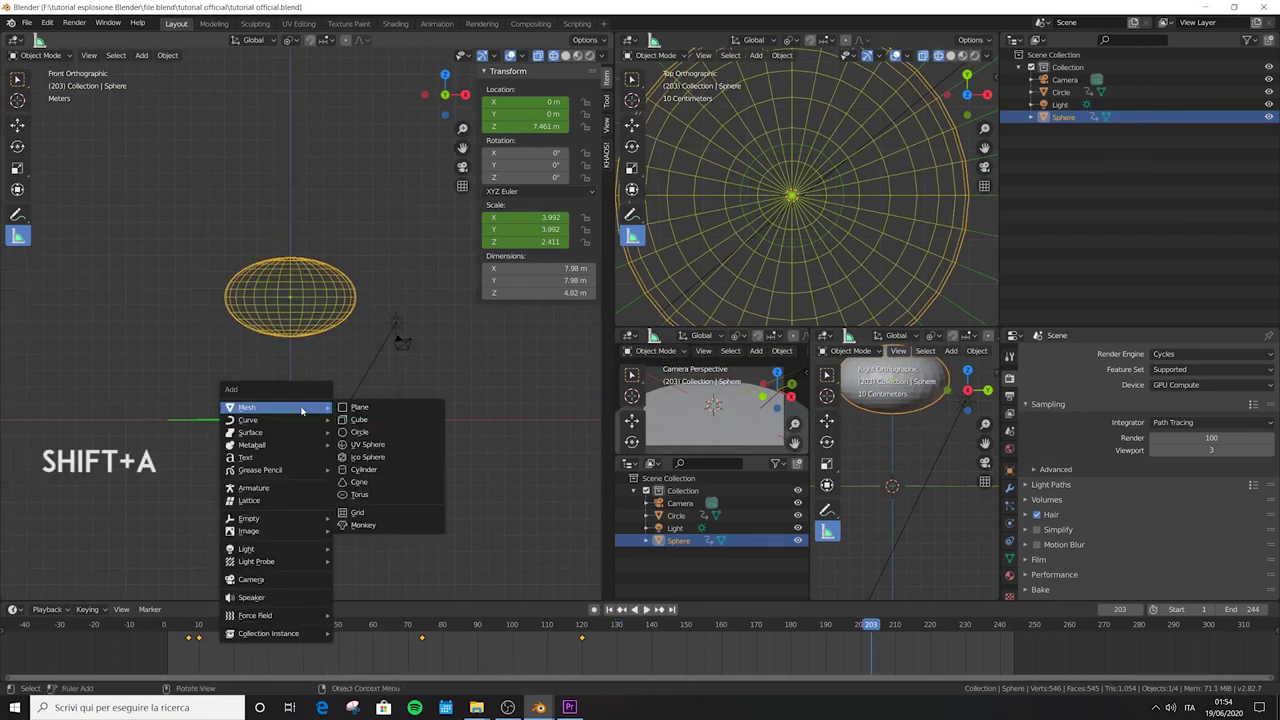
pyautogui.click(359, 423)
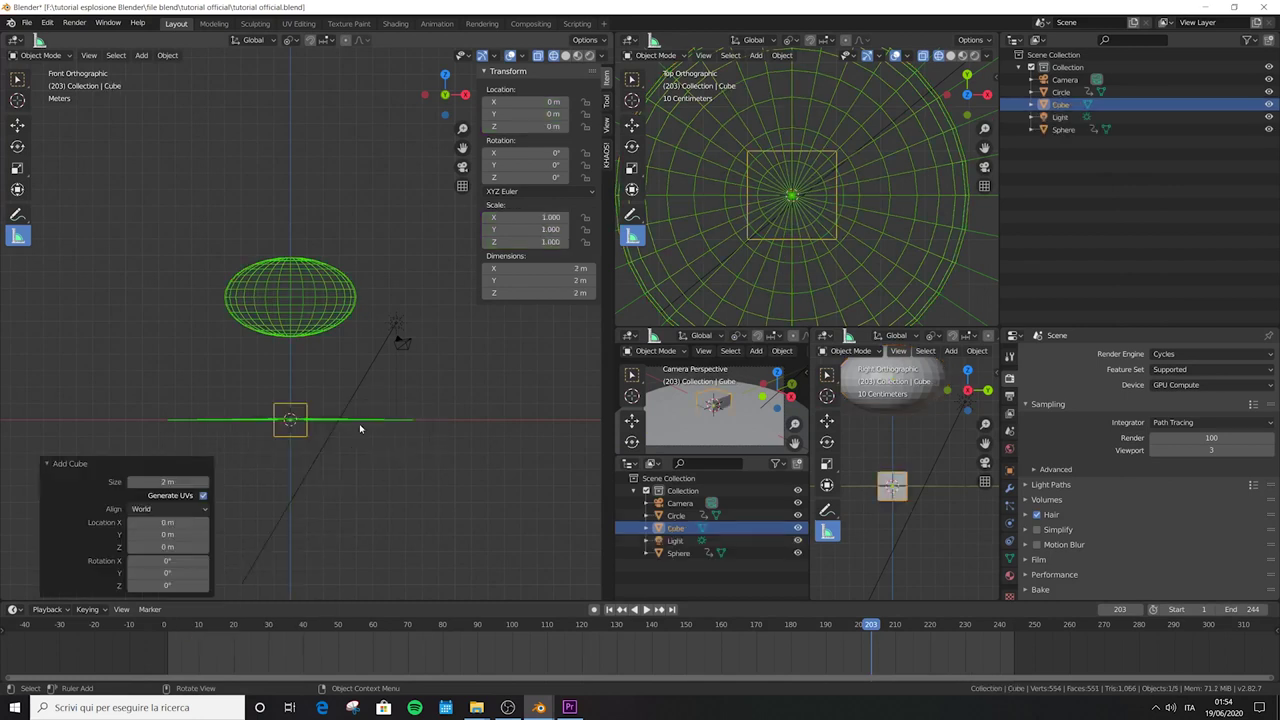
# - Raise the cube along Z to about 0.975 m, leaving its base just below the disc
pyautogui.scroll(5, 296, 432)
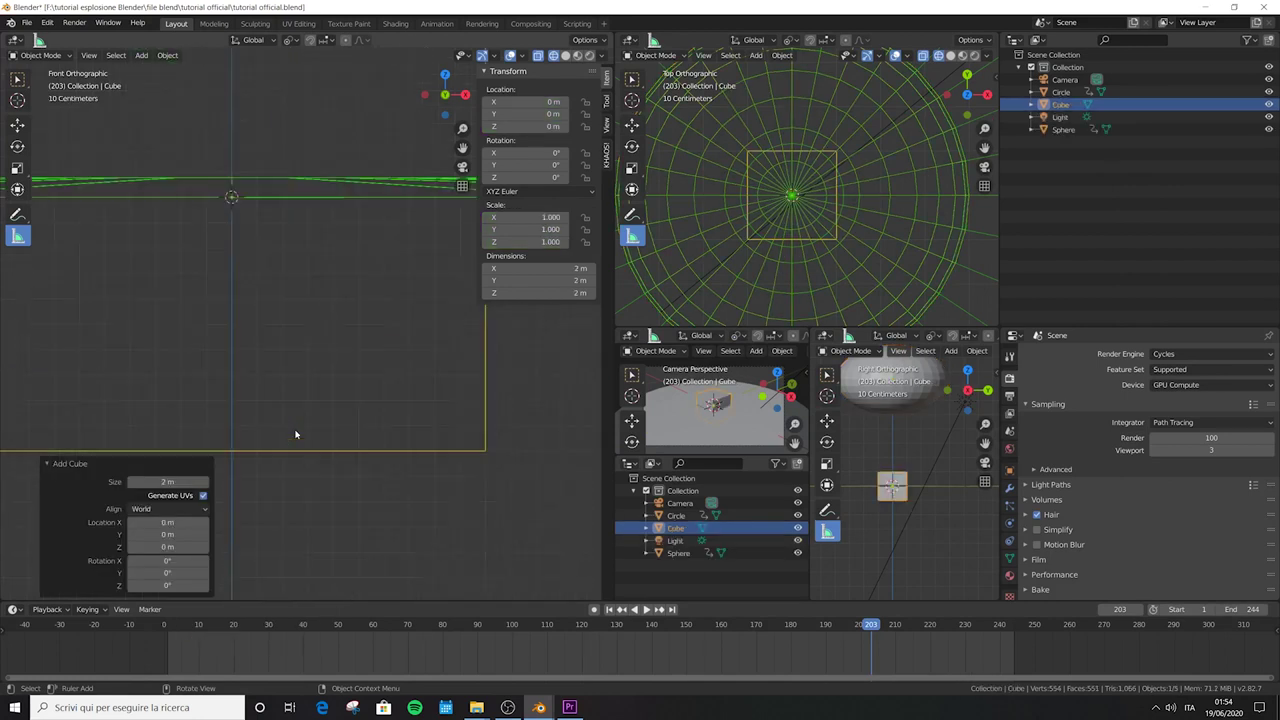
pyautogui.press('g')
pyautogui.press('z')
pyautogui.click(236, 158)
pyautogui.keyDown('shift'); pyautogui.moveTo(236, 158); pyautogui.dragTo(395, 225, button='middle'); pyautogui.keyUp('shift')
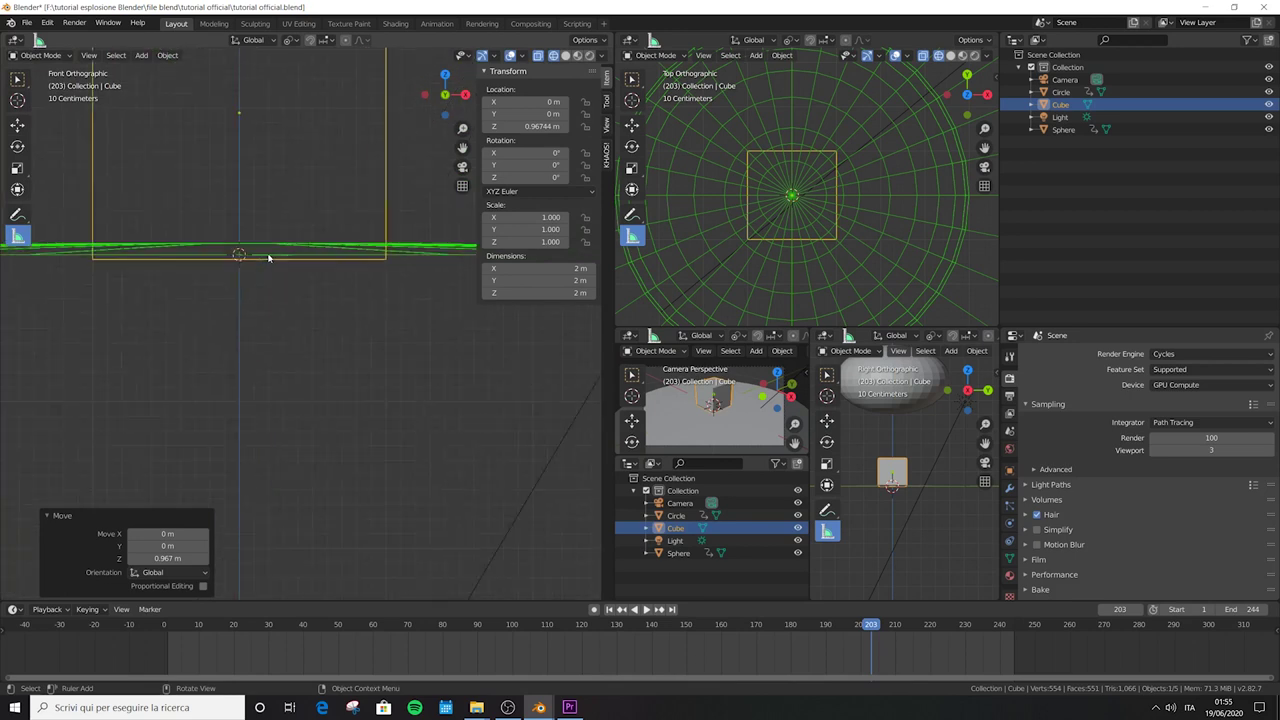
pyautogui.press('g')
pyautogui.press('z')
pyautogui.click(345, 287)
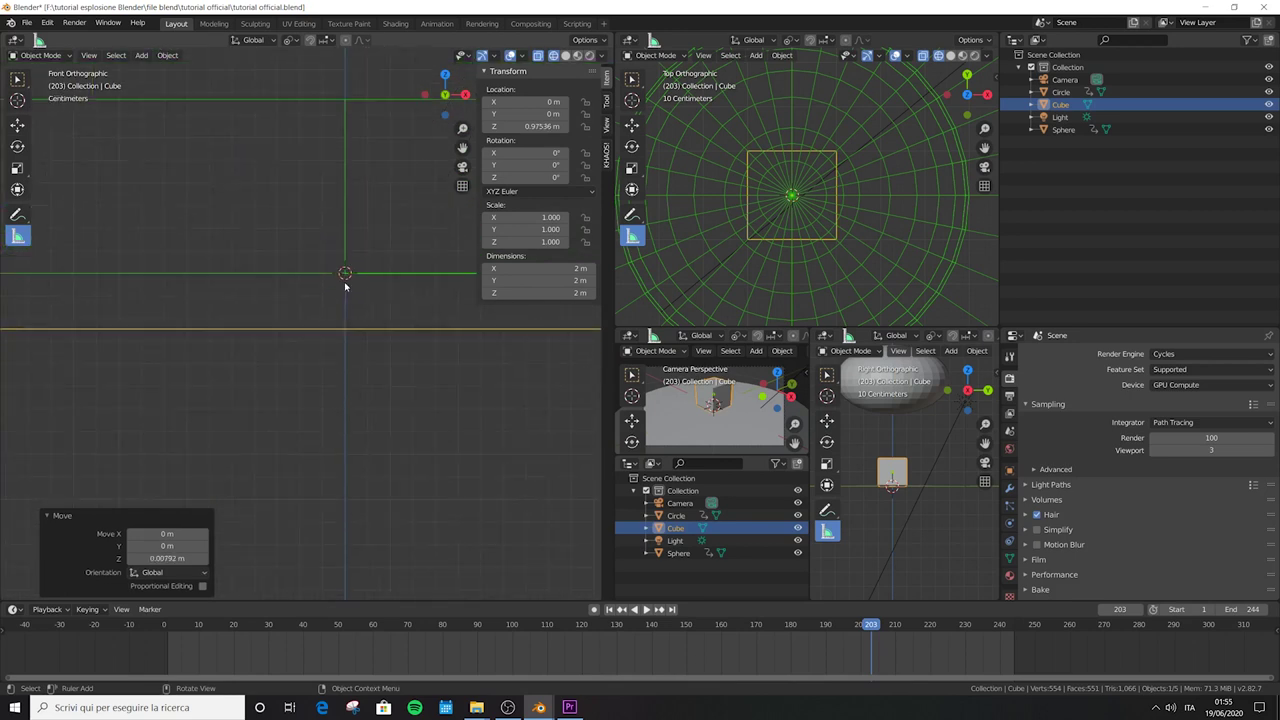
# - Lower the cube to about 0.925 m in Z, placing its base about 7.5 cm below the disc's centre
pyautogui.scroll(2, 345, 287)
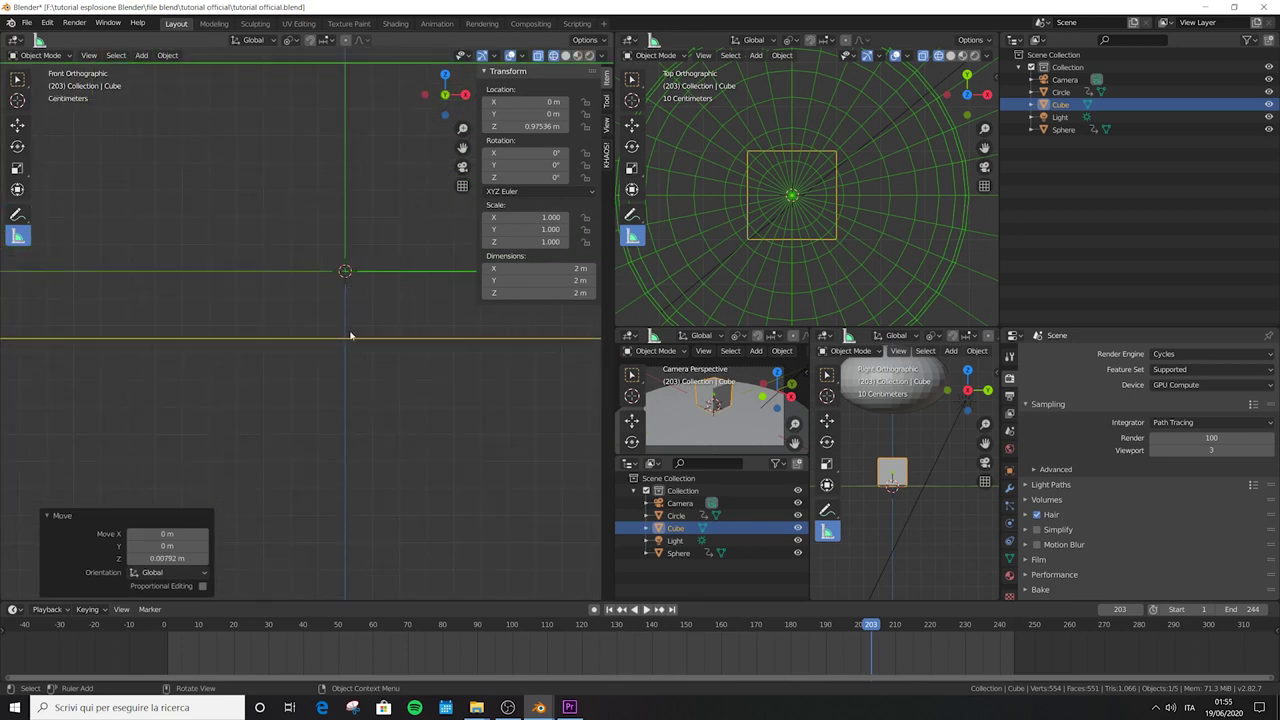
pyautogui.scroll(2, 350, 327)
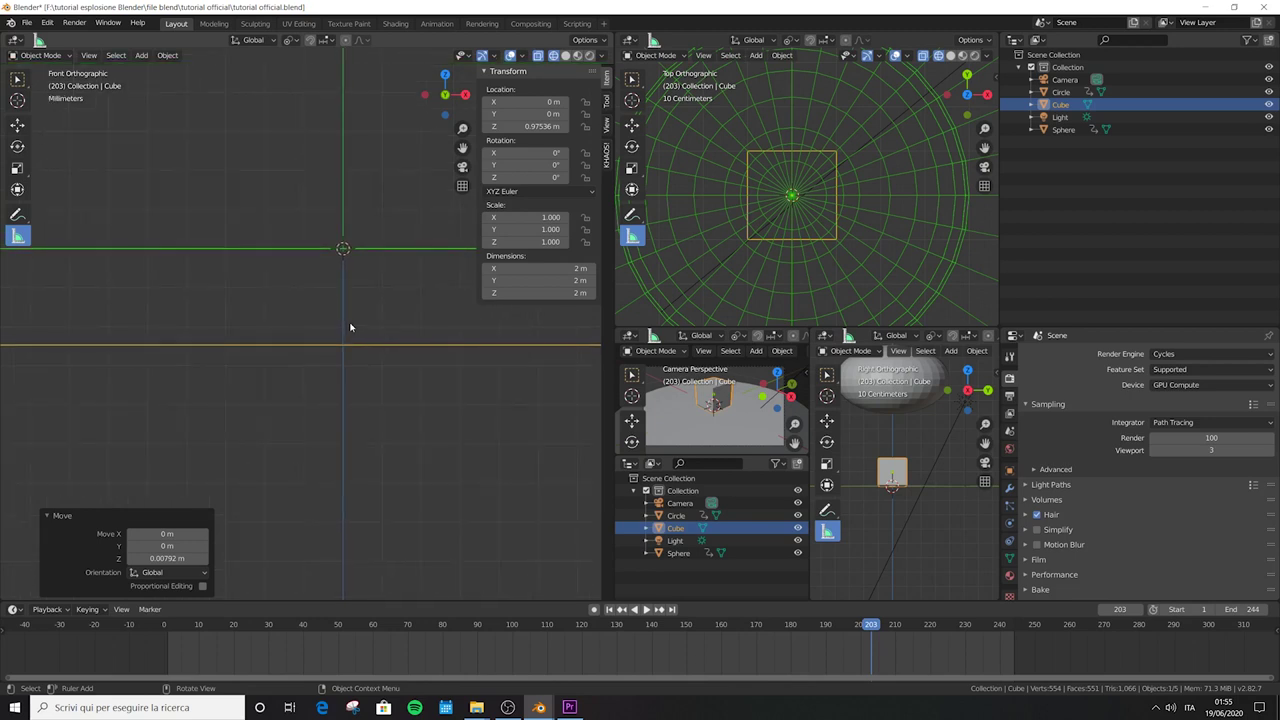
pyautogui.scroll(-3, 350, 327)
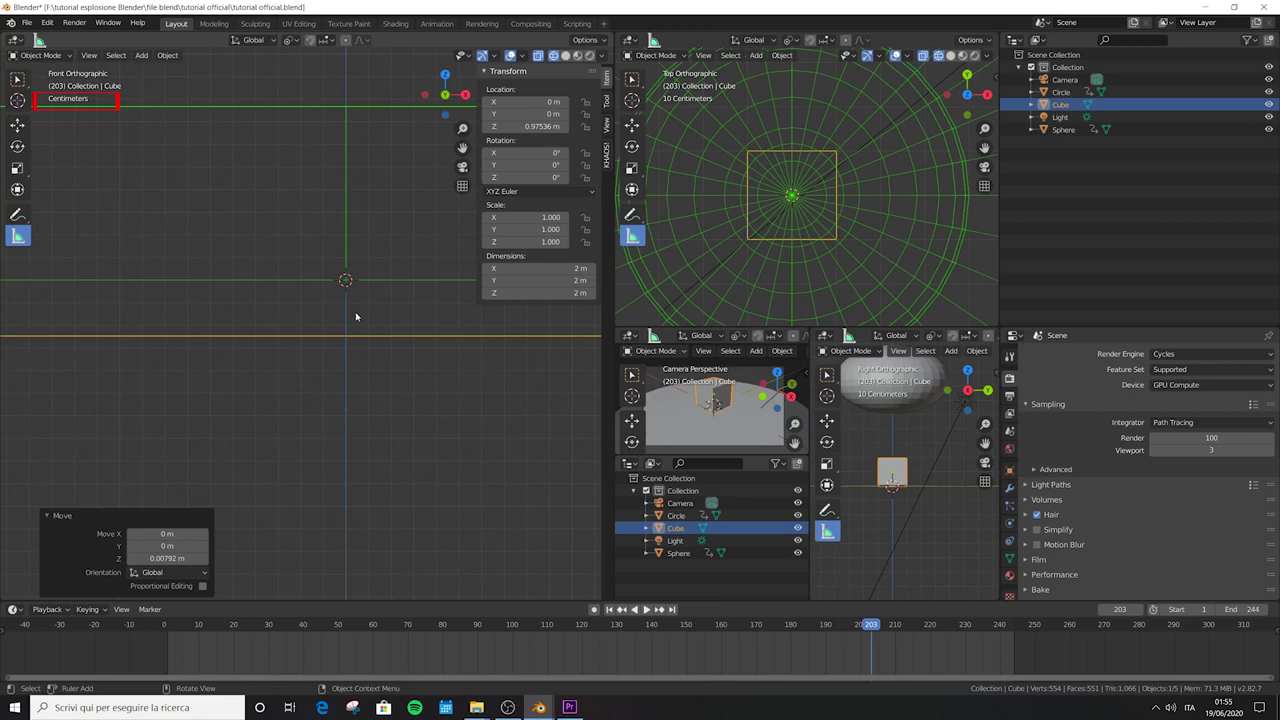
pyautogui.press('g')
pyautogui.press('z')
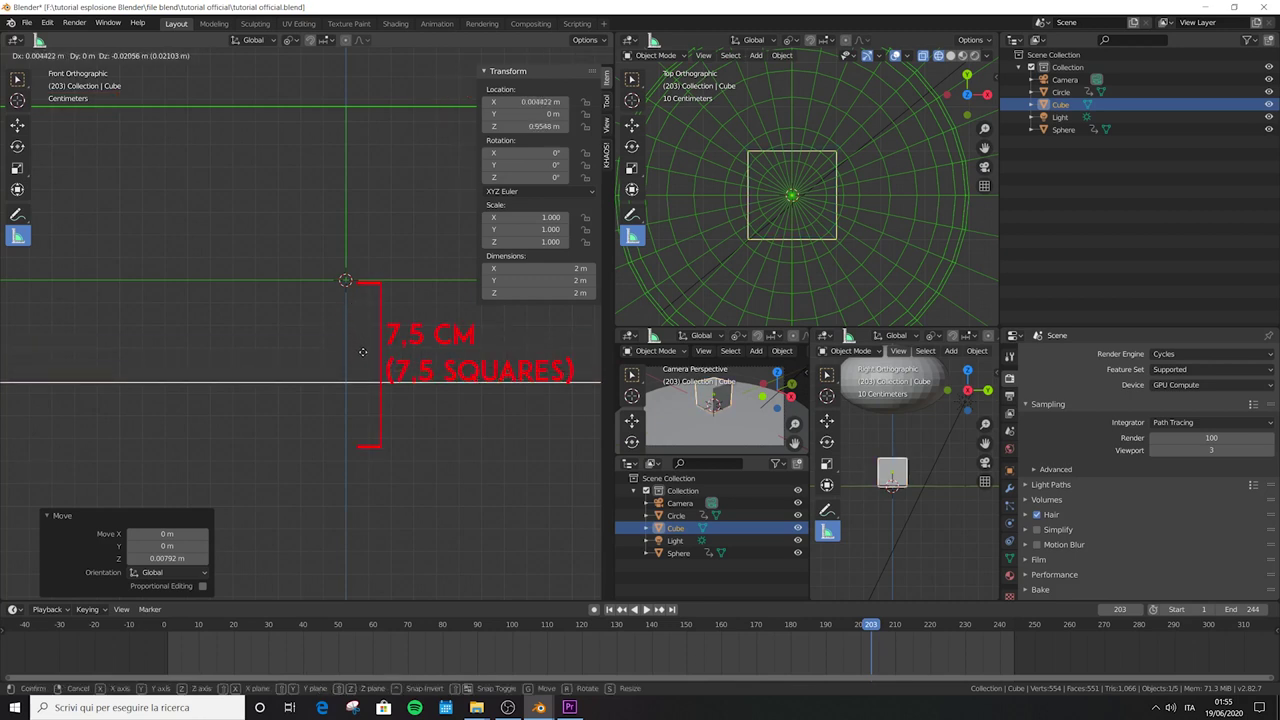
pyautogui.click(343, 418)
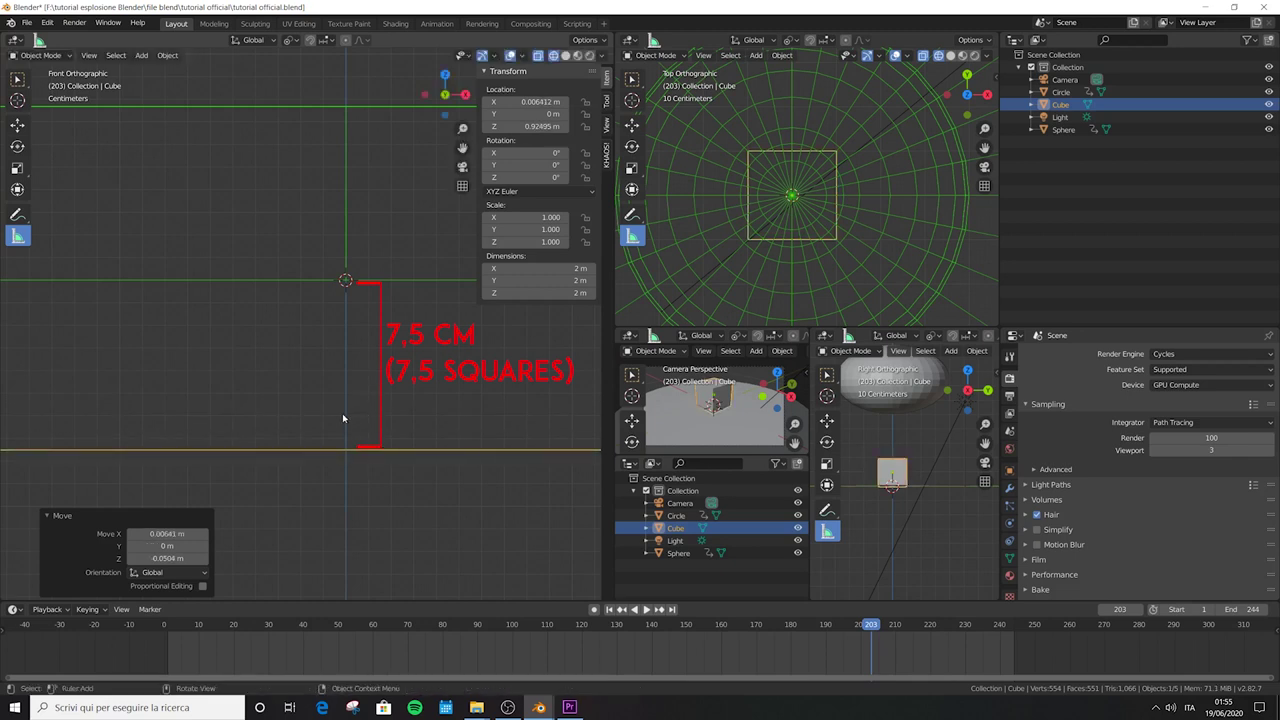
# - Reselect the cube and set the transform pivot point to 3D Cursor
pyautogui.scroll(-15, 342, 413)
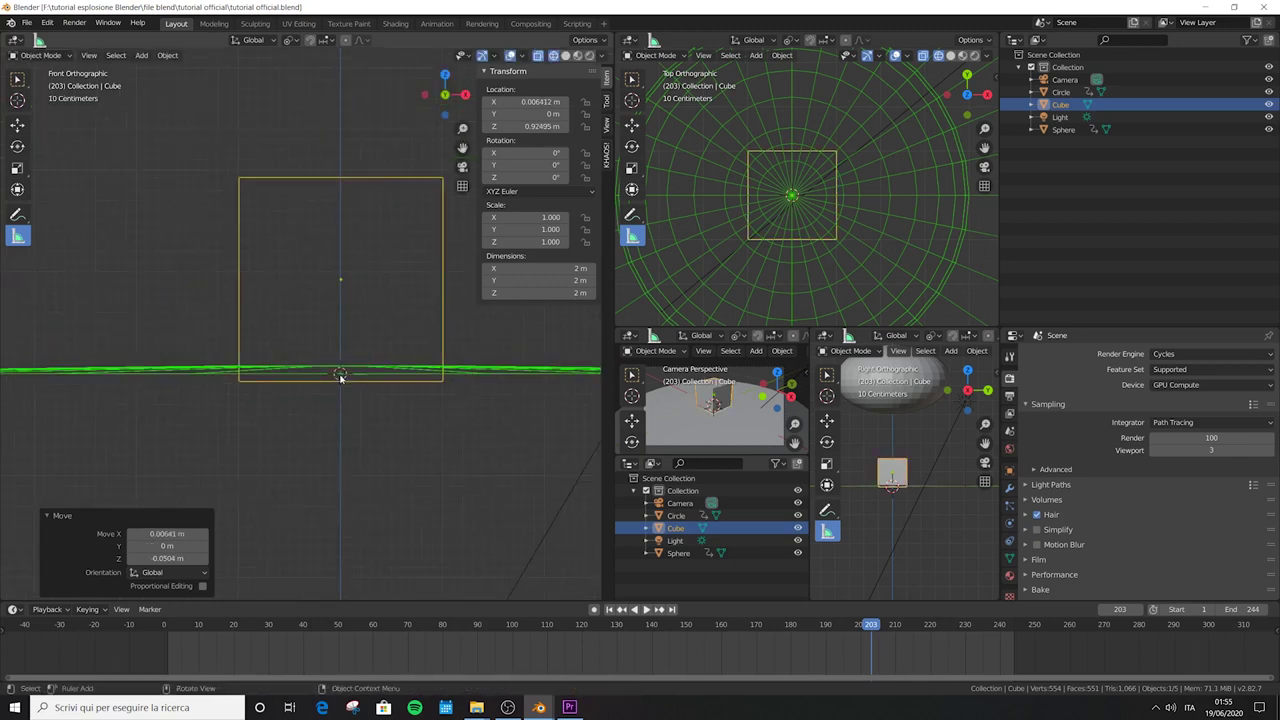
pyautogui.scroll(-4, 340, 377)
pyautogui.click(363, 378)
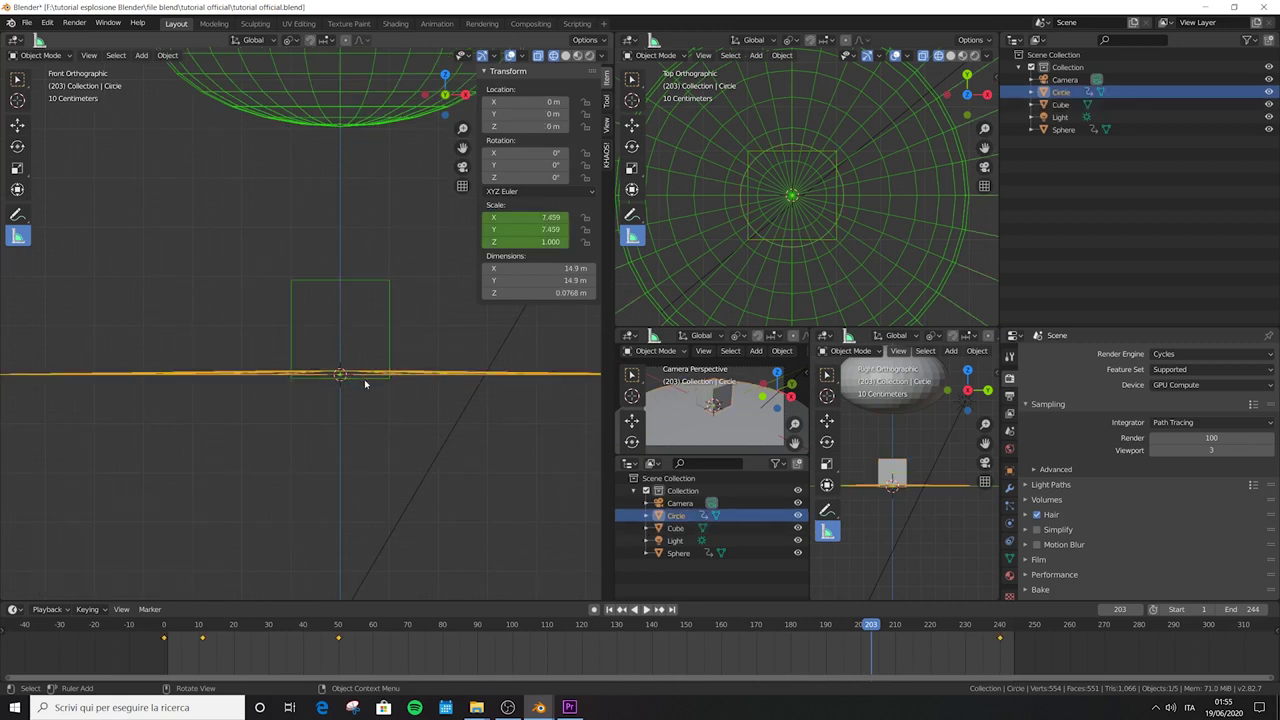
pyautogui.click(365, 383)
pyautogui.scroll(12, 300, 325)
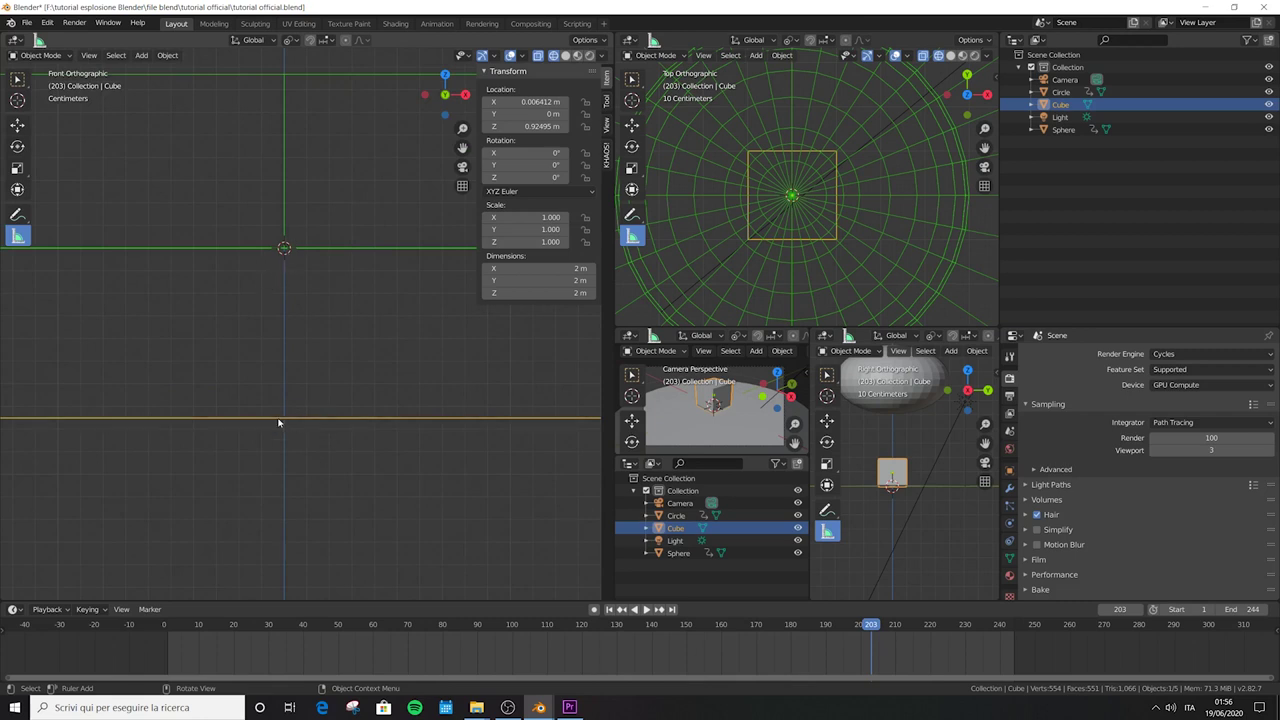
pyautogui.click(289, 40)
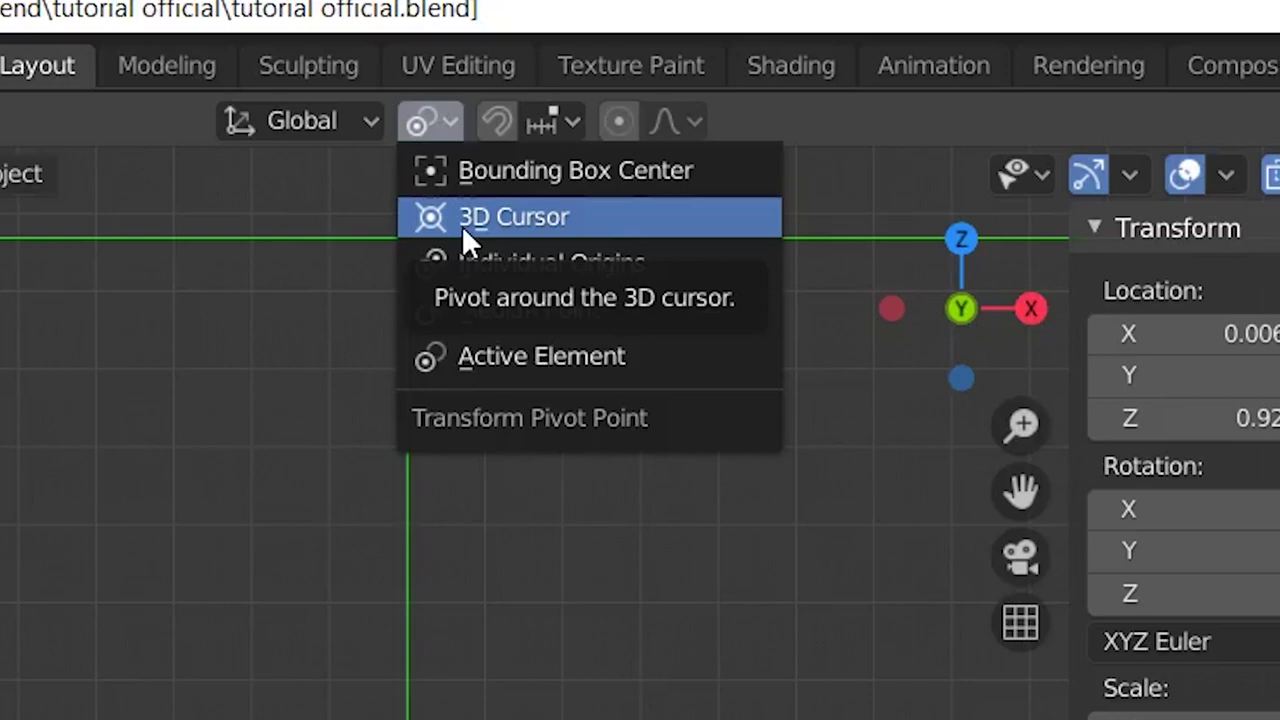
pyautogui.click(527, 217)
# - In Edit Mode, select only the cube's bottom face and snap the 3D cursor to it
pyautogui.press('Tab')
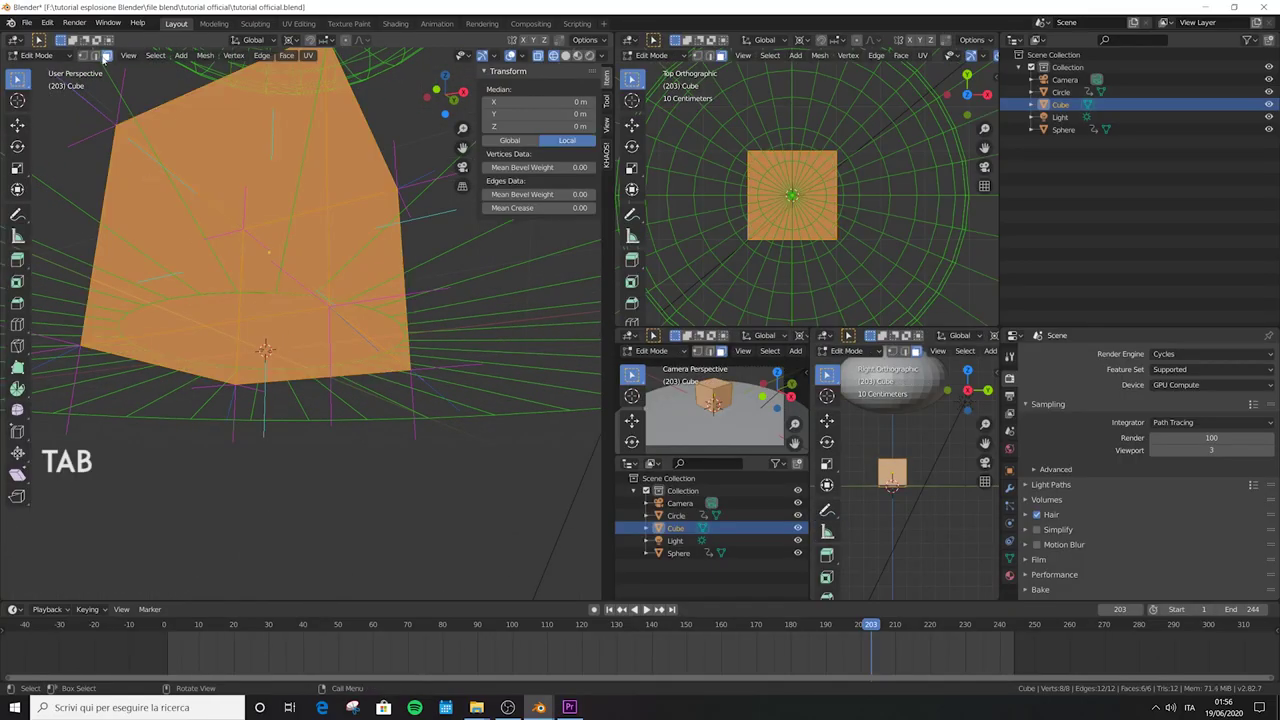
pyautogui.hotkey('alt', 'a')
pyautogui.click(280, 345)
pyautogui.press('KP_1')
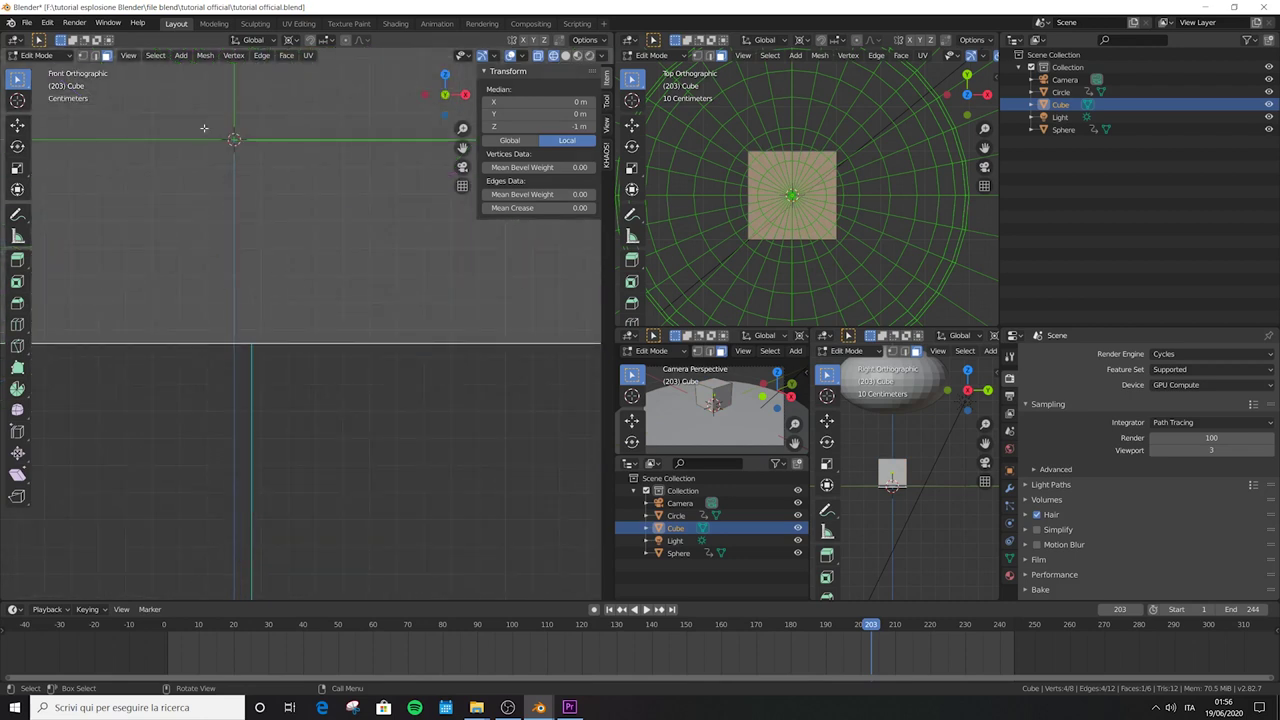
pyautogui.click(205, 55)
pyautogui.moveTo(255, 95)
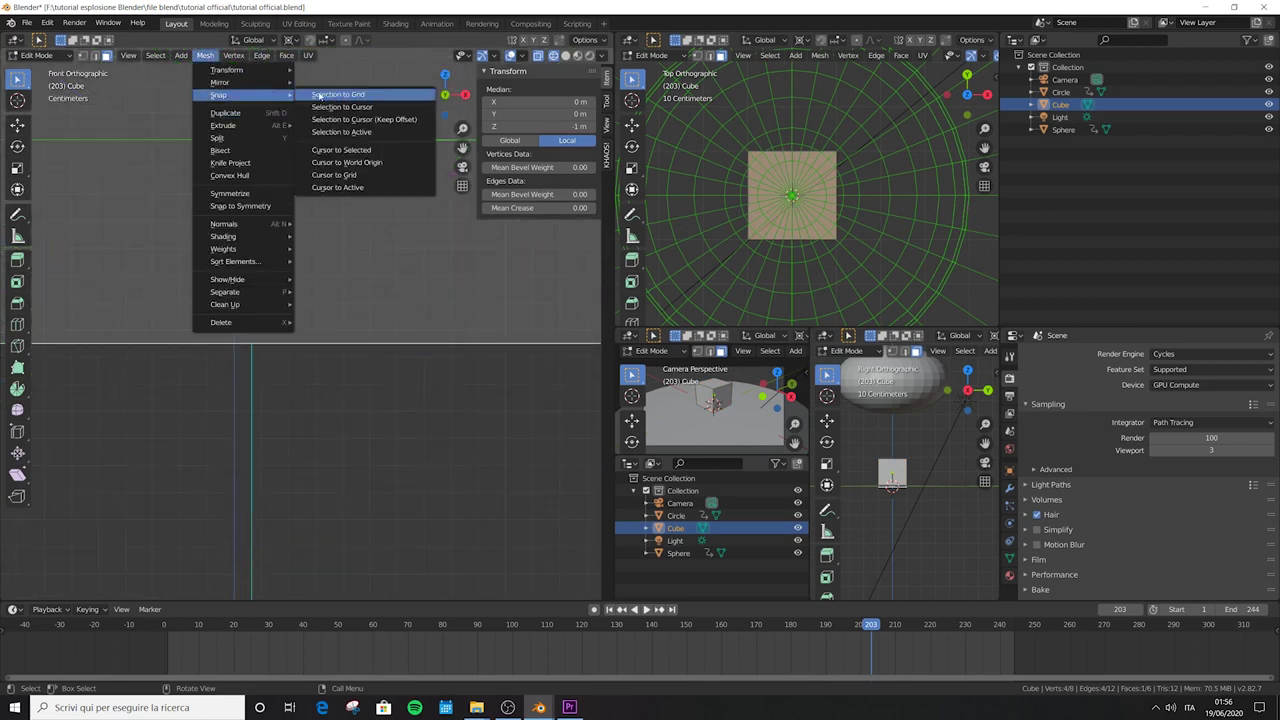
pyautogui.click(345, 150)
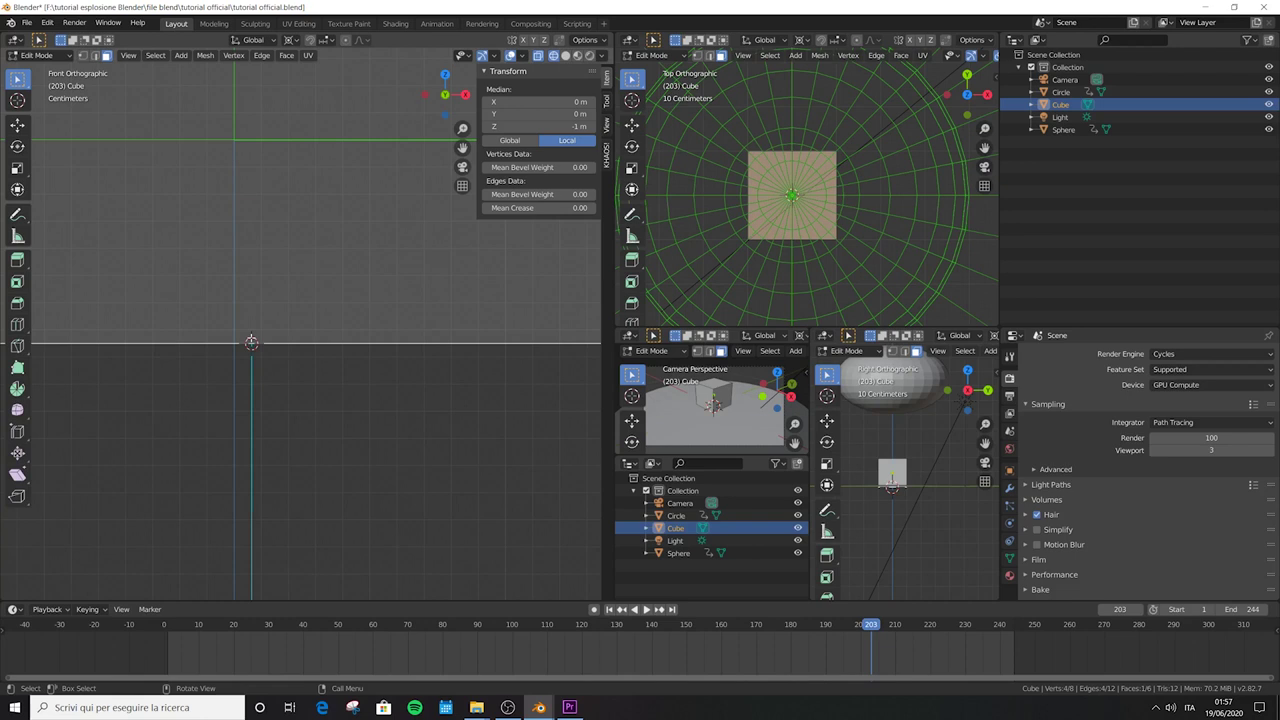
# - Return to Object Mode and stretch the cube upward along Z from the 3D cursor to a scale of about 11.184
pyautogui.moveTo(252, 344); pyautogui.dragTo(356, 347, button='middle')
pyautogui.scroll(-6, 280, 347)
pyautogui.press('Tab')
pyautogui.press('KP_1')
pyautogui.press('s')
pyautogui.press('z')
pyautogui.click(357, 229)
# - Fine-tune the cube's height to a Z scale of about 11.181
pyautogui.scroll(10, 271, 220)
pyautogui.press('s')
pyautogui.press('z')
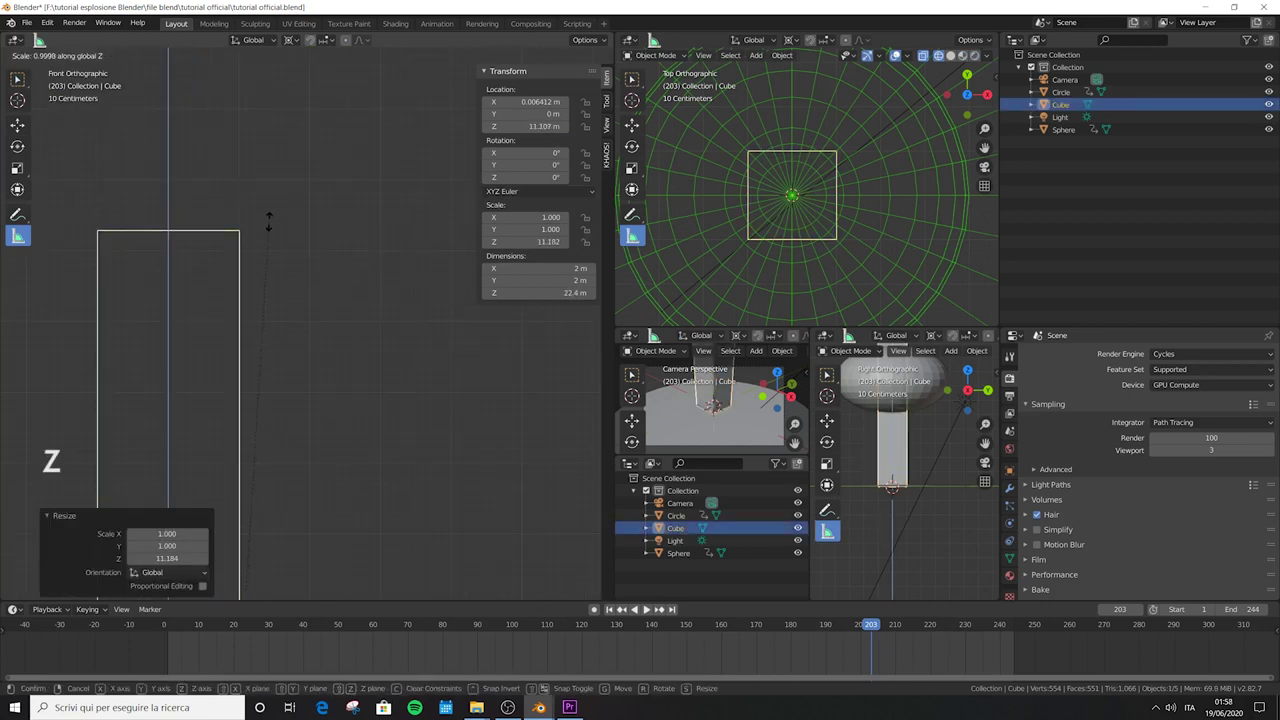
pyautogui.click(269, 227)
pyautogui.scroll(-8, 345, 258)
pyautogui.scroll(-2, 358, 365)
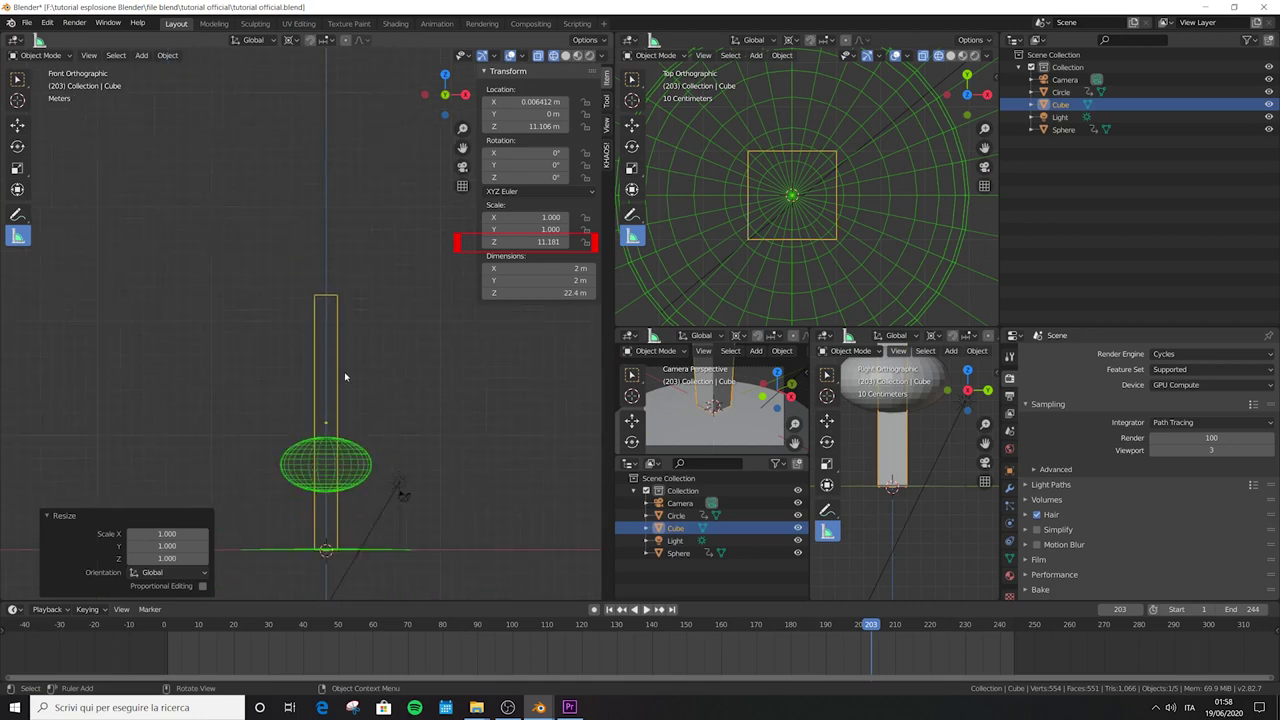
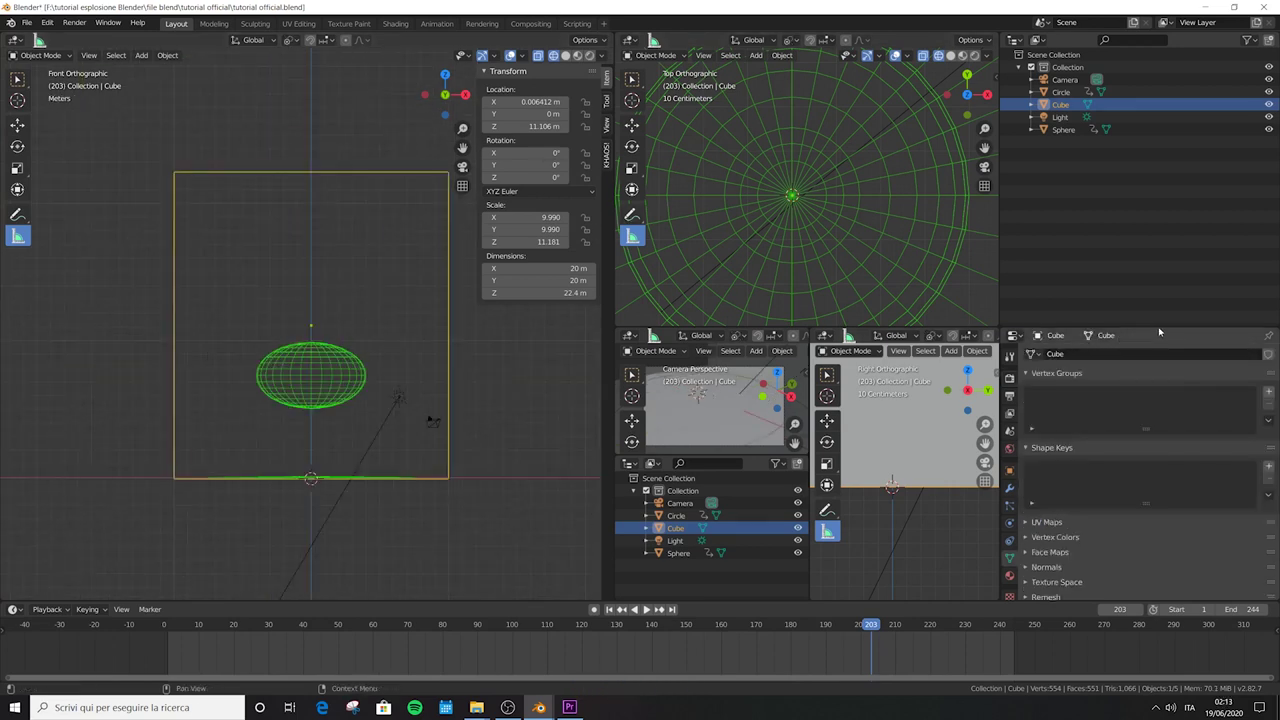
# - Enlarge the properties area and give the cube Fluid physics of type Domain
pyautogui.moveTo(1158, 331); pyautogui.dragTo(1150, 172)
pyautogui.click(1010, 365)
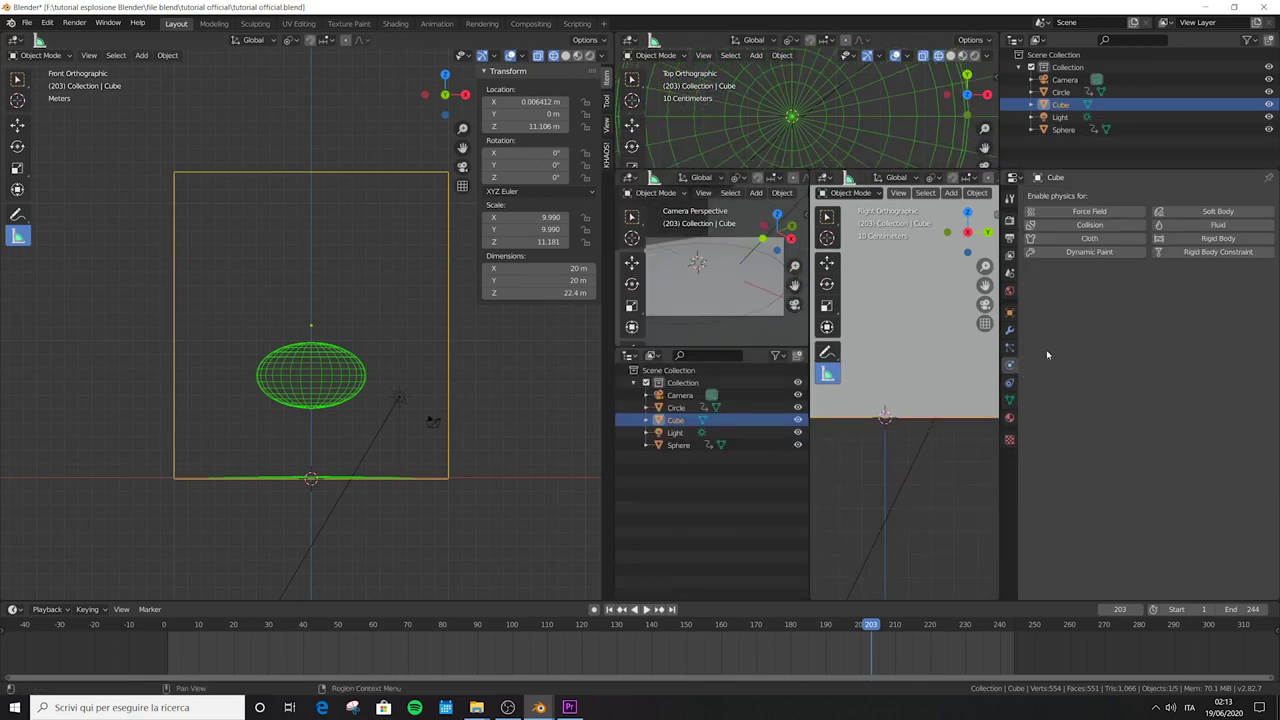
pyautogui.click(1200, 224)
pyautogui.click(1200, 289)
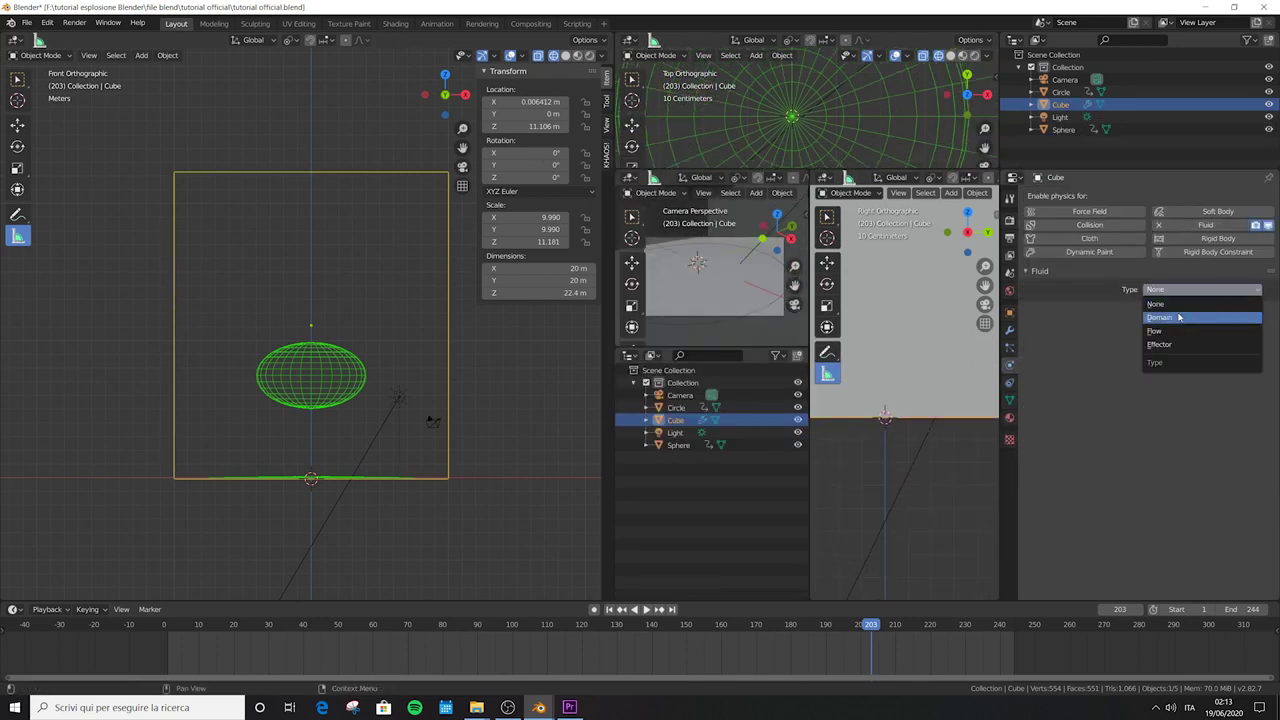
pyautogui.click(1179, 317)
# - Set the gas domain's Resolution Divisions to 128 and its Time Scale to 1.00
pyautogui.click(1210, 342)
pyautogui.write('12')
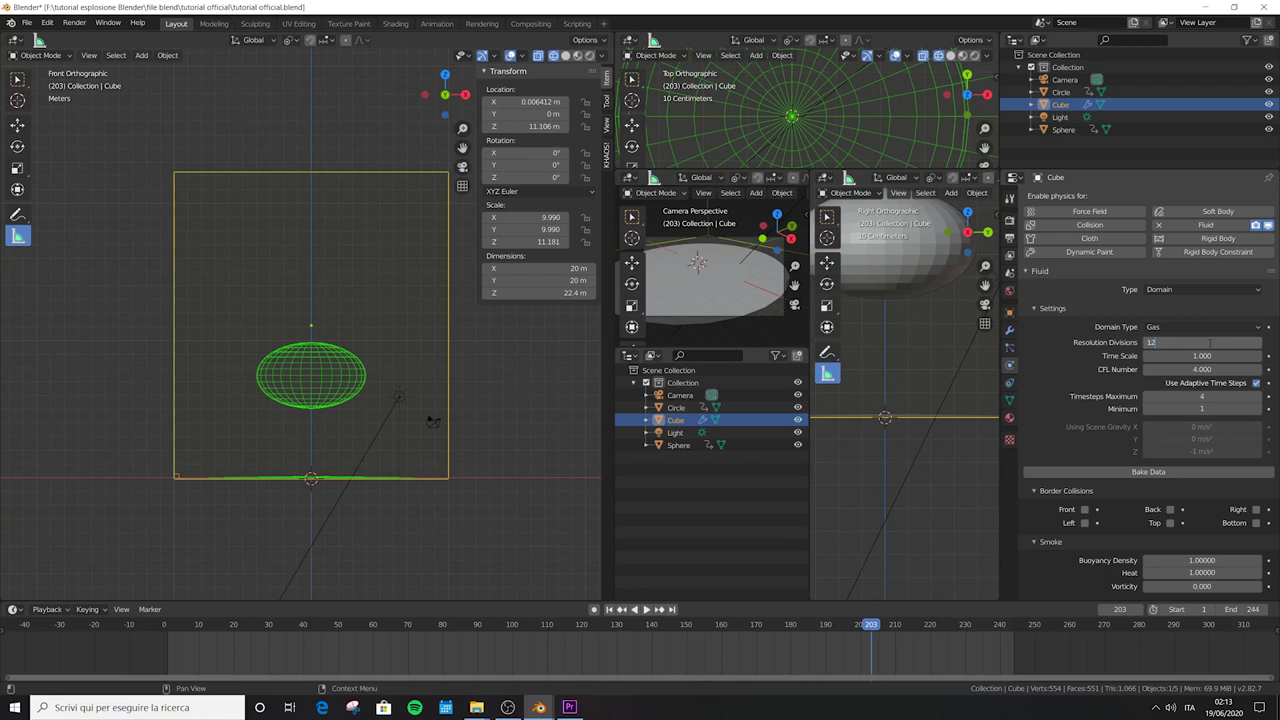
pyautogui.write('8')
pyautogui.click(1202, 356)
pyautogui.write('1.00')
pyautogui.press('Return')
# - Set the gas domain's smoke Buoyancy Density to -0.001 and its Heat to 5
pyautogui.scroll(-5, 1203, 340)
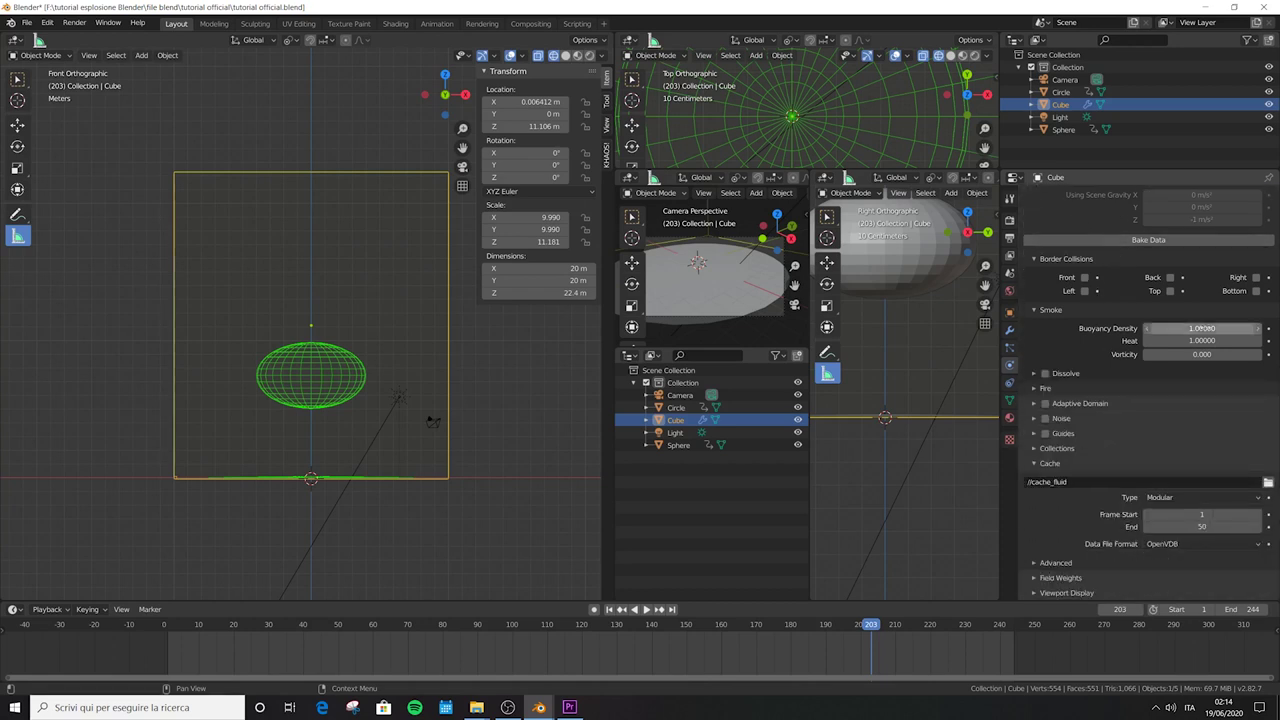
pyautogui.doubleClick(1204, 328)
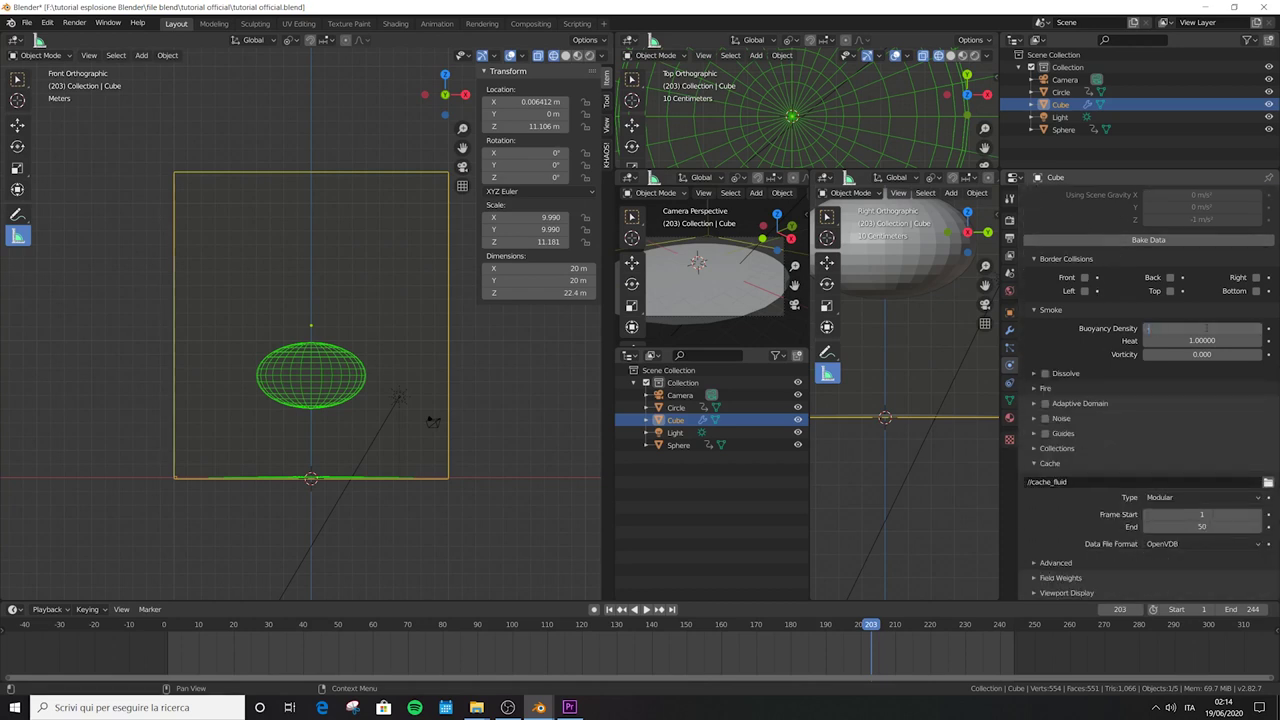
pyautogui.write('-0.0815')
pyautogui.press('Return')
pyautogui.doubleClick(1203, 340)
pyautogui.write('5')
pyautogui.press('Return')
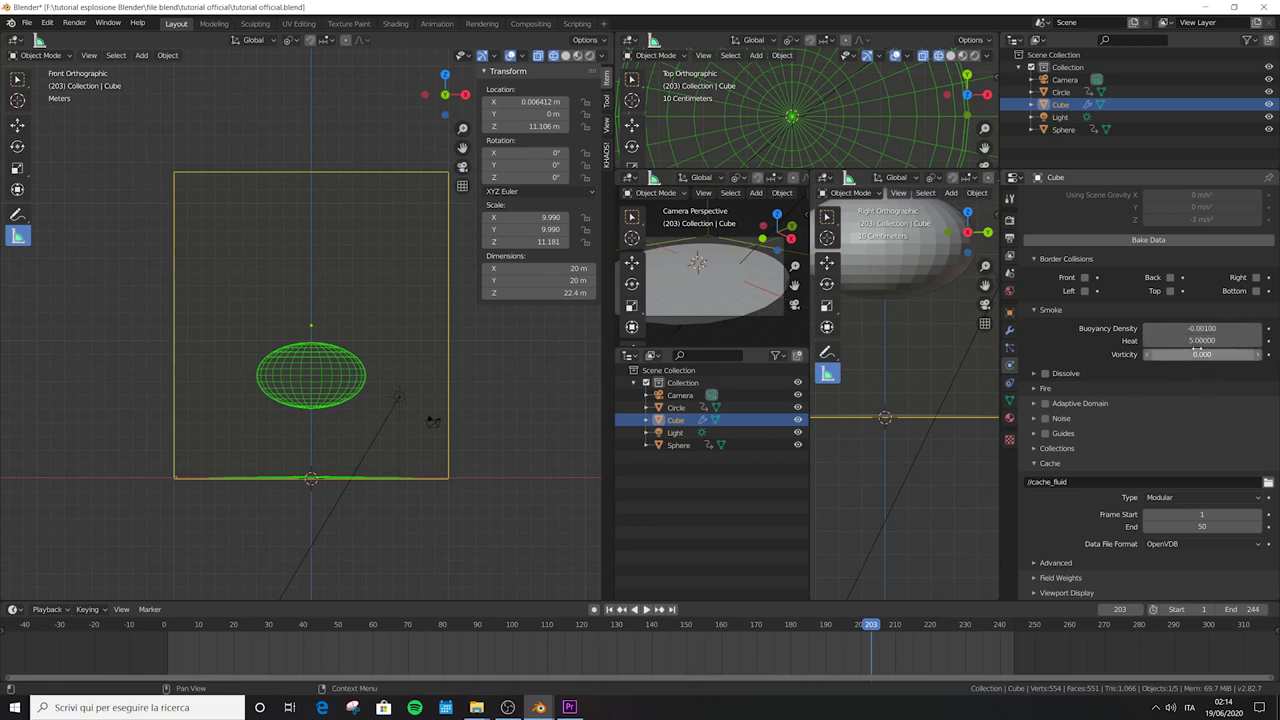
# - Set the domain's fire Reaction Speed to 0.1 and its minimum flame temperature to 0.7
pyautogui.click(1035, 388)
pyautogui.scroll(-2, 1035, 393)
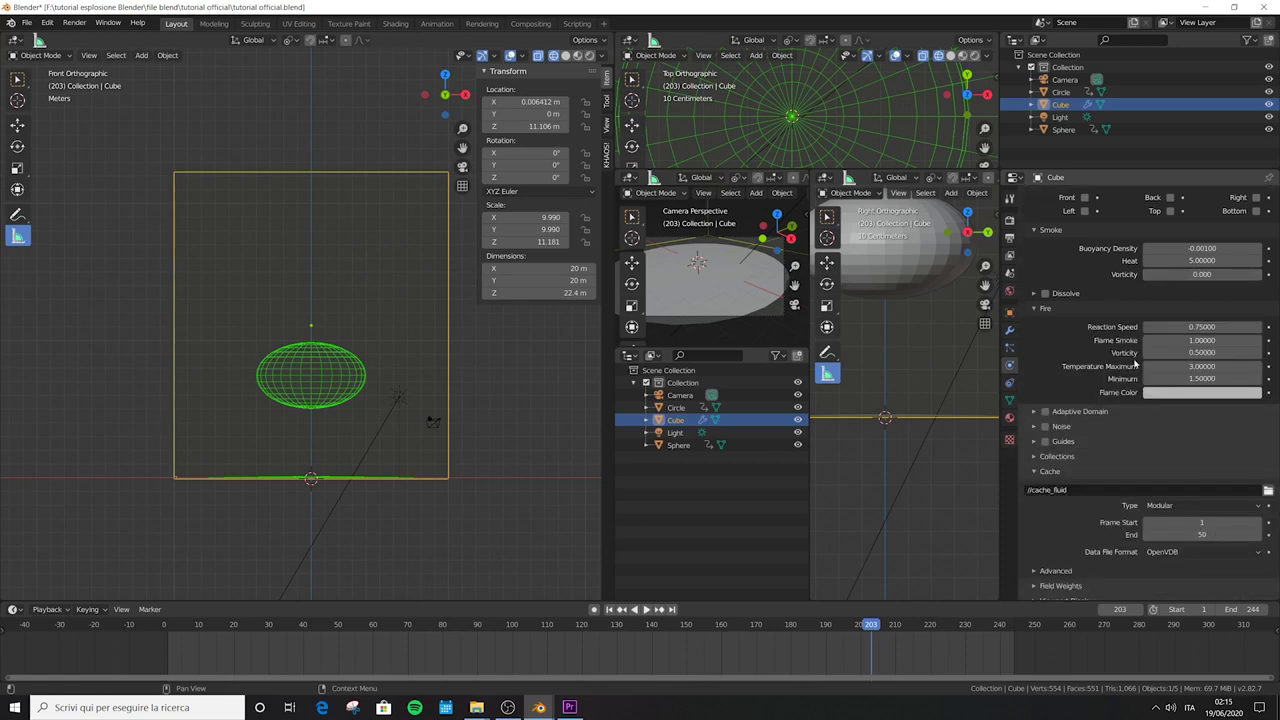
pyautogui.doubleClick(1200, 327)
pyautogui.write('0.1')
pyautogui.press('Return')
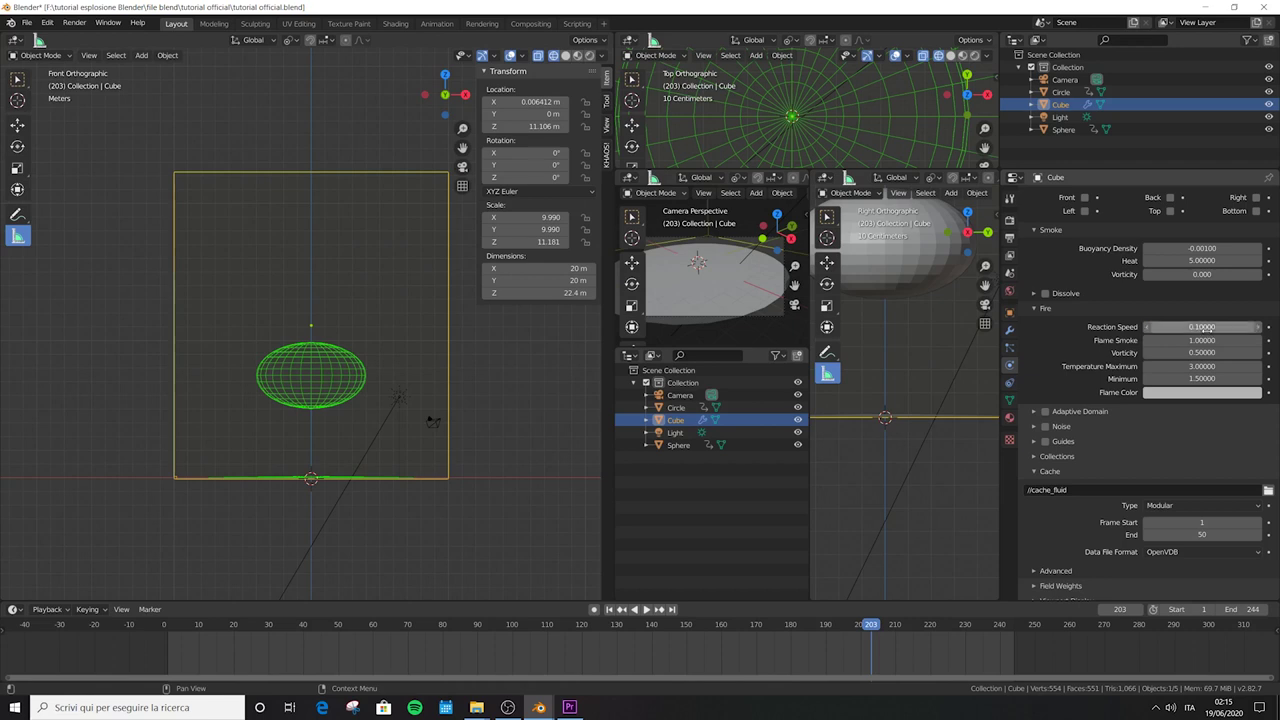
pyautogui.doubleClick(1200, 379)
pyautogui.write('0.7')
pyautogui.press('Return')
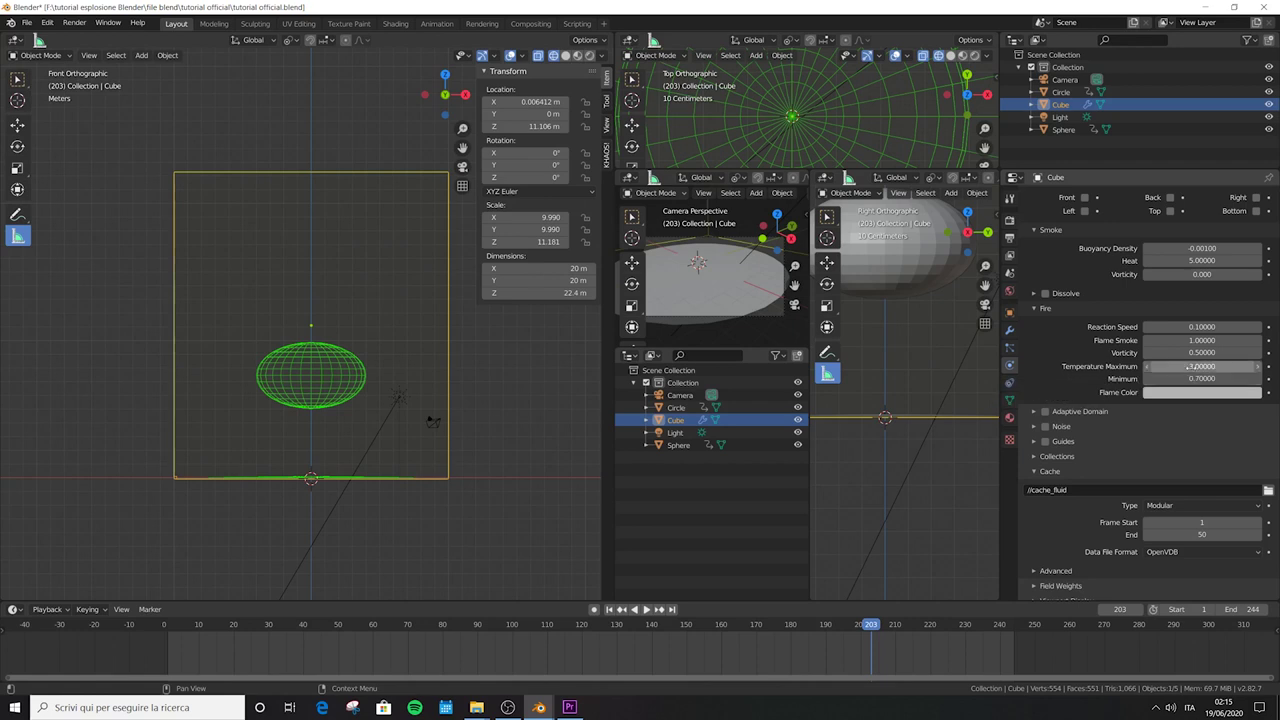
# - Enable Adaptive Domain for the cube and choose the folder for its fluid cache
pyautogui.click(1080, 411)
pyautogui.click(1045, 411)
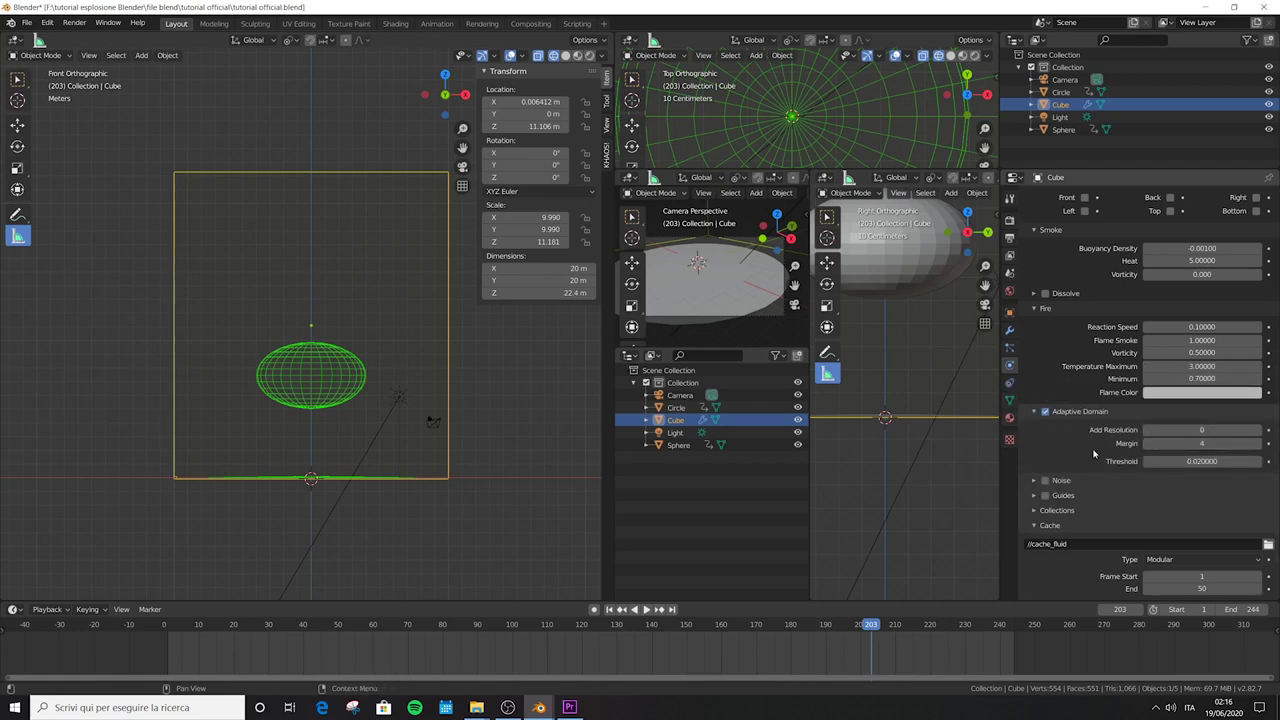
pyautogui.scroll(-2, 1076, 454)
pyautogui.scroll(-1, 1073, 412)
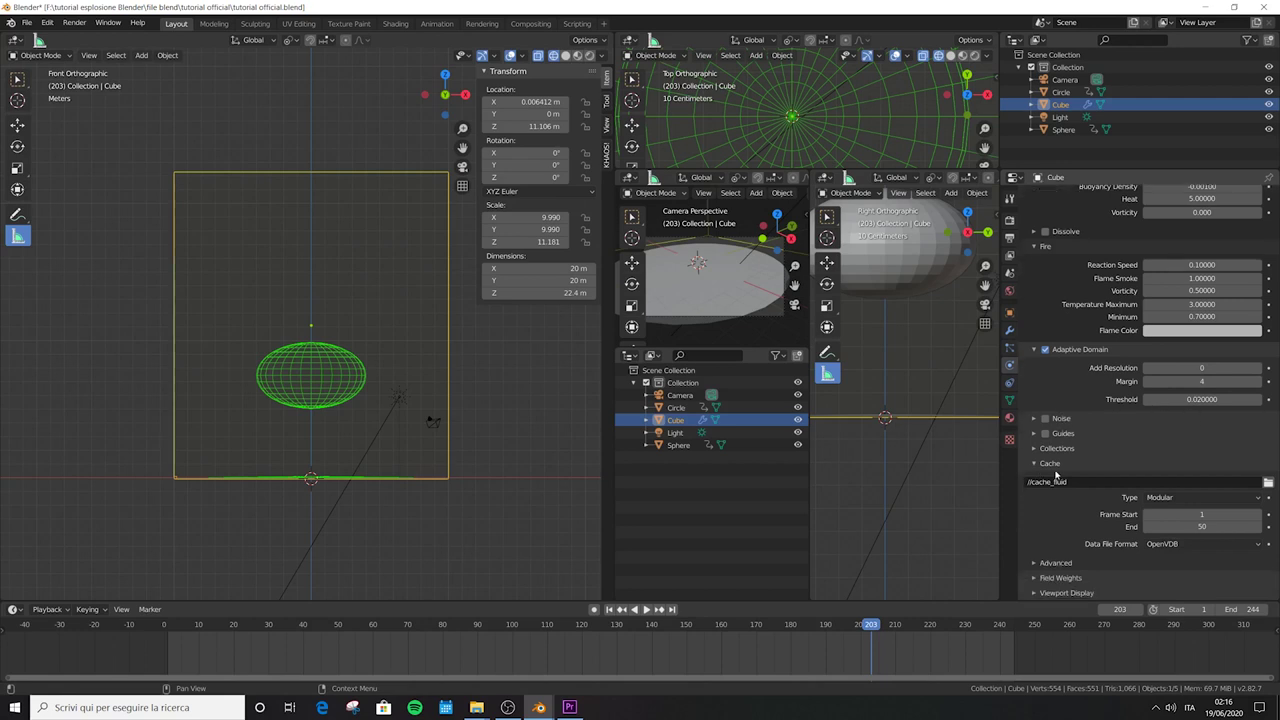
pyautogui.click(1268, 481)
pyautogui.click(490, 322)
pyautogui.click(846, 468)
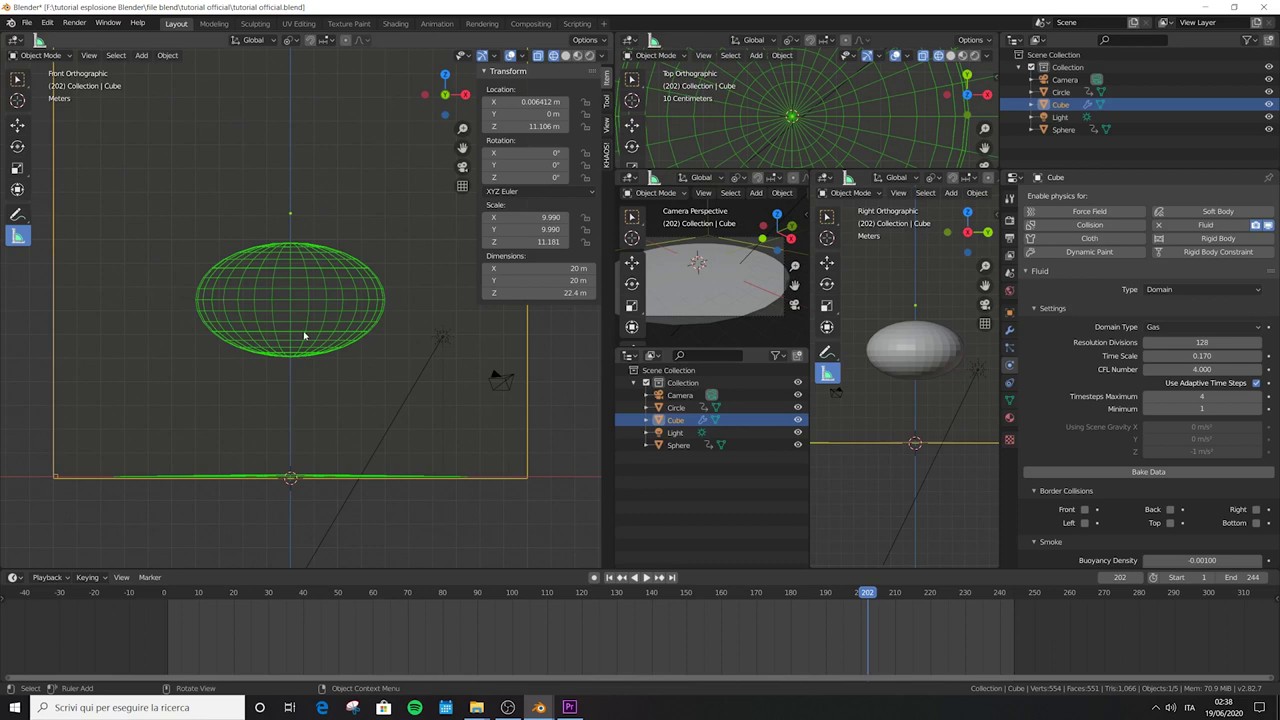
# - Give the sphere Fluid physics of type Flow, with Flow Type Fire + Smoke and Flow Behavior Inflow
pyautogui.click(291, 338)
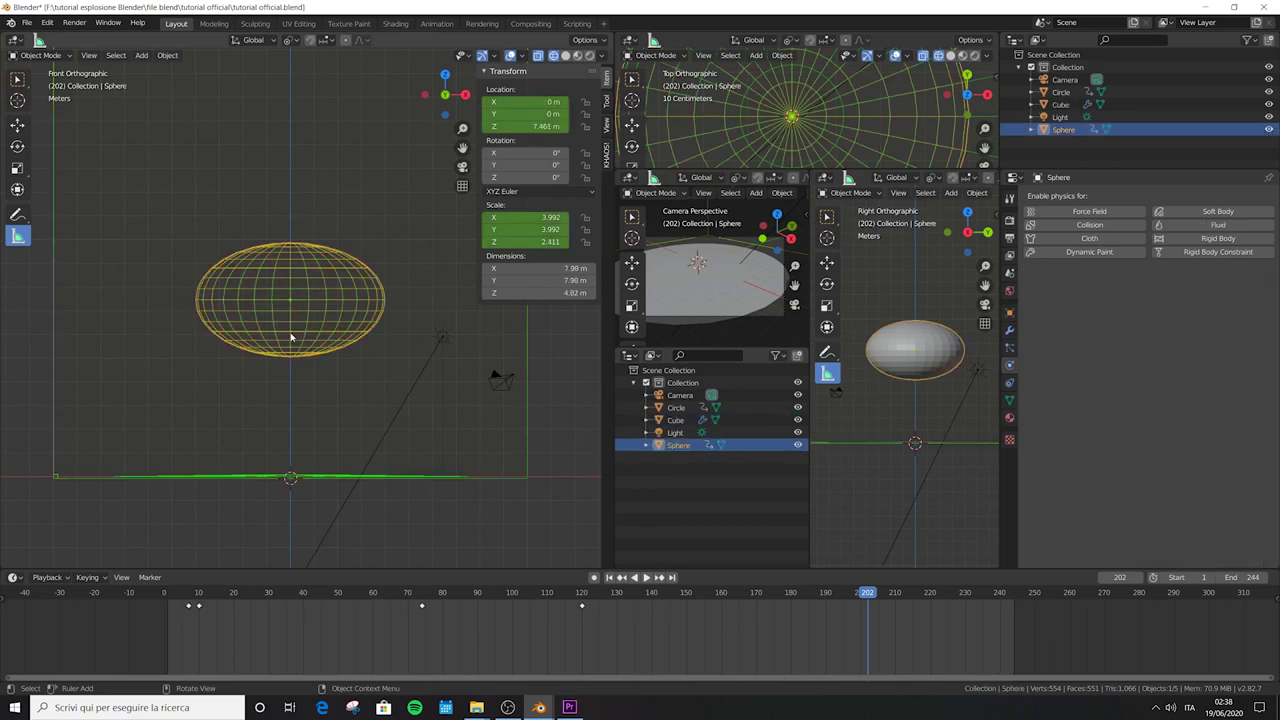
pyautogui.click(1197, 225)
pyautogui.click(1172, 289)
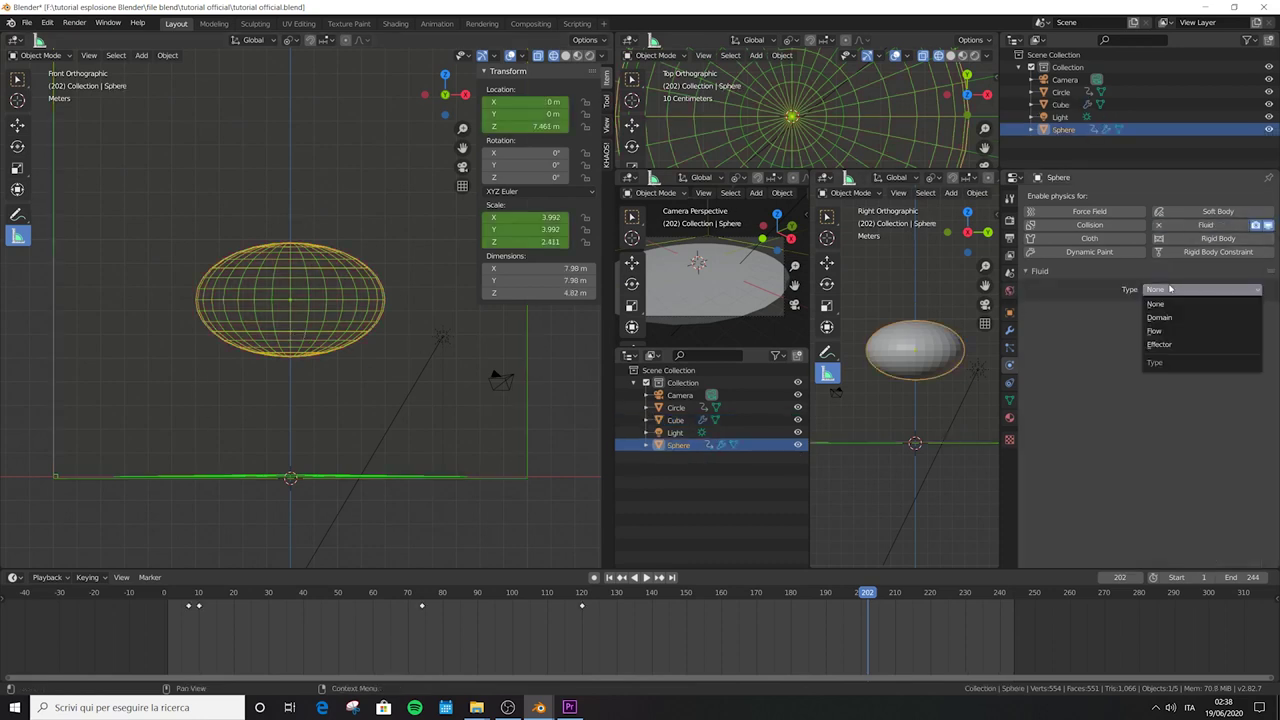
pyautogui.click(1168, 330)
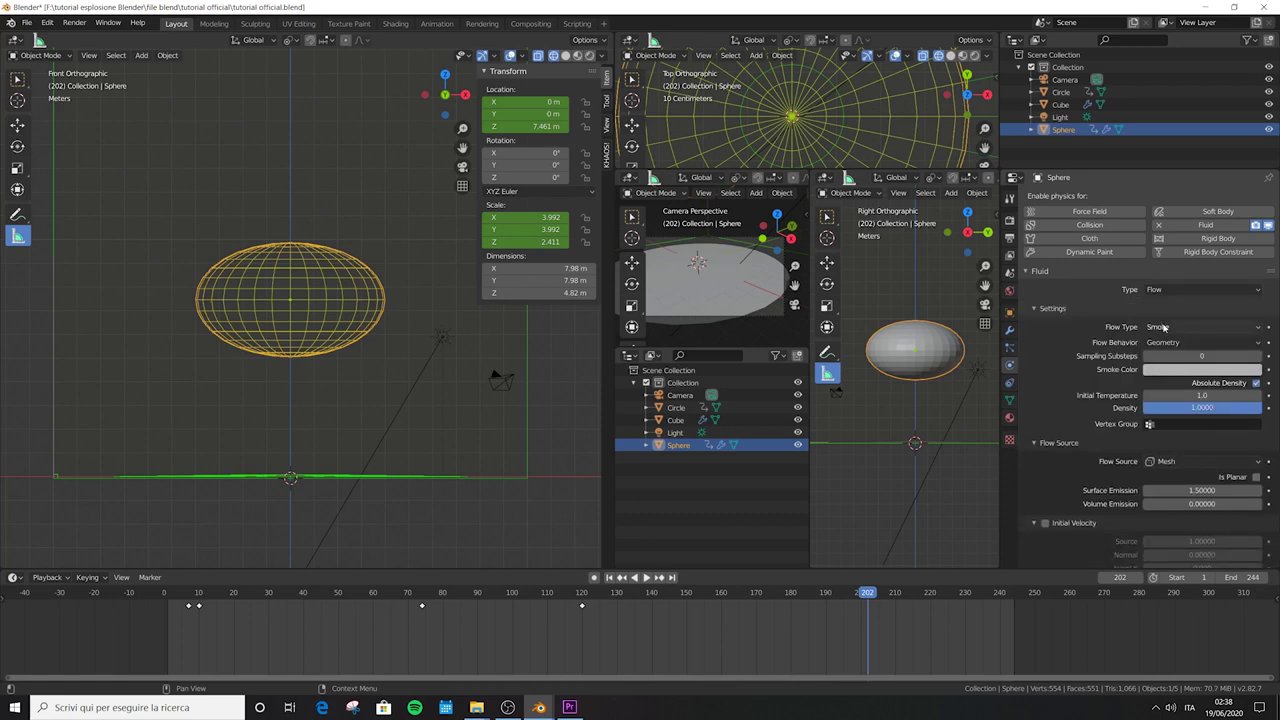
pyautogui.click(1165, 327)
pyautogui.click(1168, 356)
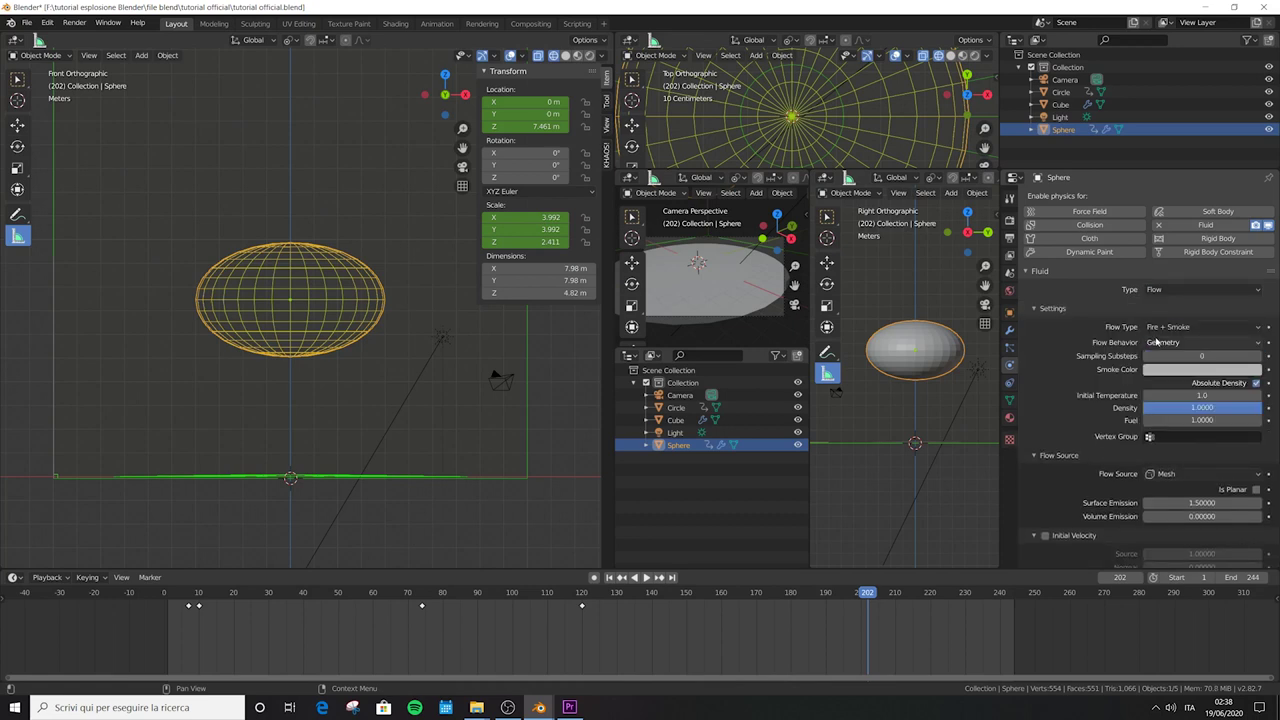
pyautogui.click(1155, 342)
pyautogui.click(1165, 359)
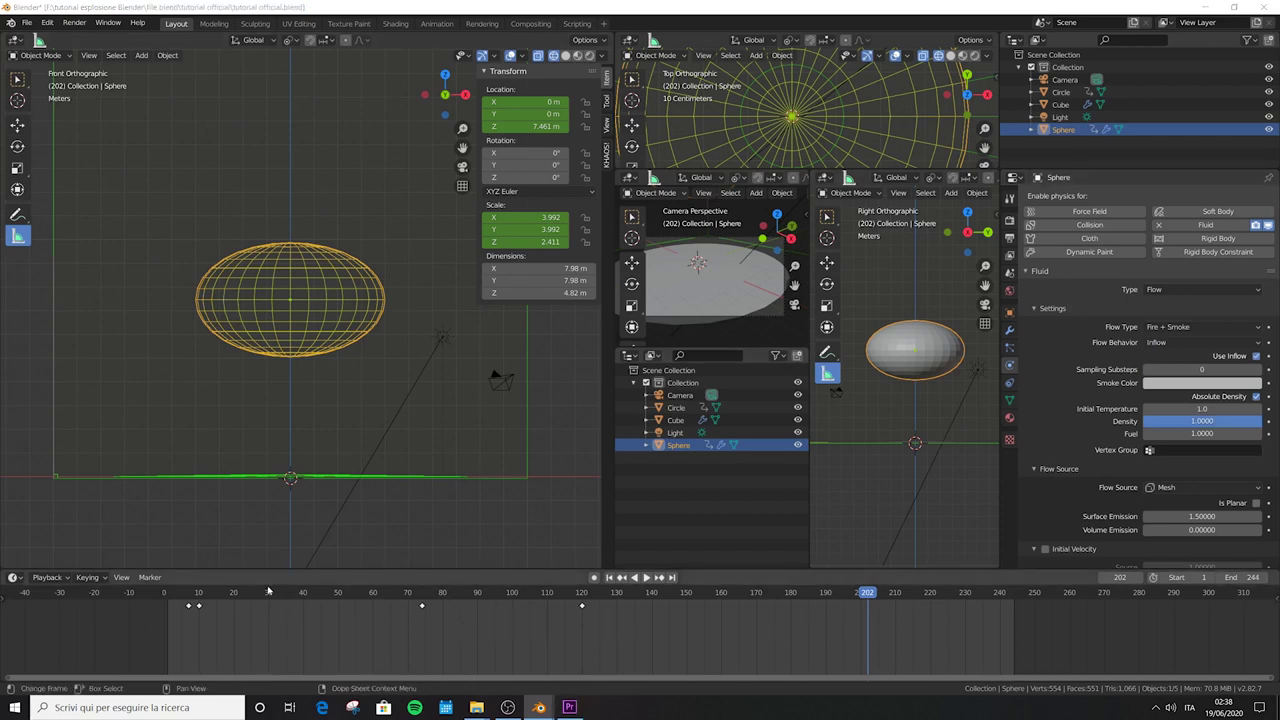
# - Set the sphere's Sampling Substeps to 2 and keyframe the value at frame 15
pyautogui.click(218, 596)
pyautogui.press('space')
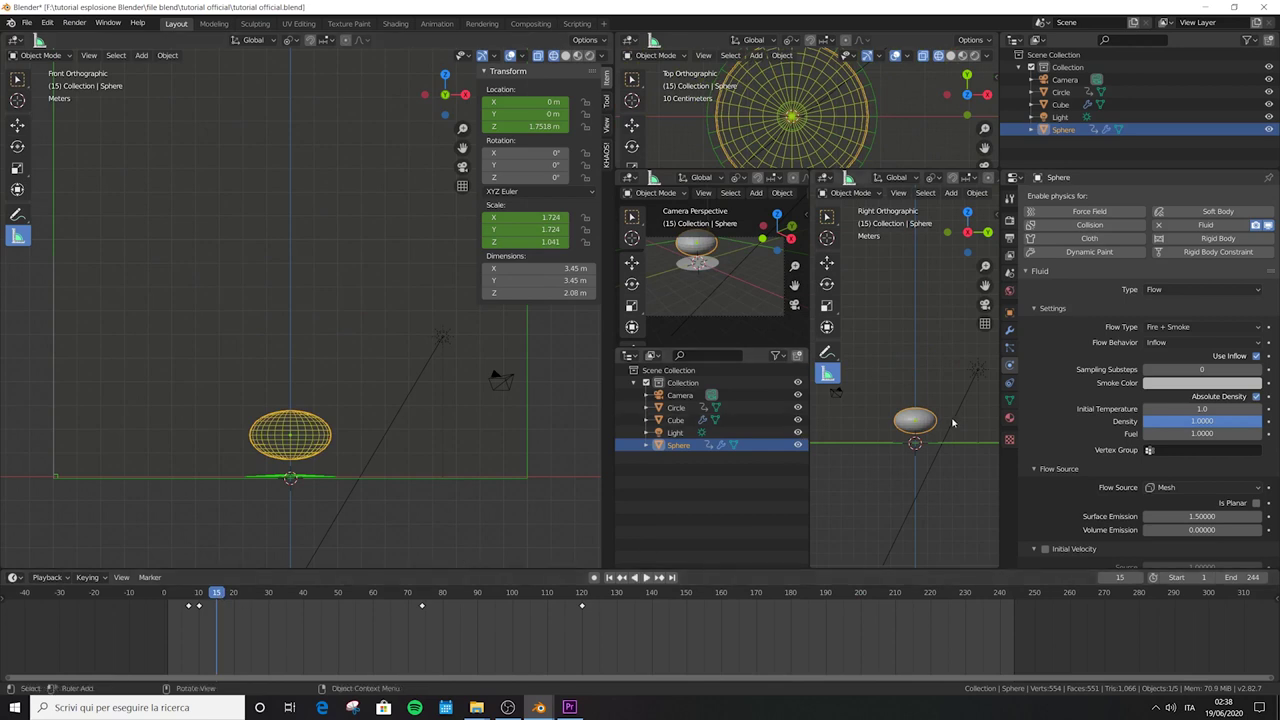
pyautogui.click(1218, 370)
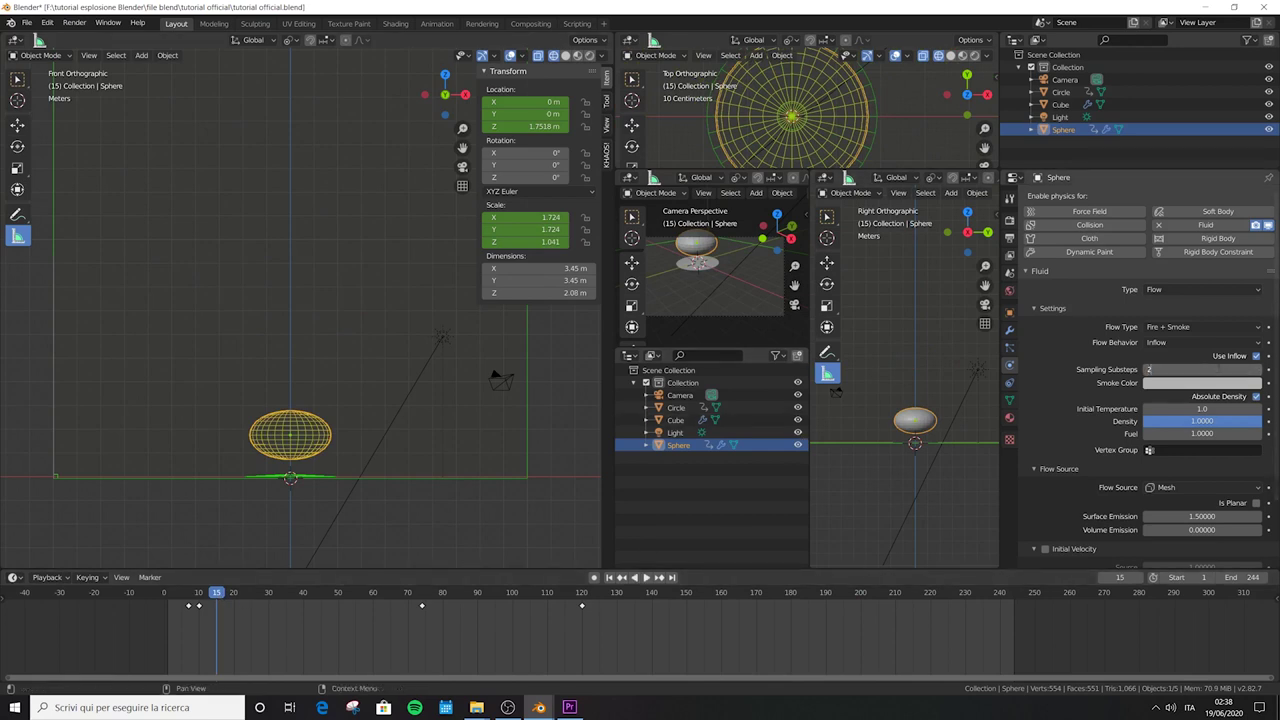
pyautogui.press('Return')
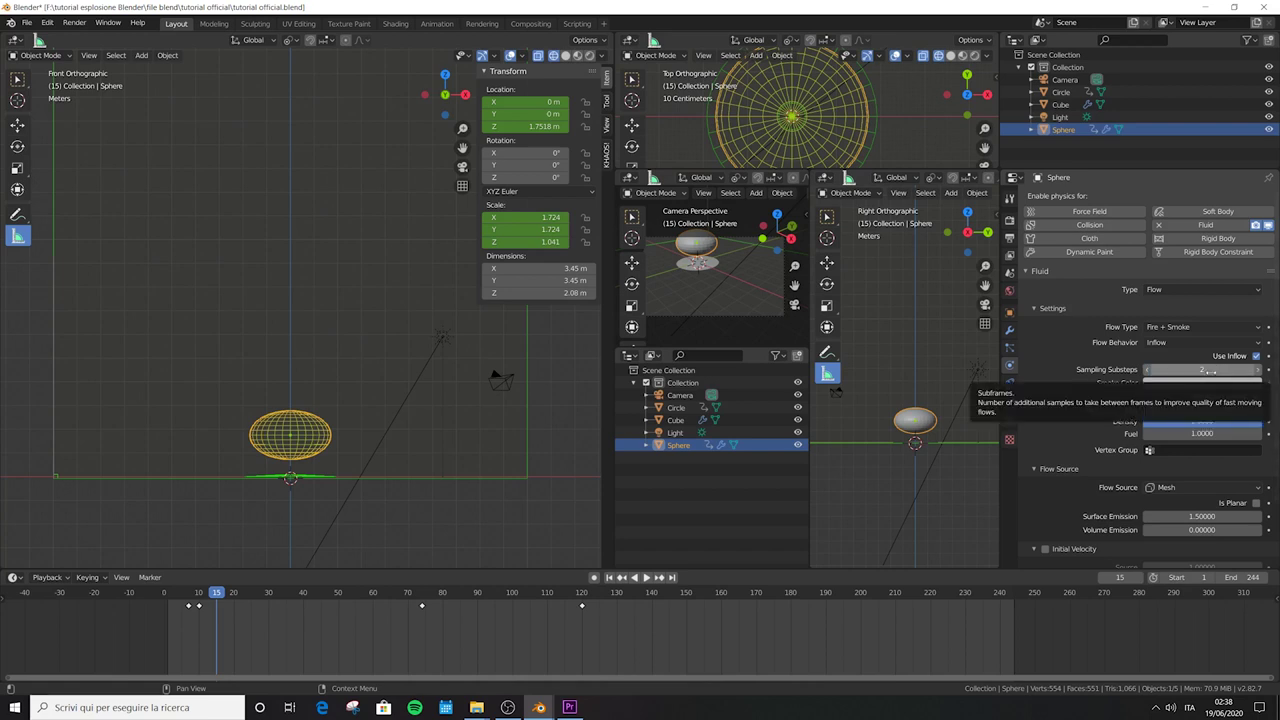
pyautogui.press('i')
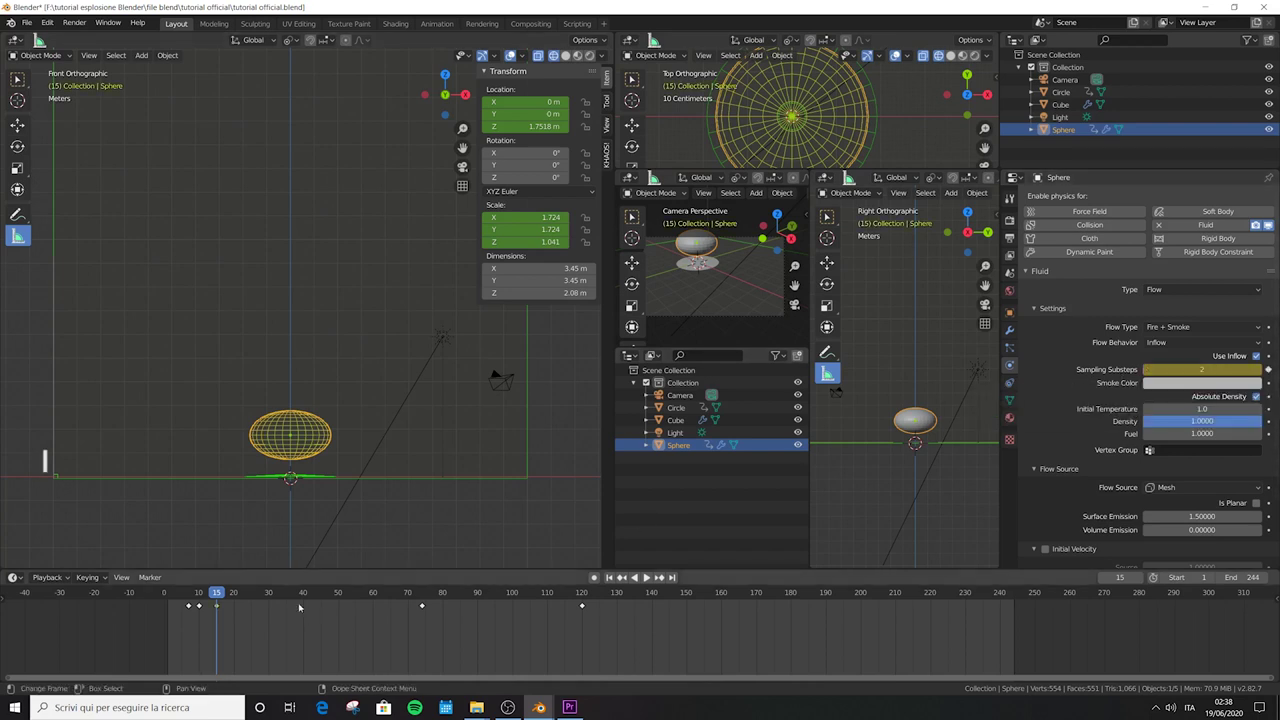
# - Keyframe the sphere's Sampling Substeps at 0 on frame 25
pyautogui.click(248, 598)
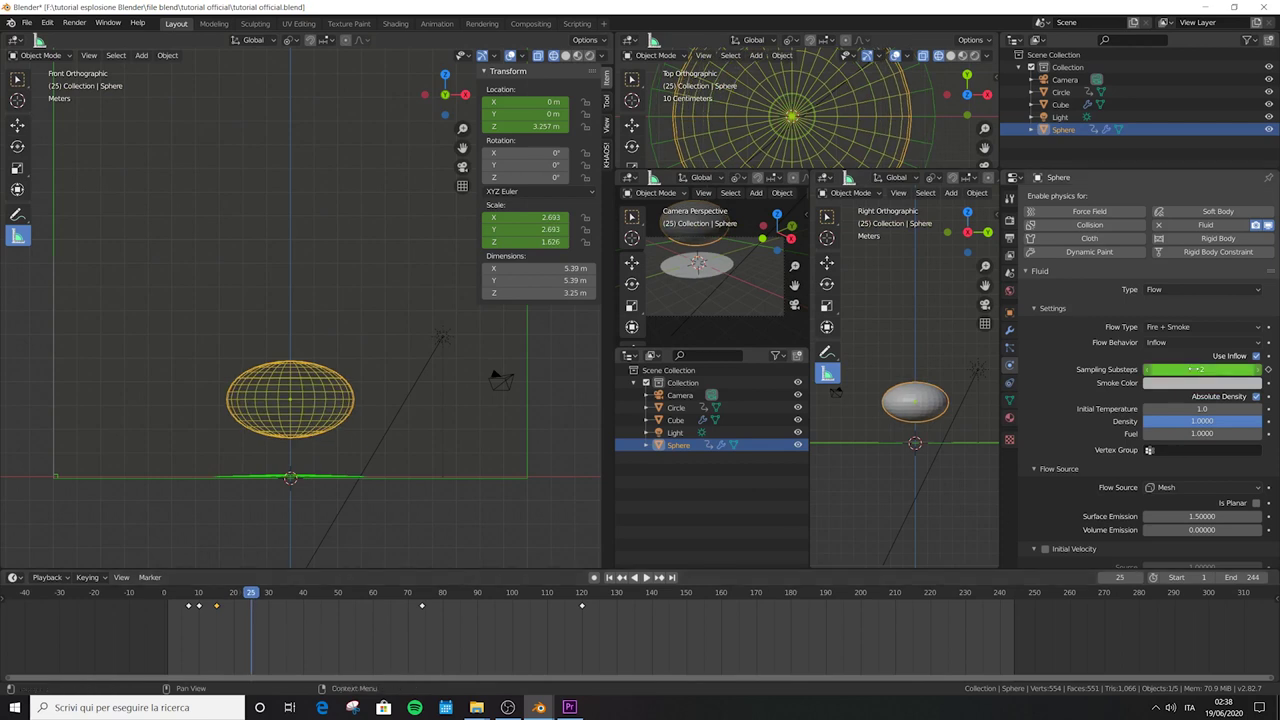
pyautogui.press('i')
pyautogui.press('i')
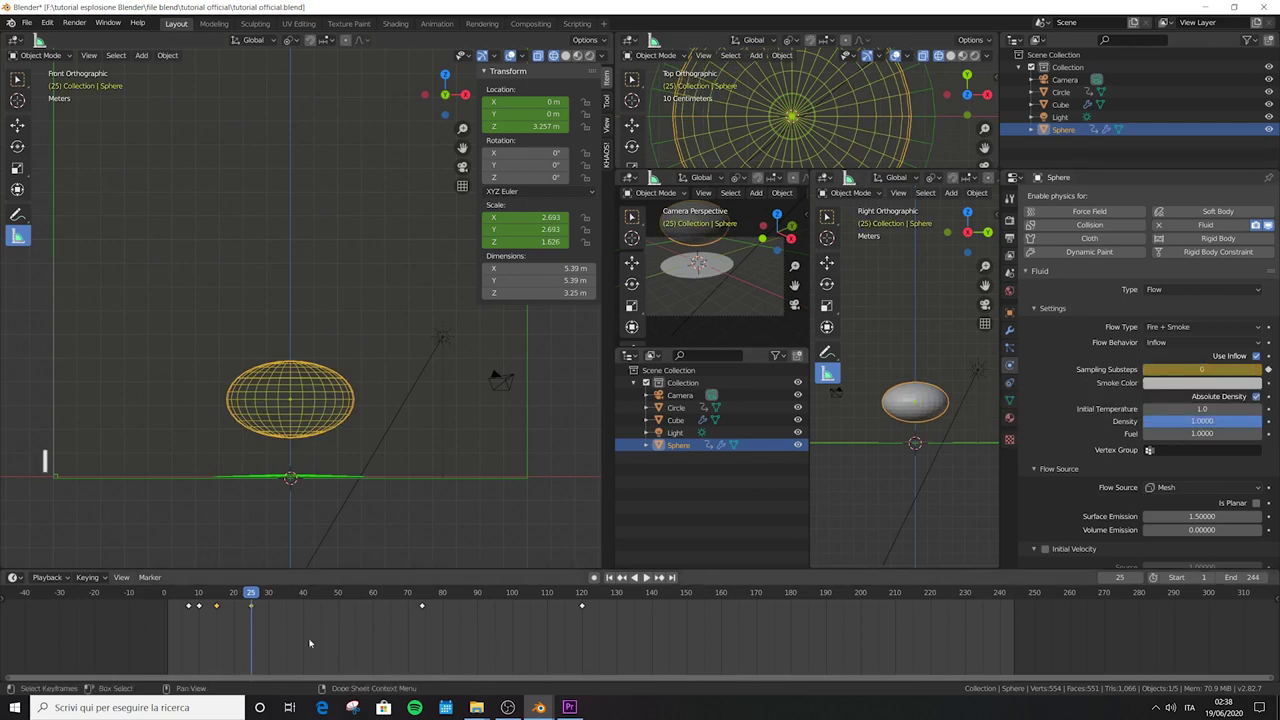
pyautogui.moveTo(250, 596)
pyautogui.mouseDown()
pyautogui.moveTo(200, 597)
pyautogui.moveTo(233, 597)
pyautogui.mouseUp()
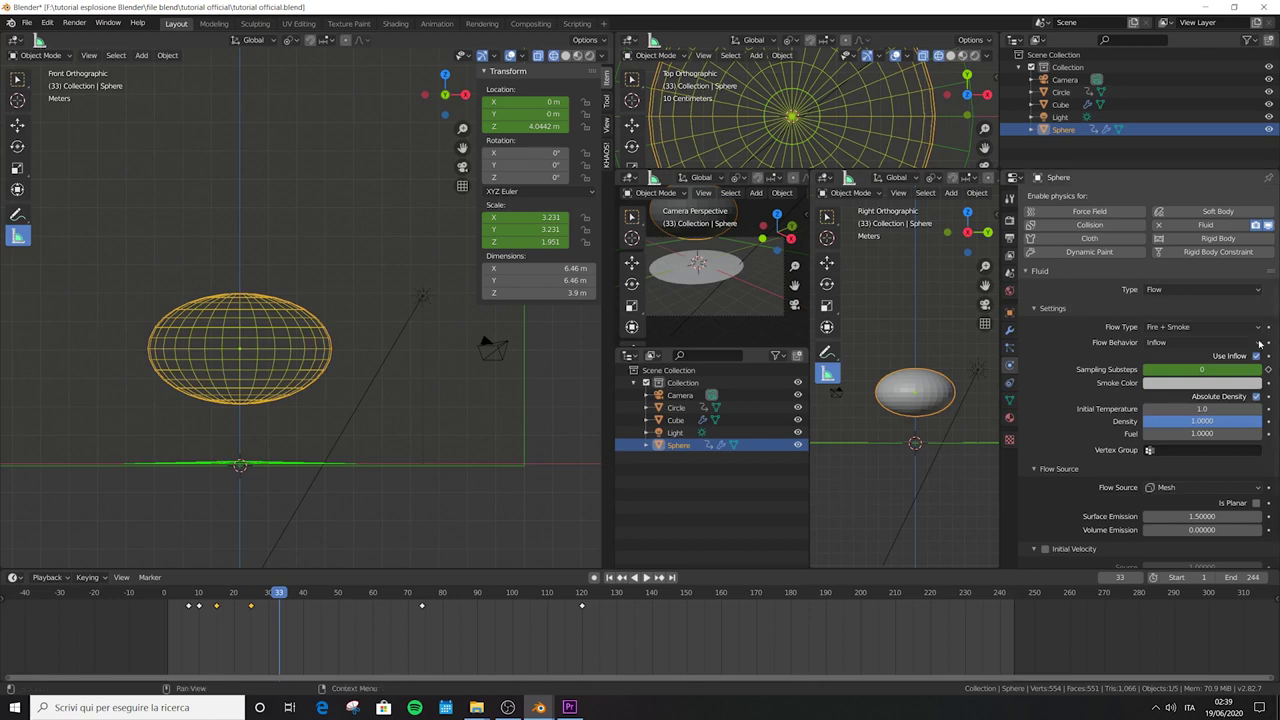
# - Turn off Absolute Density for the sphere and keyframe its Surface Emission of 1.5 at frame 17
pyautogui.click(1257, 397)
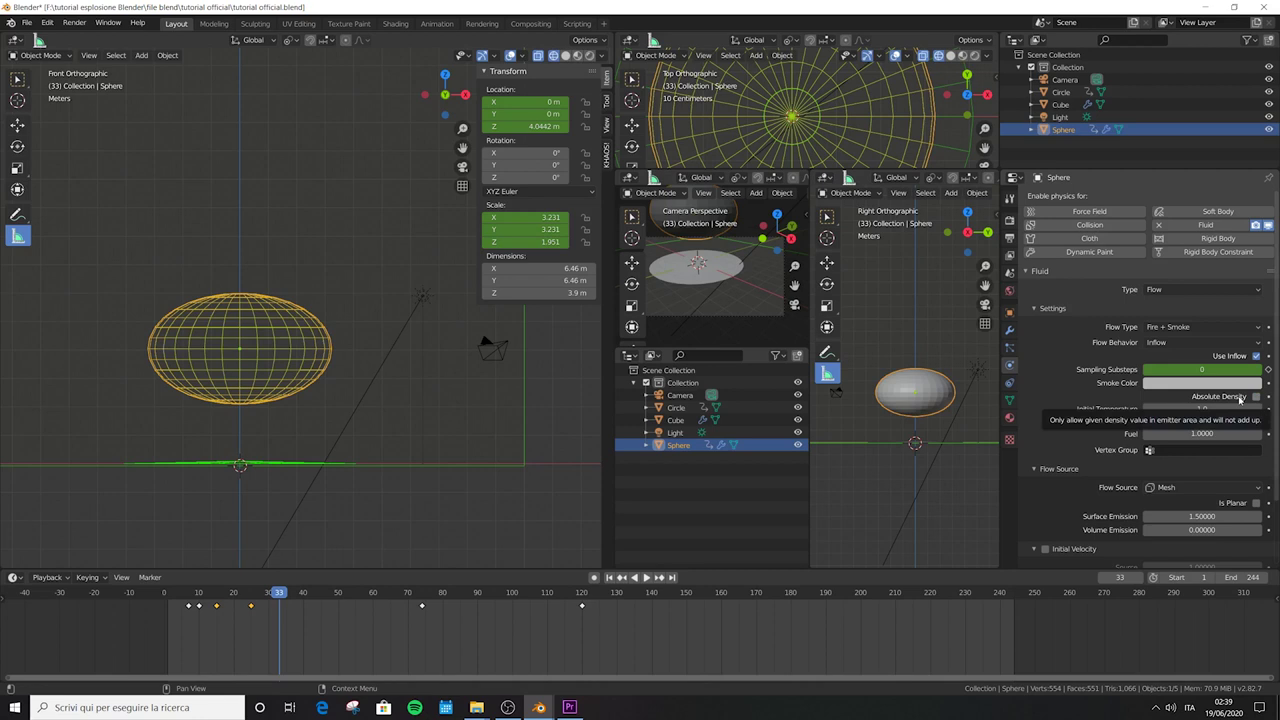
pyautogui.scroll(-3, 1066, 428)
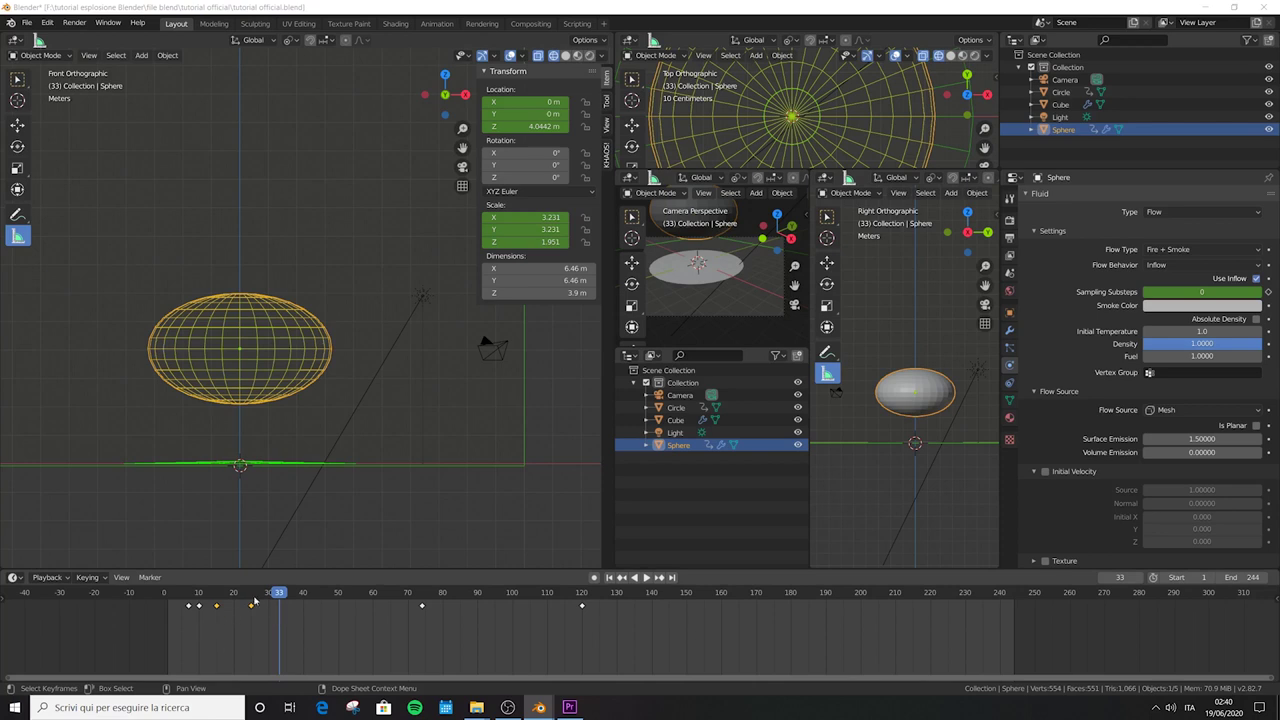
pyautogui.moveTo(253, 601); pyautogui.dragTo(228, 597)
pyautogui.press('Left')
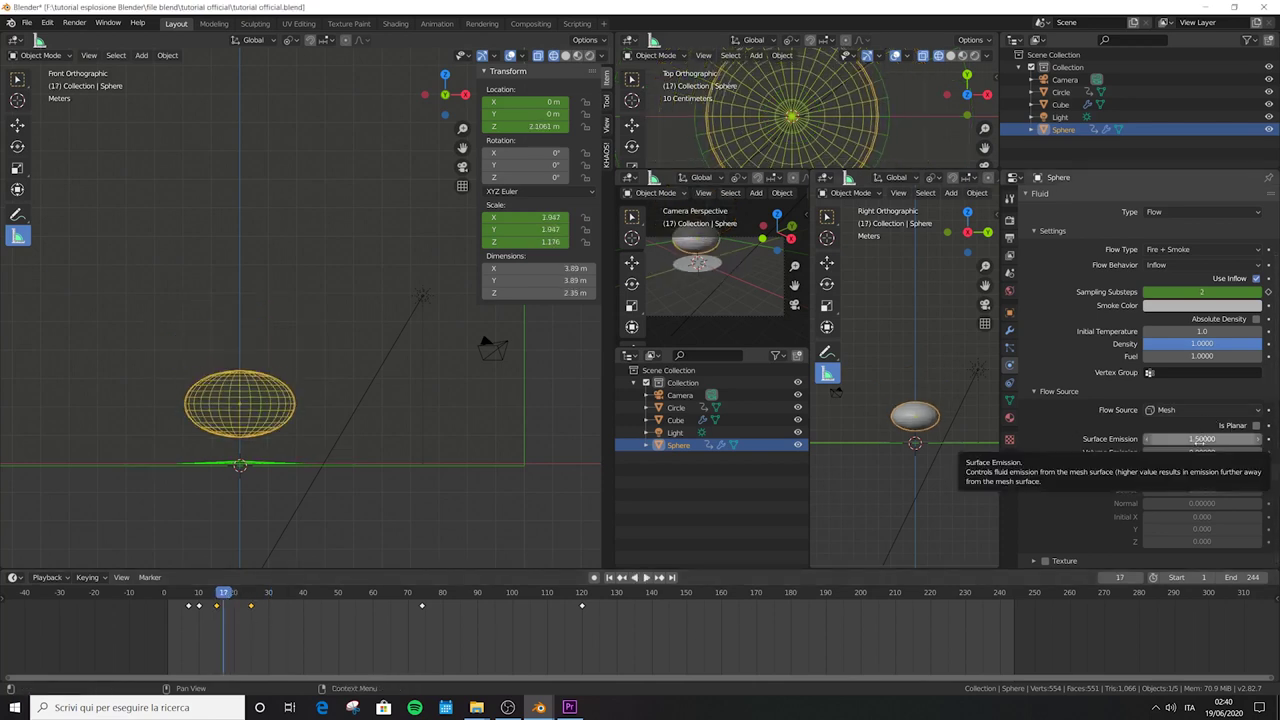
pyautogui.press('i')
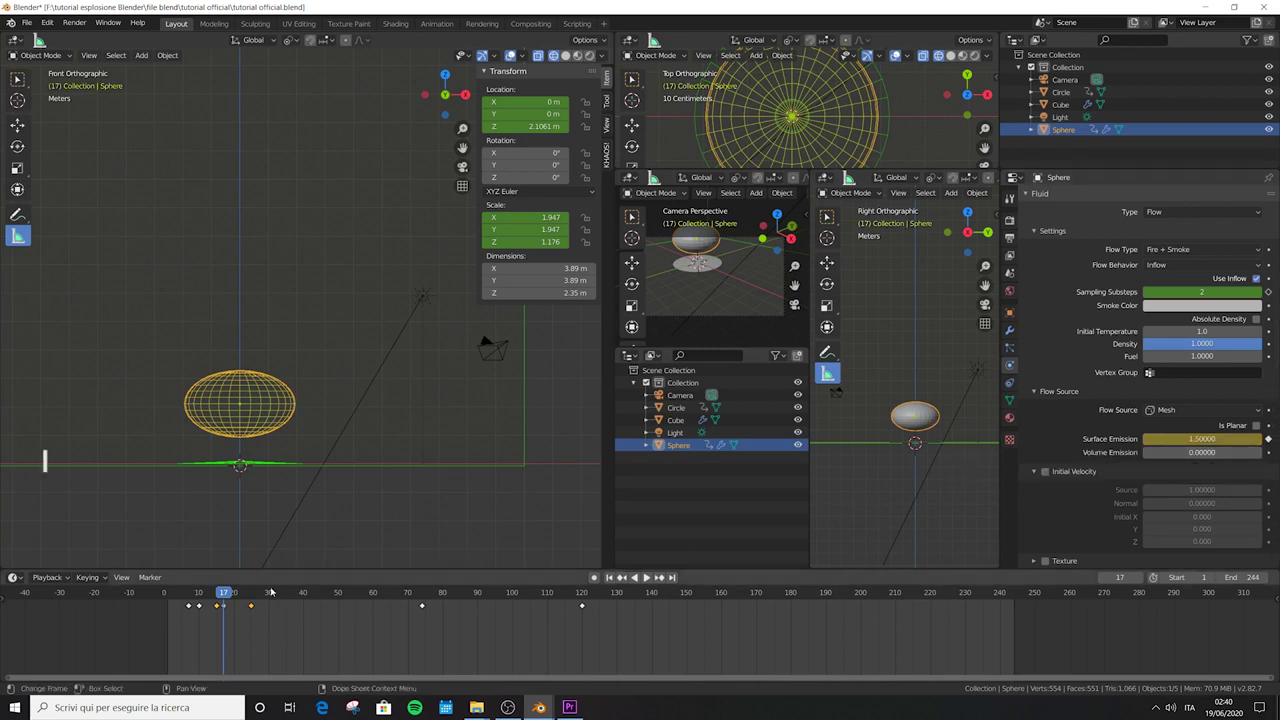
# - Set the sphere's Surface Emission to 0 and keyframe it at frame 25
pyautogui.press('Up')
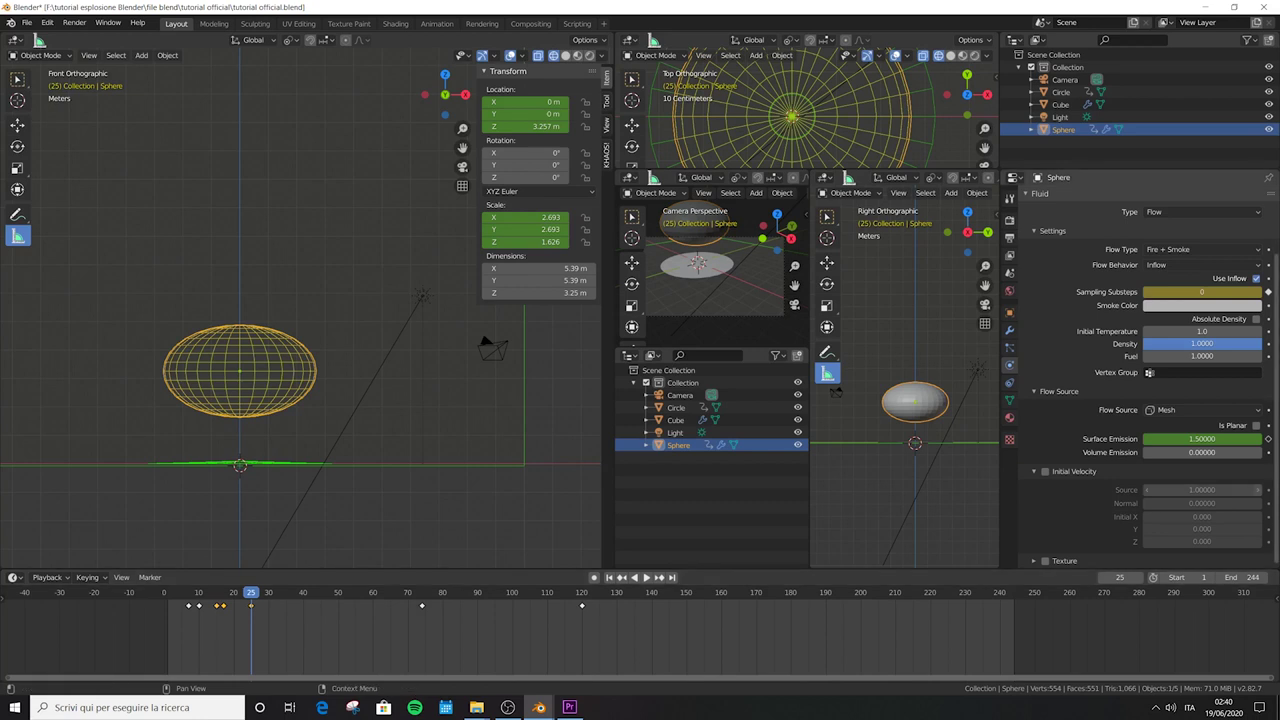
pyautogui.click(1210, 439)
pyautogui.write('0')
pyautogui.press('Return')
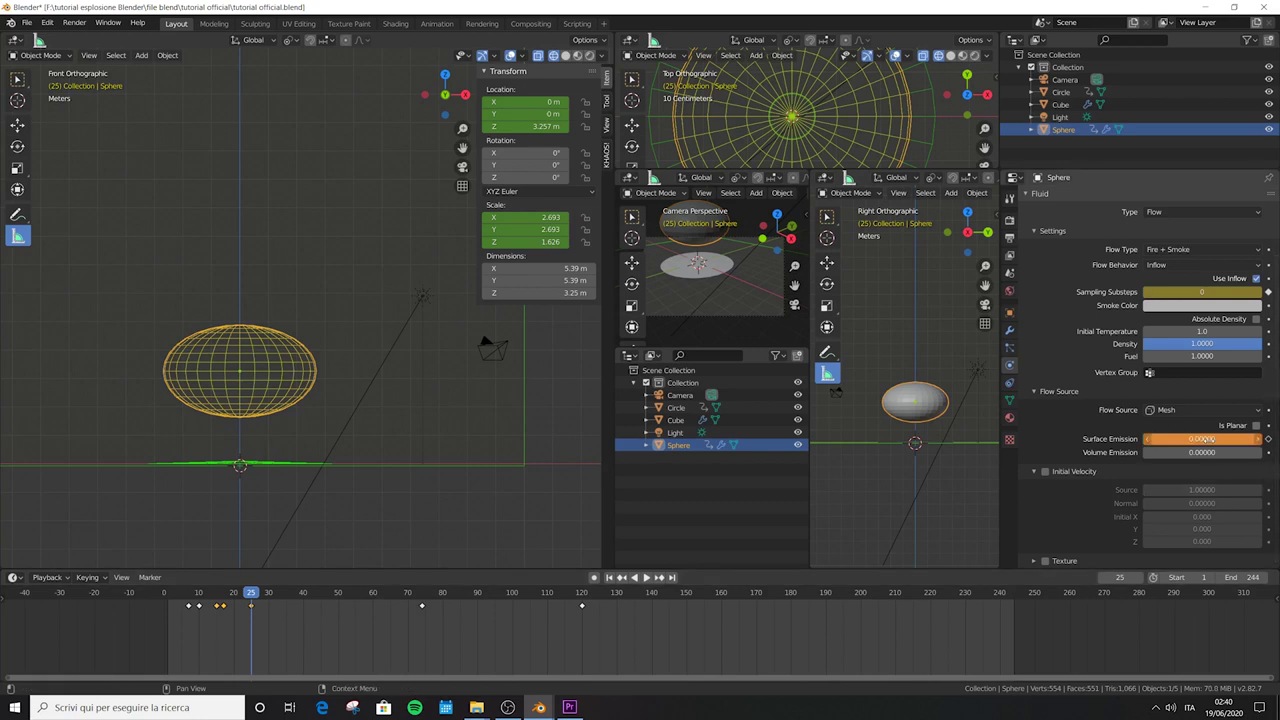
pyautogui.press('i')
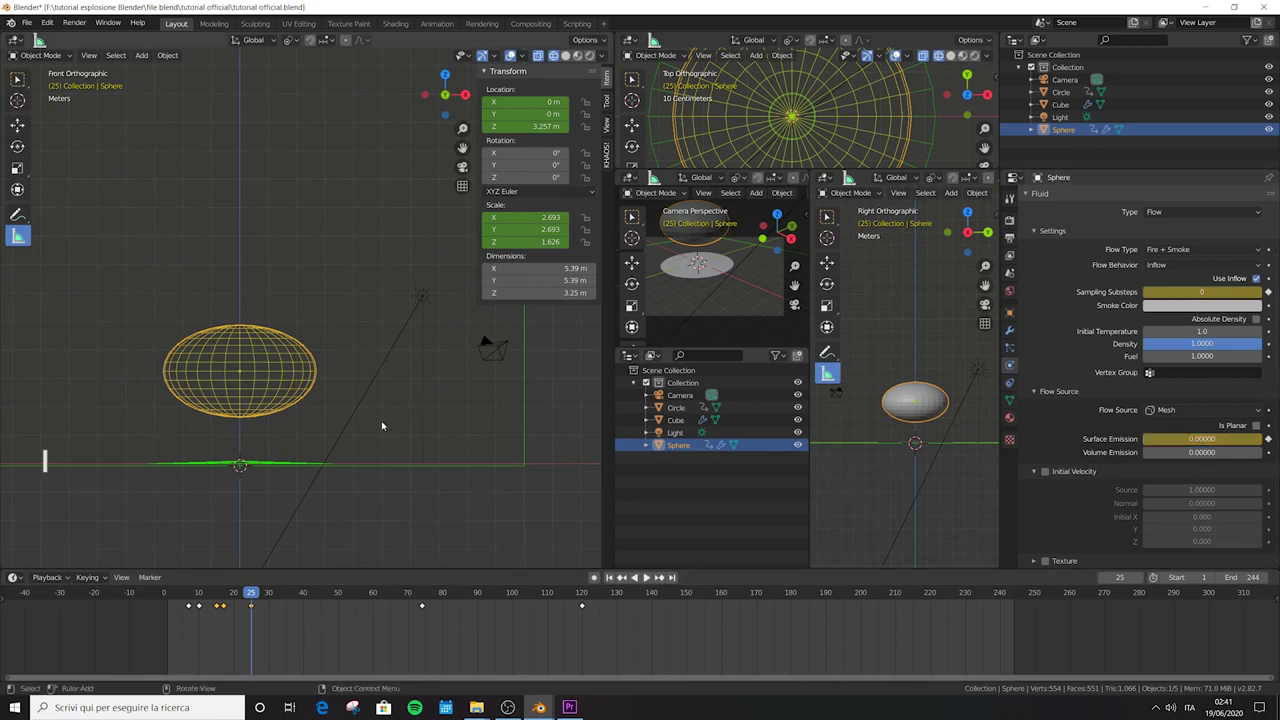
pyautogui.moveTo(251, 593)
pyautogui.mouseDown()
pyautogui.moveTo(189, 593)
pyautogui.moveTo(309, 593)
pyautogui.moveTo(190, 605)
pyautogui.moveTo(258, 593)
pyautogui.mouseUp()
# - Enable Initial Velocity on the sphere's flow and set its Source value to 6
pyautogui.click(1045, 471)
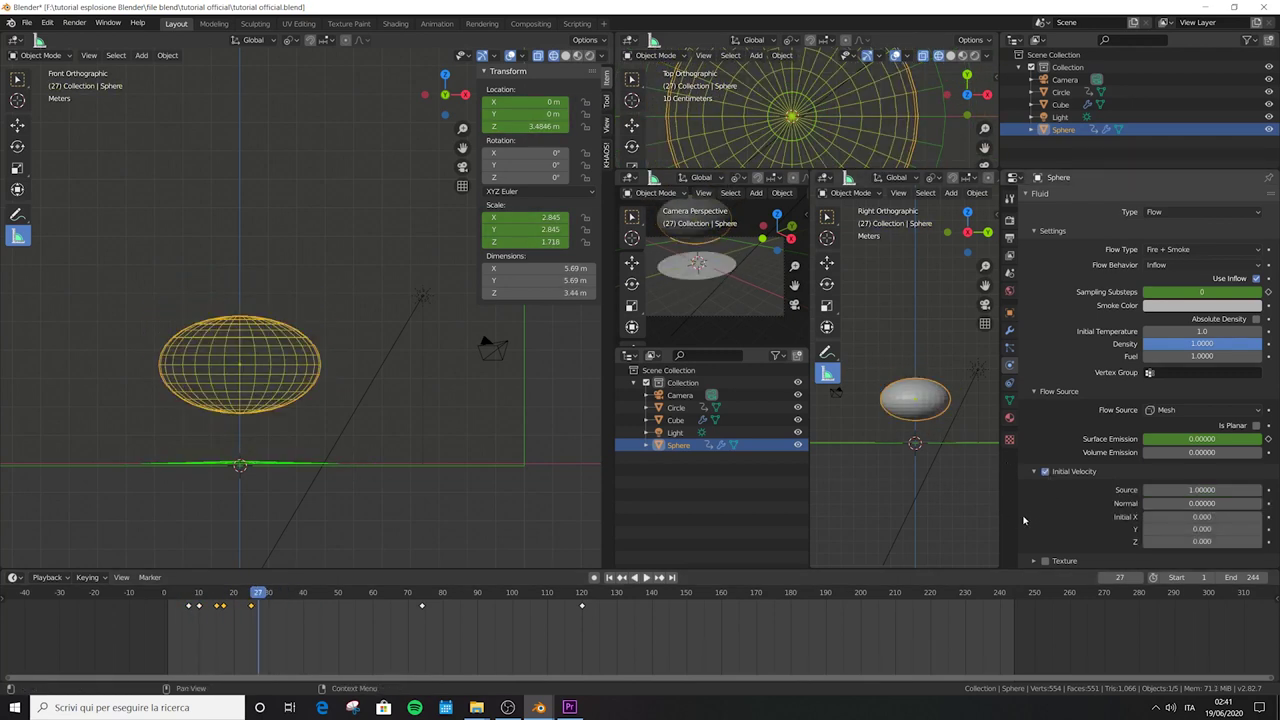
pyautogui.click(1210, 490)
pyautogui.write('6')
pyautogui.press('Return')
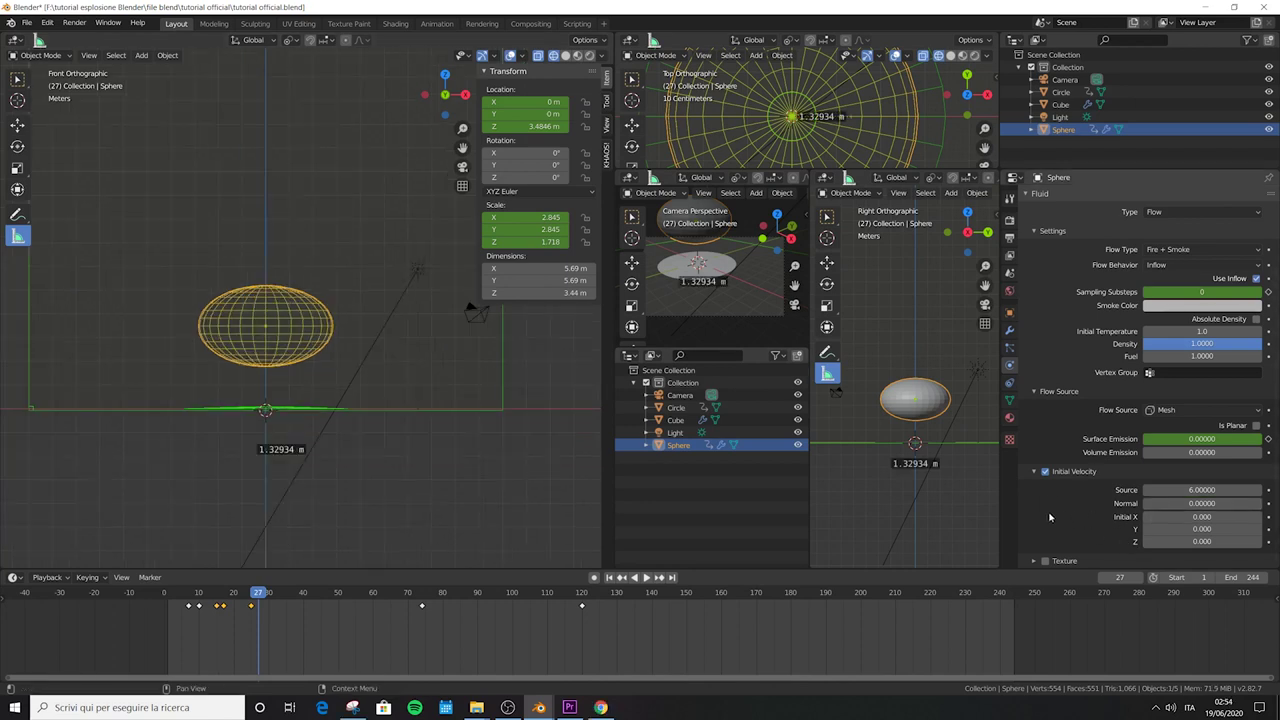
# - Give the flat circle Fluid physics of type Flow and set its Flow Behavior to Inflow
pyautogui.moveTo(471, 486); pyautogui.dragTo(343, 406, button='middle')
pyautogui.click(318, 424)
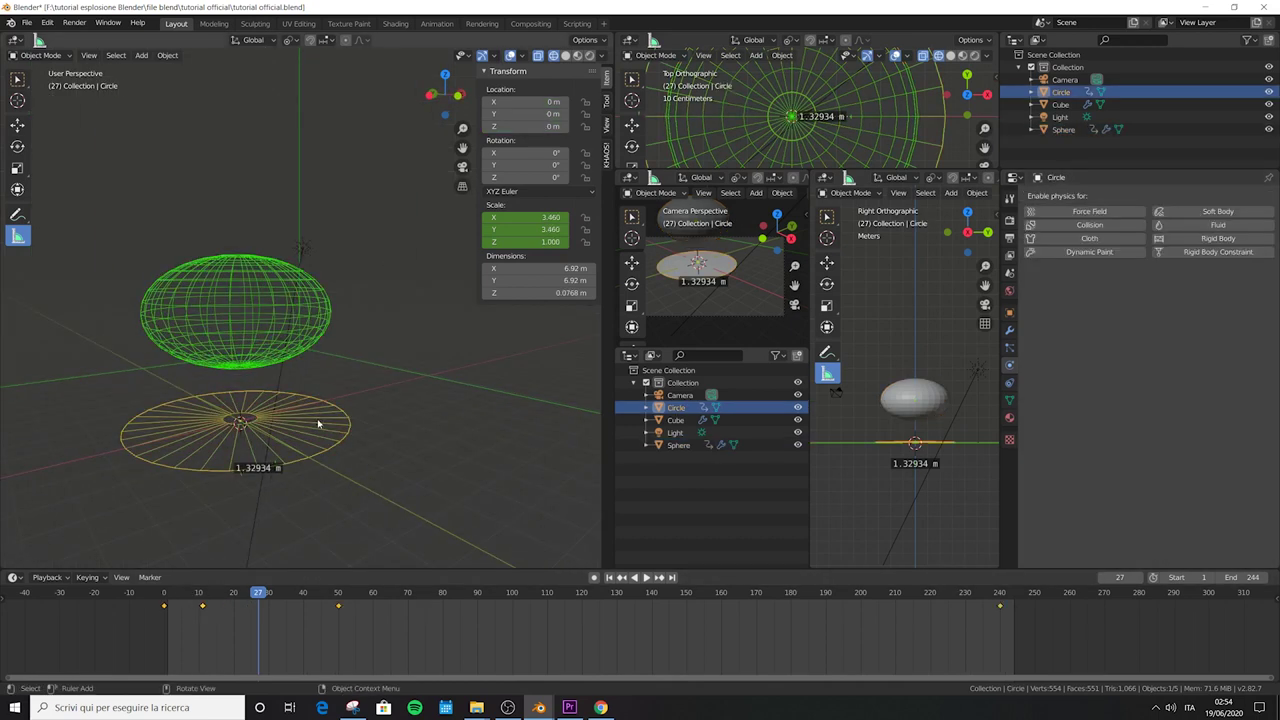
pyautogui.click(1208, 225)
pyautogui.click(1195, 289)
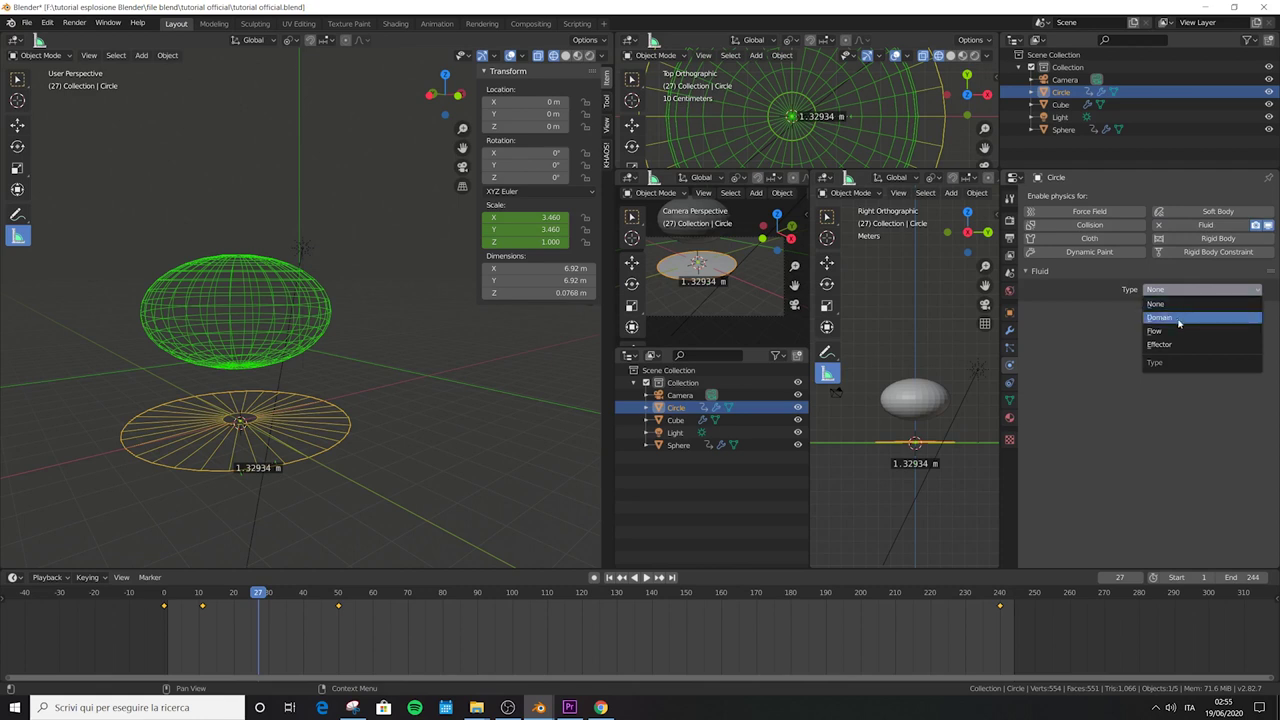
pyautogui.click(1175, 322)
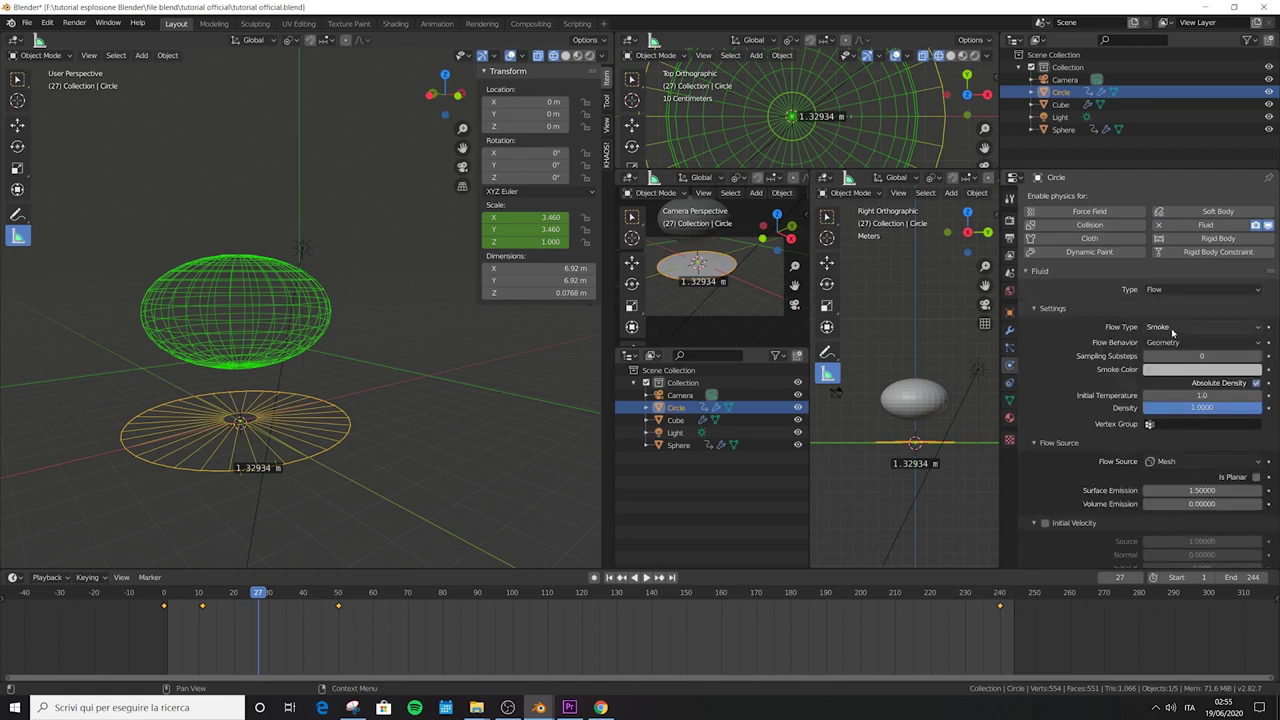
pyautogui.click(1177, 344)
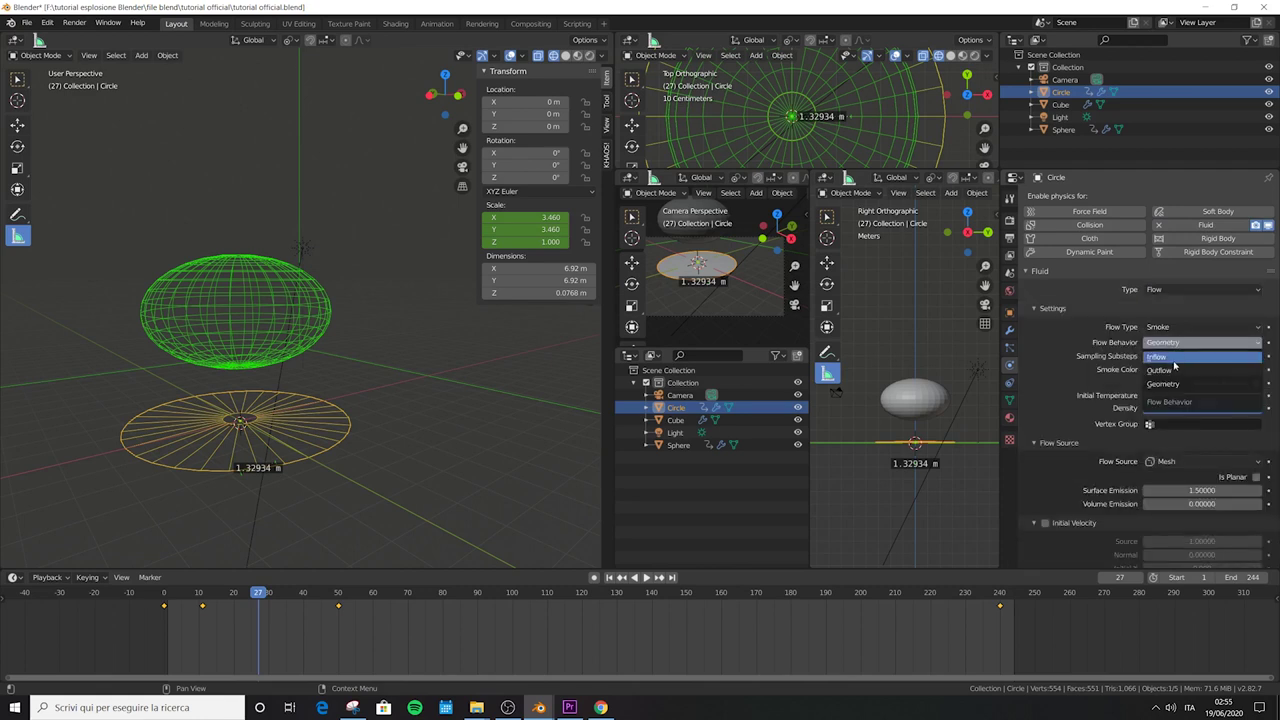
pyautogui.click(1165, 357)
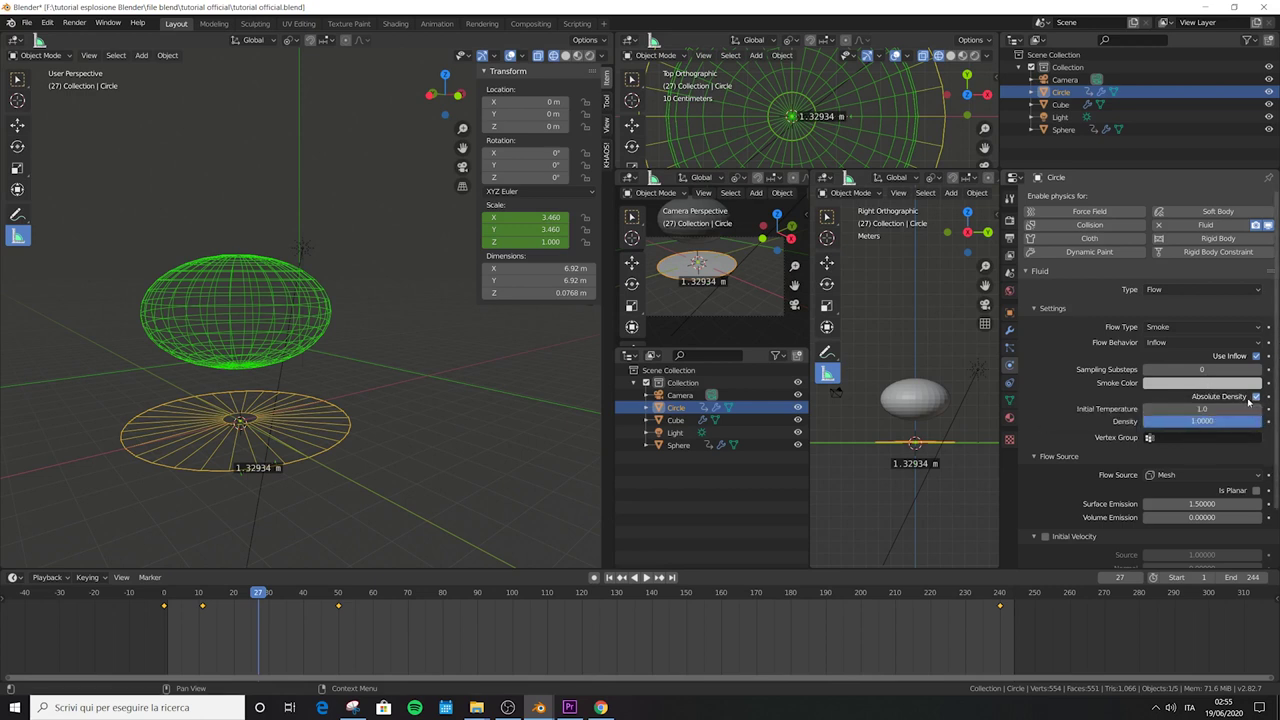
# - Set the circle's flow Initial Temperature to -2
pyautogui.click(1197, 410)
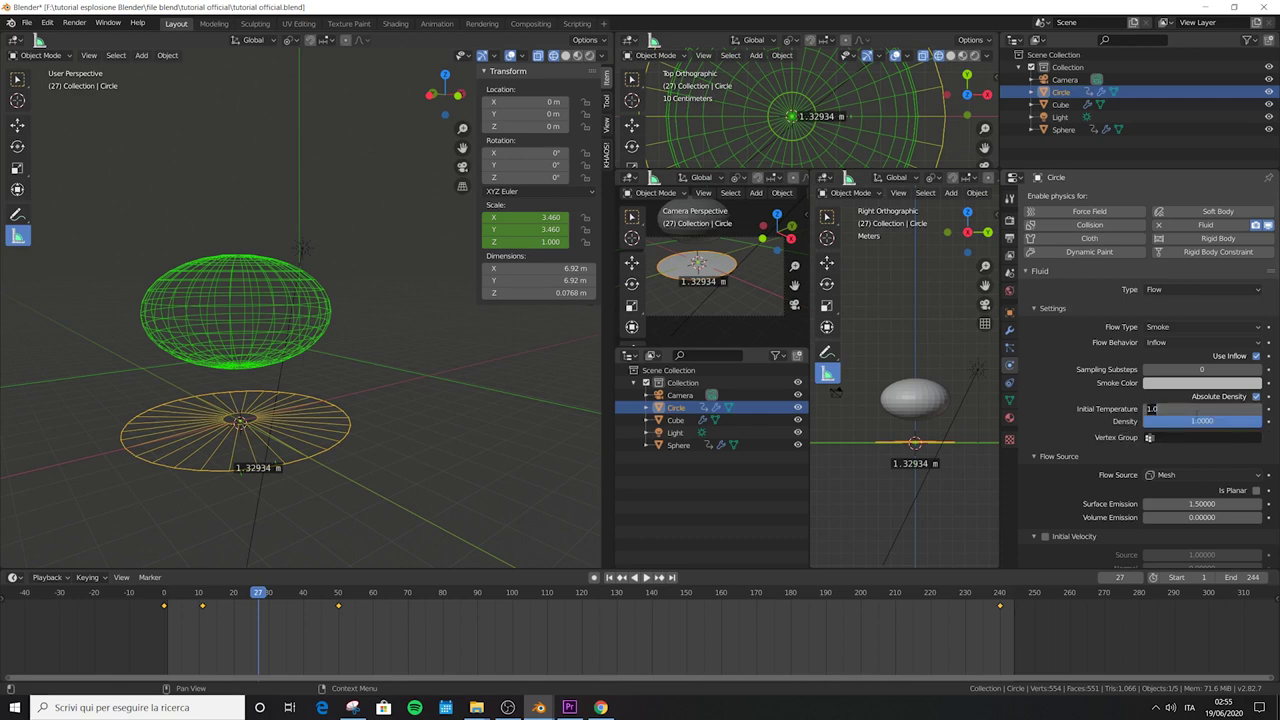
pyautogui.write('2')
pyautogui.press('Return')
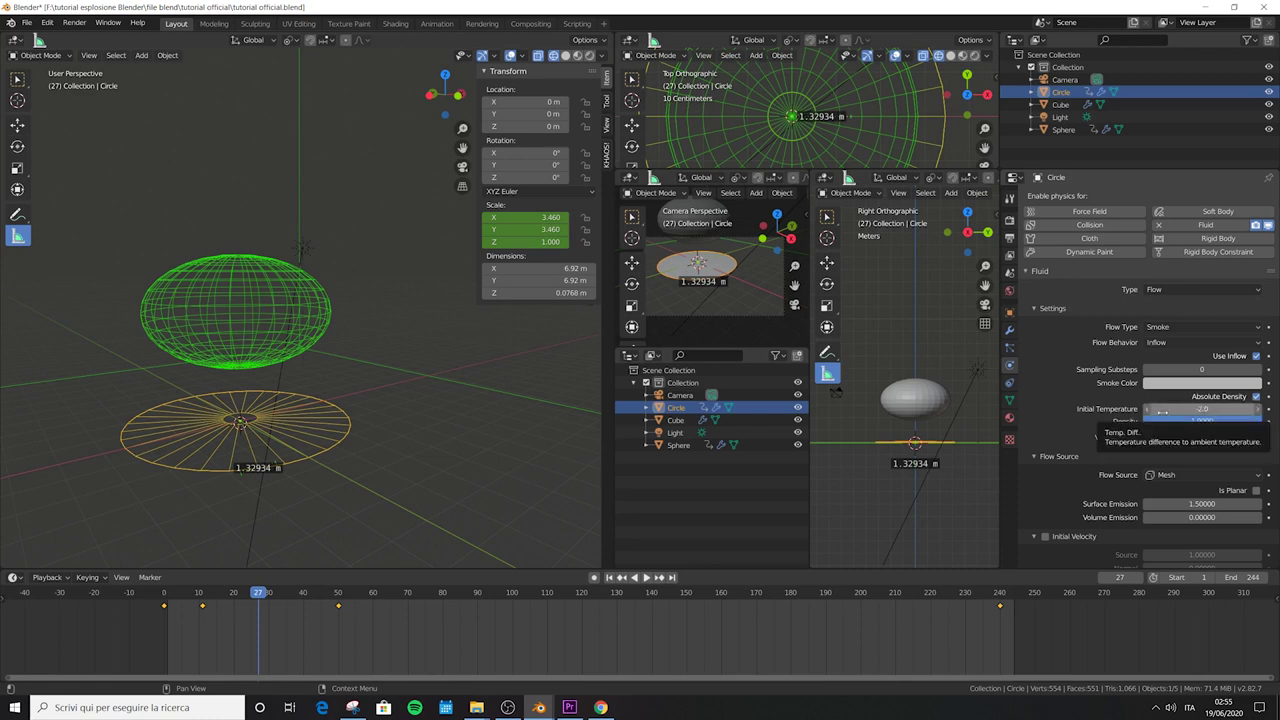
# - Enable Initial Velocity on the circle's flow, set its Source value to 0 and adjust its Normal value
pyautogui.scroll(-2, 1120, 440)
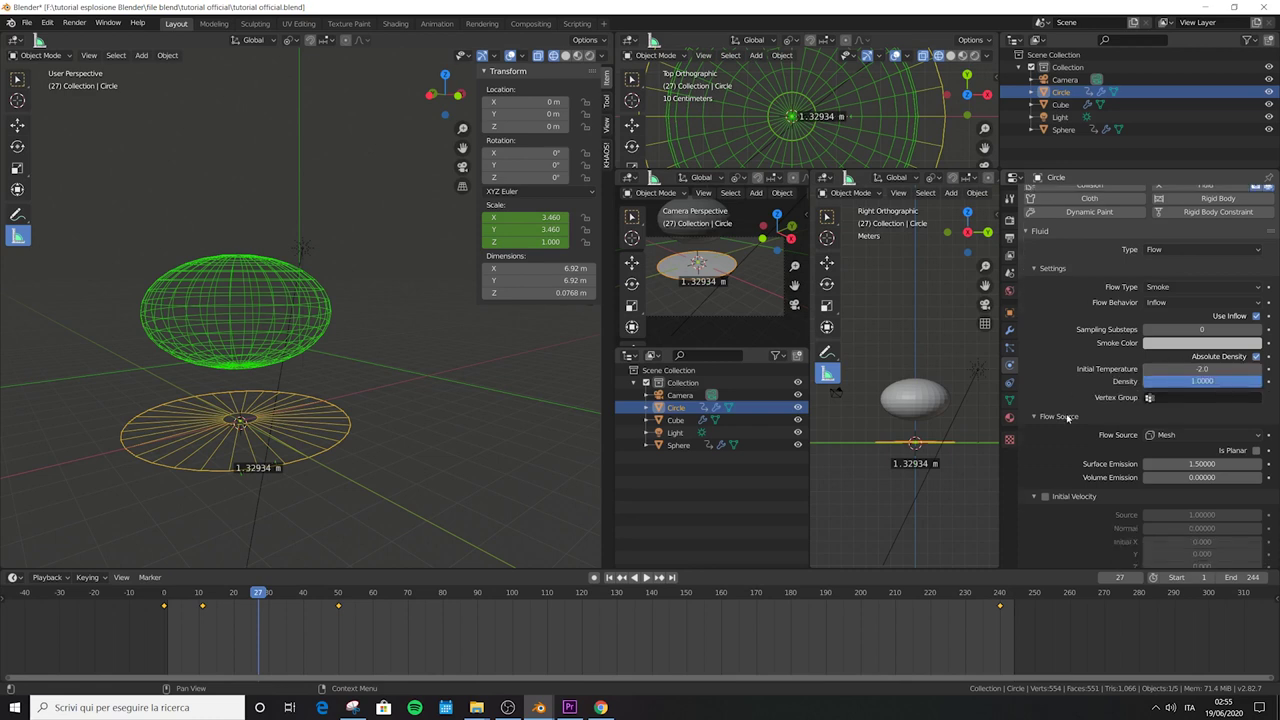
pyautogui.click(1044, 472)
pyautogui.click(1044, 472)
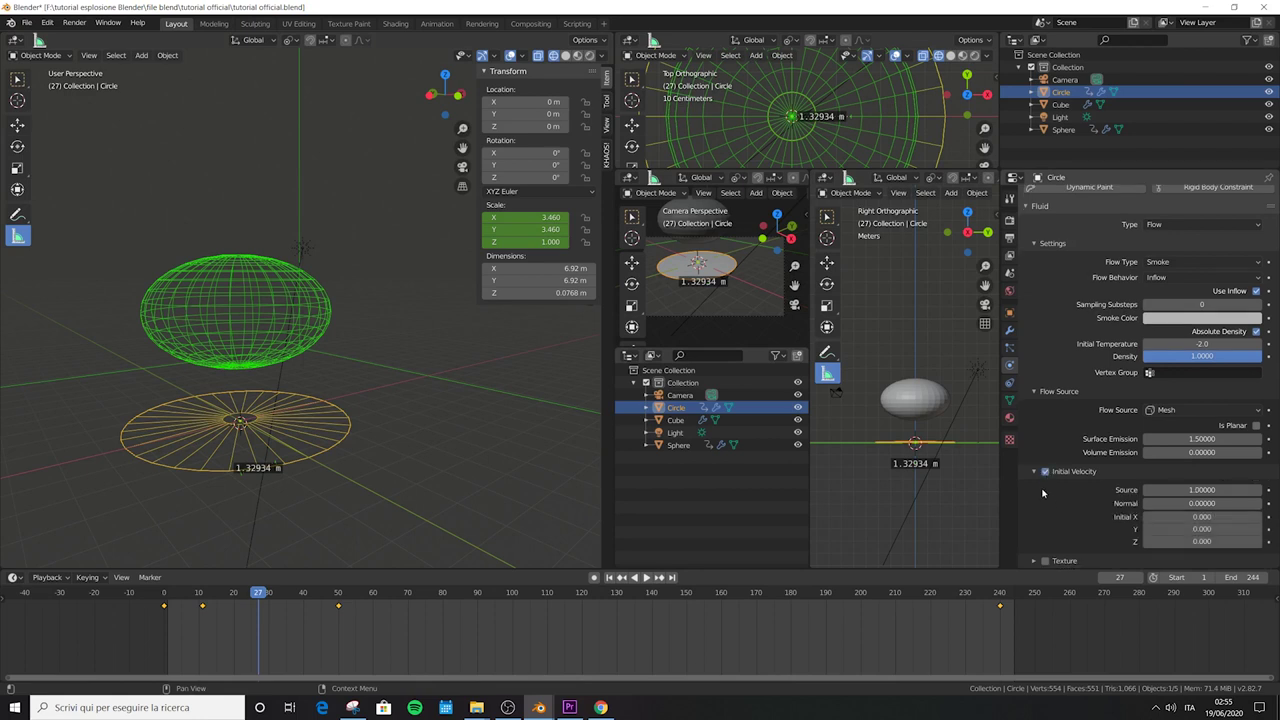
pyautogui.click(1185, 490)
pyautogui.write('1.0')
pyautogui.press('Return')
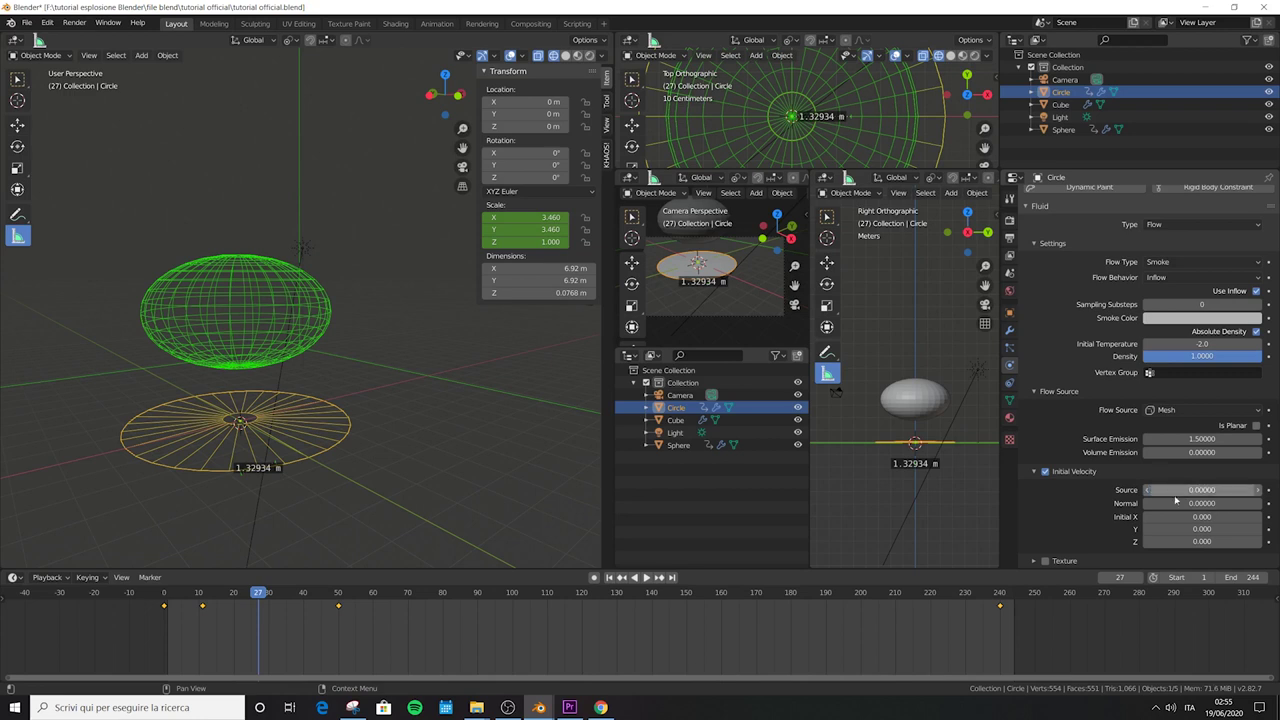
pyautogui.click(1197, 503)
pyautogui.write('0.0')
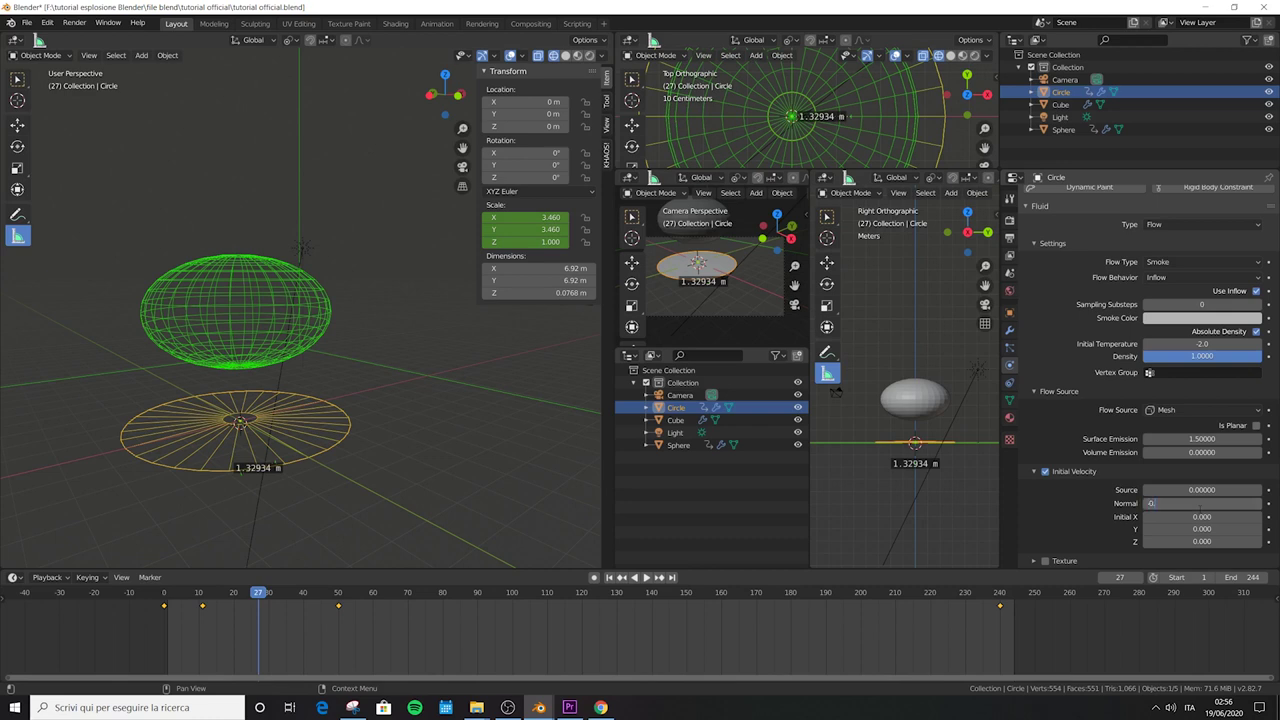
pyautogui.write('1')
pyautogui.press('Return')
pyautogui.moveTo(1181, 506); pyautogui.dragTo(1207, 504)
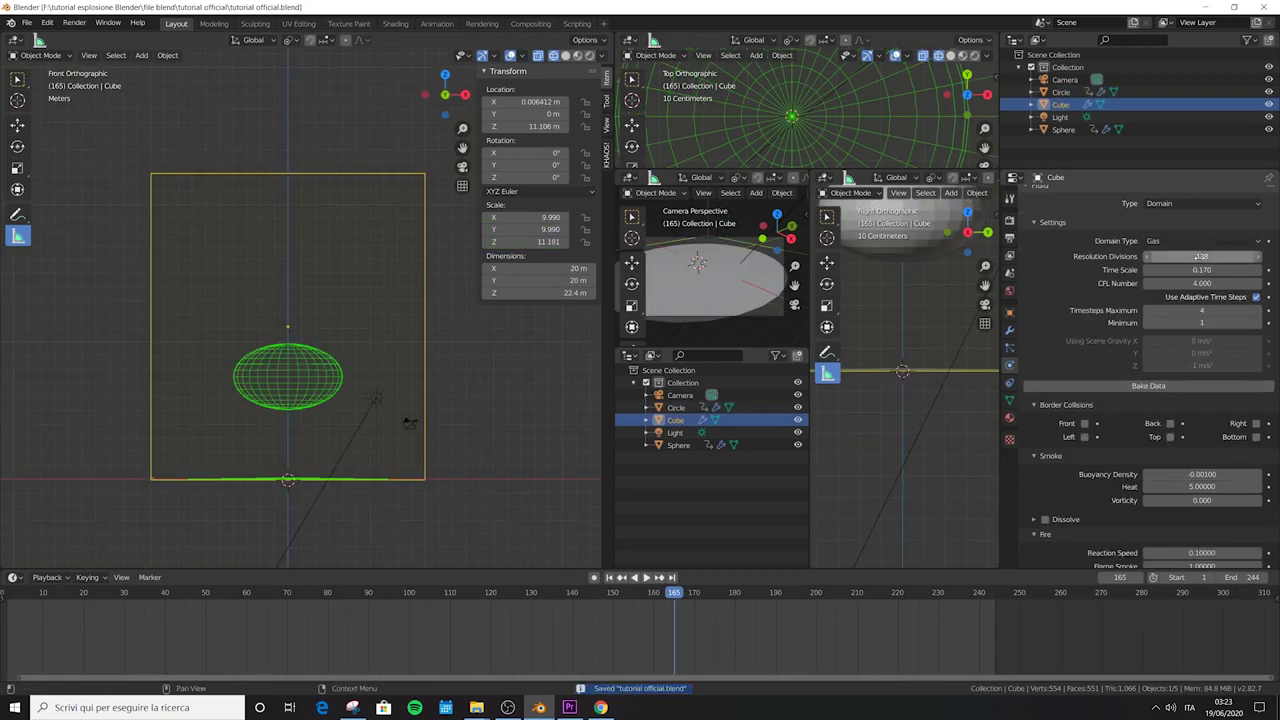
# - Set the cube gas domain's Resolution Divisions to 256
pyautogui.doubleClick(1200, 256)
pyautogui.write('1286')
pyautogui.press('Return')
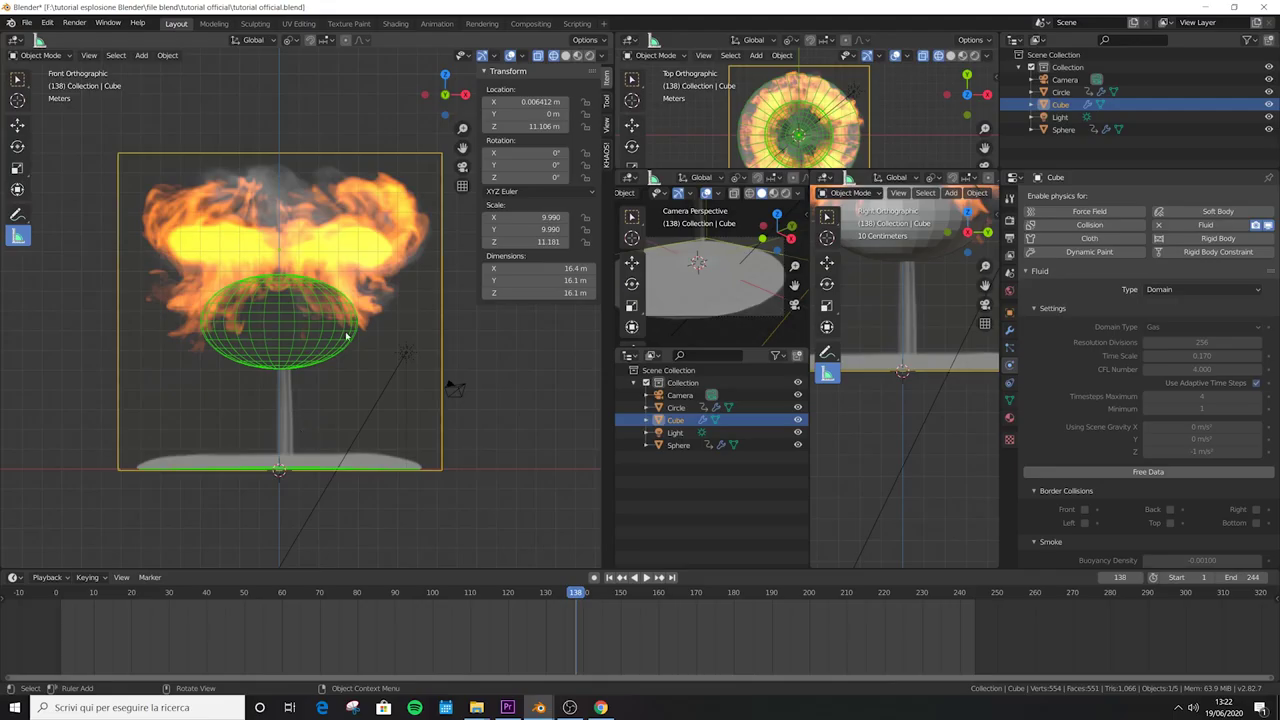
# - Set the render output file format to FFmpeg video with an MPEG-4 container
pyautogui.moveTo(349, 334); pyautogui.dragTo(340, 308, button='middle')
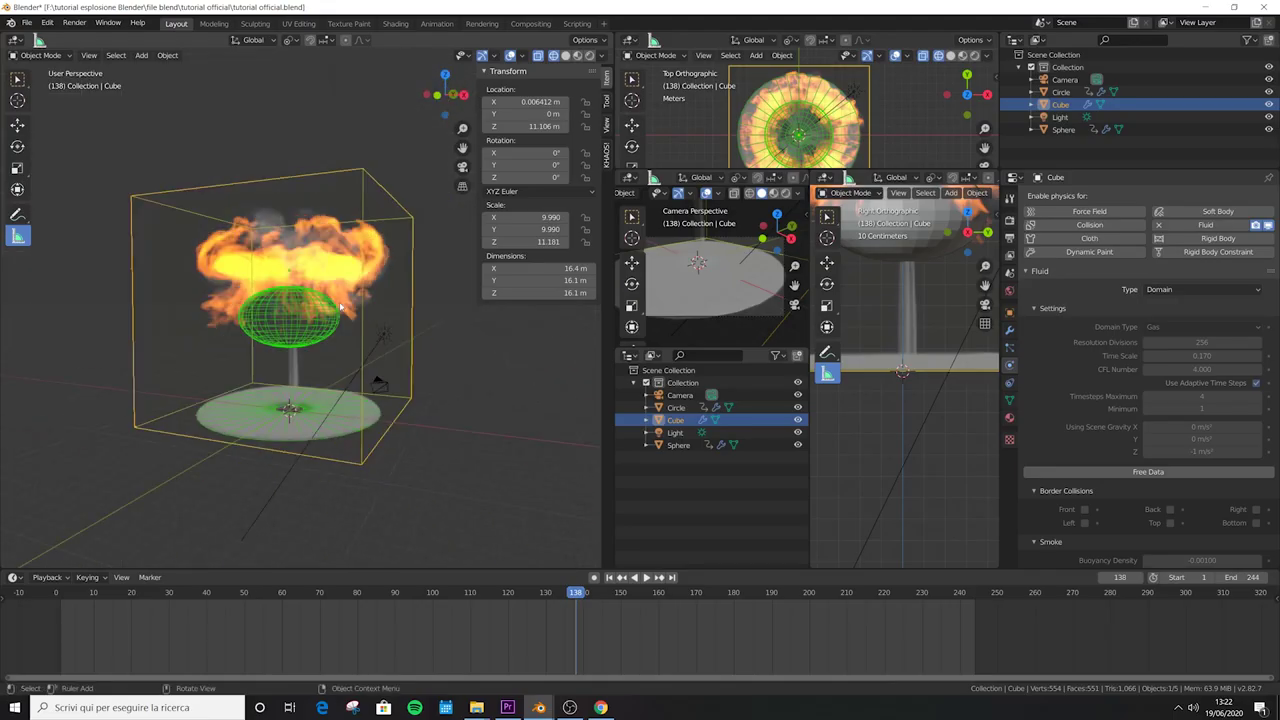
pyautogui.press('KP_1')
pyautogui.click(1008, 239)
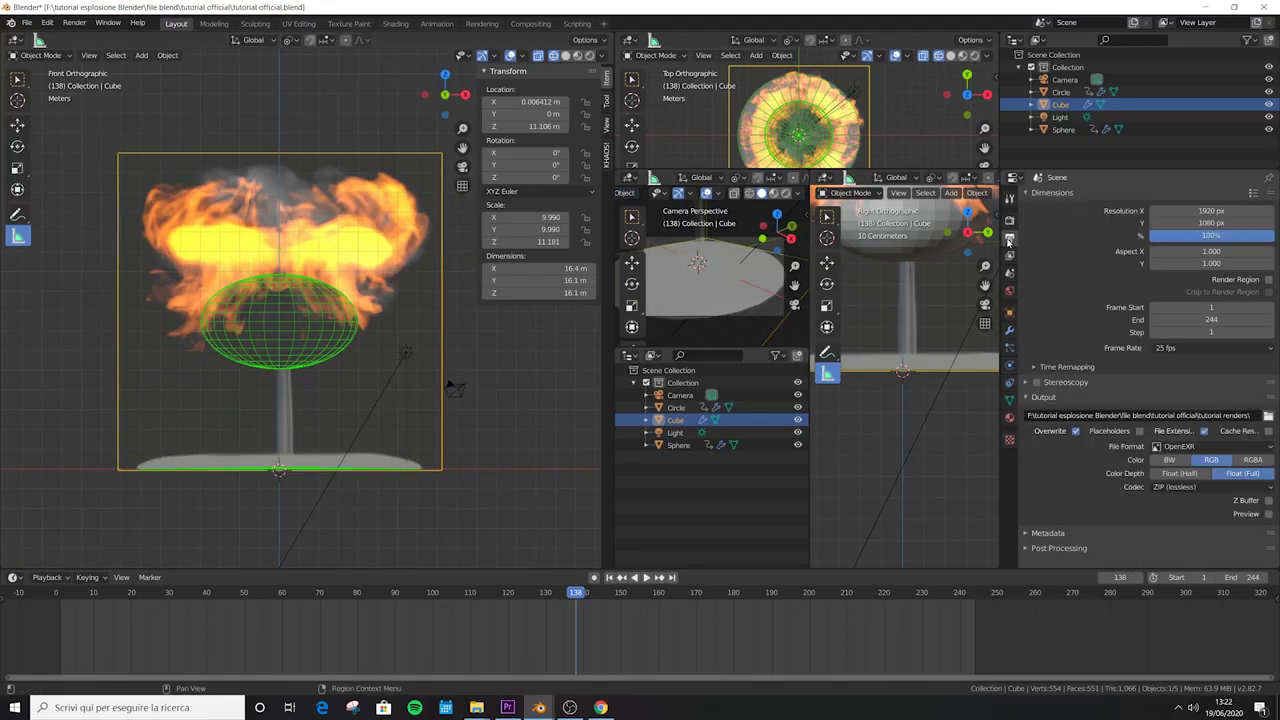
pyautogui.click(1207, 447)
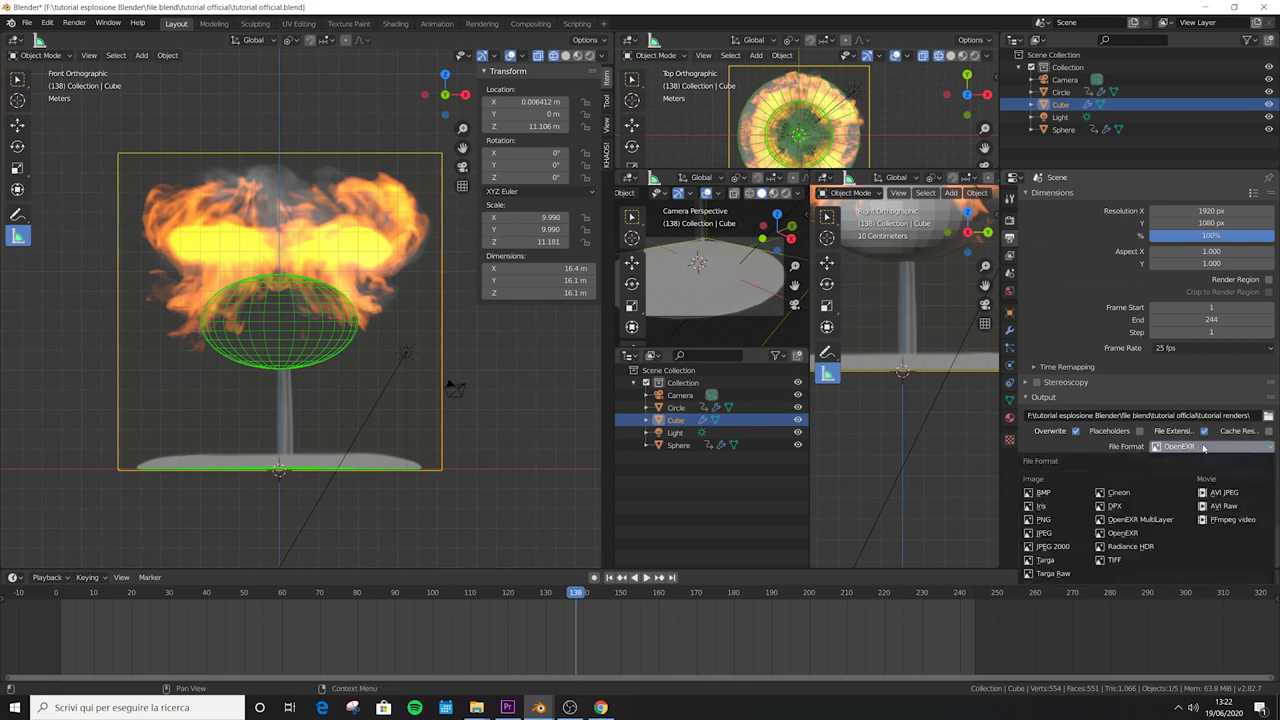
pyautogui.click(1223, 518)
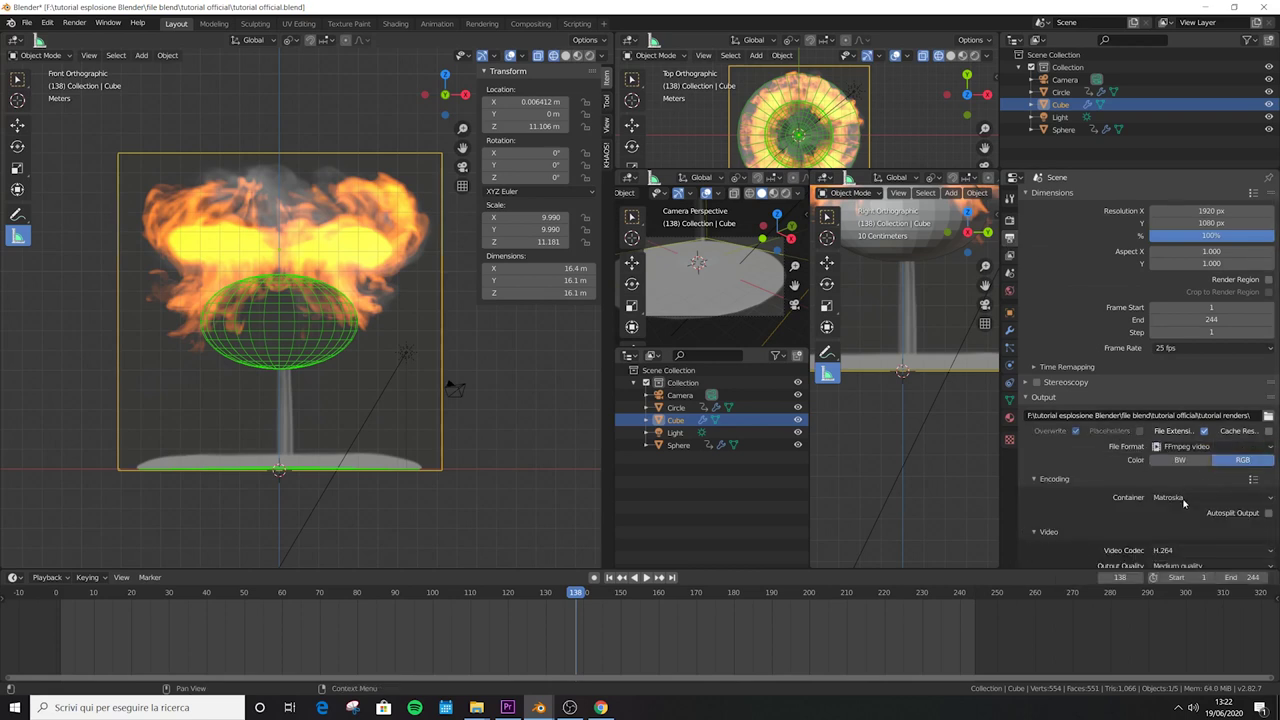
pyautogui.click(1184, 503)
pyautogui.click(1185, 540)
pyautogui.scroll(-3, 1141, 500)
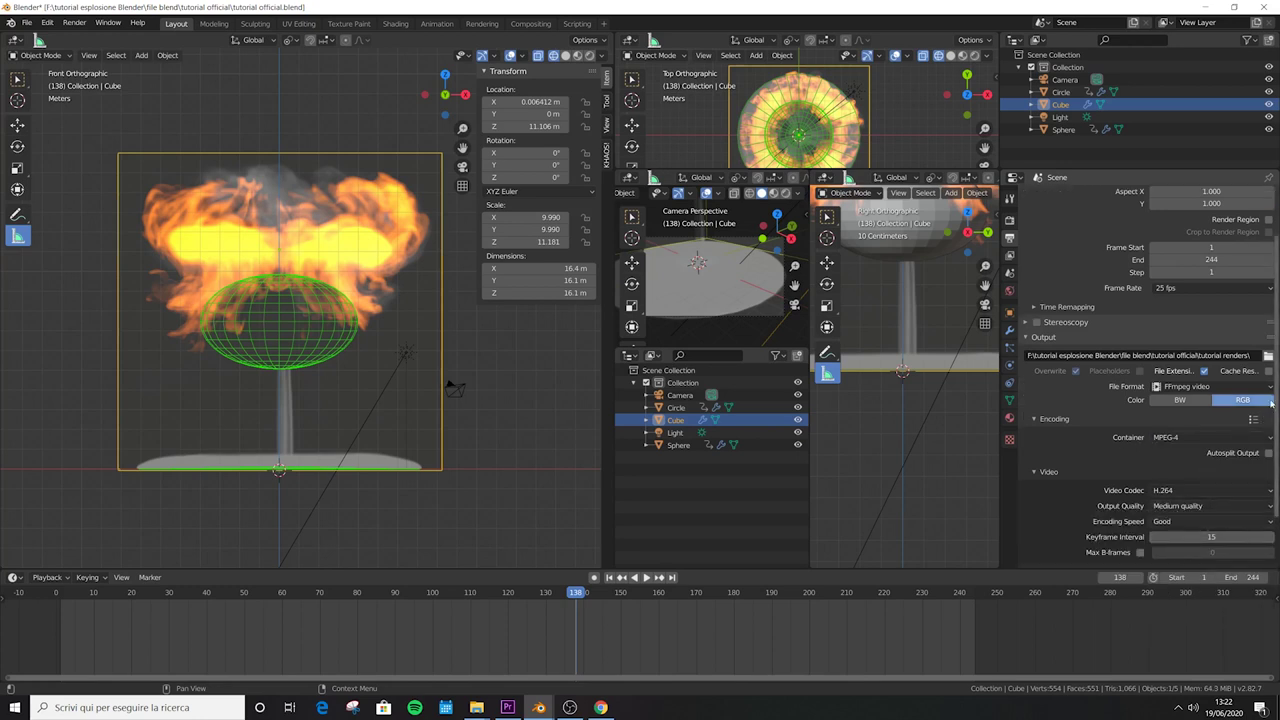
# - Name the output file "preview 3" in the tutorial renders folder and run a Viewport Render Animation from the front view
pyautogui.click(1268, 355)
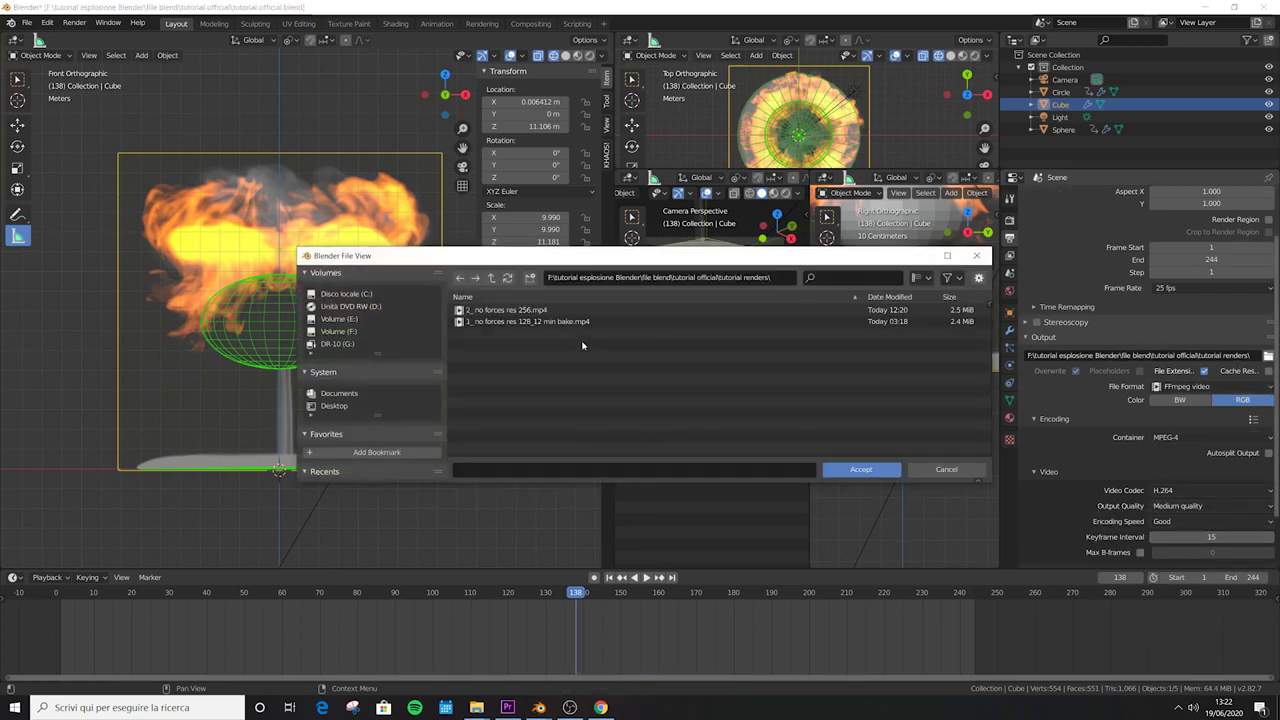
pyautogui.click(642, 470)
pyautogui.write('prevue')
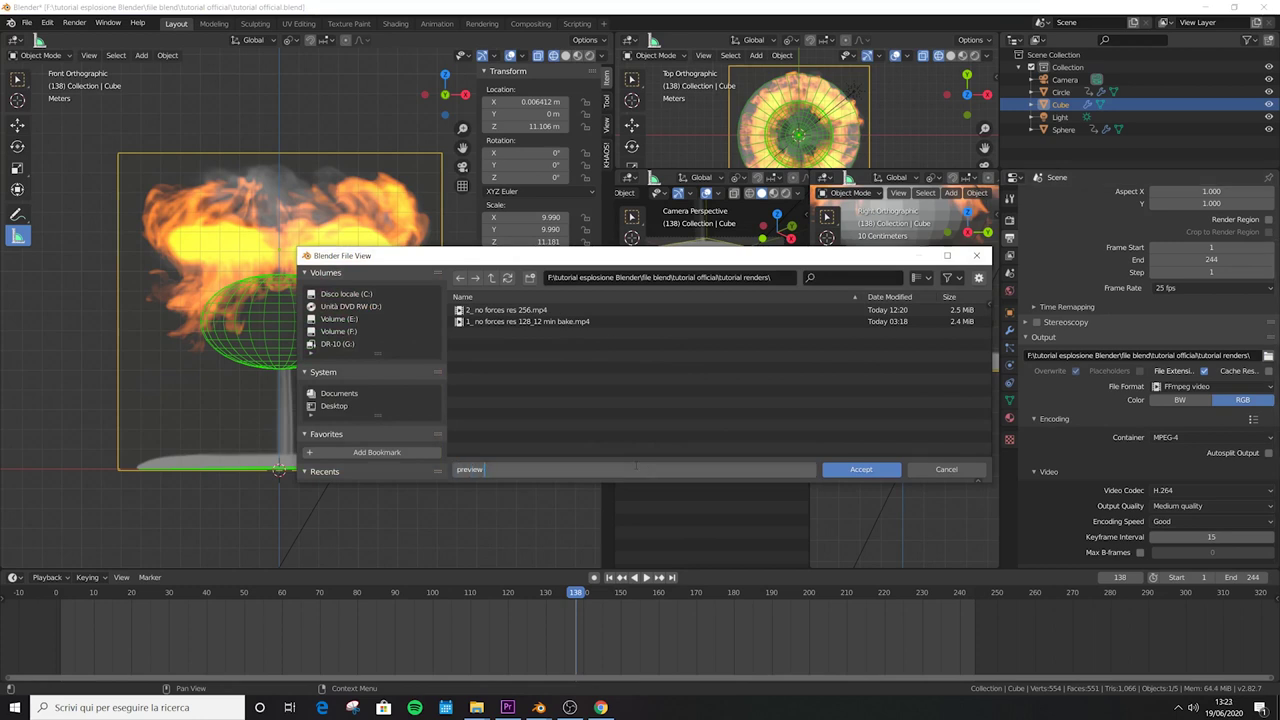
pyautogui.press('Return')
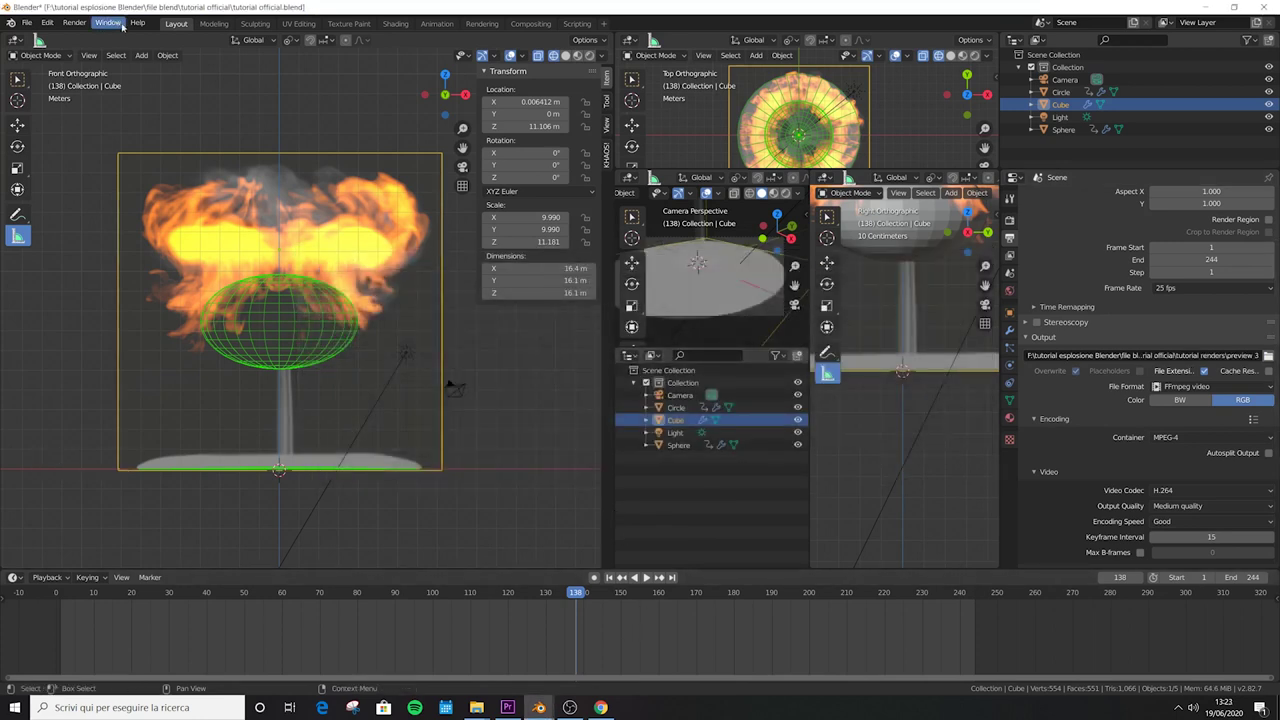
pyautogui.click(89, 55)
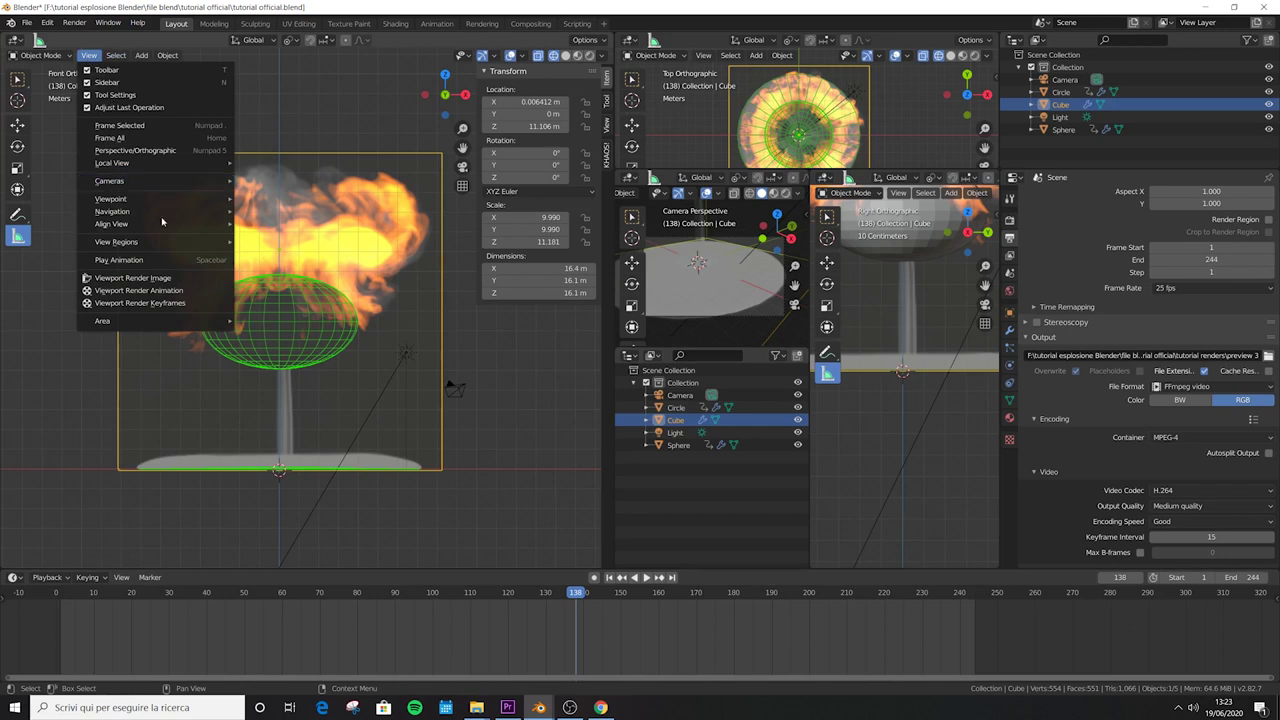
pyautogui.click(180, 291)
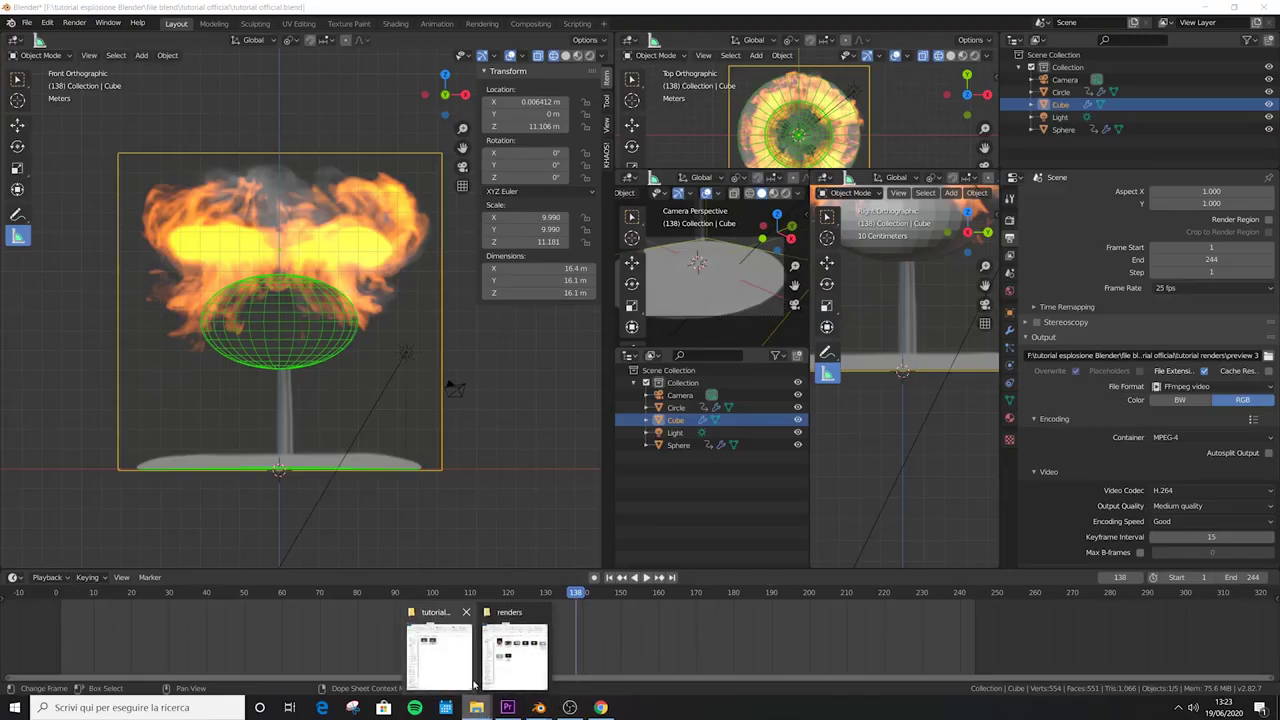
# - Switch to the tutorial renders folder in File Explorer, play the video "2_ no forces res 256" and toggle its AutoPlay option
pyautogui.click(430, 650)
pyautogui.doubleClick(921, 258)
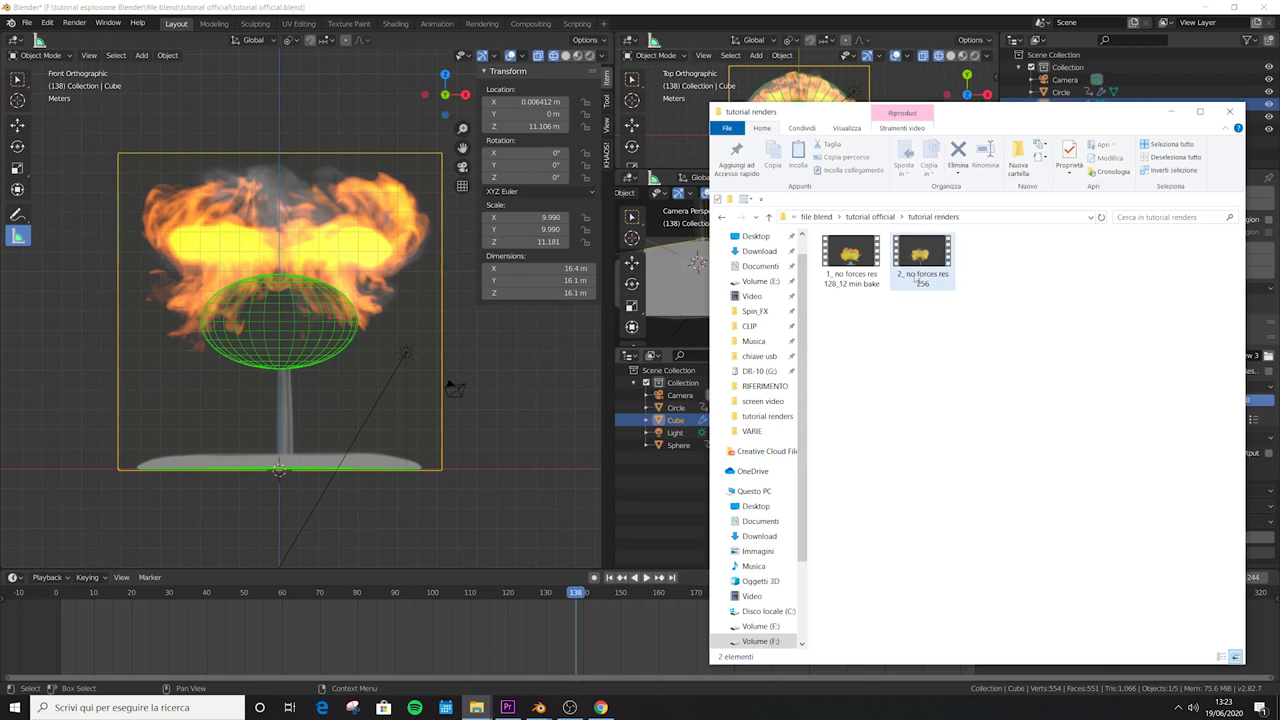
pyautogui.click(727, 629)
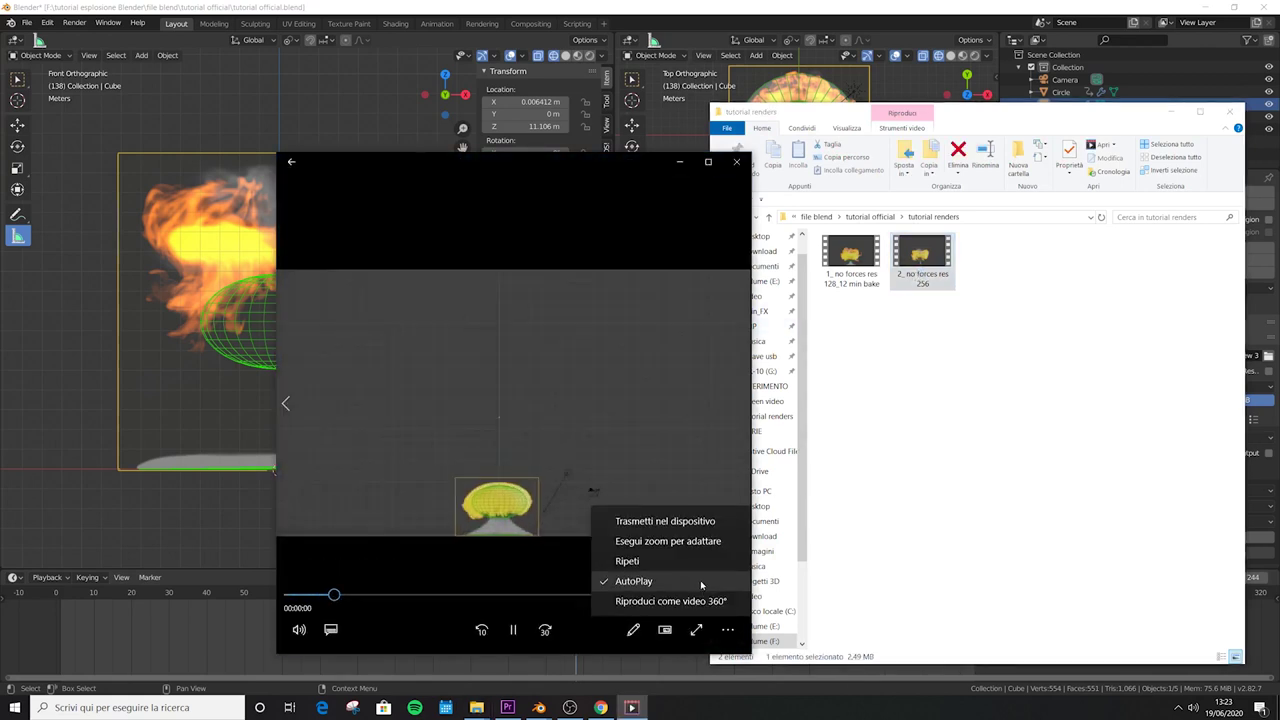
pyautogui.click(700, 580)
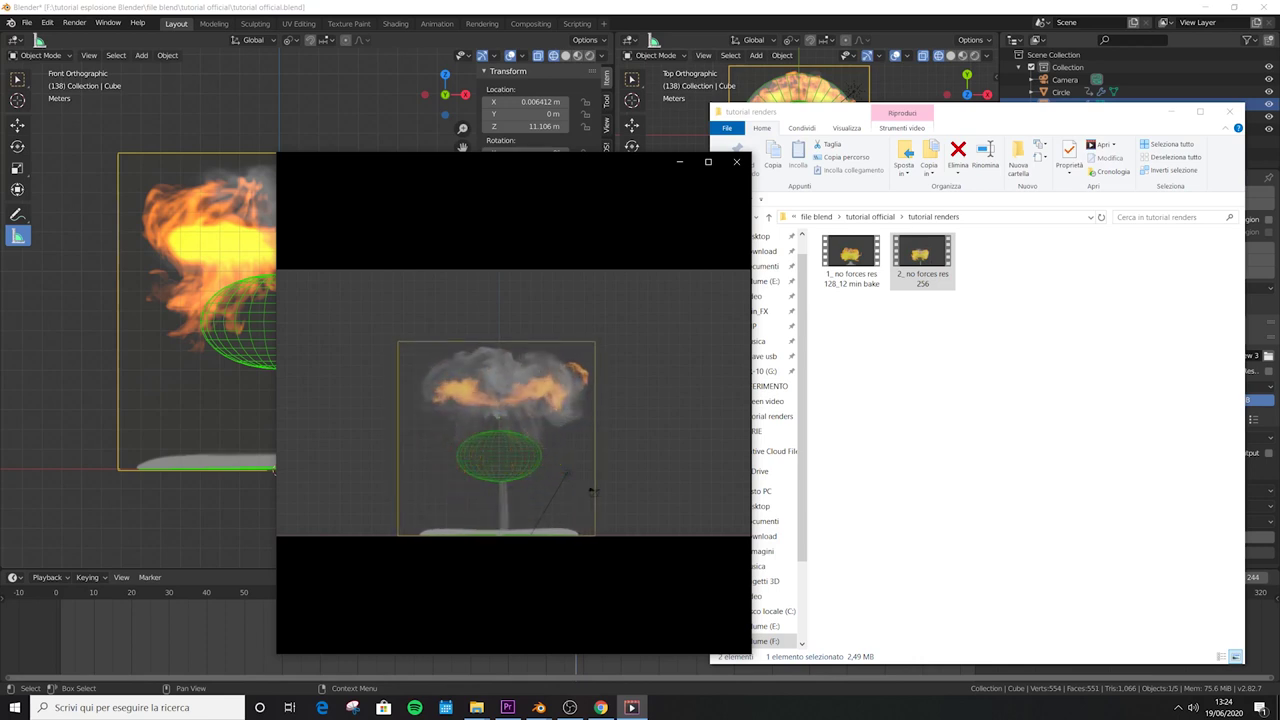
pyautogui.moveTo(501, 431)
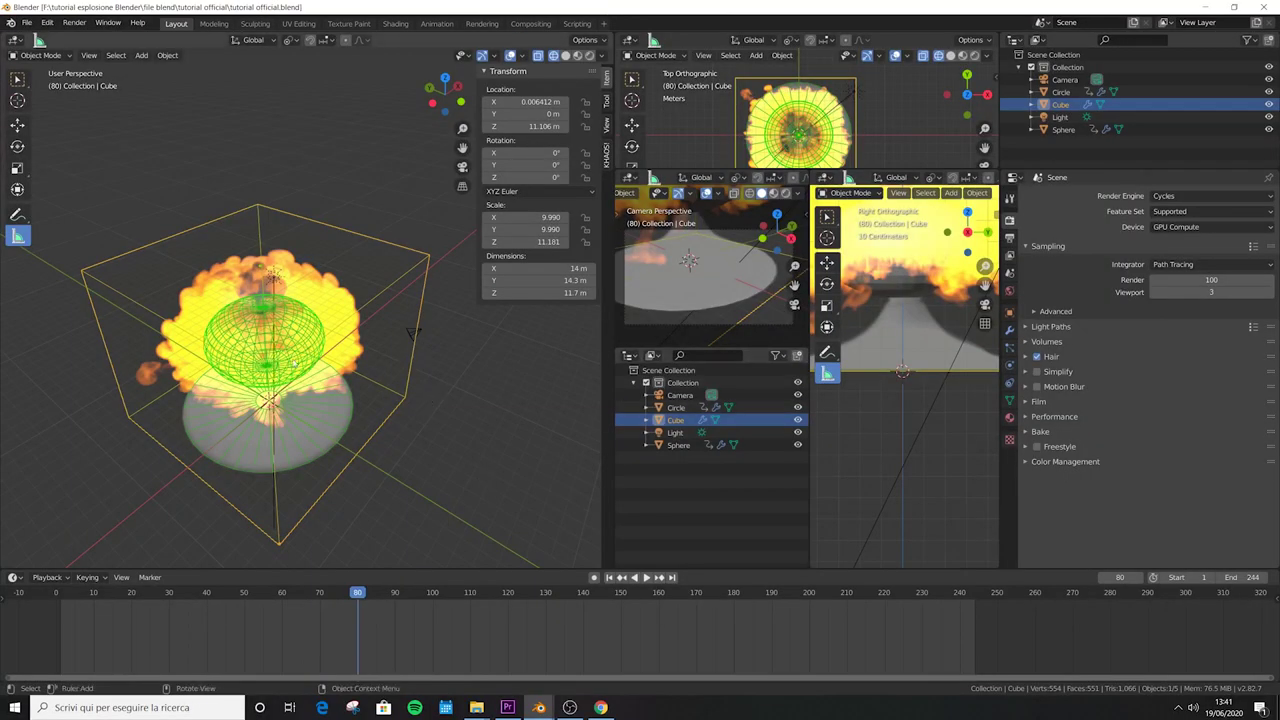
pyautogui.moveTo(334, 387); pyautogui.dragTo(400, 366, button='middle')
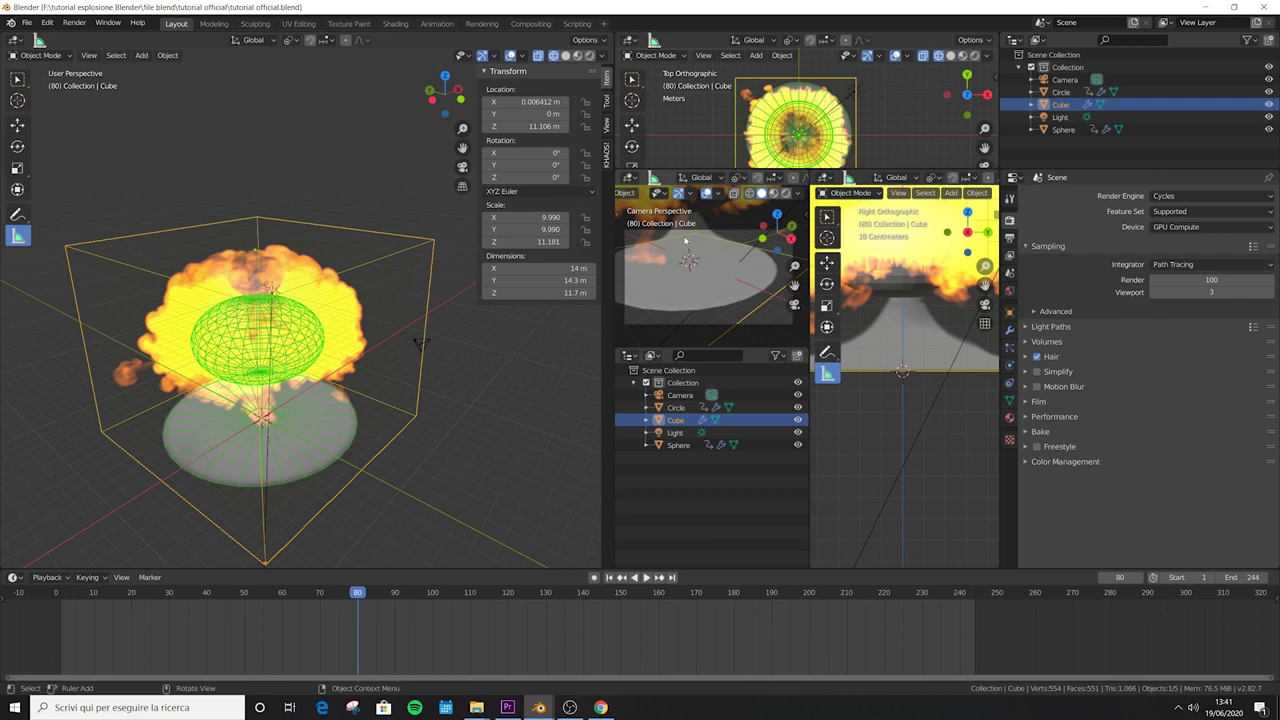
pyautogui.click(688, 194)
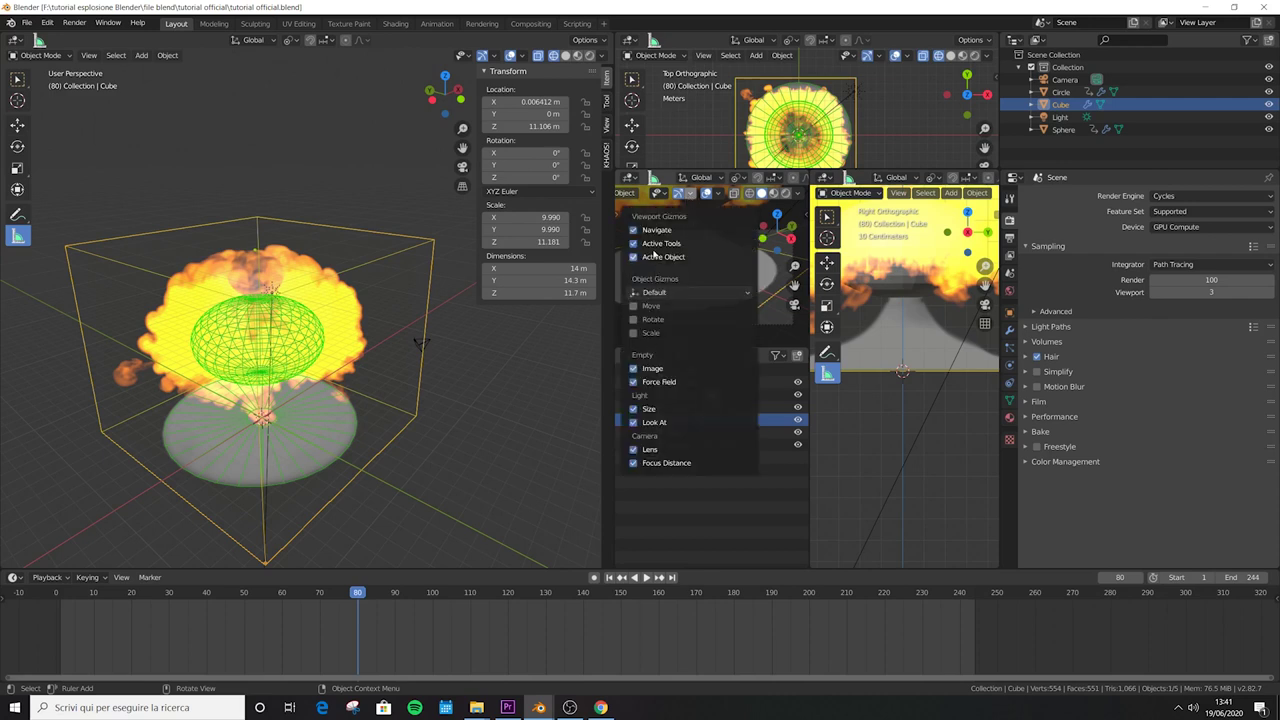
pyautogui.click(646, 230)
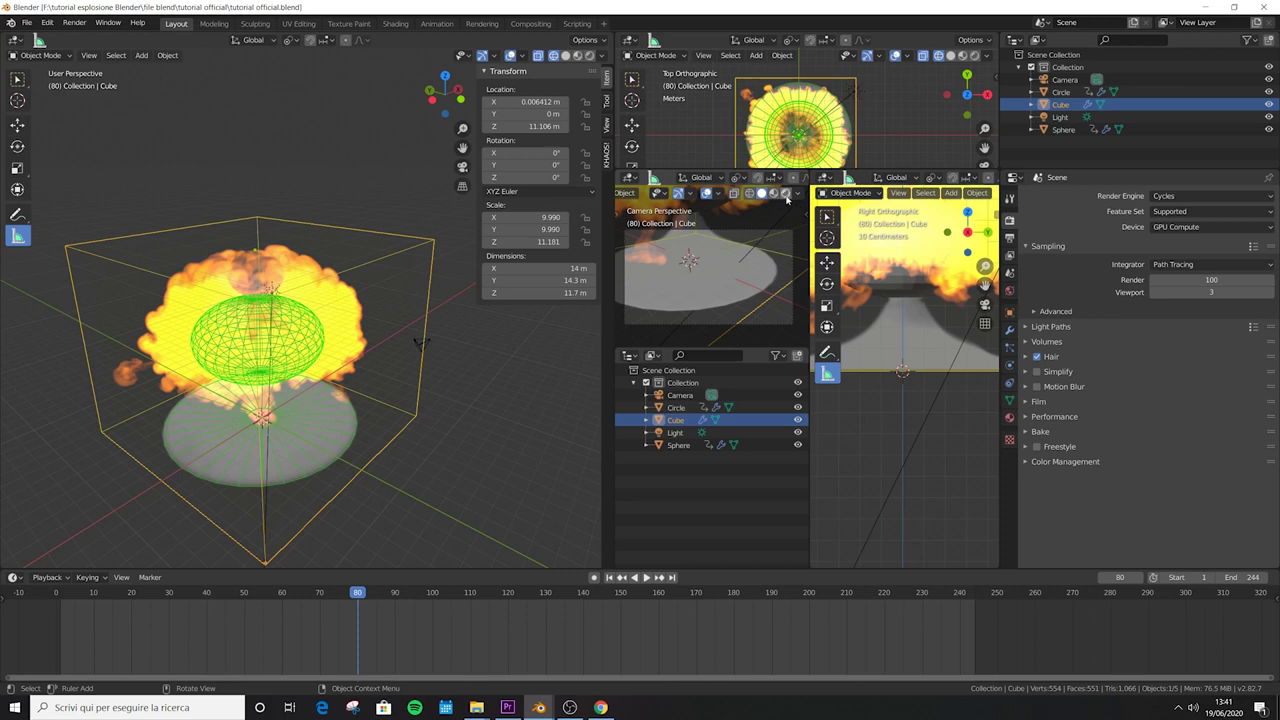
# - Set the Cycles viewport samples to 3 and the volume Max Steps to 50, and save the file
pyautogui.click(1211, 292)
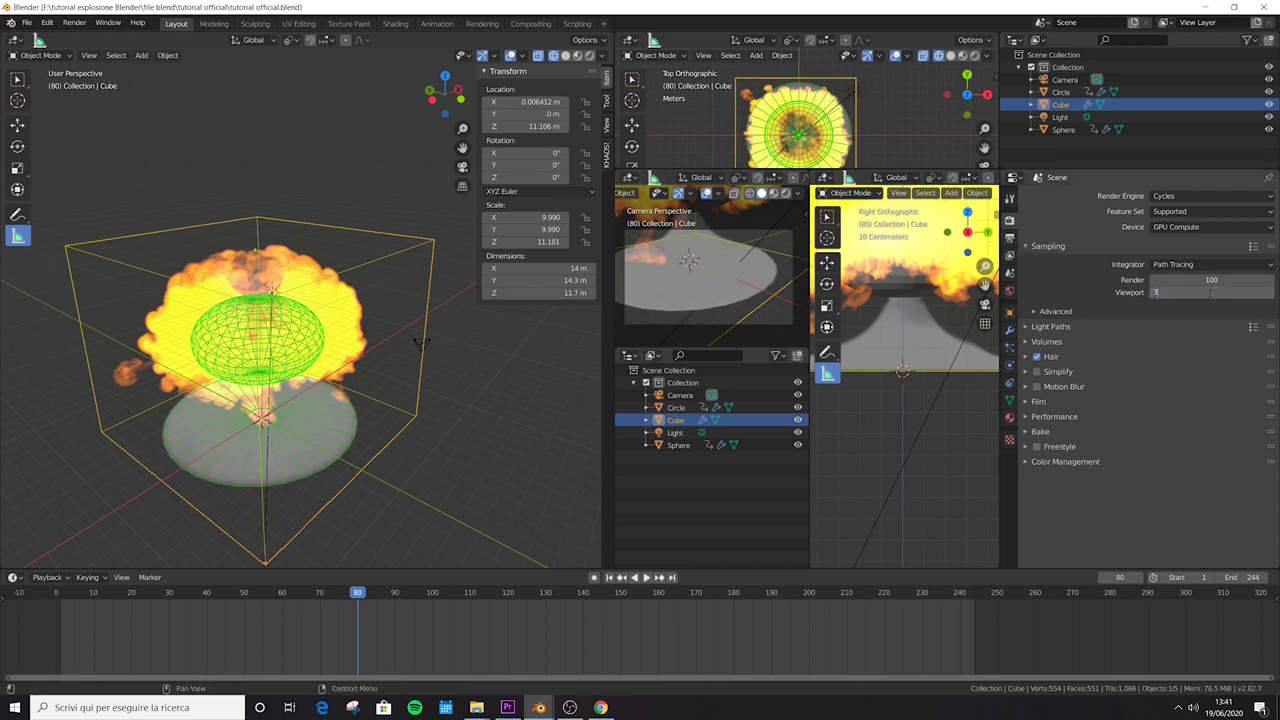
pyautogui.press('Return')
pyautogui.click(1031, 341)
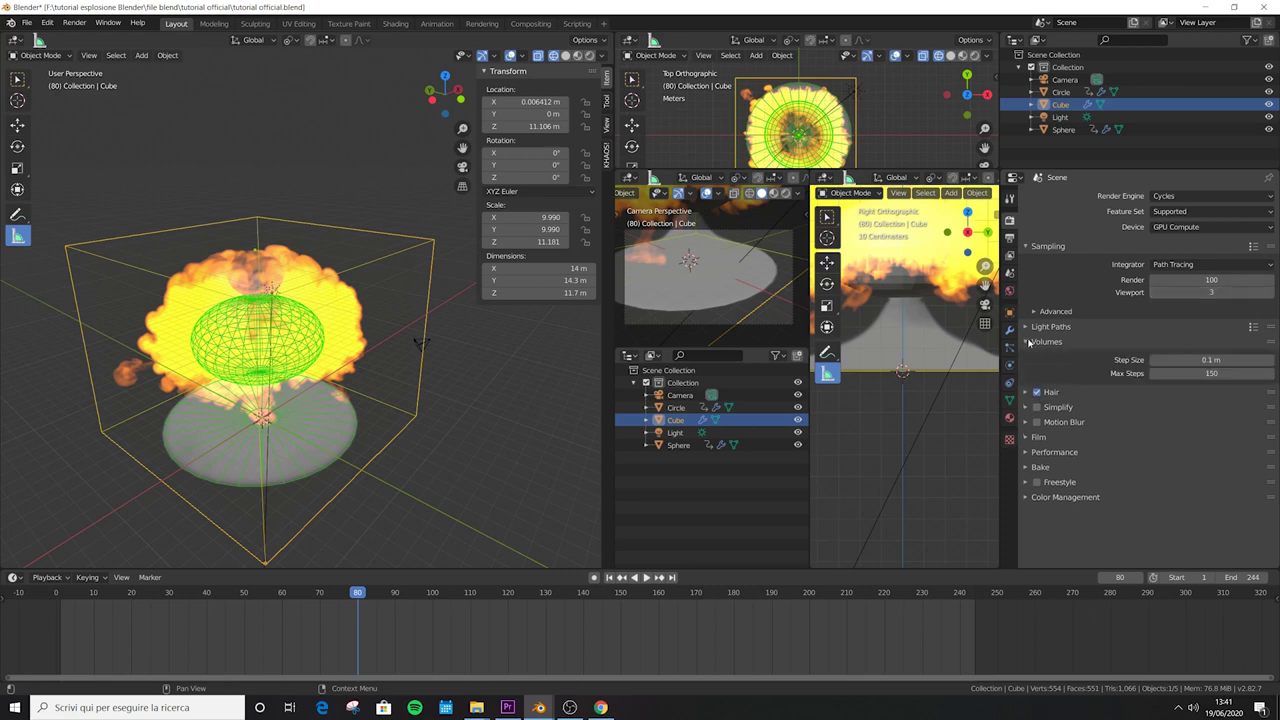
pyautogui.click(1221, 374)
pyautogui.write('50')
pyautogui.press('Return')
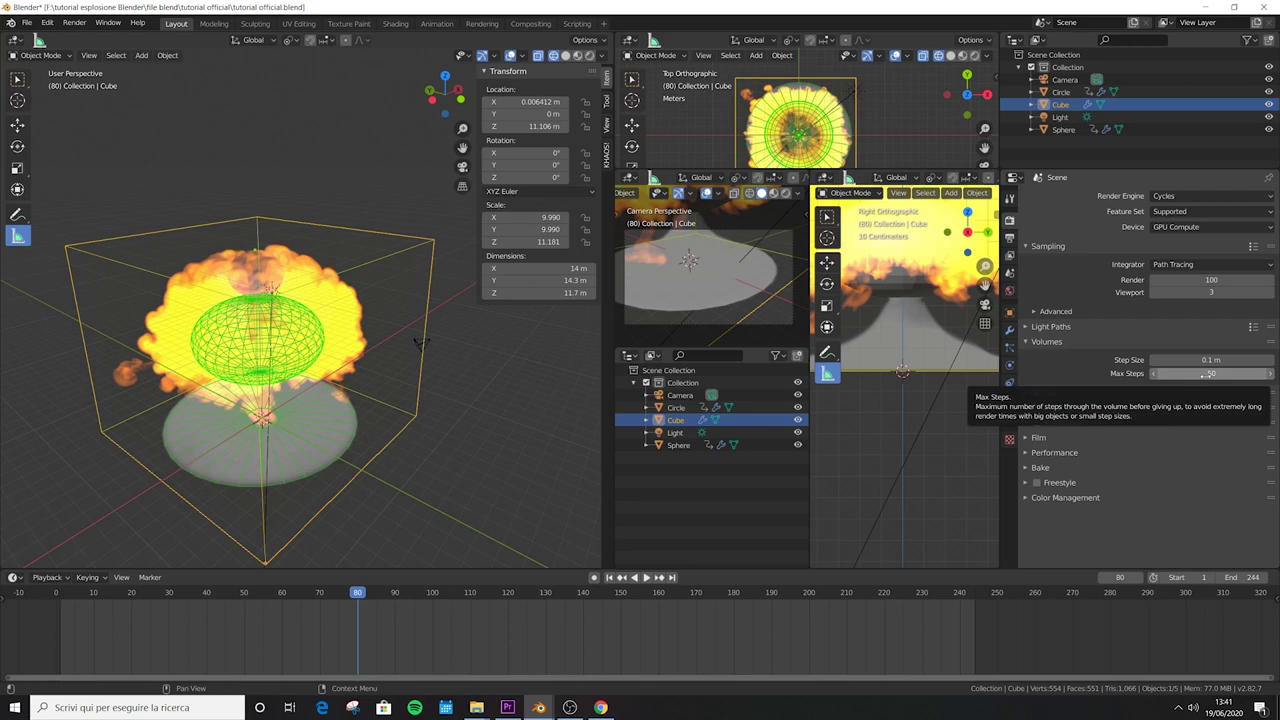
pyautogui.hotkey('ctrl', 's')
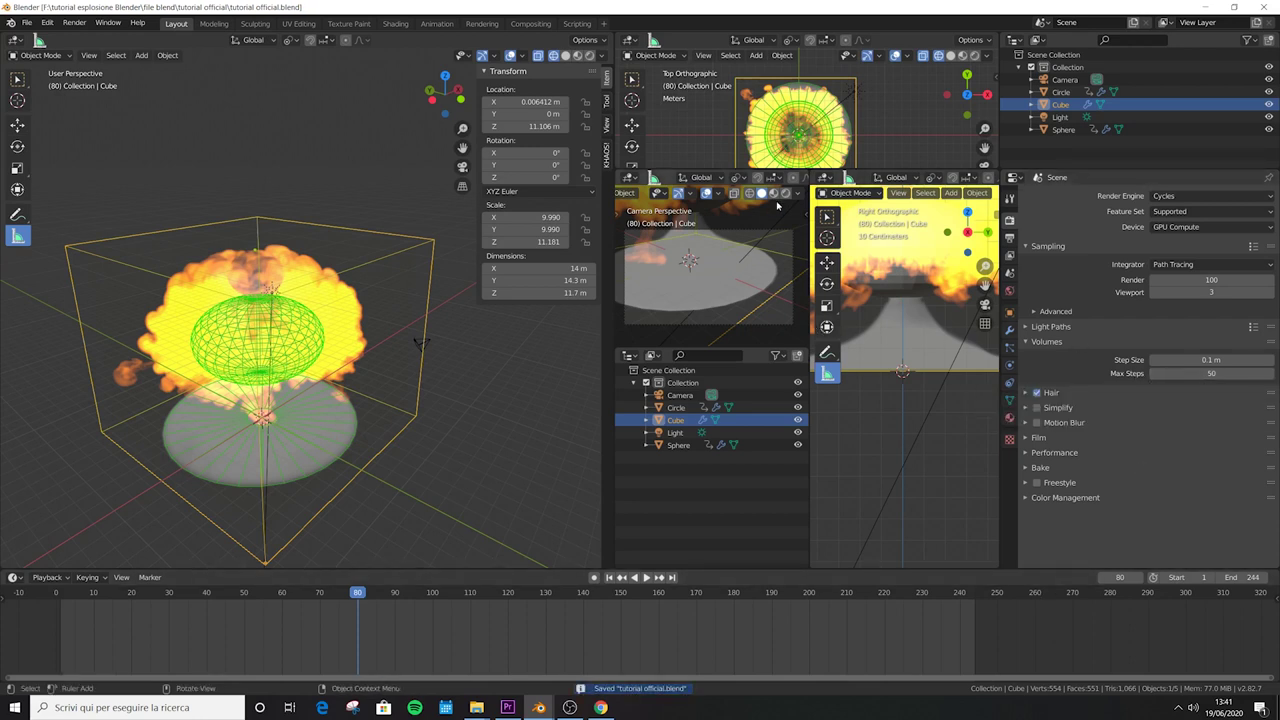
# - Move the camera back and rotate it to about 90.6° on X so its rendered view frames the whole domain cube, and save the file
pyautogui.click(785, 193)
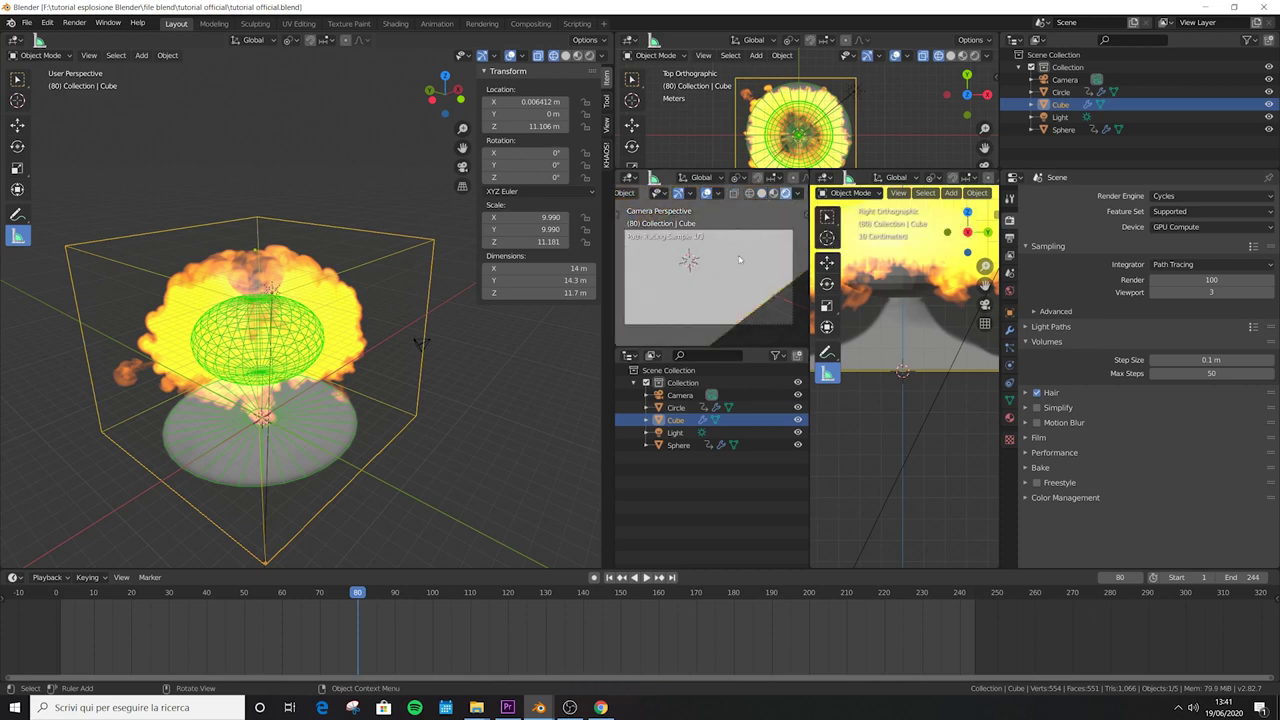
pyautogui.click(421, 345)
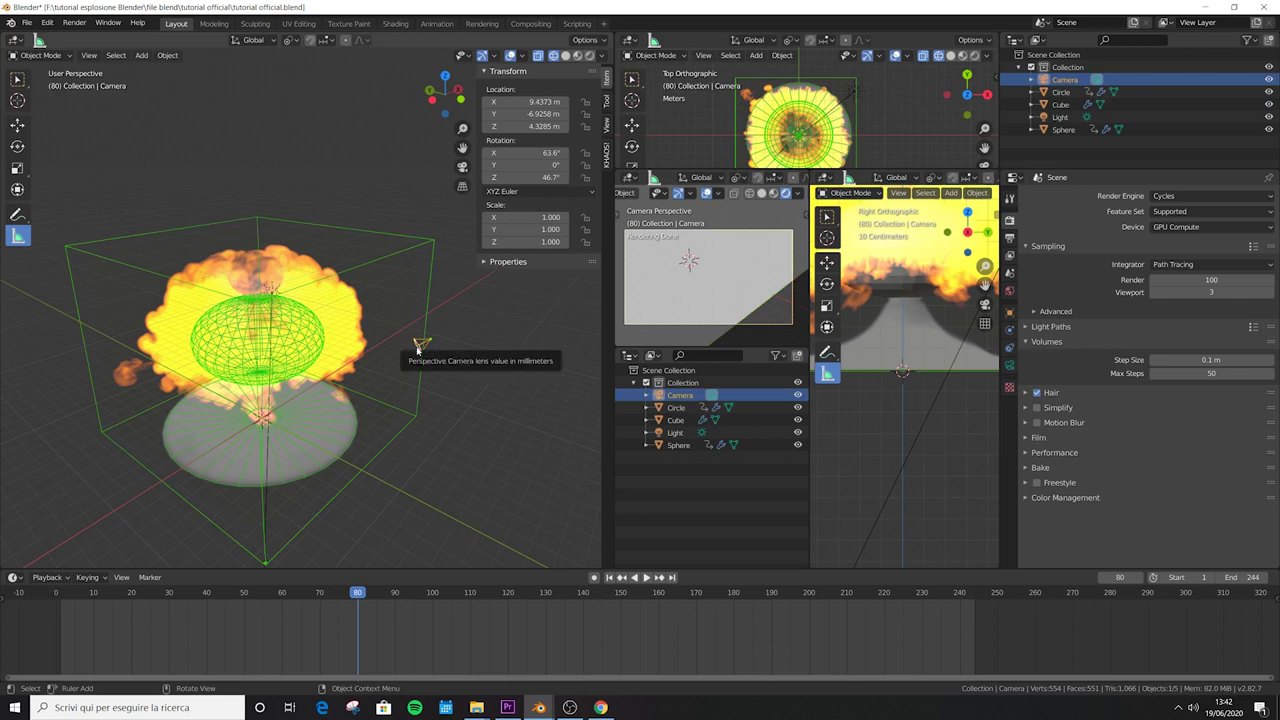
pyautogui.press('KP_7')
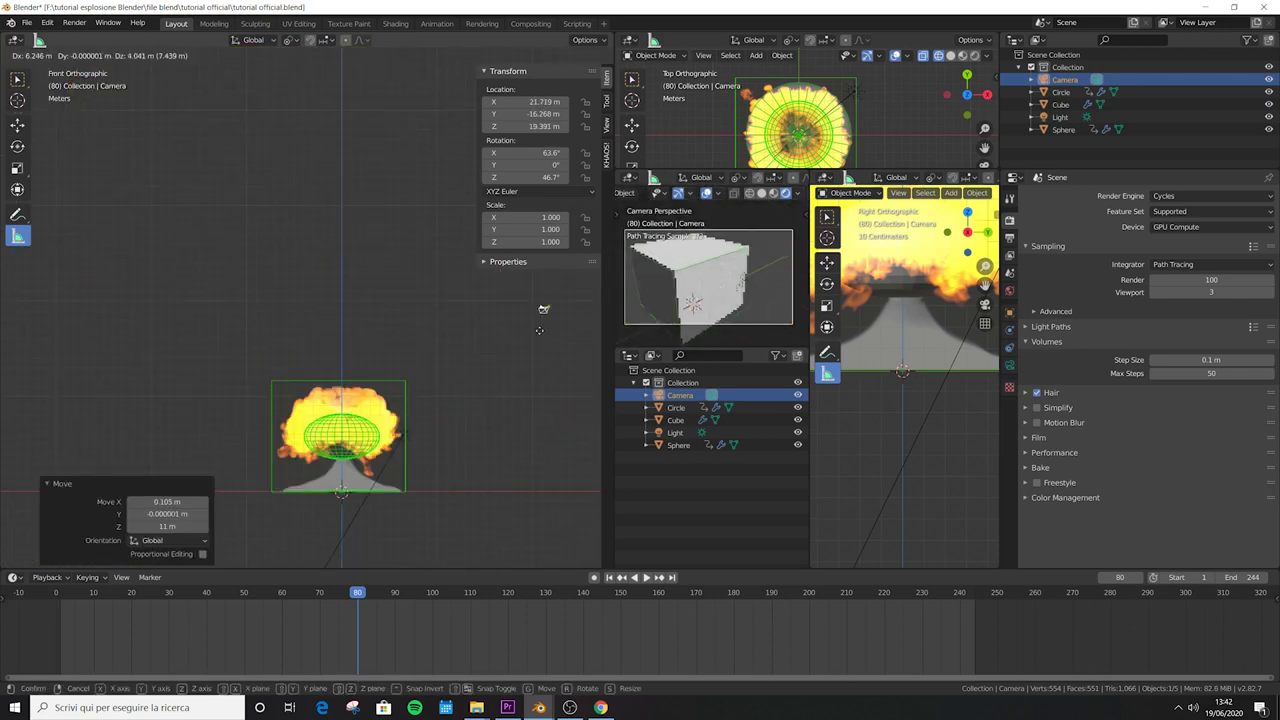
pyautogui.press('r')
pyautogui.press('x')
pyautogui.click(300, 360)
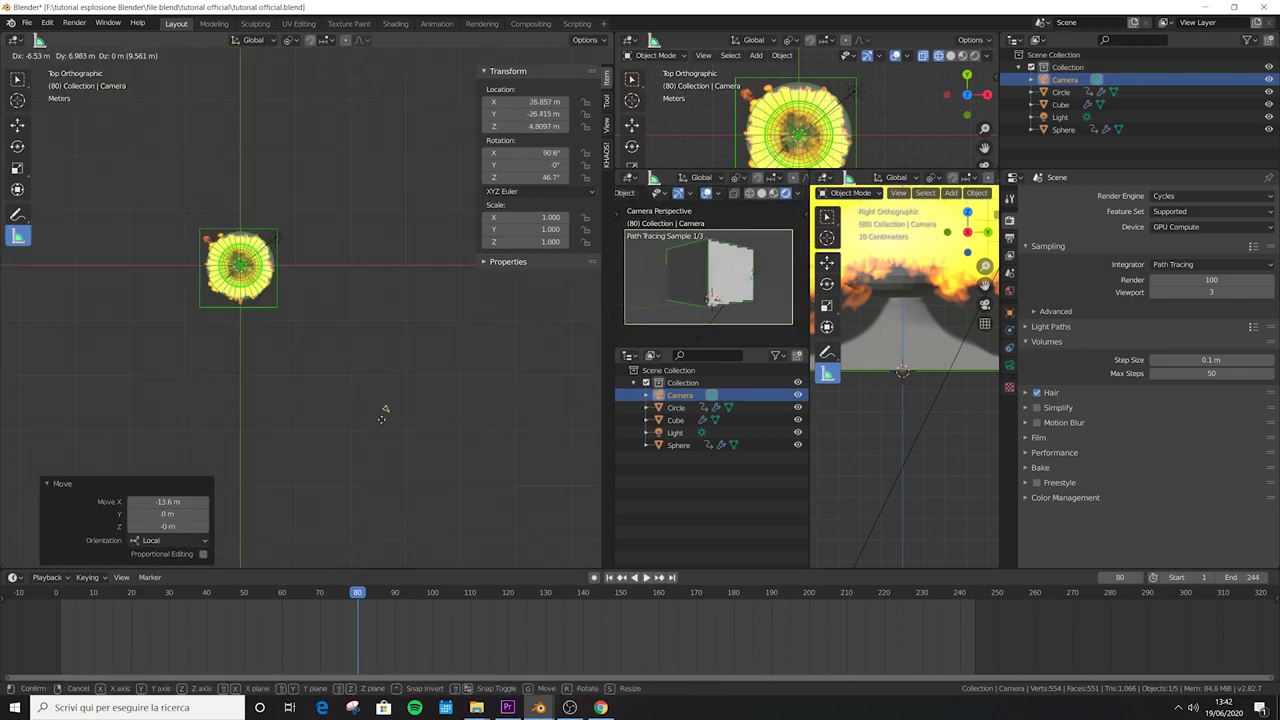
pyautogui.hotkey('ctrl', 's')
# - Select the domain cube and show its material settings
pyautogui.moveTo(435, 388); pyautogui.dragTo(333, 191, button='middle')
pyautogui.click(333, 191)
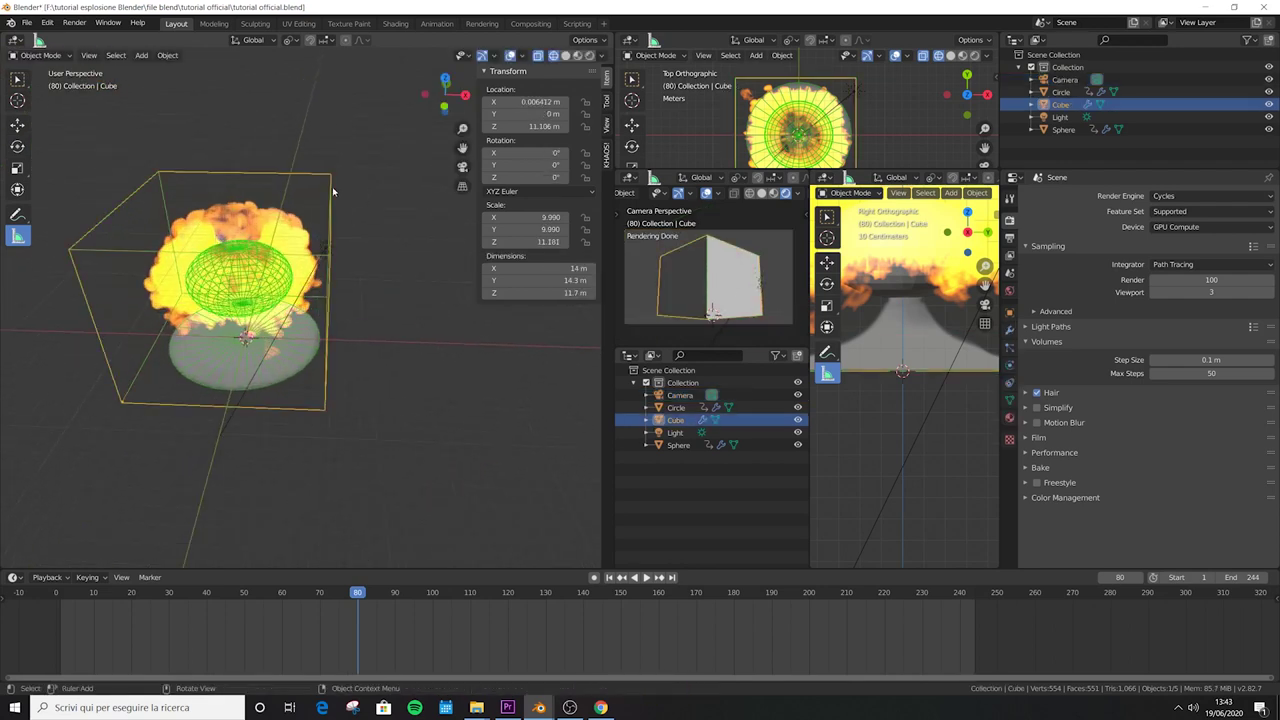
pyautogui.click(1009, 419)
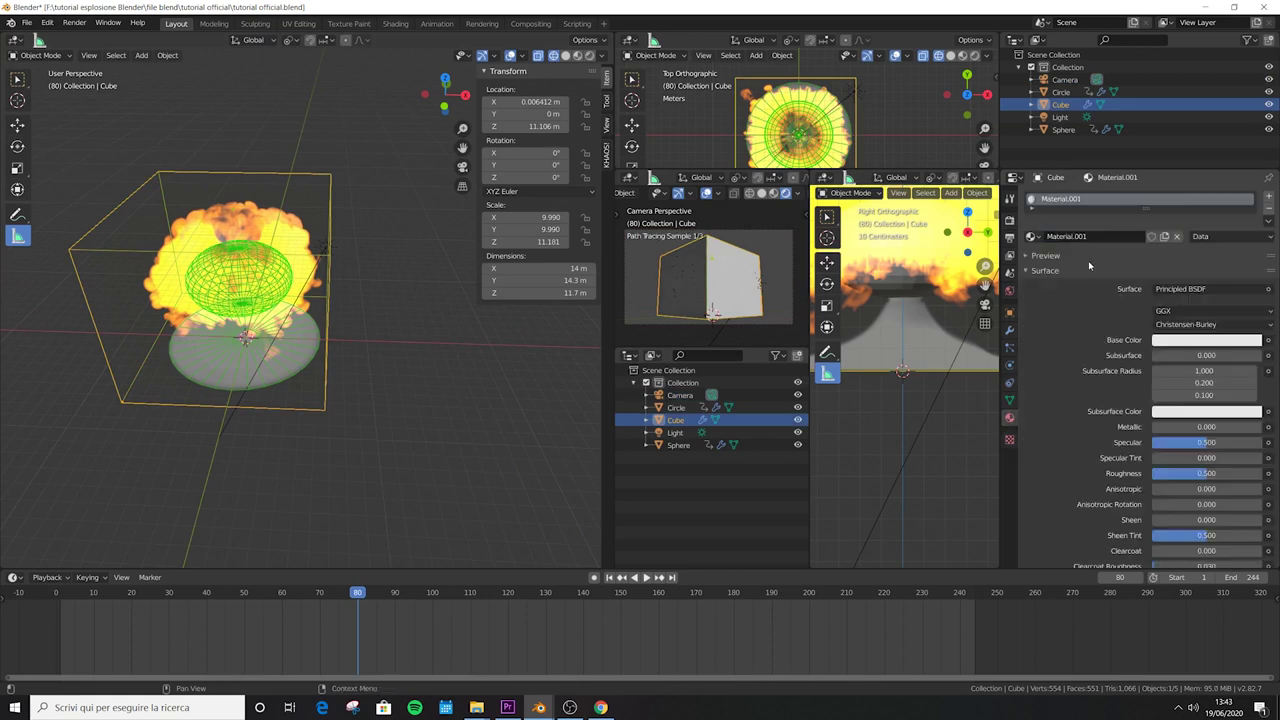
# - Split the main 3D viewport horizontally and turn its lower part into a Shader Editor
pyautogui.rightClick(611, 232)
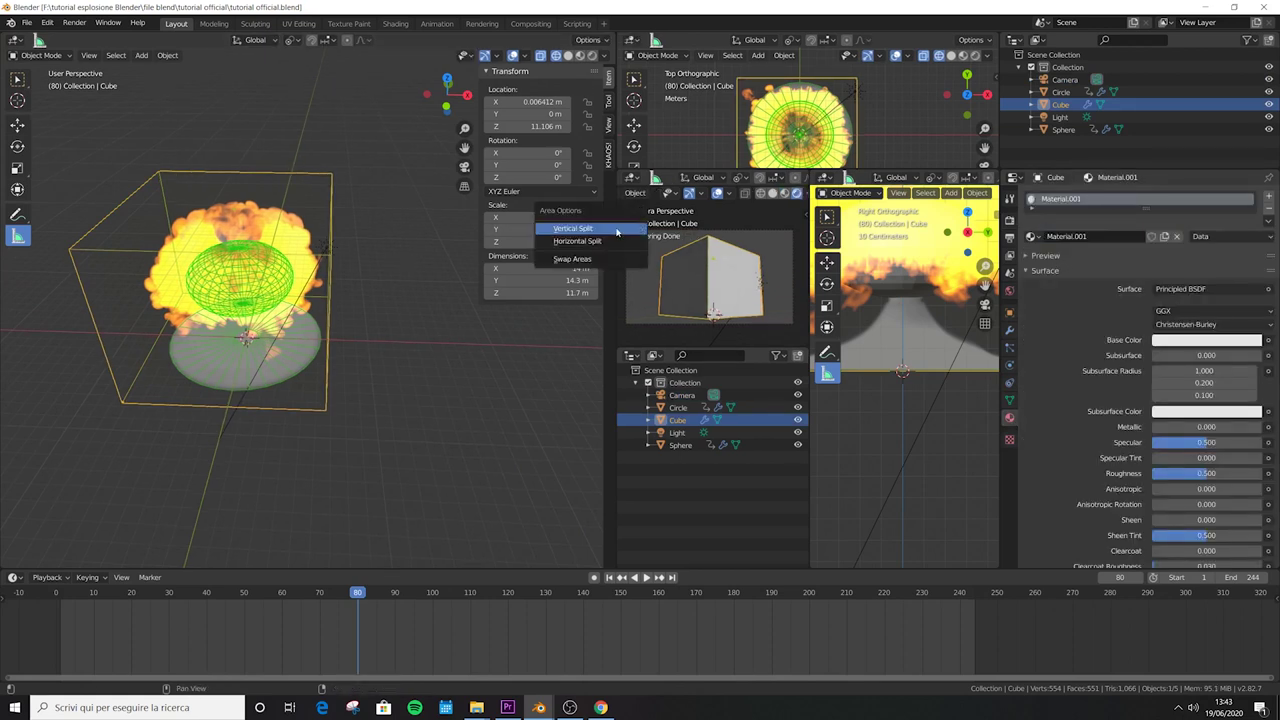
pyautogui.click(616, 242)
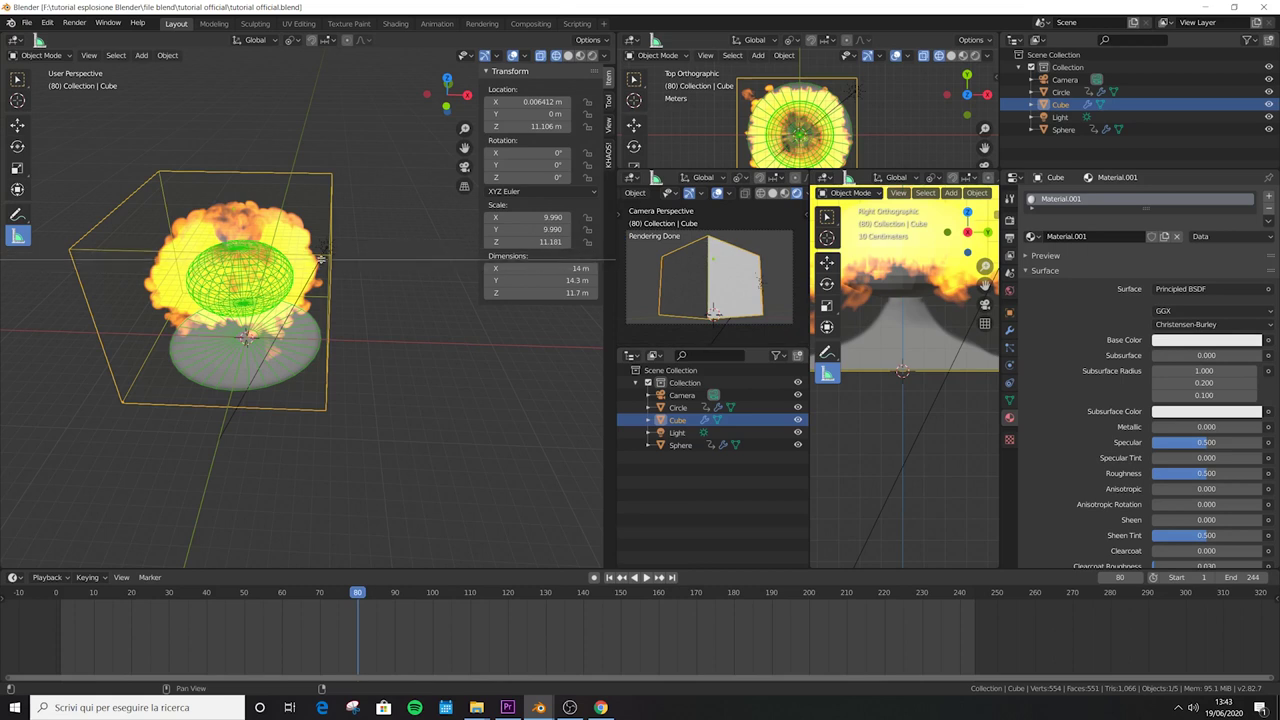
pyautogui.click(321, 259)
pyautogui.moveTo(436, 264); pyautogui.dragTo(436, 187)
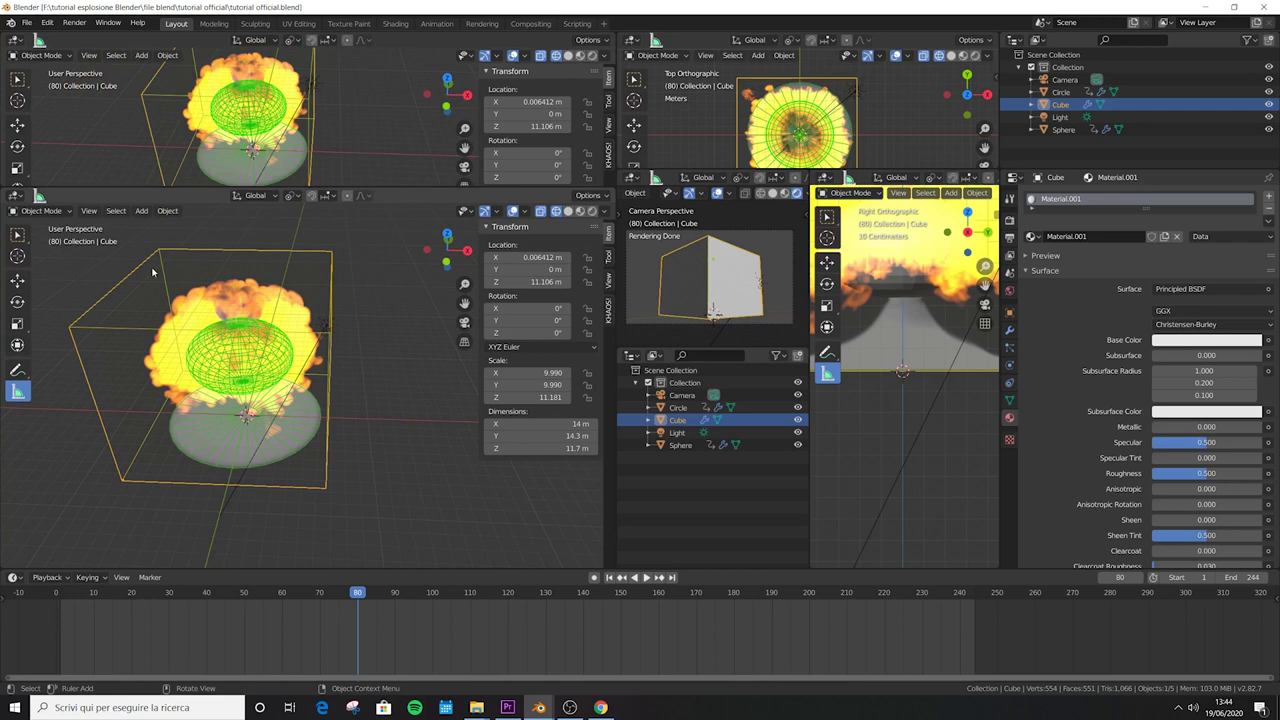
pyautogui.click(16, 195)
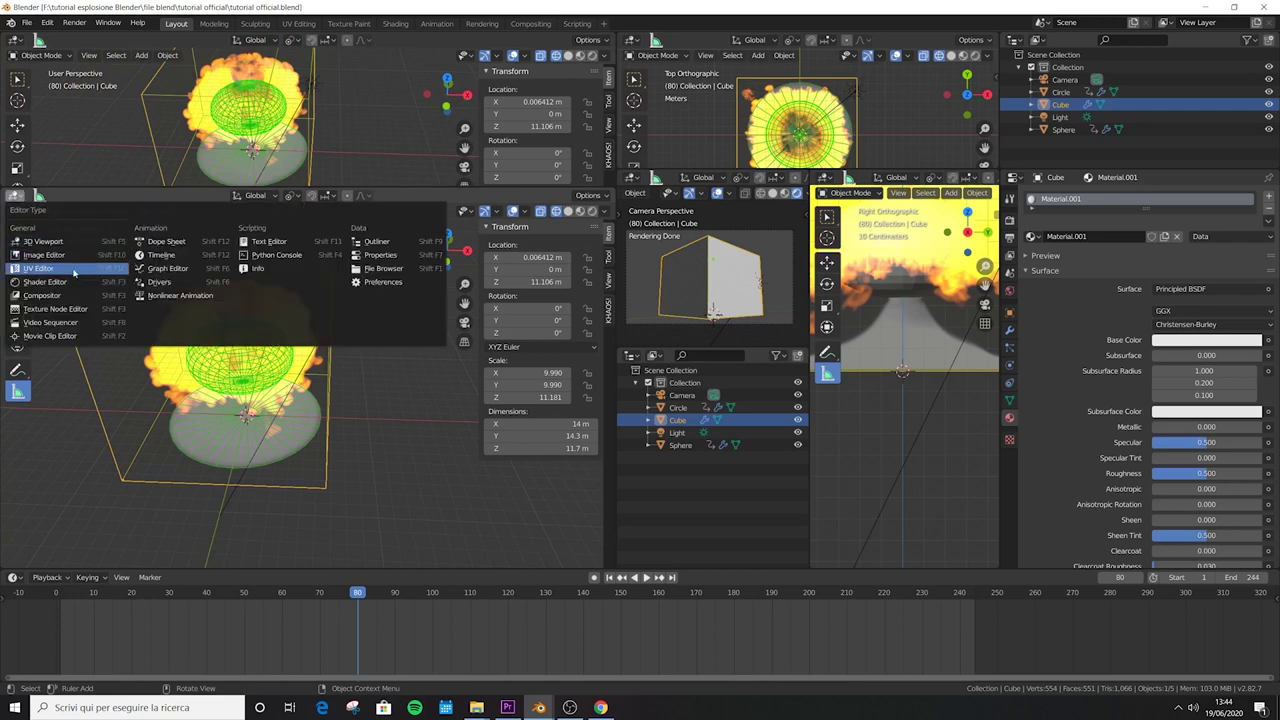
pyautogui.click(67, 285)
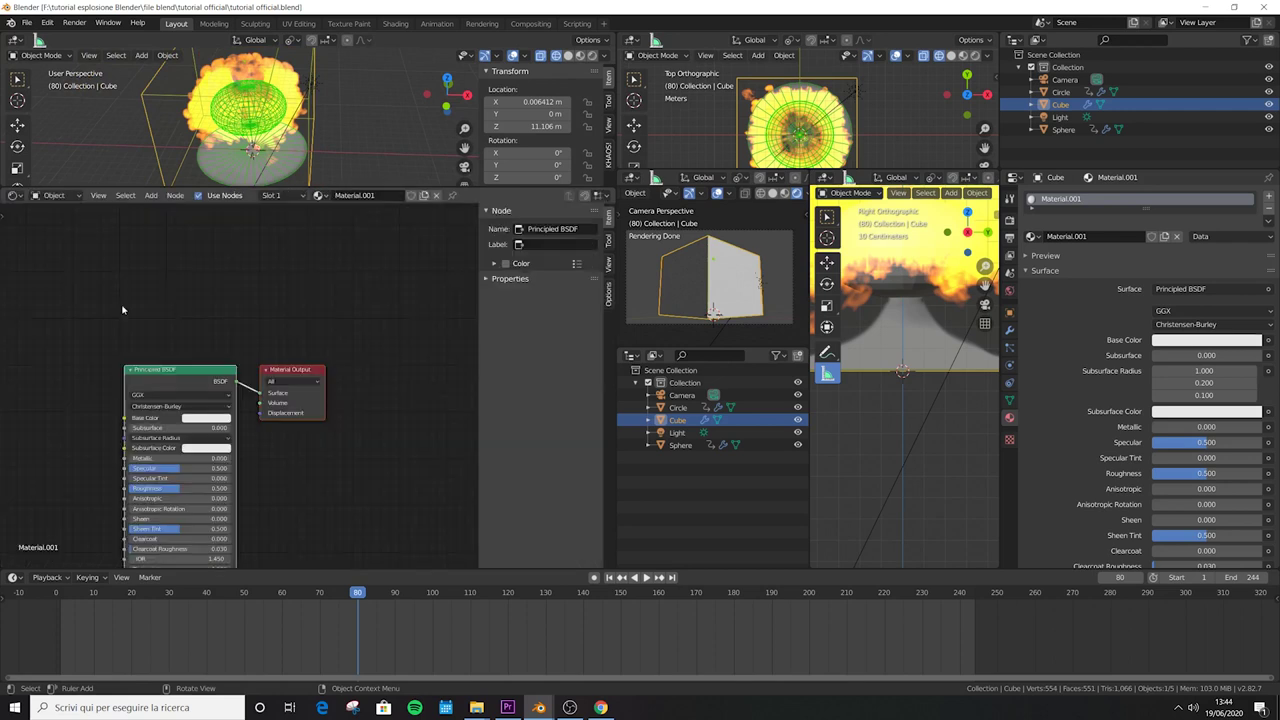
# - Replace the Principled BSDF node with a Principled Volume node connected to the Material Output's Volume input
pyautogui.press('x')
pyautogui.hotkey('shift', 'a')
pyautogui.click(215, 391)
pyautogui.write('volume')
pyautogui.click(224, 409)
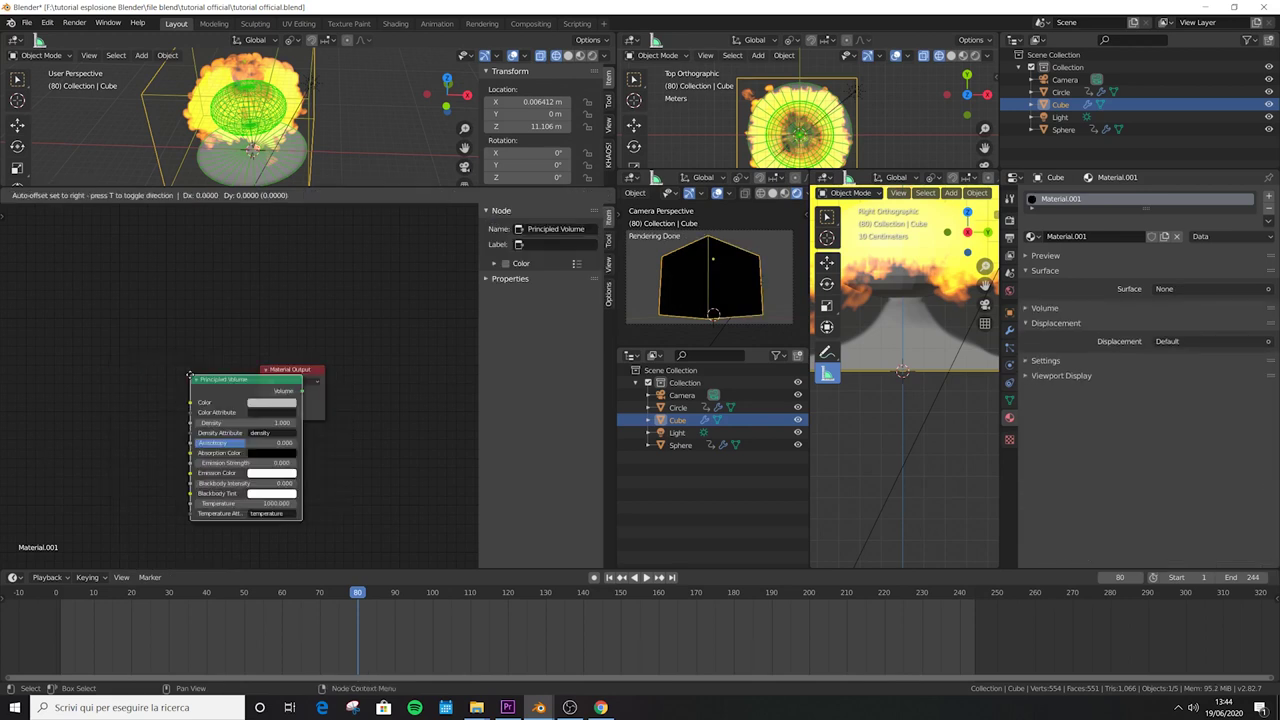
pyautogui.click(214, 365)
pyautogui.moveTo(213, 362); pyautogui.dragTo(261, 402)
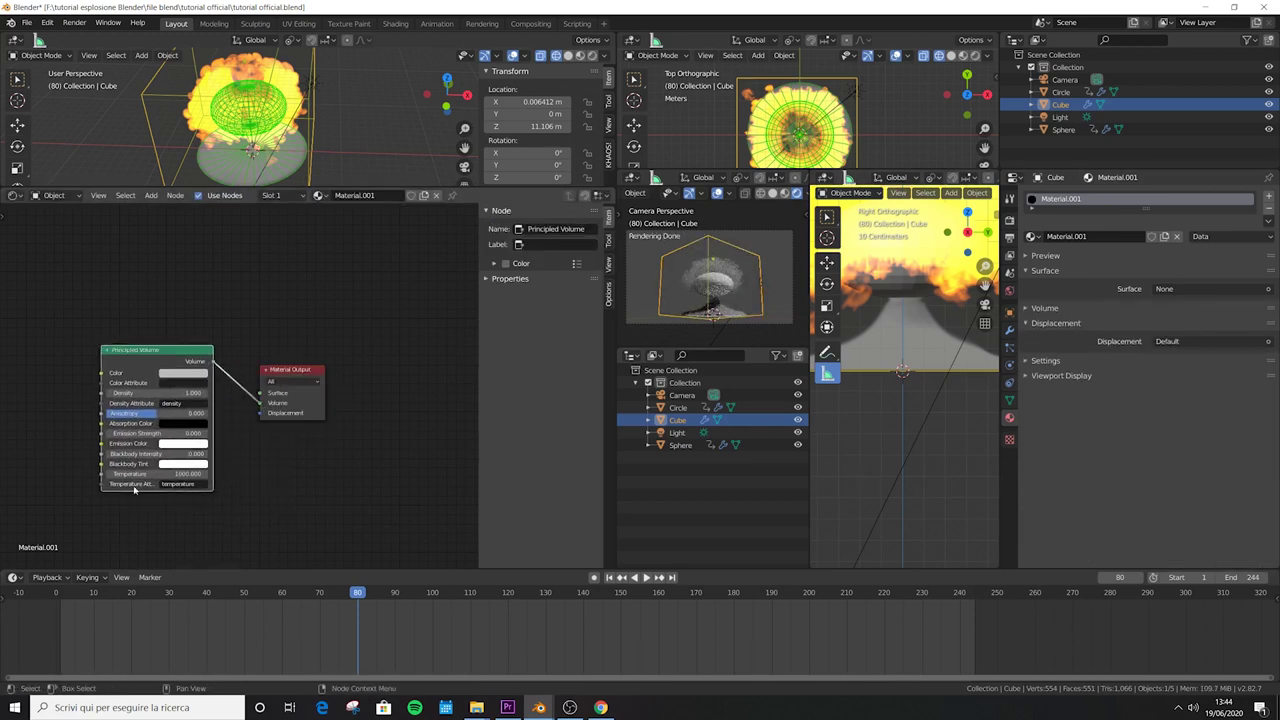
# - Set the Principled Volume's Emission Strength to 500
pyautogui.click(155, 433)
pyautogui.write('0.0')
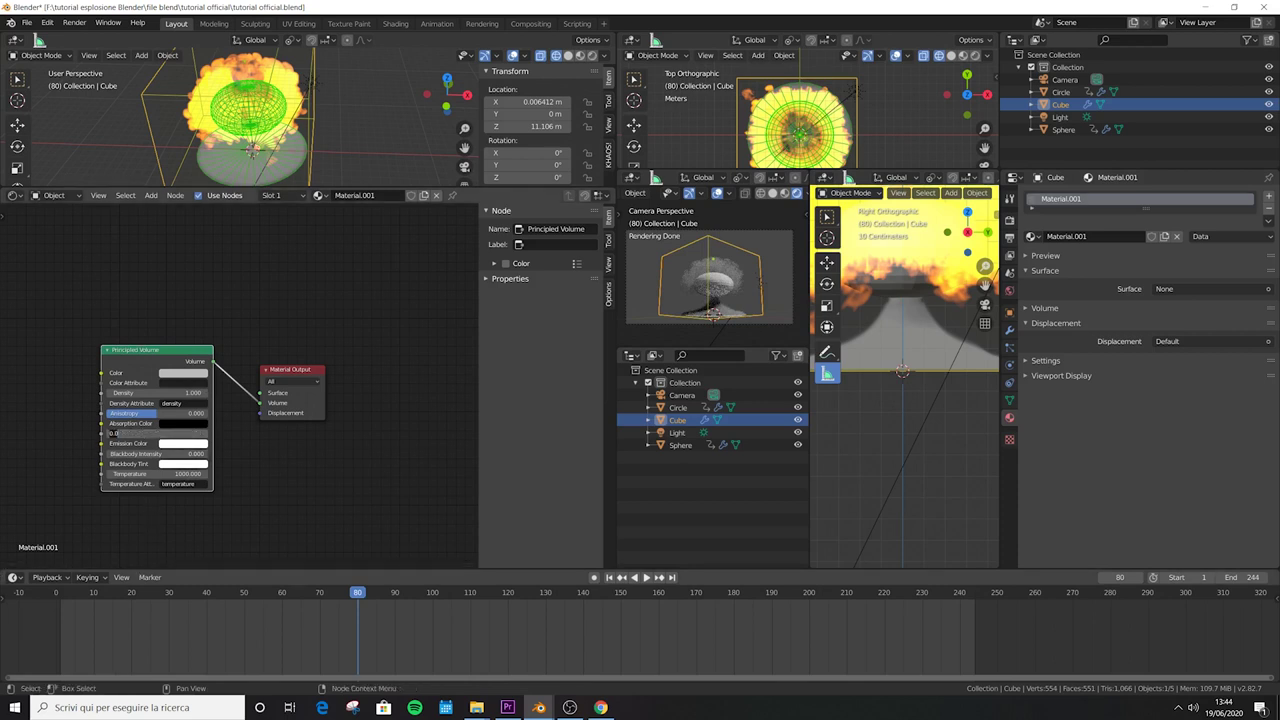
pyautogui.press('Return')
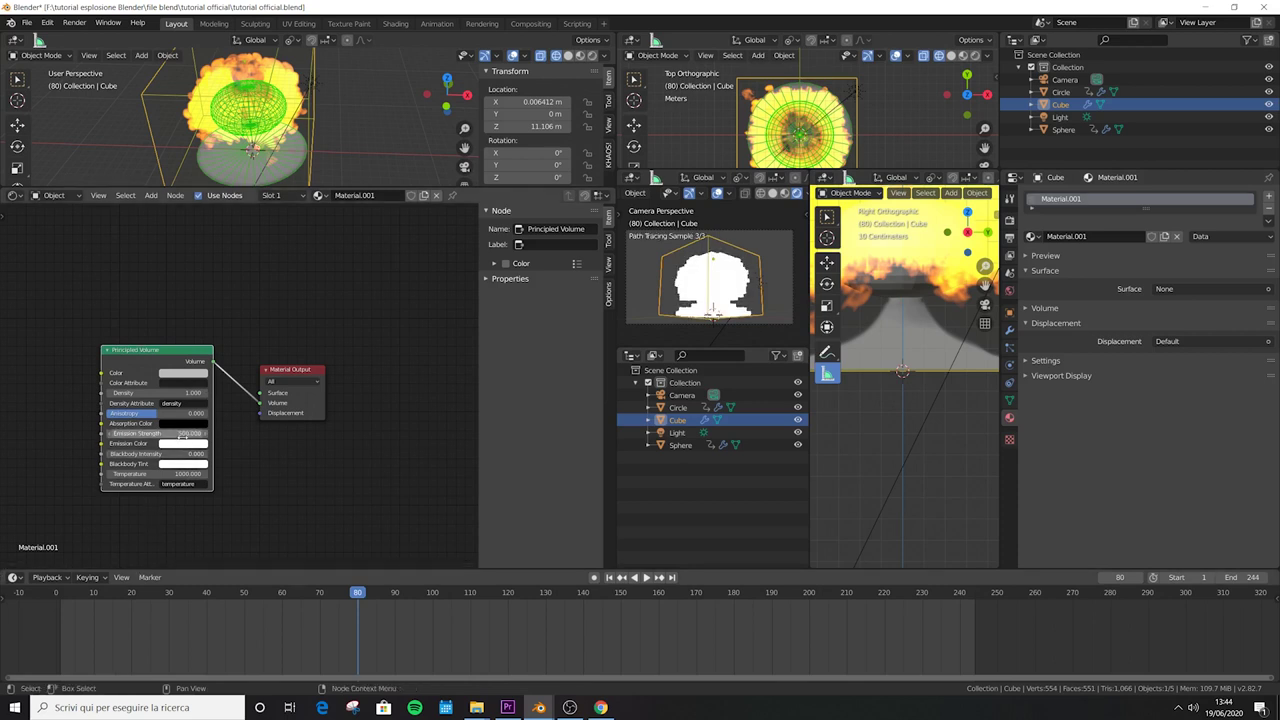
# - Add a ColorRamp node and connect its Color output to the Principled Volume's Density
pyautogui.keyDown('ctrl'); pyautogui.hscroll(-5, 100, 491); pyautogui.keyUp('ctrl')
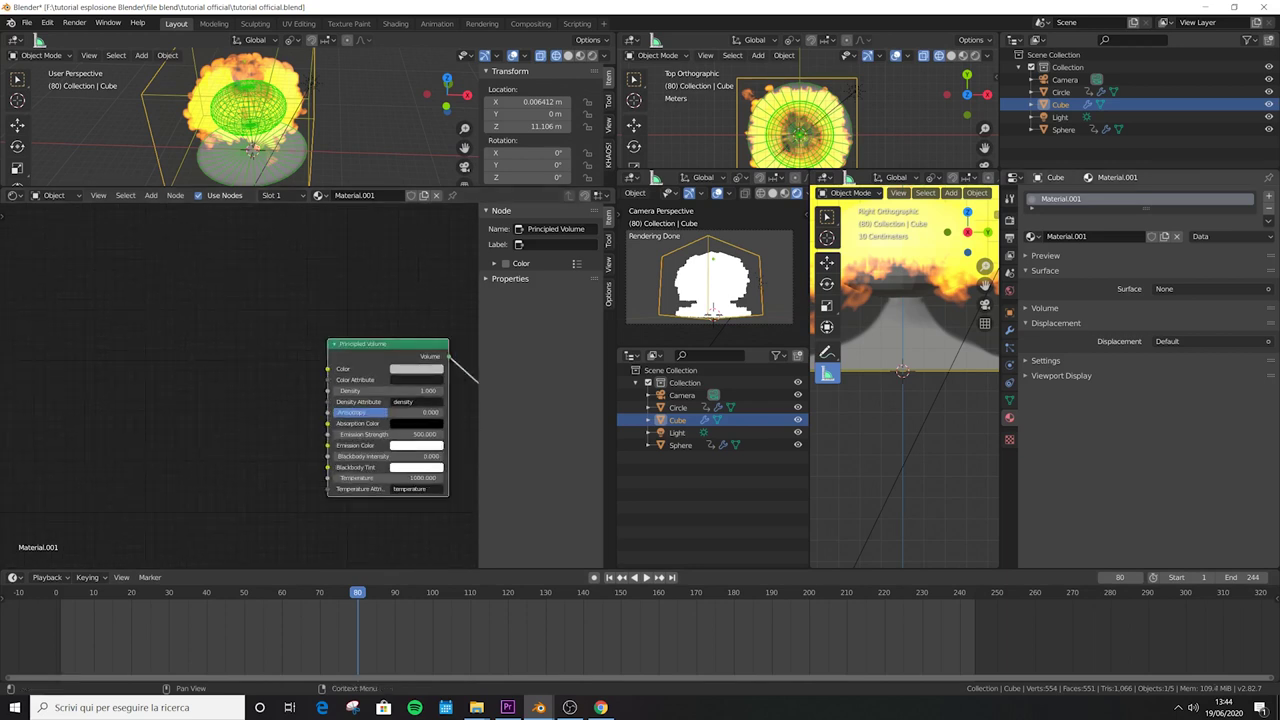
pyautogui.hotkey('shift', 'a')
pyautogui.write('ramp')
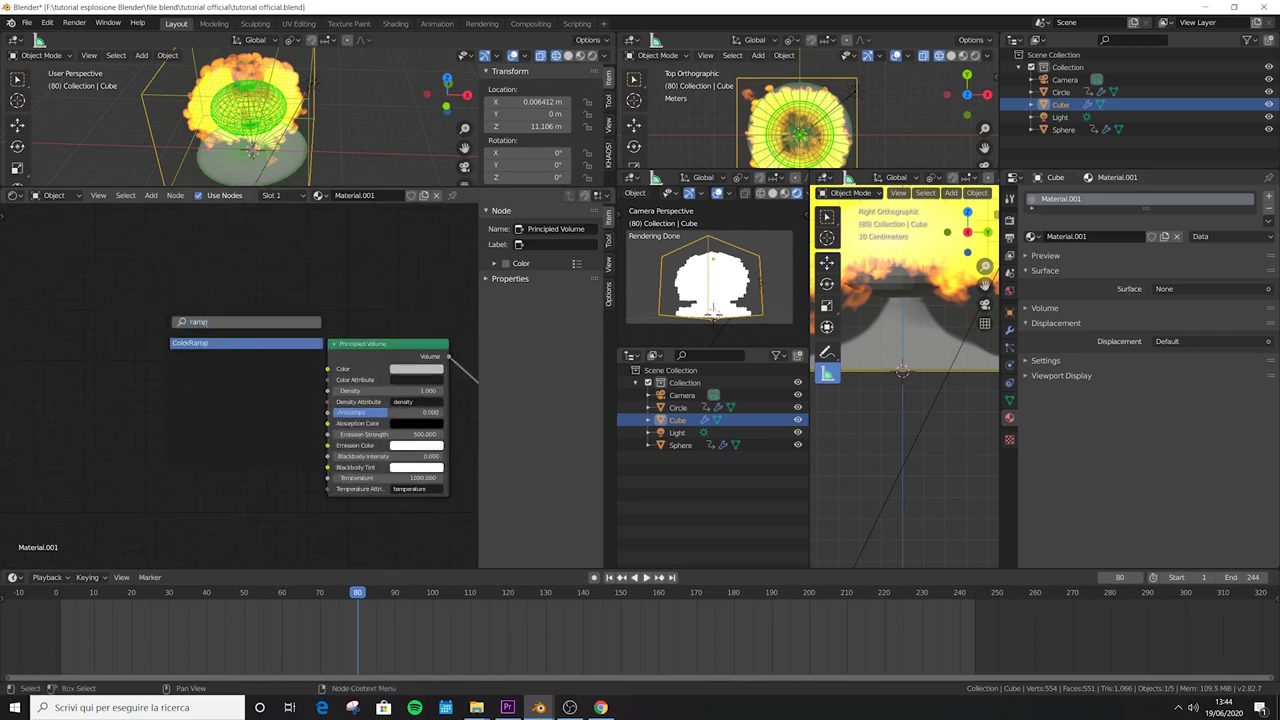
pyautogui.press('Return')
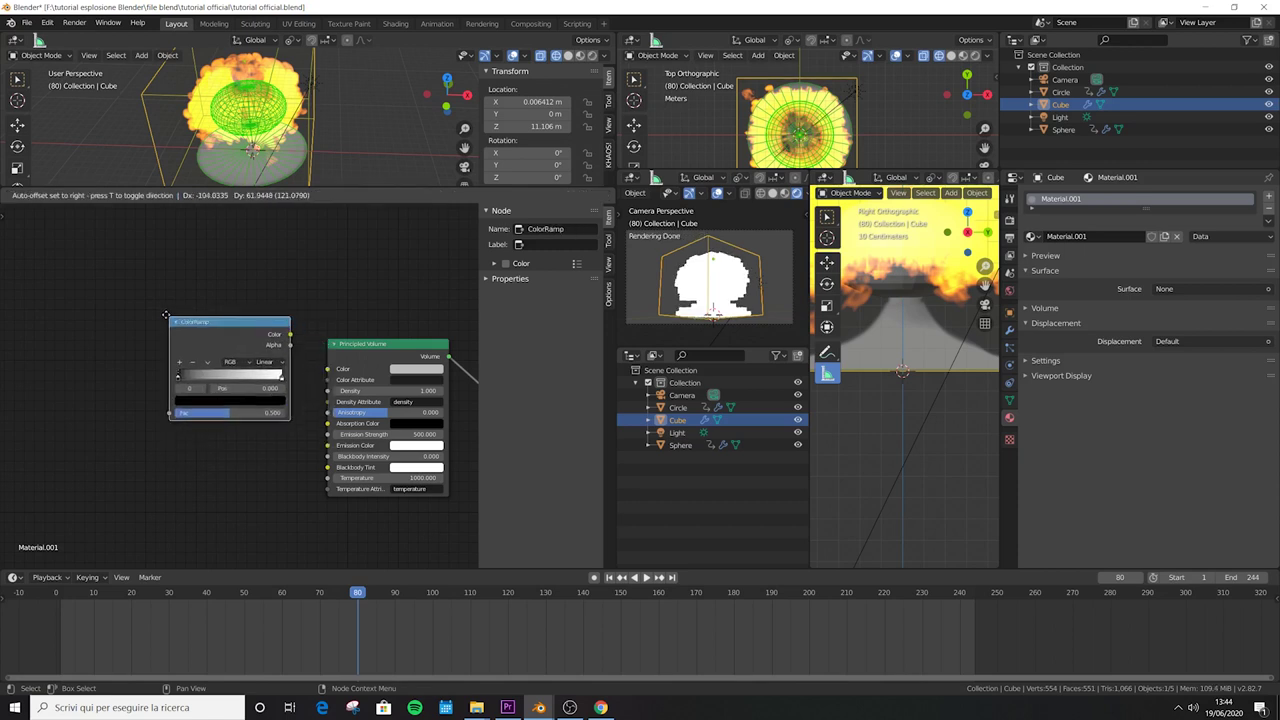
pyautogui.click(272, 323)
pyautogui.moveTo(243, 318); pyautogui.dragTo(329, 396)
# - Set the density ramp's black stop to position 0.040 and its white stop to 0.199
pyautogui.scroll(2, 115, 358)
pyautogui.moveTo(226, 375); pyautogui.dragTo(200, 374)
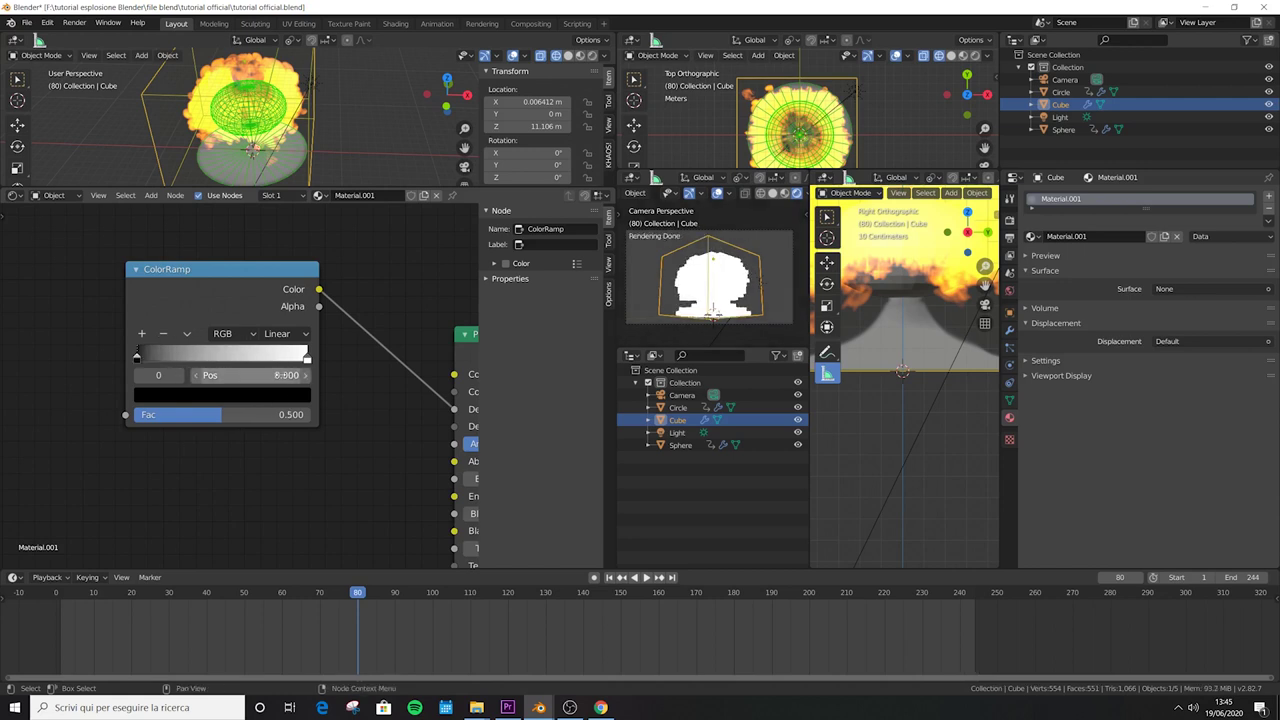
pyautogui.click(282, 375)
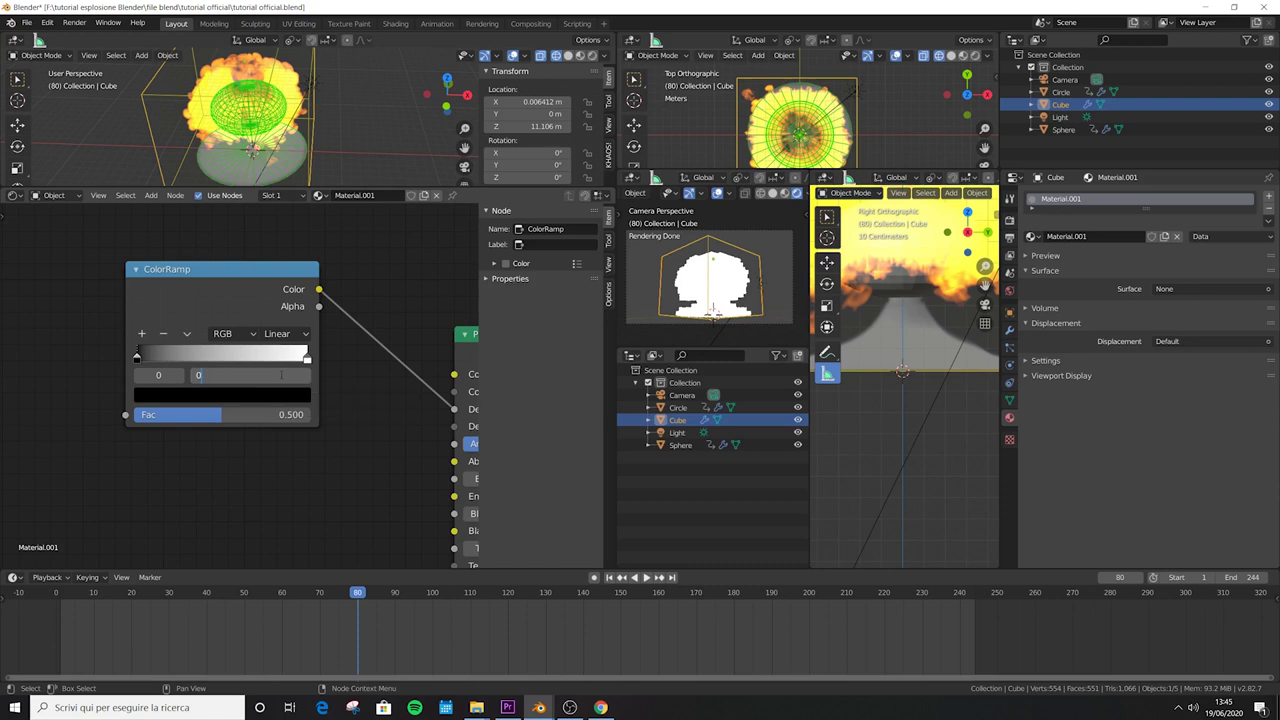
pyautogui.write('0.040')
pyautogui.press('Return')
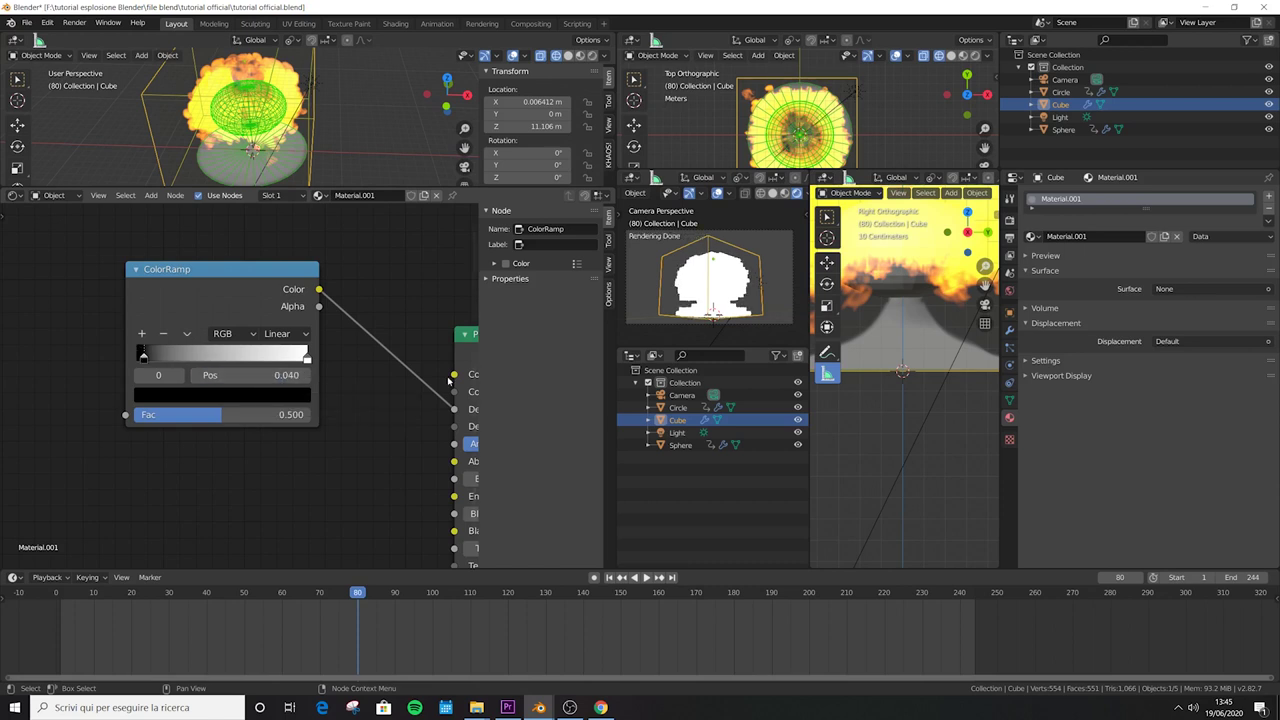
pyautogui.click(307, 357)
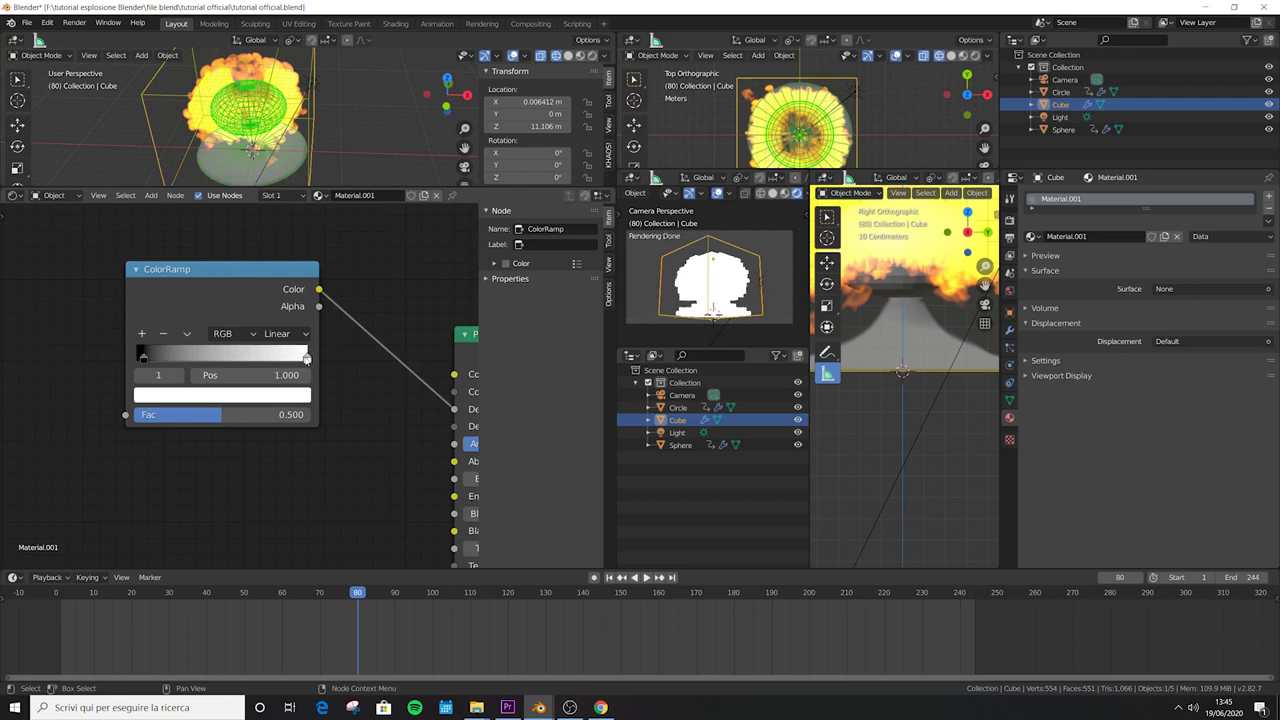
pyautogui.click(286, 374)
pyautogui.write('0.199')
pyautogui.press('Return')
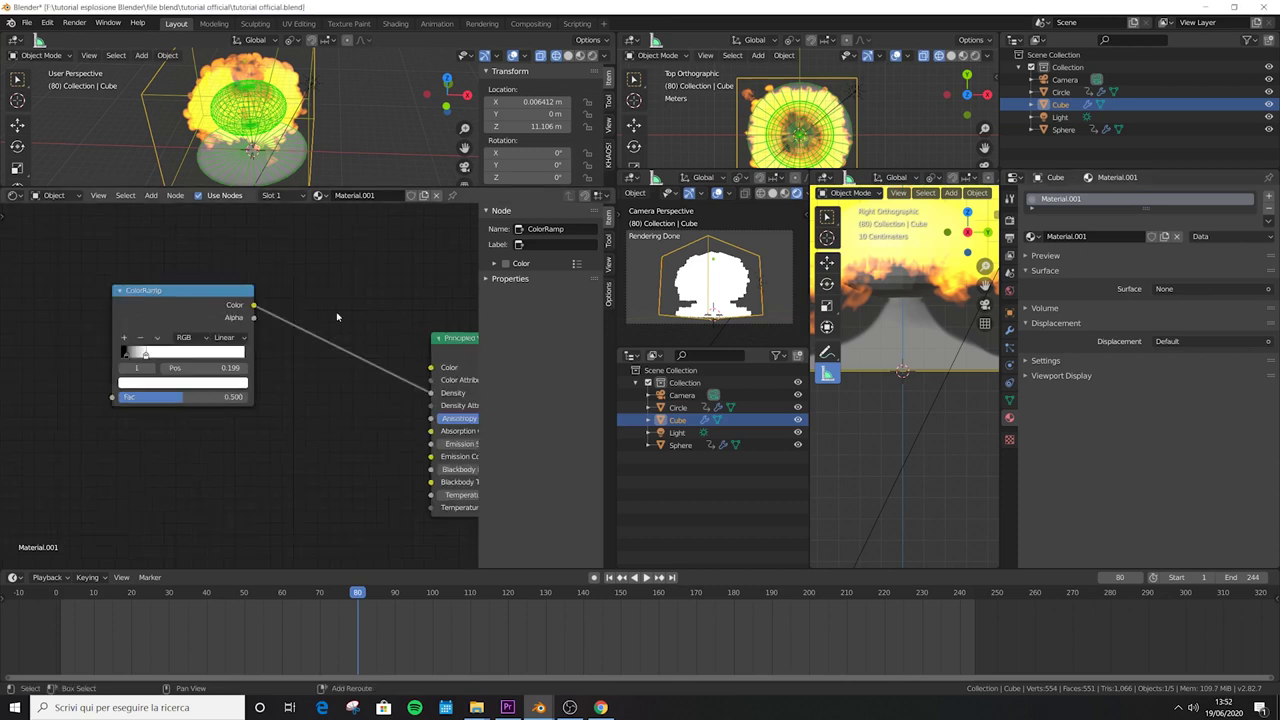
# - Insert a Math node between the ColorRamp and Density, set to Multiply with a value of 2000
pyautogui.hotkey('shift', 'a')
pyautogui.write('mi')
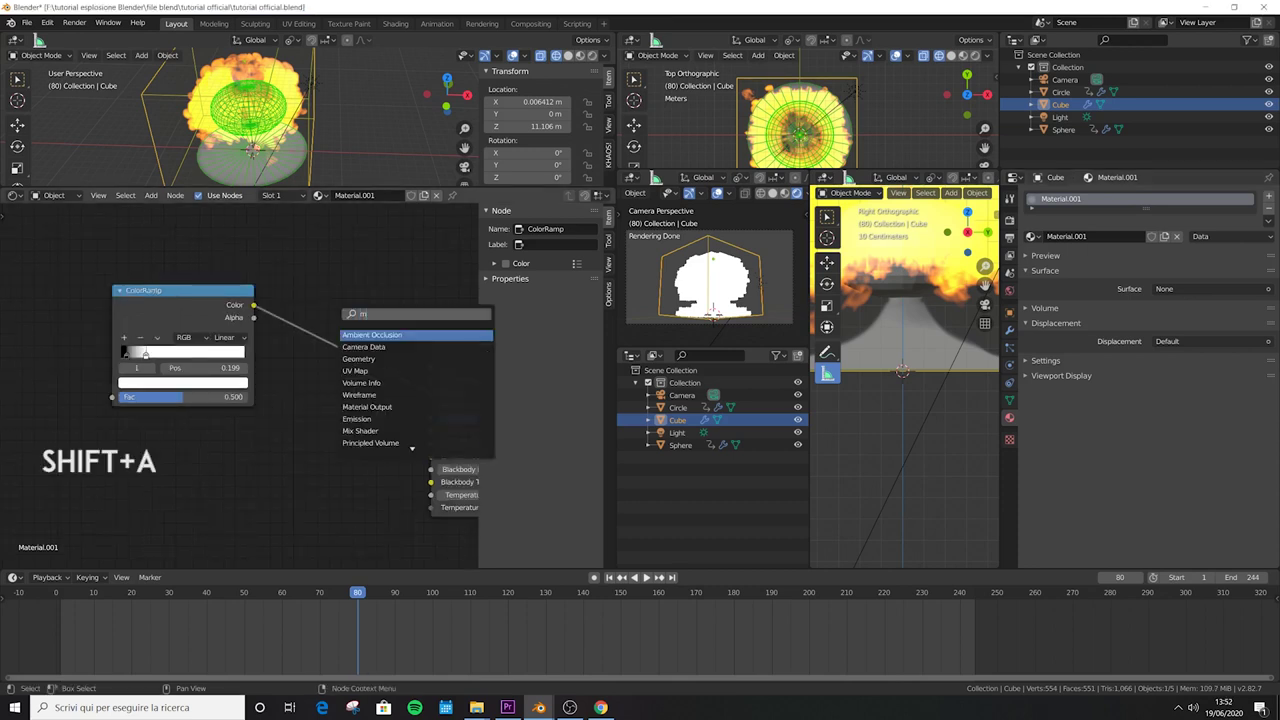
pyautogui.press('Return')
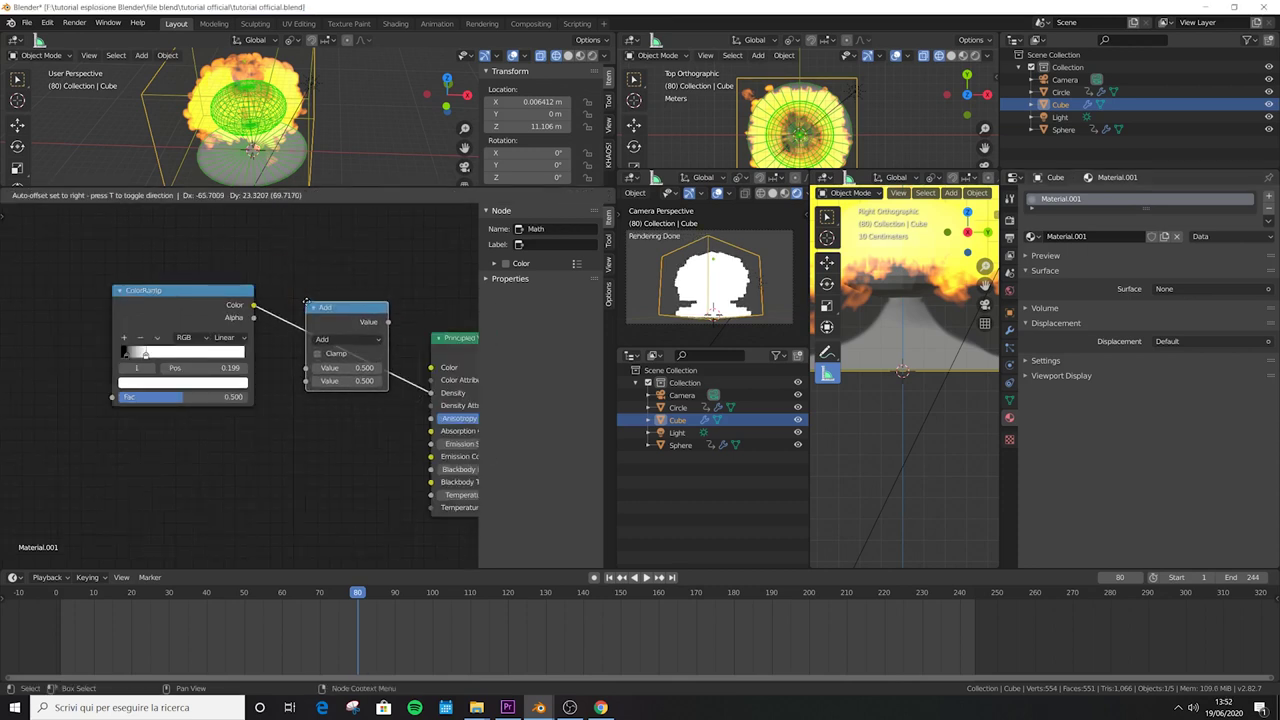
pyautogui.click(308, 311)
pyautogui.click(345, 348)
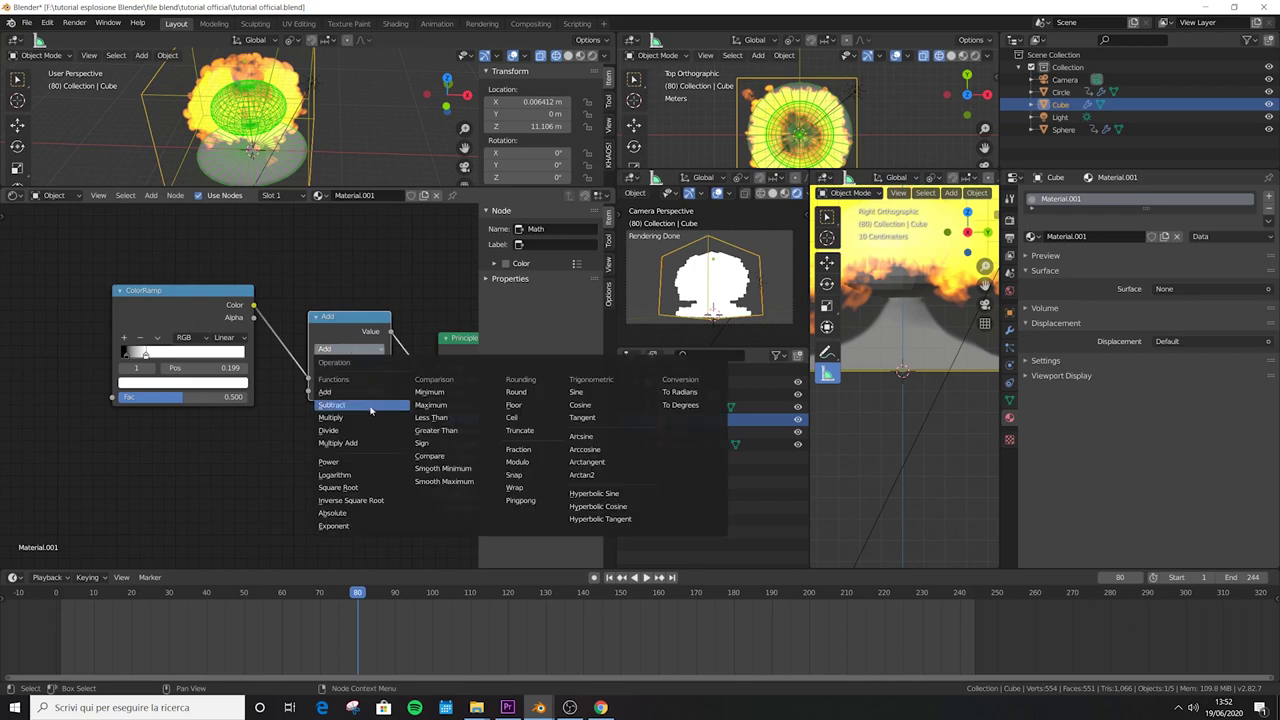
pyautogui.click(350, 417)
pyautogui.click(367, 390)
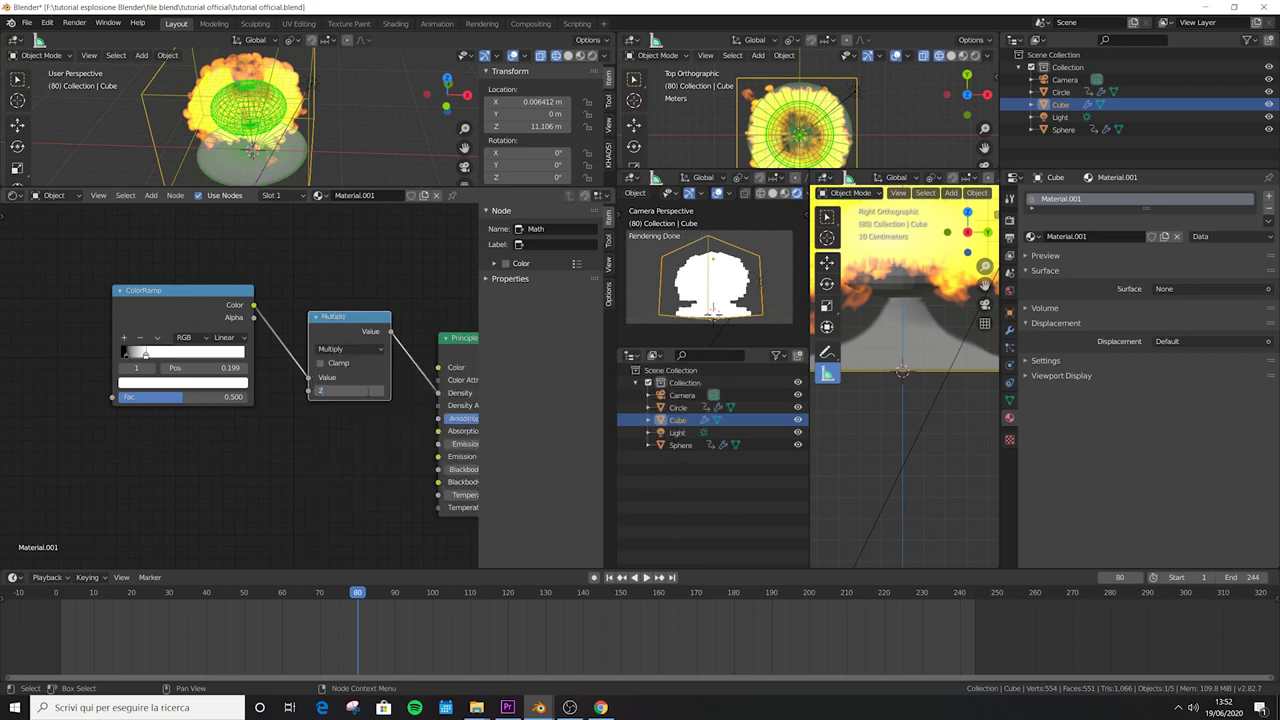
pyautogui.write('2000')
pyautogui.press('Return')
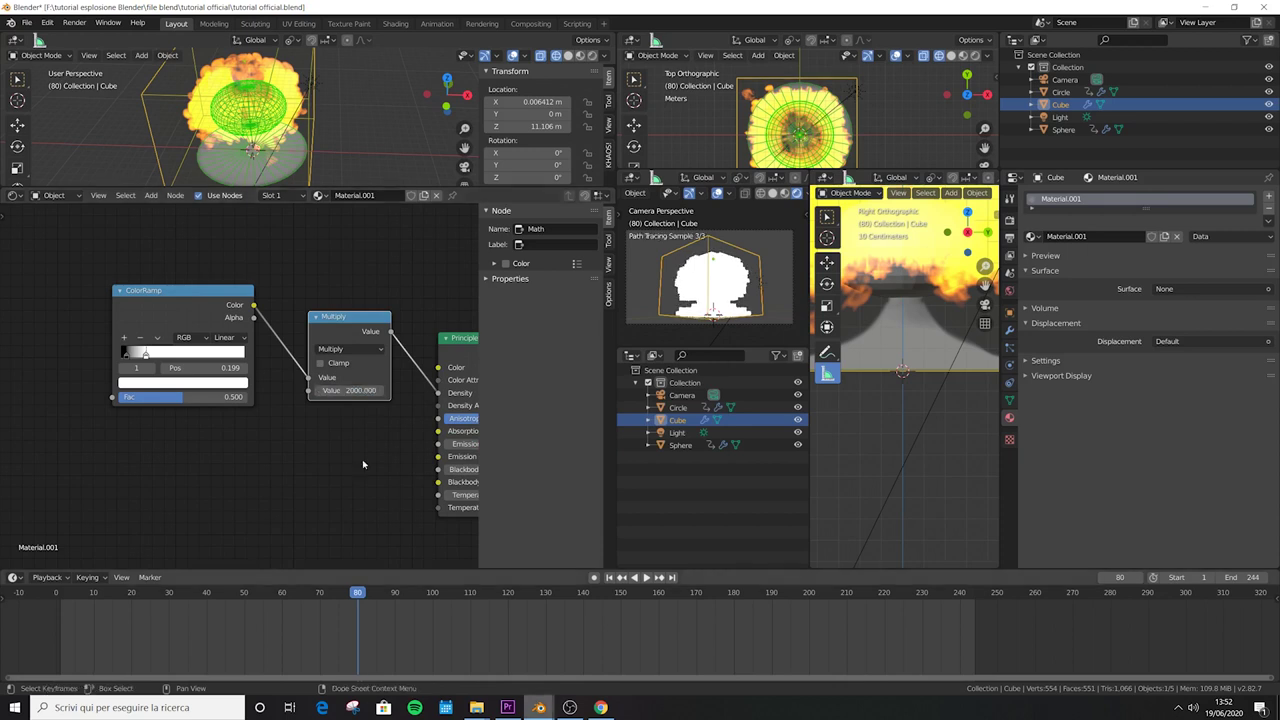
# - Add a Volume Info node and connect its Density output to the ColorRamp's Fac input
pyautogui.scroll(-2, 367, 455)
pyautogui.scroll(2, 90, 420)
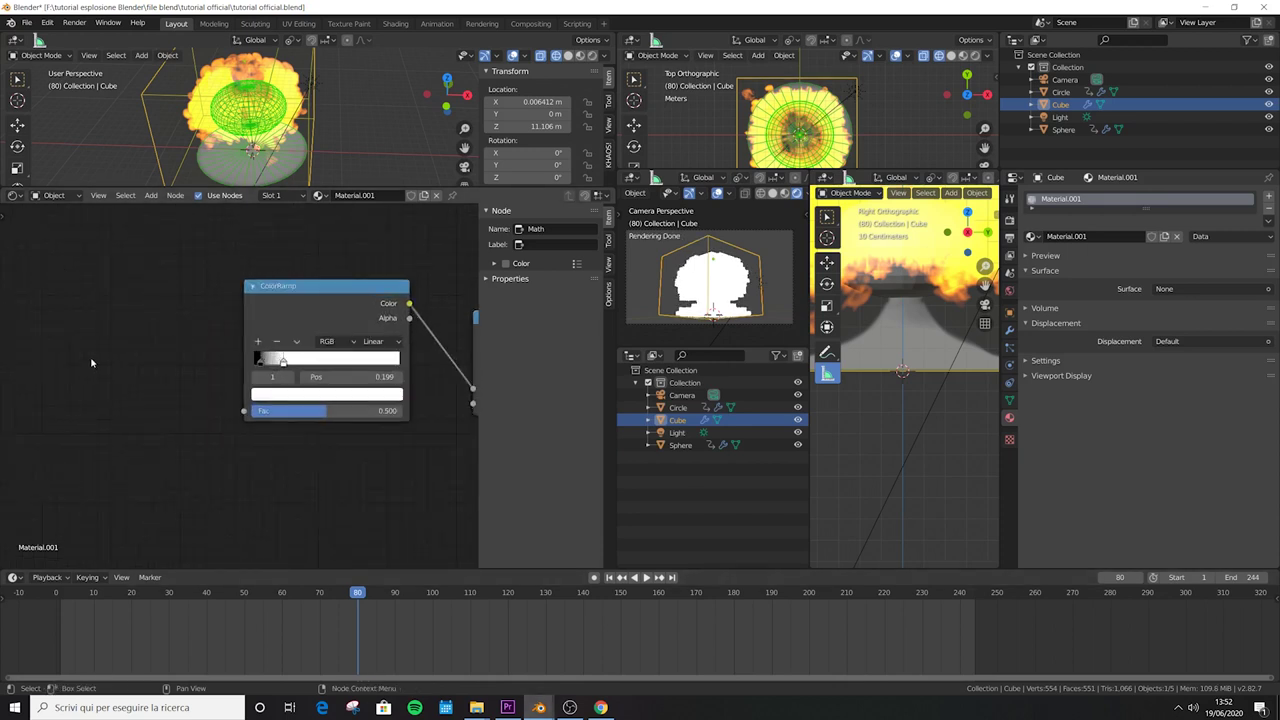
pyautogui.hotkey('shift', 'a')
pyautogui.write('info')
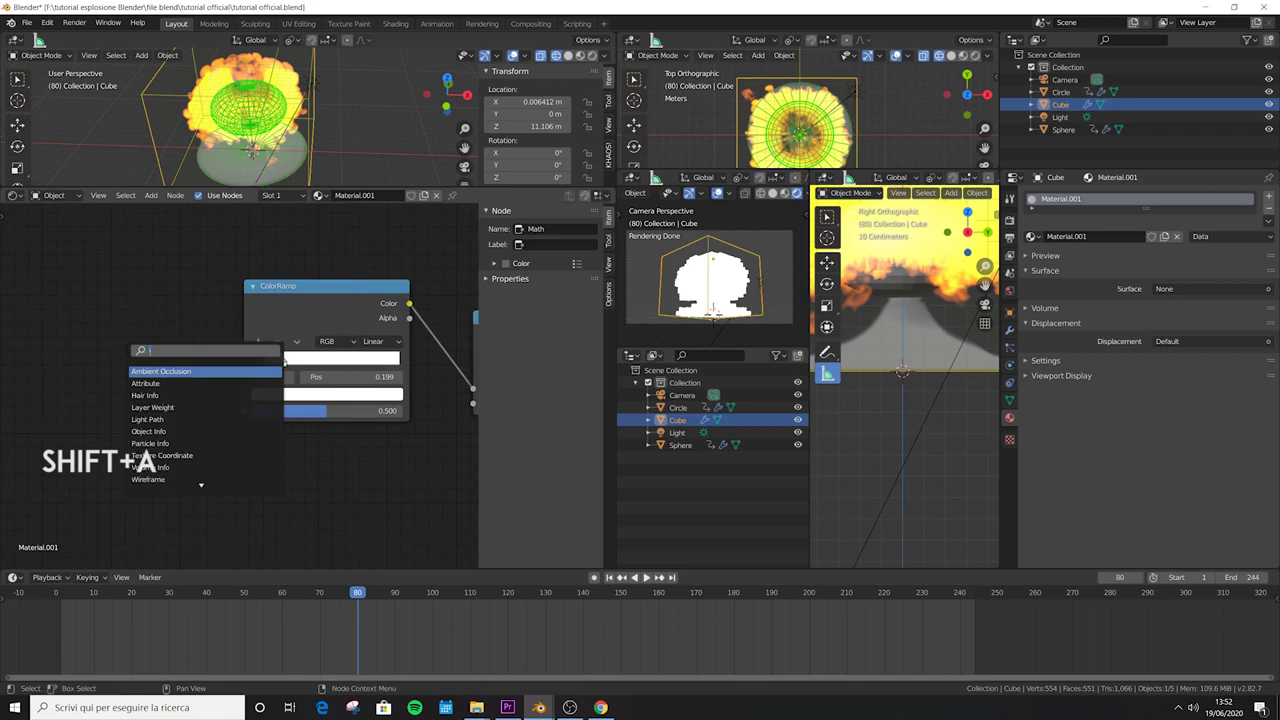
pyautogui.press('Down')
pyautogui.press('Down')
pyautogui.press('Down')
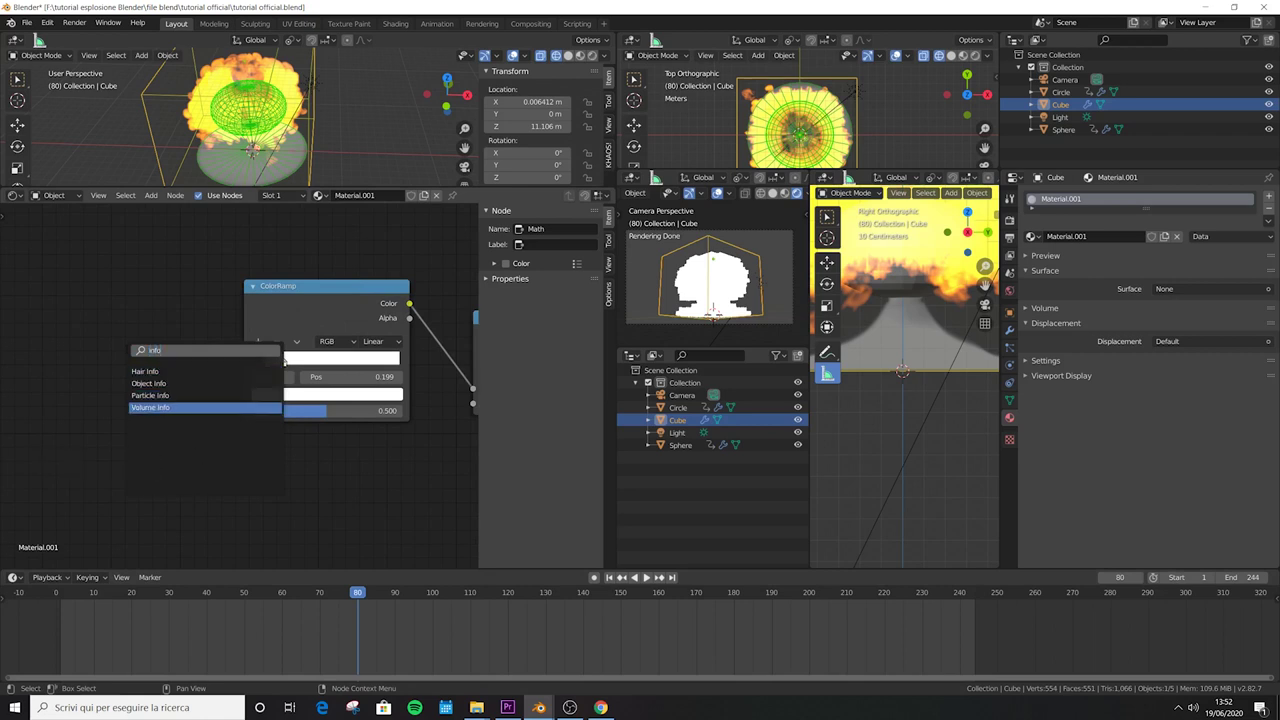
pyautogui.press('Return')
pyautogui.click(38, 334)
pyautogui.moveTo(134, 387); pyautogui.dragTo(243, 410)
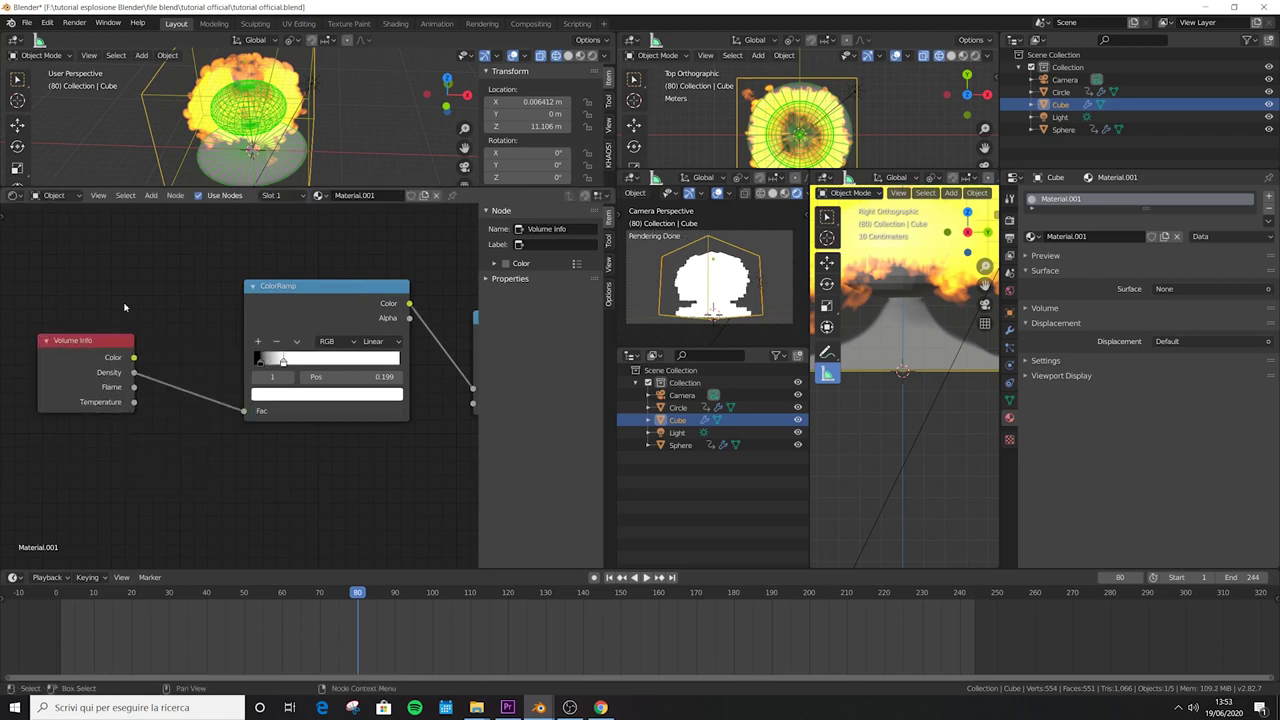
# - Insert a Math node between Volume Info and the ColorRamp, set to Multiply with a value of 1.4
pyautogui.hotkey('shift', 'a')
pyautogui.write('add')
pyautogui.press('Down')
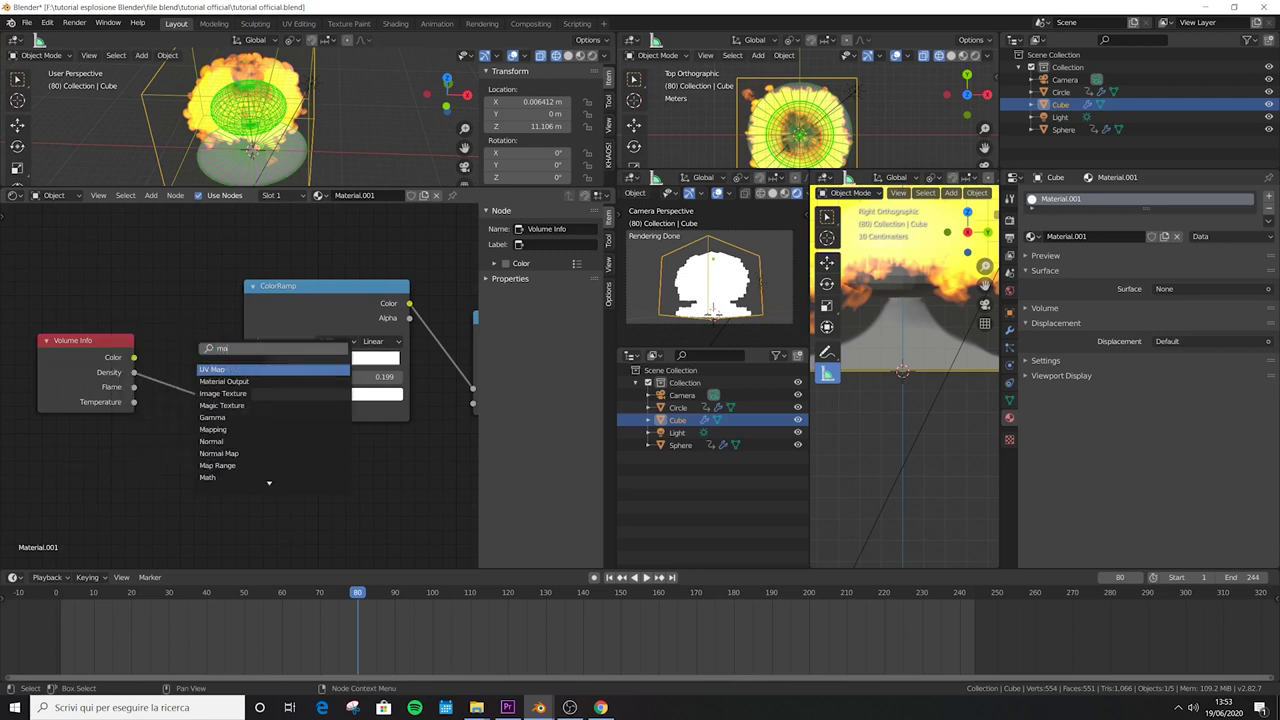
pyautogui.press('Return')
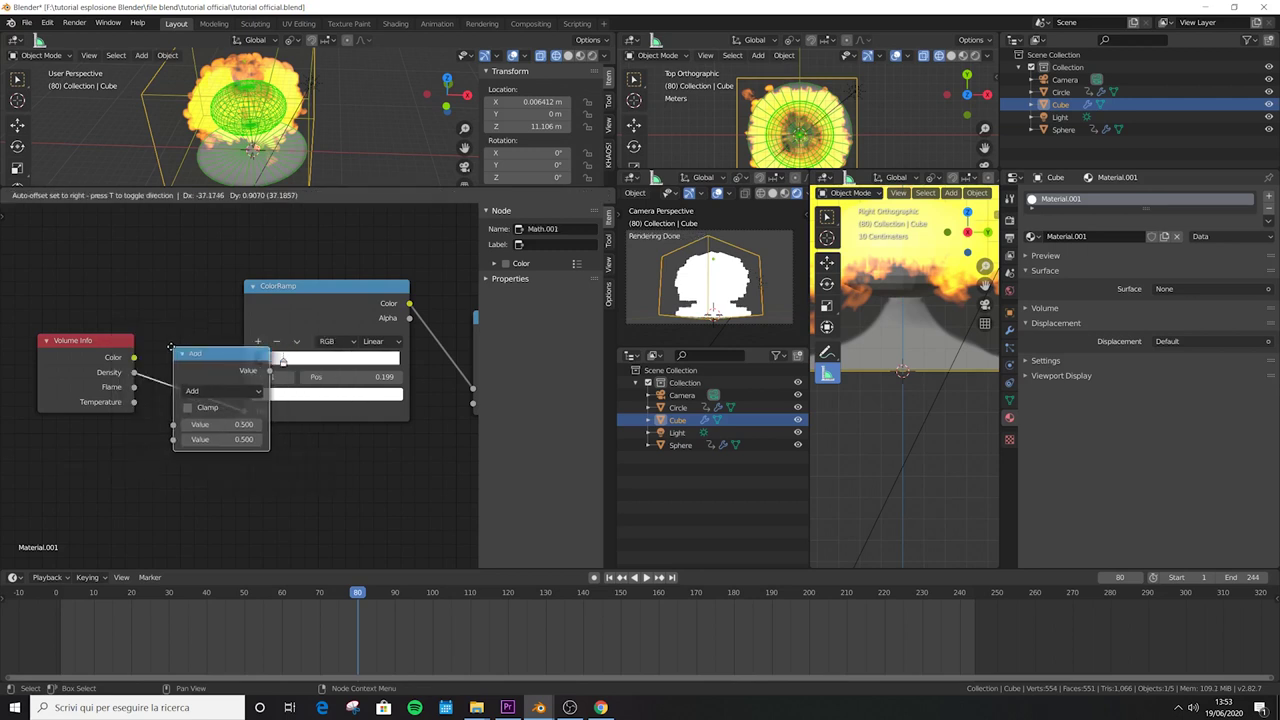
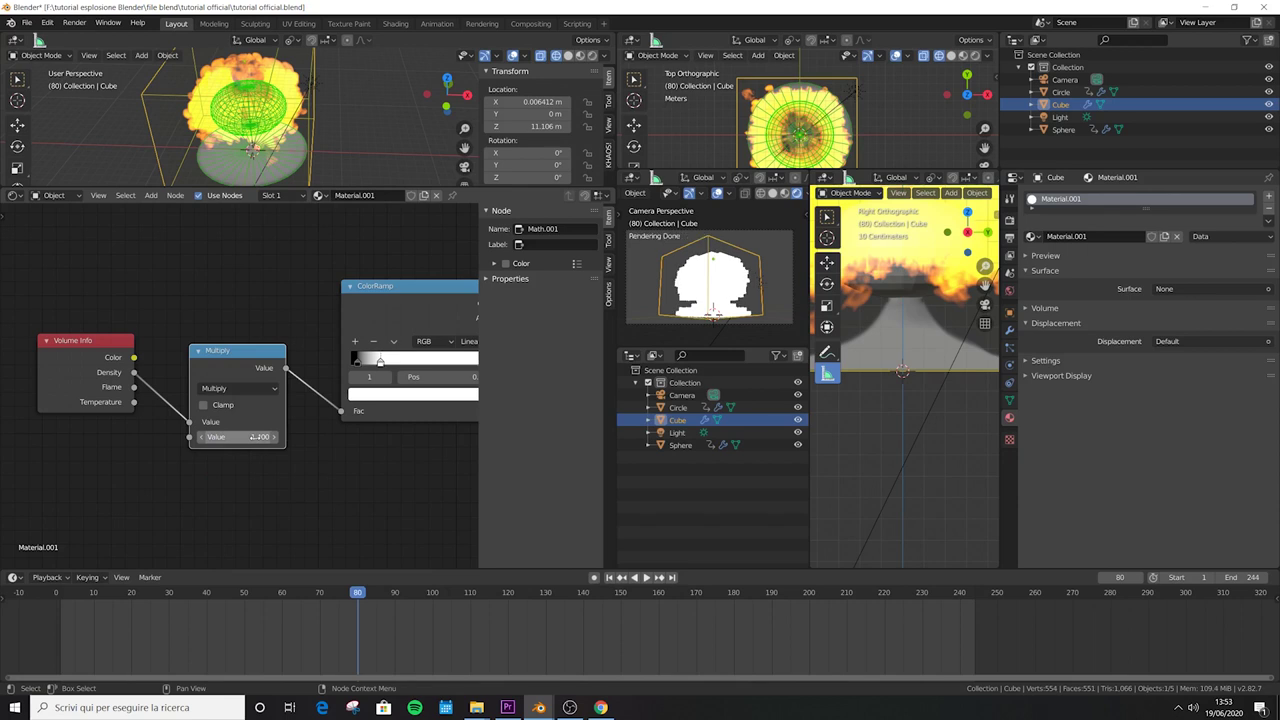
# - Add a second ColorRamp below the density nodes and connect its Color output to the Principled Volume's Emission Color
pyautogui.press('Home')
pyautogui.scroll(3, 370, 460)
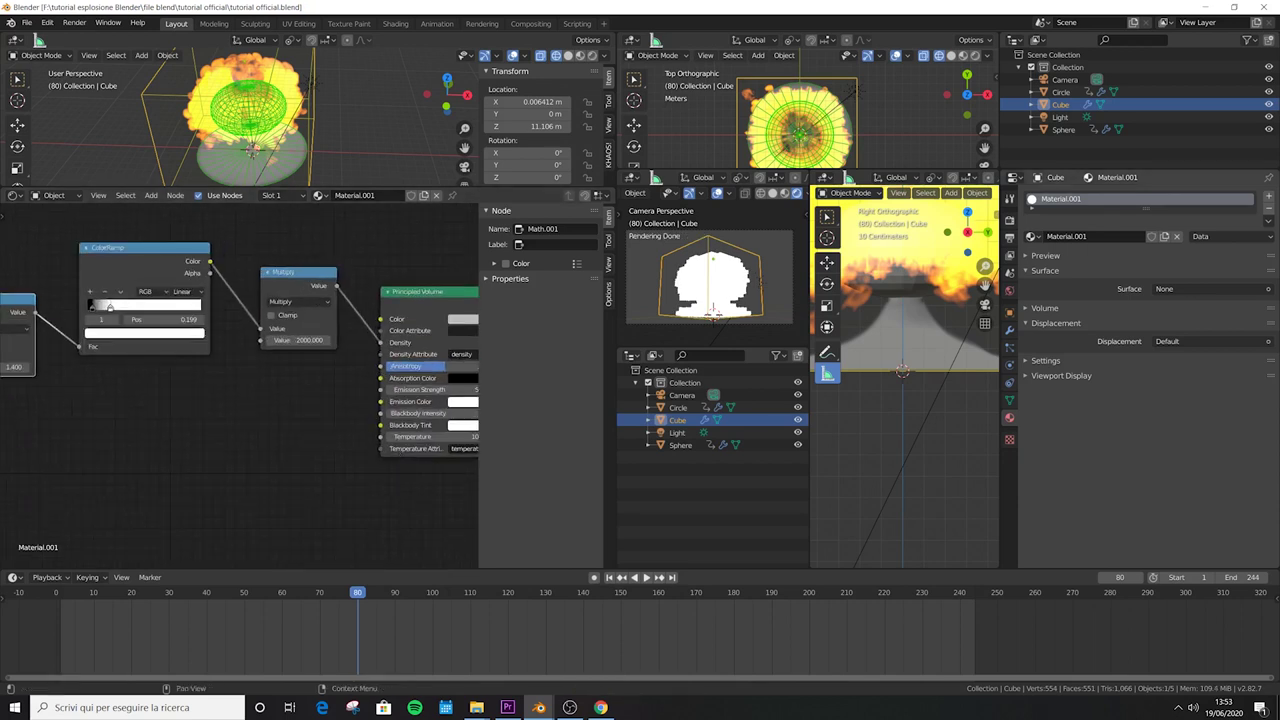
pyautogui.hotkey('shift', 'a')
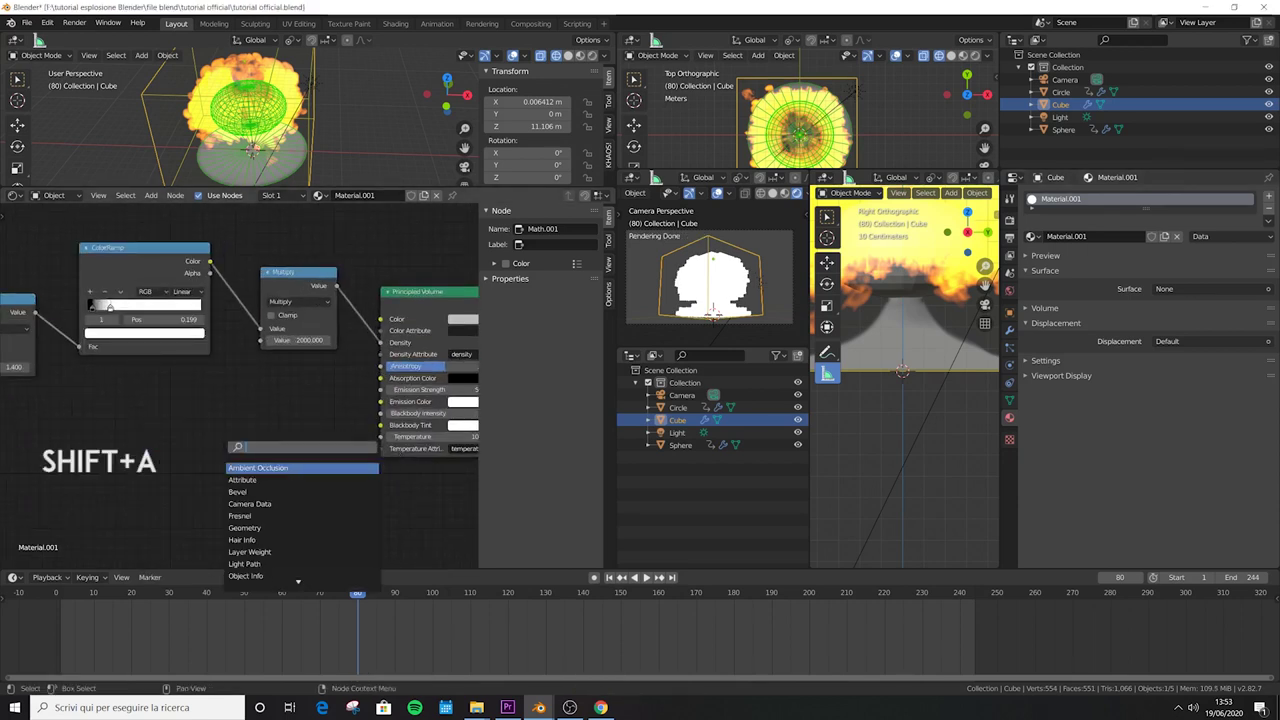
pyautogui.write('color ramp')
pyautogui.press('Return')
pyautogui.click(139, 410)
pyautogui.moveTo(270, 429); pyautogui.dragTo(381, 401)
# - Set the black stop of the emission ColorRamp to position 0.525
pyautogui.click(243, 487)
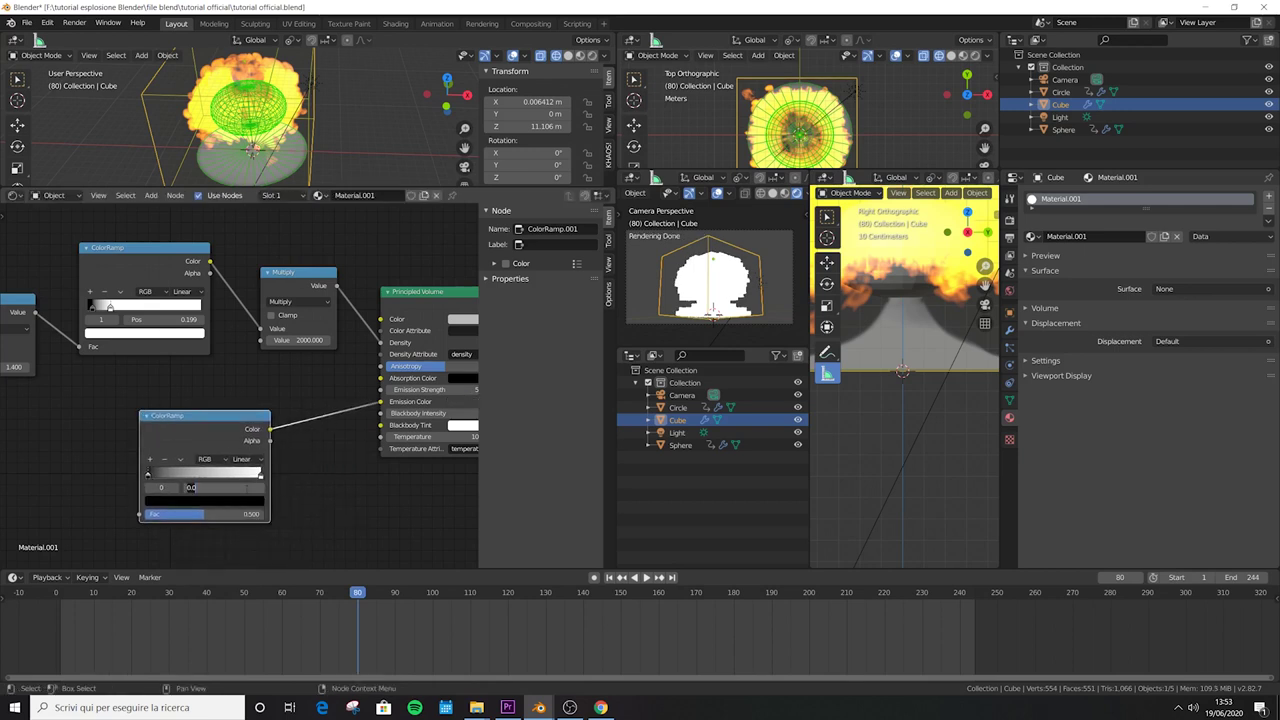
pyautogui.write('0.525')
pyautogui.press('Return')
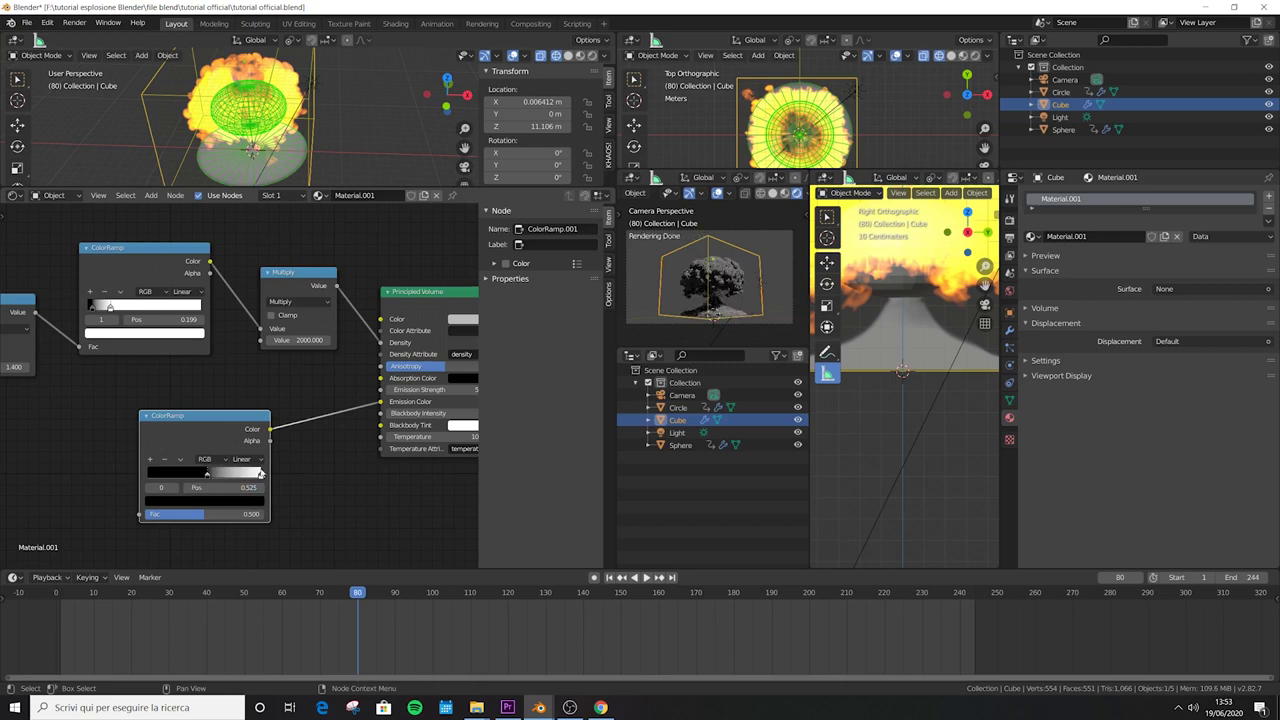
# - Set the emission ColorRamp's white end stop to hue 0.121 and saturation 0.689, and raise its value to at least 2
pyautogui.click(260, 476)
pyautogui.scroll(2, 238, 495)
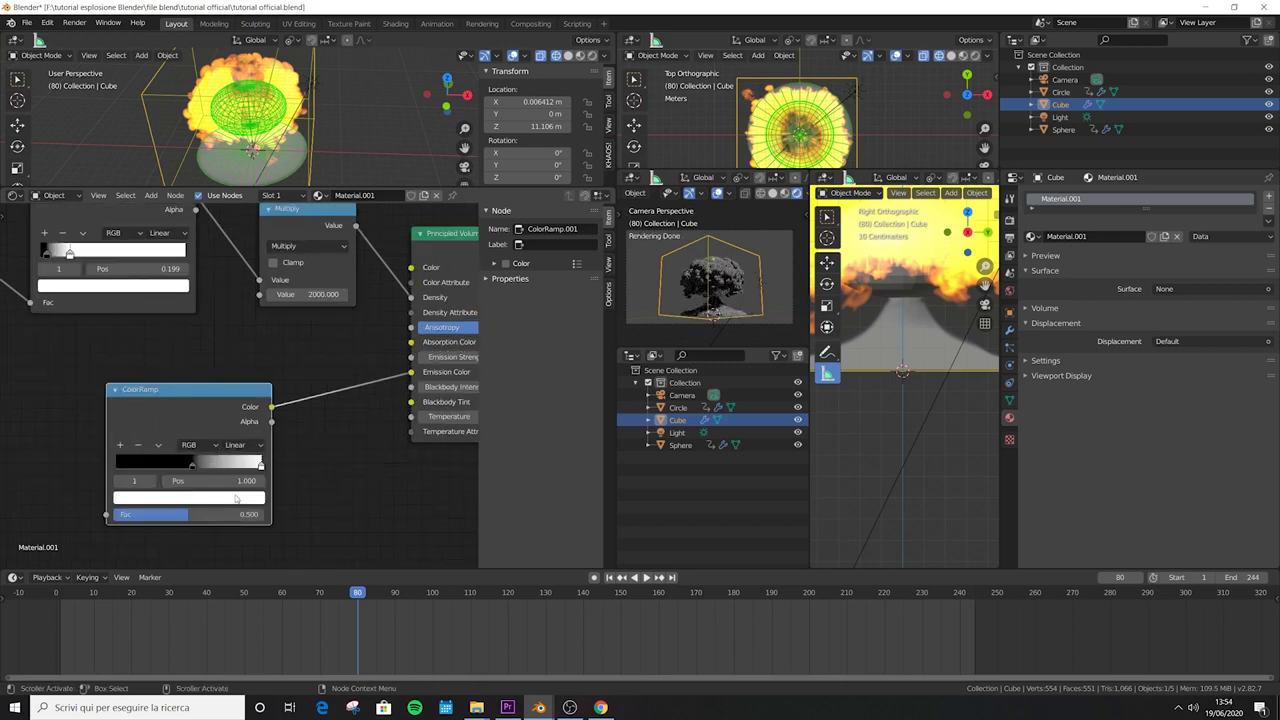
pyautogui.click(234, 498)
pyautogui.click(206, 440)
pyautogui.write('0.')
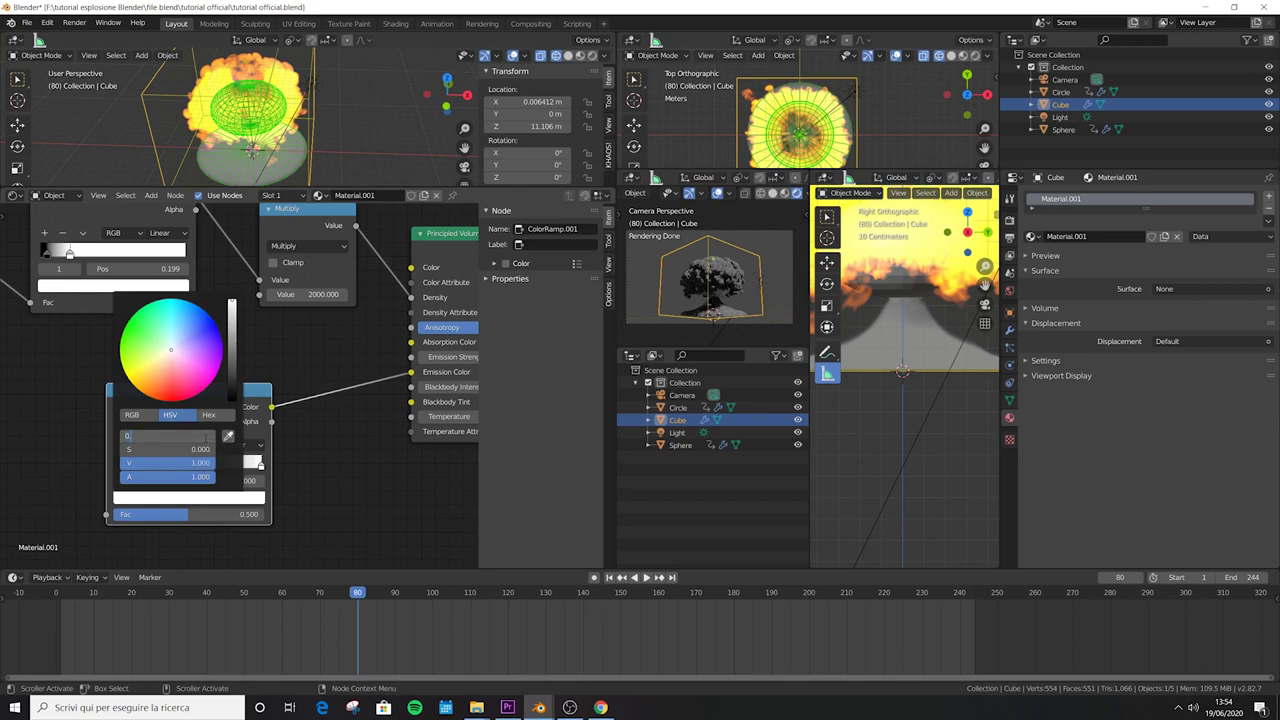
pyautogui.write('121')
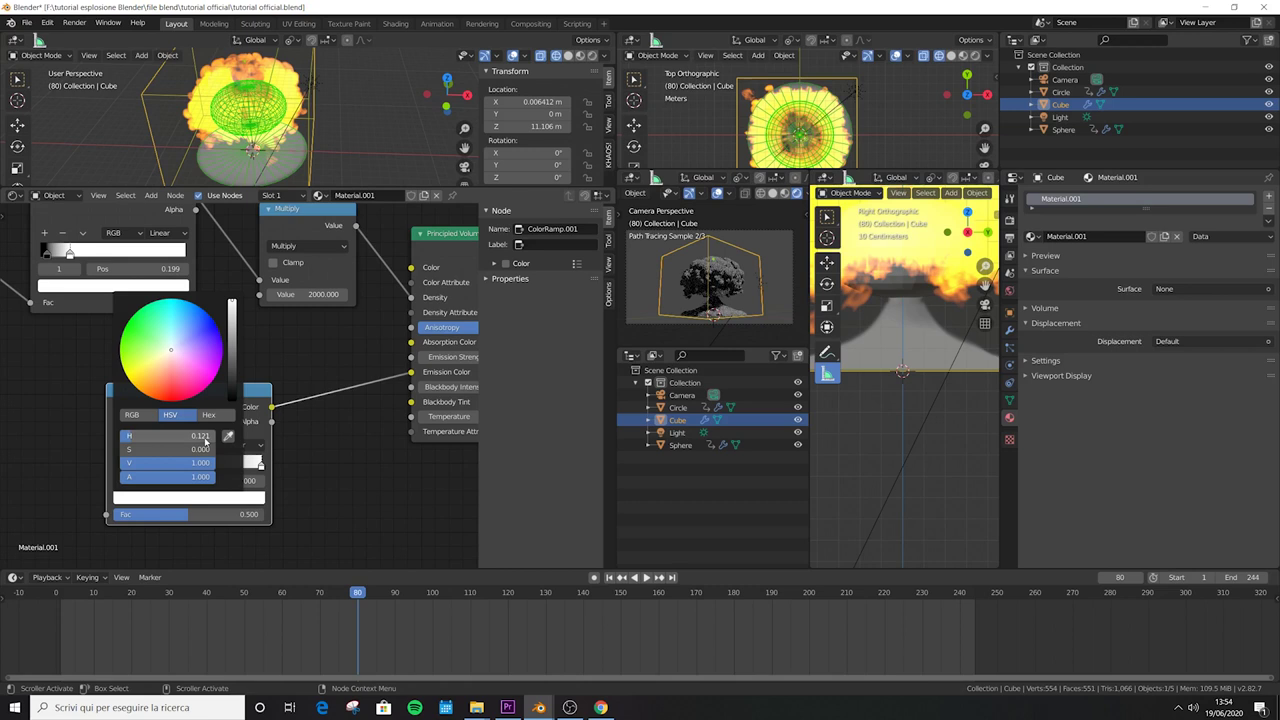
pyautogui.press('Return')
pyautogui.click(208, 450)
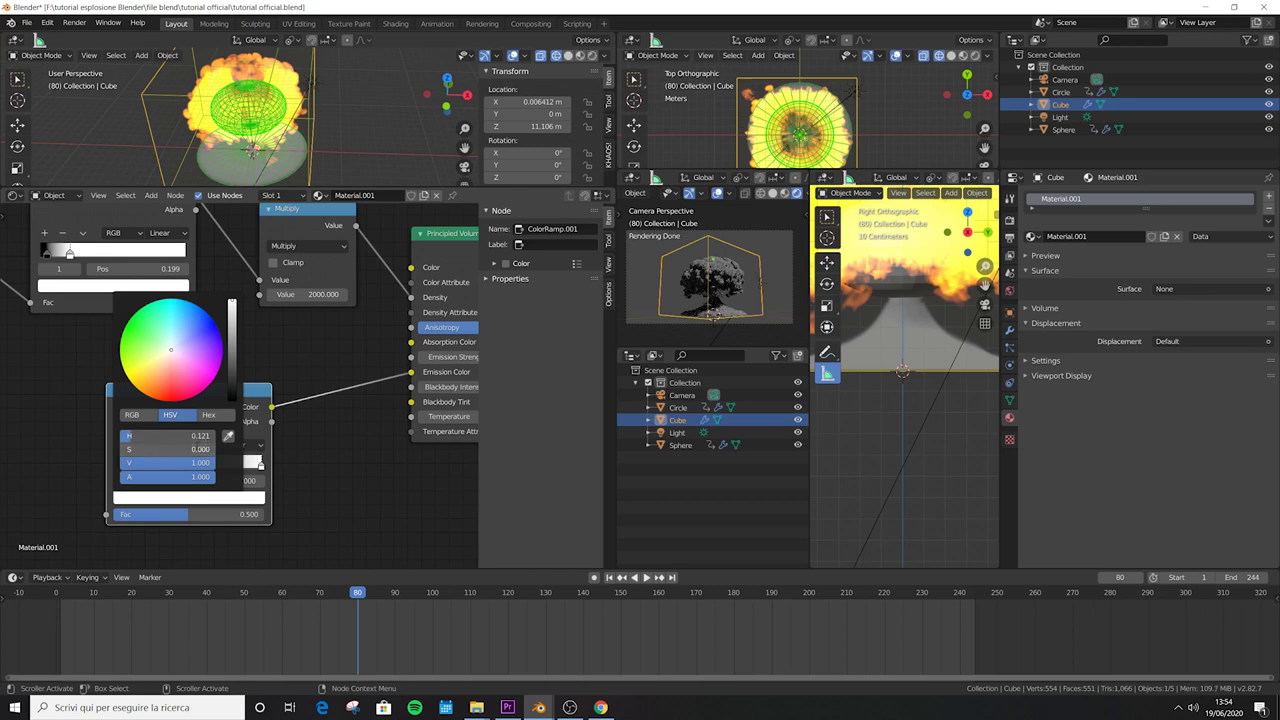
pyautogui.write('0.689')
pyautogui.press('Return')
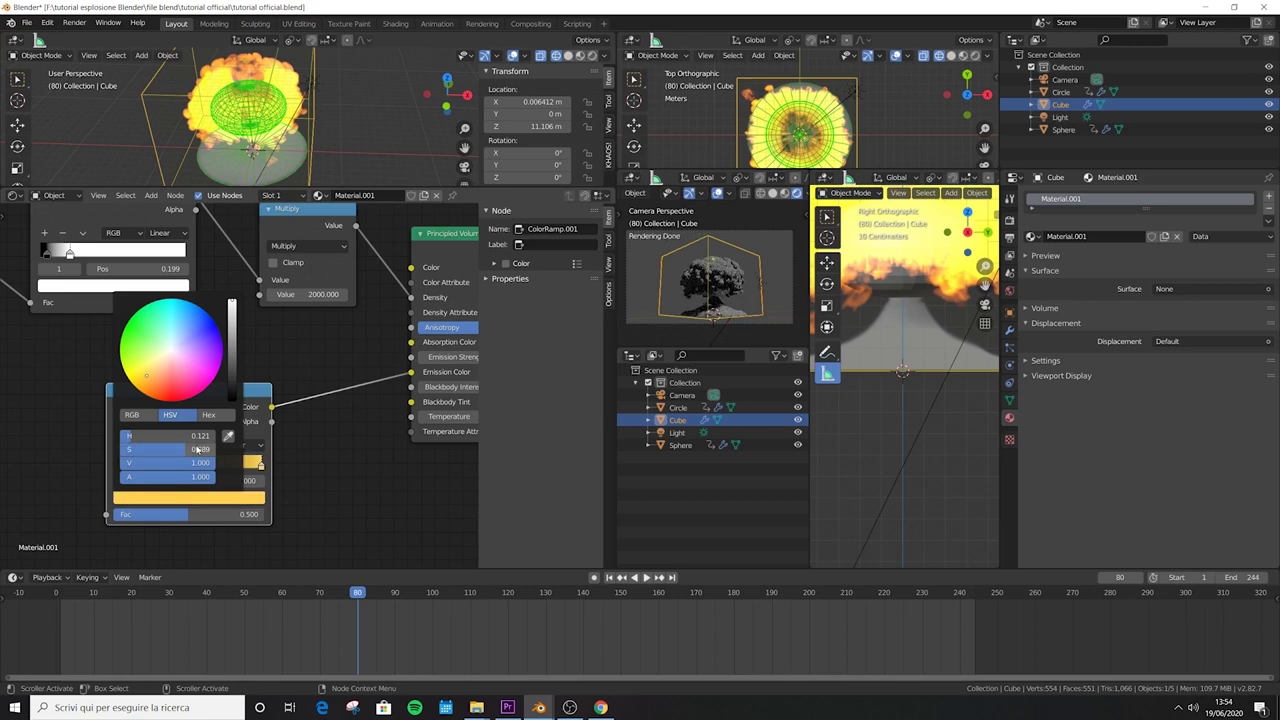
pyautogui.click(197, 465)
pyautogui.write('2')
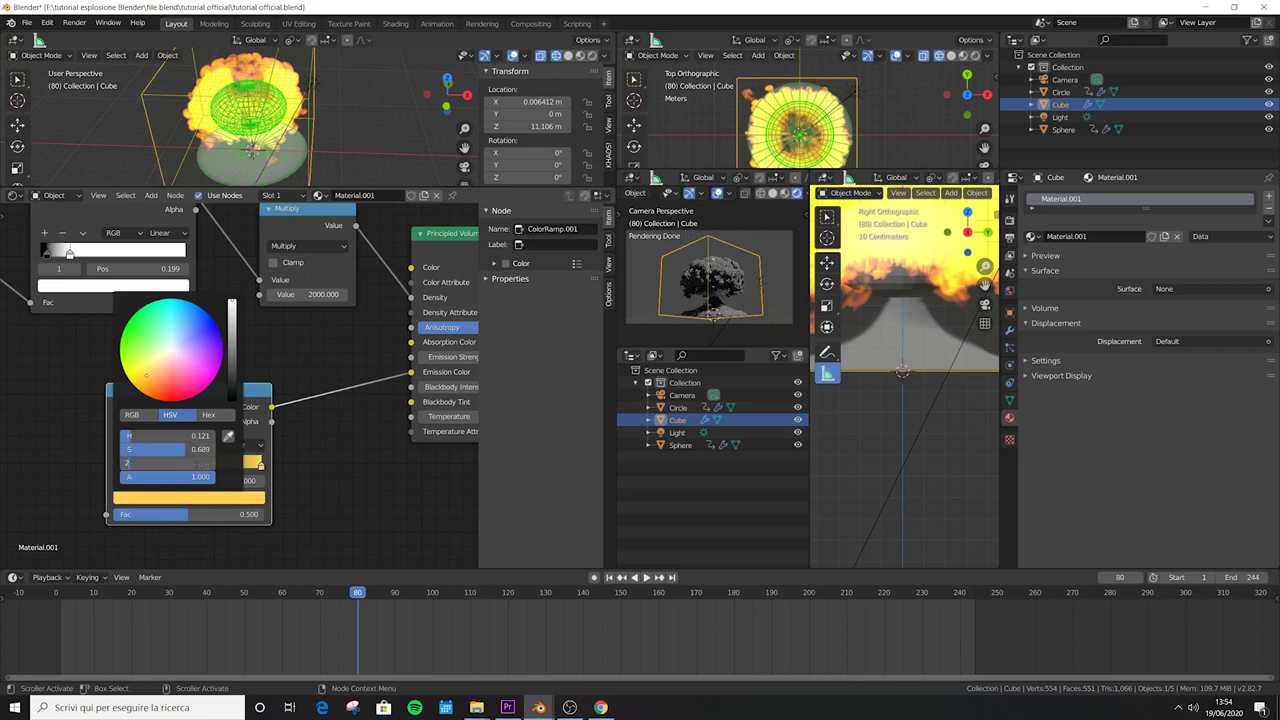
pyautogui.press('Return')
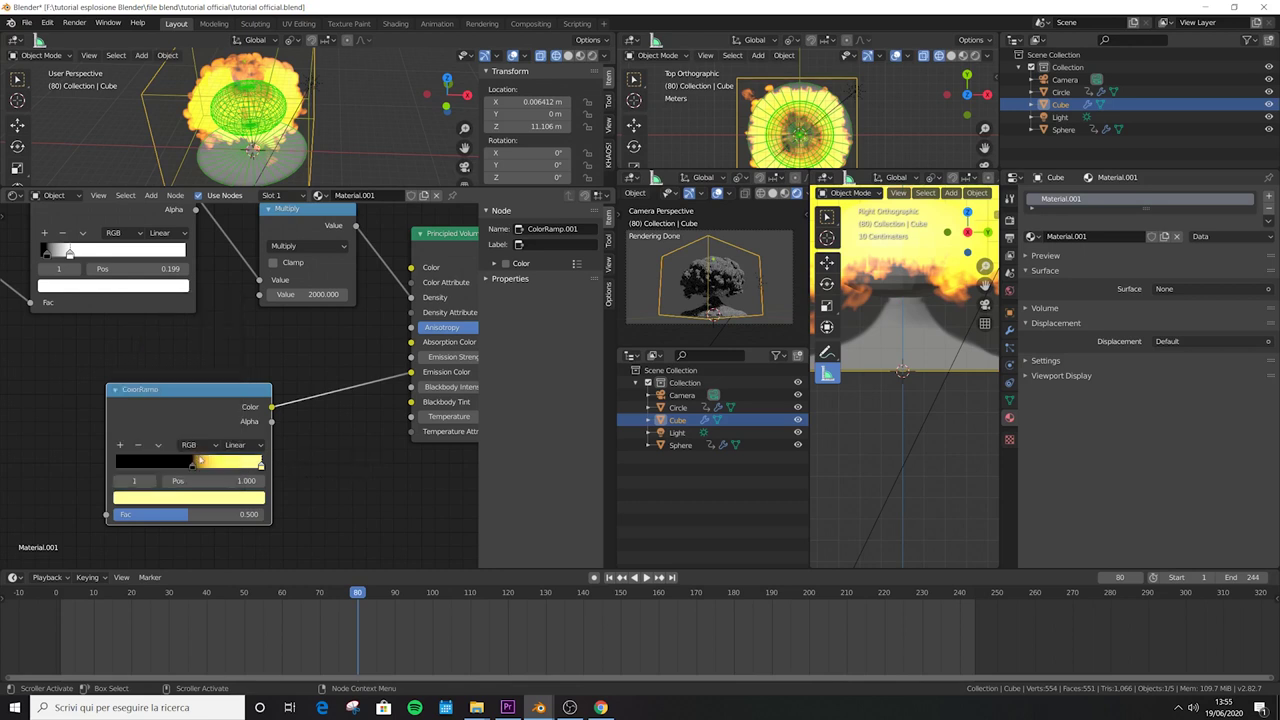
# - Add a stop between the black and yellow ones on the emission ColorRamp and set its position to 0.912
pyautogui.click(121, 445)
pyautogui.click(185, 481)
pyautogui.write('0.912')
pyautogui.press('Return')
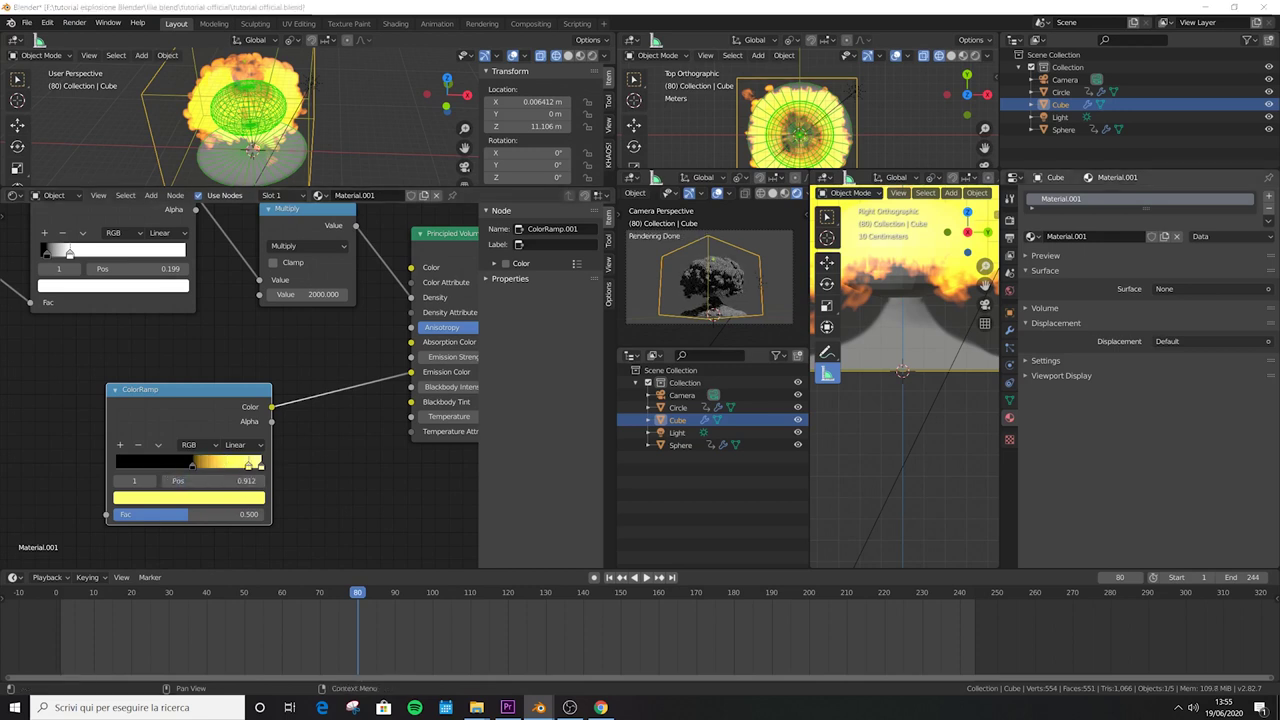
# - Color the stop at 0.912 dark orange-brown with hue 0.051, saturation 1, value 0.277 and alpha 2
pyautogui.click(214, 498)
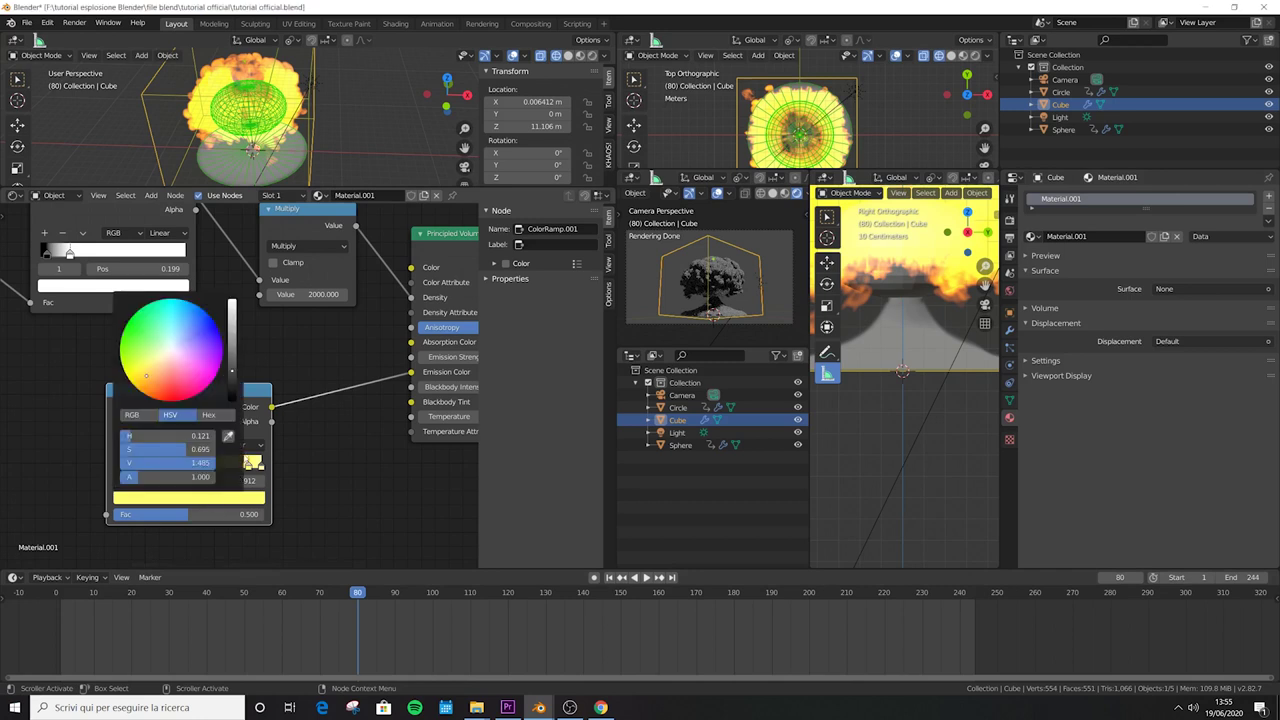
pyautogui.click(200, 437)
pyautogui.write('0.051')
pyautogui.press('Return')
pyautogui.click(194, 449)
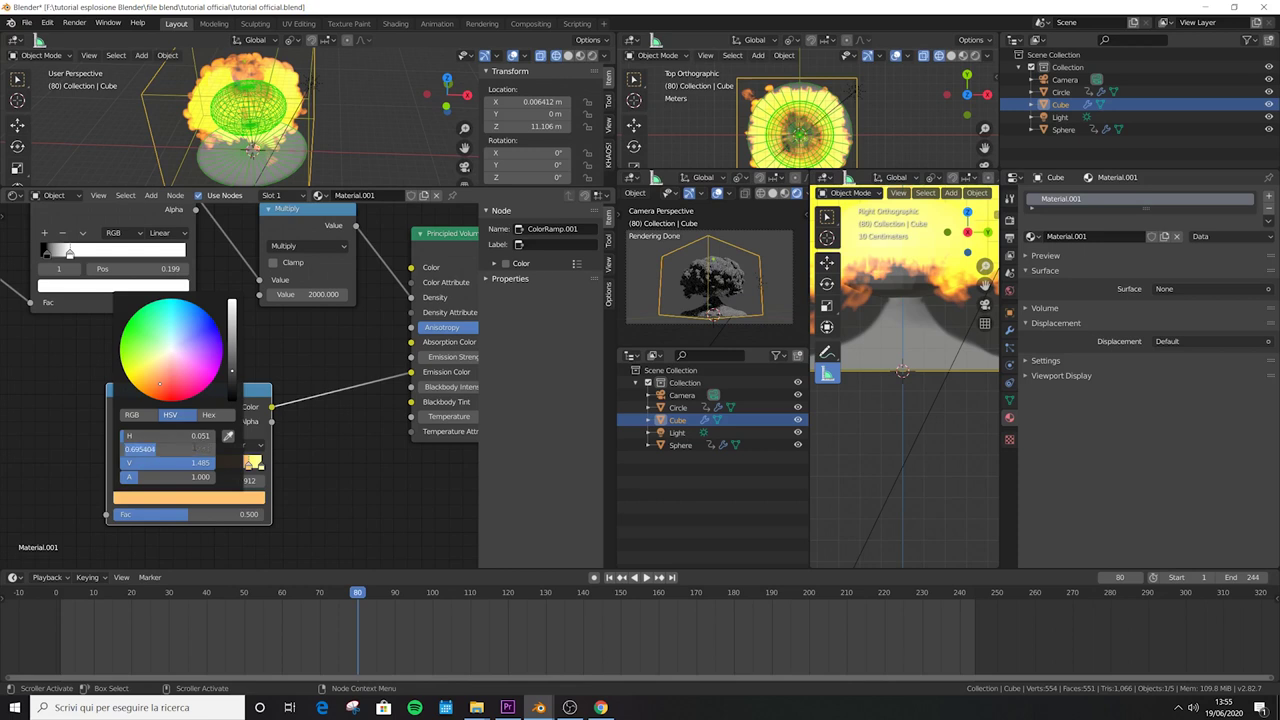
pyautogui.write('1')
pyautogui.press('Return')
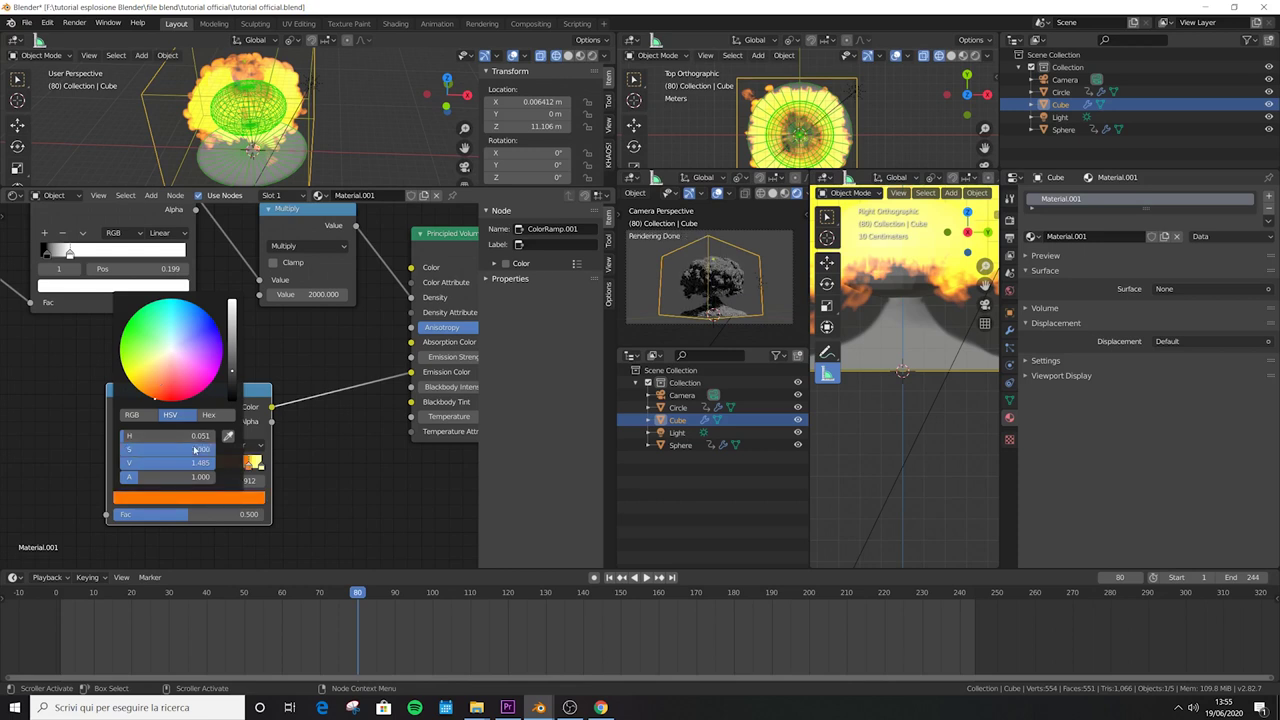
pyautogui.click(190, 463)
pyautogui.write('0.277')
pyautogui.press('Return')
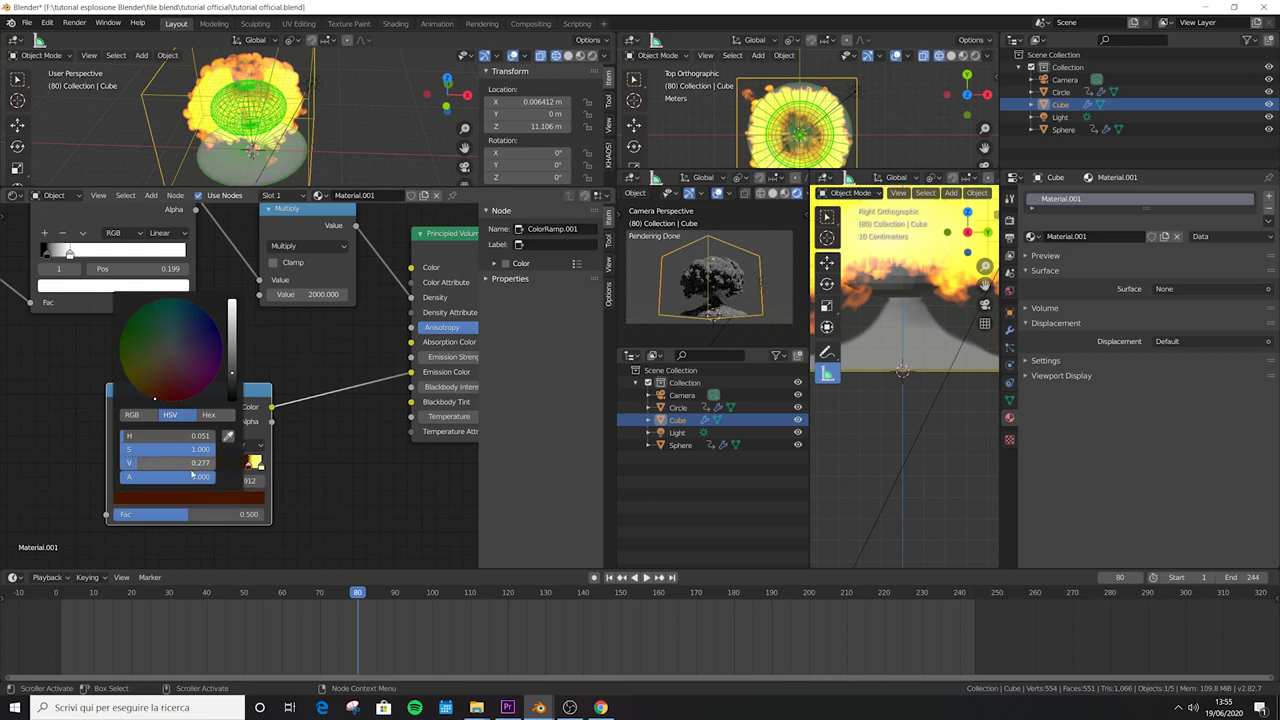
pyautogui.click(207, 476)
pyautogui.write('2')
pyautogui.press('Return')
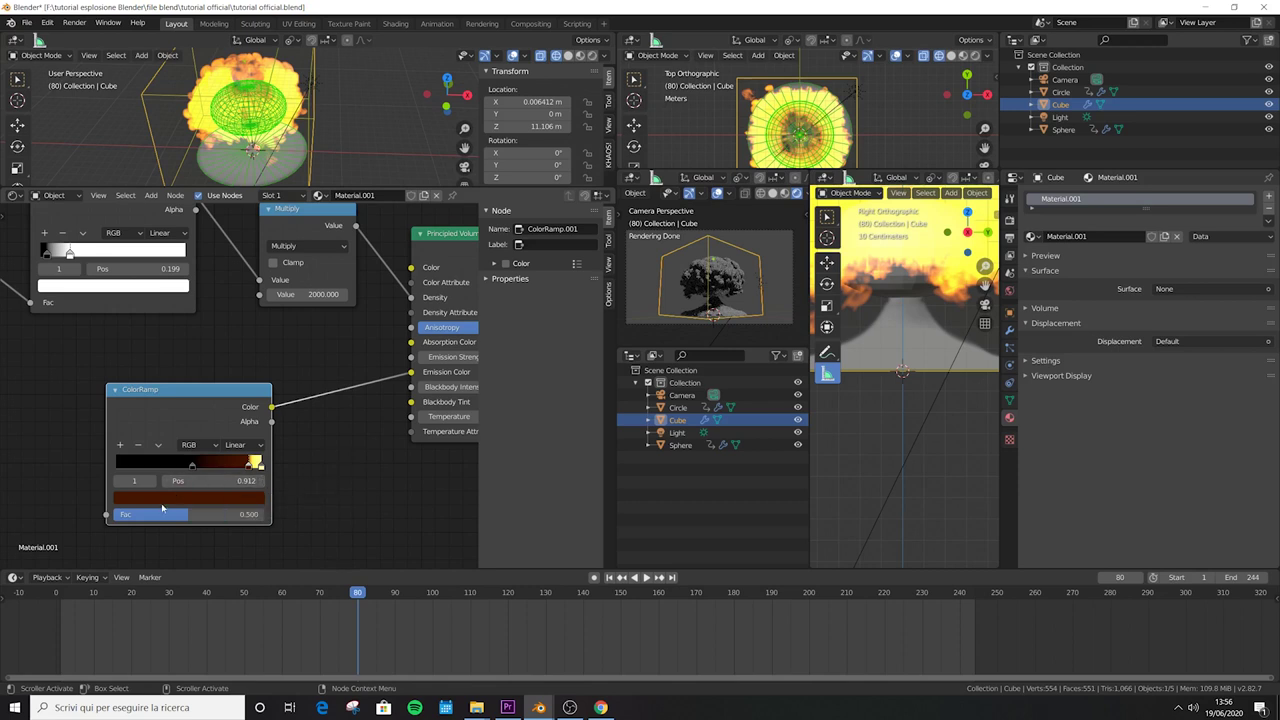
# - Add another stop between the black and dark orange-brown stops of the emission ColorRamp
pyautogui.scroll(2, 164, 507)
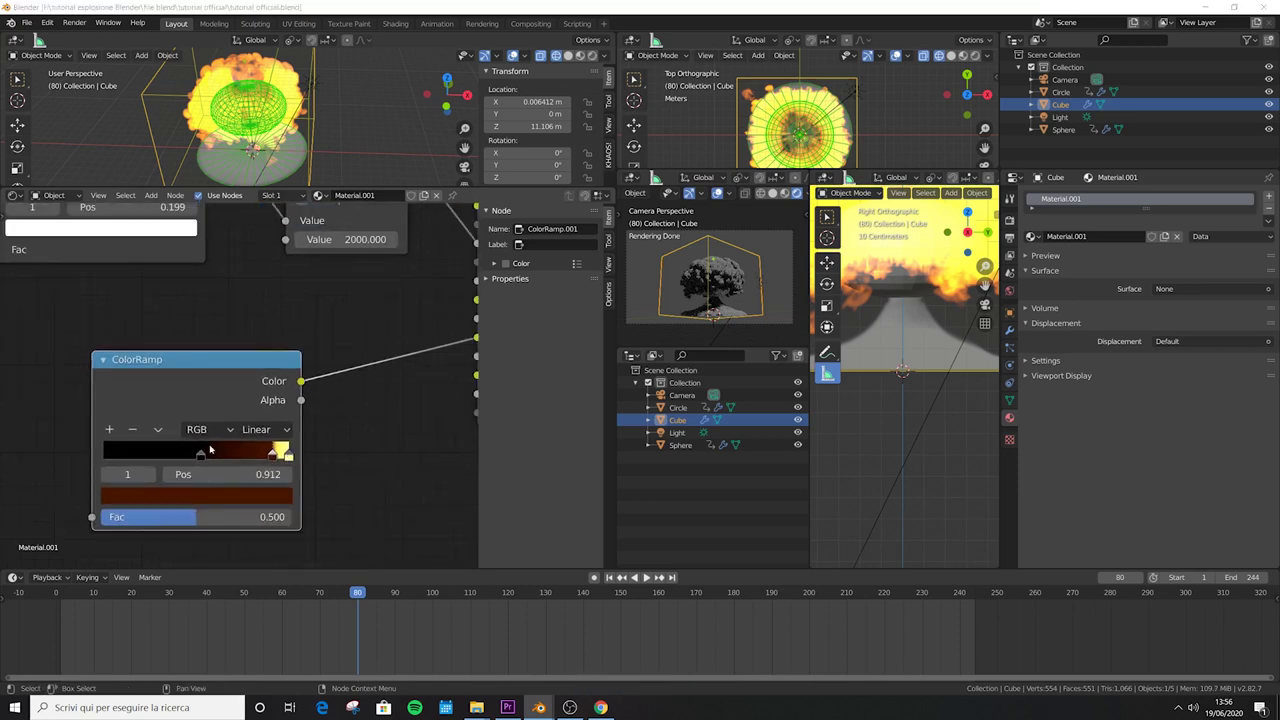
pyautogui.click(109, 429)
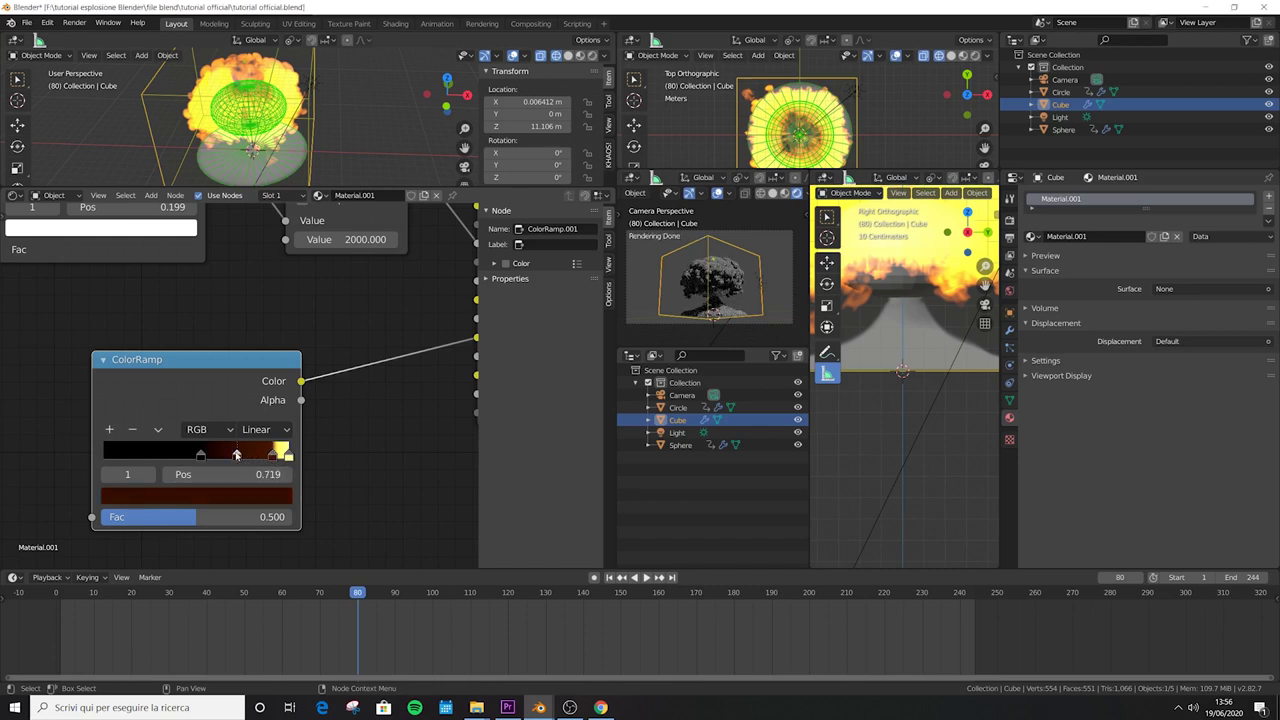
# - Set the position of the ColorRamp's dark red stop (stop 1) to 0.627
pyautogui.moveTo(236, 455); pyautogui.dragTo(229, 455)
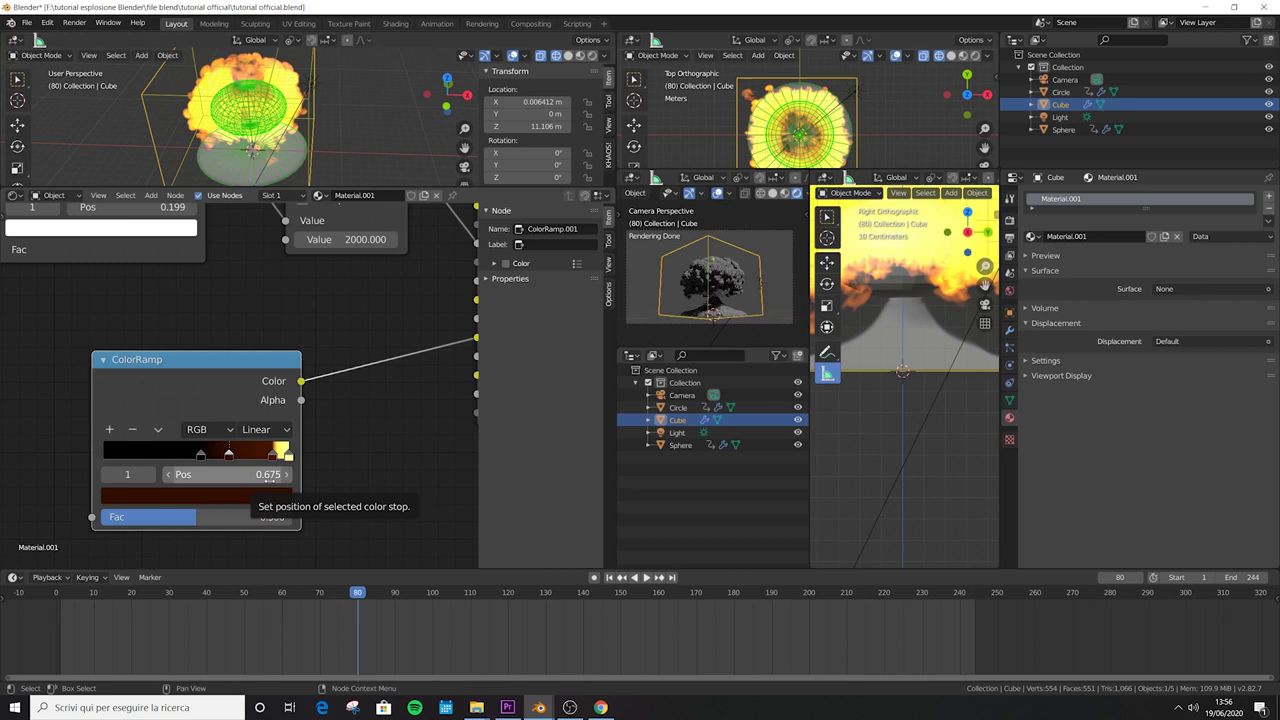
pyautogui.doubleClick(270, 475)
pyautogui.write('0.627')
pyautogui.press('Return')
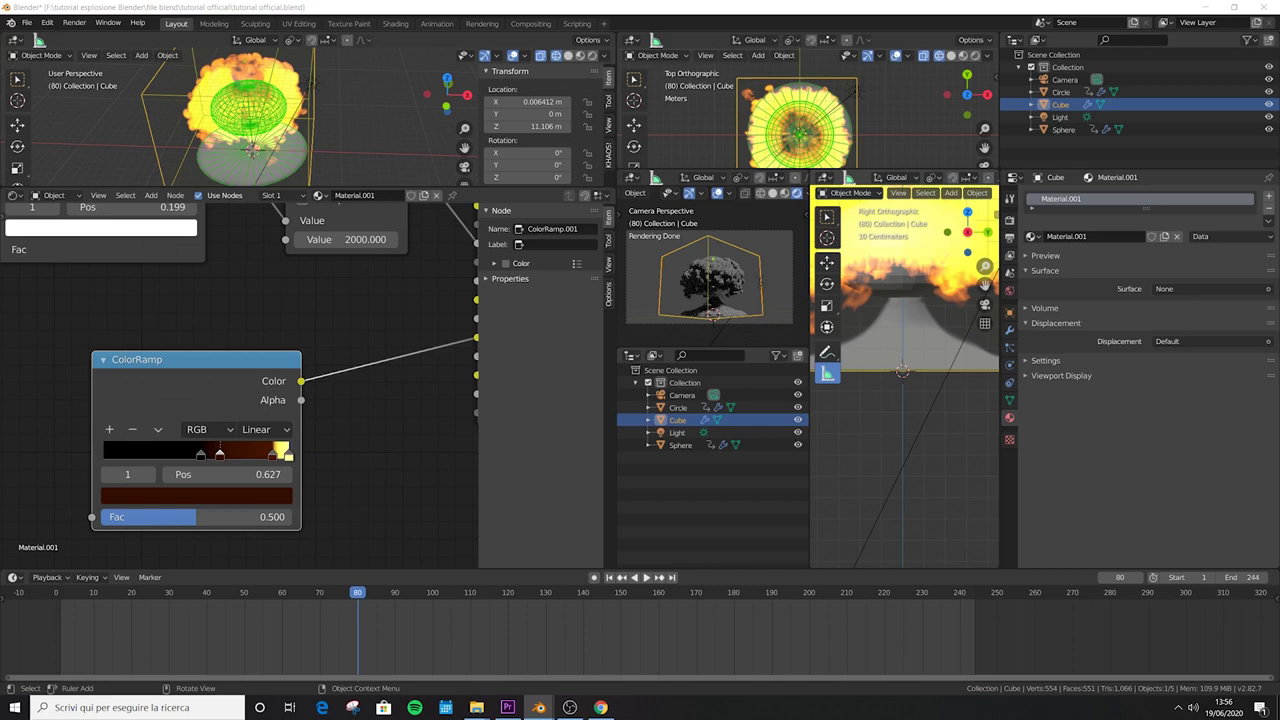
# - Set the dark red stop's colour to hue 0.024, value 0.153 and alpha 1.000 in HSV
pyautogui.click(231, 495)
pyautogui.click(212, 418)
pyautogui.write('0.024')
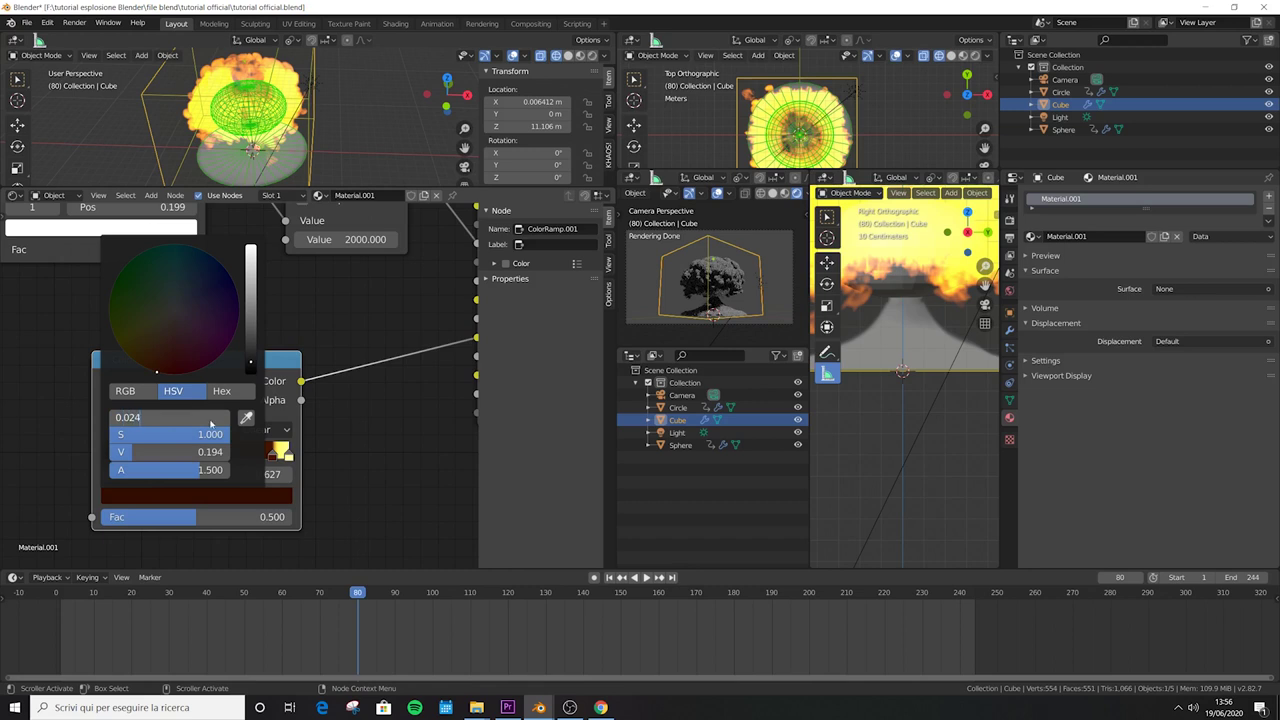
pyautogui.press('Return')
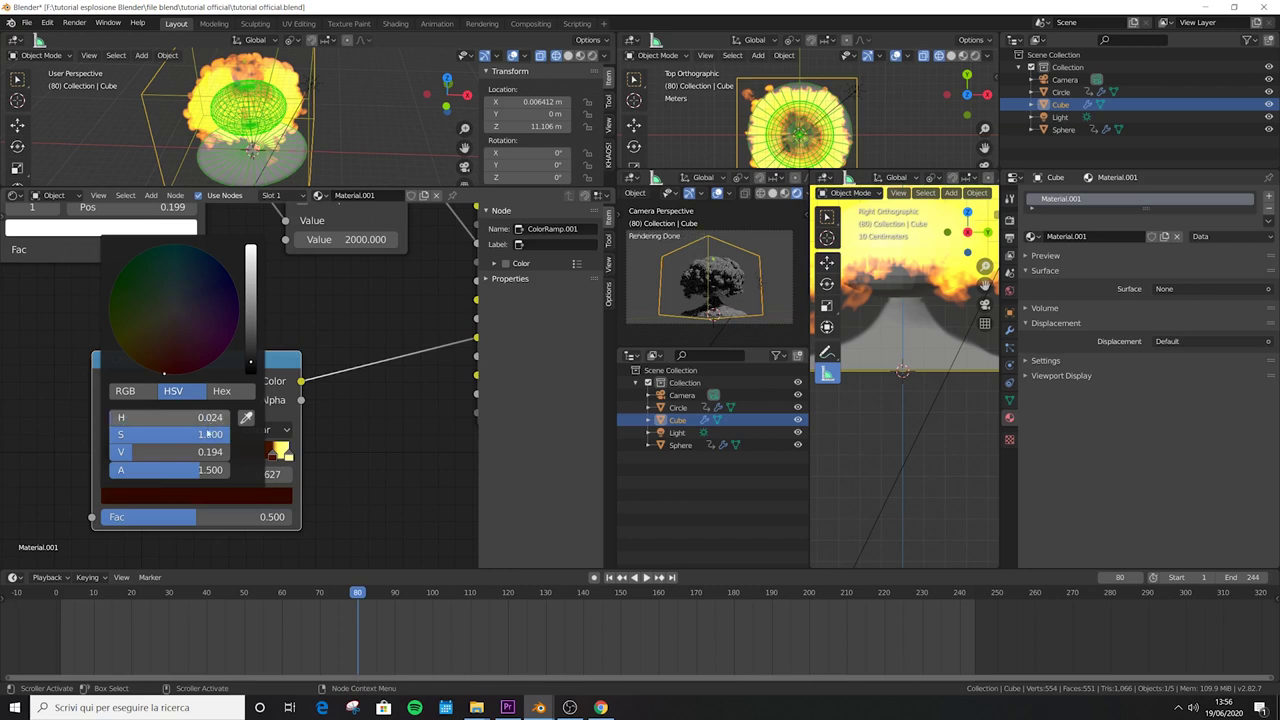
pyautogui.click(211, 453)
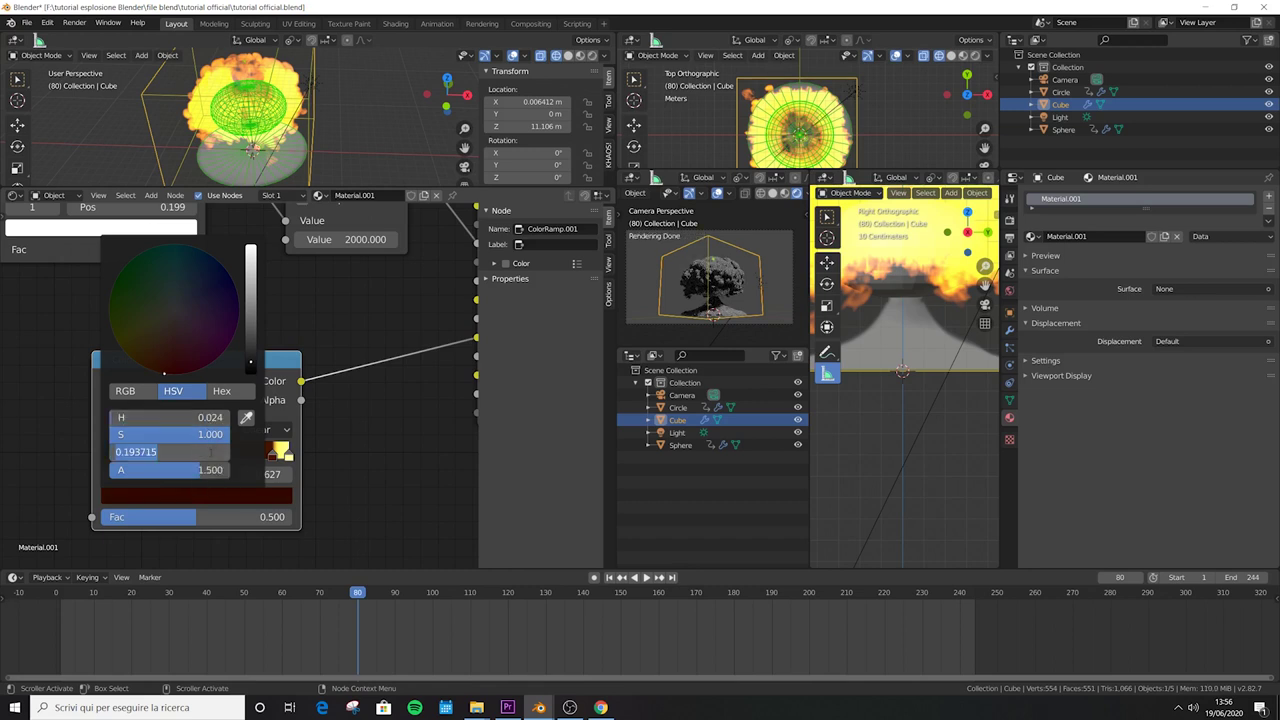
pyautogui.write('0.15')
pyautogui.click(217, 470)
pyautogui.write('1')
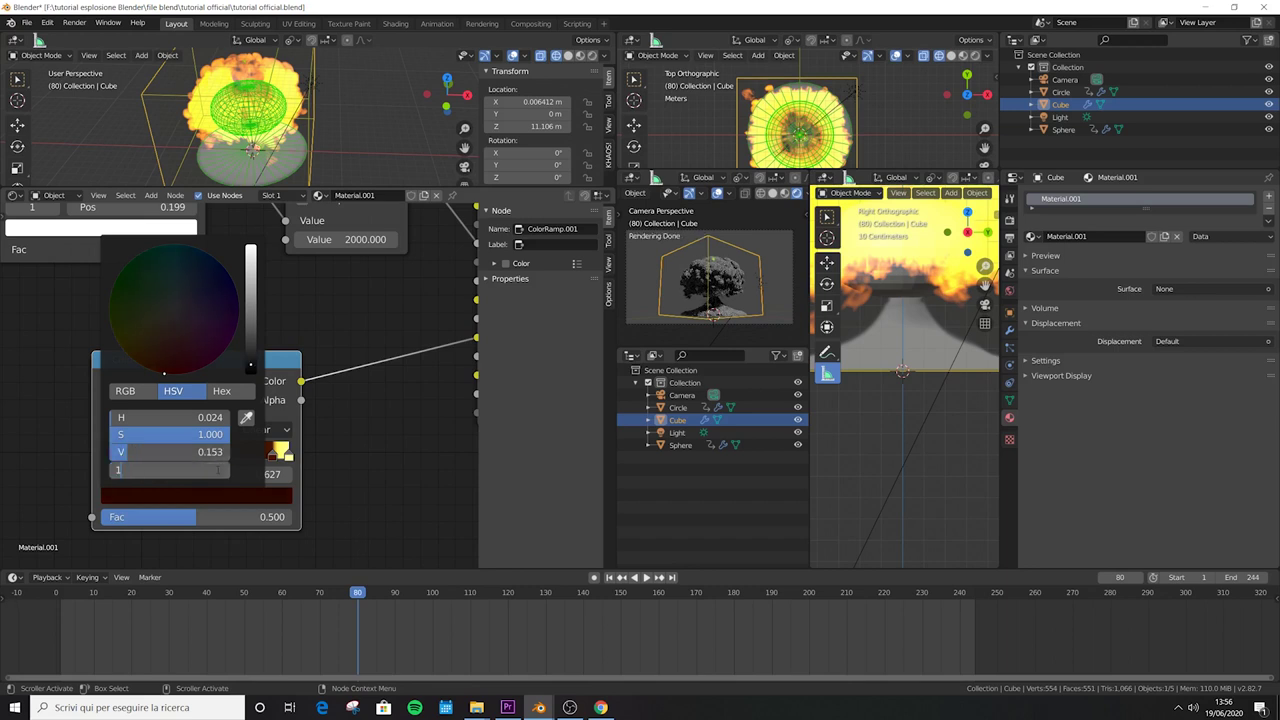
pyautogui.press('Return')
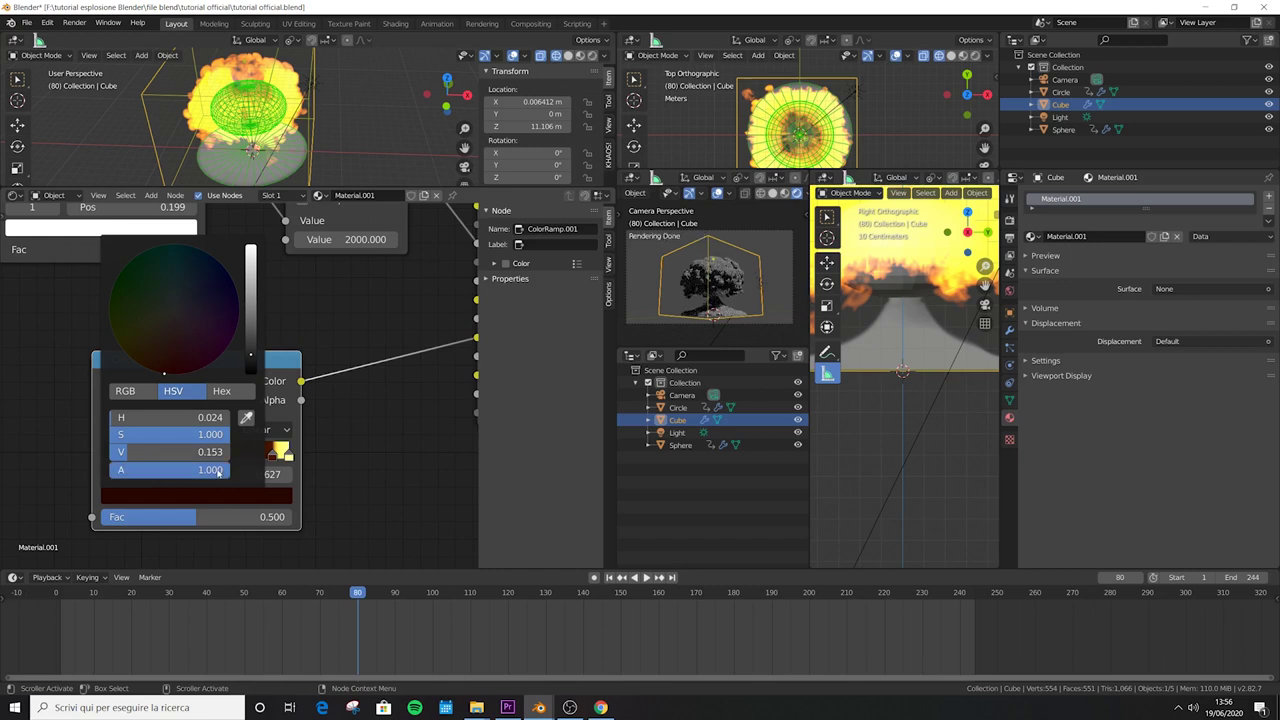
# - Add an Attribute node named heat and connect its Color output to the lower ColorRamp's Fac input
pyautogui.scroll(-2, 71, 452)
pyautogui.hotkey('shift', 'a')
pyautogui.write('attri')
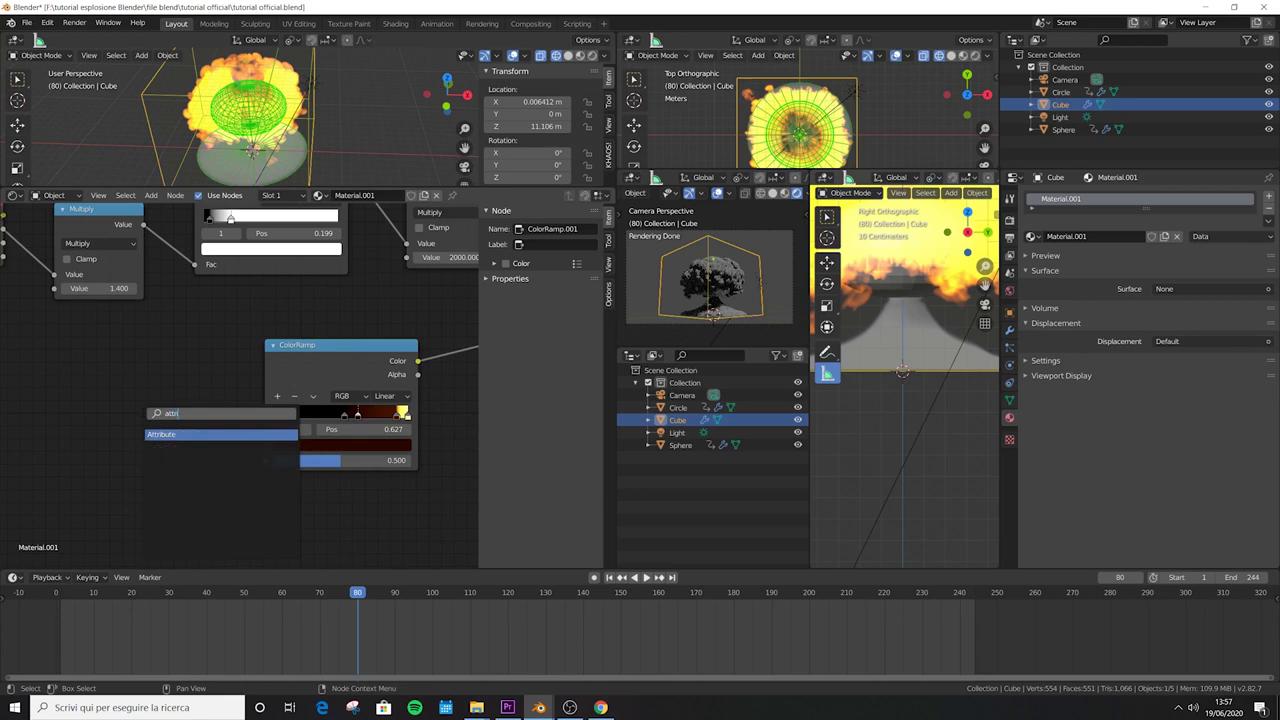
pyautogui.press('Return')
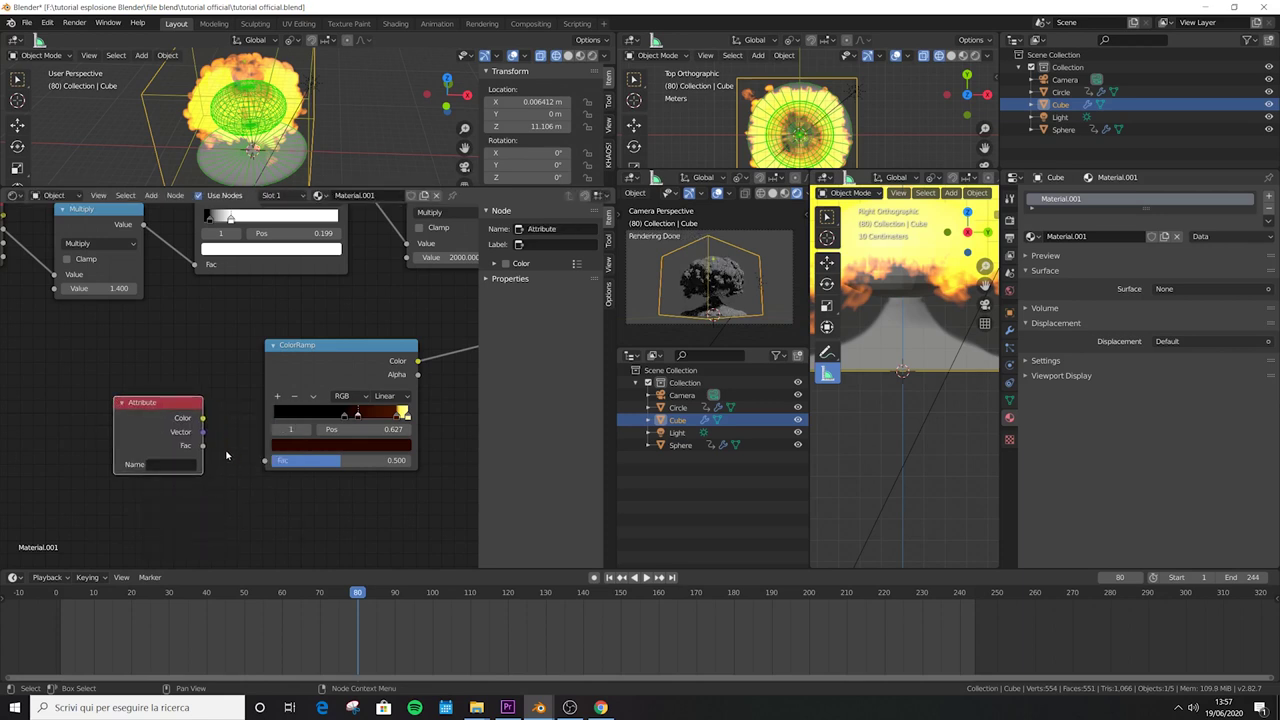
pyautogui.moveTo(203, 418); pyautogui.dragTo(266, 461)
pyautogui.click(158, 463)
pyautogui.write('heat')
pyautogui.press('Return')
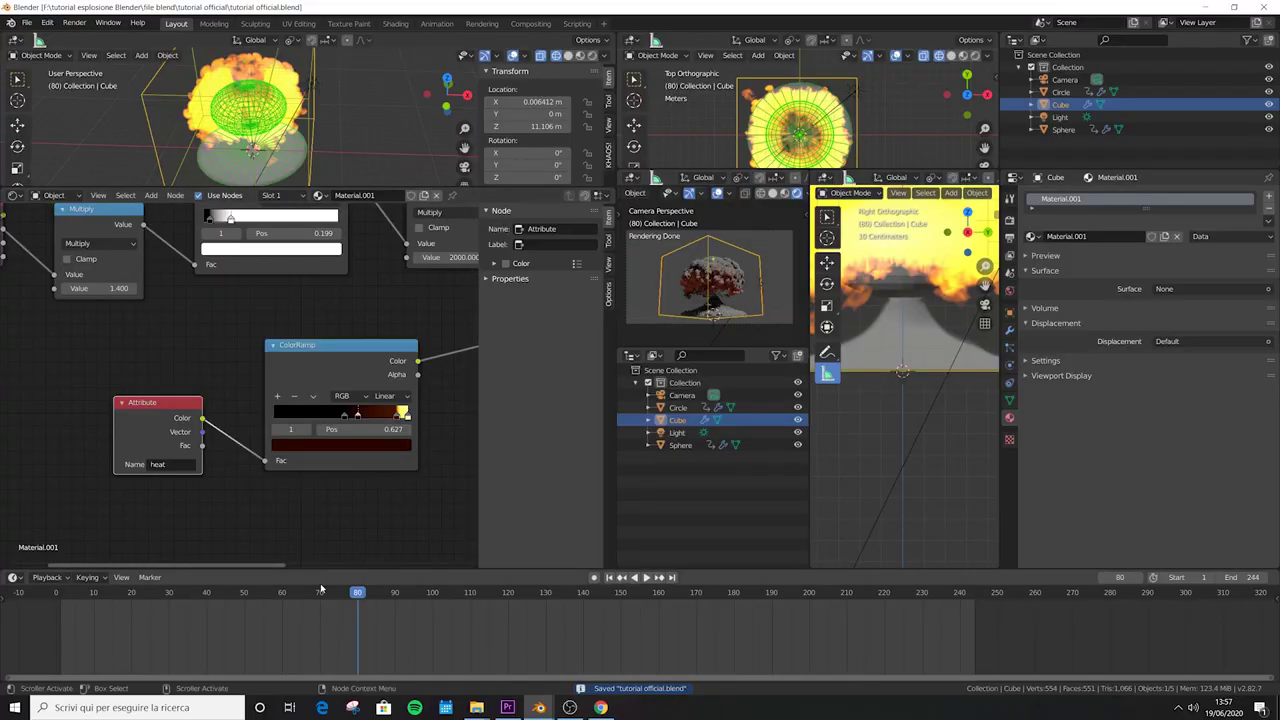
# - Insert a Math node on the link between the heat Attribute node and the ColorRamp
pyautogui.hotkey('shift', 'a')
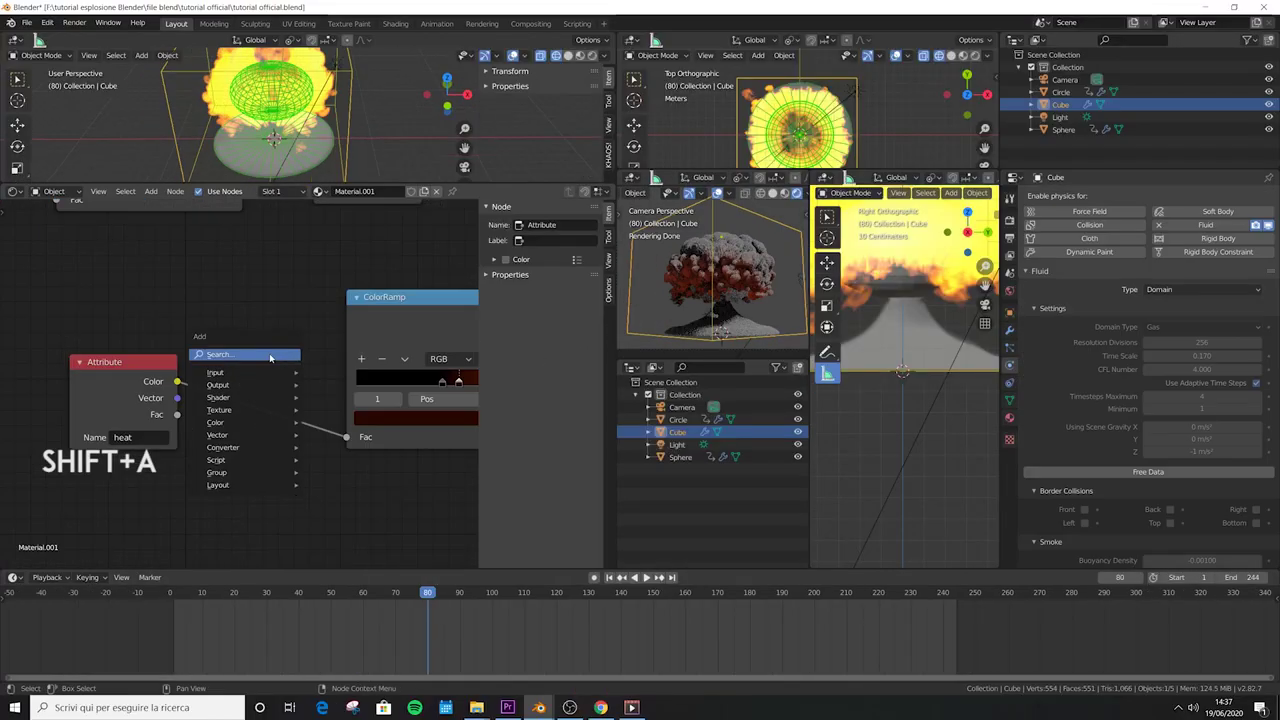
pyautogui.click(270, 357)
pyautogui.write('math')
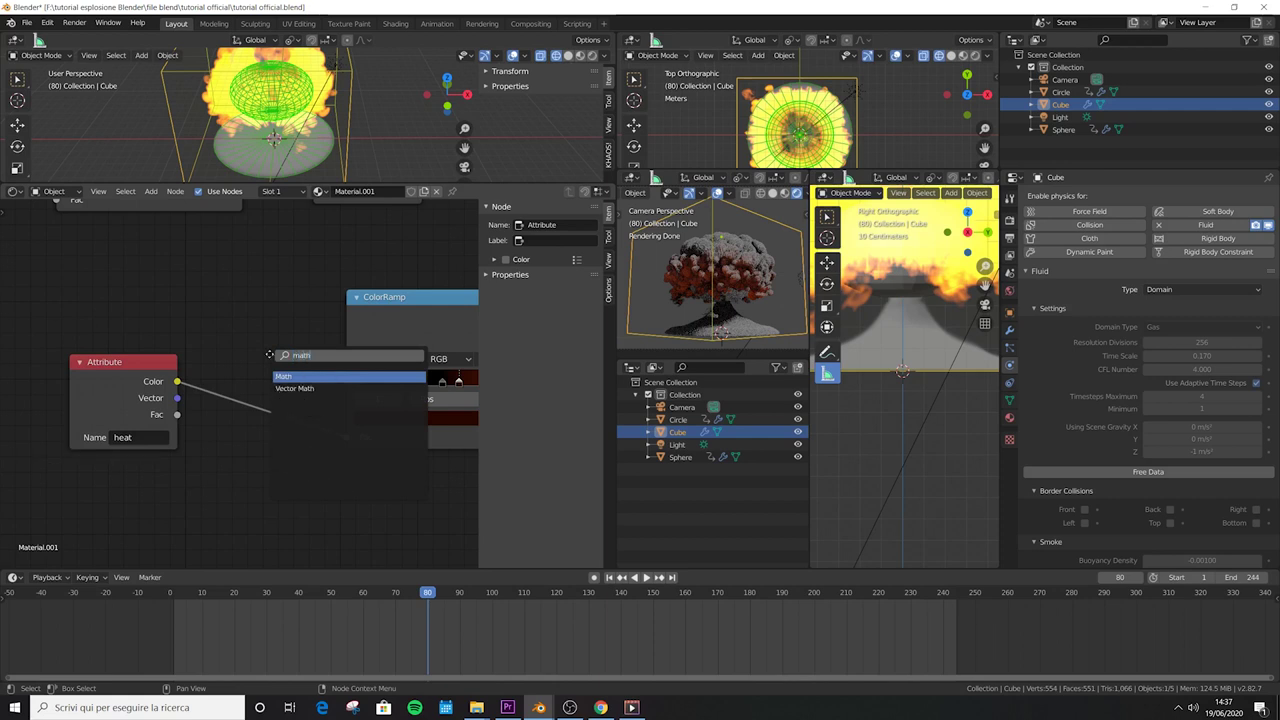
pyautogui.press('Return')
pyautogui.click(252, 335)
# - Set the new Math node's operation to Multiply and its second value to 1.900
pyautogui.click(321, 440)
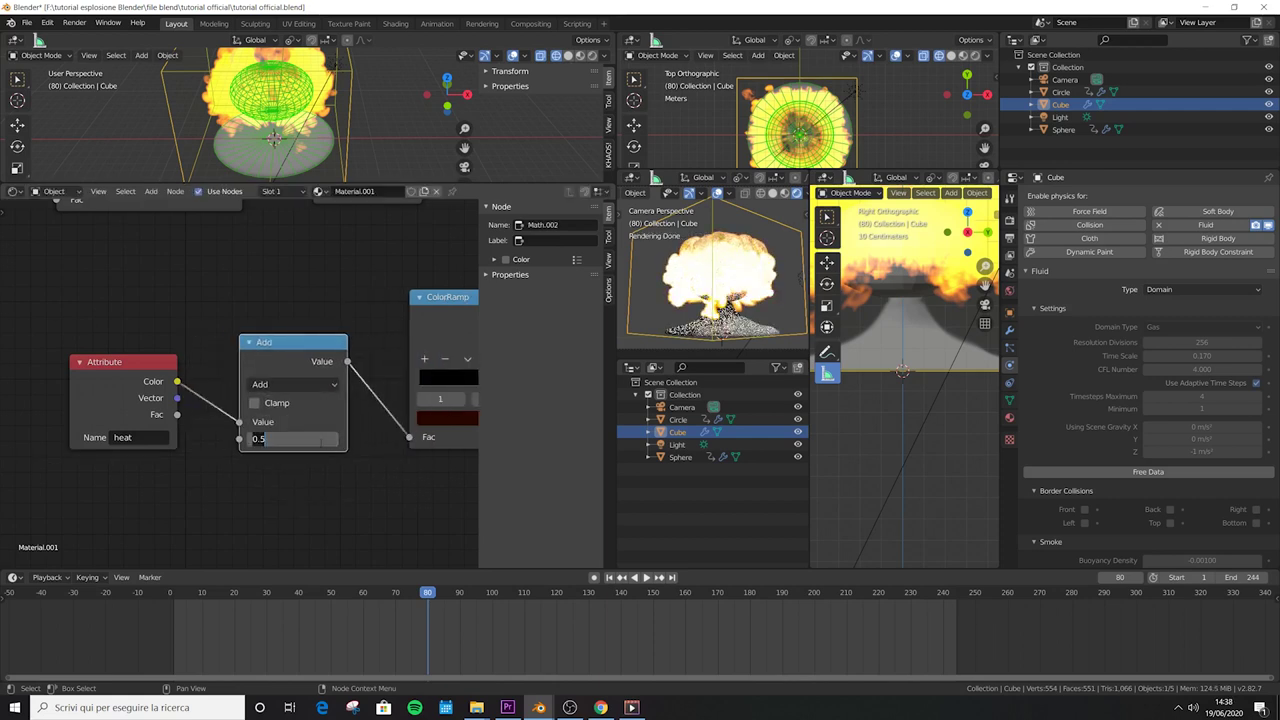
pyautogui.write('1')
pyautogui.press('Return')
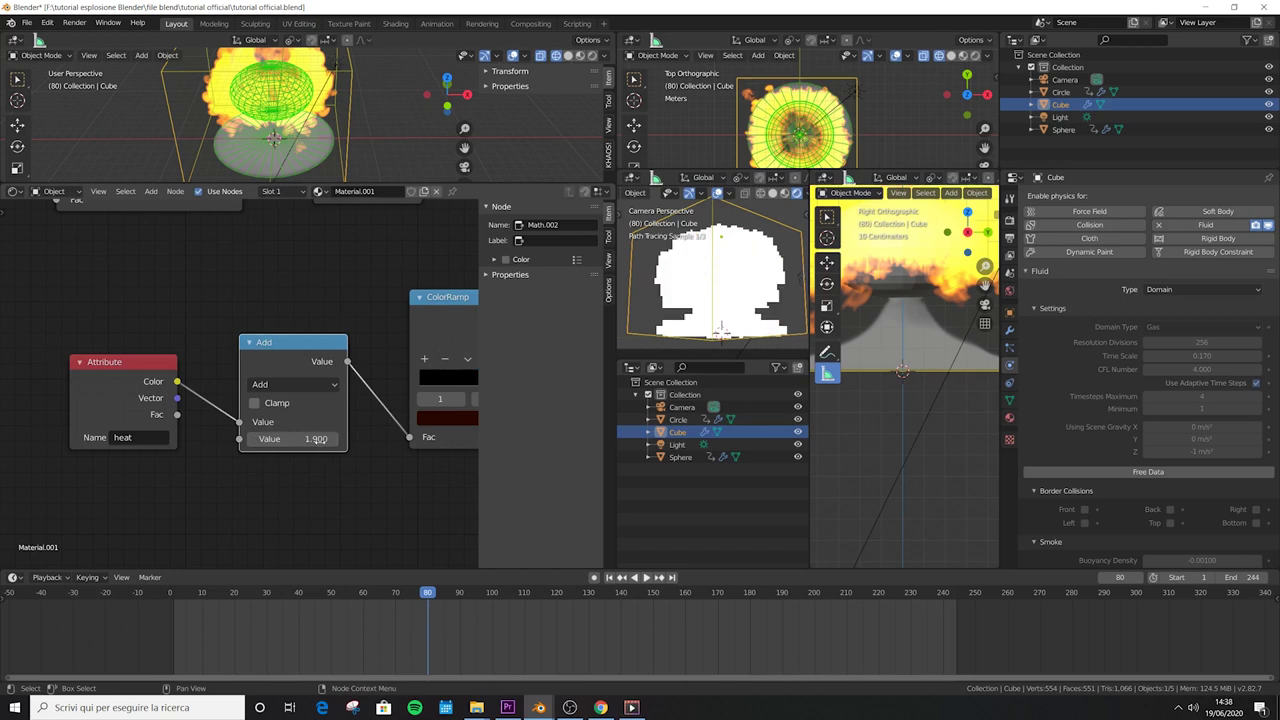
pyautogui.click(302, 384)
pyautogui.click(267, 474)
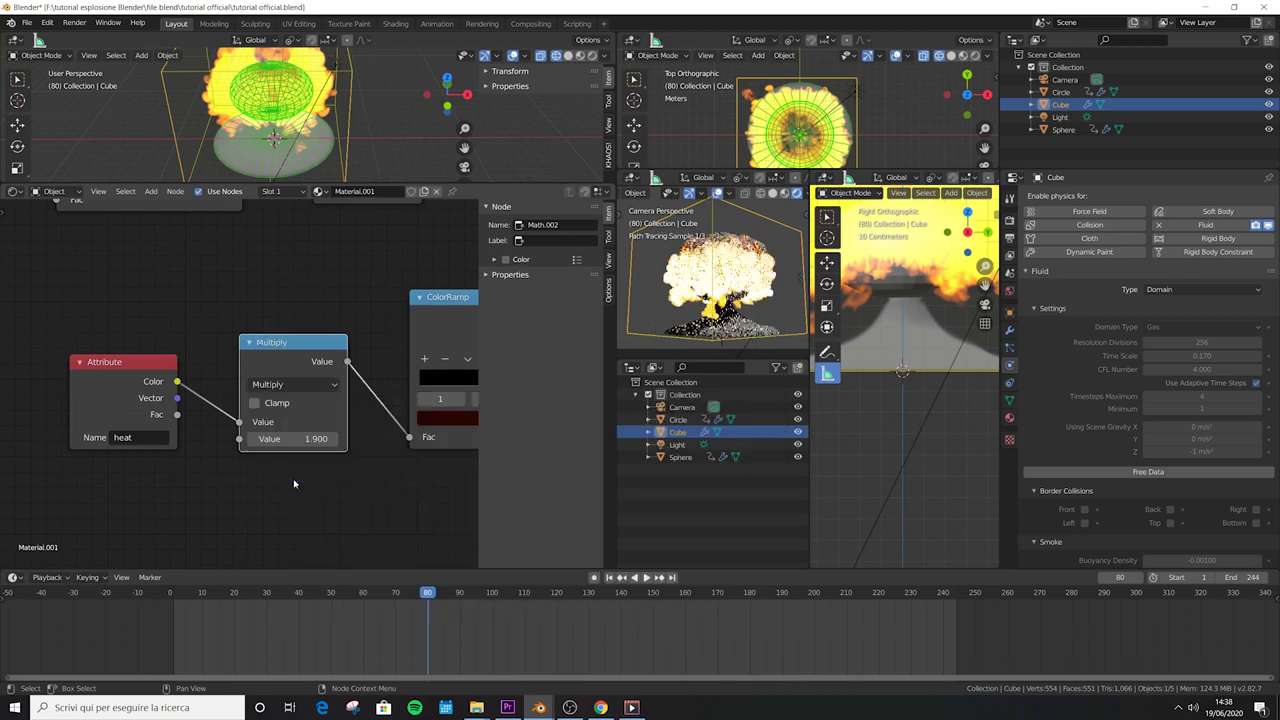
# - Keyframe the heat Multiply node's value of 1.900 at frame 129
pyautogui.scroll(-4, 249, 490)
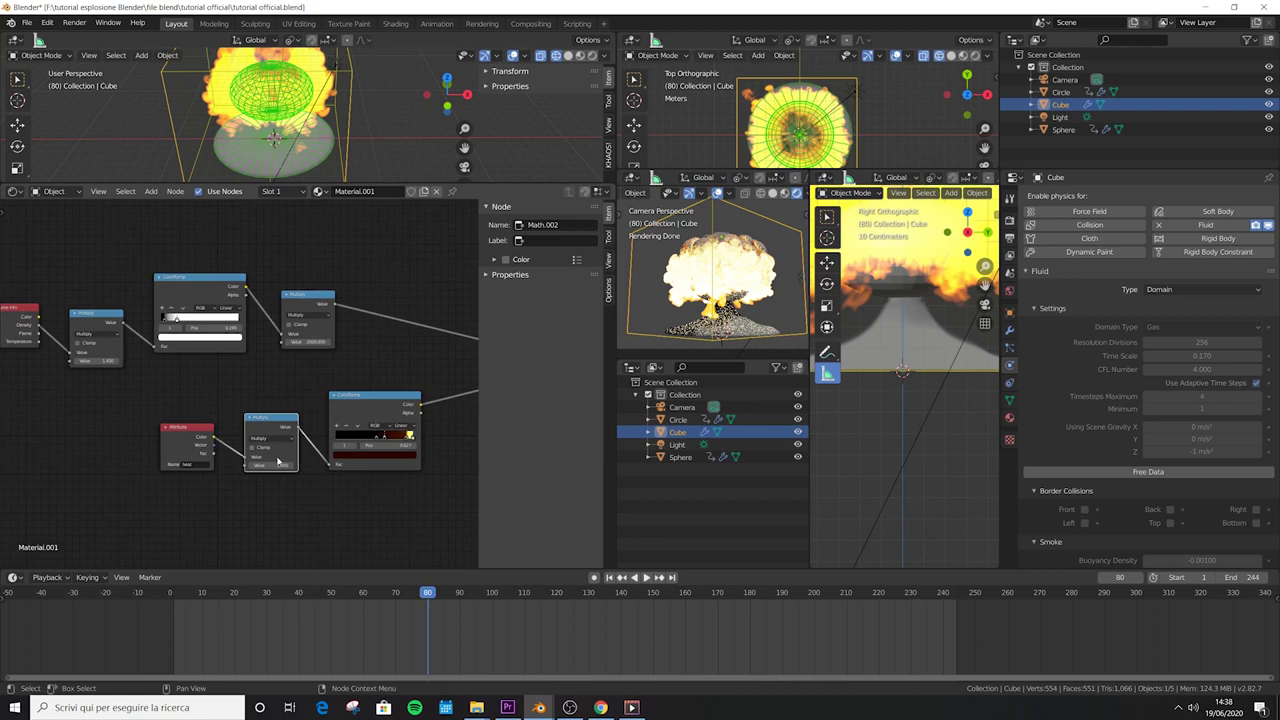
pyautogui.scroll(4, 266, 474)
pyautogui.click(563, 593)
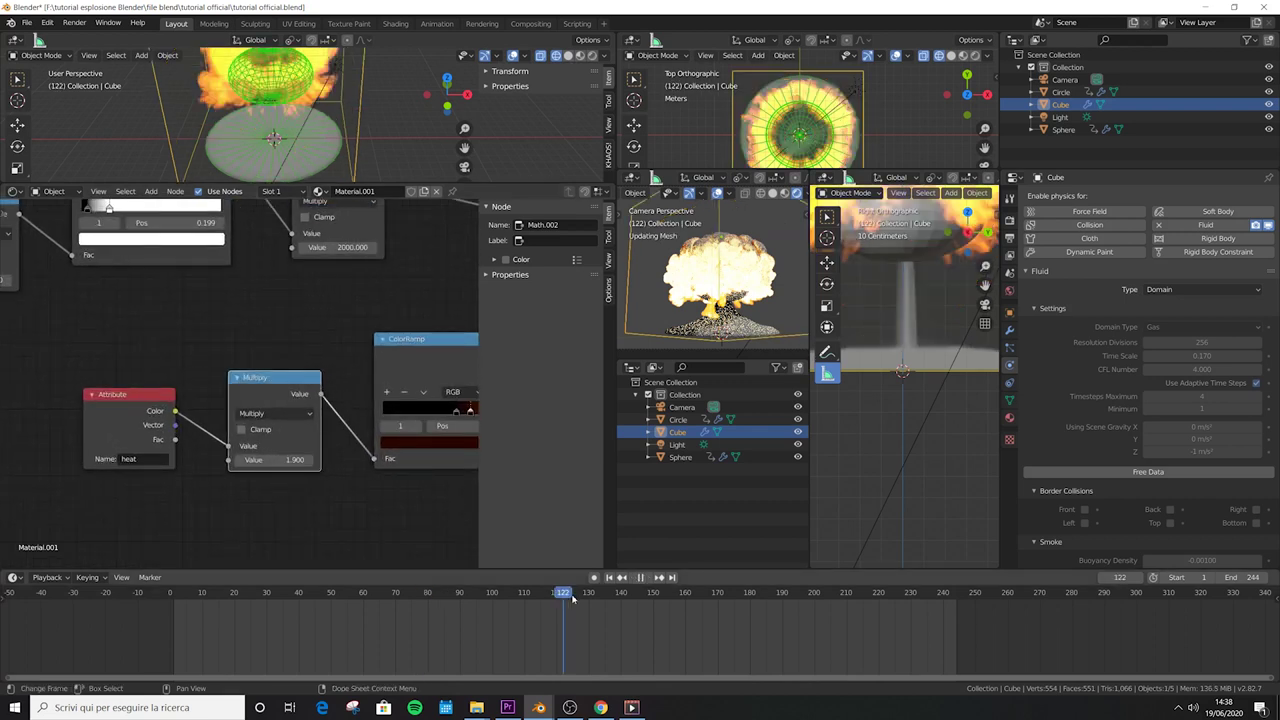
pyautogui.click(650, 596)
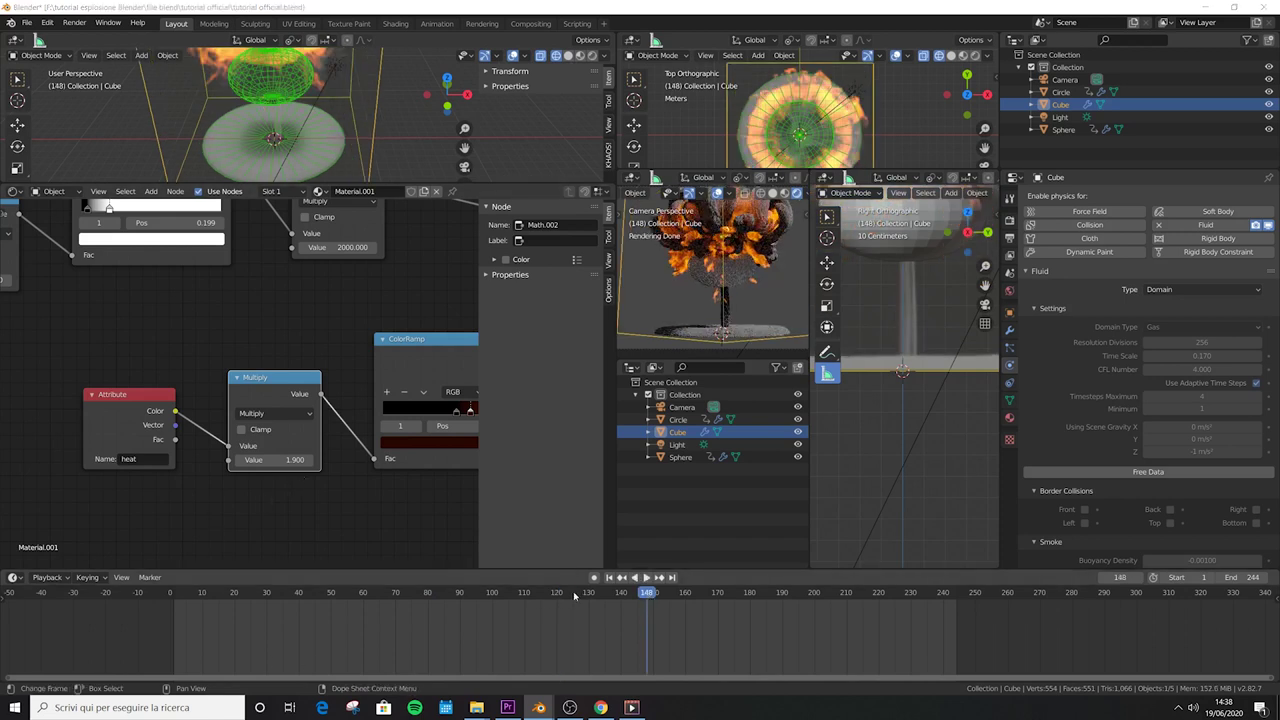
pyautogui.moveTo(600, 618); pyautogui.dragTo(581, 594)
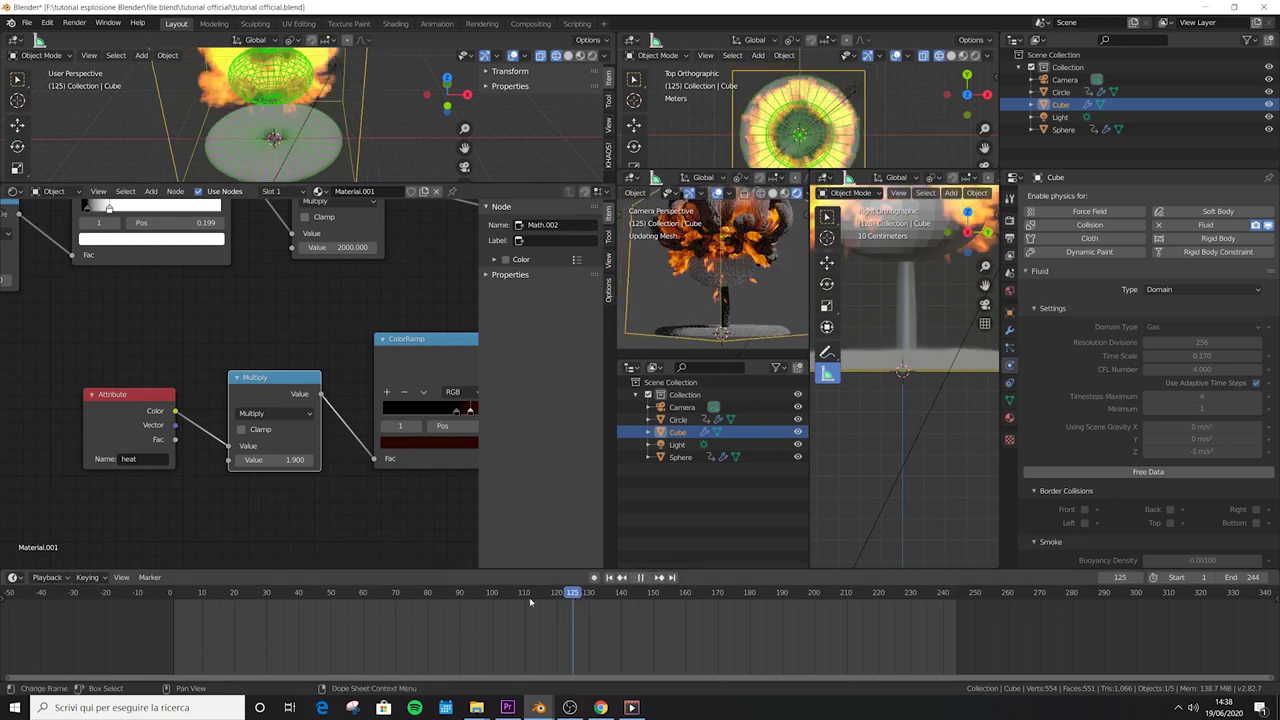
pyautogui.press('space')
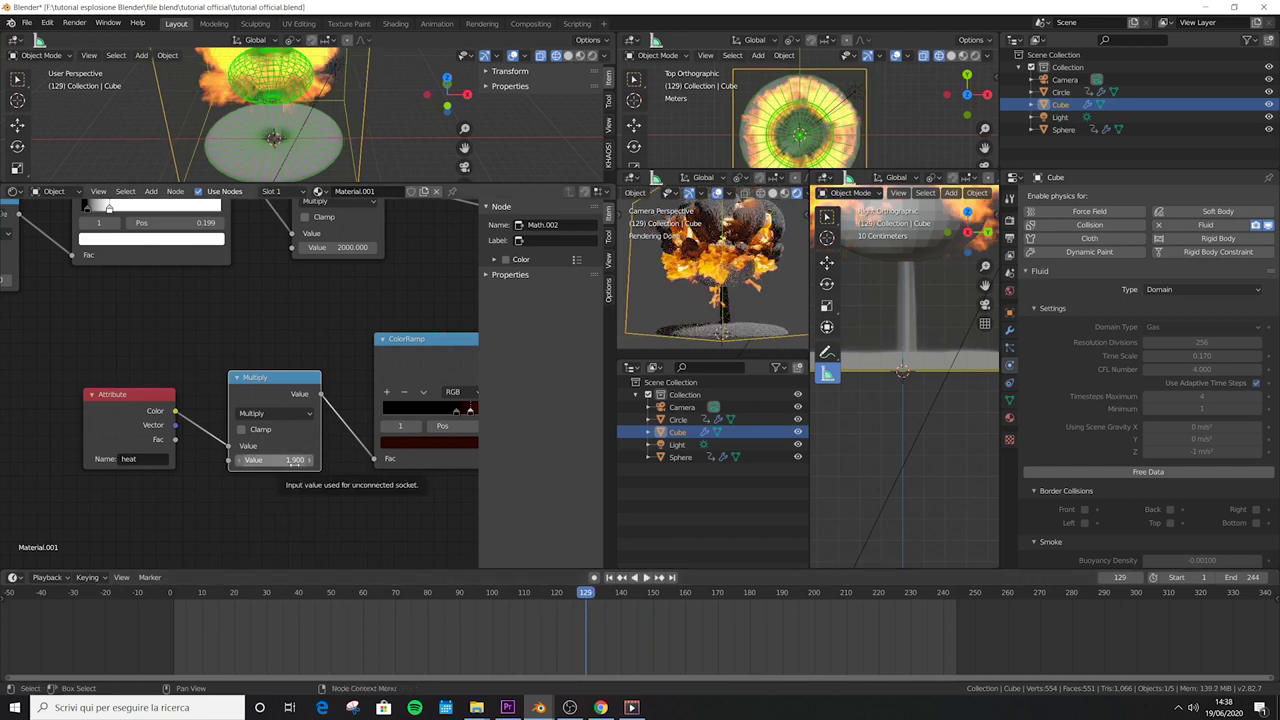
pyautogui.press('i')
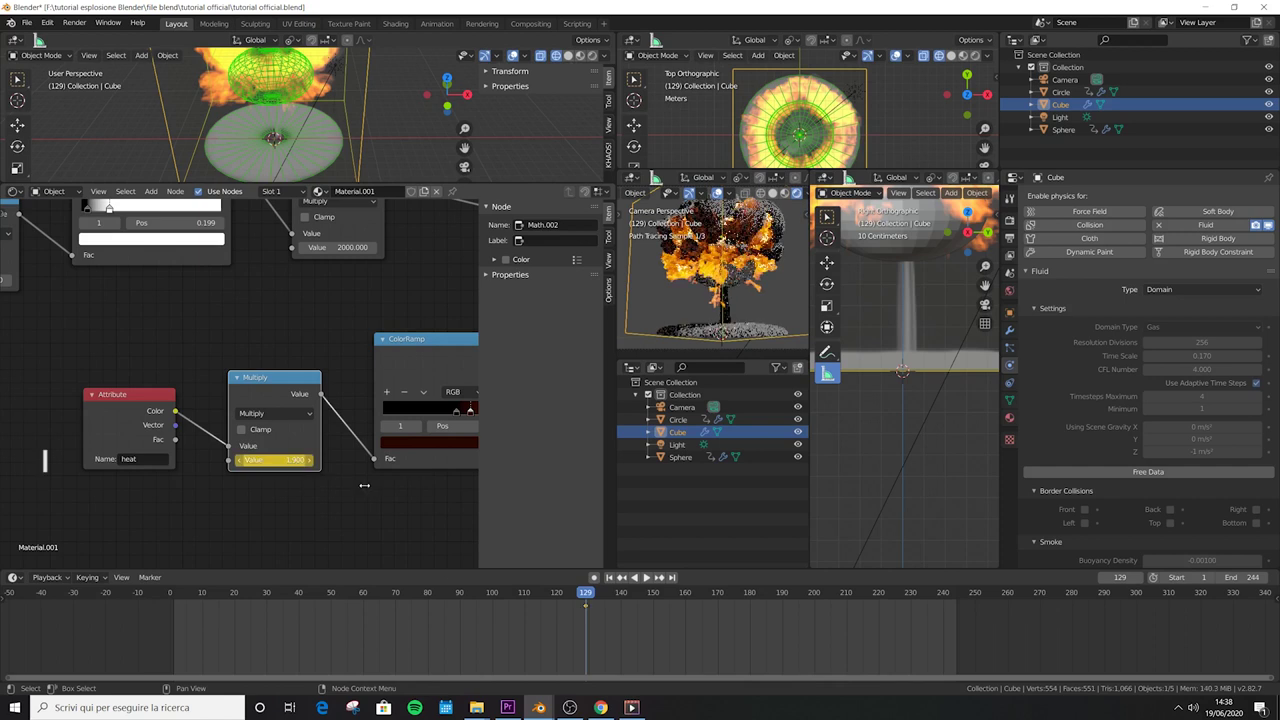
# - Set the heat Multiply node's value to 1.100 at frame 50 and keyframe it
pyautogui.click(332, 594)
pyautogui.click(294, 460)
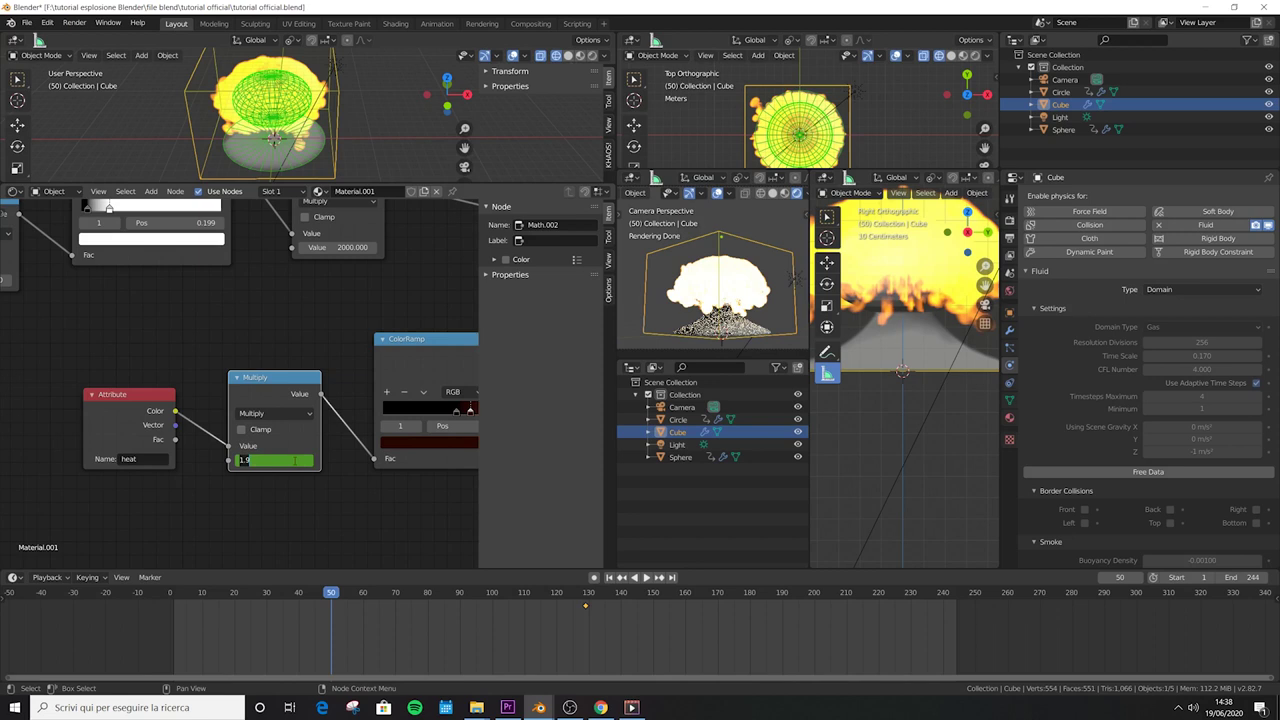
pyautogui.write('1.1')
pyautogui.press('Return')
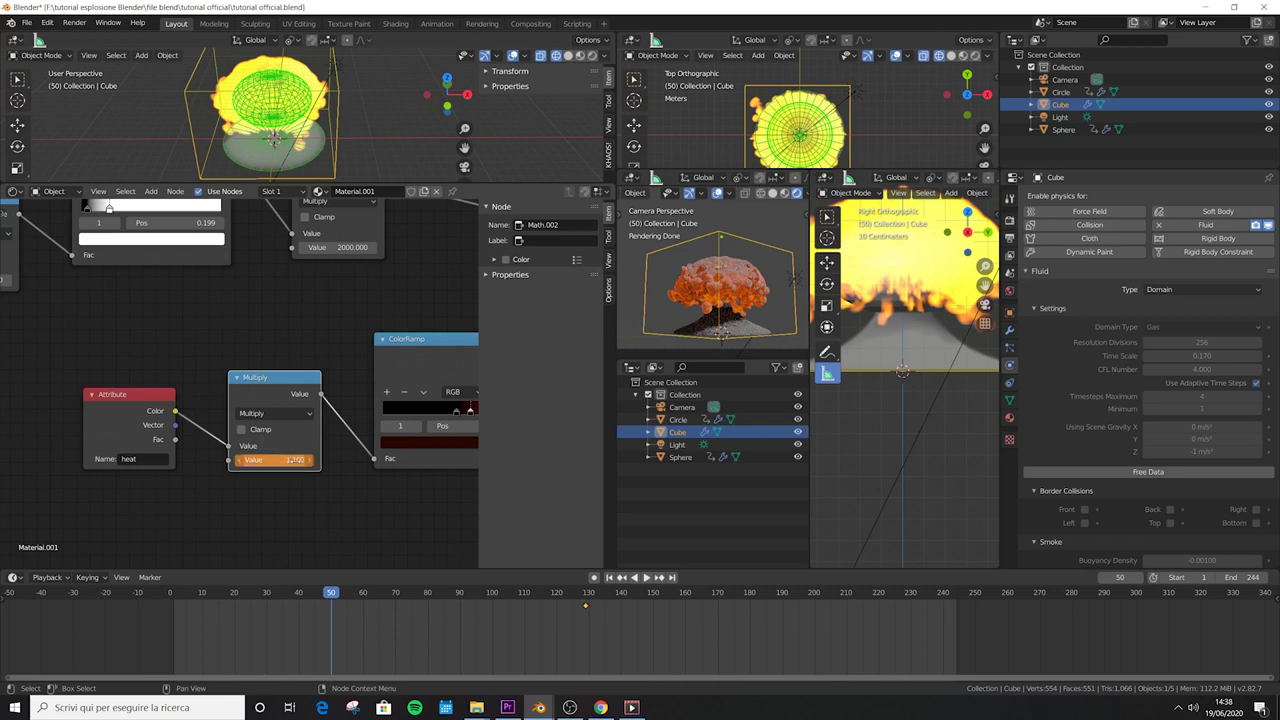
pyautogui.press('i')
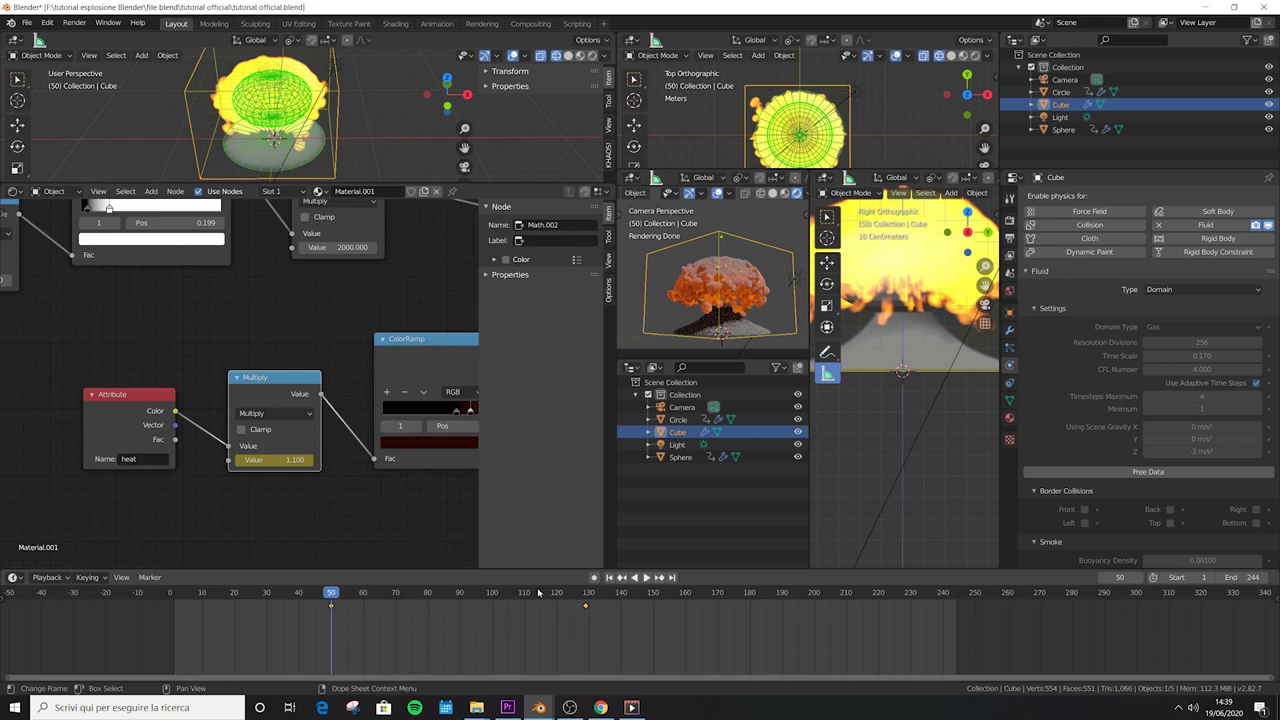
# - Preview the animated fire colour by scrubbing and playing the timeline around the two keyframes
pyautogui.click(585, 593)
pyautogui.moveTo(446, 602)
pyautogui.mouseDown()
pyautogui.moveTo(323, 598)
pyautogui.moveTo(453, 598)
pyautogui.mouseUp()
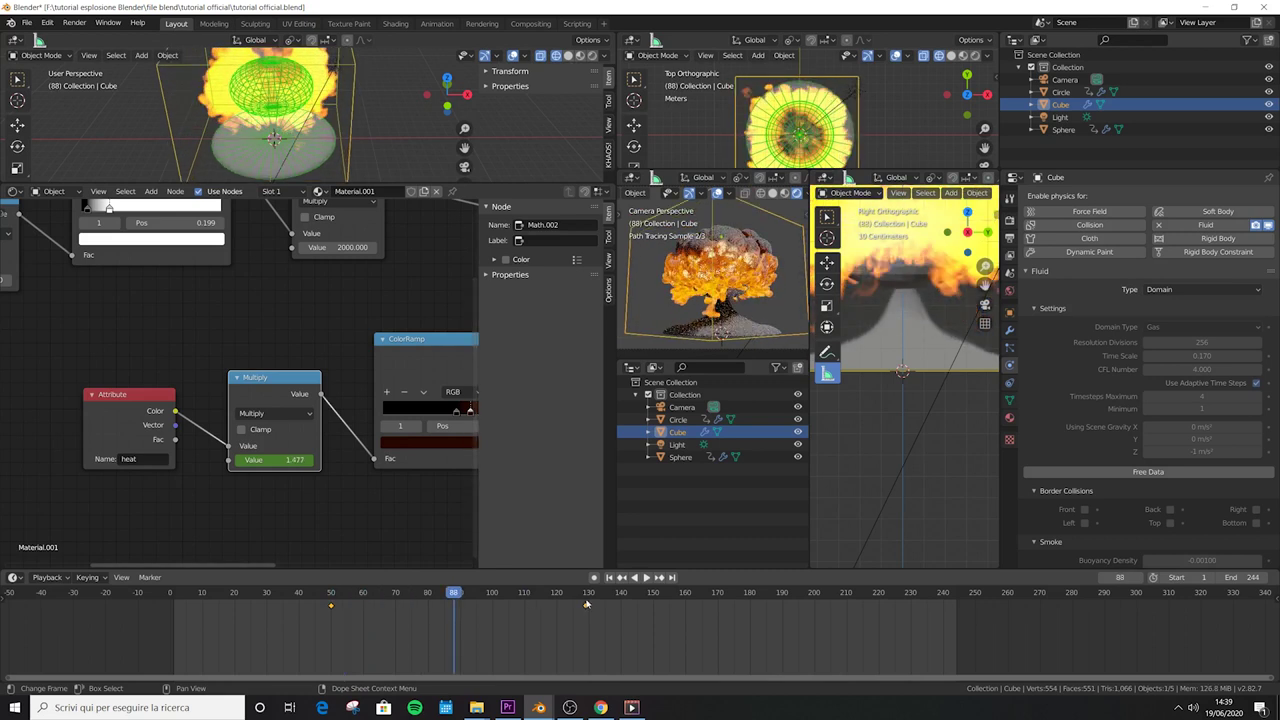
pyautogui.press('space')
pyautogui.moveTo(566, 598); pyautogui.dragTo(292, 598)
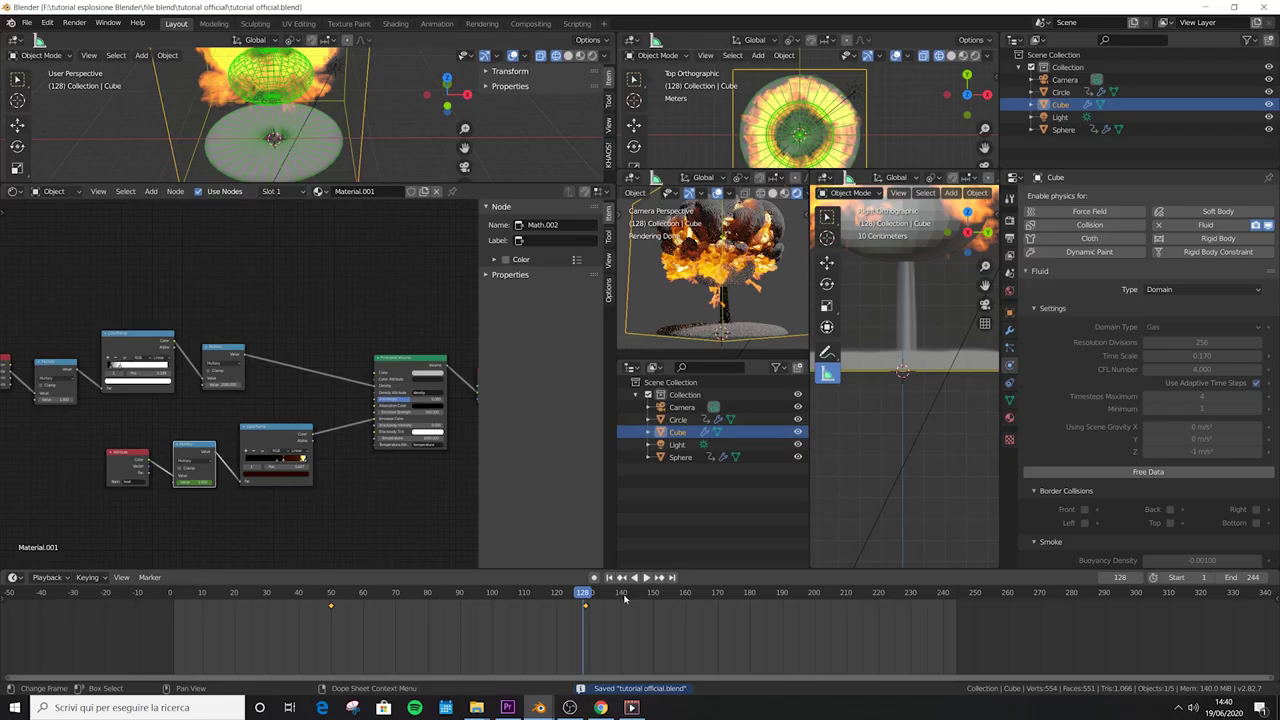
pyautogui.press('space')
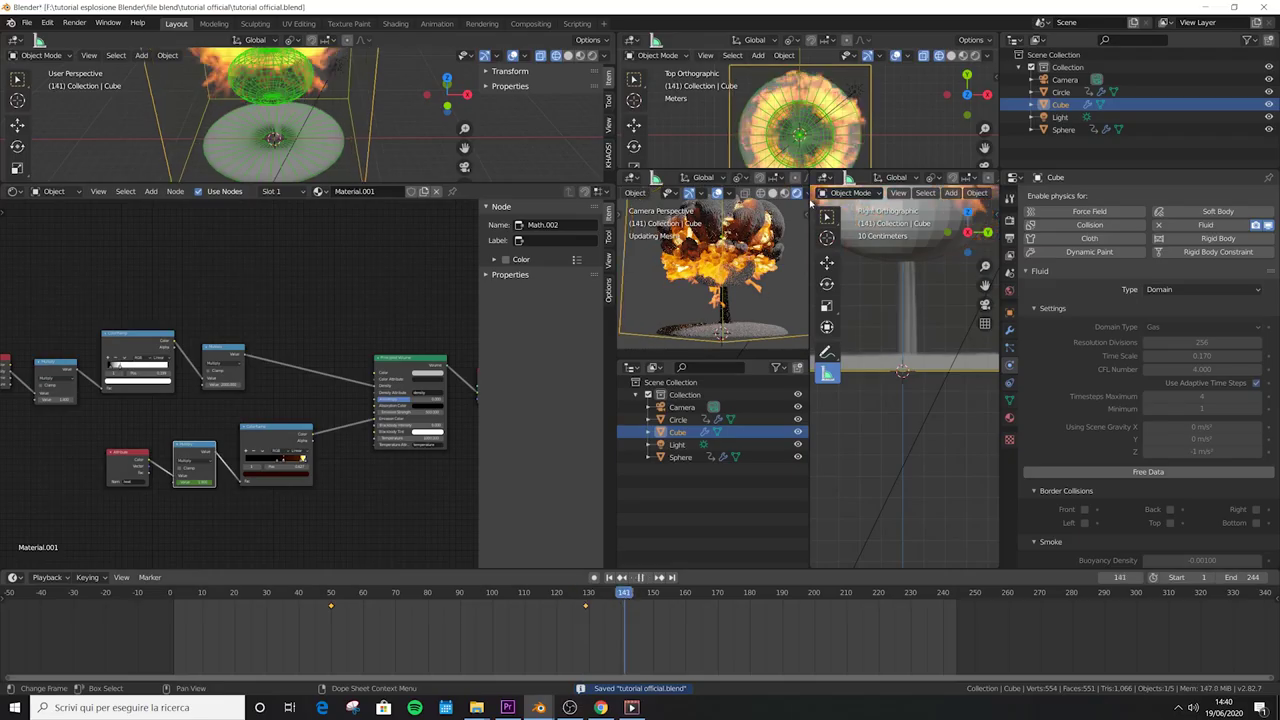
pyautogui.press('space')
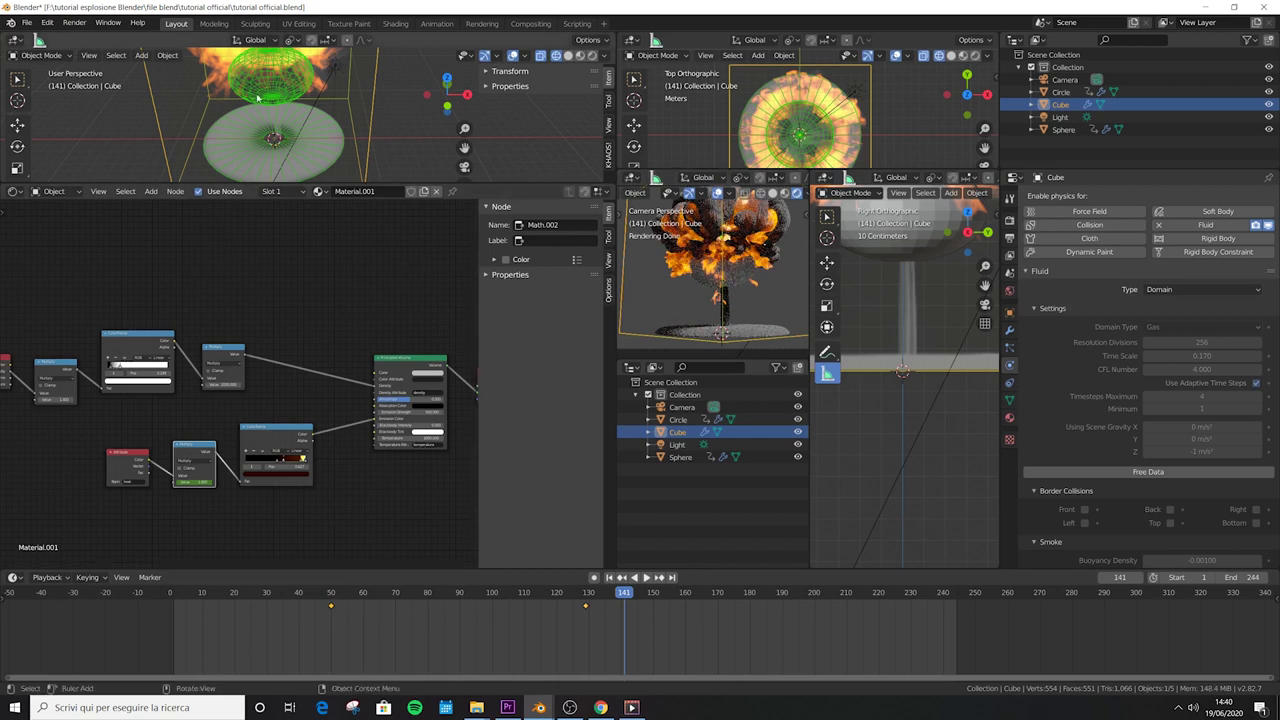
# - Turn off Show in Renders and all Ray Visibility options for both the sphere and the circle
pyautogui.click(265, 90)
pyautogui.click(1009, 312)
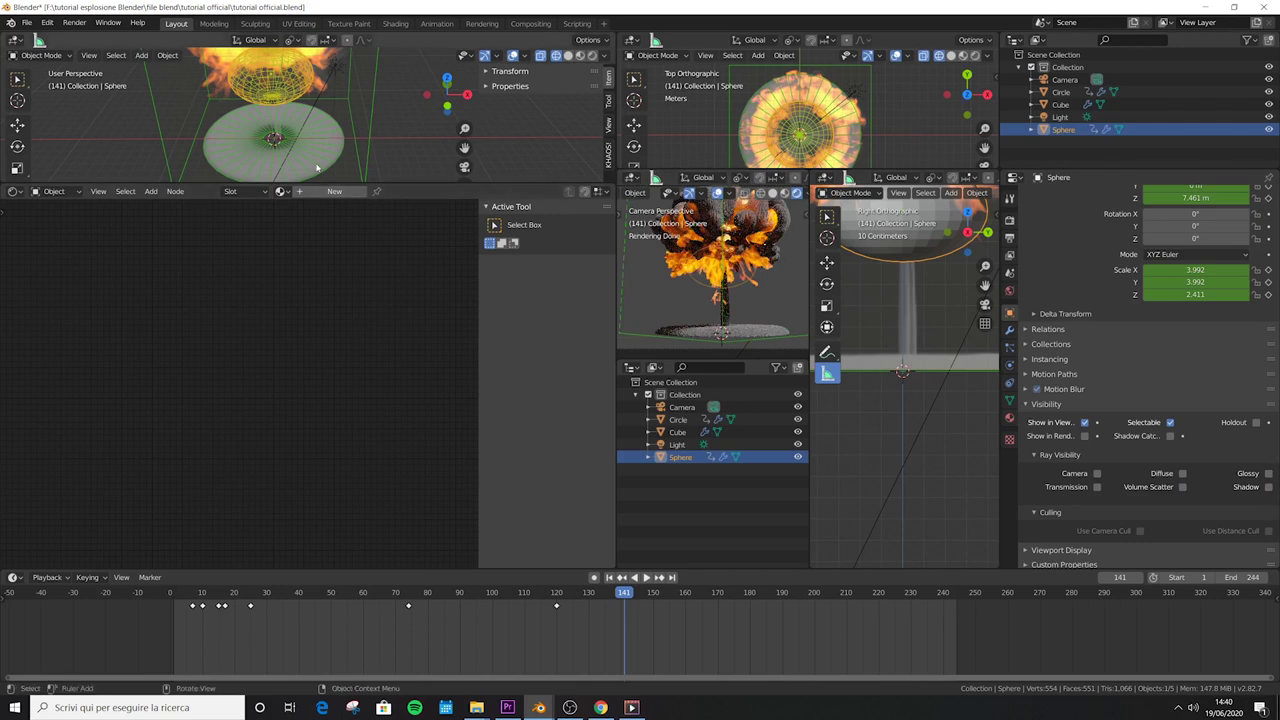
pyautogui.click(317, 168)
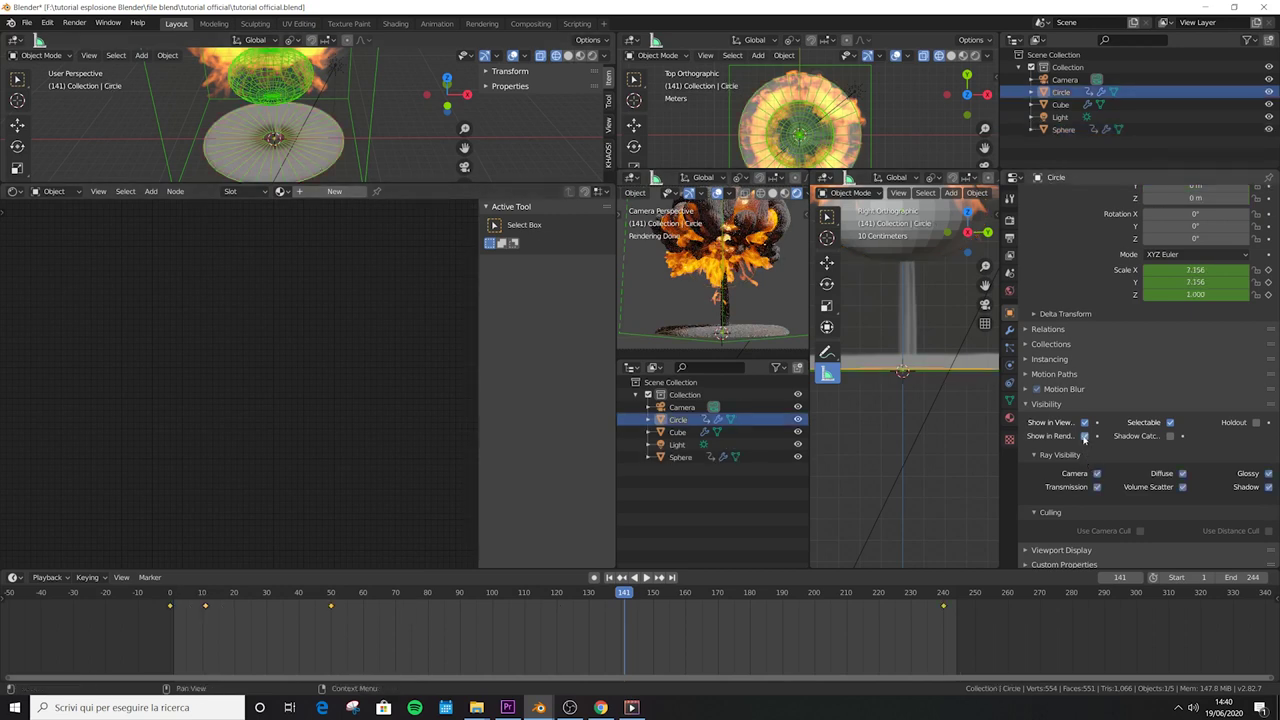
pyautogui.click(1097, 473)
pyautogui.click(1097, 487)
pyautogui.click(1183, 473)
pyautogui.click(1183, 487)
pyautogui.click(1268, 473)
pyautogui.click(1268, 487)
# - Save the file and switch the rendered viewport to solid shading outside the camera view
pyautogui.press('KP_0')
pyautogui.hotkey('ctrl', 's')
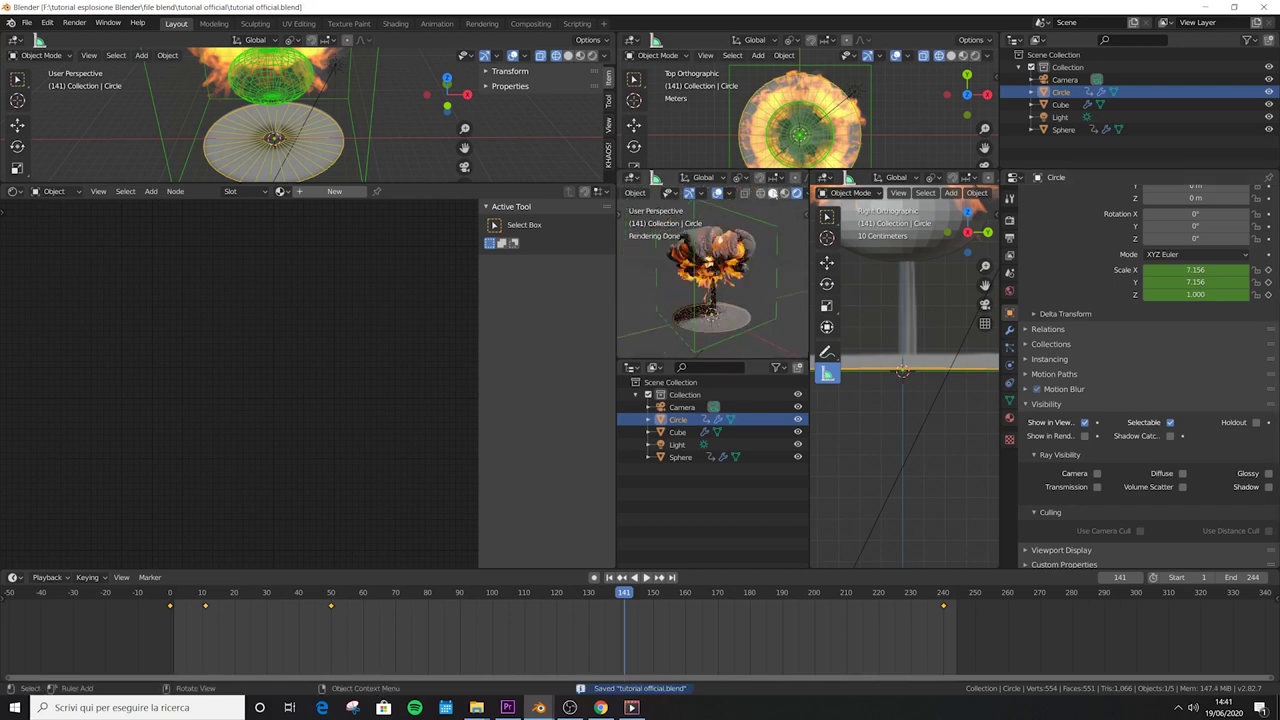
pyautogui.click(772, 193)
pyautogui.moveTo(730, 289)
pyautogui.mouseDown(button='middle')
pyautogui.moveTo(716, 308)
pyautogui.moveTo(735, 298)
pyautogui.mouseUp(button='middle')
pyautogui.scroll(-2, 742, 295)
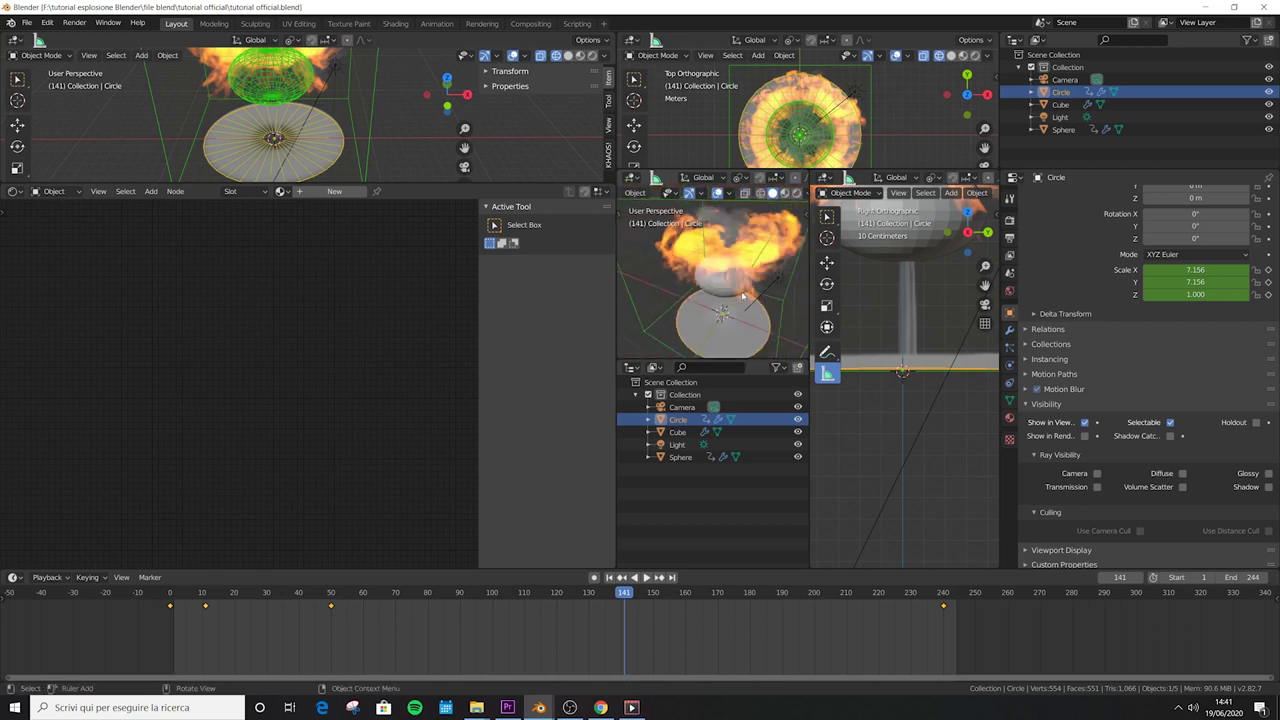
pyautogui.scroll(-2, 742, 295)
# - Disable the viewport display of the domain cube's Fluid physics
pyautogui.click(745, 290)
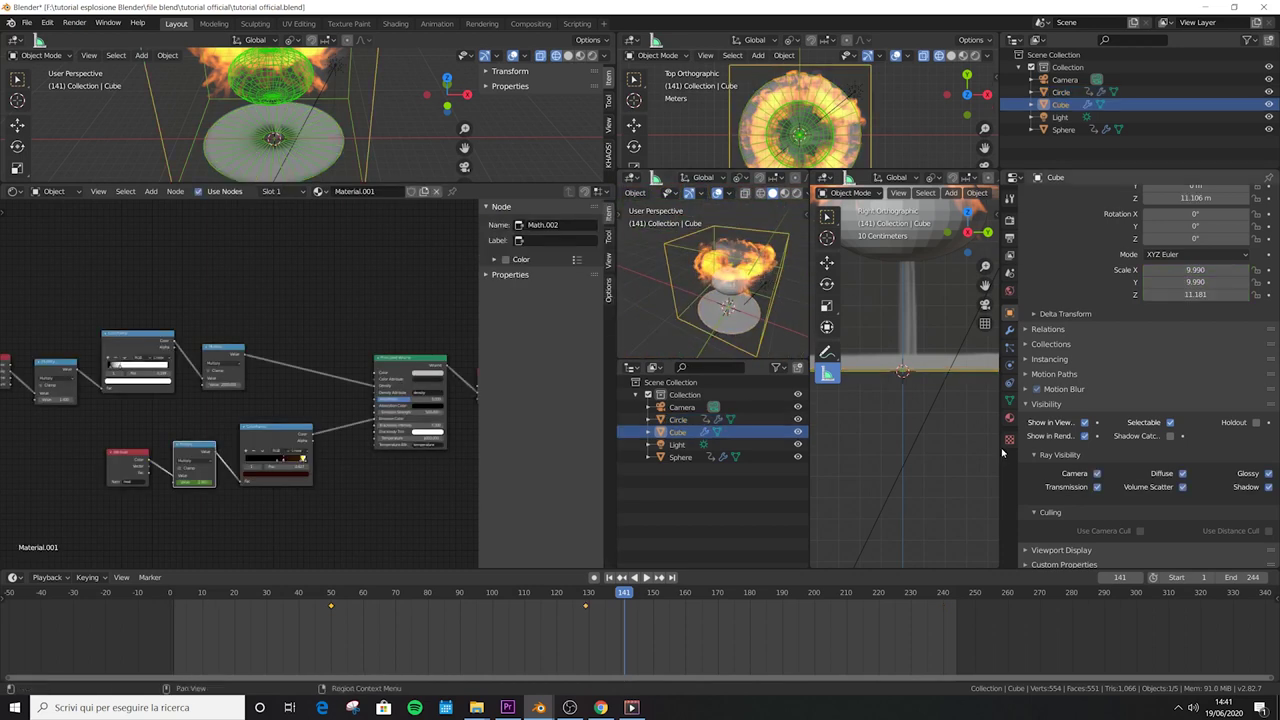
pyautogui.click(1009, 365)
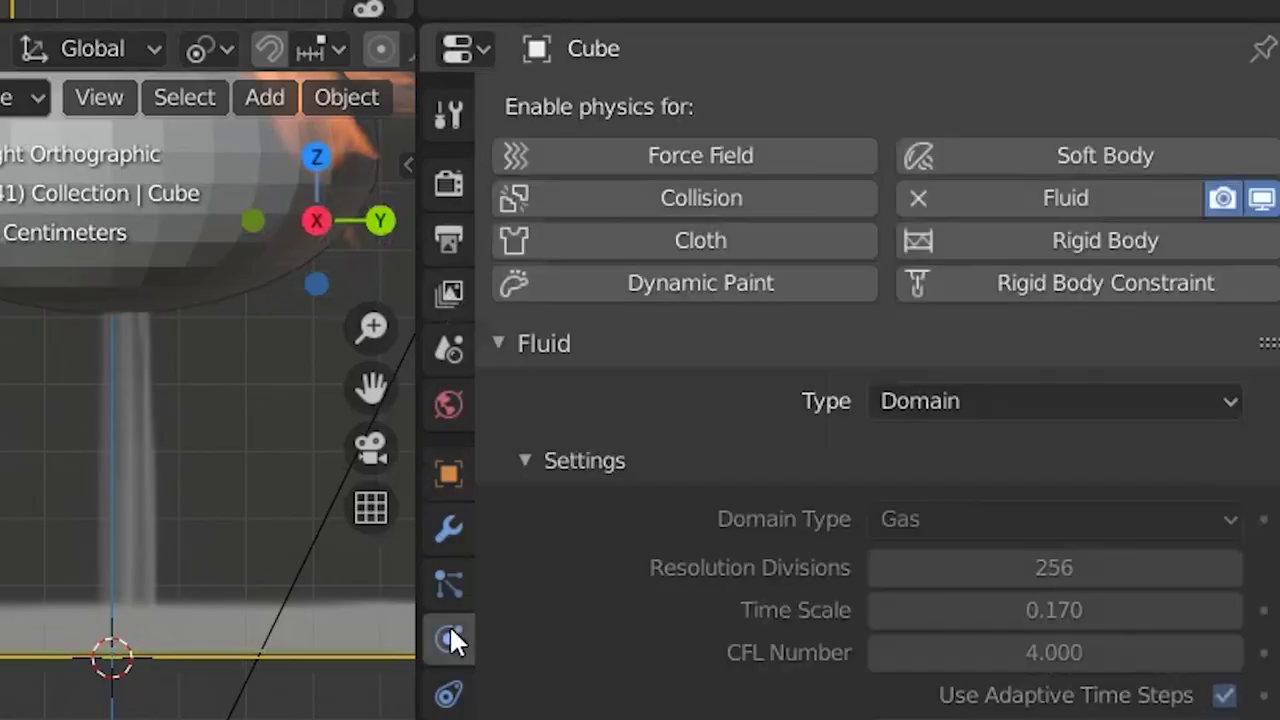
pyautogui.click(1262, 198)
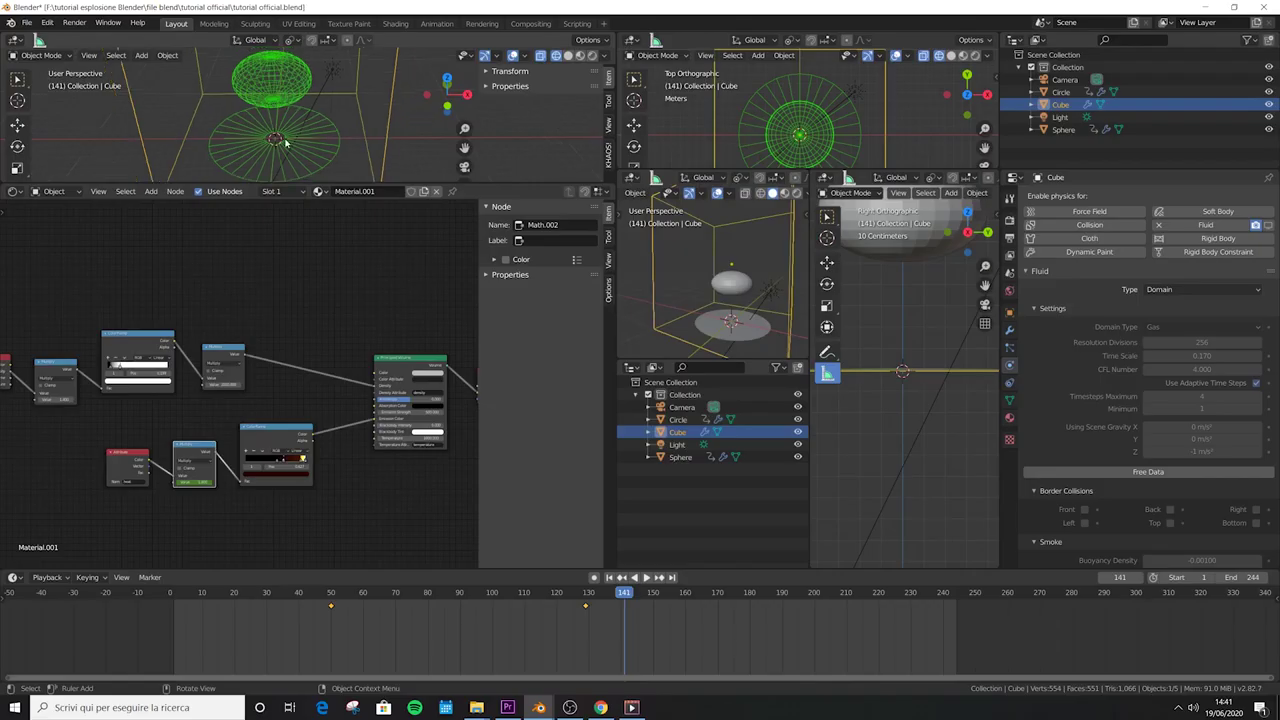
# - Set the transform pivot point to Active Element in the enlarged front-view viewport and save the file
pyautogui.moveTo(449, 188); pyautogui.dragTo(449, 514)
pyautogui.moveTo(330, 300); pyautogui.dragTo(336, 268, button='middle')
pyautogui.scroll(-4, 336, 268)
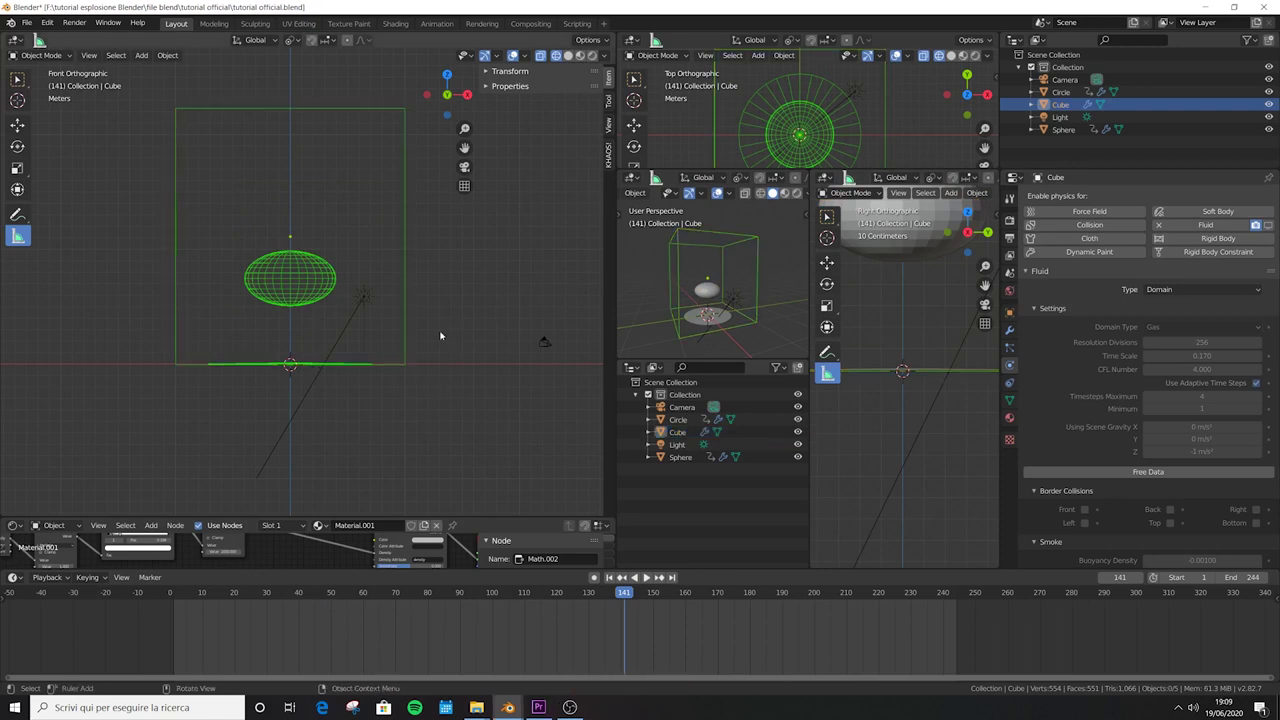
pyautogui.click(291, 40)
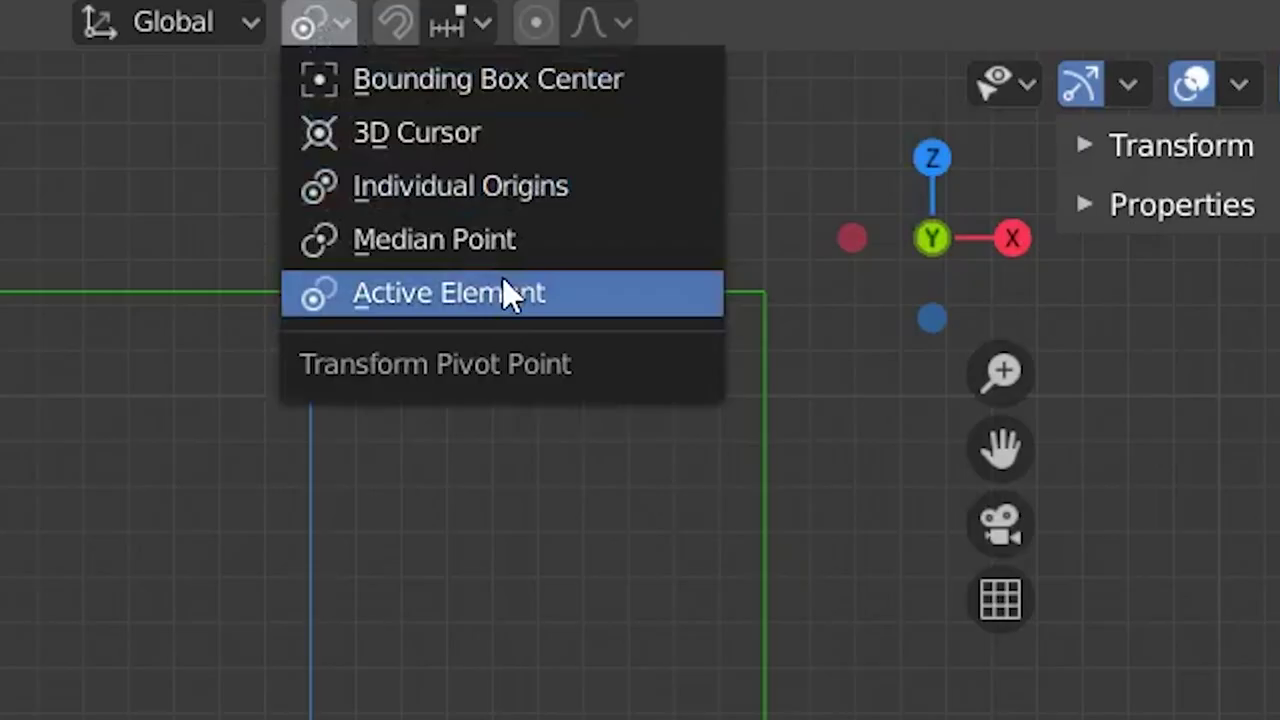
pyautogui.click(503, 290)
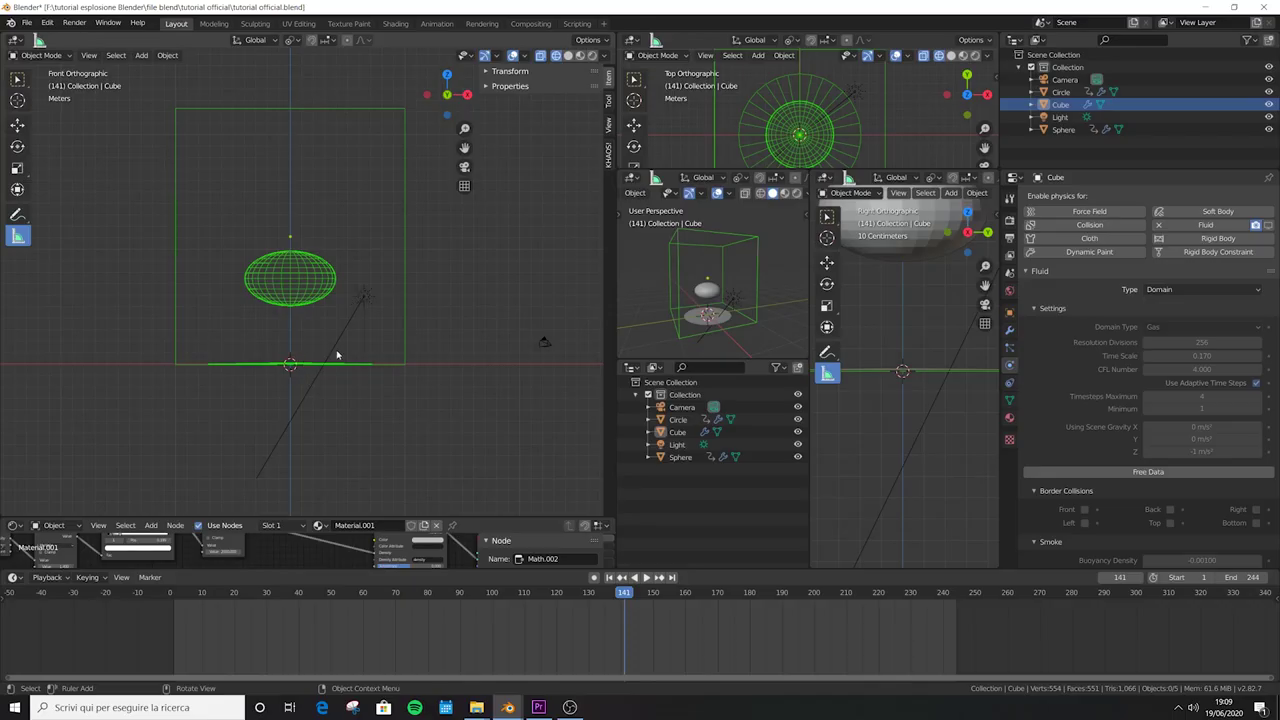
pyautogui.hotkey('ctrl', 's')
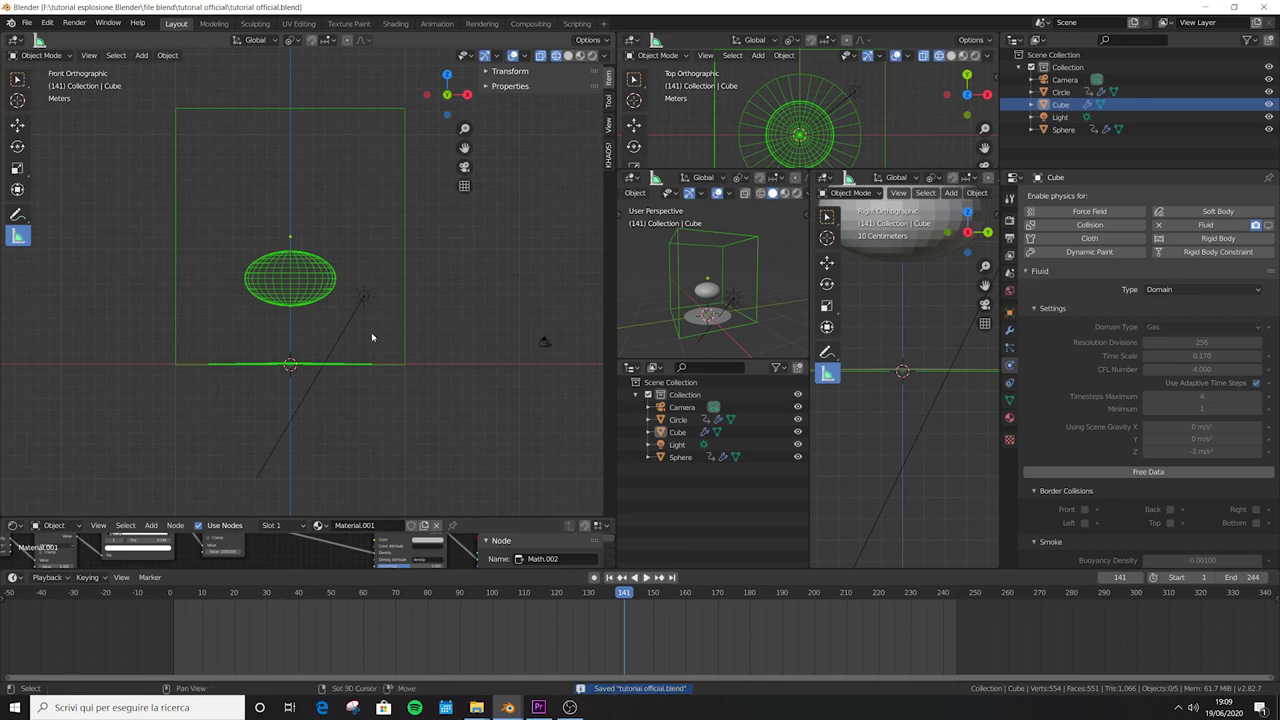
# - Add a Turbulence force field and place it near the domain's lower corner, about 9.7 m along X and 2.2 m up
pyautogui.hotkey('shift', 'a')
pyautogui.moveTo(370, 541)
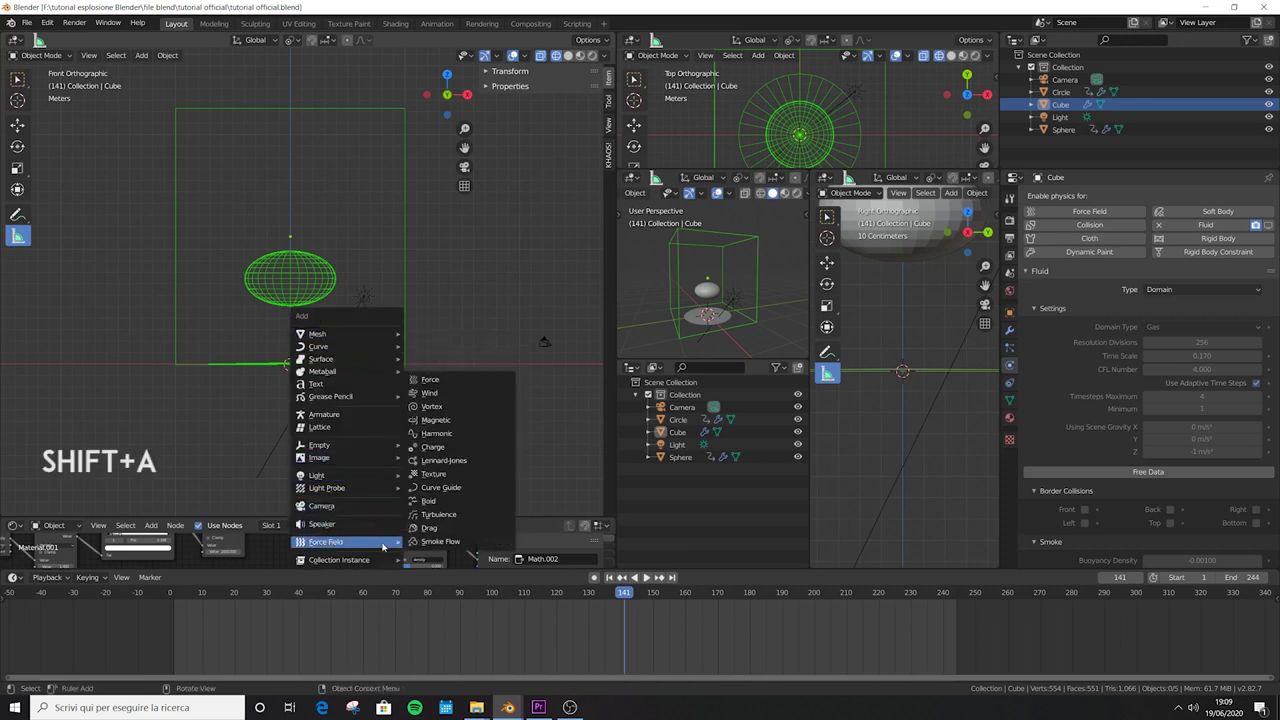
pyautogui.click(444, 516)
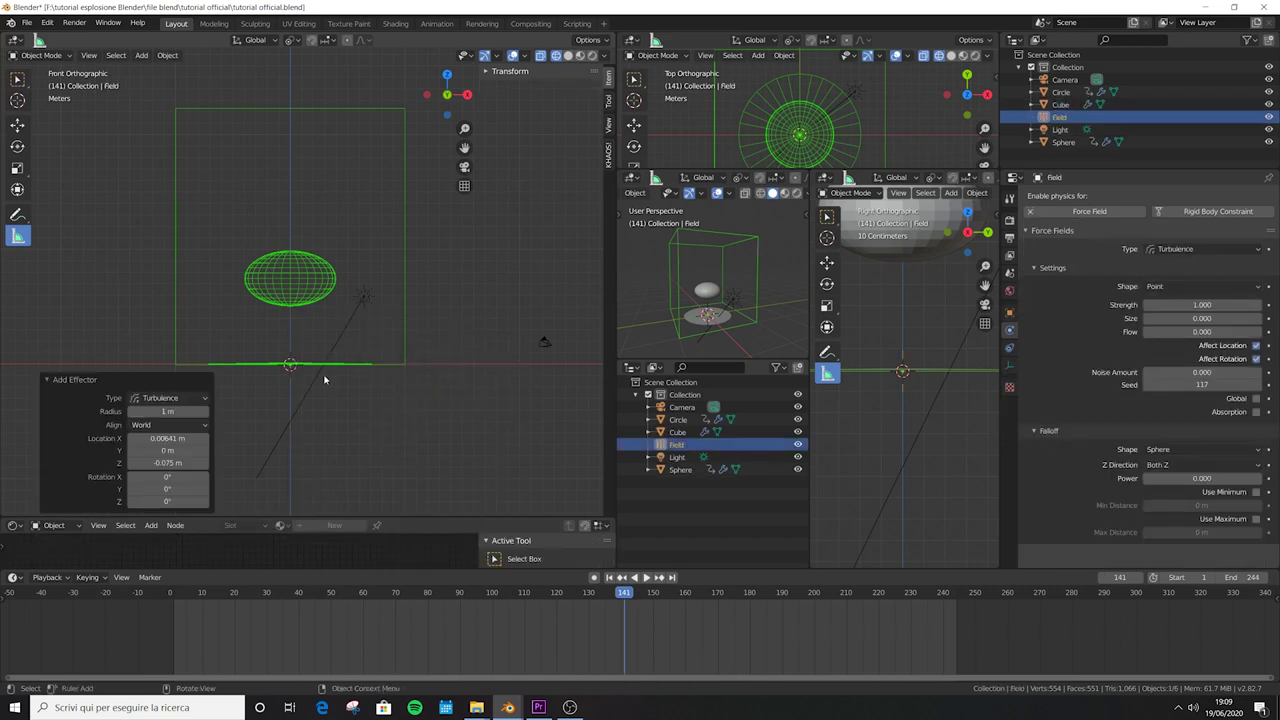
pyautogui.press('g')
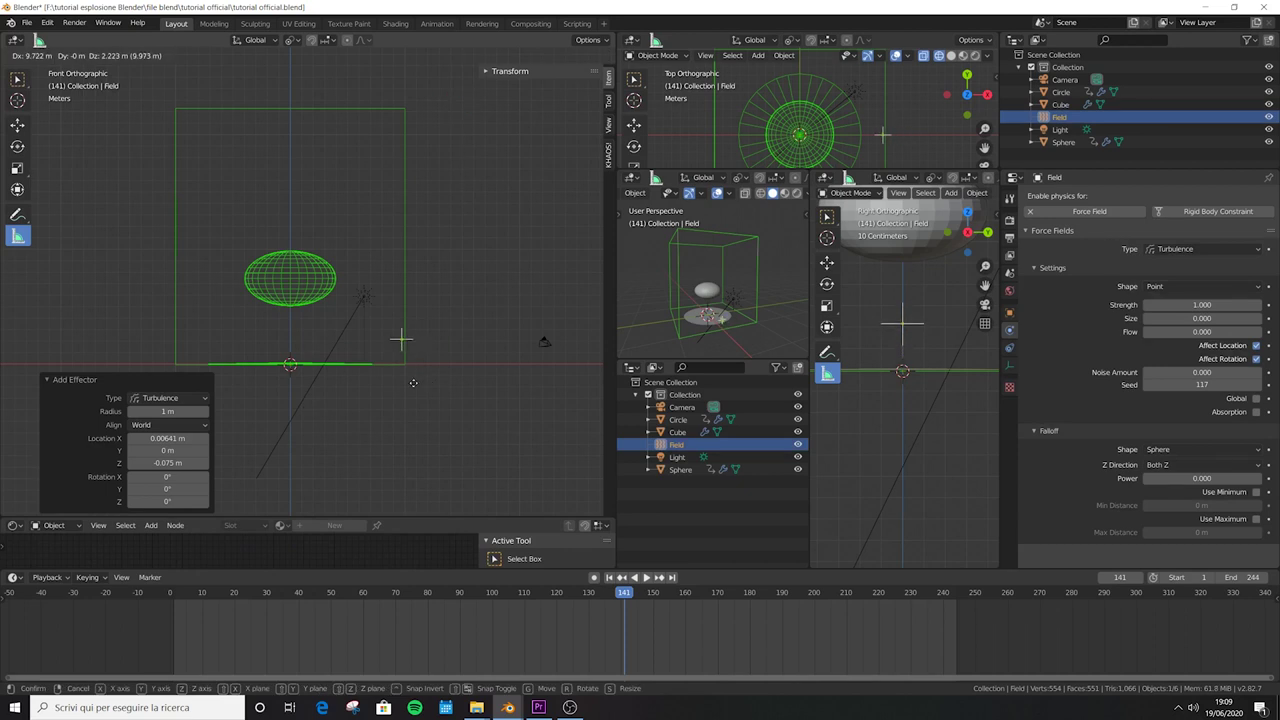
pyautogui.click(411, 385)
# - Rename the new turbulence field to "General force"
pyautogui.doubleClick(1060, 117)
pyautogui.write('General')
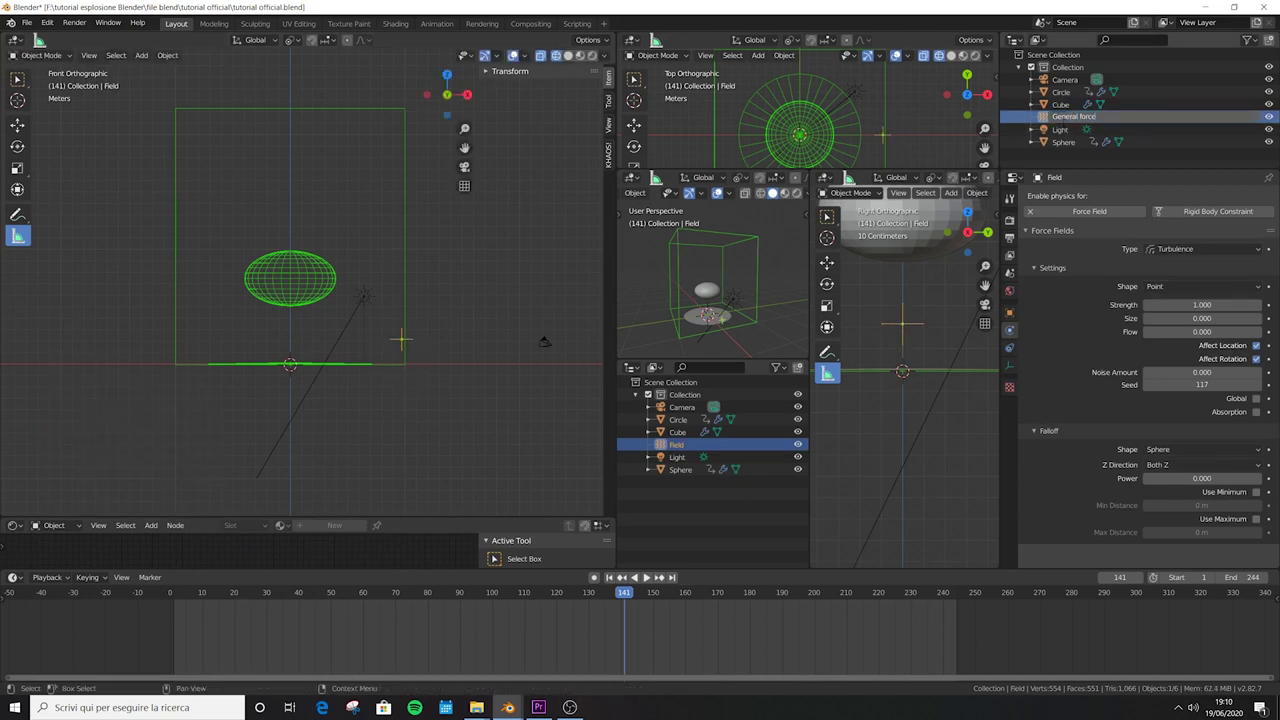
pyautogui.write(' force')
pyautogui.press('Return')
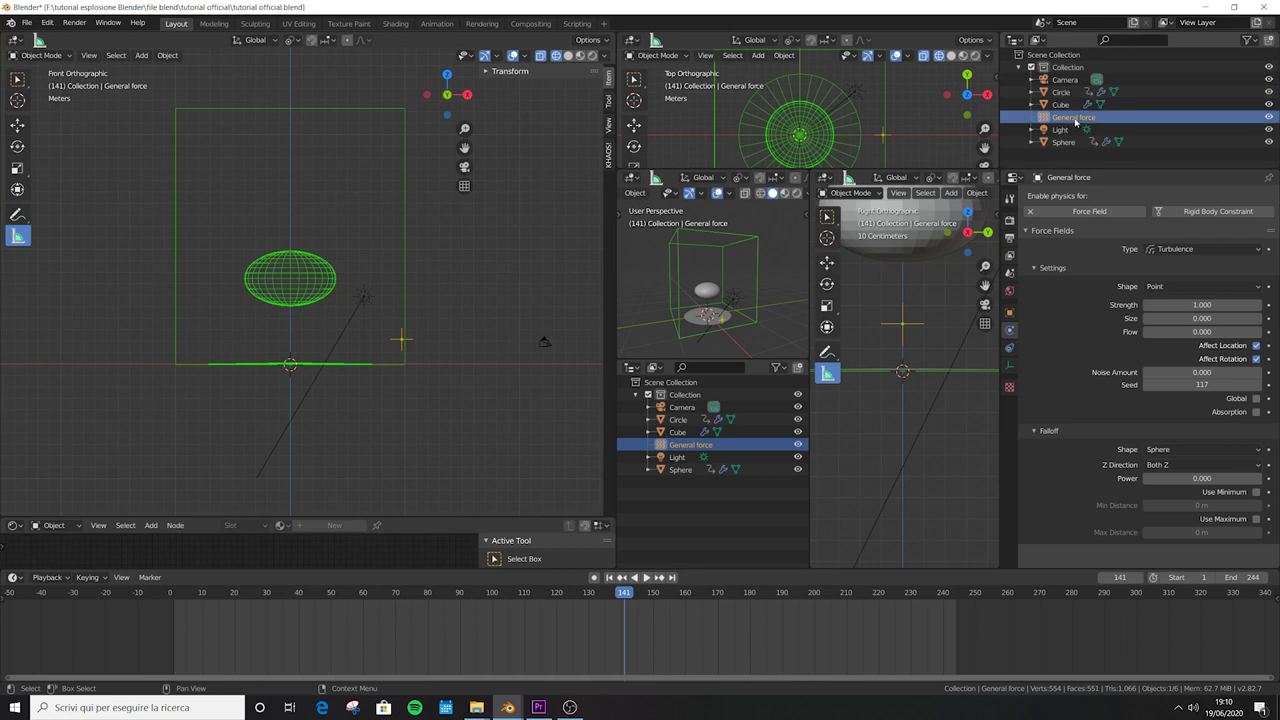
# - Set the General force turbulence to Strength 0.010, Size 0.2 and Seed 97
pyautogui.click(1152, 305)
pyautogui.write('0')
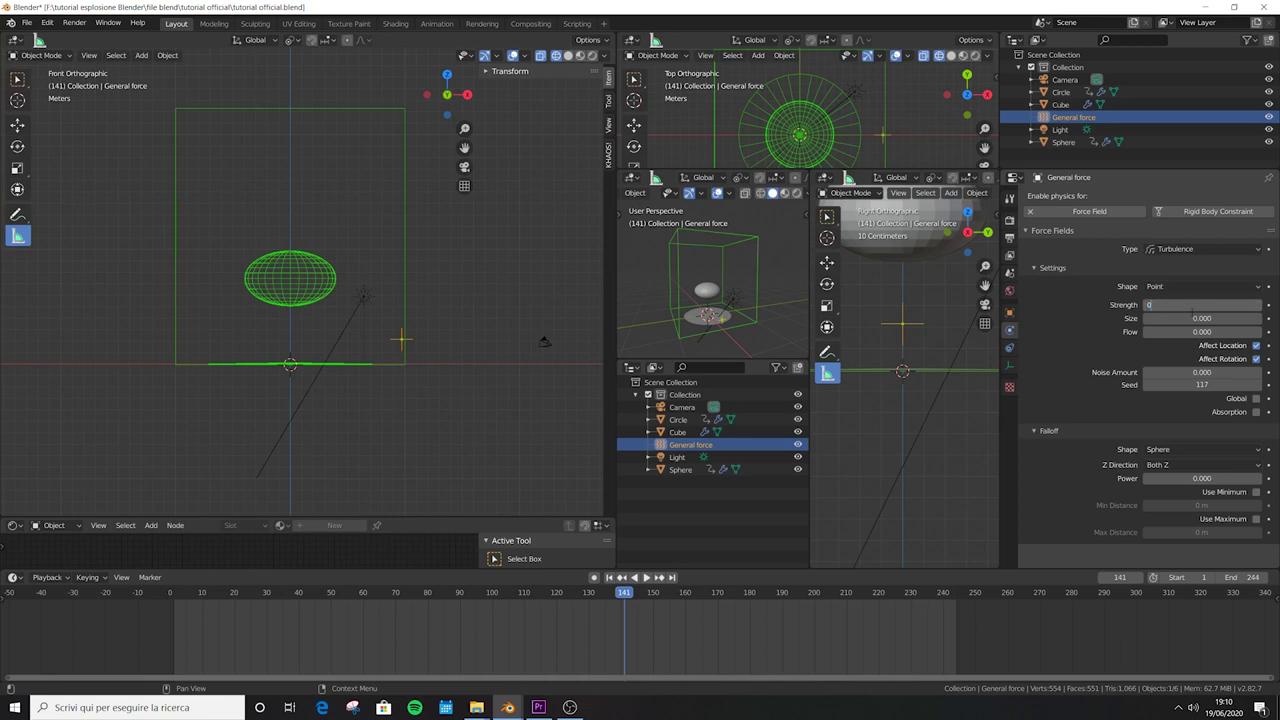
pyautogui.press('Return')
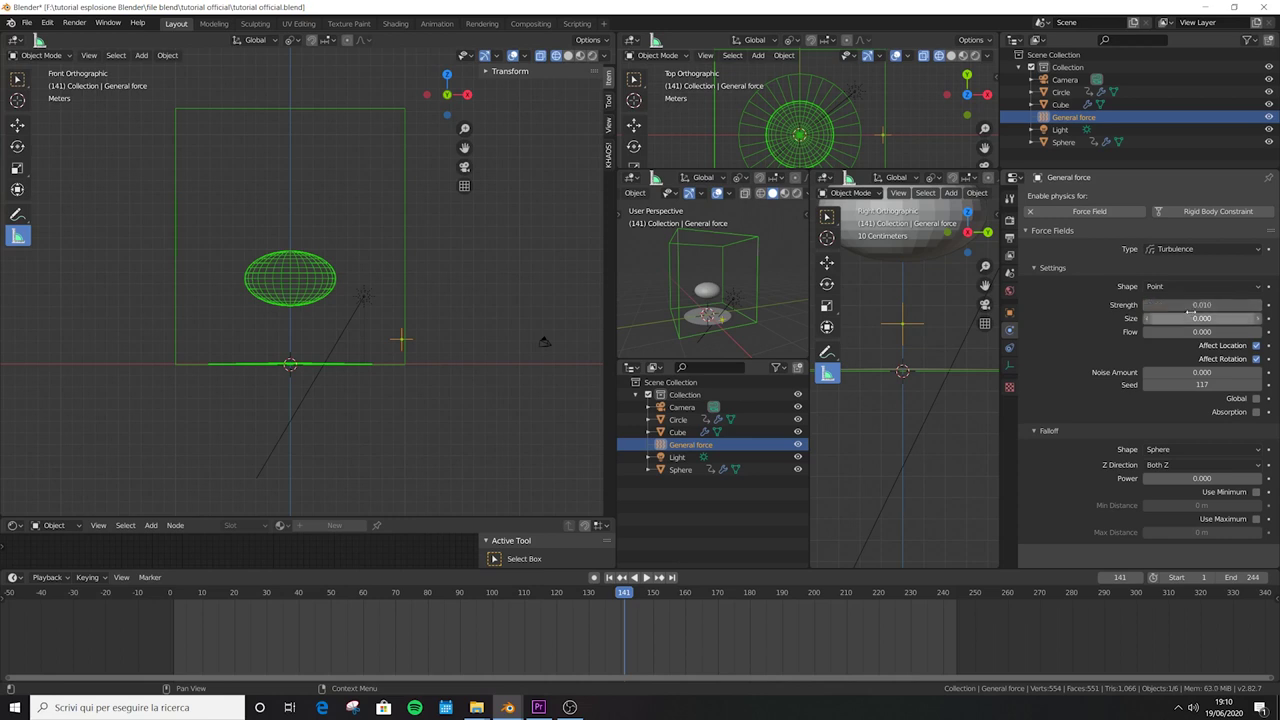
pyautogui.click(1199, 318)
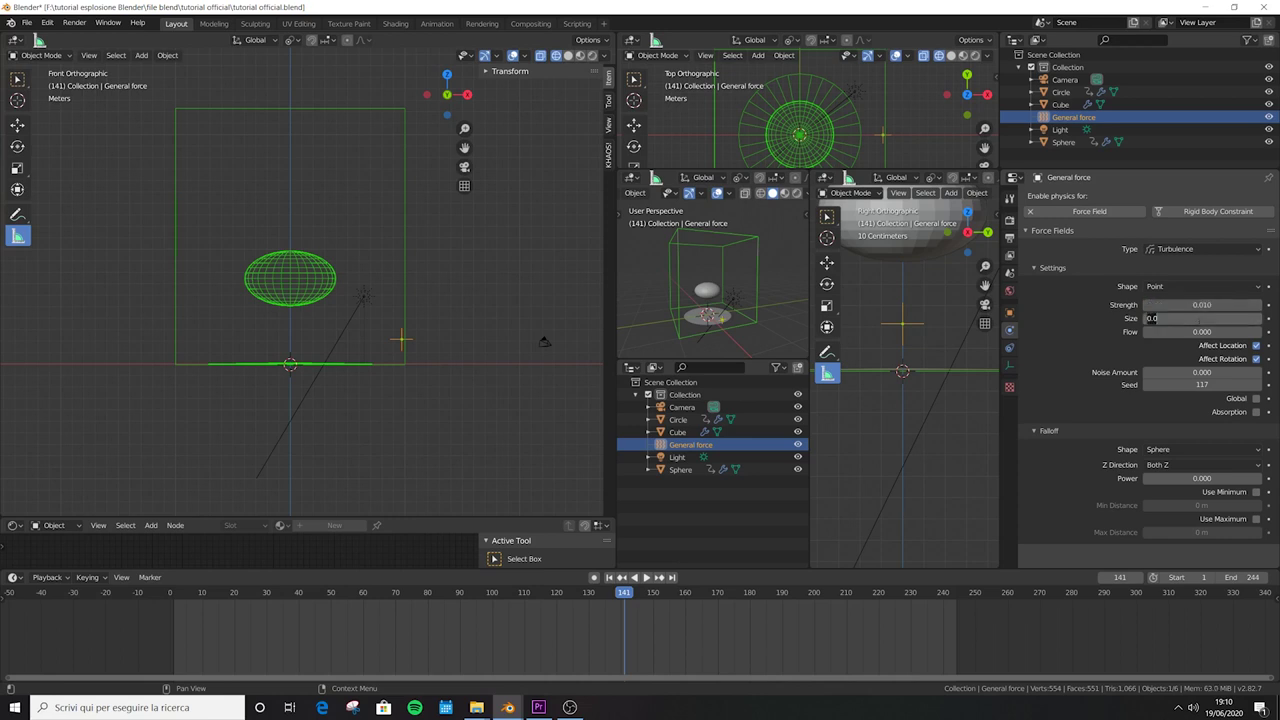
pyautogui.write('0.2')
pyautogui.press('Return')
pyautogui.click(1158, 385)
pyautogui.write('97')
pyautogui.press('Return')
# - Insert a Location keyframe for the General force field at frame 0
pyautogui.hotkey('shift', 'Left')
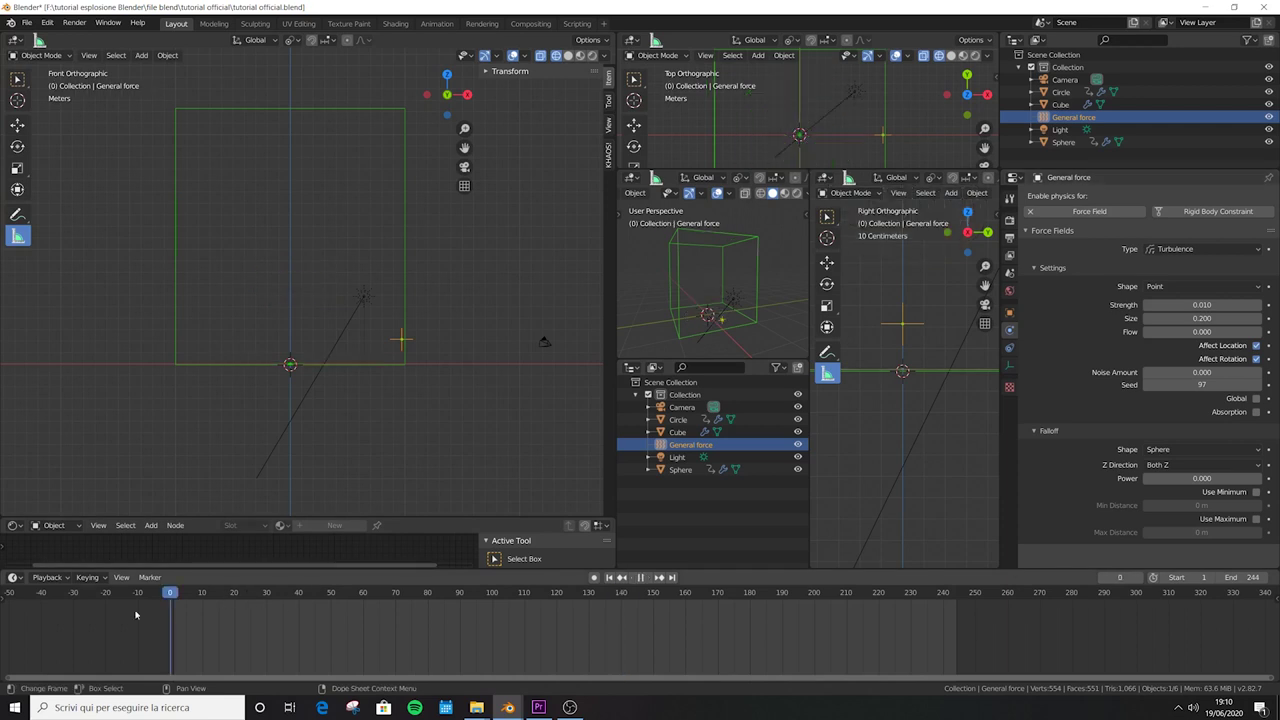
pyautogui.press('i')
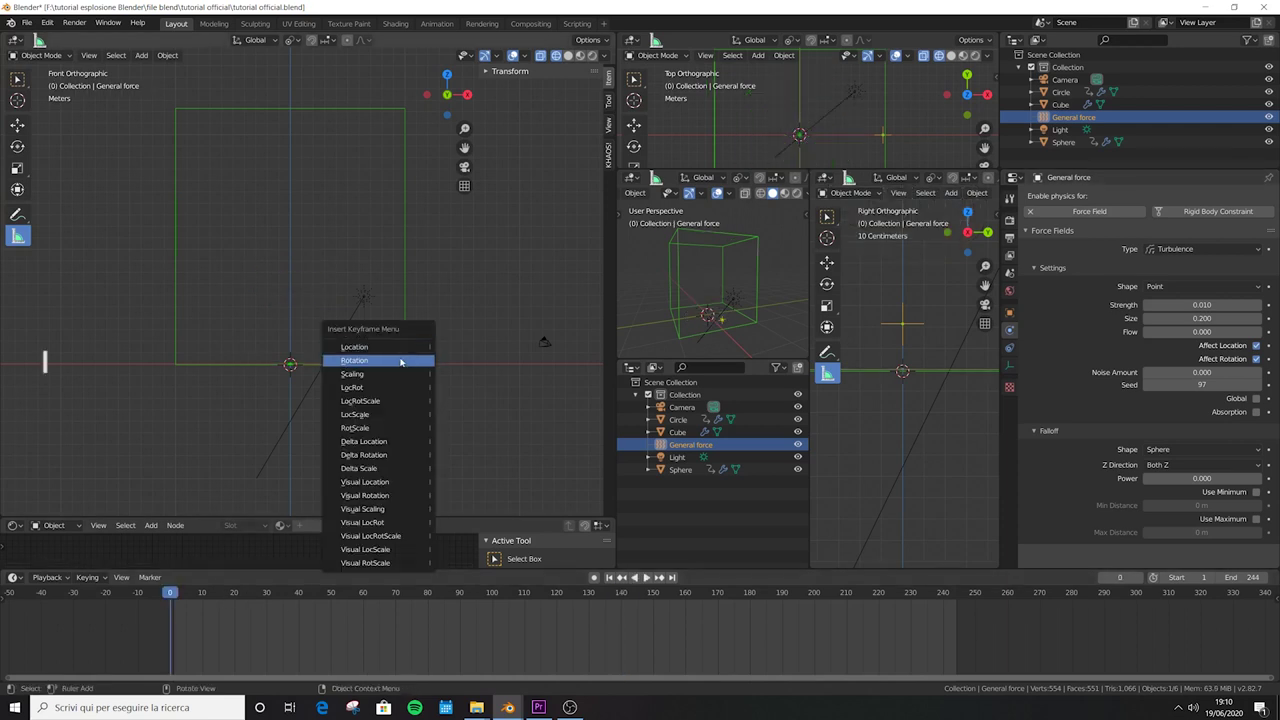
pyautogui.click(384, 348)
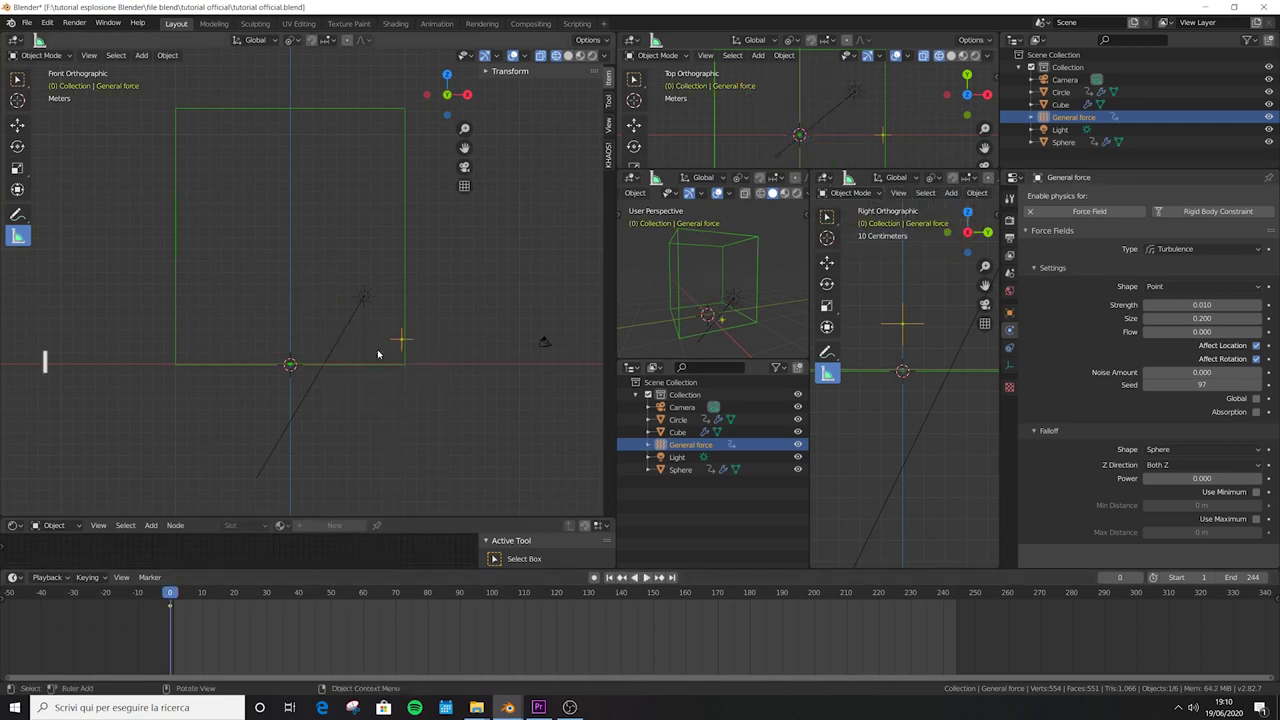
# - Change the enlarged timeline area to the Graph Editor and show the General force's individual location channels and the sidebar
pyautogui.moveTo(250, 569); pyautogui.dragTo(247, 475)
pyautogui.click(13, 477)
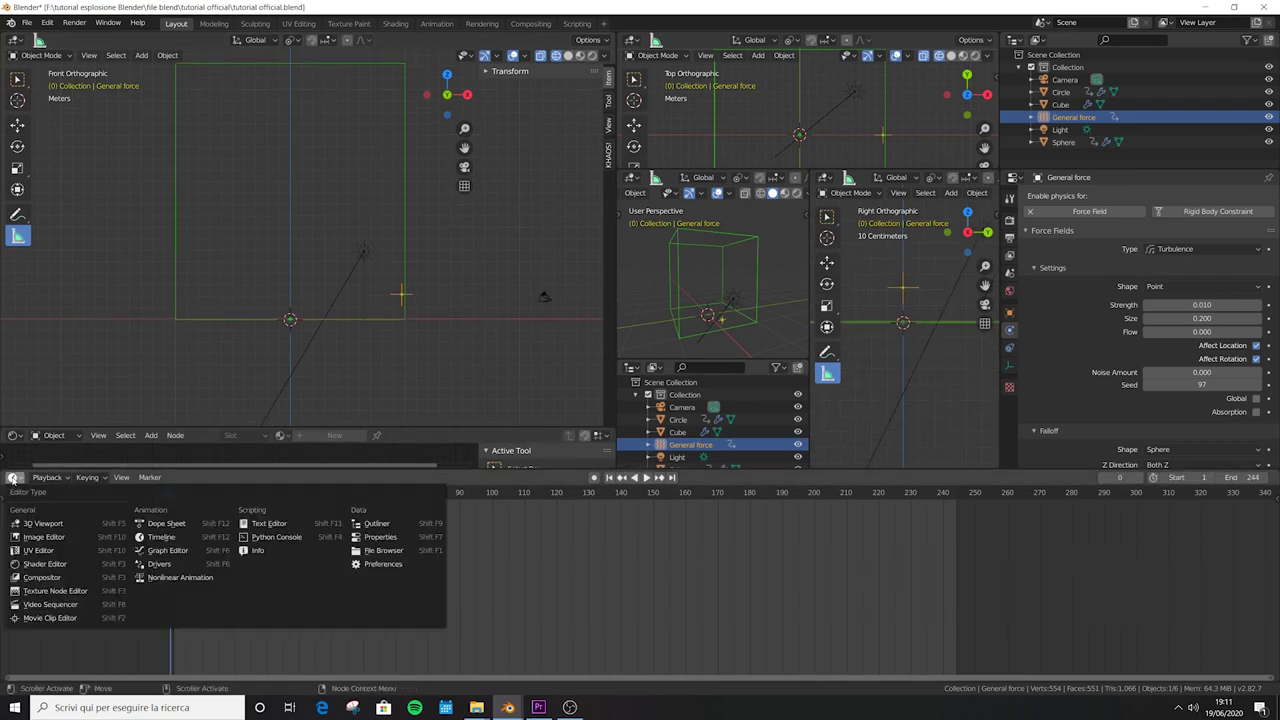
pyautogui.click(178, 551)
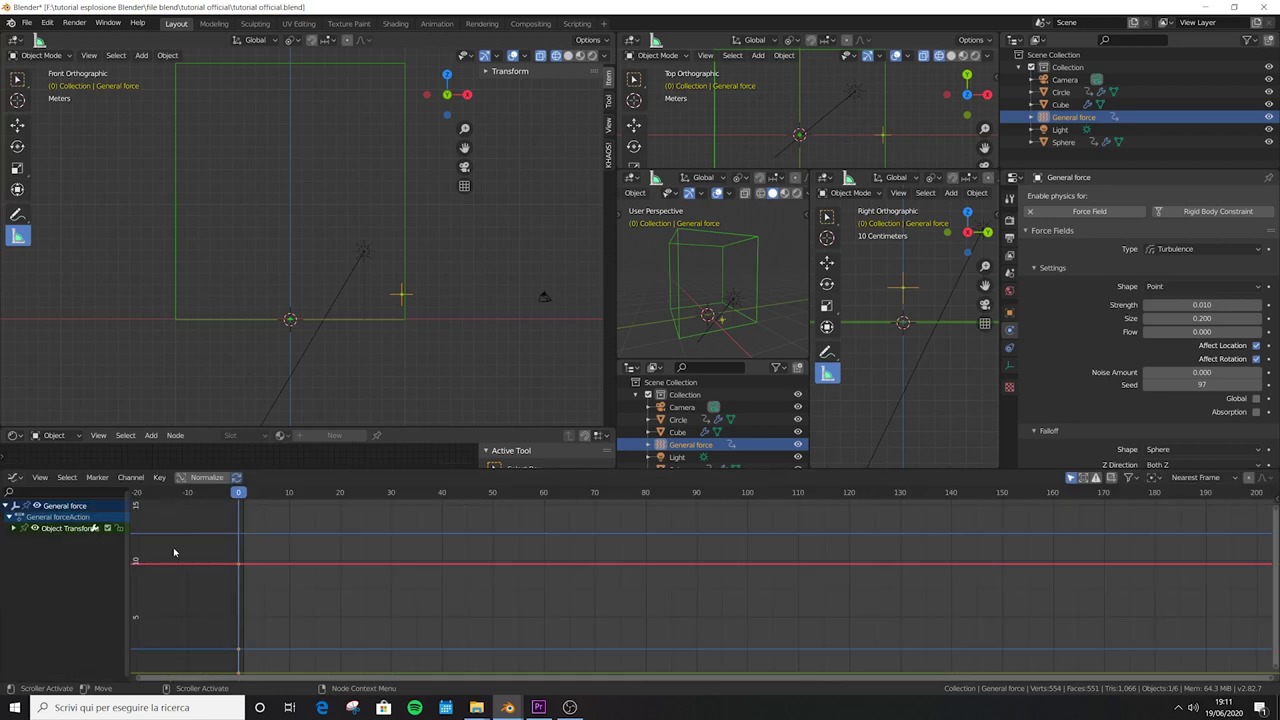
pyautogui.click(238, 576)
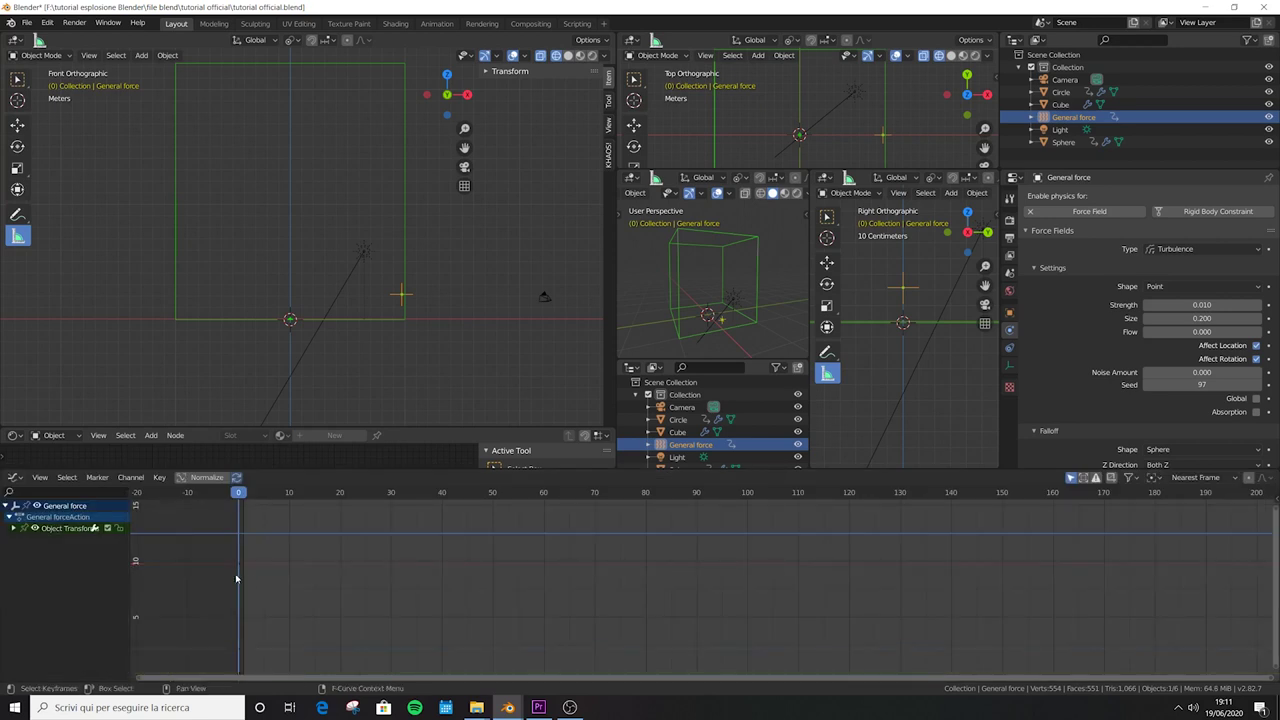
pyautogui.click(25, 530)
pyautogui.press('Up')
pyautogui.moveTo(278, 540); pyautogui.dragTo(216, 622)
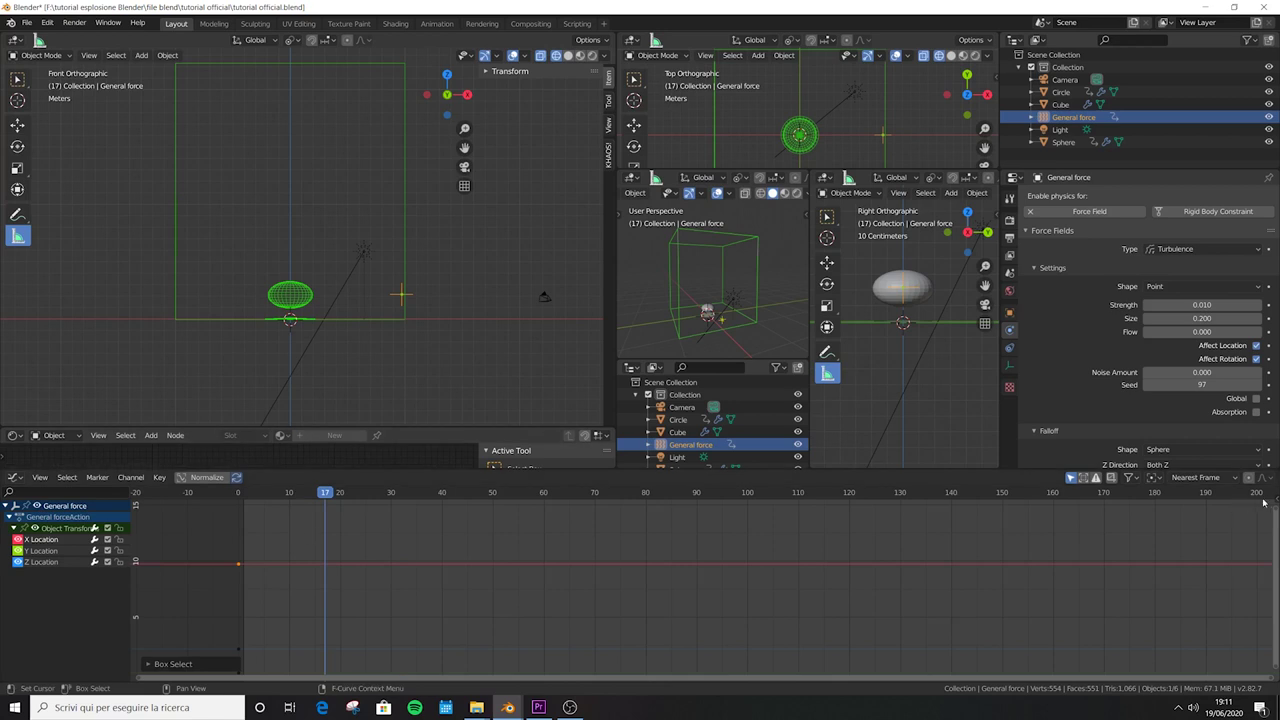
pyautogui.moveTo(1273, 498); pyautogui.dragTo(1140, 550)
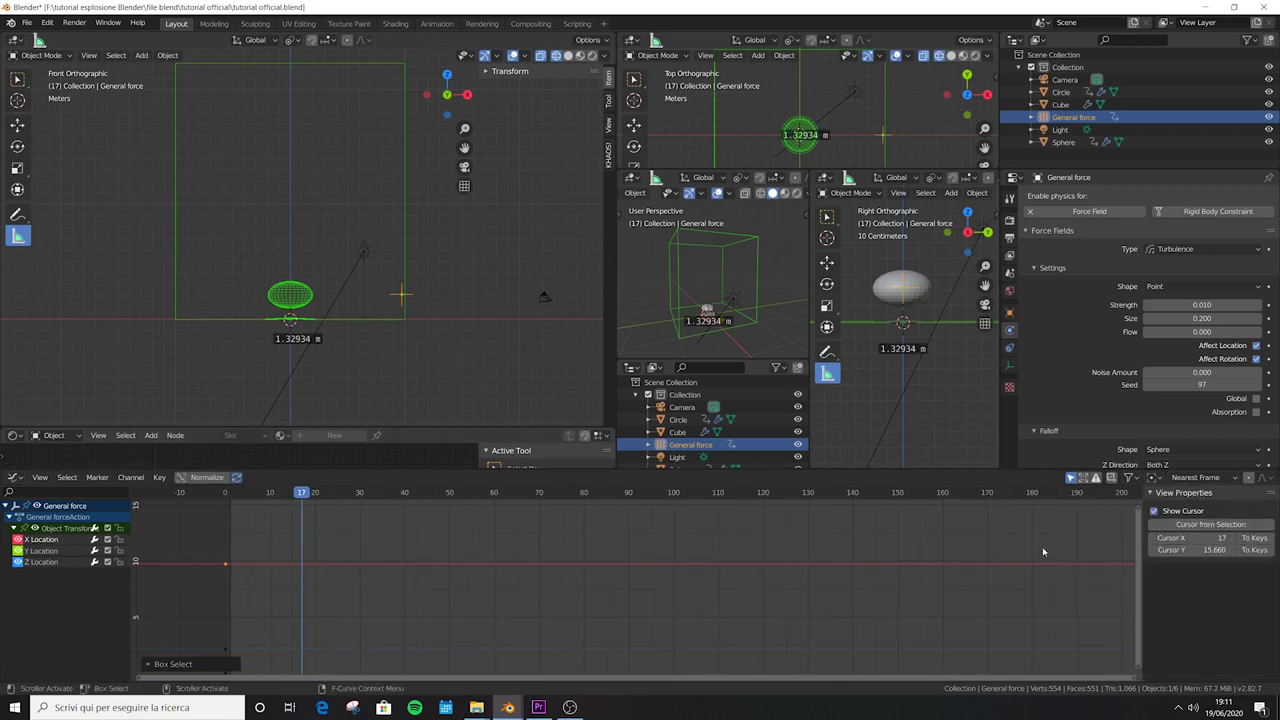
# - Add a Generator modifier with an x coefficient of 0.100 to the General force's Z Location curve and play the animation from the start
pyautogui.click(55, 563)
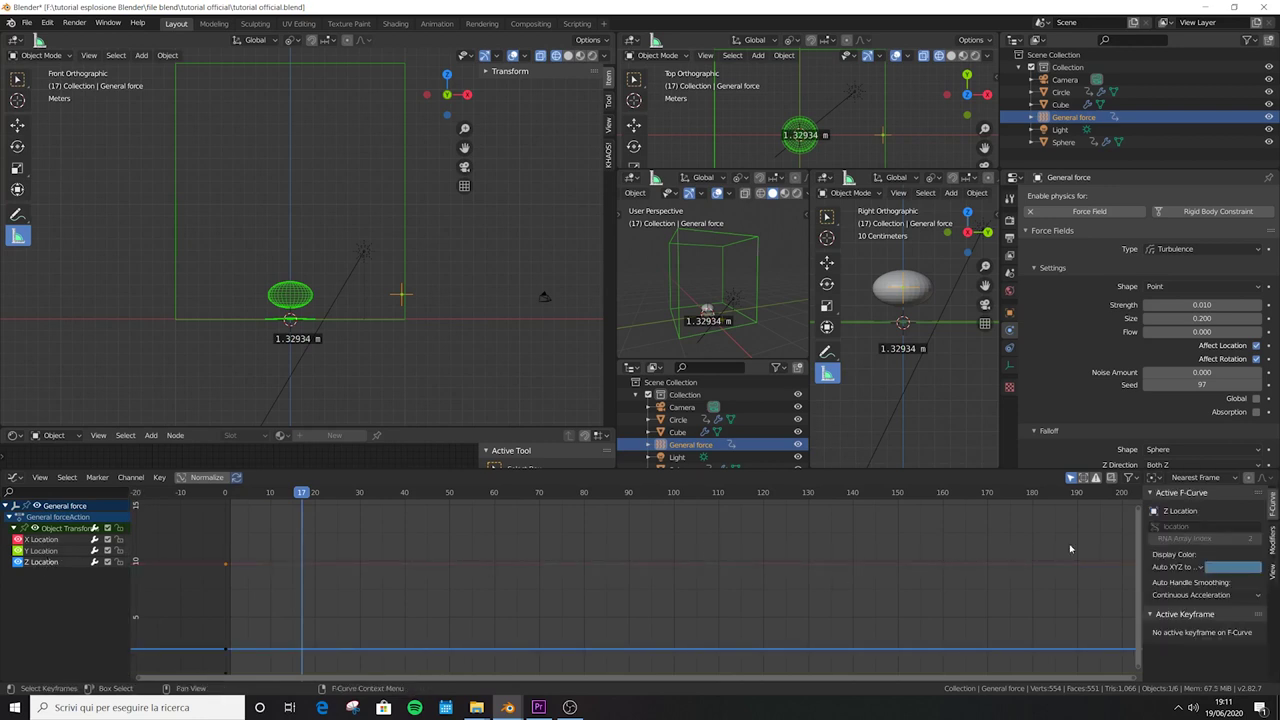
pyautogui.click(1273, 537)
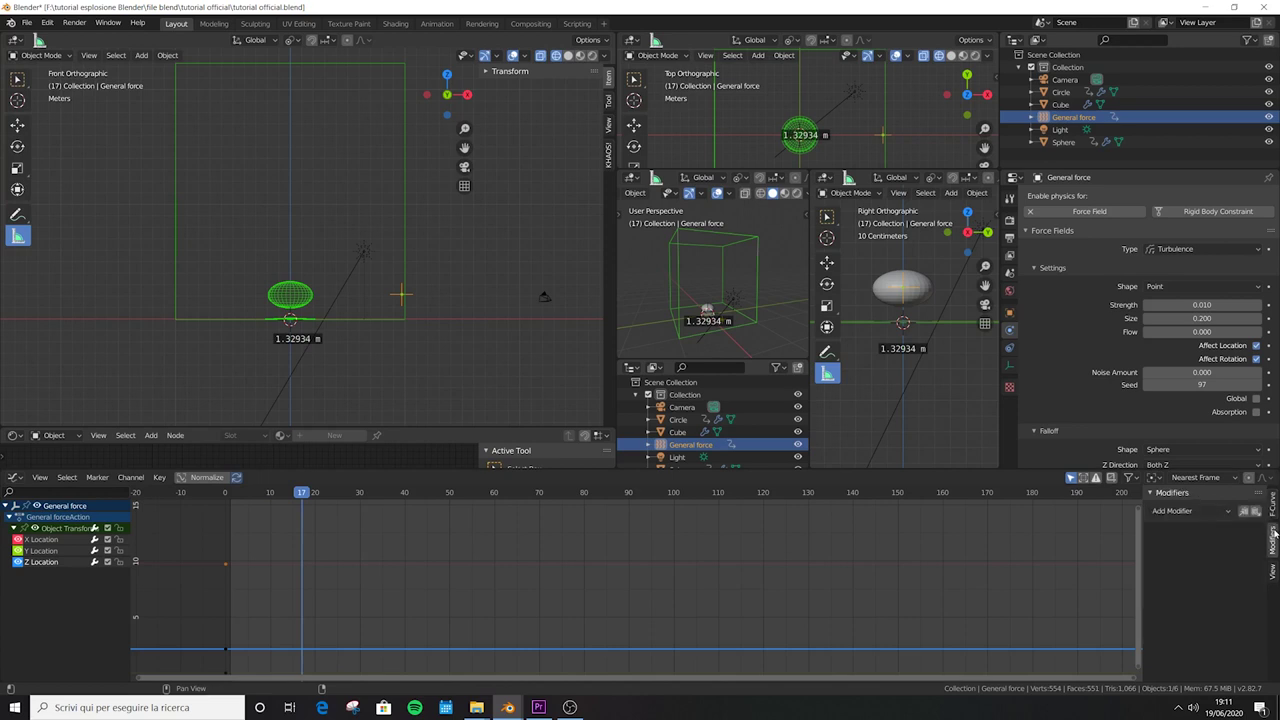
pyautogui.click(1182, 512)
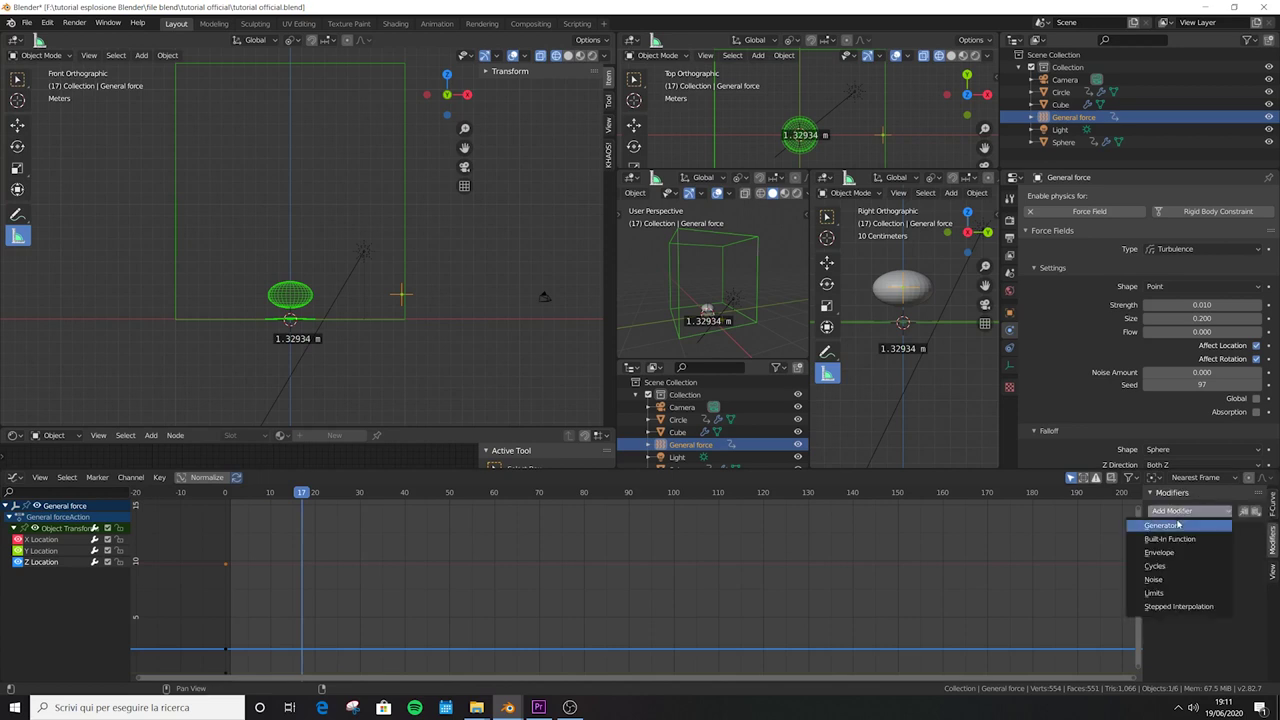
pyautogui.click(1162, 525)
pyautogui.moveTo(1230, 618); pyautogui.dragTo(214, 595)
pyautogui.hotkey('shift', 'Left')
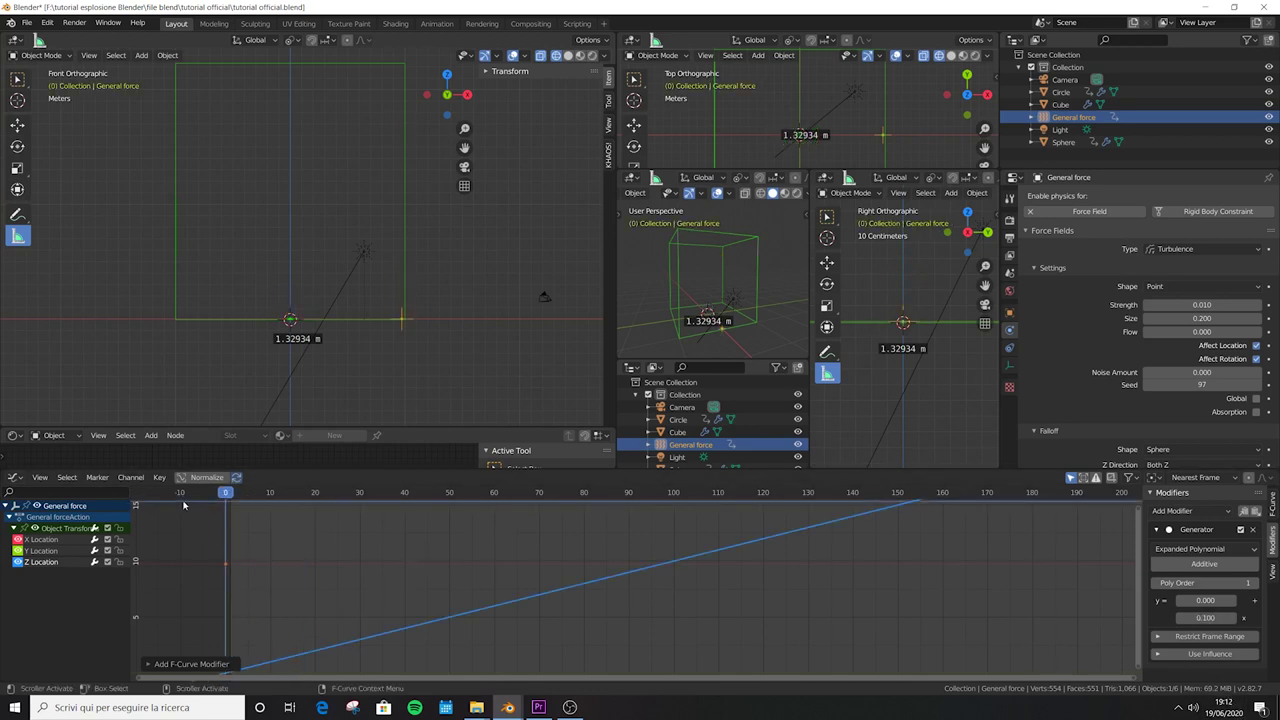
pyautogui.press('space')
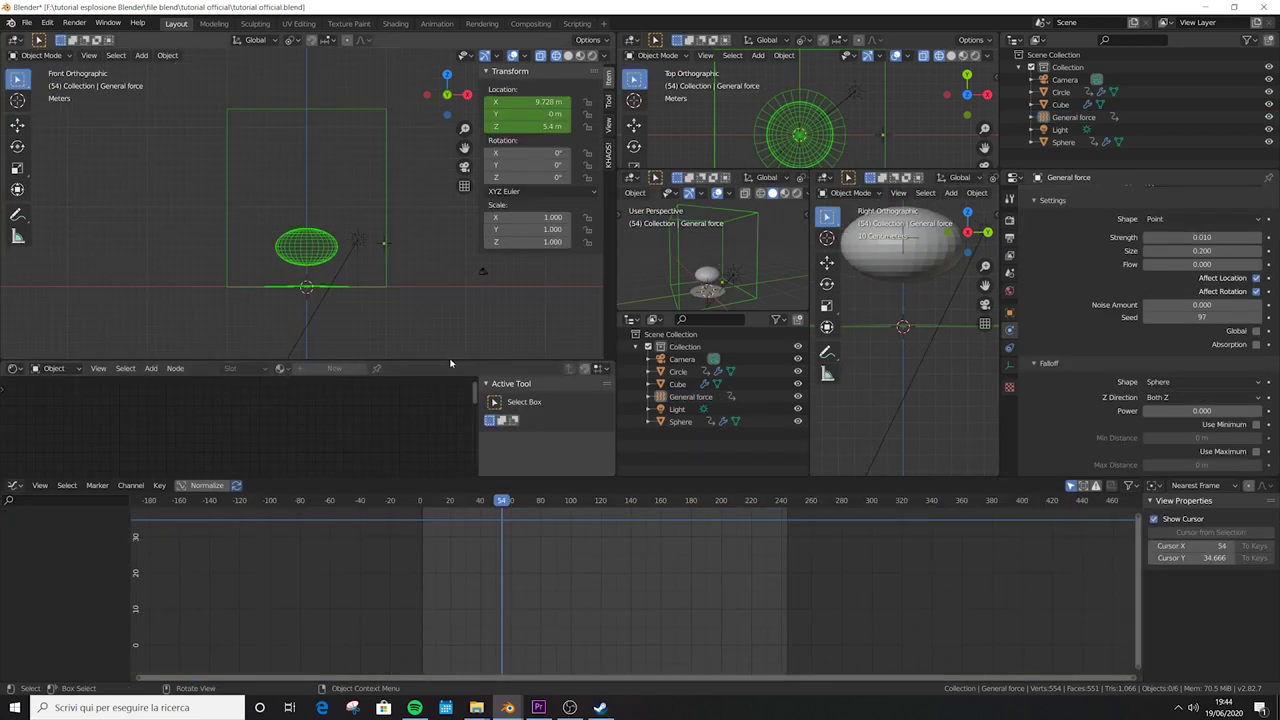
# - Merge the node editor area into the front viewport above a taller Graph Editor and save the file
pyautogui.rightClick(448, 361)
pyautogui.click(438, 361)
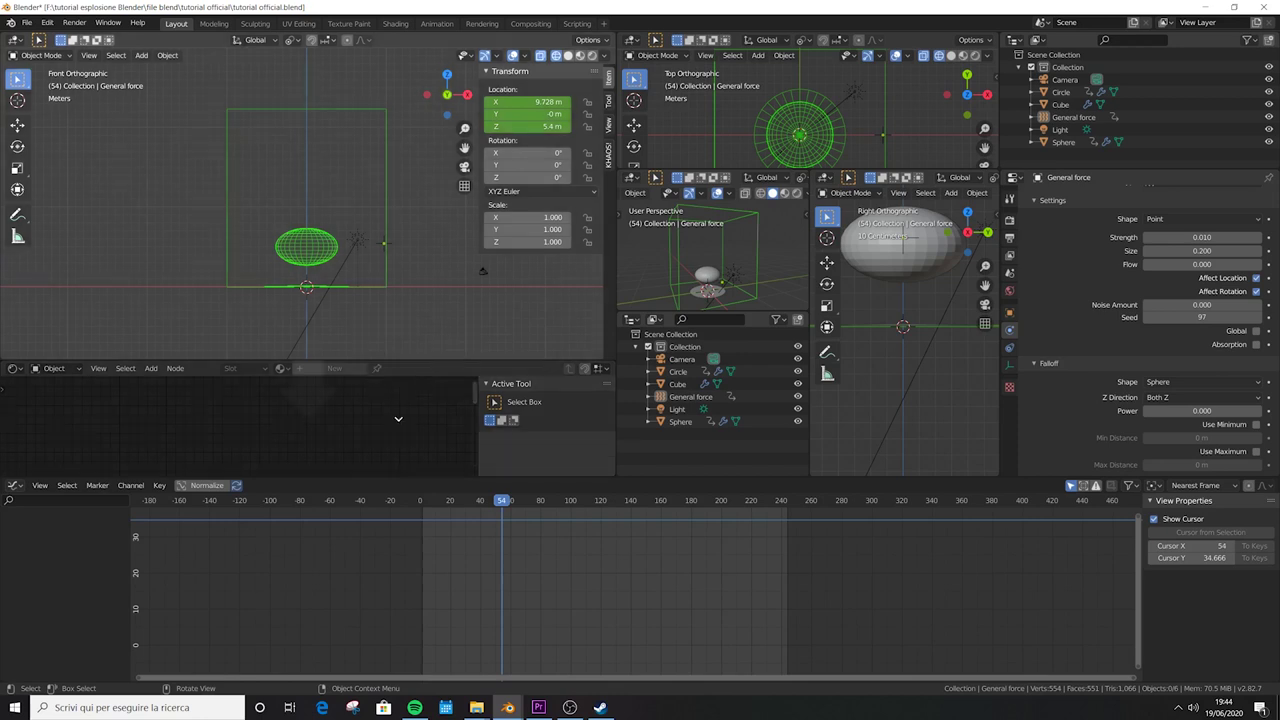
pyautogui.moveTo(593, 479); pyautogui.dragTo(560, 419)
pyautogui.hotkey('ctrl', 's')
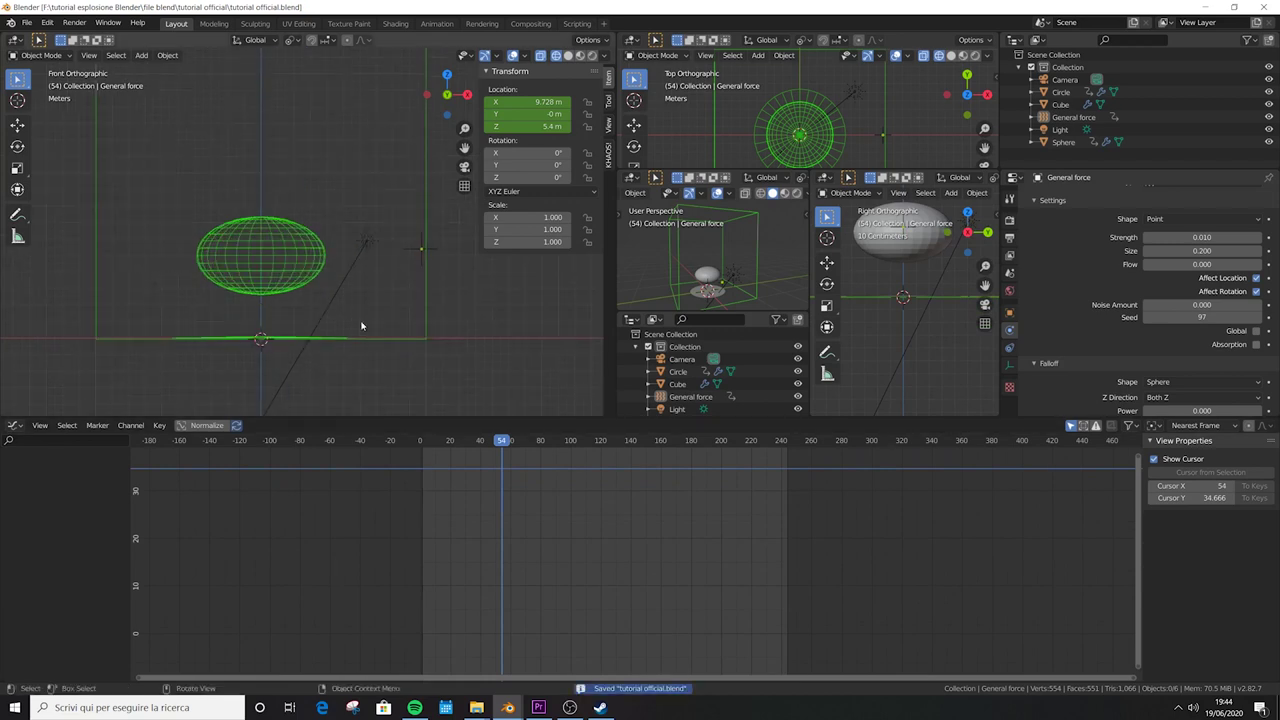
# - Add a second Turbulence force field at frame 20 and scale it up by about 4.18
pyautogui.click(450, 447)
pyautogui.moveTo(454, 450); pyautogui.dragTo(457, 446)
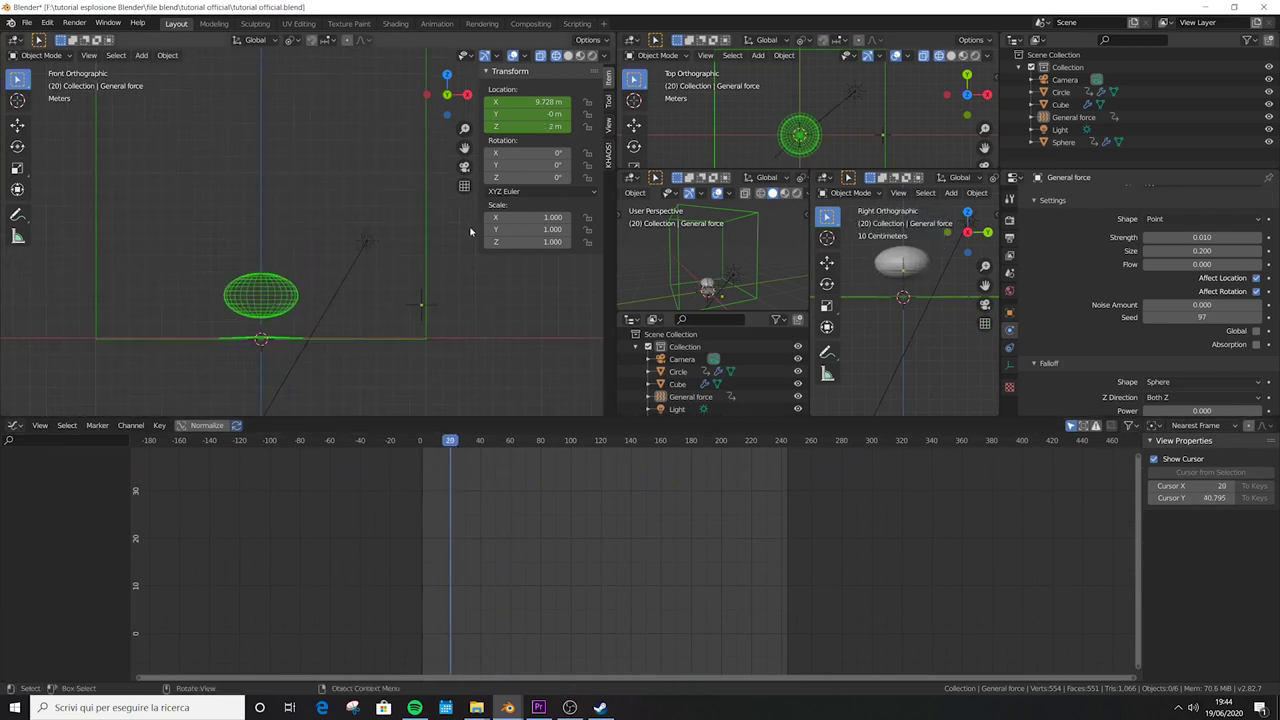
pyautogui.hotkey('shift', 'a')
pyautogui.moveTo(388, 308)
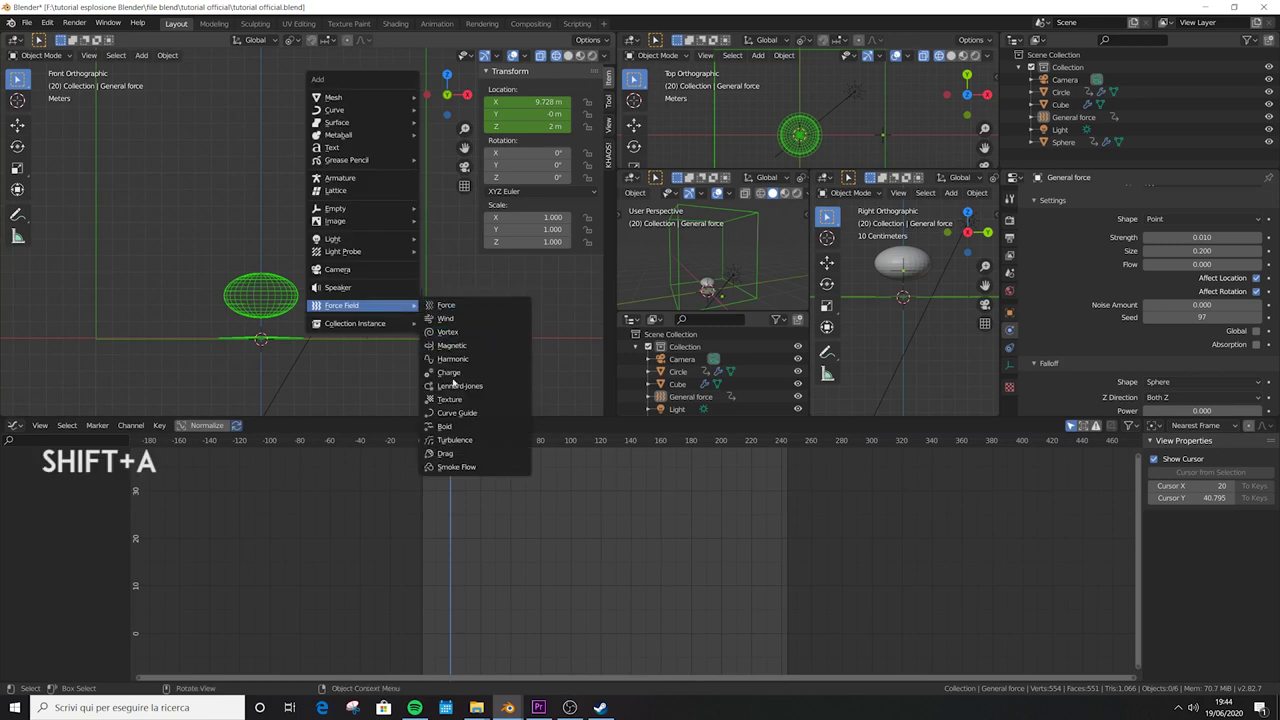
pyautogui.click(468, 440)
pyautogui.press('s')
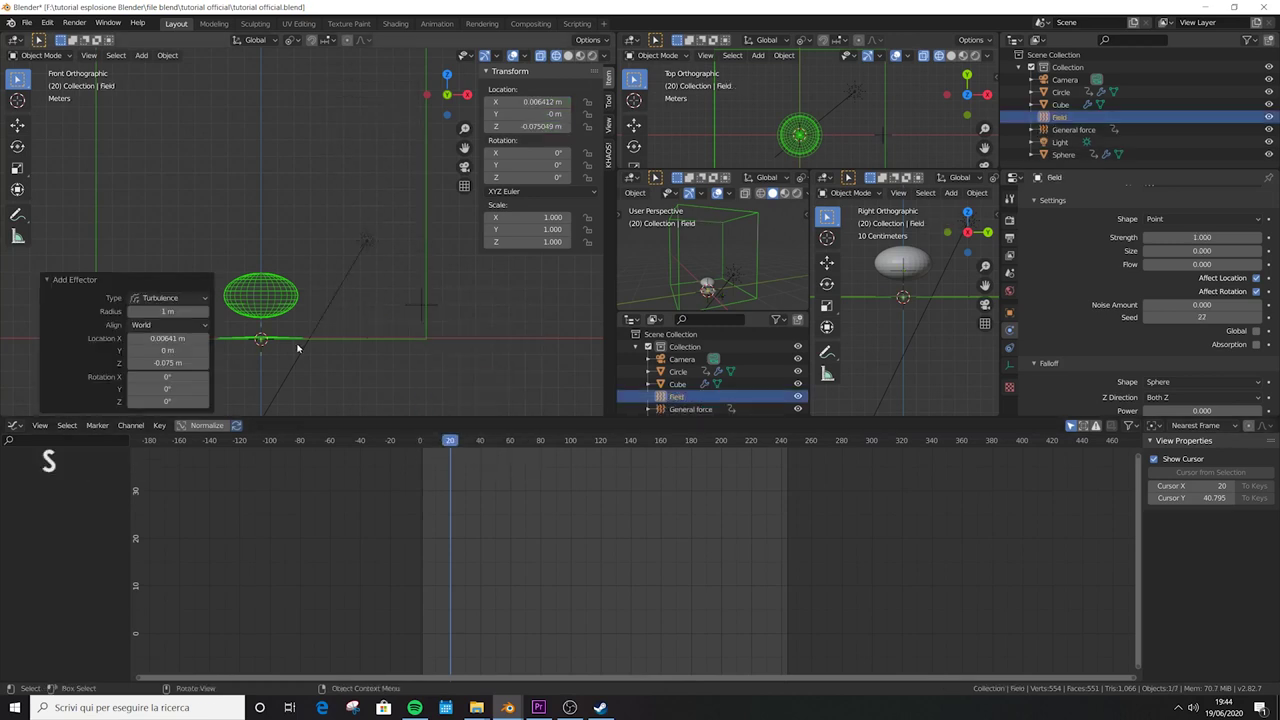
pyautogui.click(410, 368)
# - Raise the new turbulence field to a Z location of 10.197 m and enlarge it to a scale of about 4.863
pyautogui.press('g')
pyautogui.press('z')
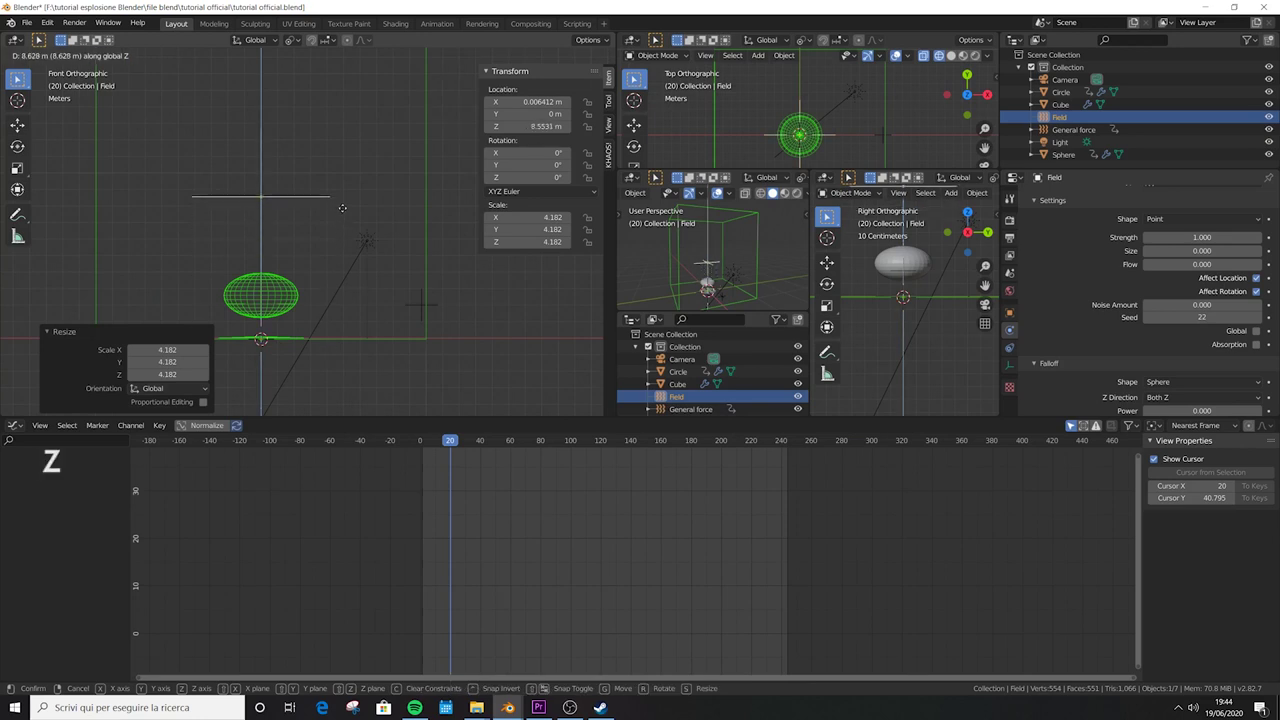
pyautogui.click(320, 228)
pyautogui.press('s')
pyautogui.click(340, 246)
pyautogui.click(538, 126)
pyautogui.write('10.197')
pyautogui.press('Return')
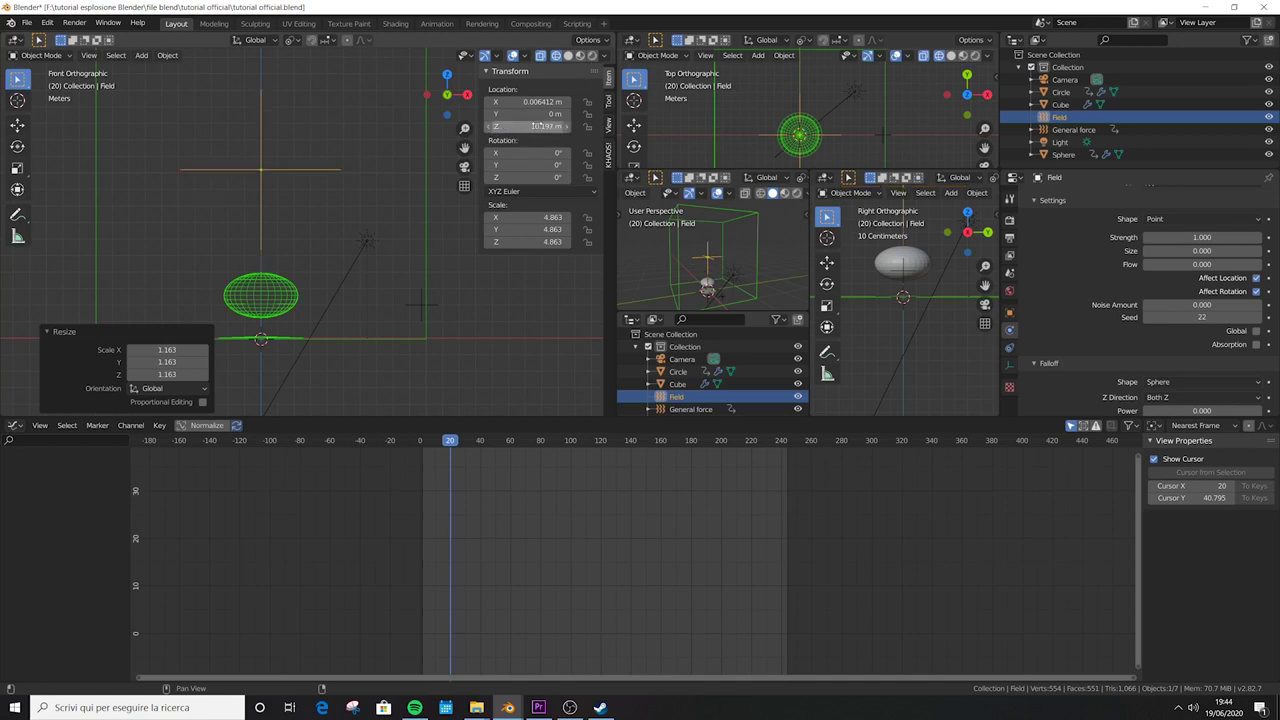
# - Keyframe the second turbulence field's location at frame 20 and expand its transform channels in the Graph Editor
pyautogui.moveTo(553, 126); pyautogui.dragTo(535, 126)
pyautogui.press('i')
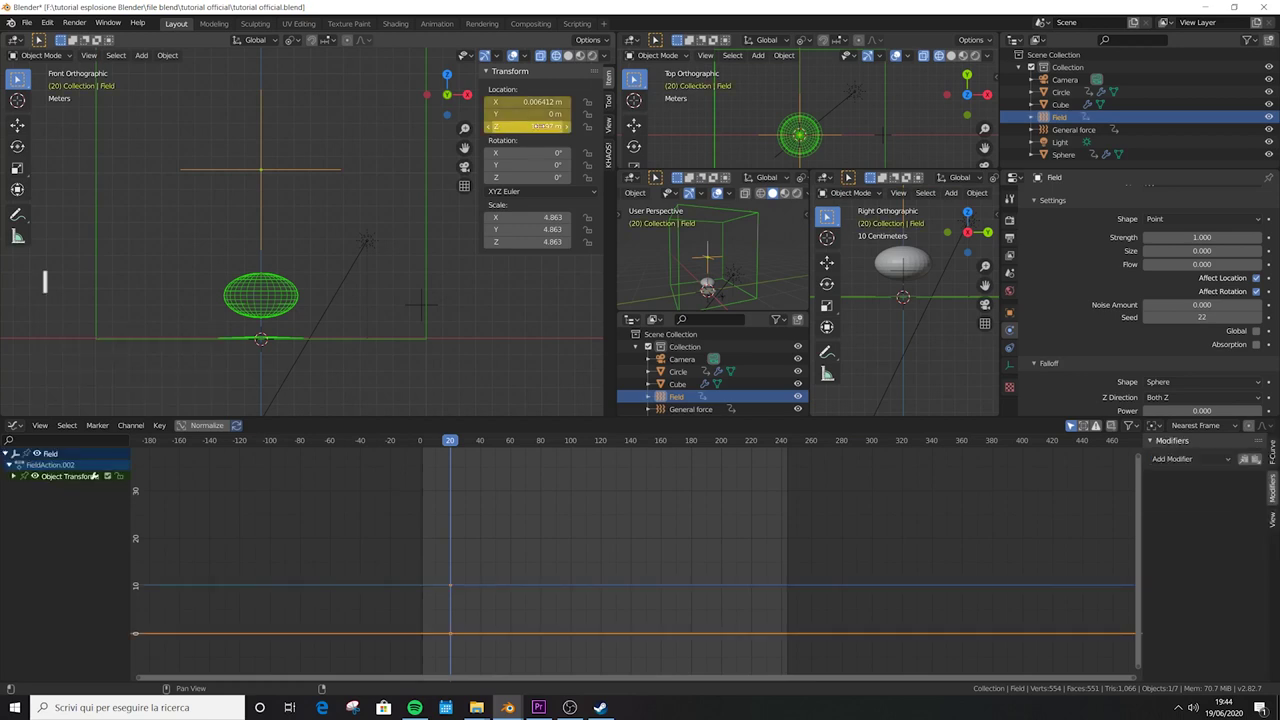
pyautogui.hotkey('ctrl', 'z')
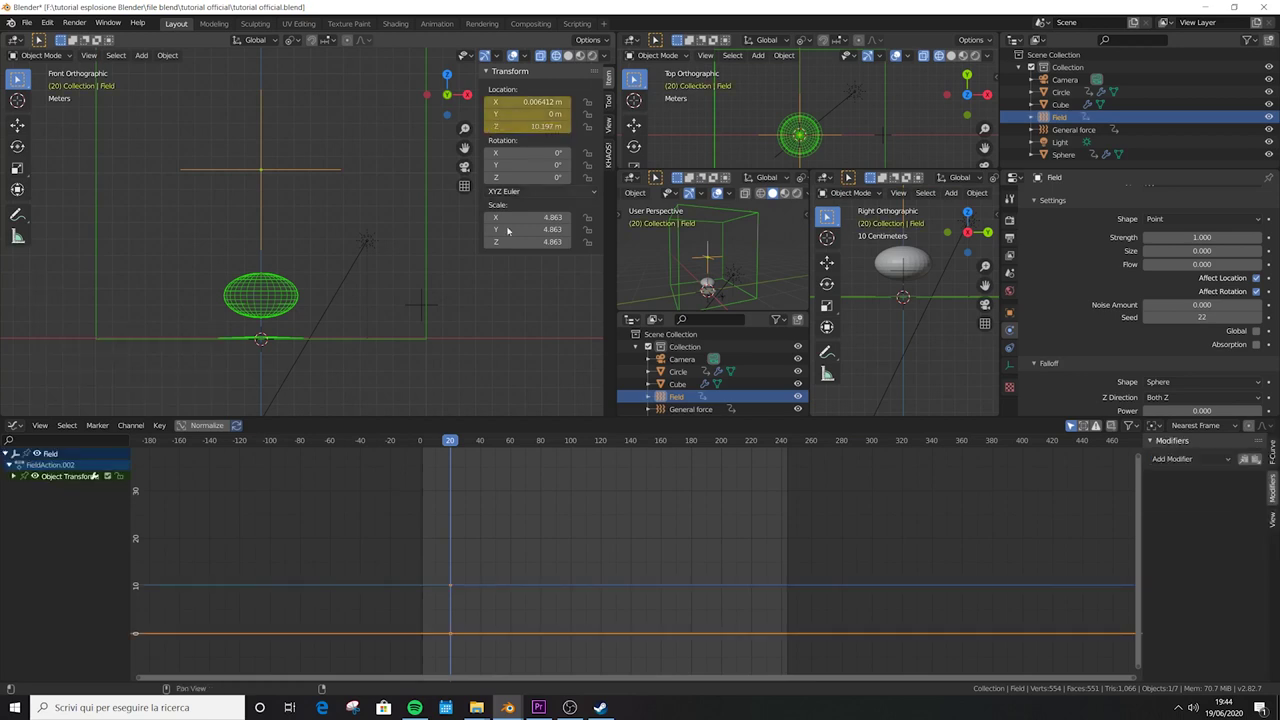
pyautogui.click(13, 478)
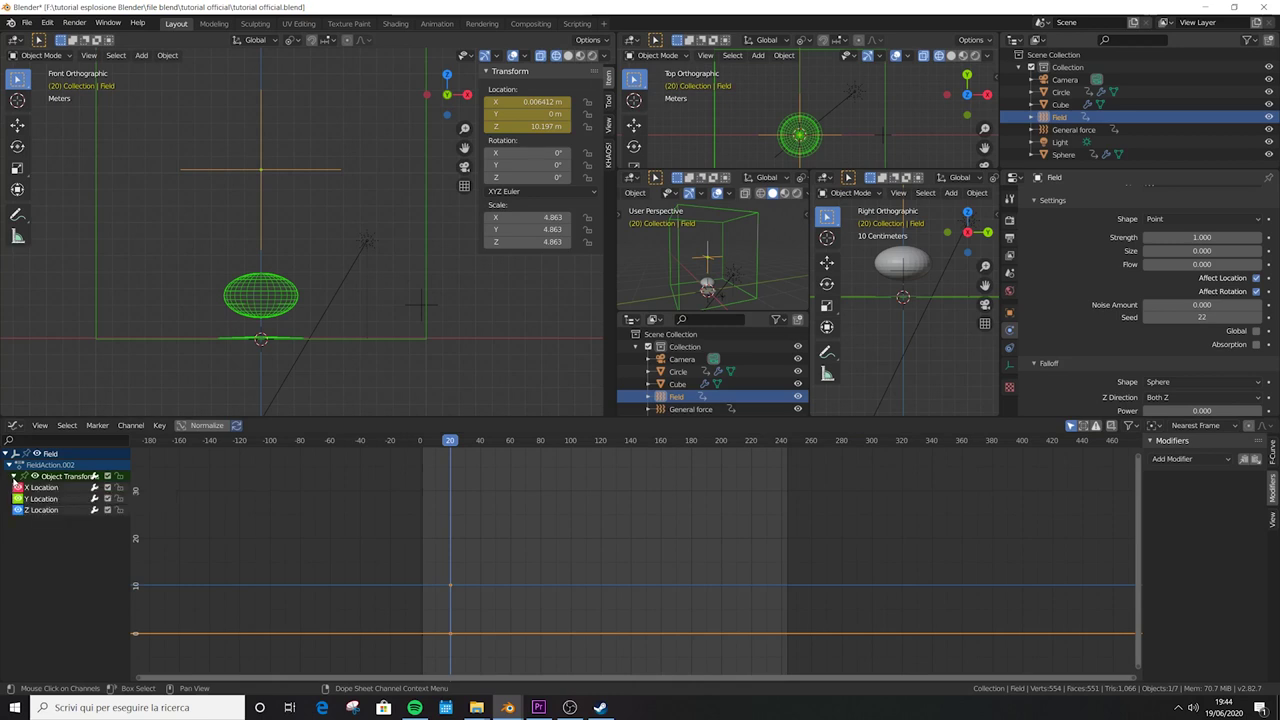
# - Delete the turbulence field's X Location and Y Location animation channels and select the Z Location channel
pyautogui.click(44, 488)
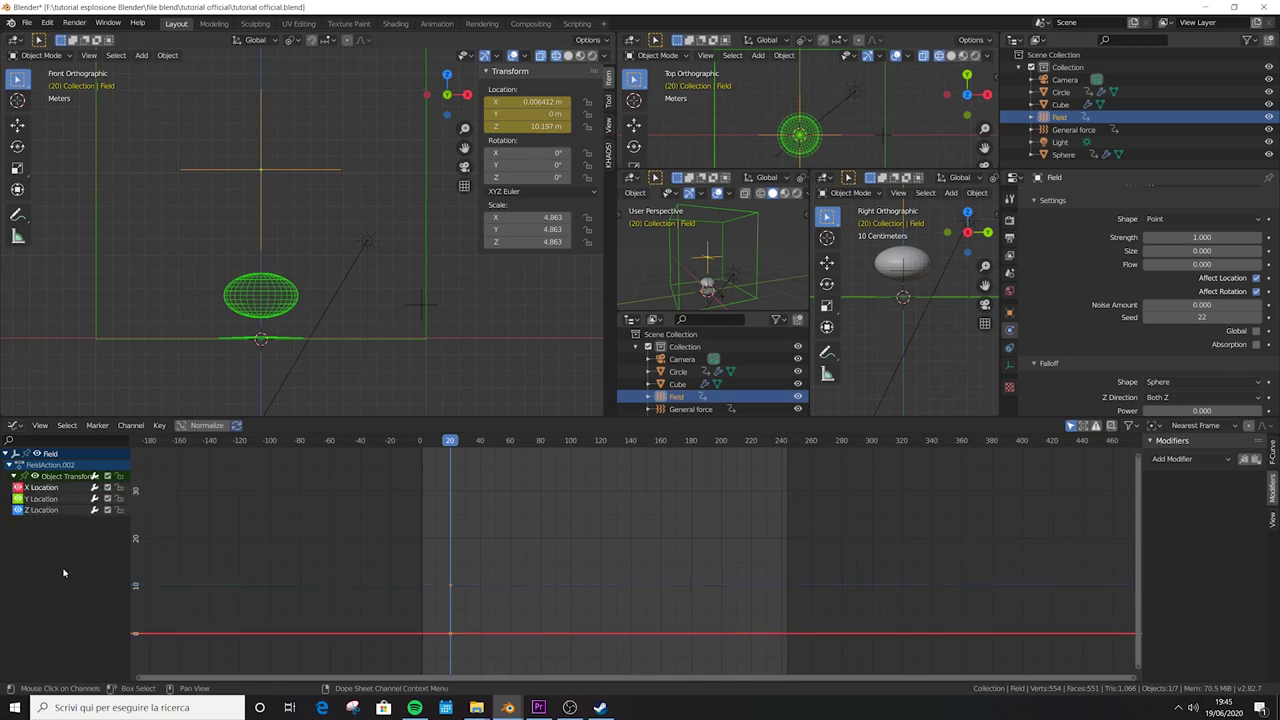
pyautogui.press('x')
pyautogui.click(43, 488)
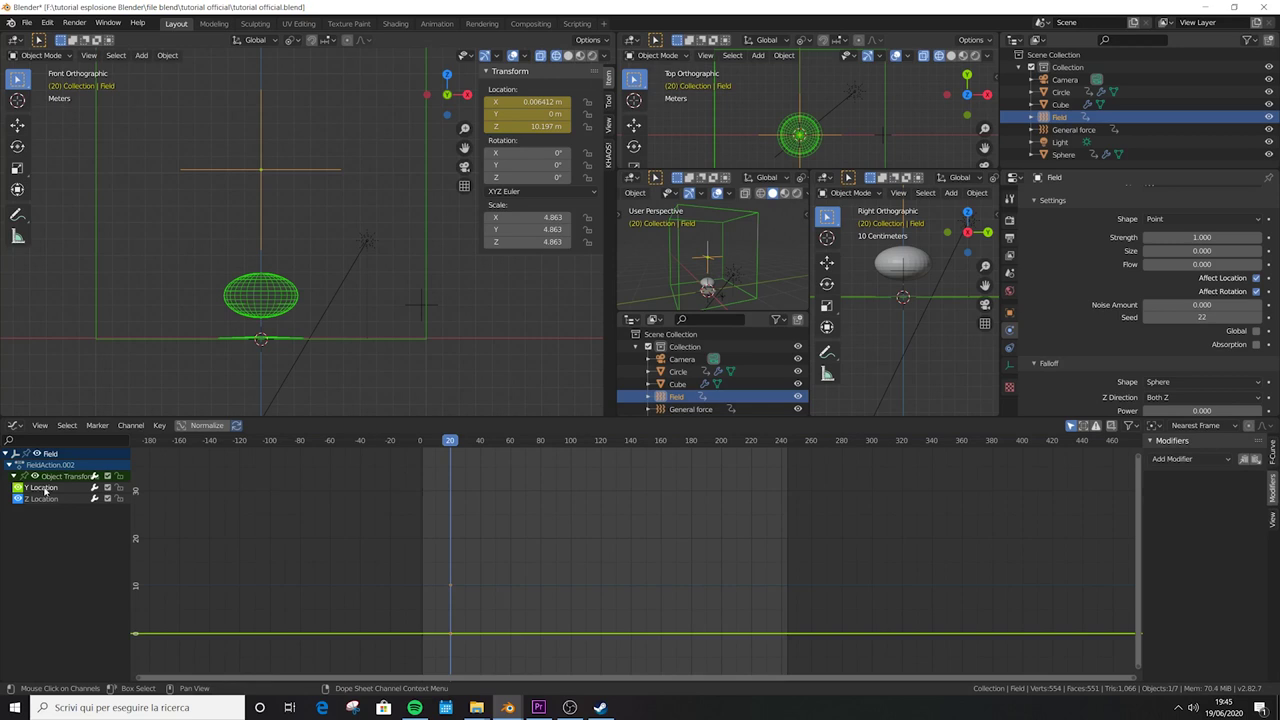
pyautogui.press('x')
pyautogui.click(43, 488)
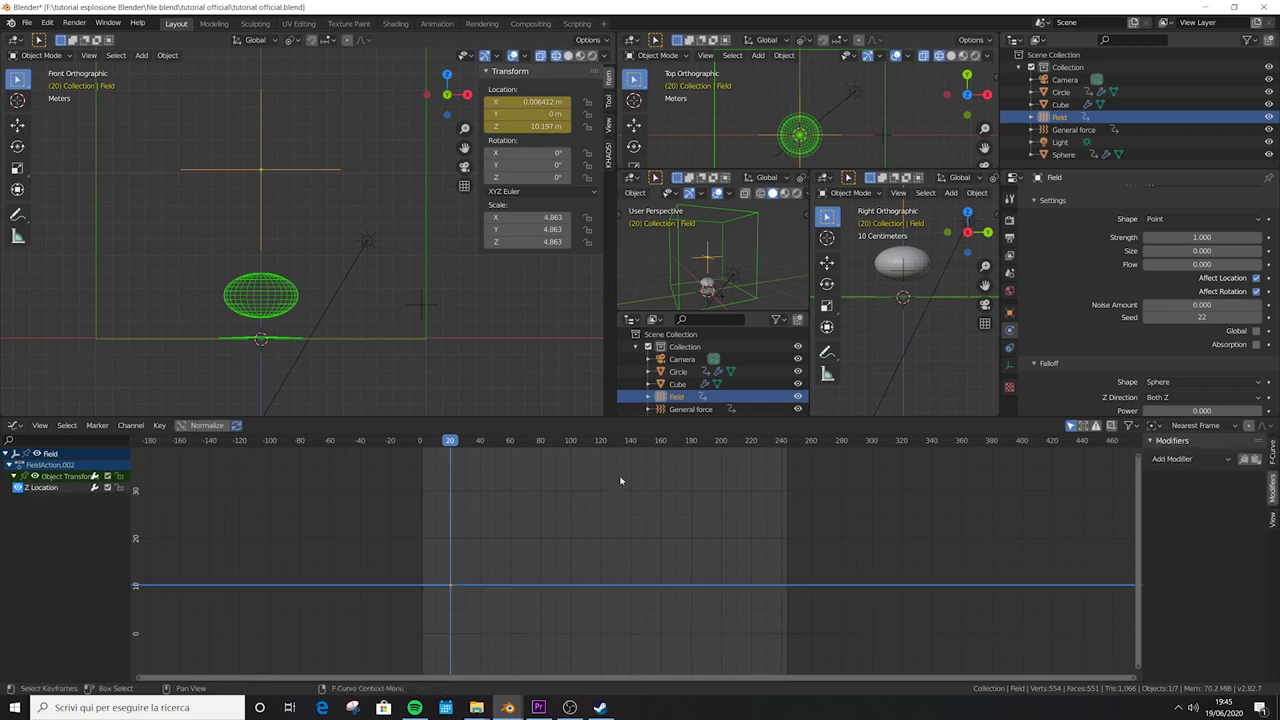
# - Add a Generator modifier to the turbulence field's Z Location curve
pyautogui.click(1207, 460)
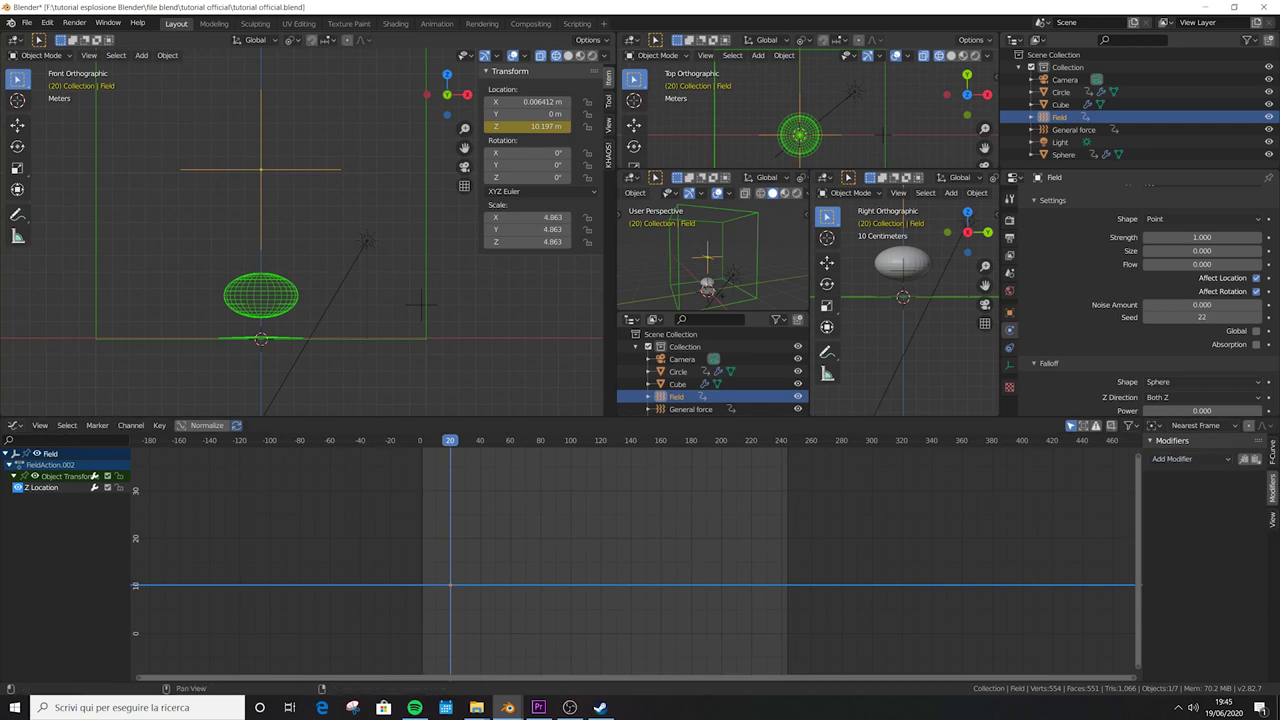
pyautogui.click(1200, 459)
pyautogui.click(1175, 473)
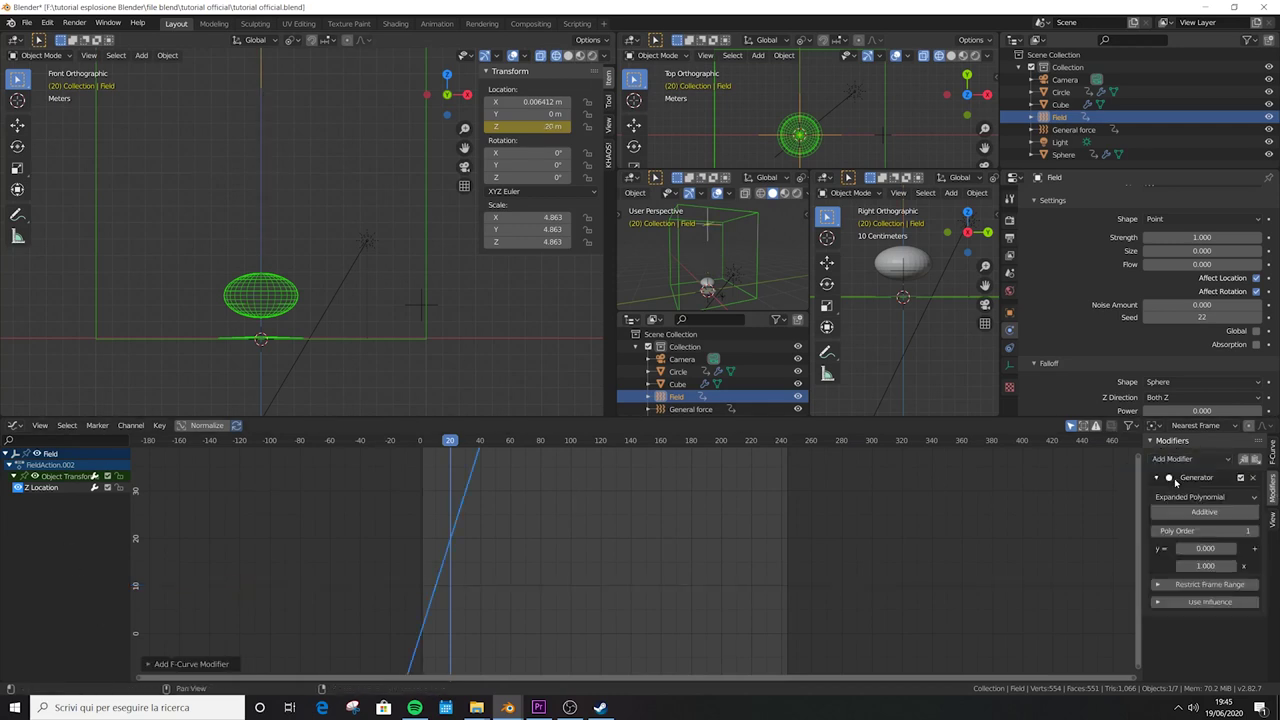
# - Set the Generator modifier's constant coefficient to 9.940 and its x coefficient to 0.050
pyautogui.click(1205, 548)
pyautogui.write('2.4')
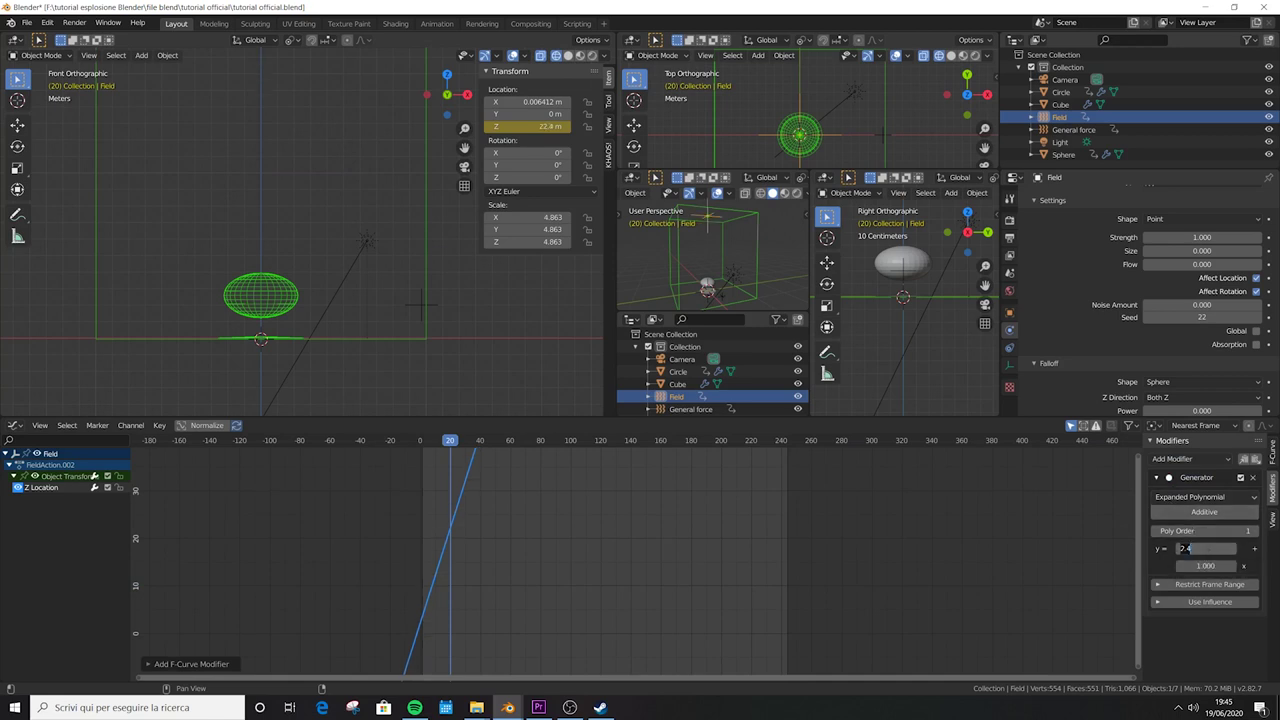
pyautogui.press('BackSpace')
pyautogui.press('BackSpace')
pyautogui.press('BackSpace')
pyautogui.write('9')
pyautogui.press('Return')
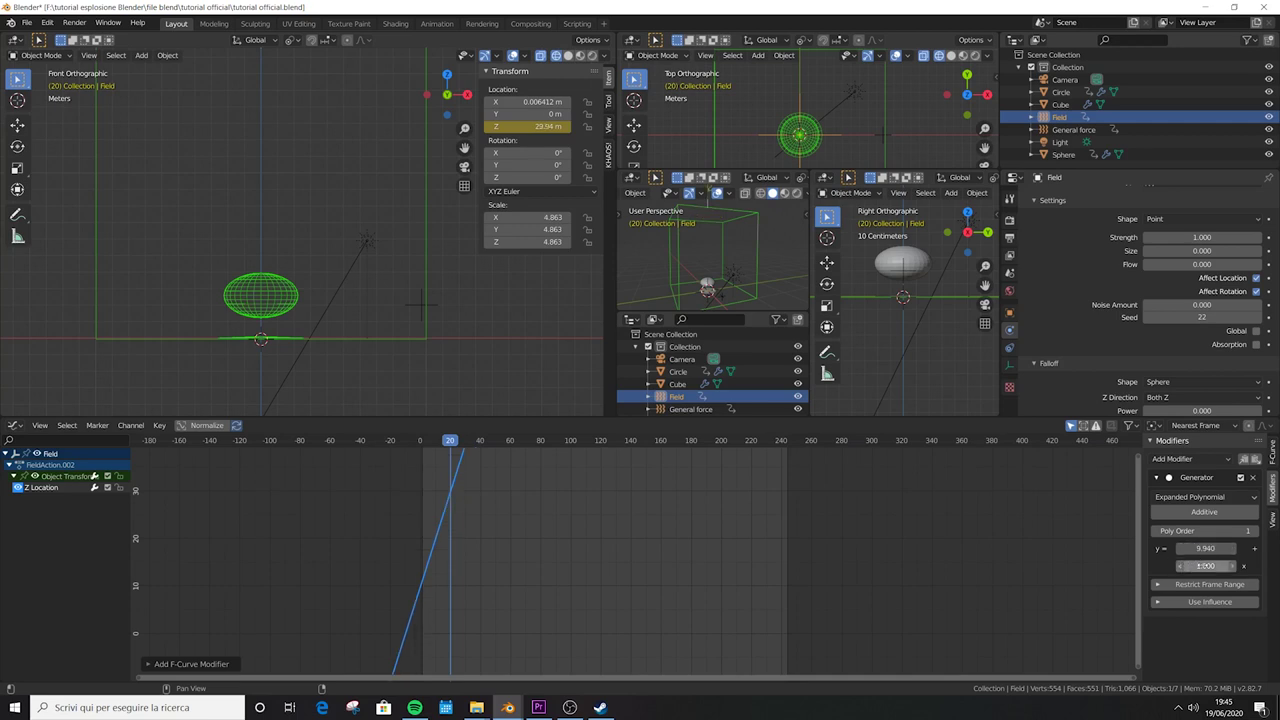
pyautogui.click(1205, 566)
pyautogui.write('0')
pyautogui.press('Return')
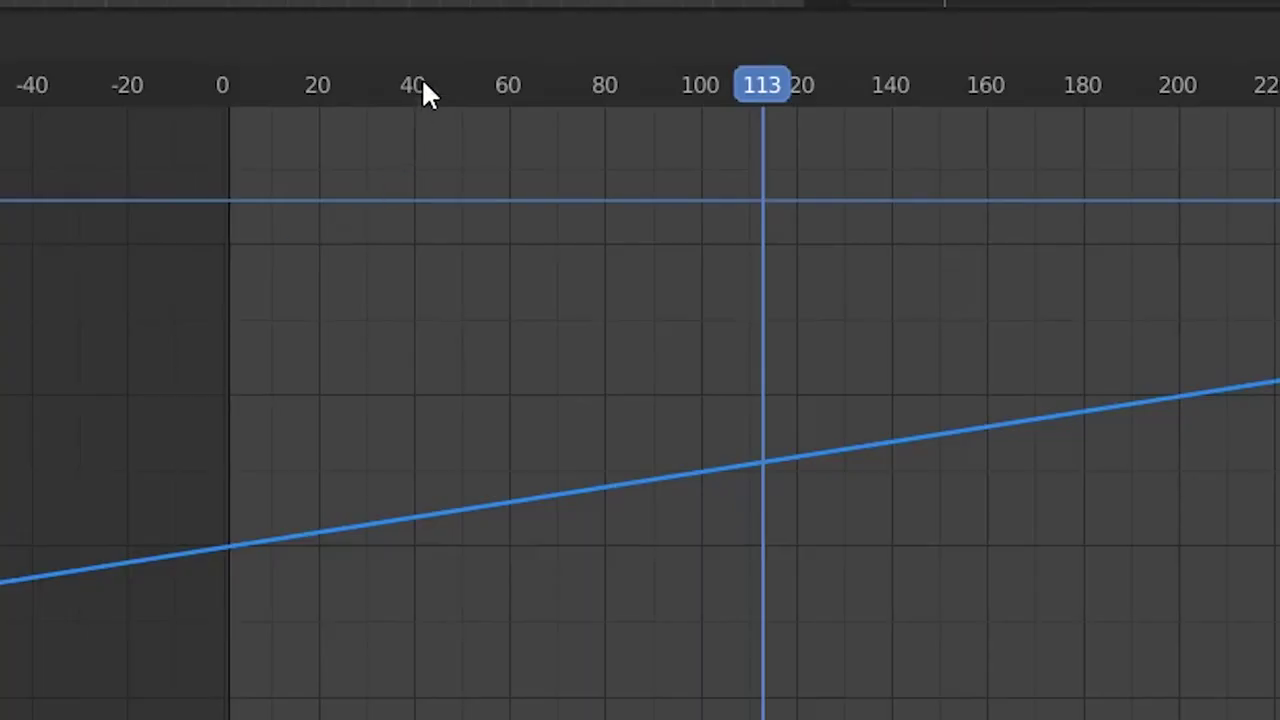
# - At frame 40, enable the field's maximum falloff distance, set it to 11.4 m and keyframe it
pyautogui.click(423, 86)
pyautogui.press('Left')
pyautogui.press('Left')
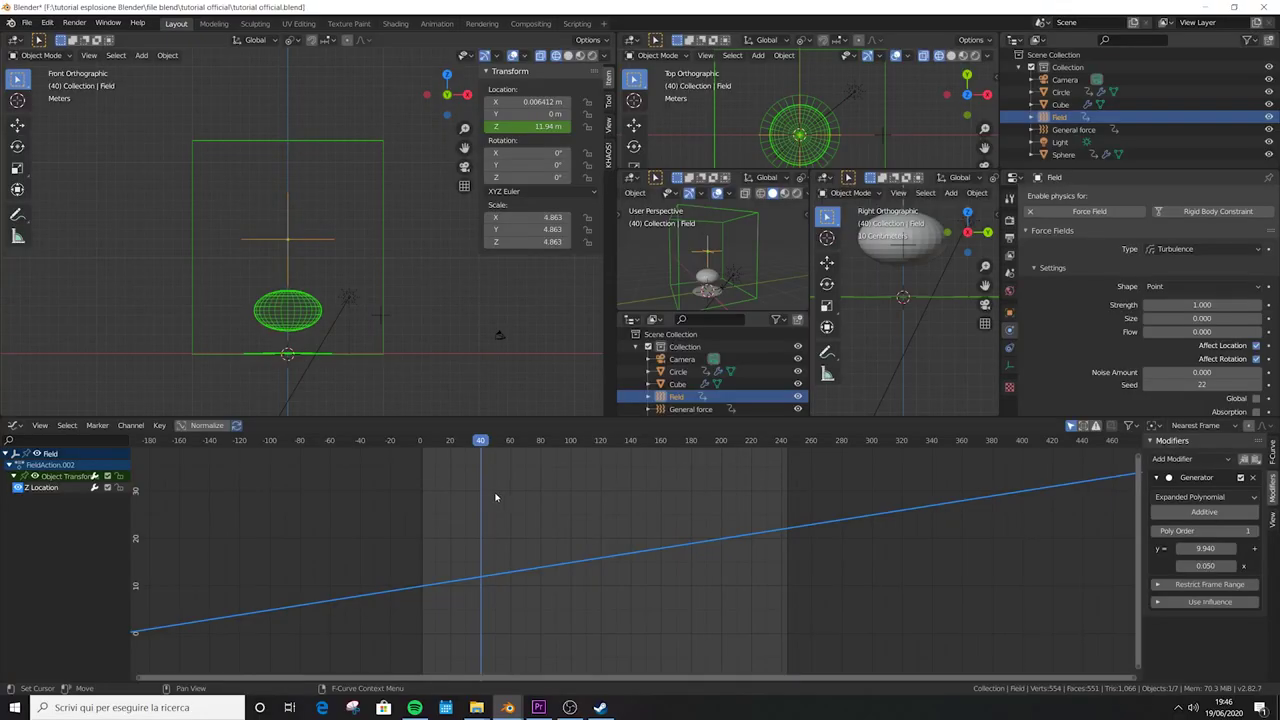
pyautogui.click(1256, 391)
pyautogui.click(1157, 405)
pyautogui.write('11.4')
pyautogui.press('Return')
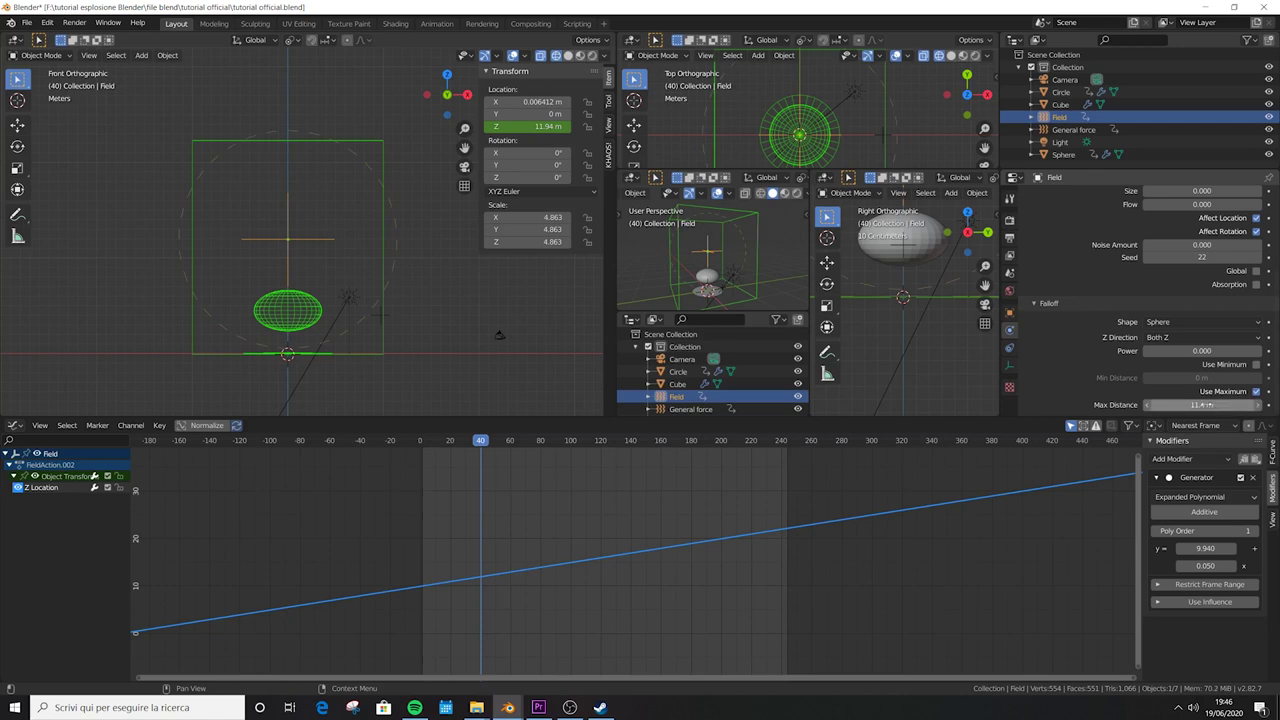
pyautogui.press('i')
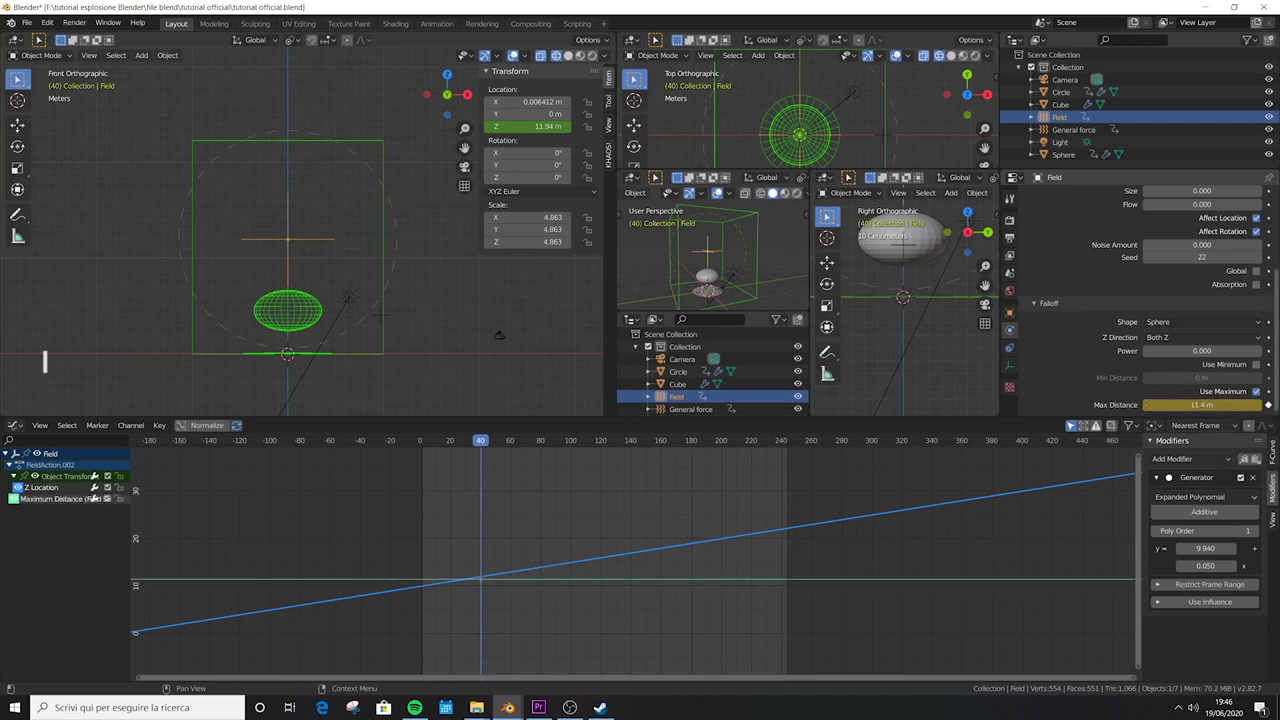
# - Keyframe the turbulence field's Max Distance at 13.4 m on frame 81
pyautogui.click(545, 444)
pyautogui.press('Left')
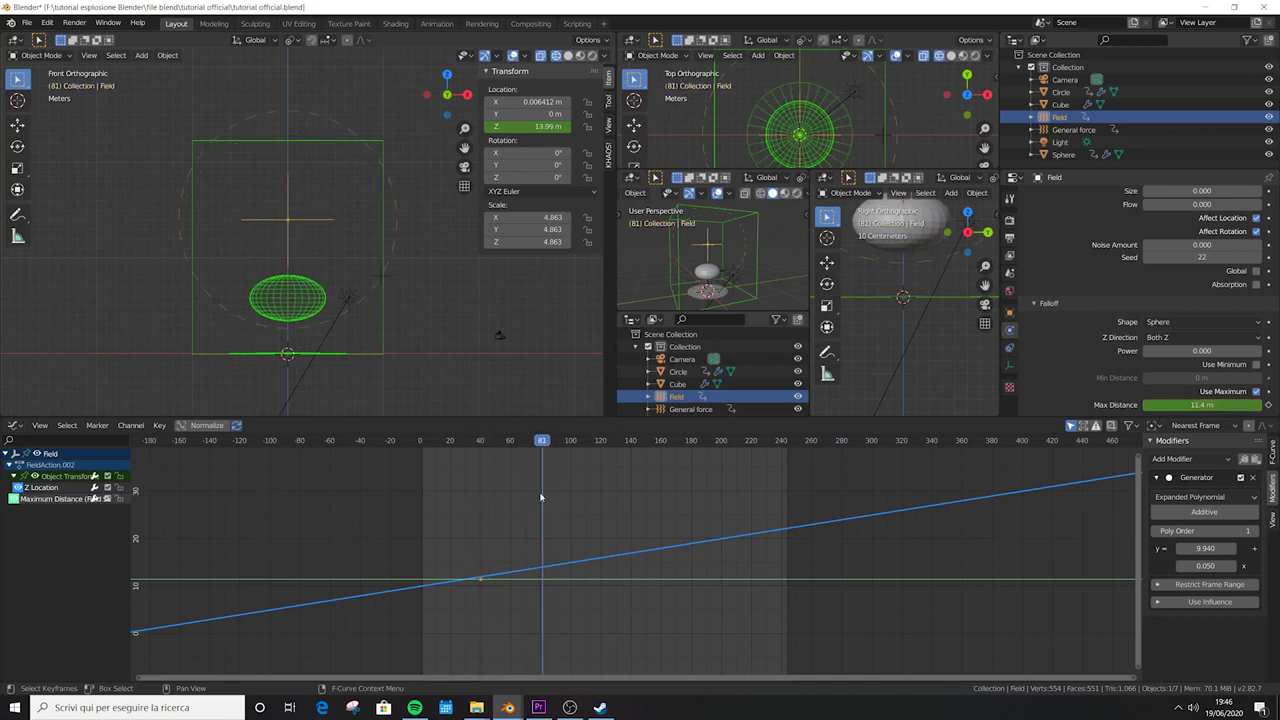
pyautogui.doubleClick(1204, 404)
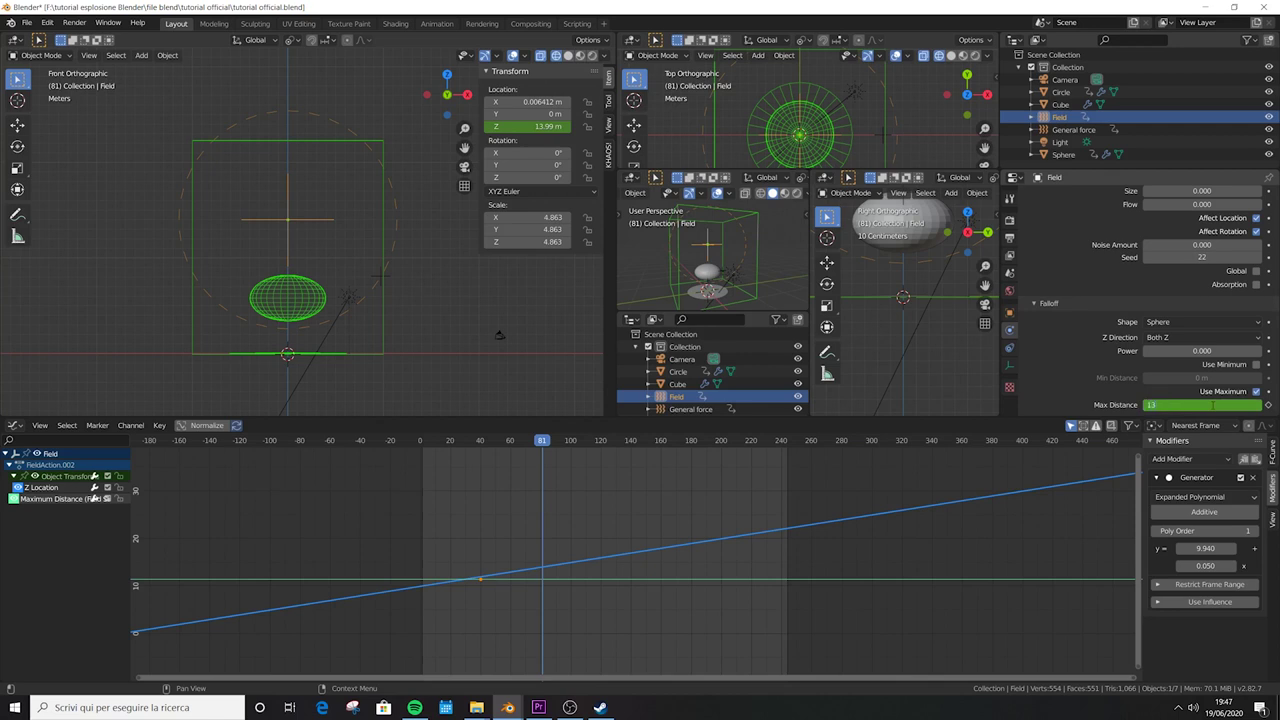
pyautogui.press('i')
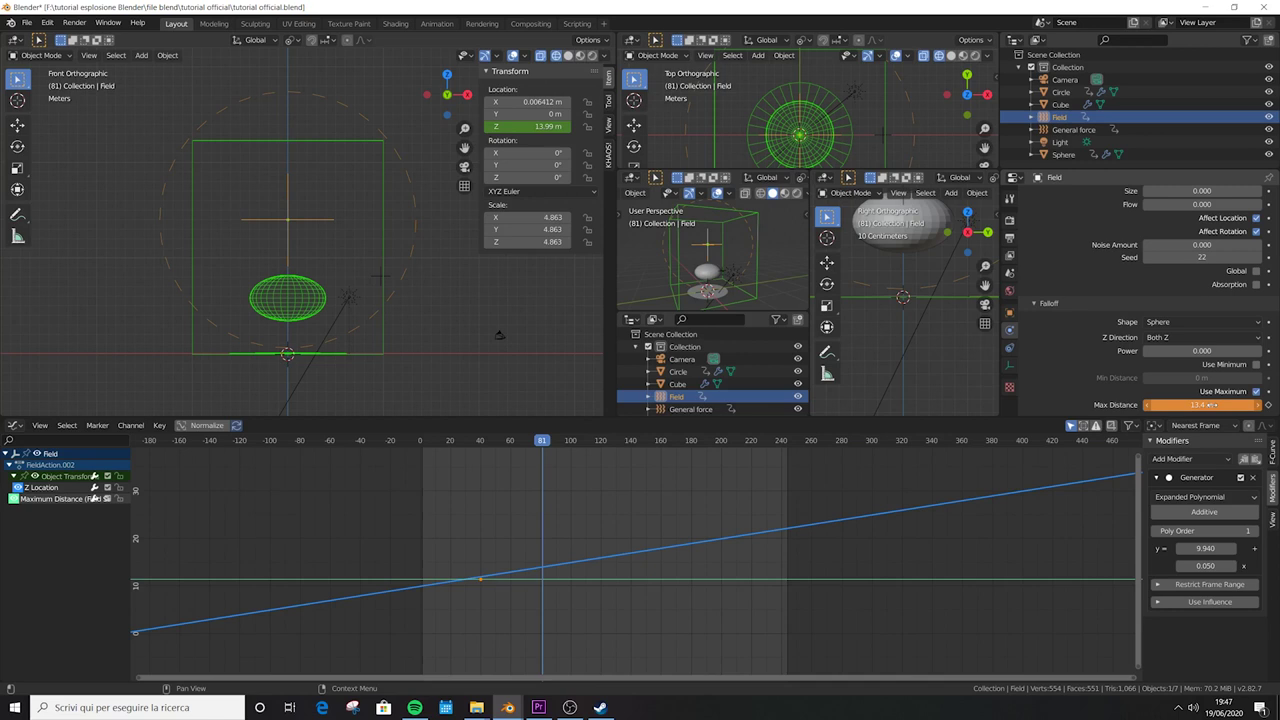
pyautogui.press('i')
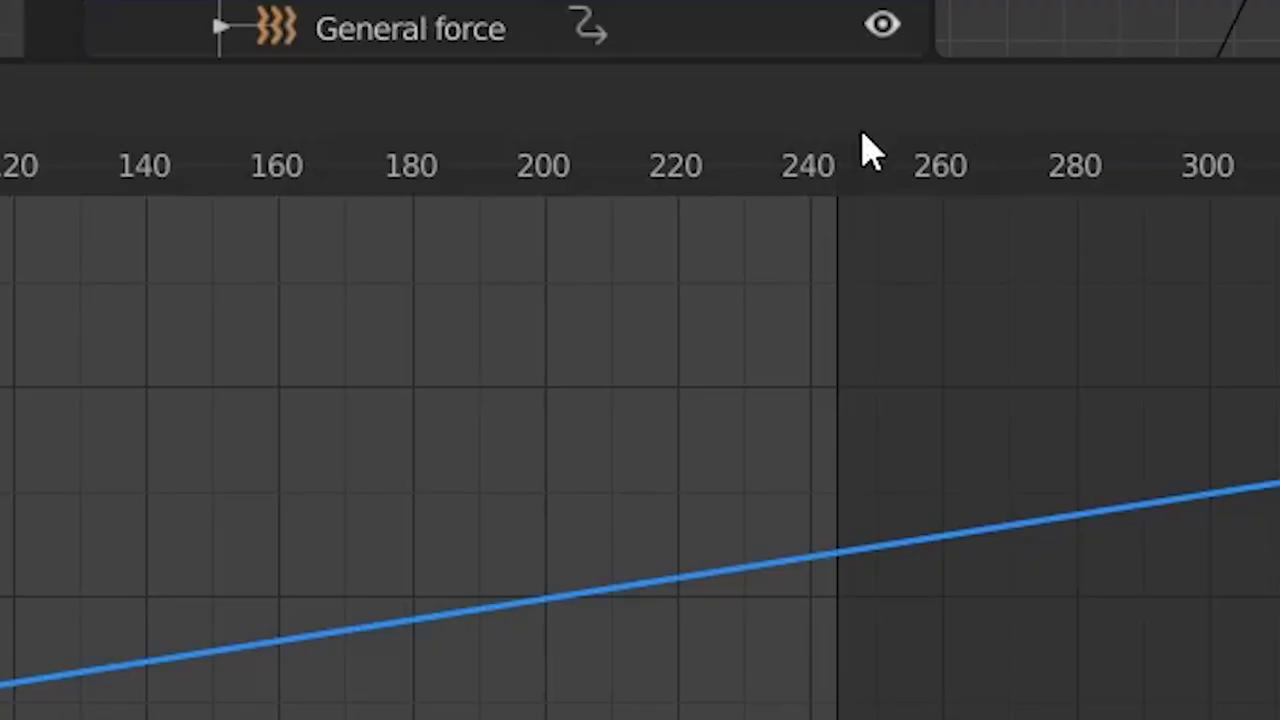
# - Keyframe the turbulence field's Max Distance at 22 m on frame 250
pyautogui.click(790, 442)
pyautogui.moveTo(918, 198); pyautogui.dragTo(933, 206)
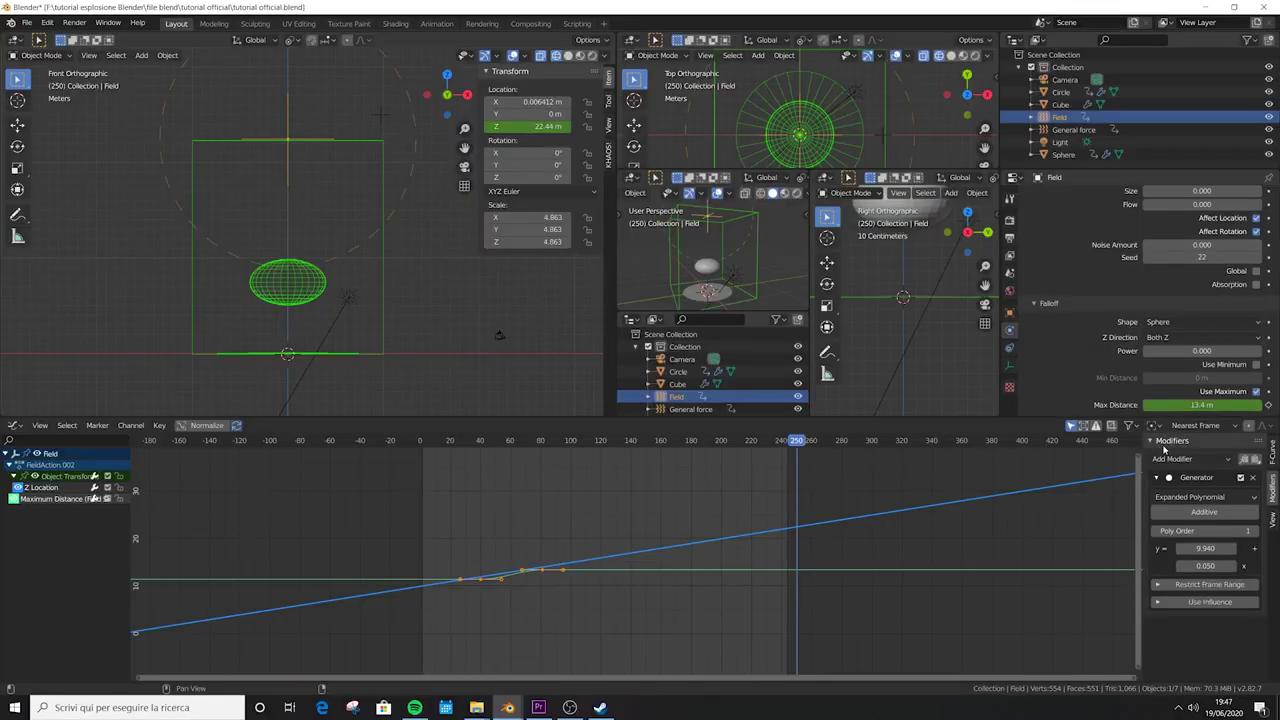
pyautogui.write('22')
pyautogui.press('Return')
pyautogui.press('i')
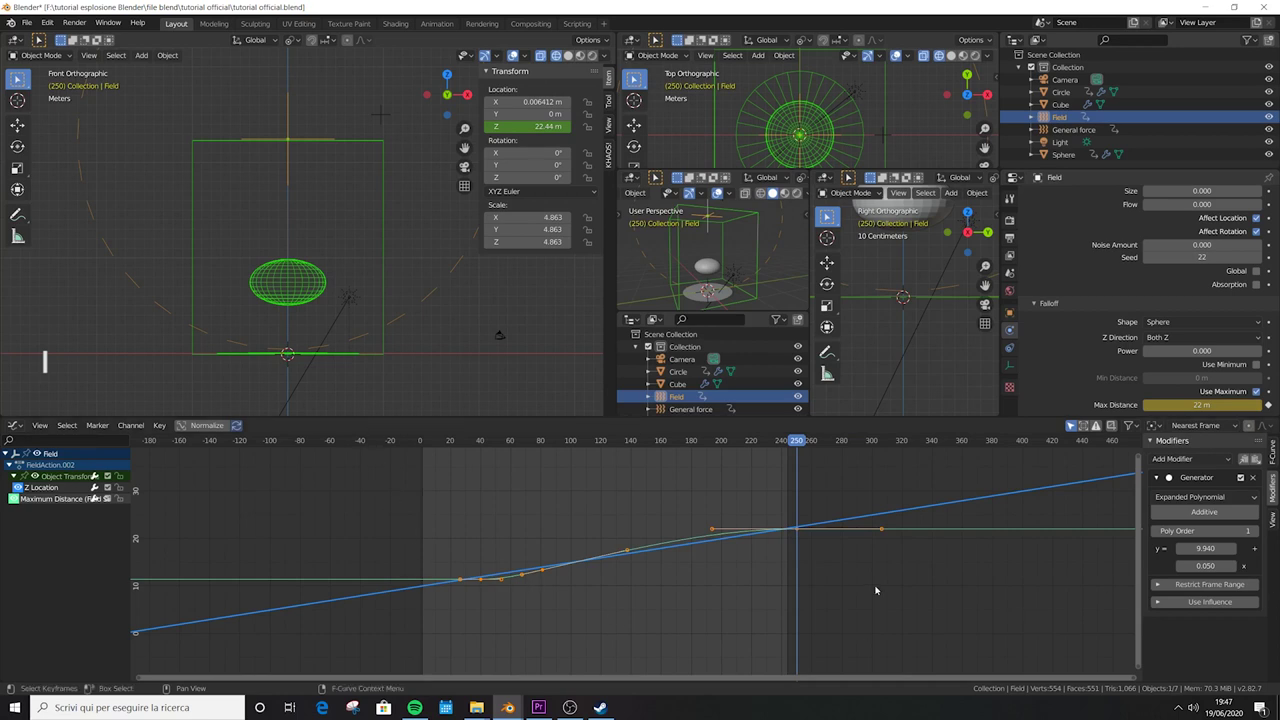
# - Save the file and preview the turbulence field's rising motion and growing falloff radius through frame 161
pyautogui.moveTo(793, 452); pyautogui.dragTo(443, 502)
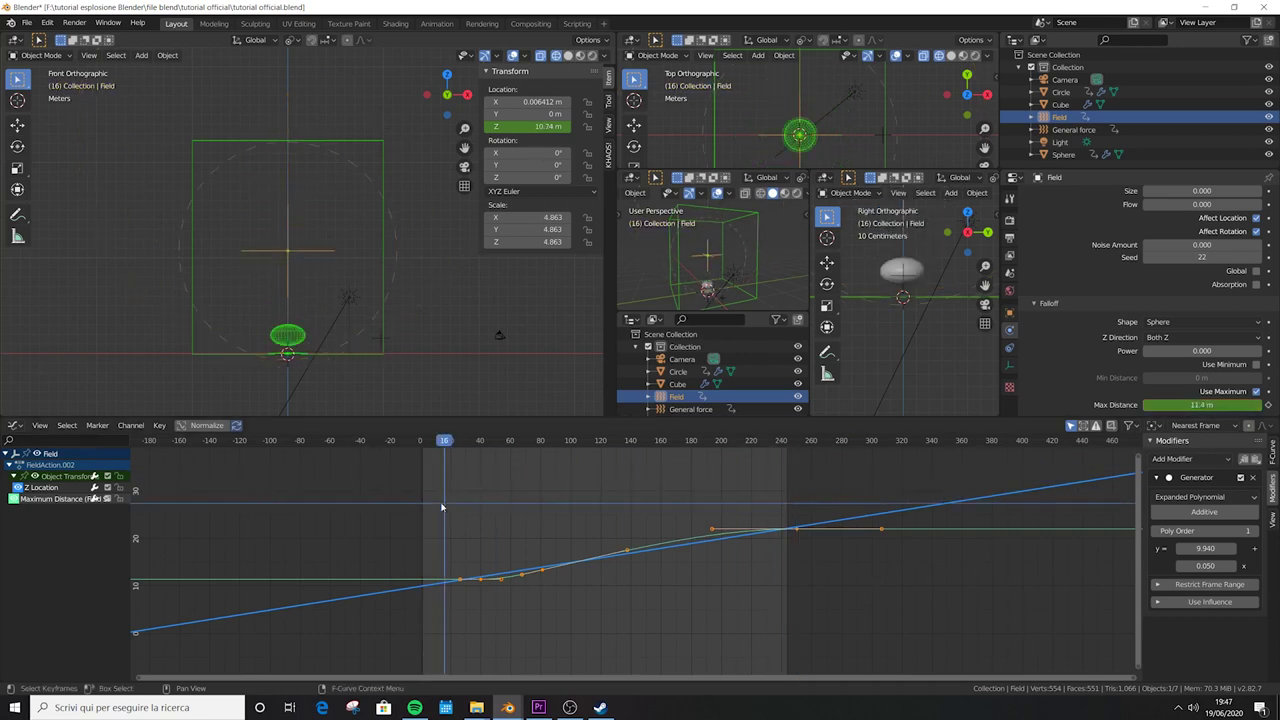
pyautogui.hotkey('ctrl', 's')
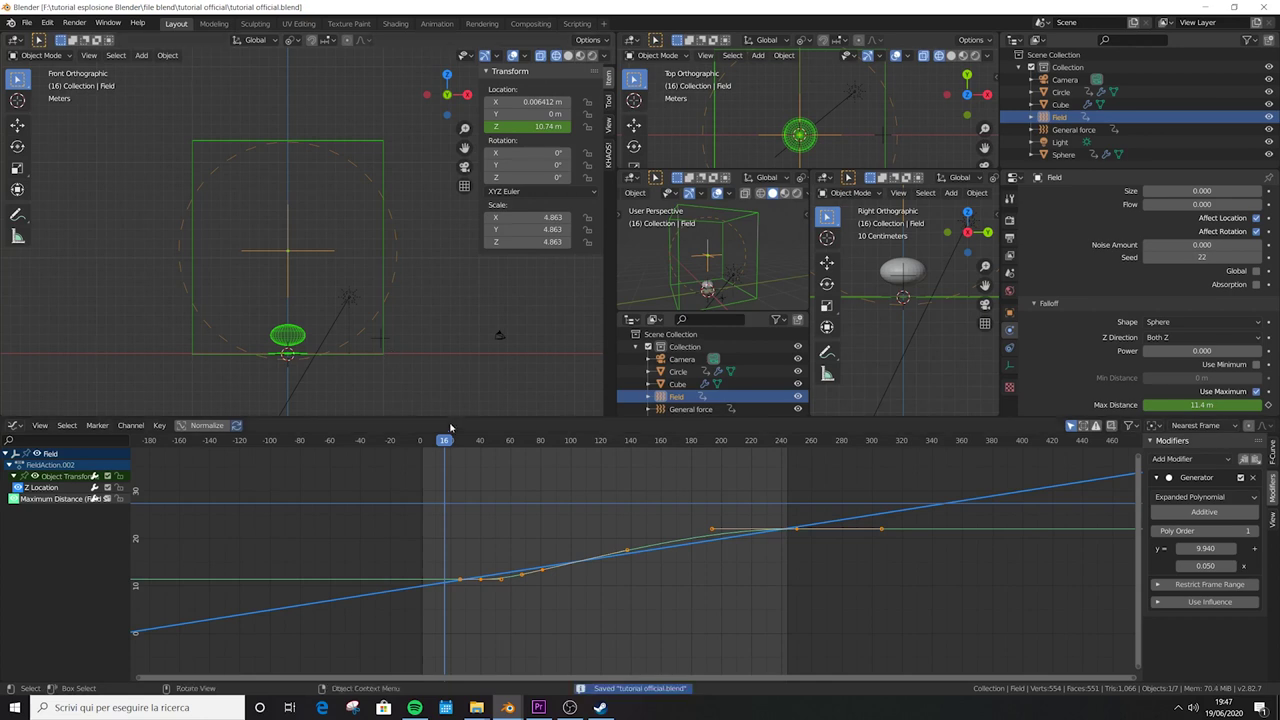
pyautogui.press('space')
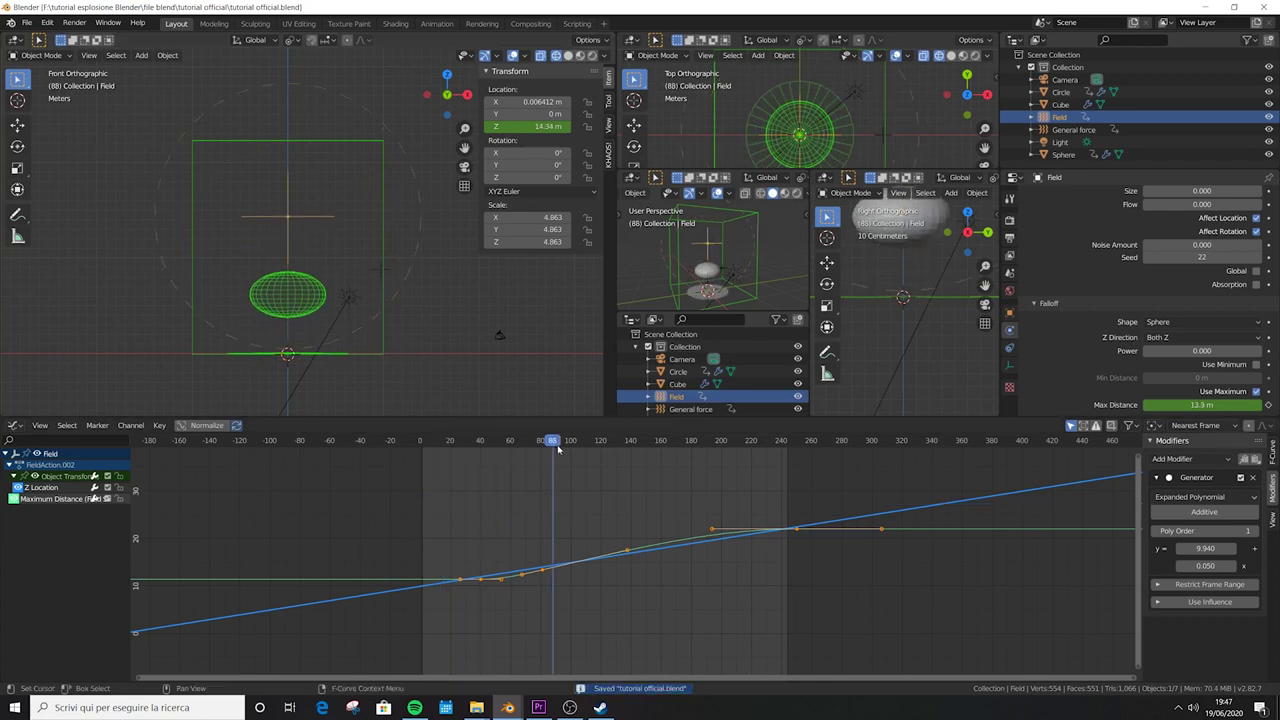
pyautogui.scroll(2, 300, 340)
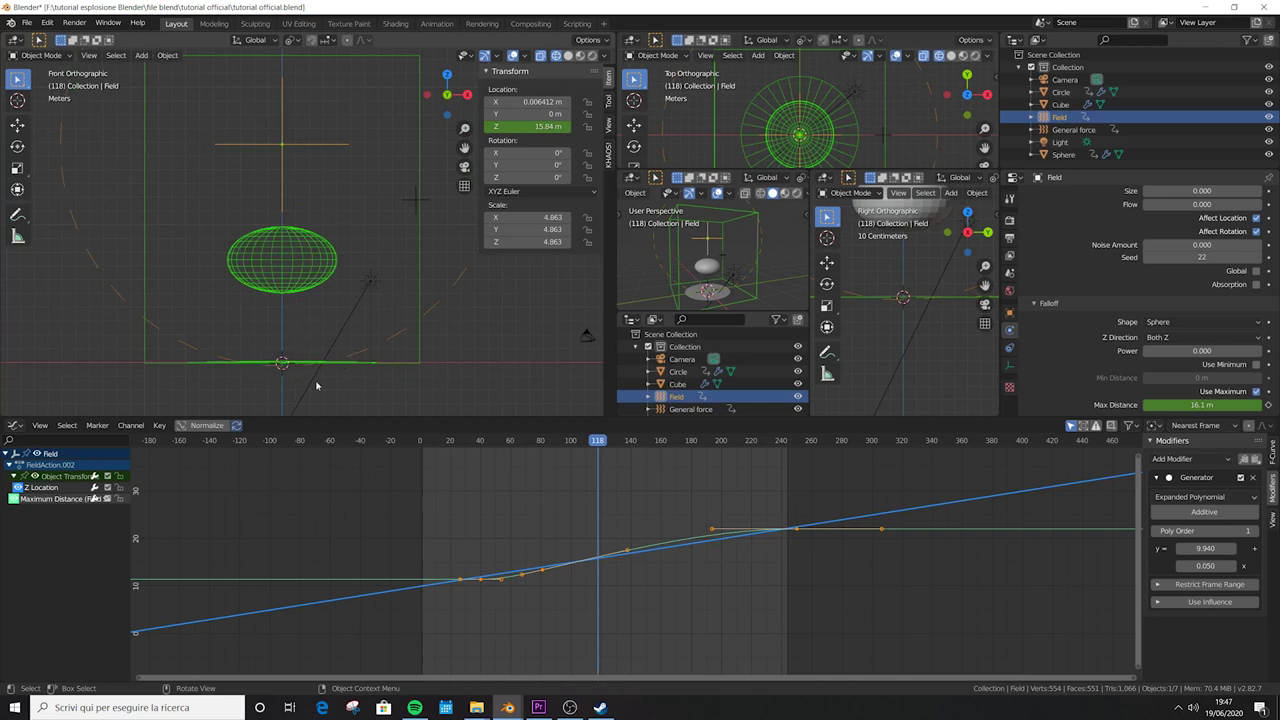
pyautogui.moveTo(596, 442); pyautogui.dragTo(662, 442)
pyautogui.scroll(3, 600, 540)
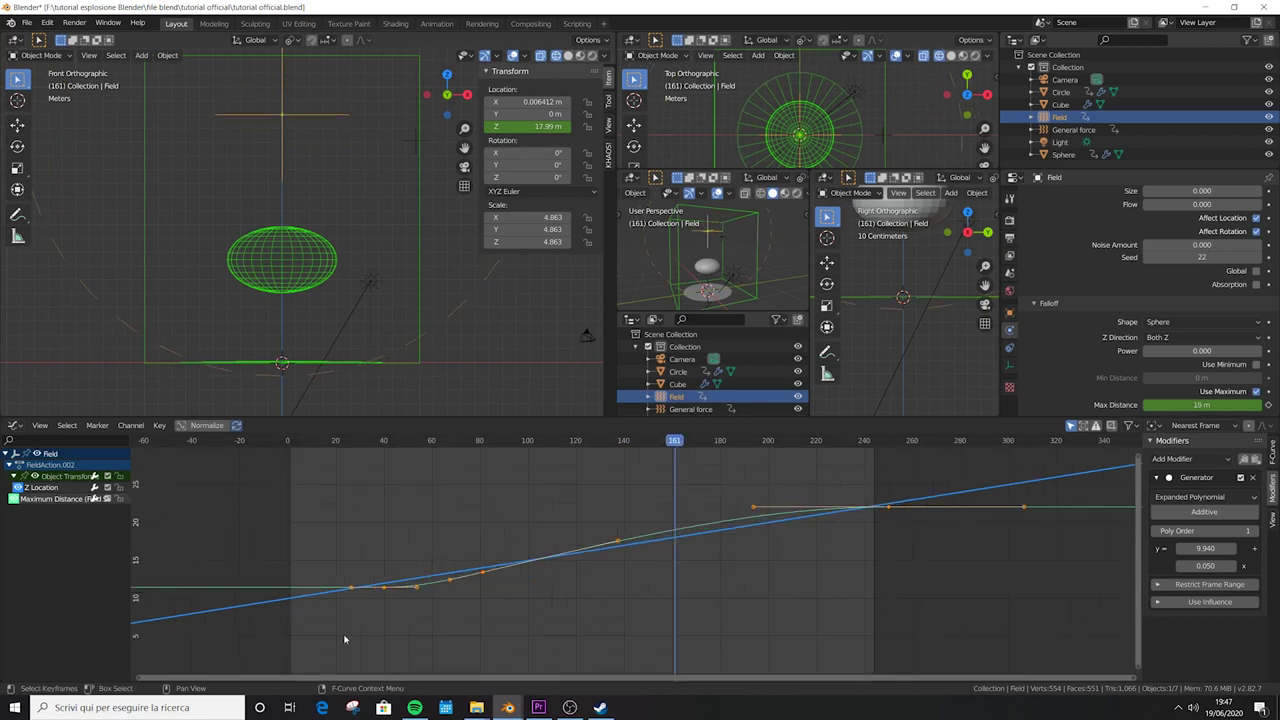
# - Hide the Z Location curve and set all keyframes of the Maximum Distance curve to linear interpolation
pyautogui.click(34, 487)
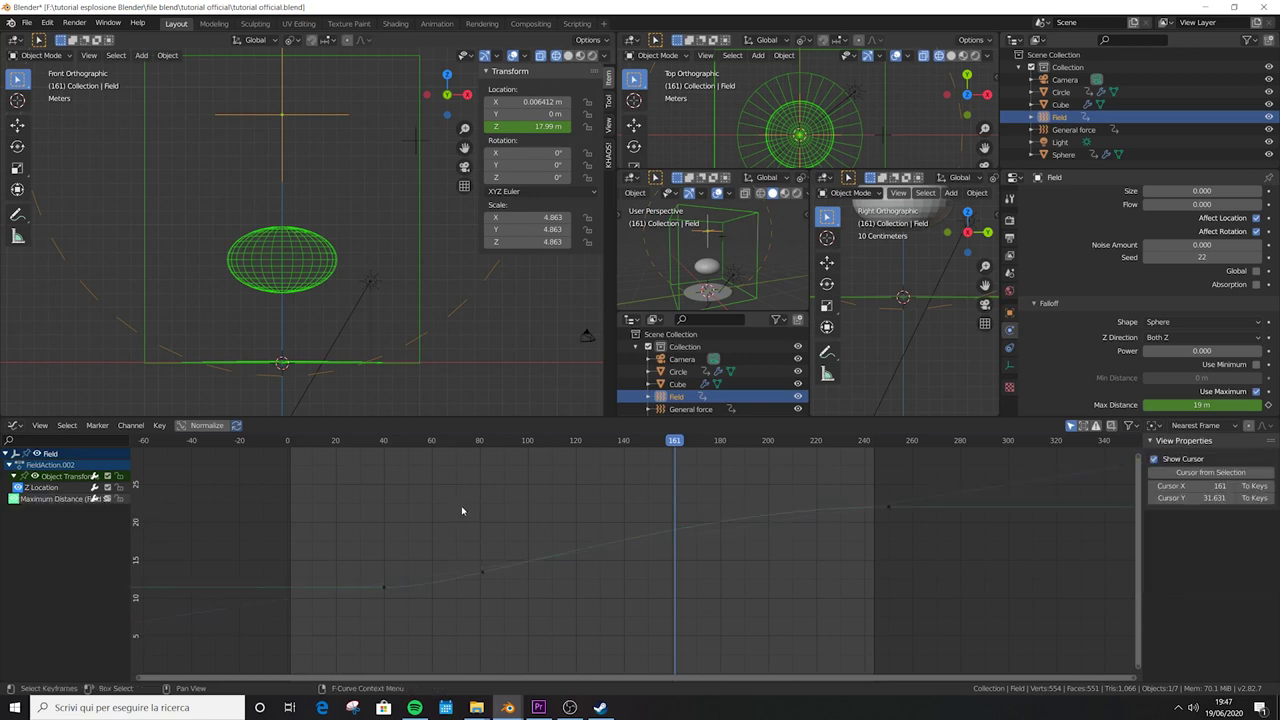
pyautogui.click(40, 487)
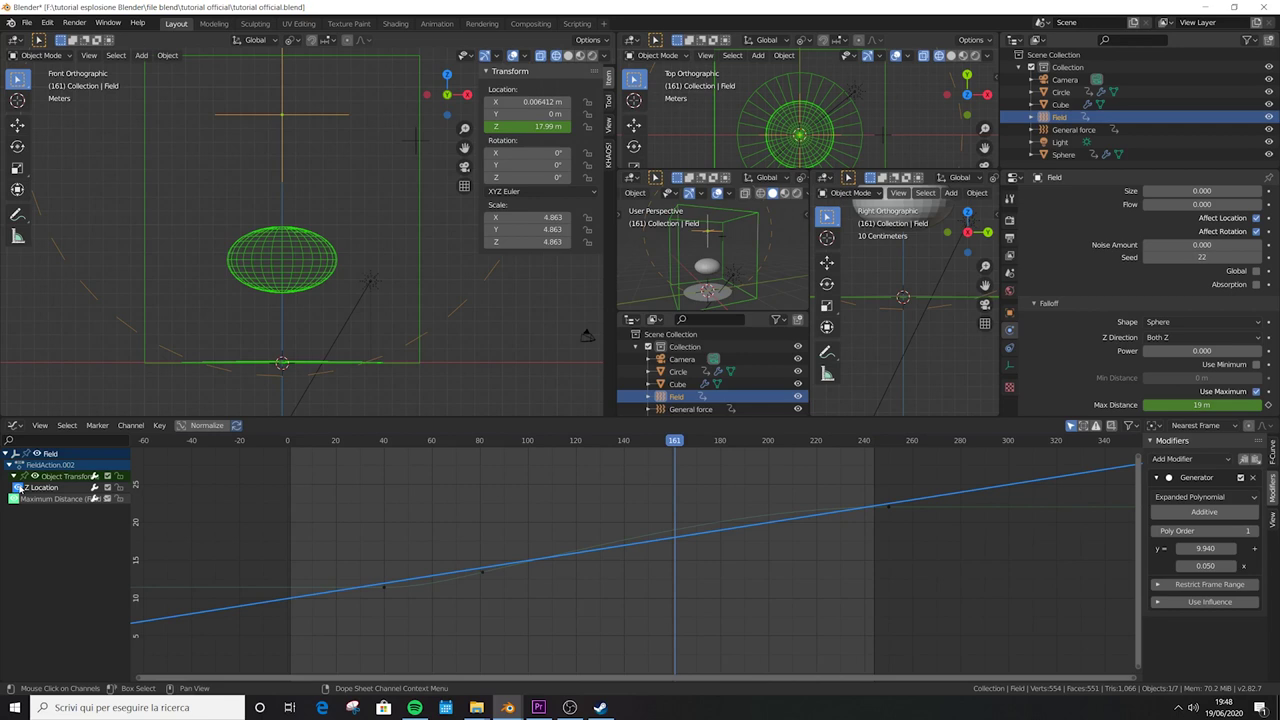
pyautogui.click(17, 487)
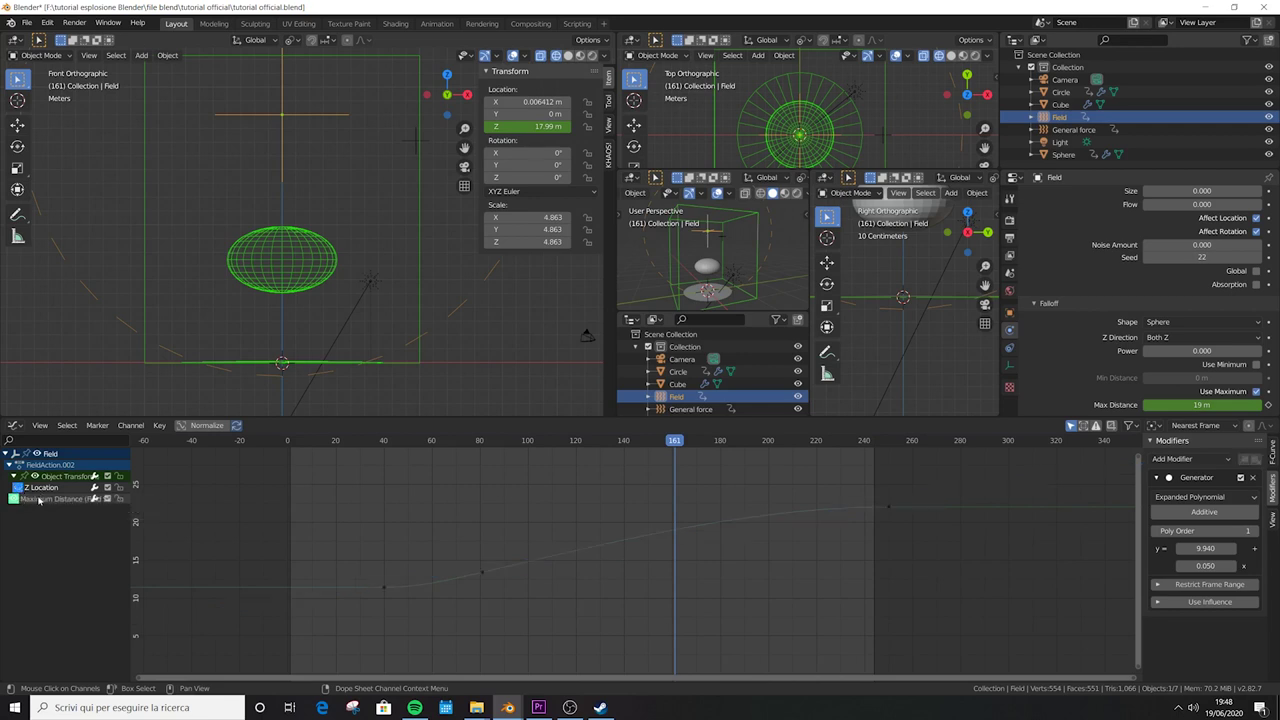
pyautogui.click(42, 499)
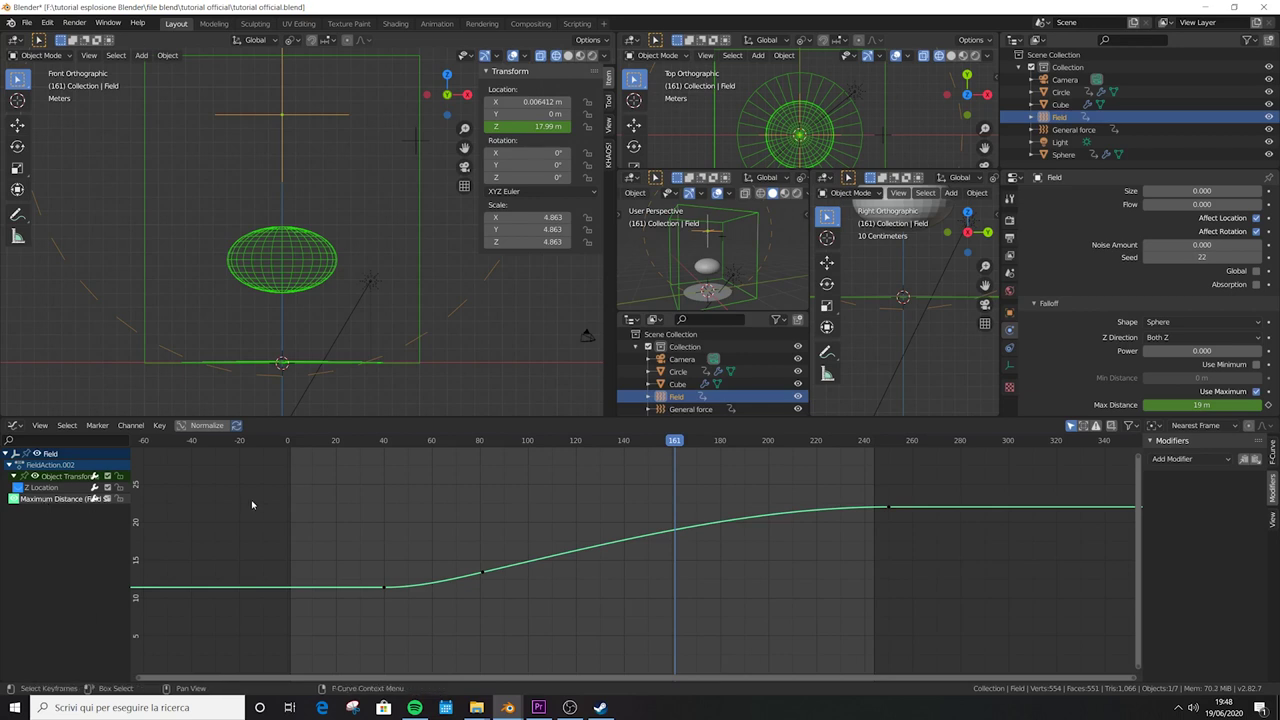
pyautogui.click(714, 555)
pyautogui.moveTo(954, 474); pyautogui.dragTo(302, 650)
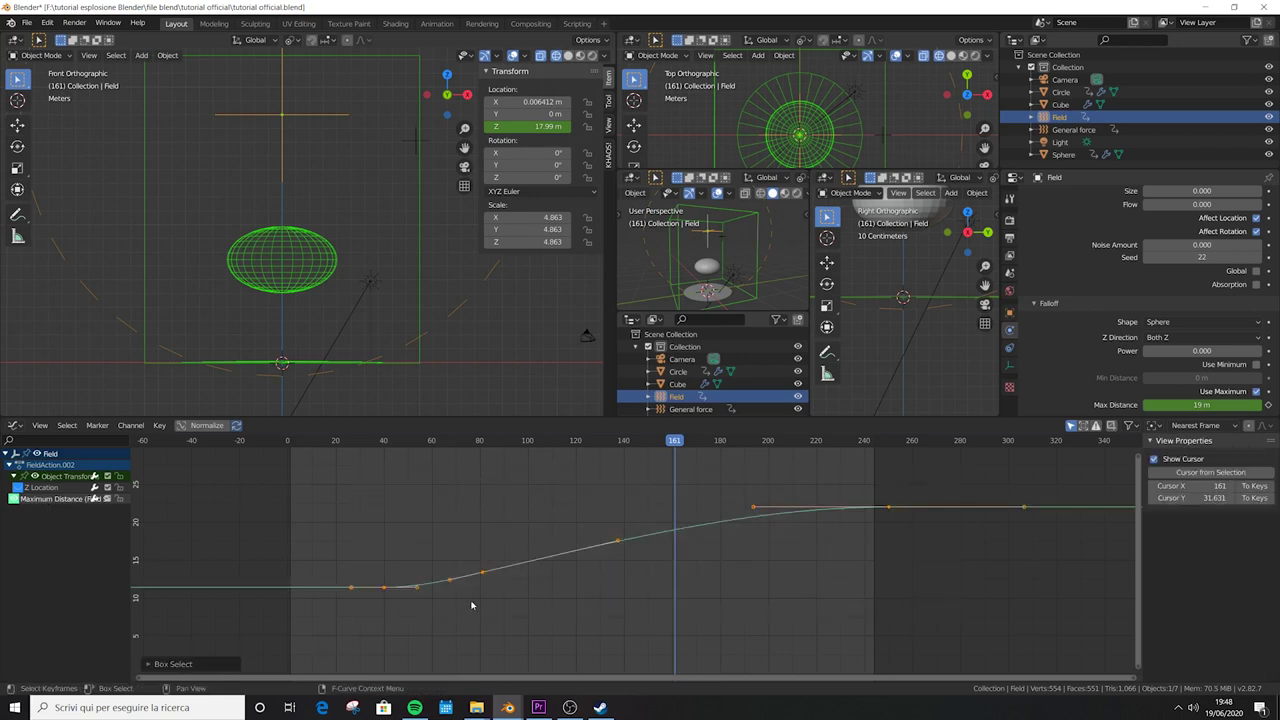
pyautogui.rightClick(376, 591)
pyautogui.moveTo(382, 583)
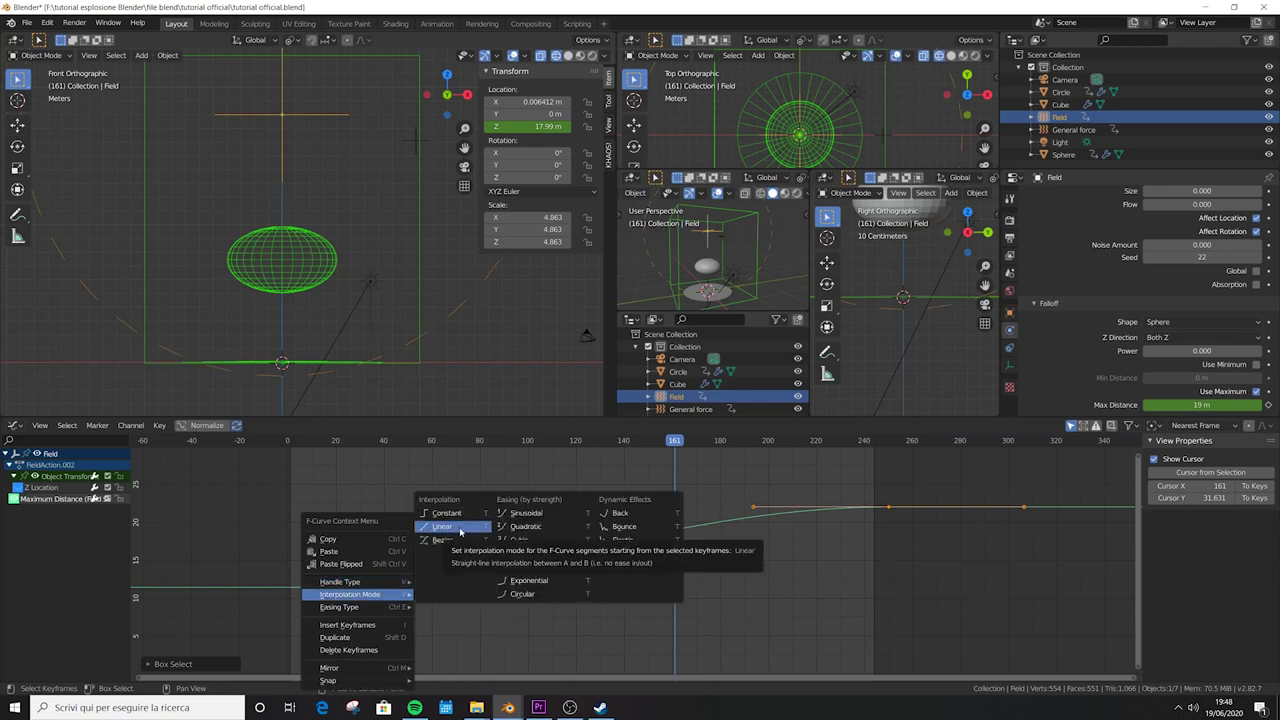
pyautogui.click(460, 530)
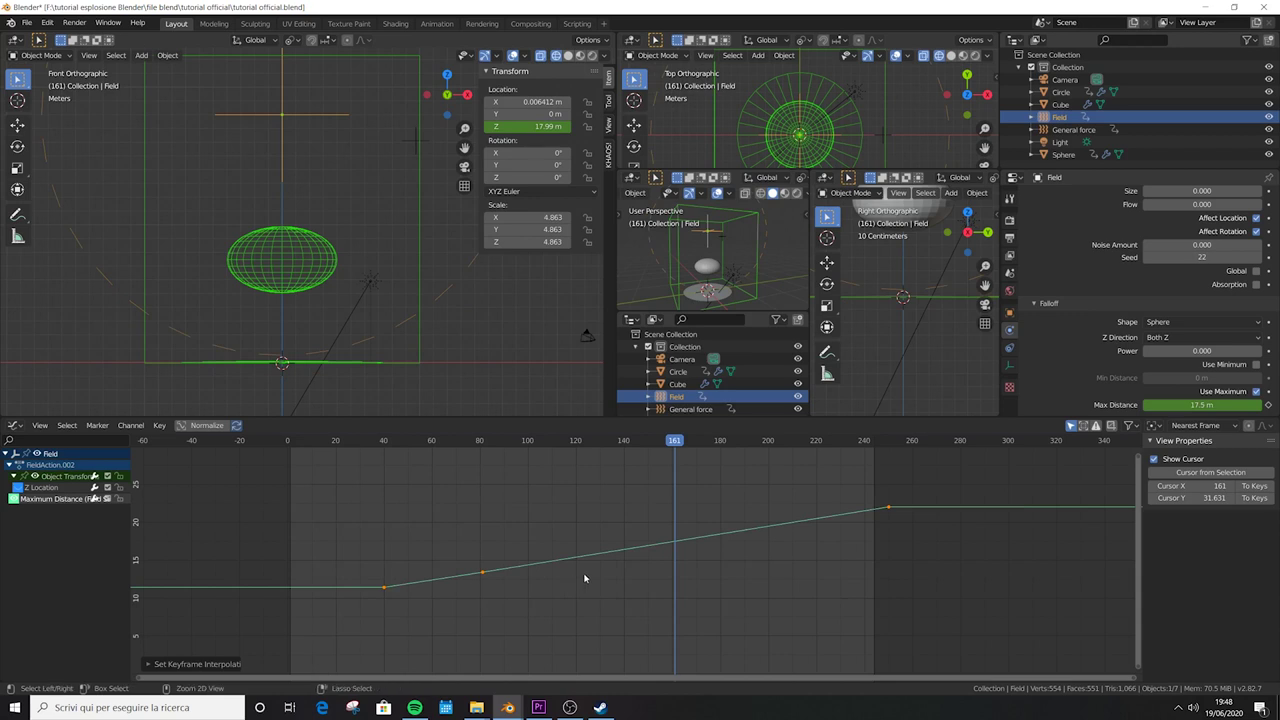
# - Show the Z Location curve again and scrub through the timeline to compare it with the Maximum Distance curve
pyautogui.click(38, 489)
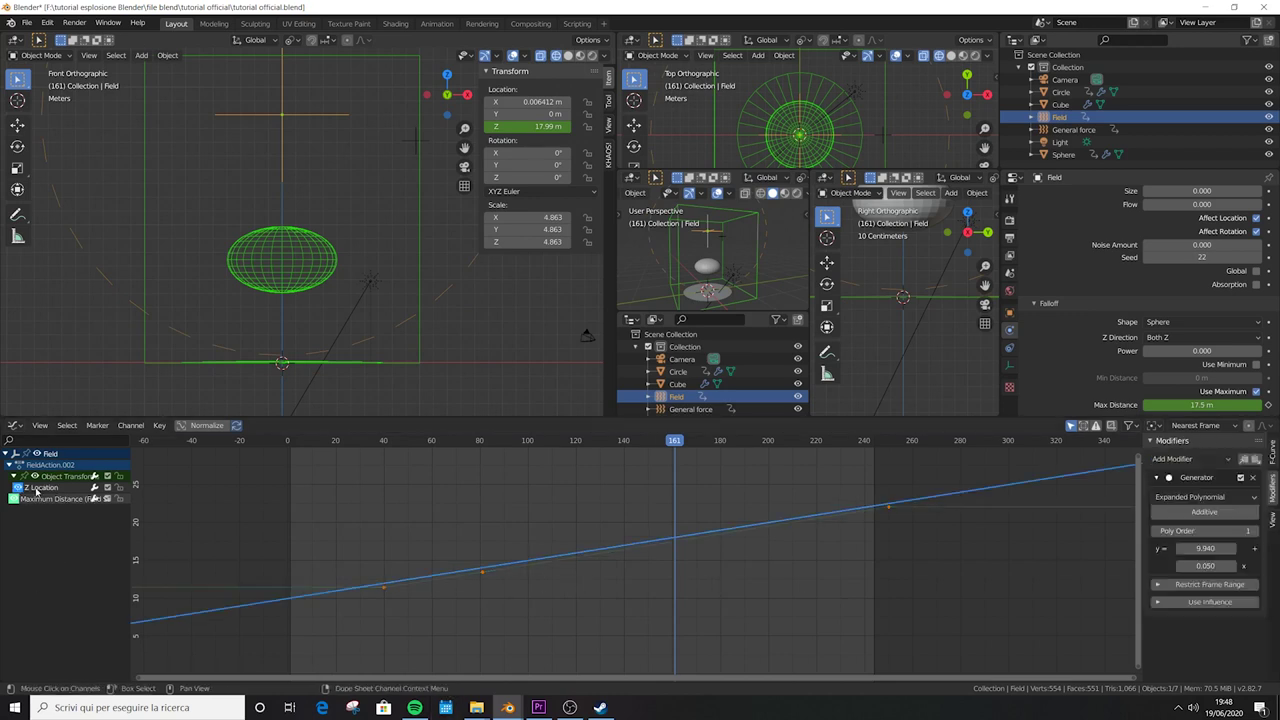
pyautogui.click(460, 524)
pyautogui.moveTo(290, 445); pyautogui.dragTo(768, 455)
# - Enable viewport display of the domain cube's fluid simulation and review the explosion against the turbulence field up to frame 161
pyautogui.scroll(5, 282, 366)
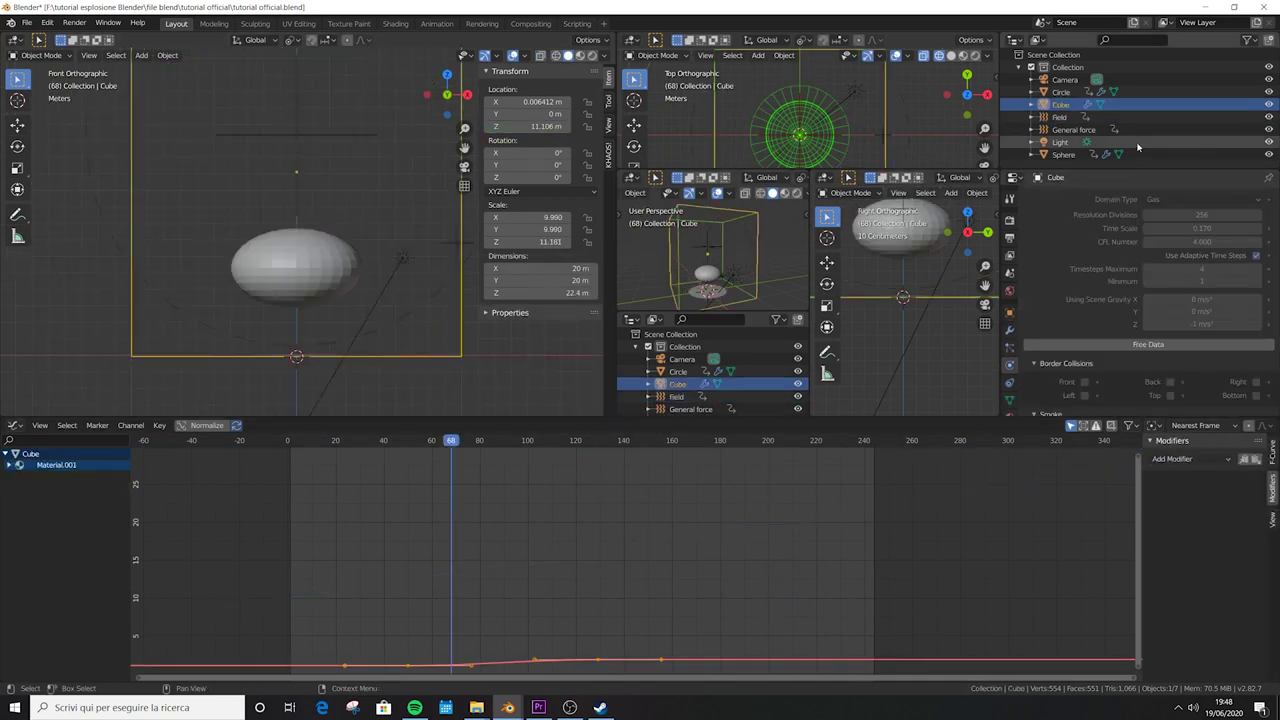
pyautogui.scroll(4, 1041, 295)
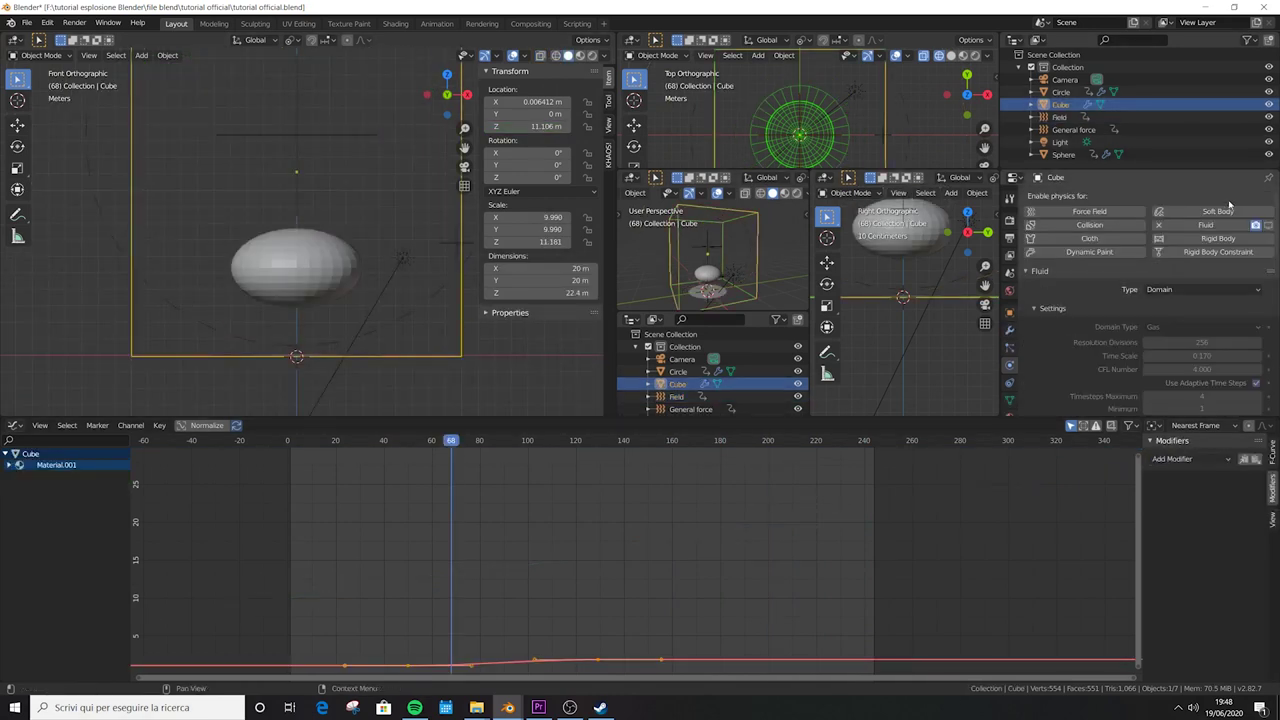
pyautogui.click(1269, 227)
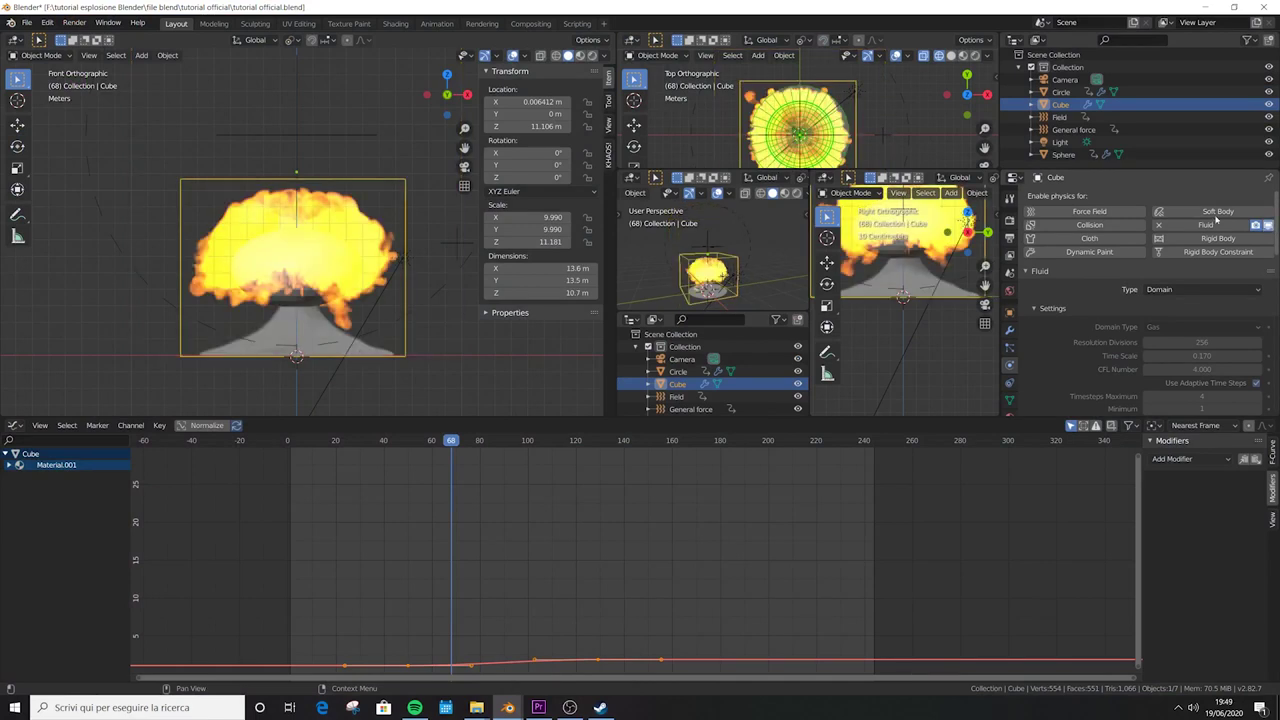
pyautogui.moveTo(418, 444); pyautogui.dragTo(350, 444)
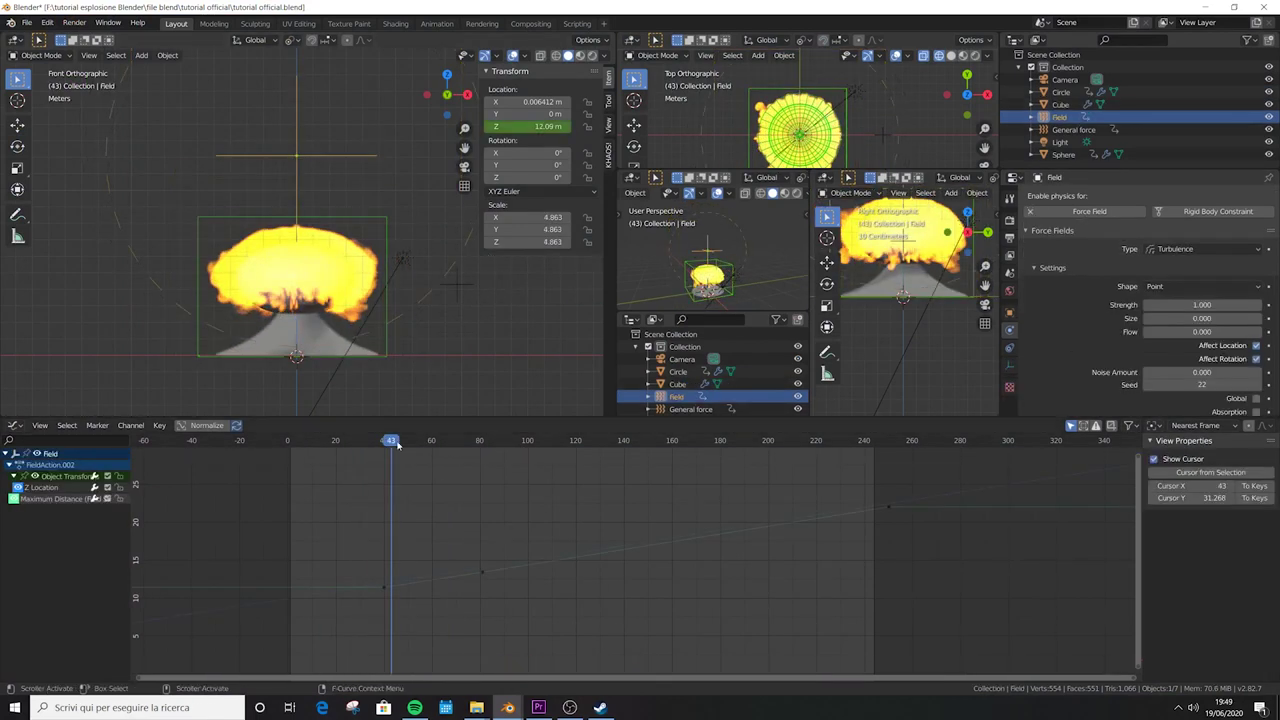
pyautogui.moveTo(391, 440); pyautogui.dragTo(675, 440)
pyautogui.scroll(3, 280, 342)
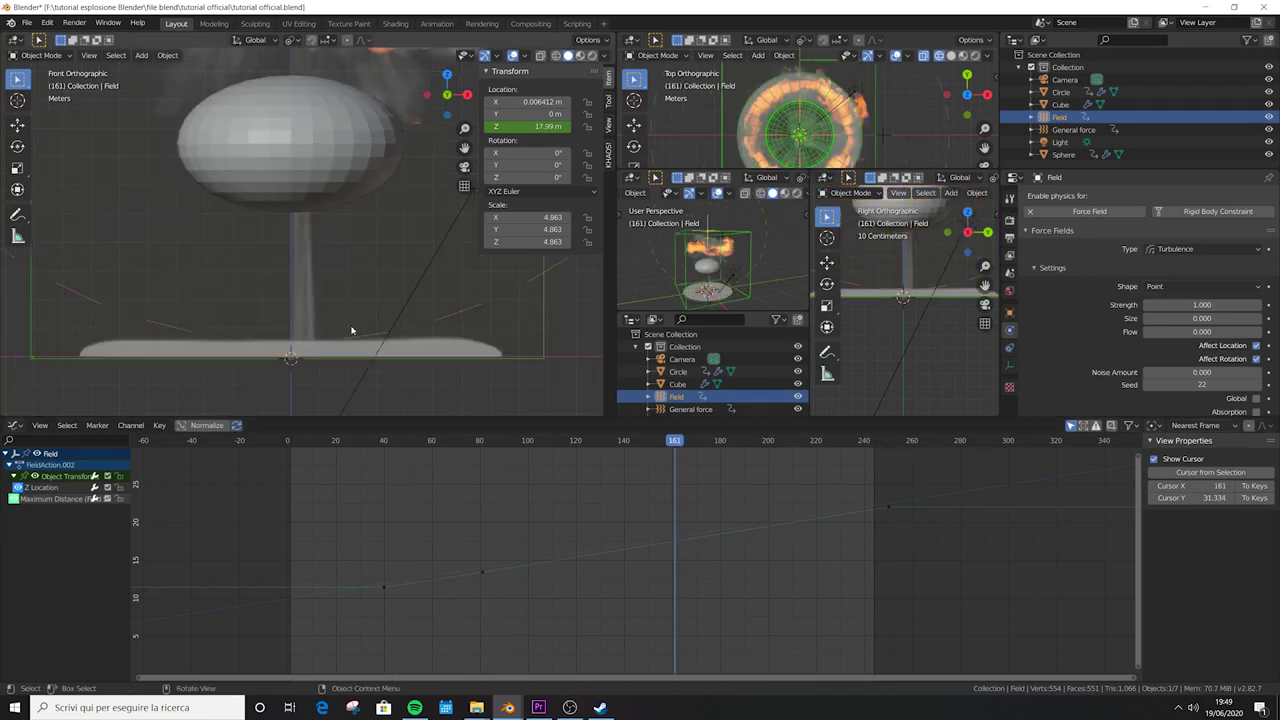
# - Check the explosion at frame 204 and turn off viewport display of the domain cube's fluid simulation
pyautogui.click(720, 440)
pyautogui.click(778, 440)
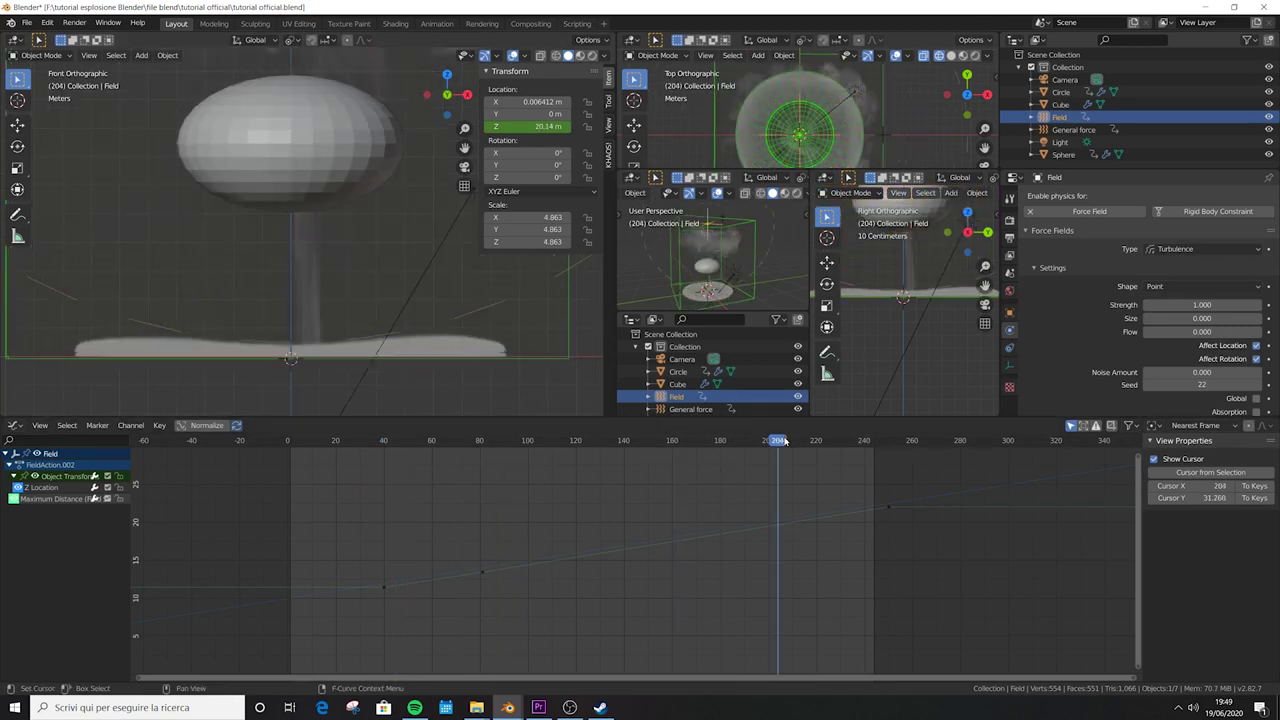
pyautogui.scroll(-6, 347, 308)
pyautogui.click(365, 288)
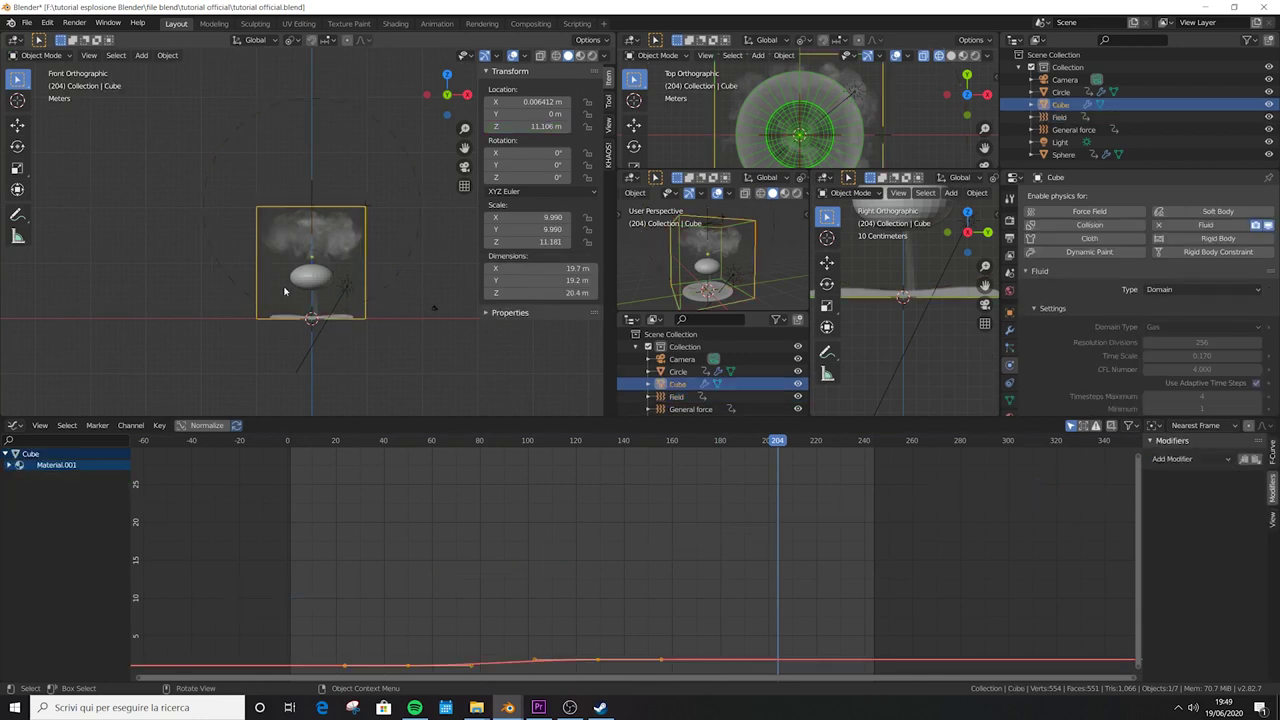
pyautogui.click(1267, 224)
# - Save the file and rename the Field turbulence object as "ball+column force"
pyautogui.click(1059, 116)
pyautogui.hotkey('ctrl', 's')
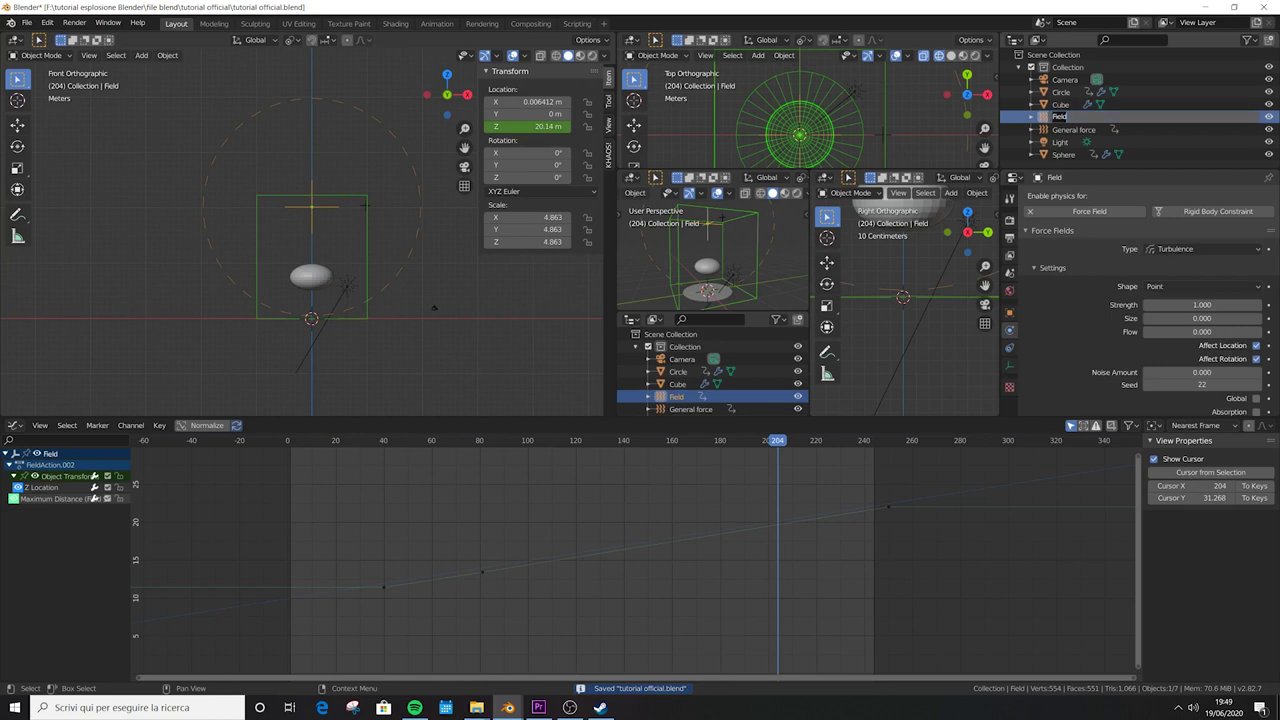
pyautogui.write('ball+column force')
pyautogui.press('Return')
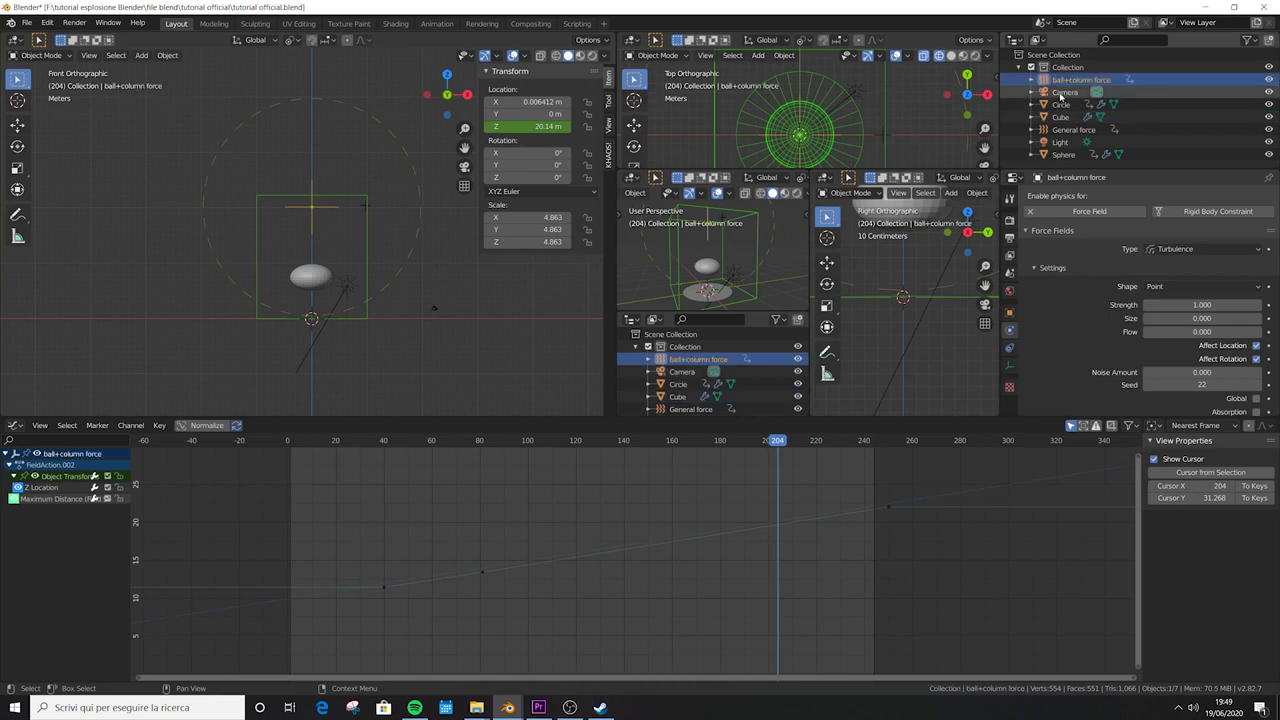
# - Go to frame 60 and set the ball+column force's size to 0.02
pyautogui.click(432, 441)
pyautogui.click(1205, 318)
pyautogui.write('0.0')
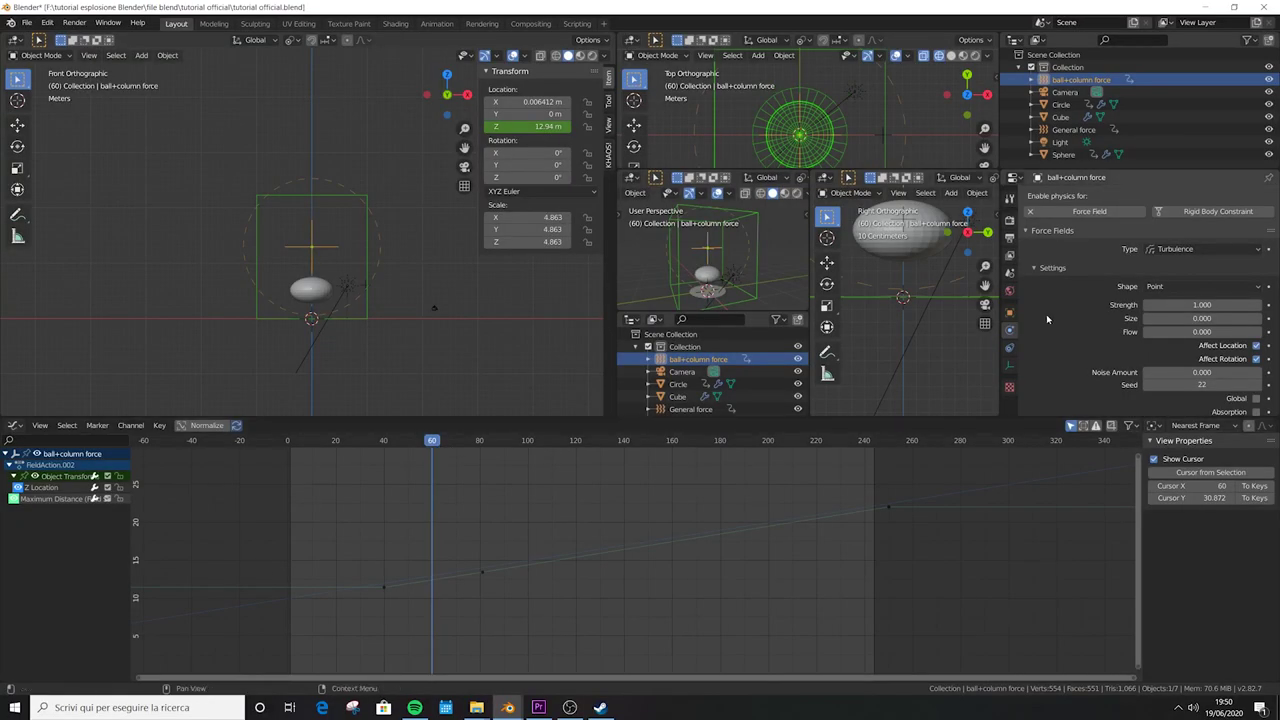
pyautogui.press('BackSpace')
pyautogui.press('BackSpace')
pyautogui.press('Return')
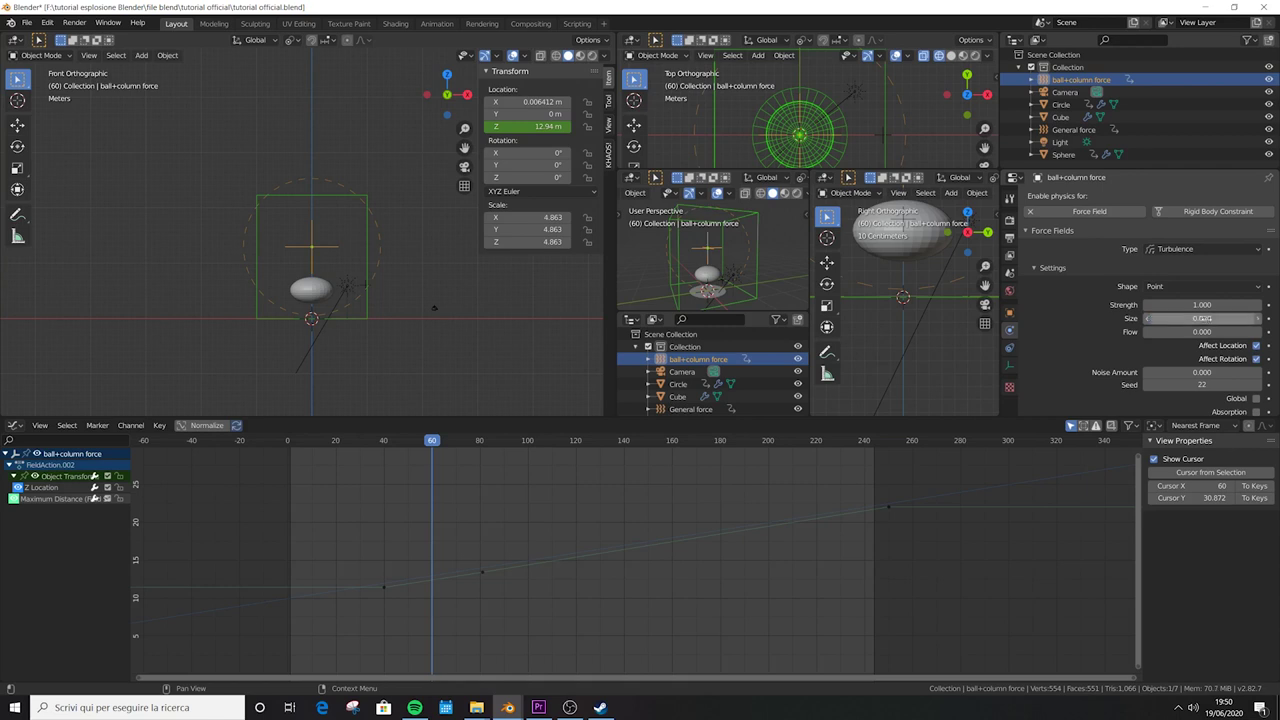
# - Set the ball+column force's strength to 22 and keyframe it at frame 60
pyautogui.click(1205, 304)
pyautogui.write('22')
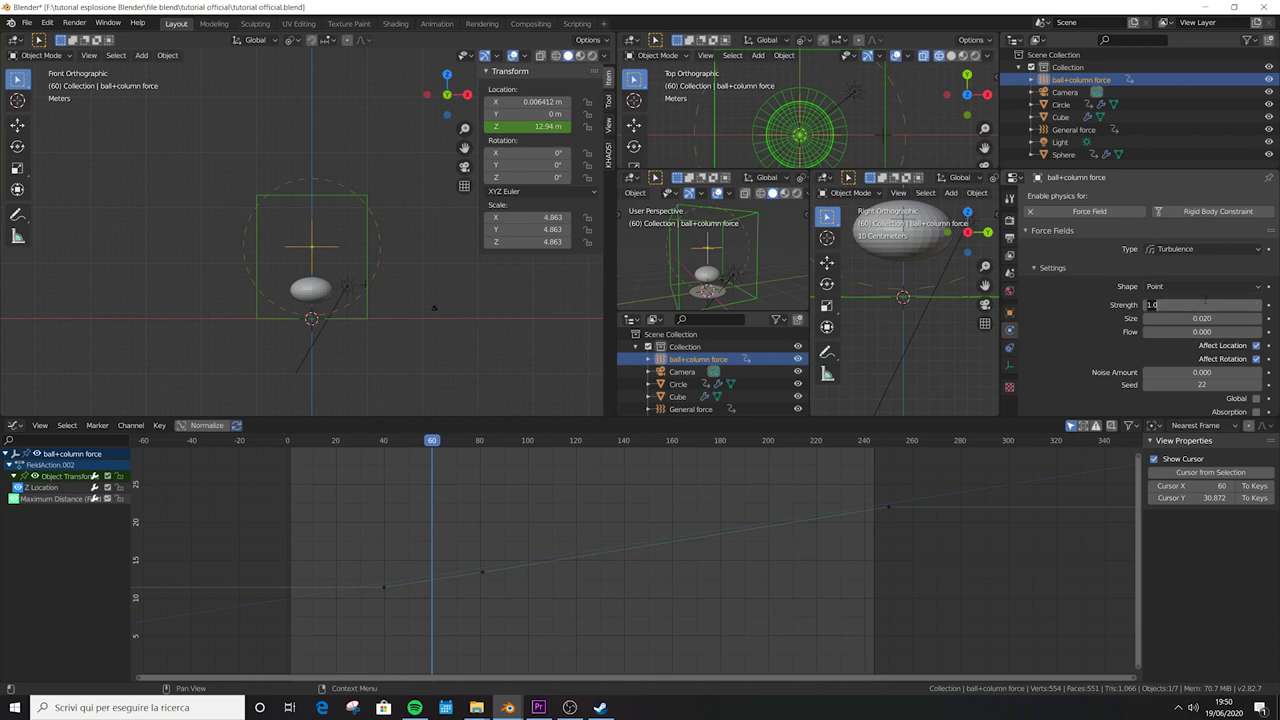
pyautogui.press('Return')
pyautogui.press('i')
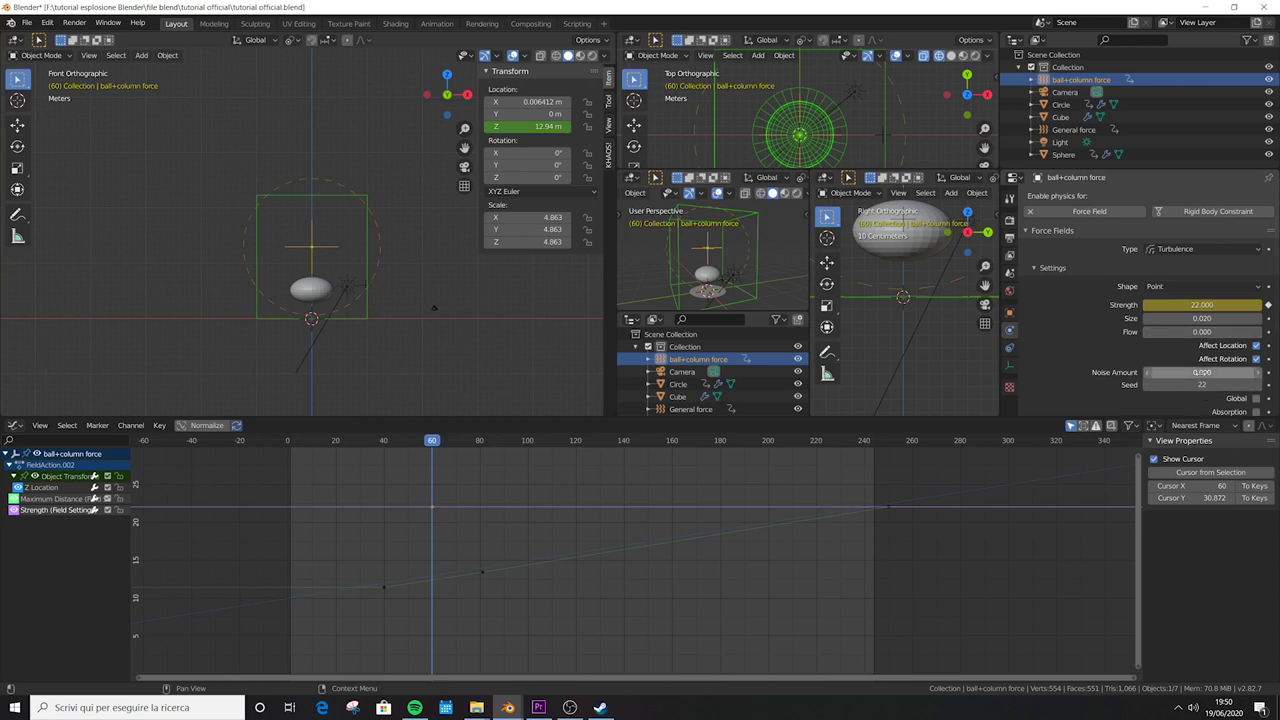
# - Set the ball+column force's noise amount to 10 and keyframe it at frame 60
pyautogui.click(1208, 372)
pyautogui.write('1')
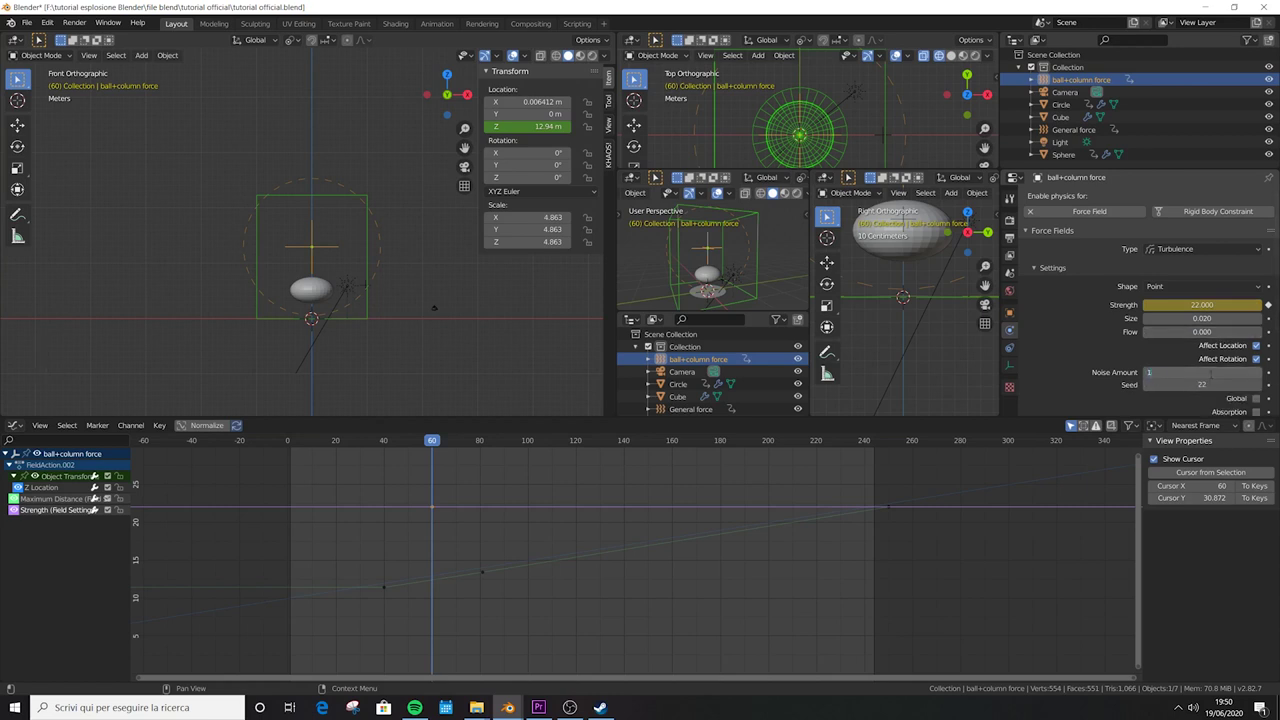
pyautogui.write('0')
pyautogui.press('Return')
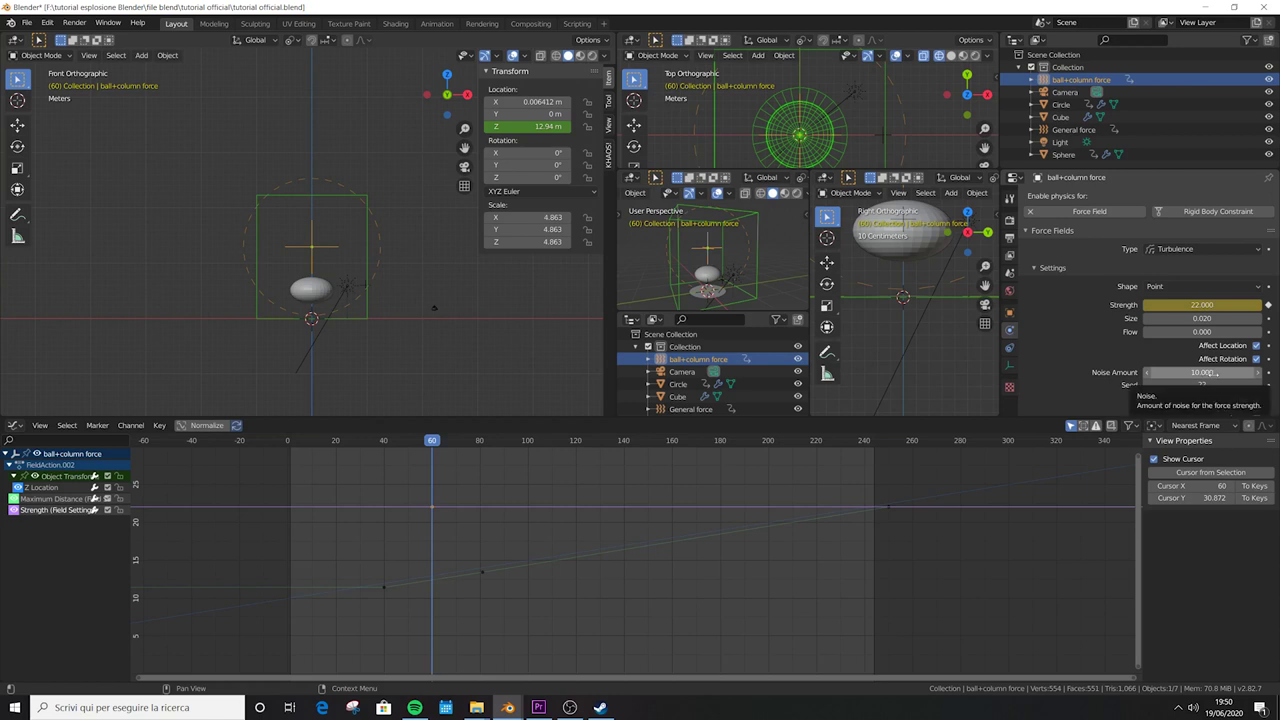
pyautogui.press('i')
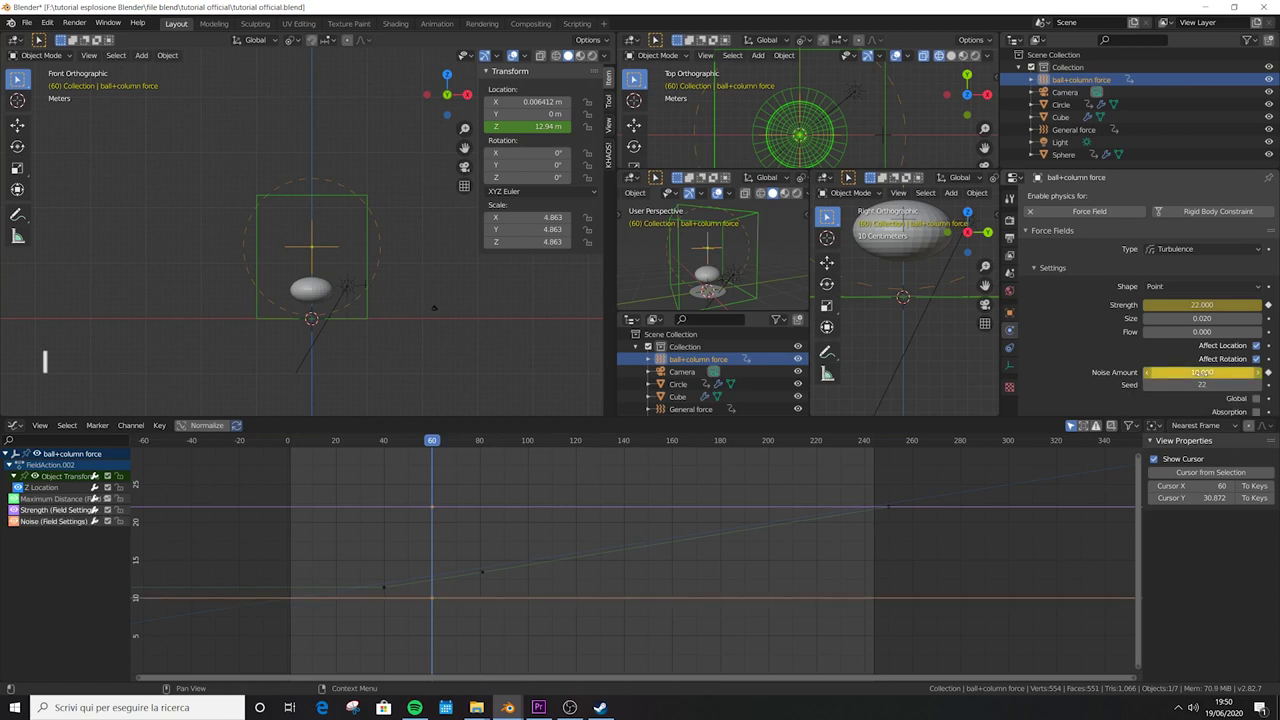
# - Set the ball+column force's seed to 123
pyautogui.click(1200, 385)
pyautogui.write('12')
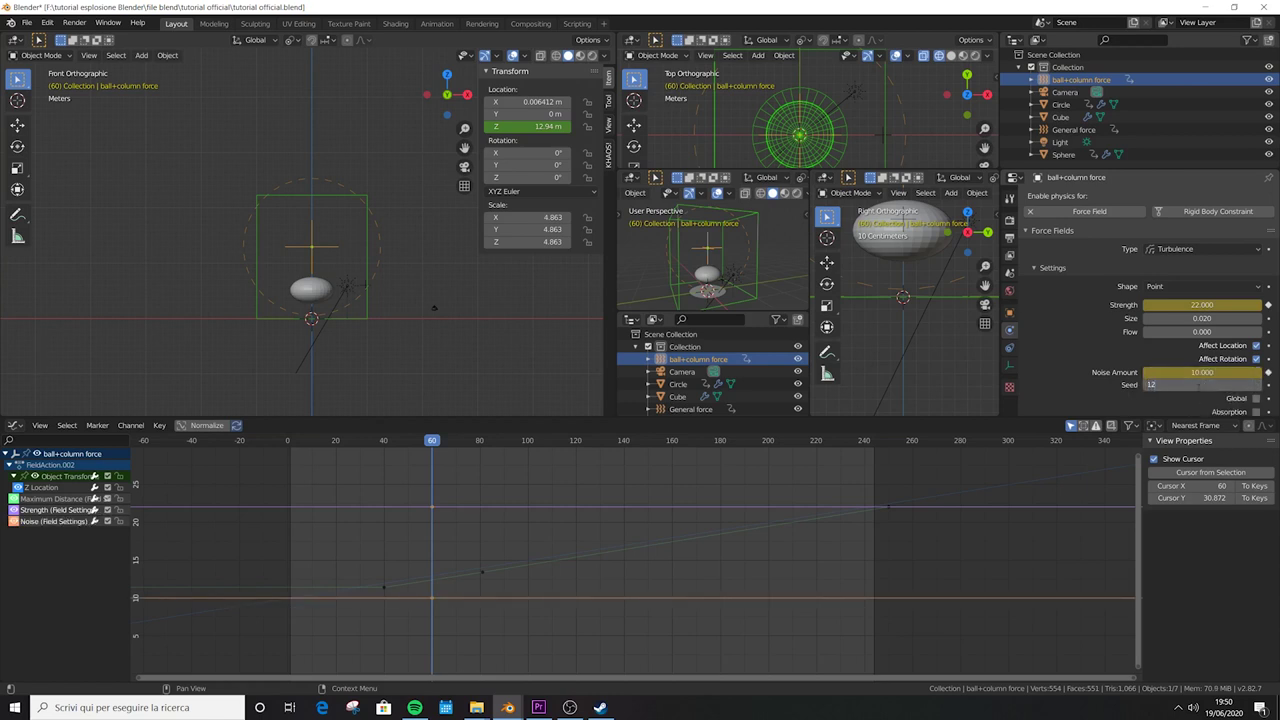
pyautogui.write('3')
pyautogui.press('Return')
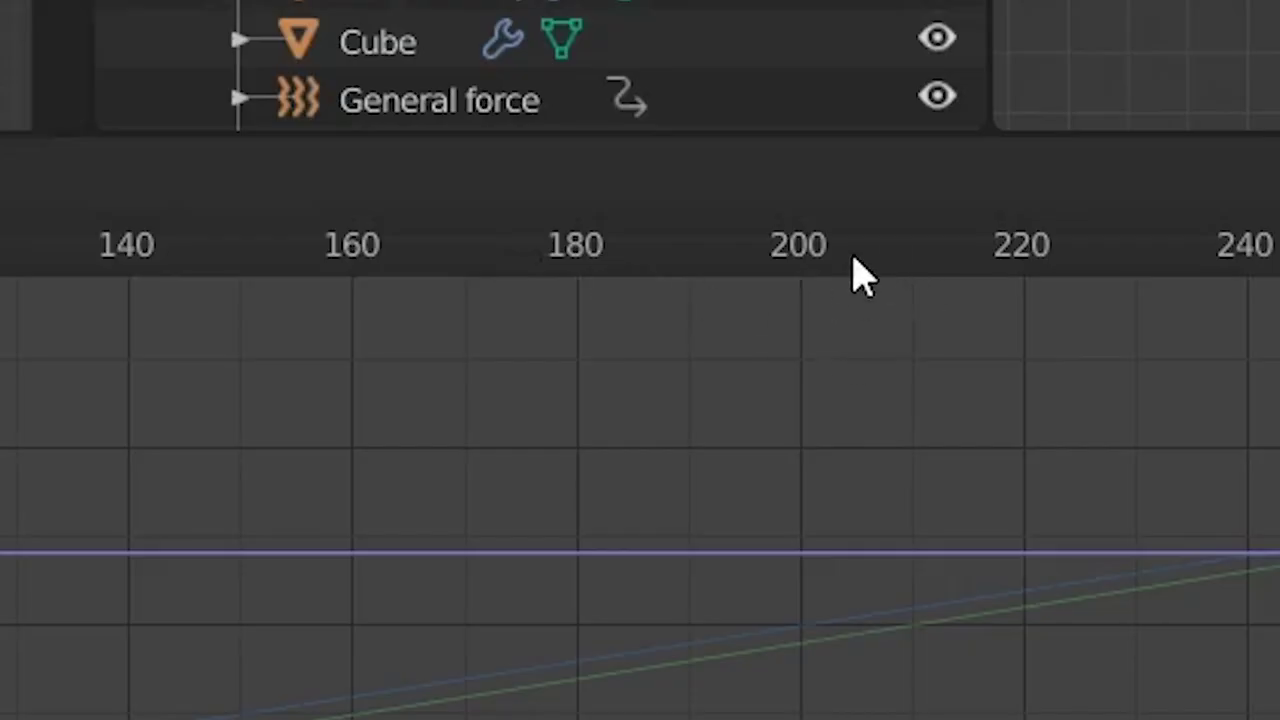
# - Go to frame 200, set the ball+column force's strength to 1 and keyframe it
pyautogui.click(776, 441)
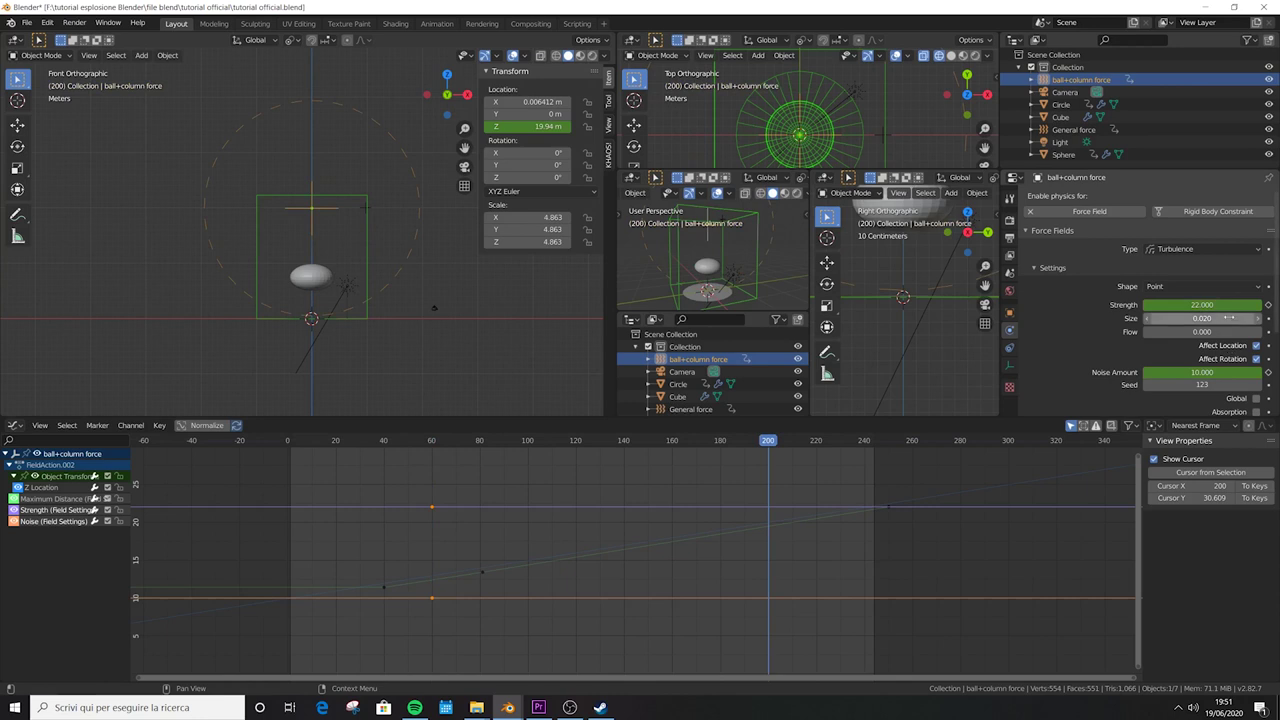
pyautogui.doubleClick(1205, 305)
pyautogui.write('1')
pyautogui.press('Return')
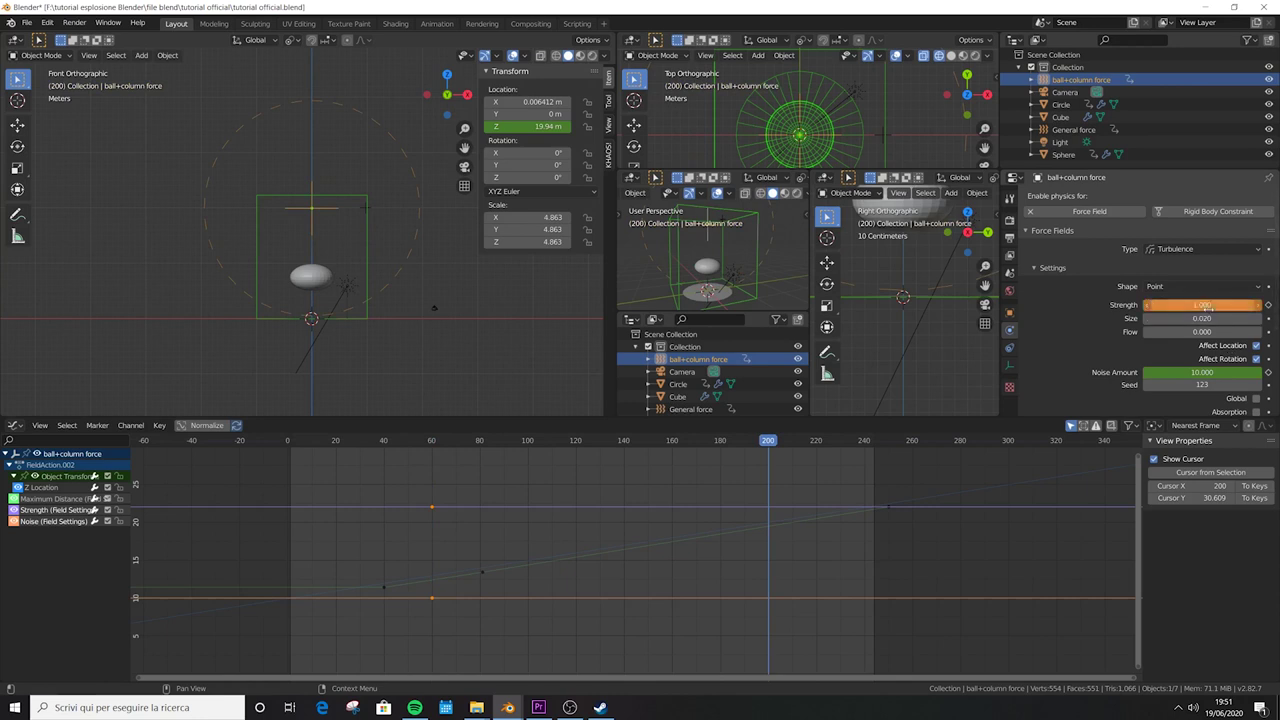
pyautogui.press('i')
# - Set the noise amount to 1, keyframe it at frame 200 and save the file
pyautogui.doubleClick(1207, 373)
pyautogui.write('1')
pyautogui.press('Return')
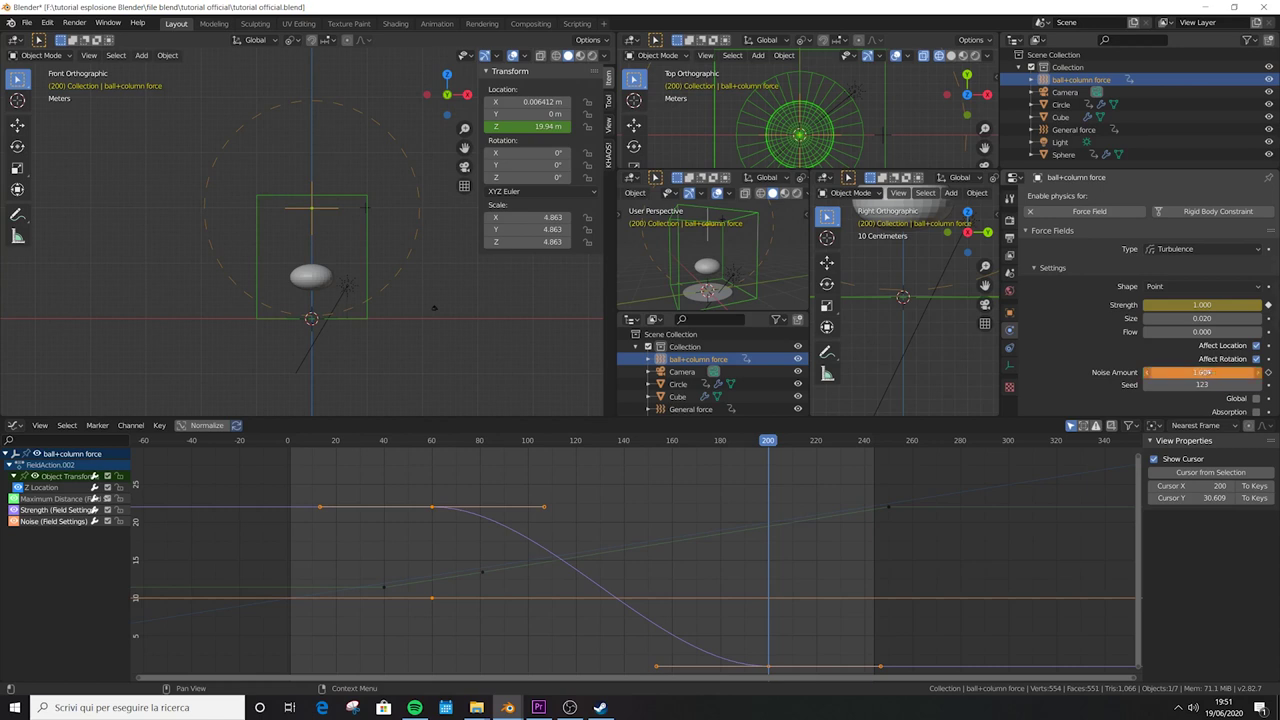
pyautogui.press('i')
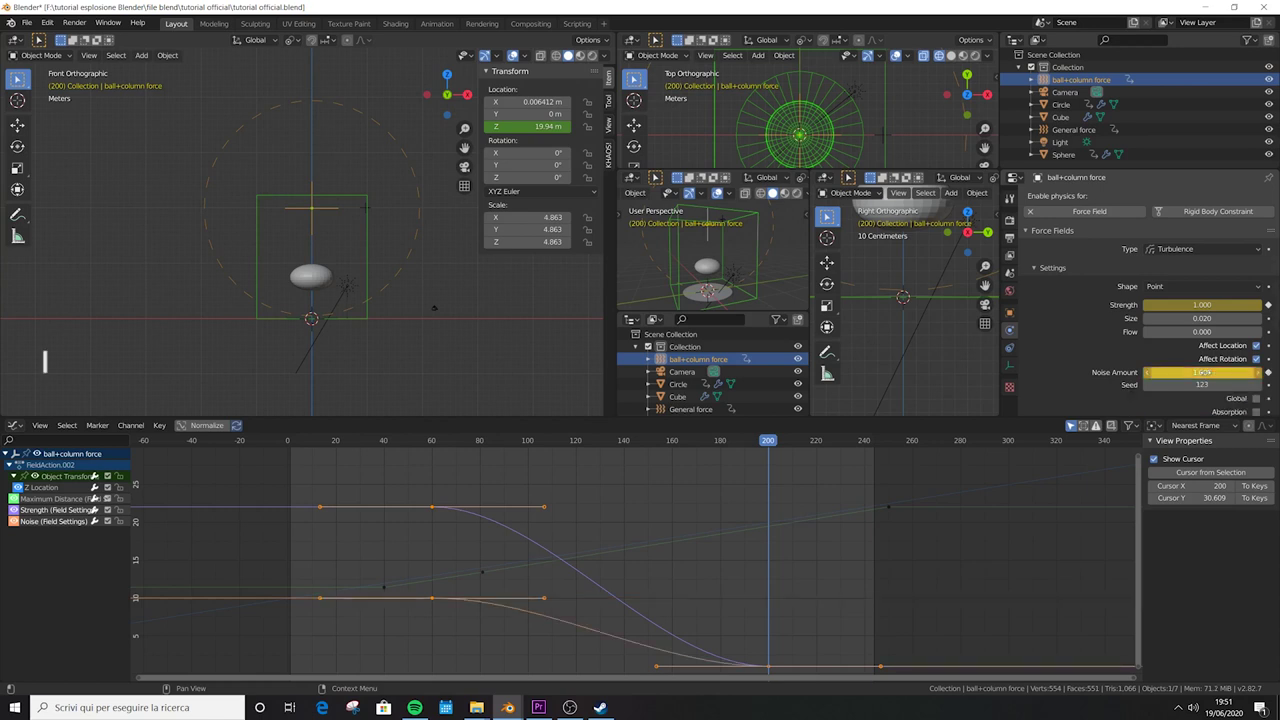
pyautogui.hotkey('ctrl', 's')
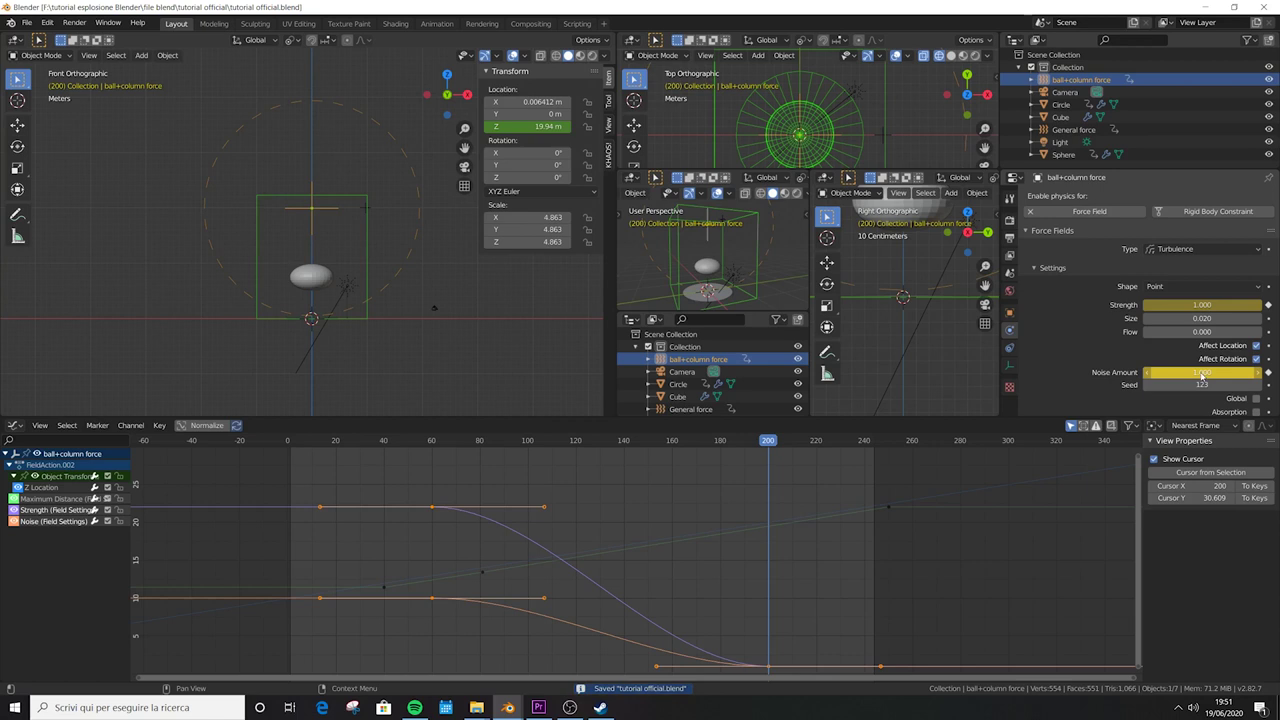
# - Scrub from frame 51 to 195 to review how the ball+column force's strength and noise change
pyautogui.click(410, 440)
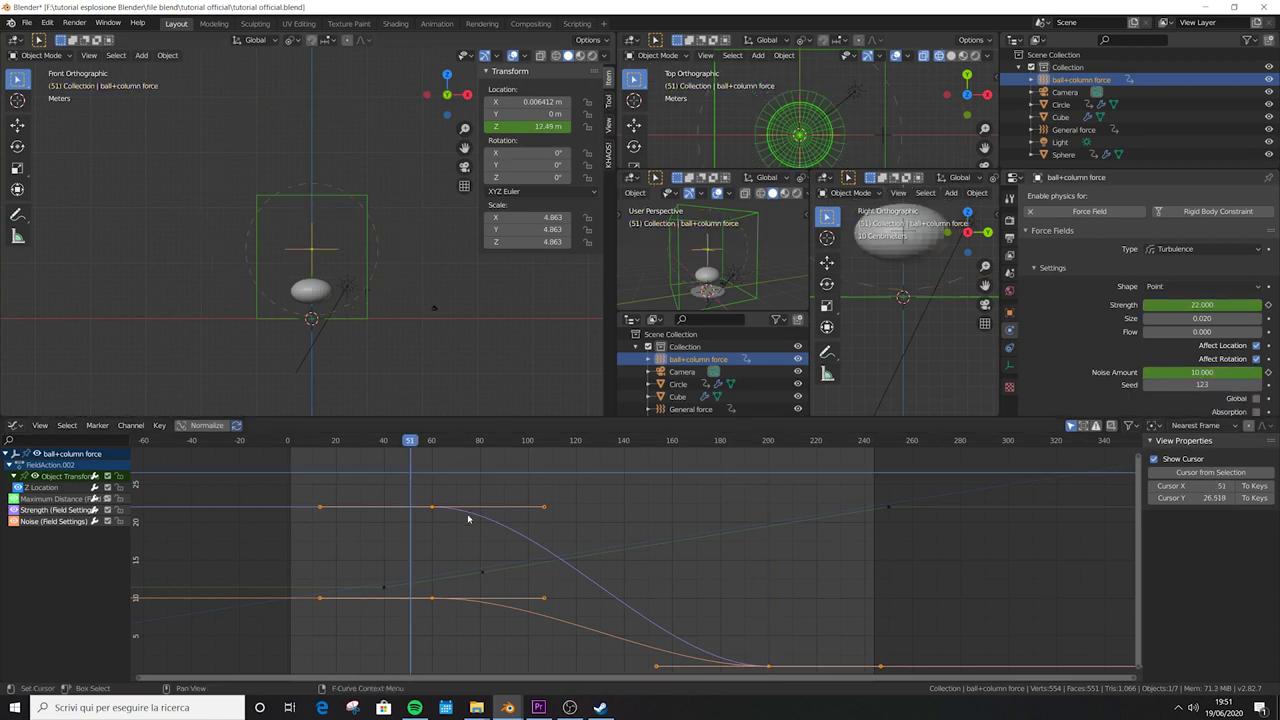
pyautogui.moveTo(418, 450); pyautogui.dragTo(749, 458)
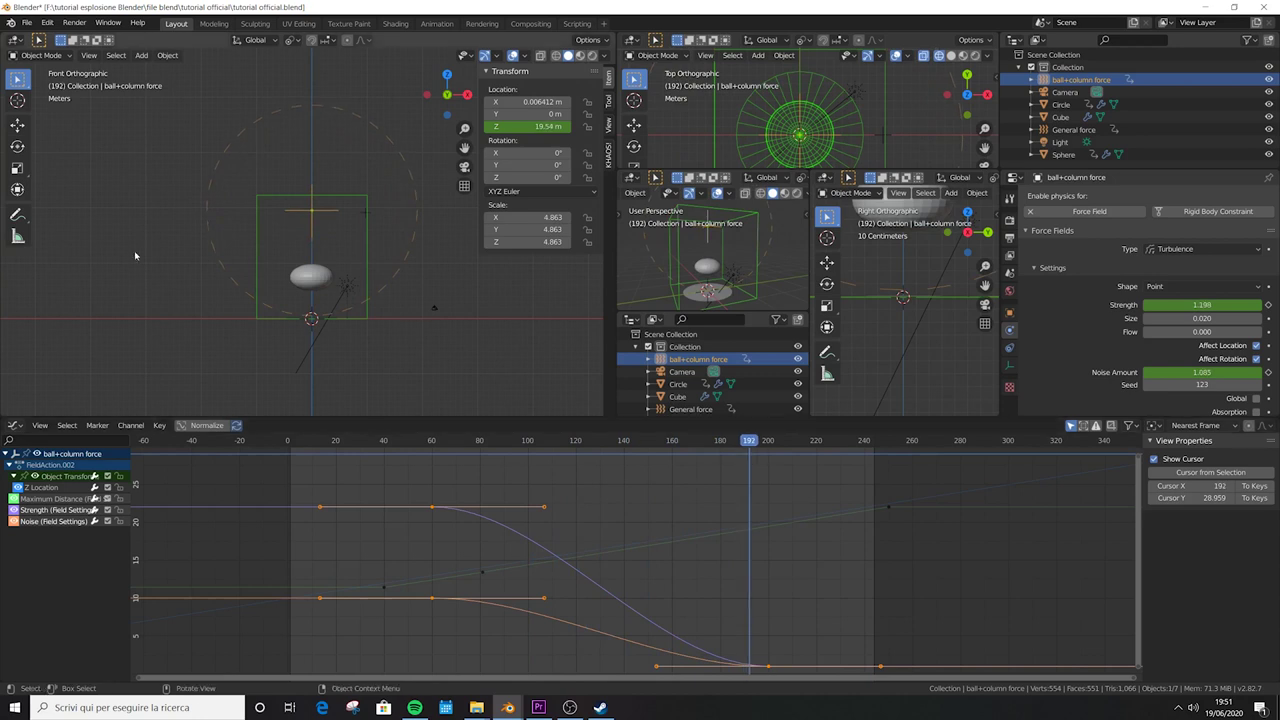
pyautogui.press('Right')
pyautogui.press('Right')
pyautogui.press('Right')
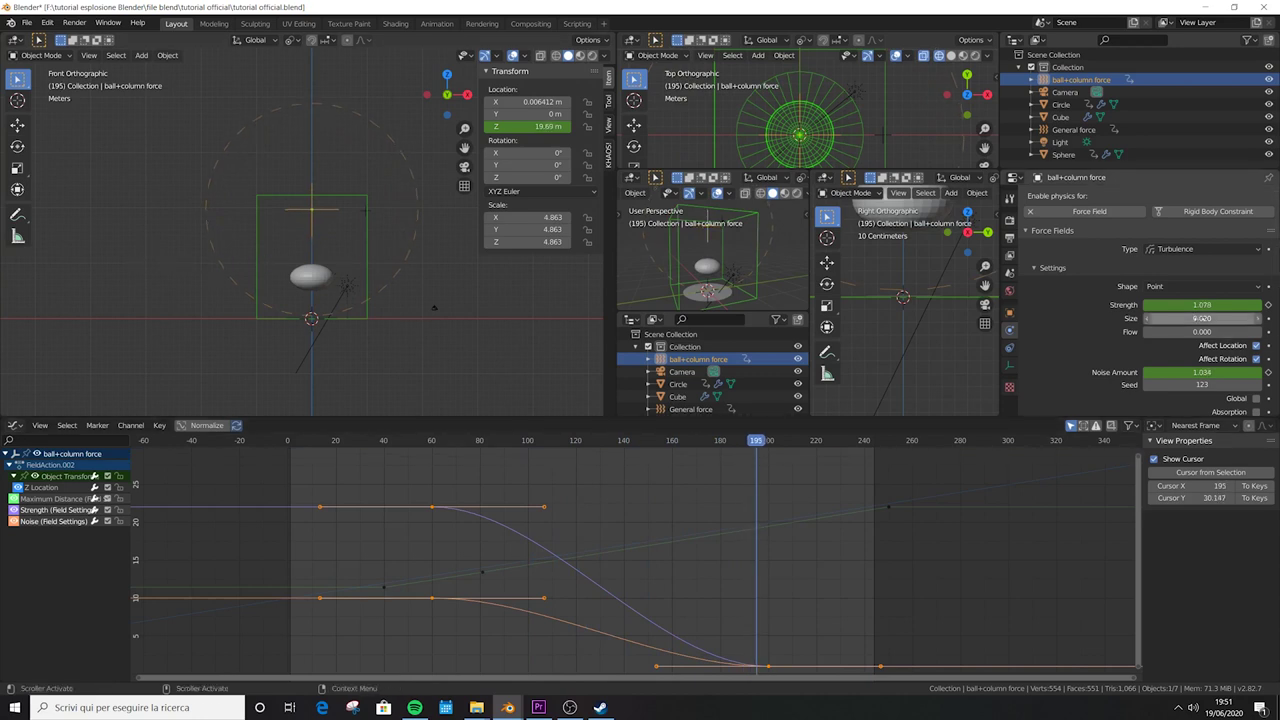
# - Go to frame 20 and enable viewport display of the domain cube's fluid simulation
pyautogui.click(425, 448)
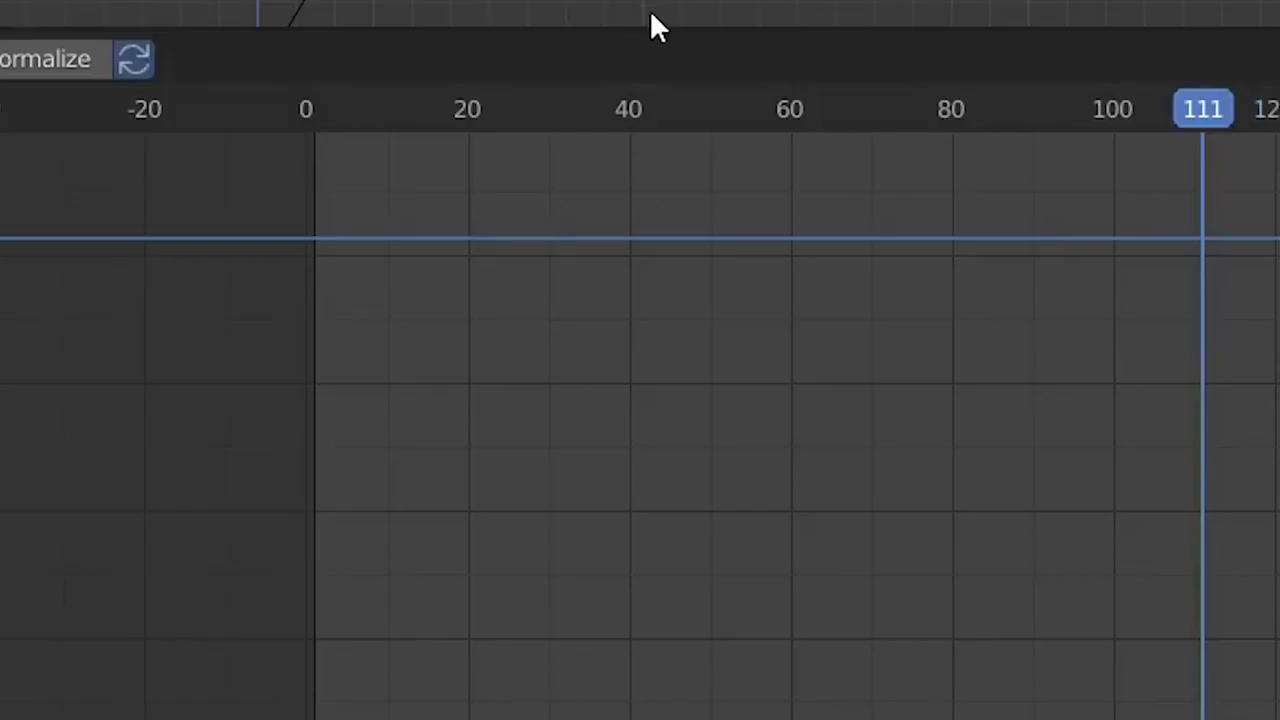
pyautogui.click(467, 110)
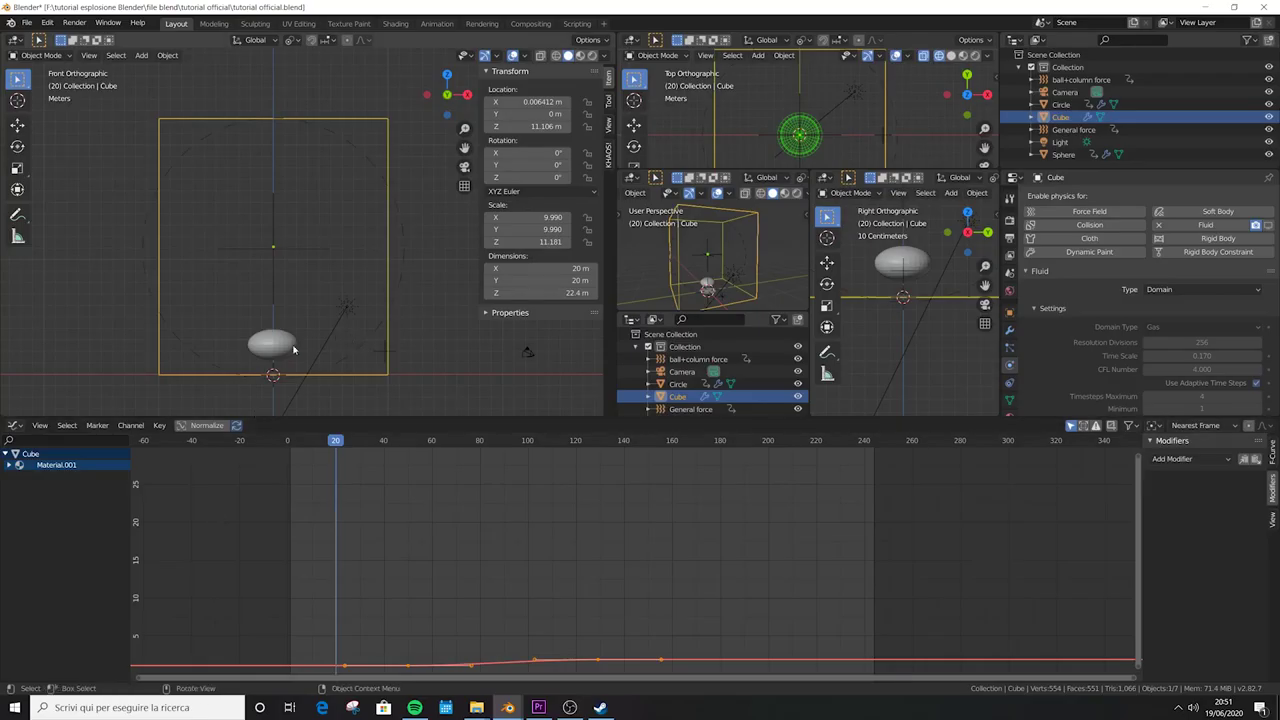
pyautogui.click(1268, 225)
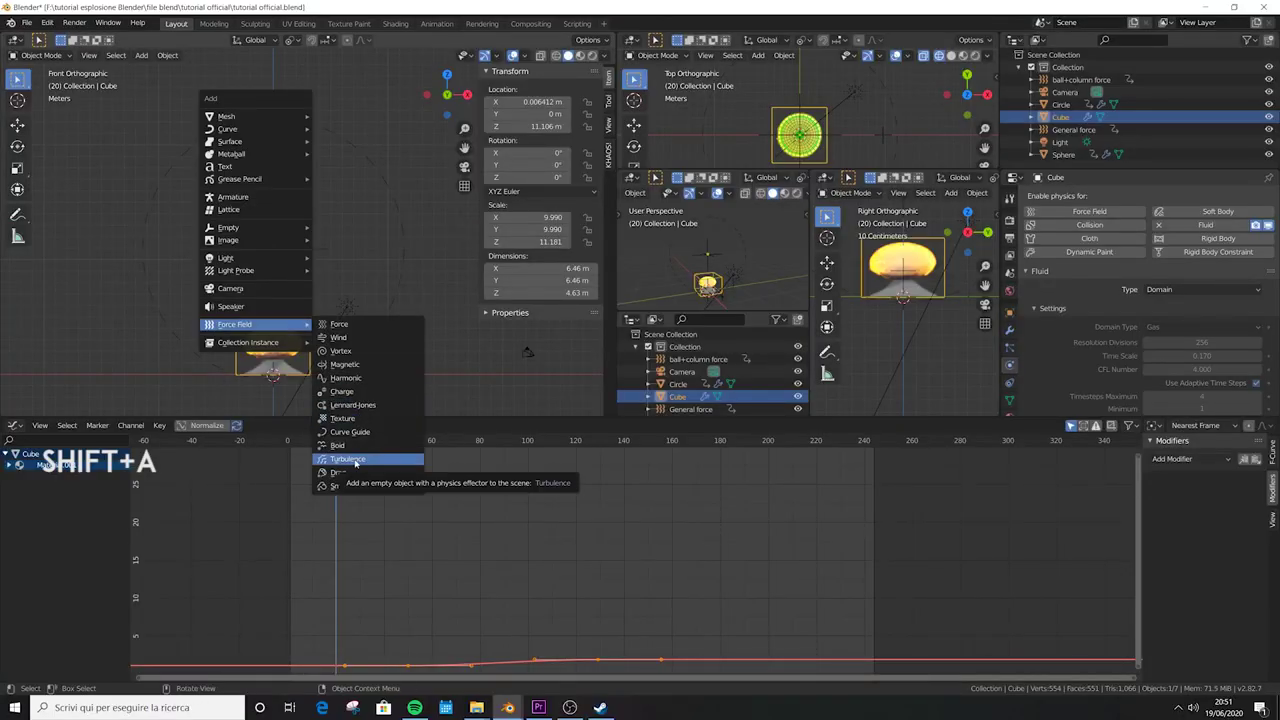
# - Add a turbulence force field, raise it above the fireball to about 6.12 m and scale it to about 4.87
pyautogui.click(355, 460)
pyautogui.press('s')
pyautogui.click(341, 278)
pyautogui.press('g')
pyautogui.press('z')
pyautogui.click(341, 278)
pyautogui.press('s')
pyautogui.click(366, 320)
# - Rename the new turbulence field as "Top fireball part force"
pyautogui.doubleClick(1058, 129)
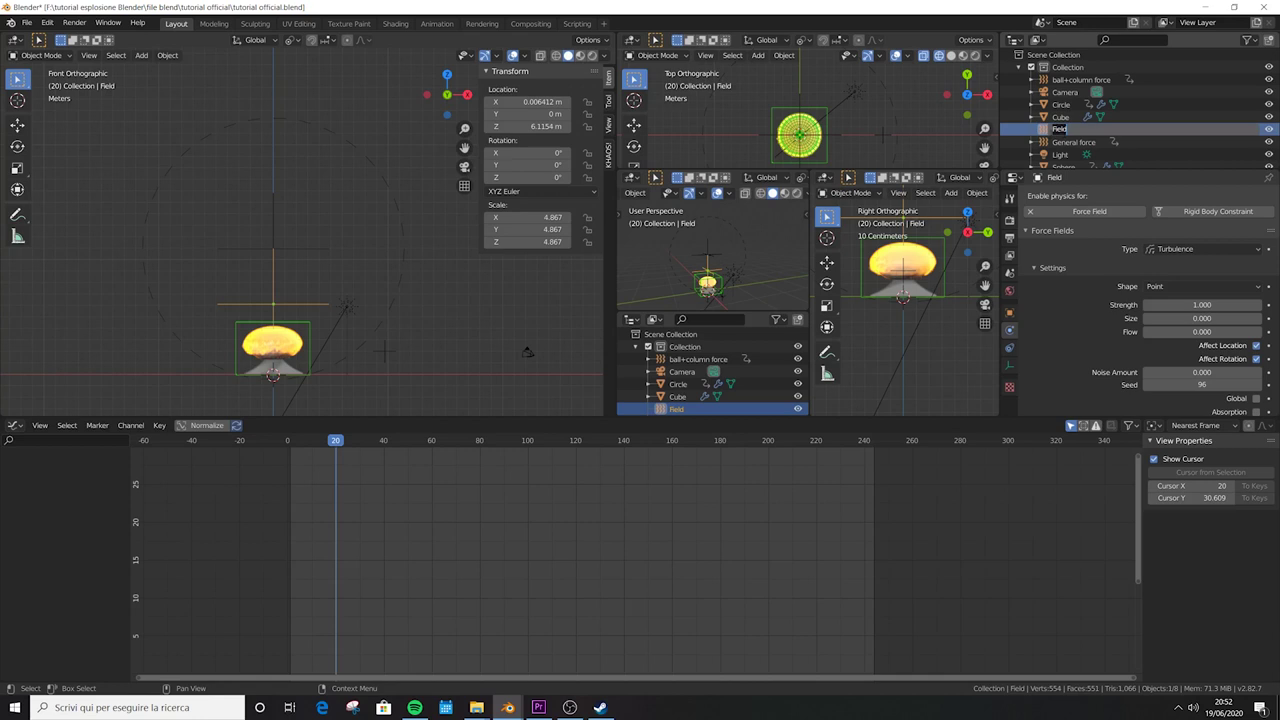
pyautogui.write('Top fireball part force')
pyautogui.press('Return')
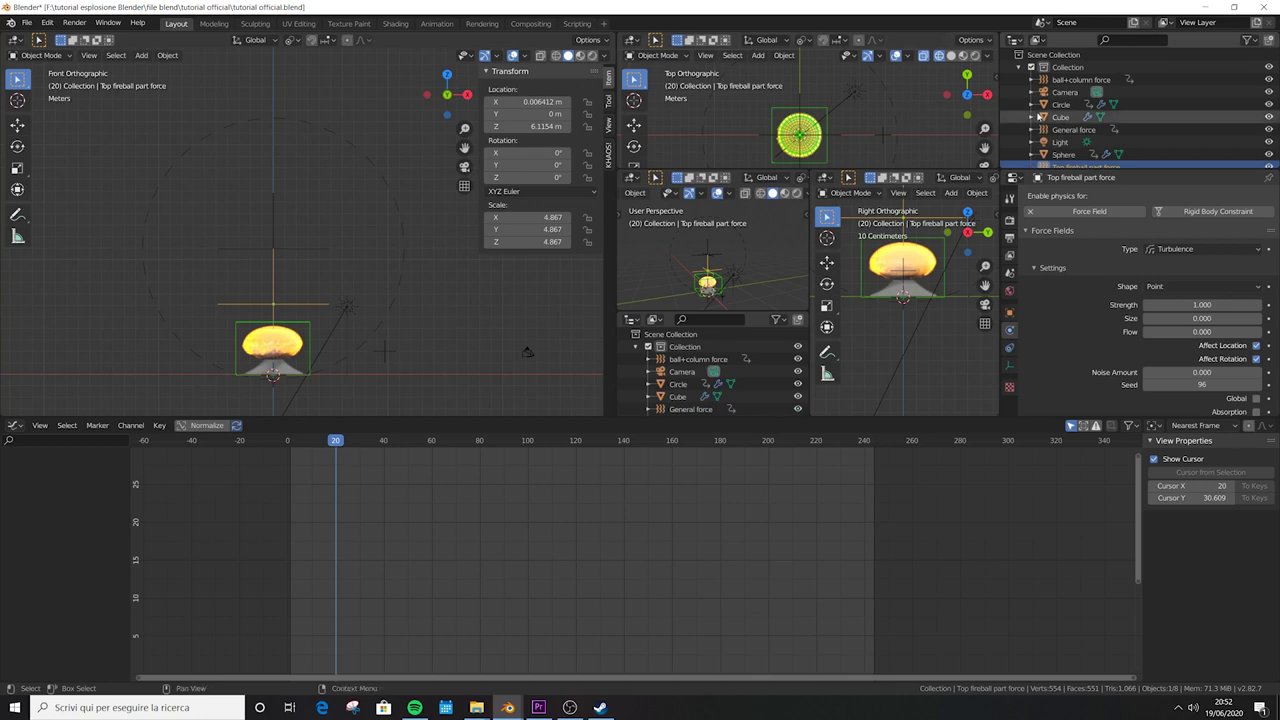
# - Scale the Top fireball part force down to about 4.72 and set its Z location to 10.197 m
pyautogui.press('s')
pyautogui.click(414, 277)
pyautogui.click(520, 126)
pyautogui.write('10')
pyautogui.press('Return')
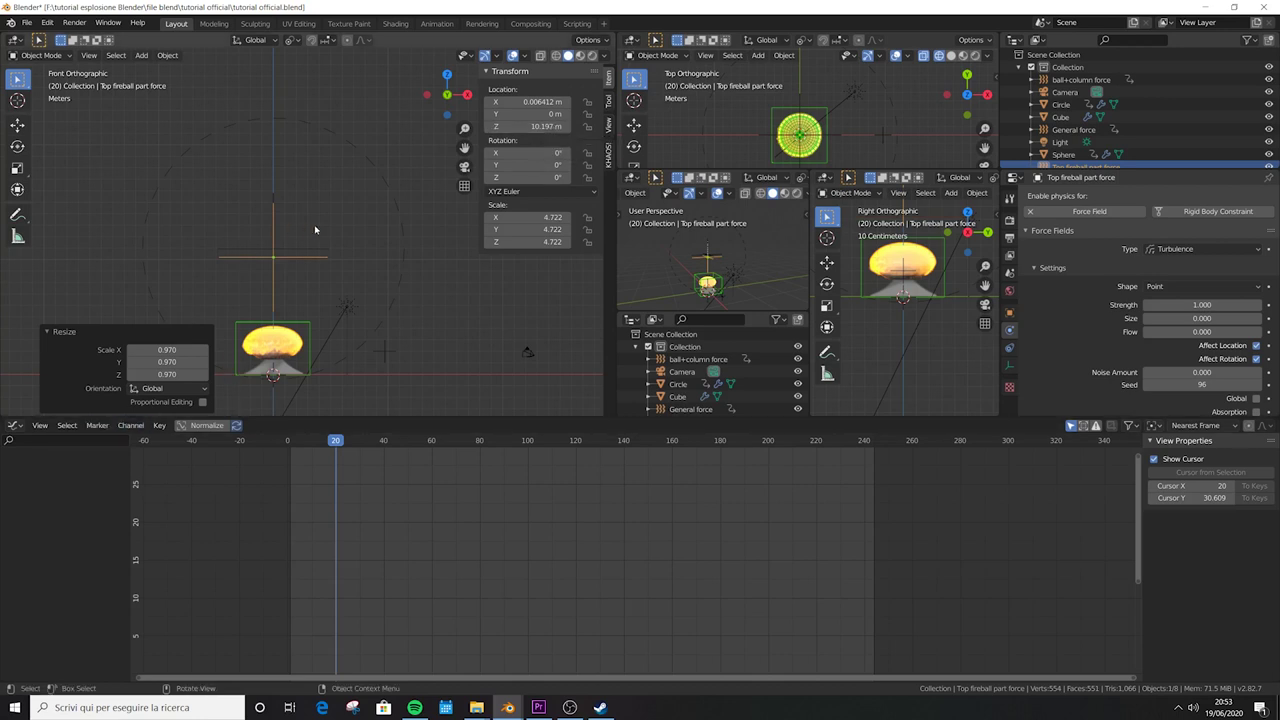
# - Keyframe the Top fireball part force's location at frame 20, delete its X and Y Location channels, and save the file
pyautogui.press('i')
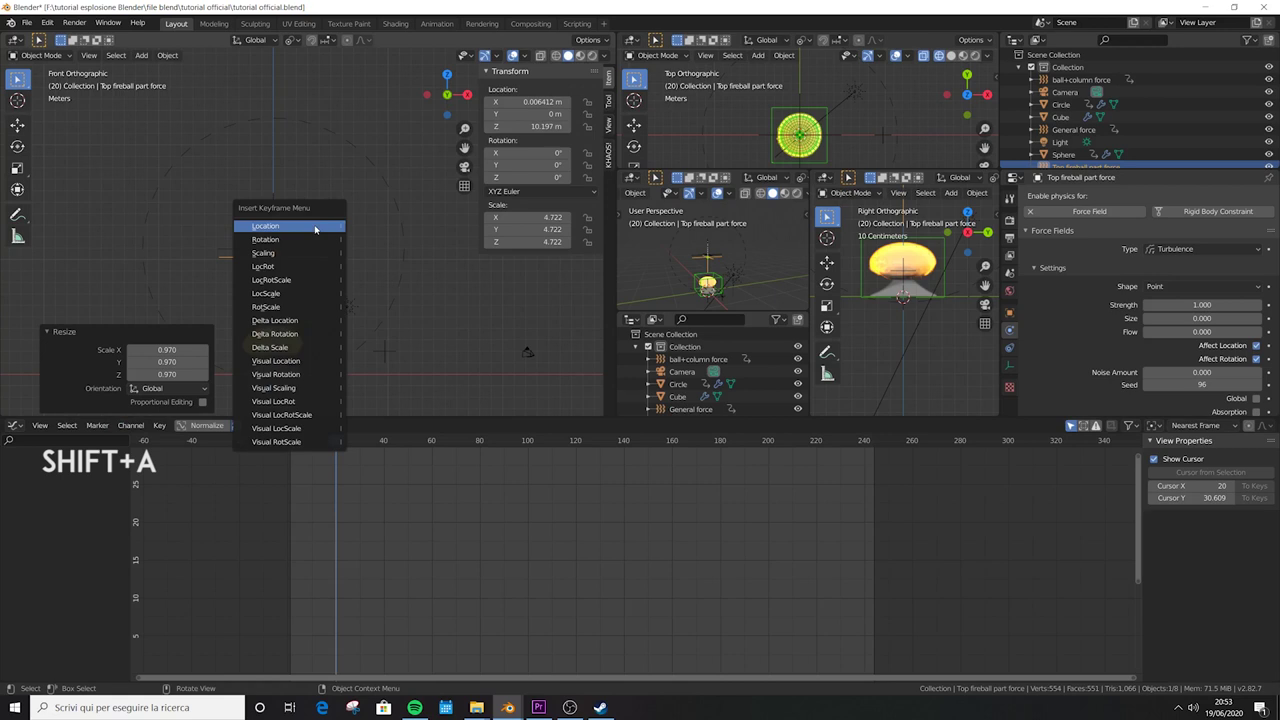
pyautogui.click(315, 230)
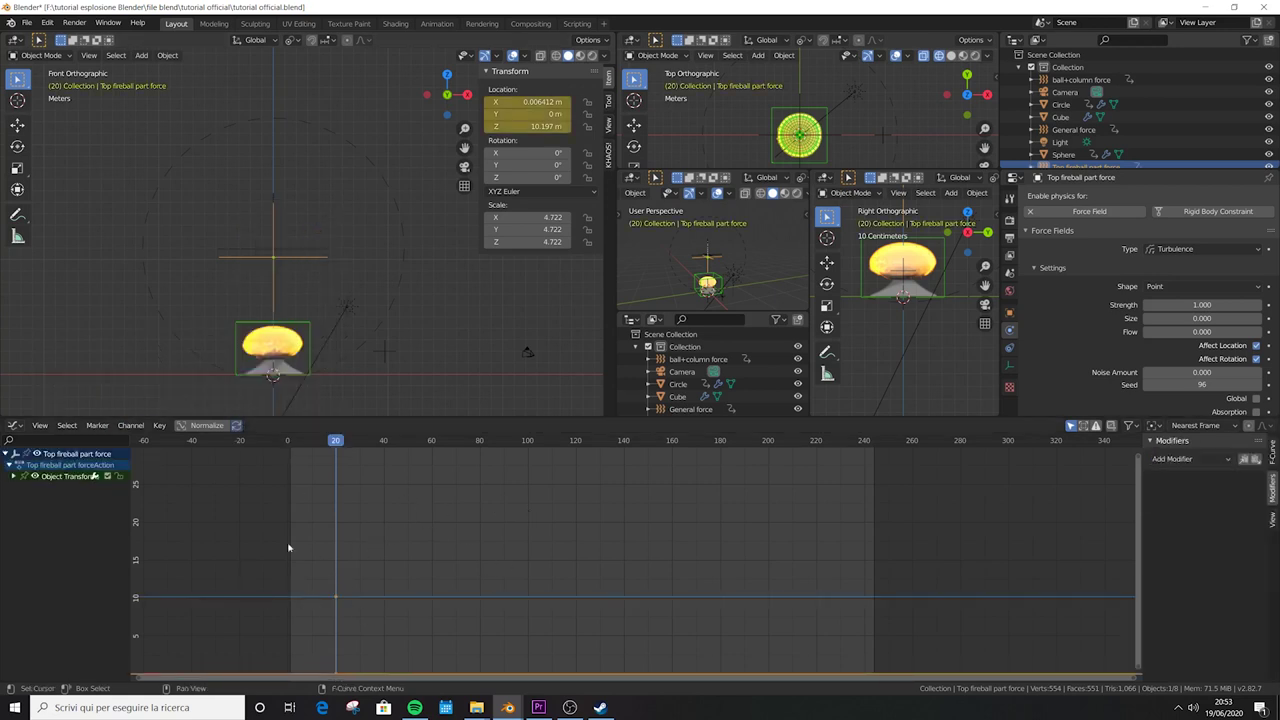
pyautogui.click(13, 478)
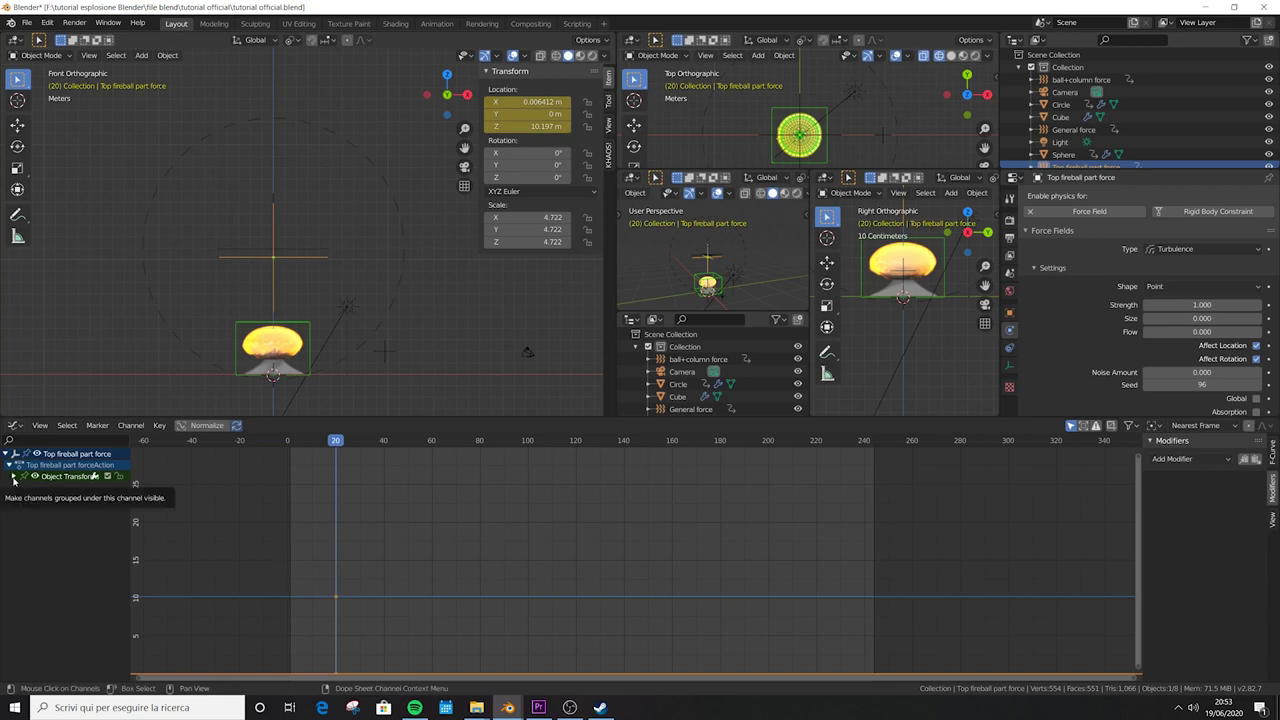
pyautogui.click(42, 488)
pyautogui.press('x')
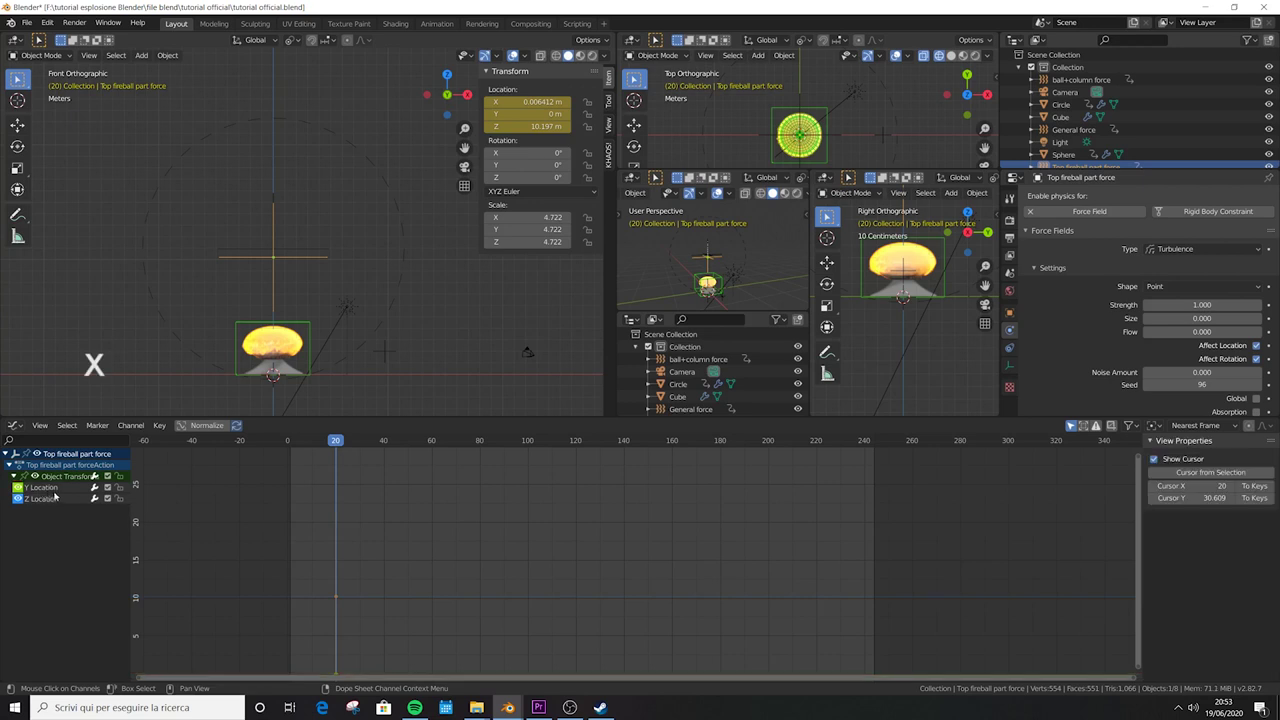
pyautogui.click(42, 488)
pyautogui.press('x')
pyautogui.hotkey('ctrl', 's')
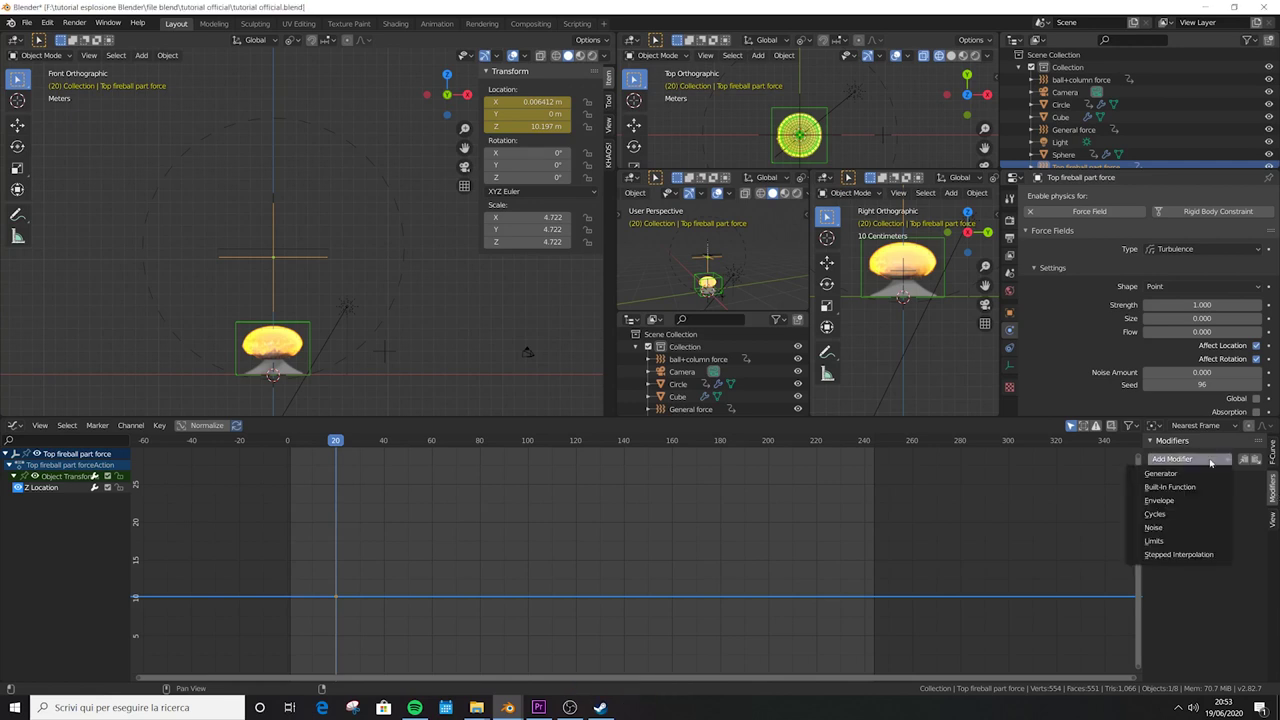
# - Add a Generator modifier to the Z Location curve with coefficients y = 15.22 + 0.05x
pyautogui.click(1161, 473)
pyautogui.click(1210, 547)
pyautogui.write('15.22')
pyautogui.click(1205, 566)
pyautogui.write('0.05')
pyautogui.press('Return')
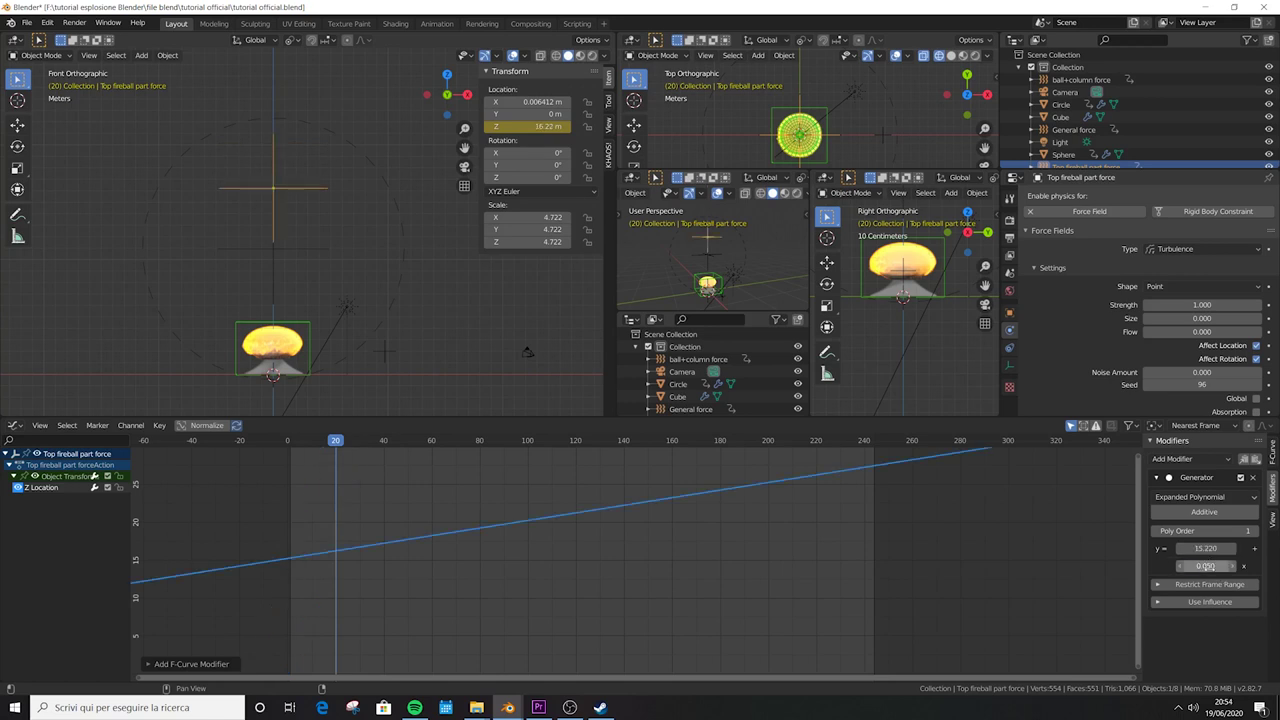
# - Limit the Top fireball part force's falloff by enabling its maximum distance and setting it to 13 m
pyautogui.click(431, 470)
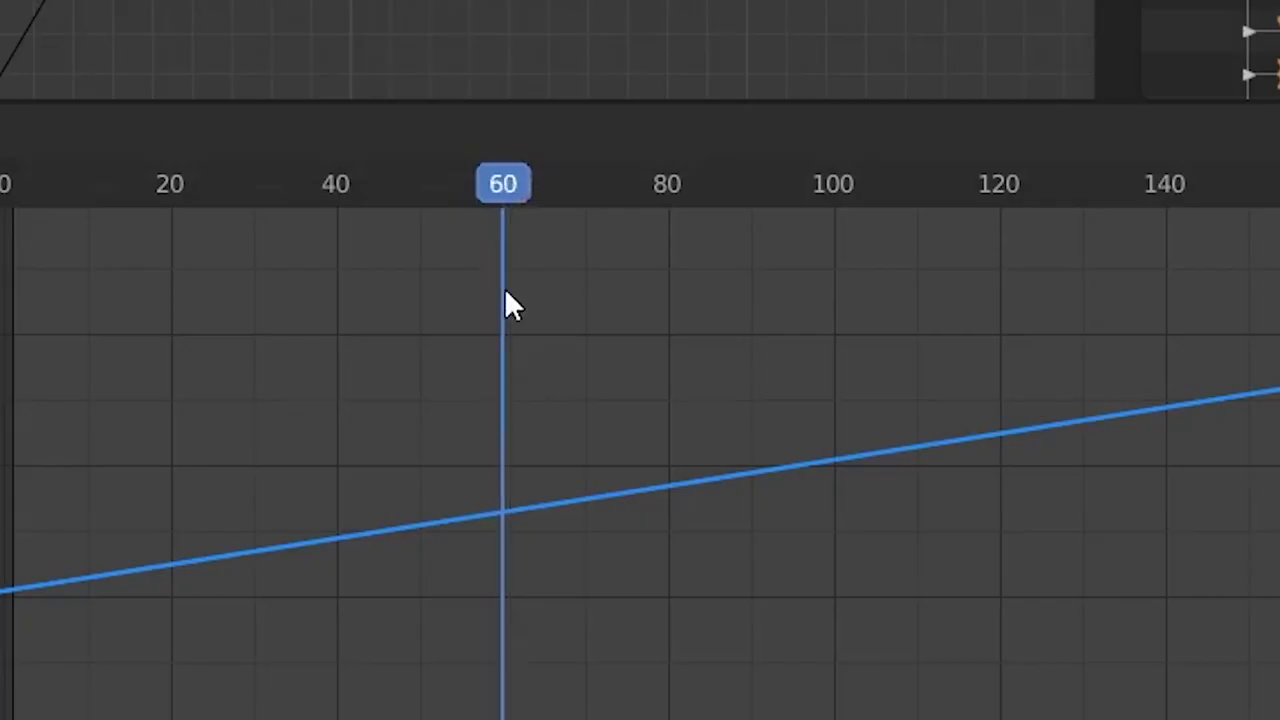
pyautogui.press('Right')
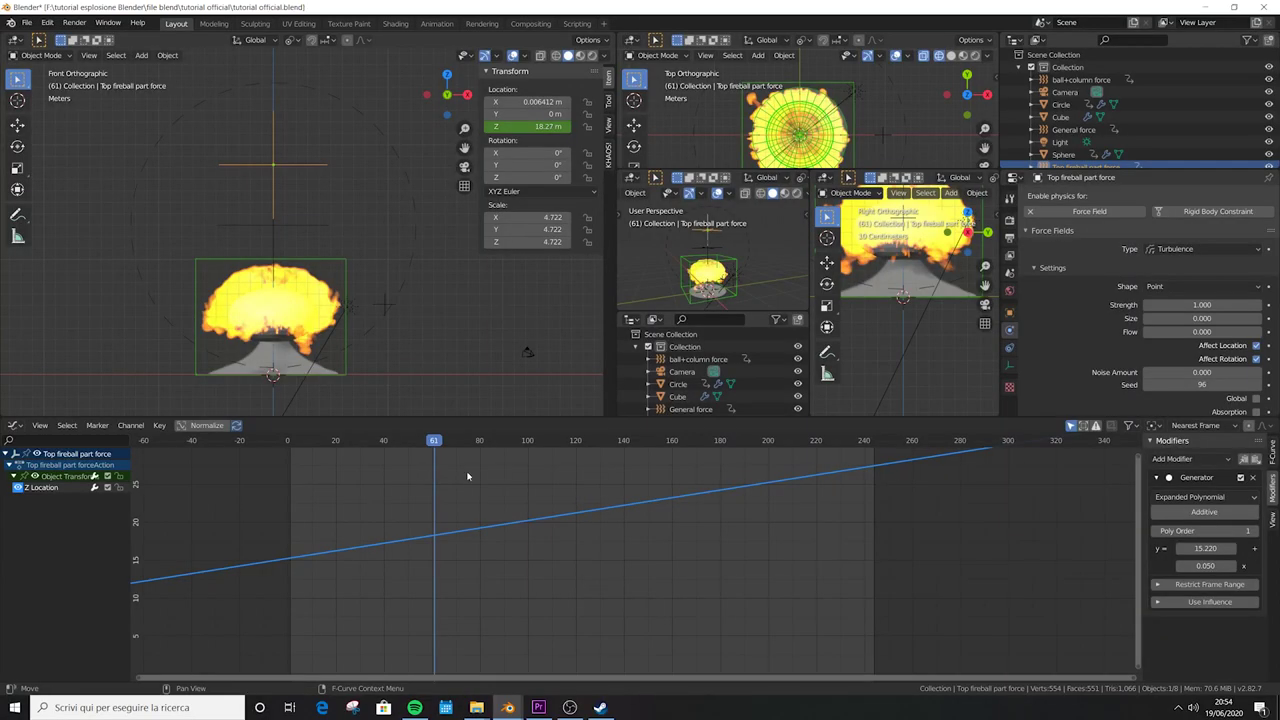
pyautogui.scroll(-4, 1040, 335)
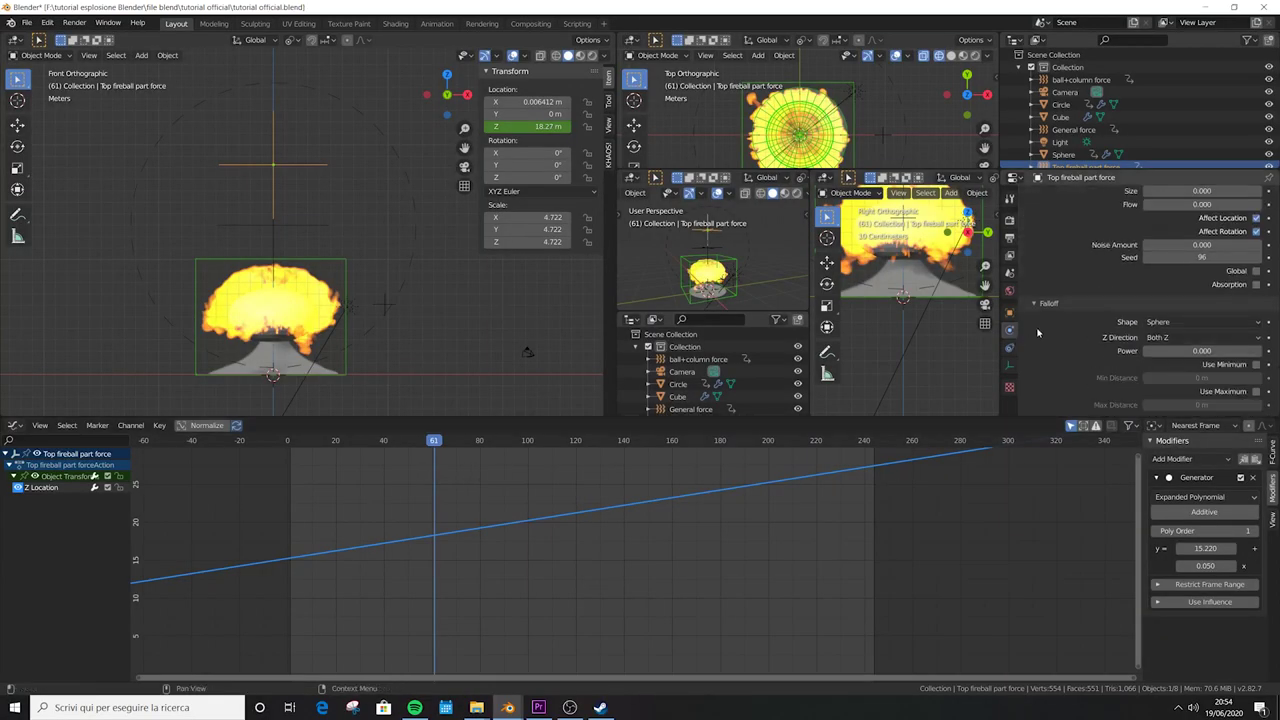
pyautogui.click(1256, 392)
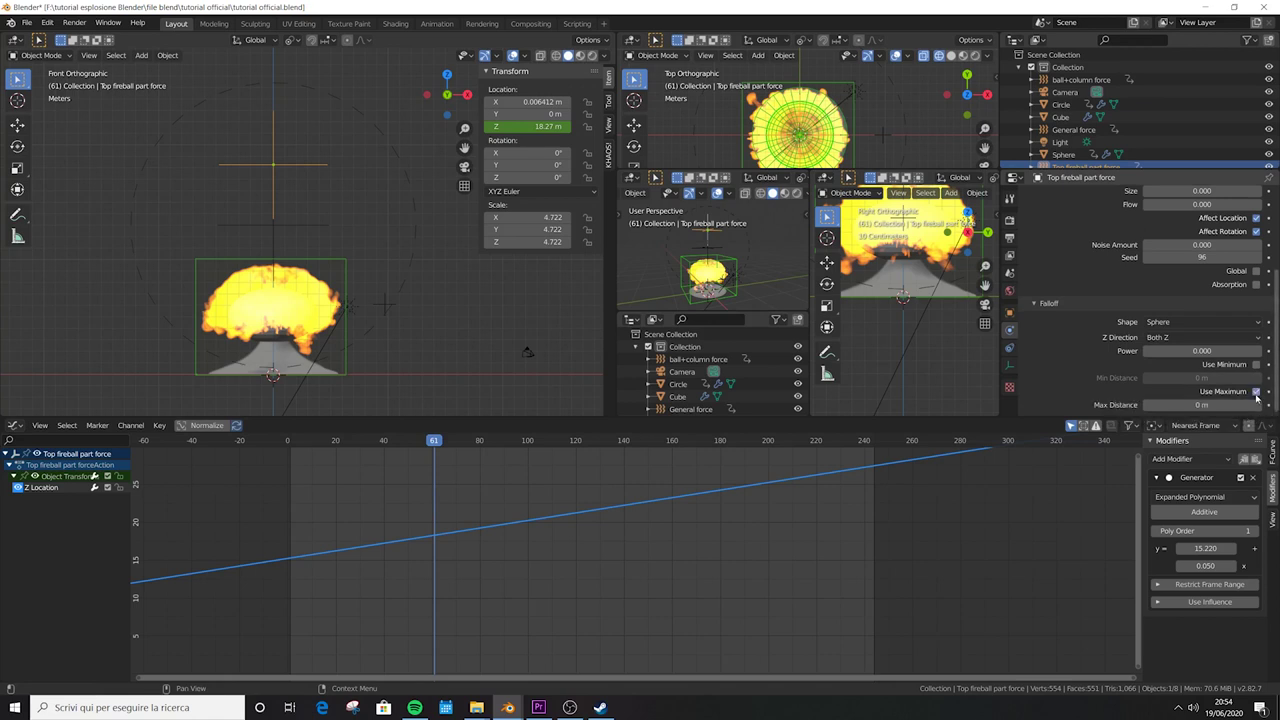
pyautogui.click(1204, 405)
pyautogui.write('13')
pyautogui.press('Return')
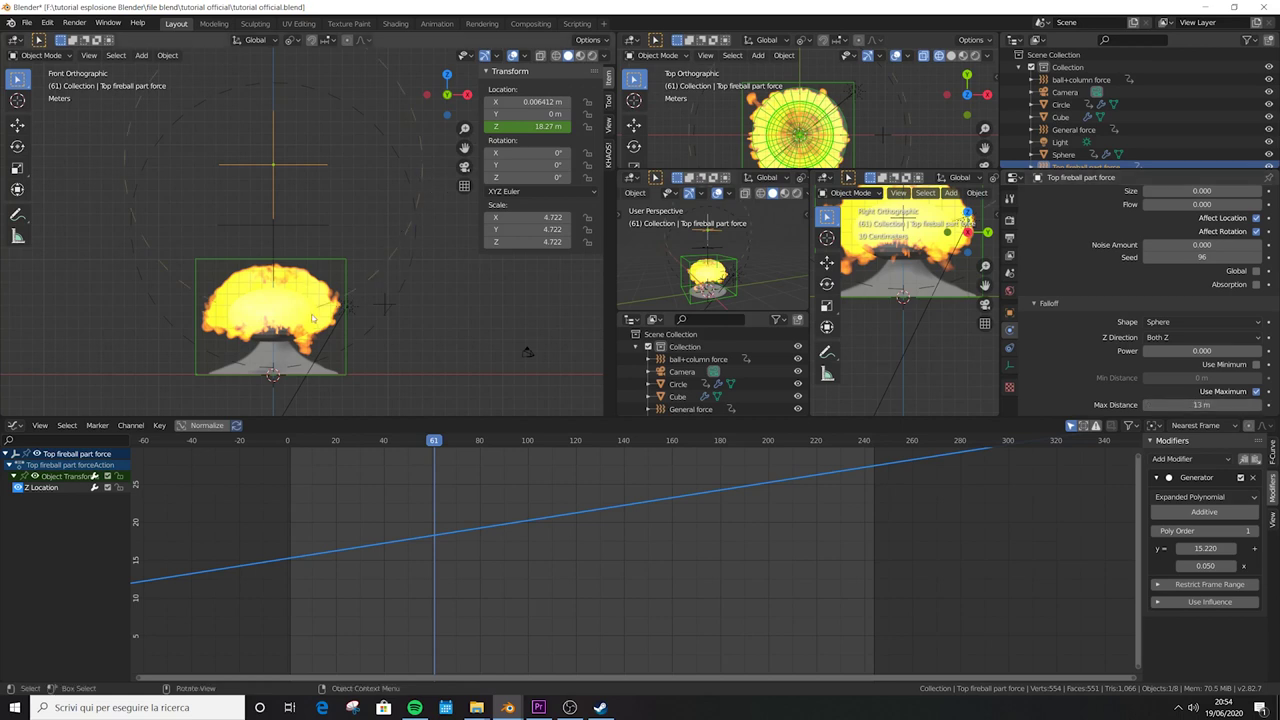
# - Go to frame 40 and set the Top fireball part force's size to 0.02 and seed to 123
pyautogui.click(384, 442)
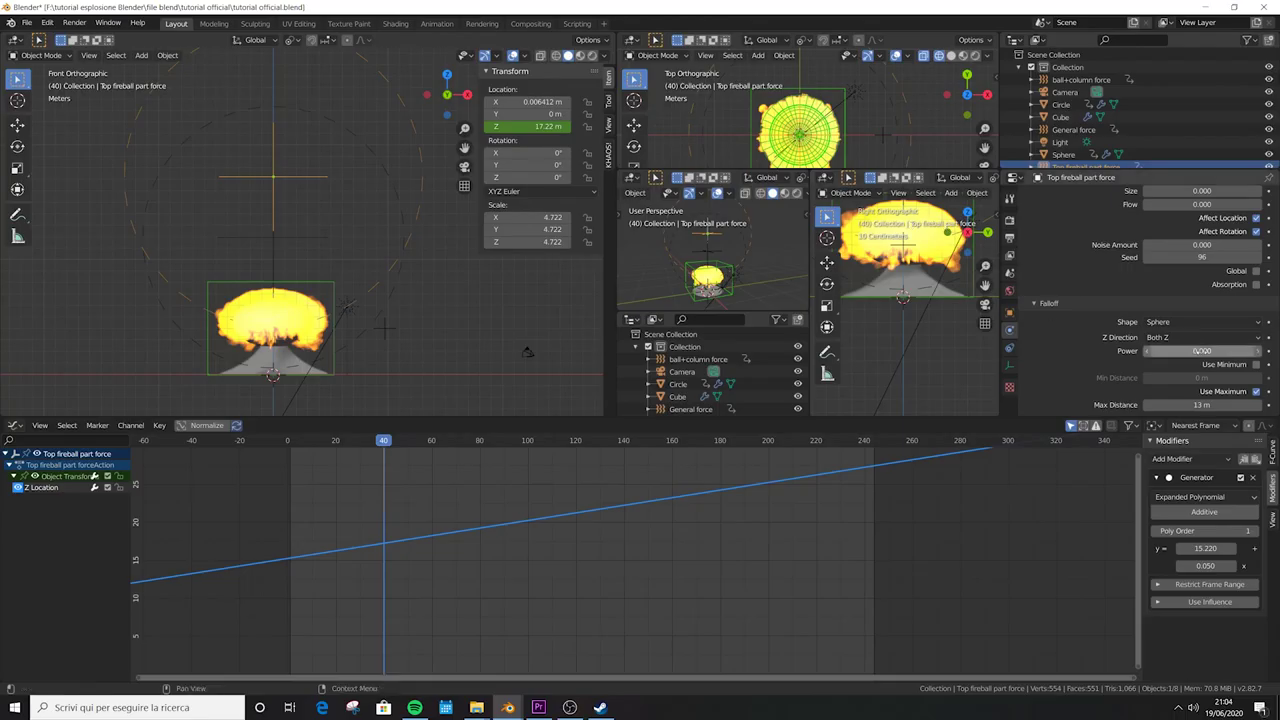
pyautogui.click(1173, 318)
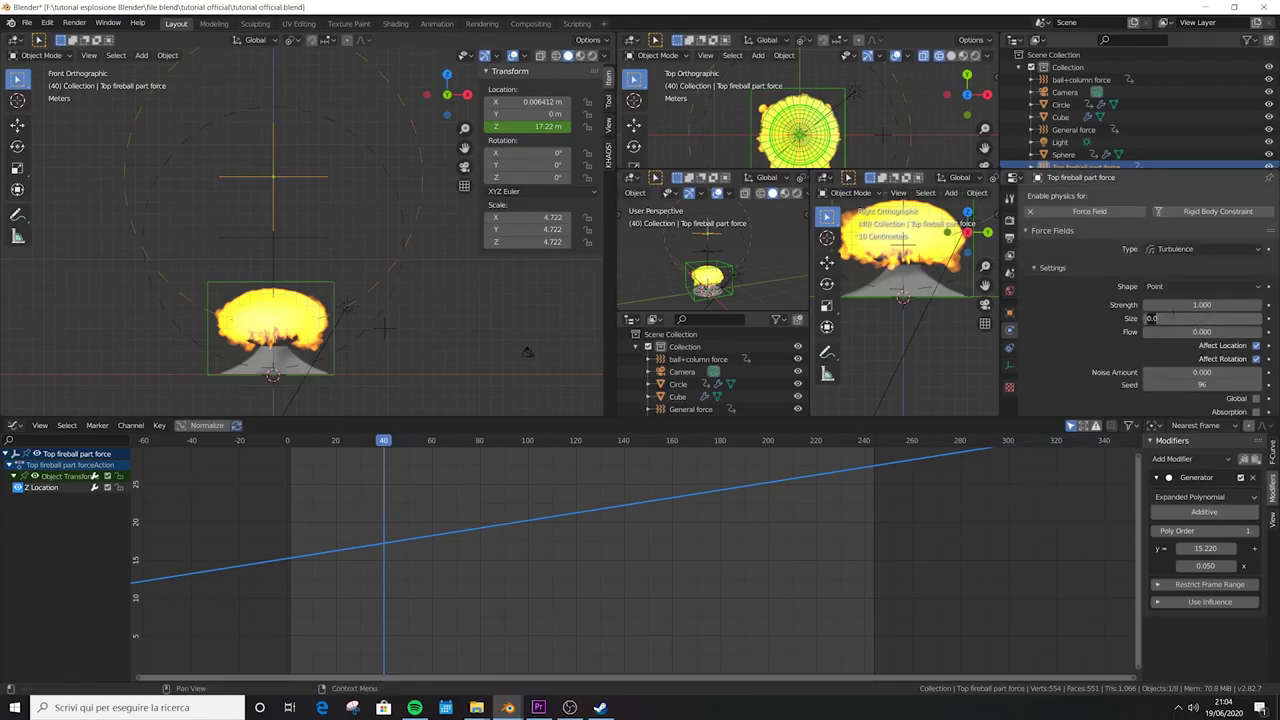
pyautogui.write('0')
pyautogui.press('Return')
pyautogui.click(1197, 385)
pyautogui.write('123')
pyautogui.press('Return')
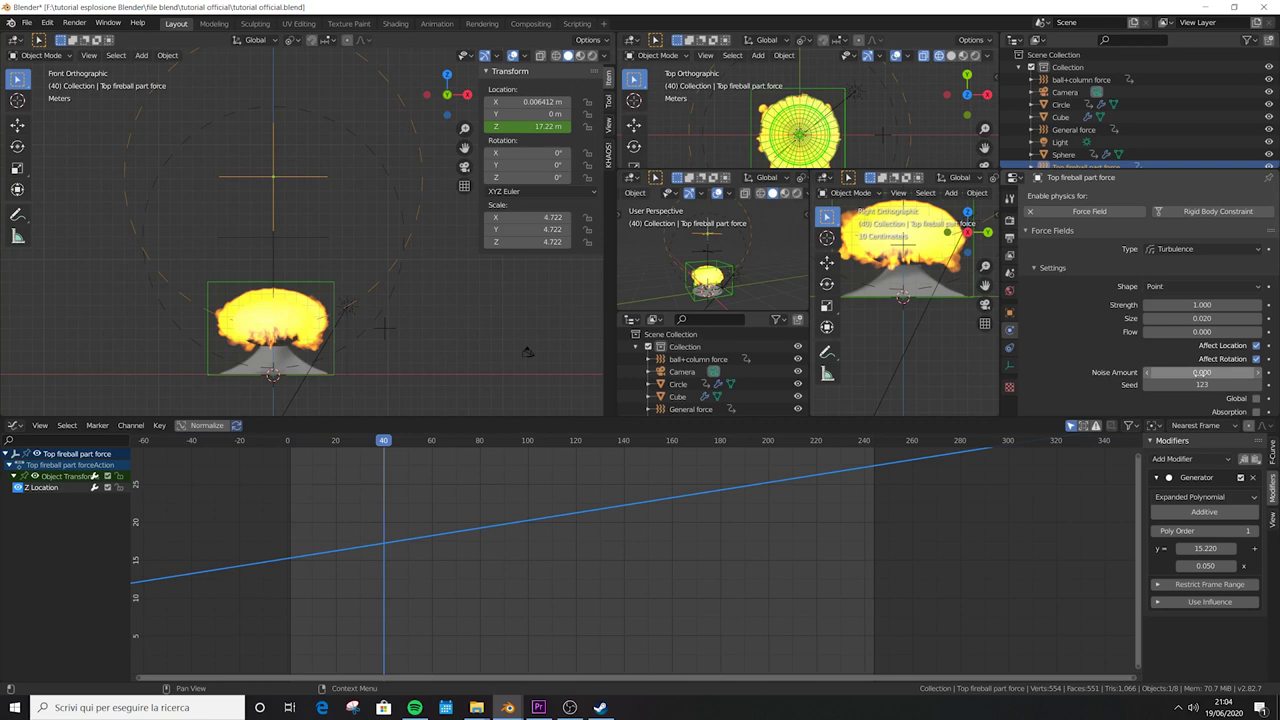
# - Keyframe the Top fireball part force's noise amount and strength at 0 on frame 40
pyautogui.press('i')
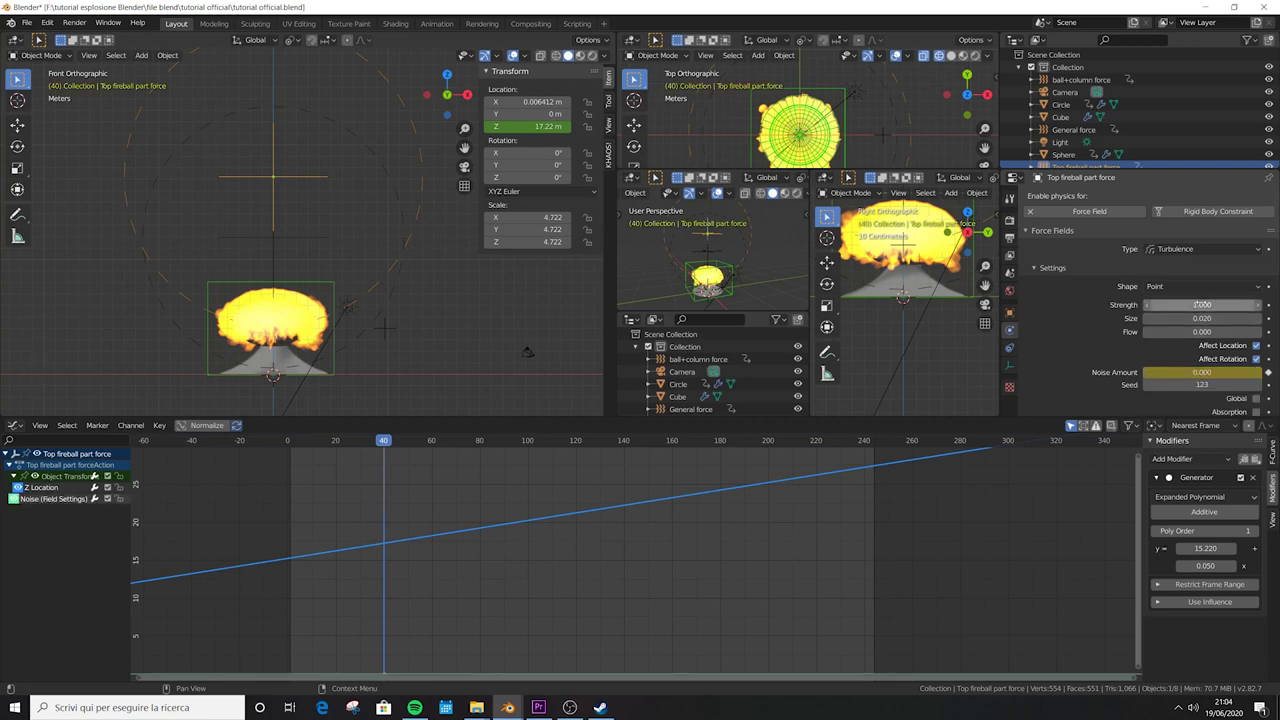
pyautogui.write('i0.05')
pyautogui.press('Return')
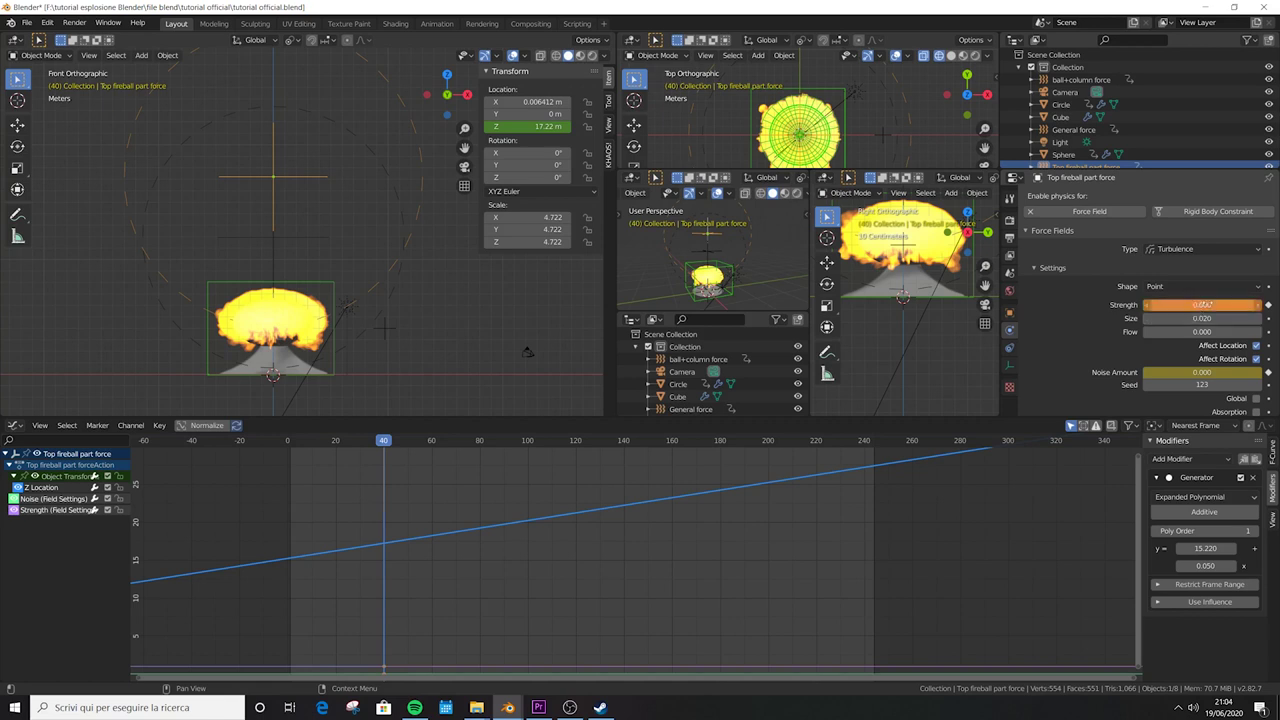
pyautogui.press('i')
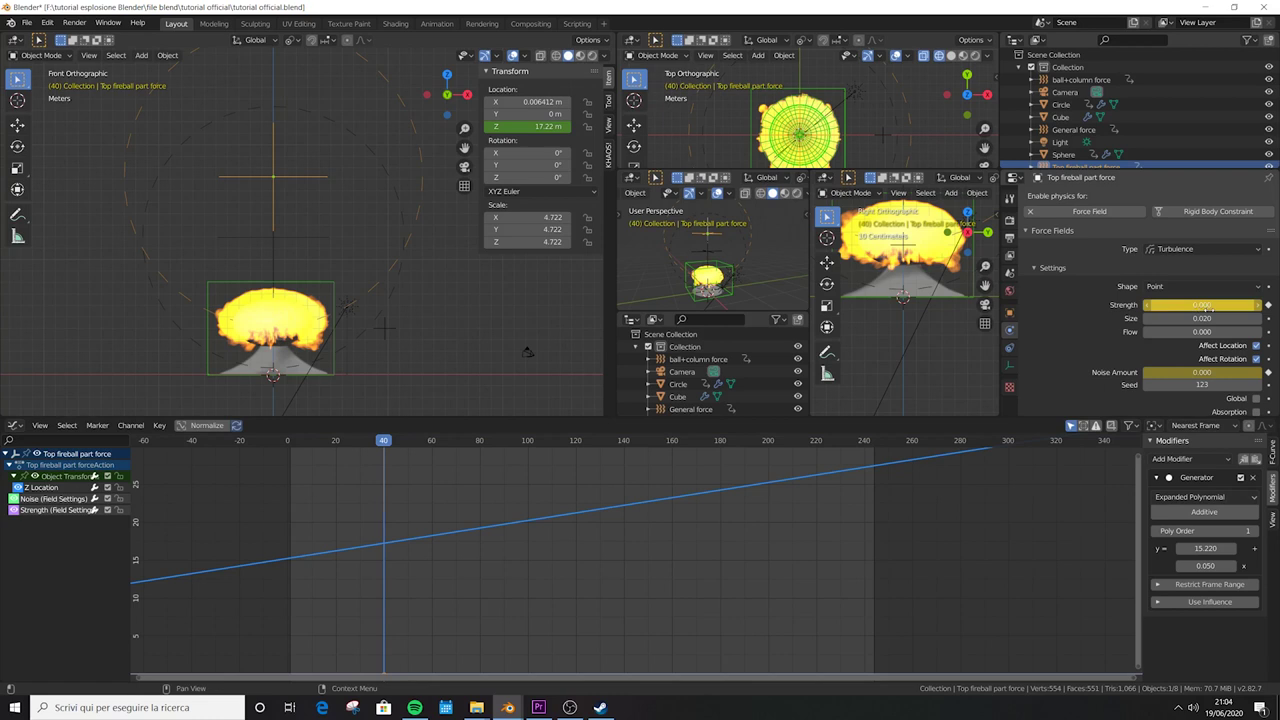
pyautogui.moveTo(1200, 304); pyautogui.dragTo(1160, 304)
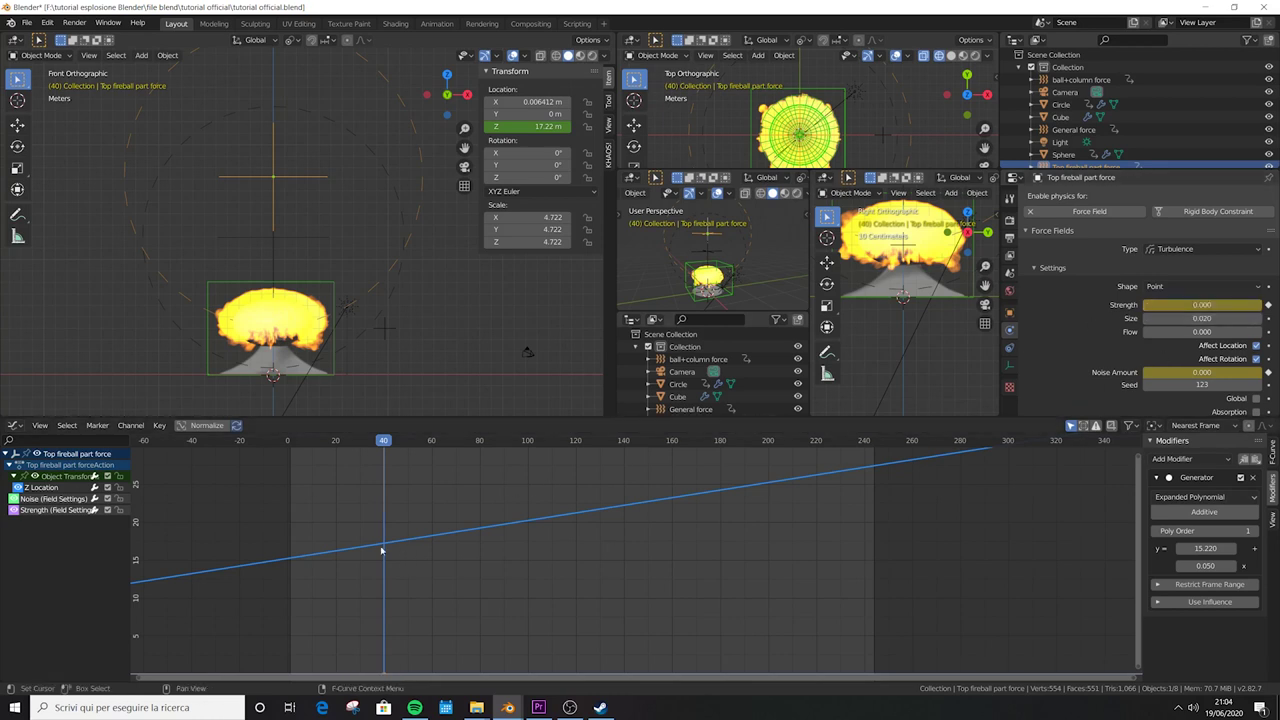
pyautogui.moveTo(383, 441); pyautogui.dragTo(378, 447)
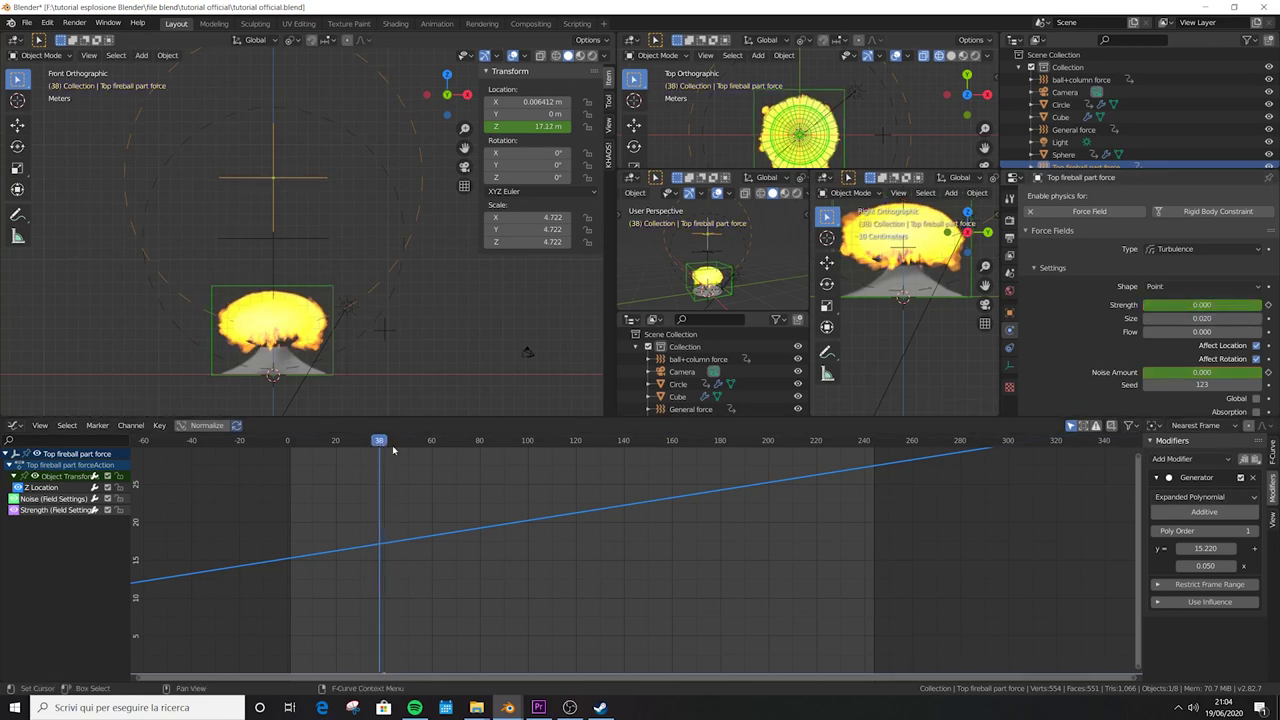
pyautogui.press('Right')
pyautogui.press('Right')
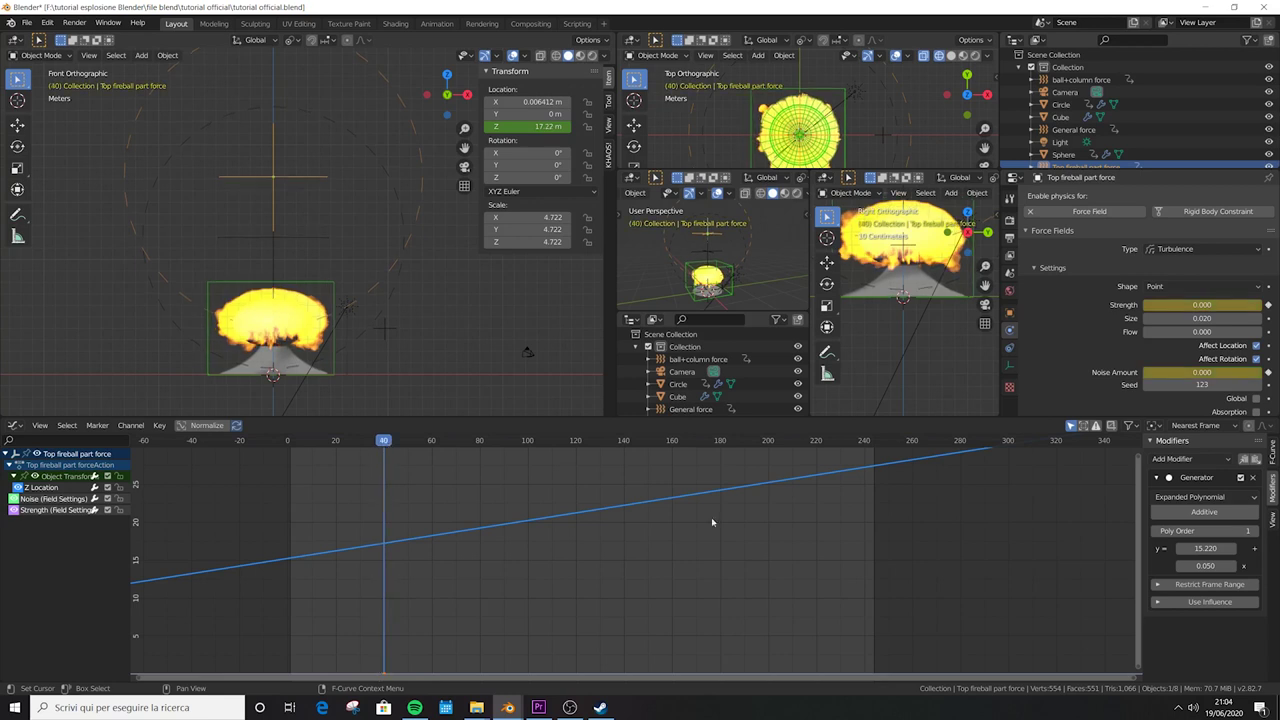
# - Set the Top fireball part force's strength to 17 and keyframe it at frame 101
pyautogui.click(531, 442)
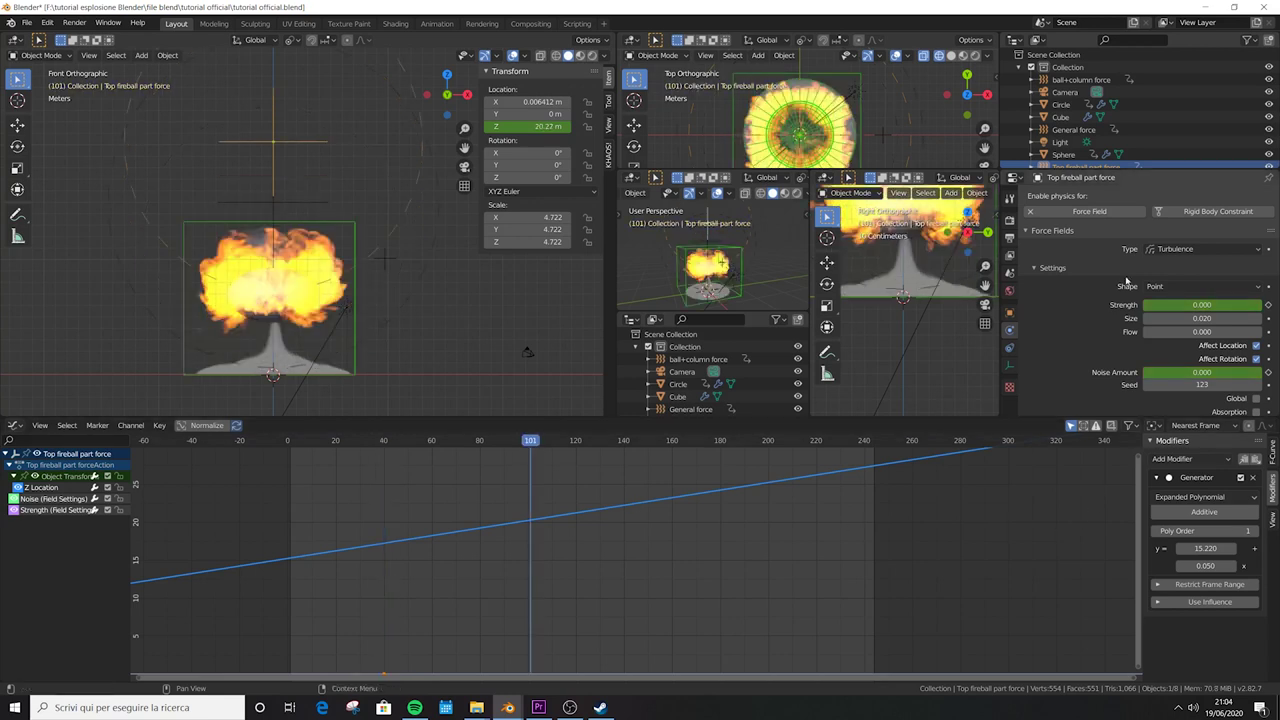
pyautogui.click(1207, 305)
pyautogui.write('17')
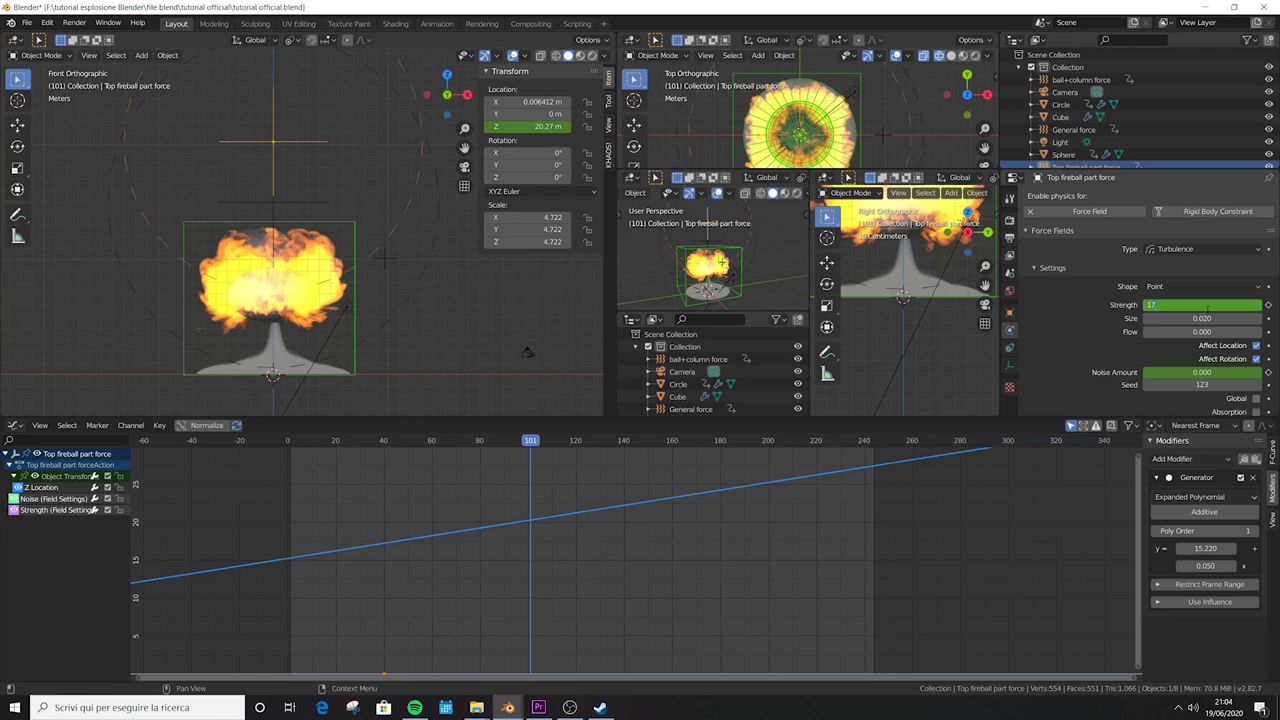
pyautogui.press('Return')
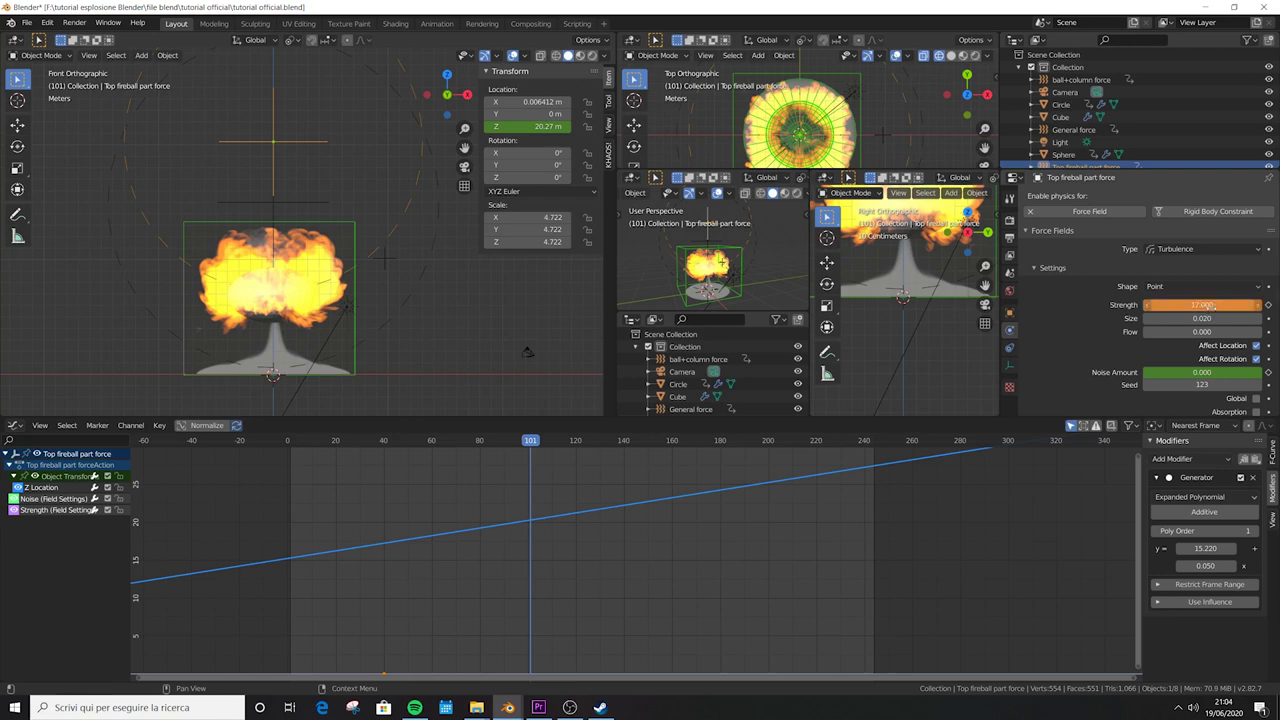
pyautogui.press('i')
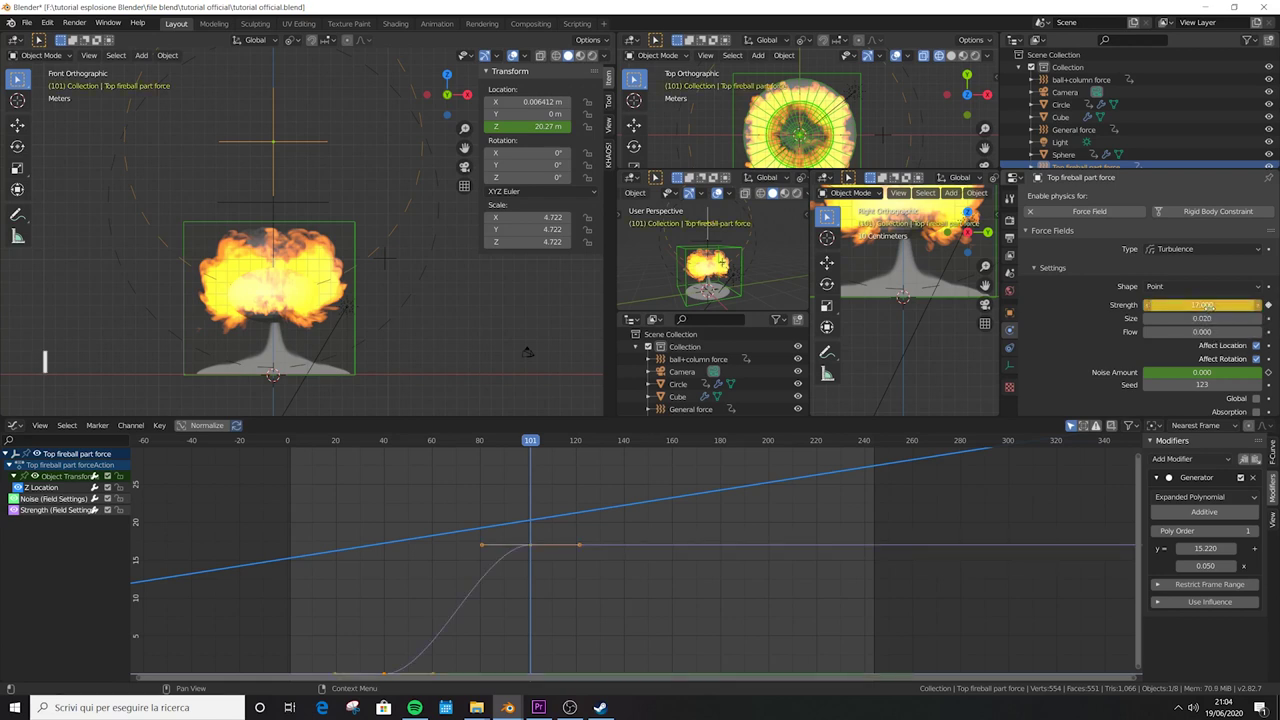
# - Set the Top fireball part force's noise amount to 6, keyframe it at frame 101, and save the file
pyautogui.click(1211, 373)
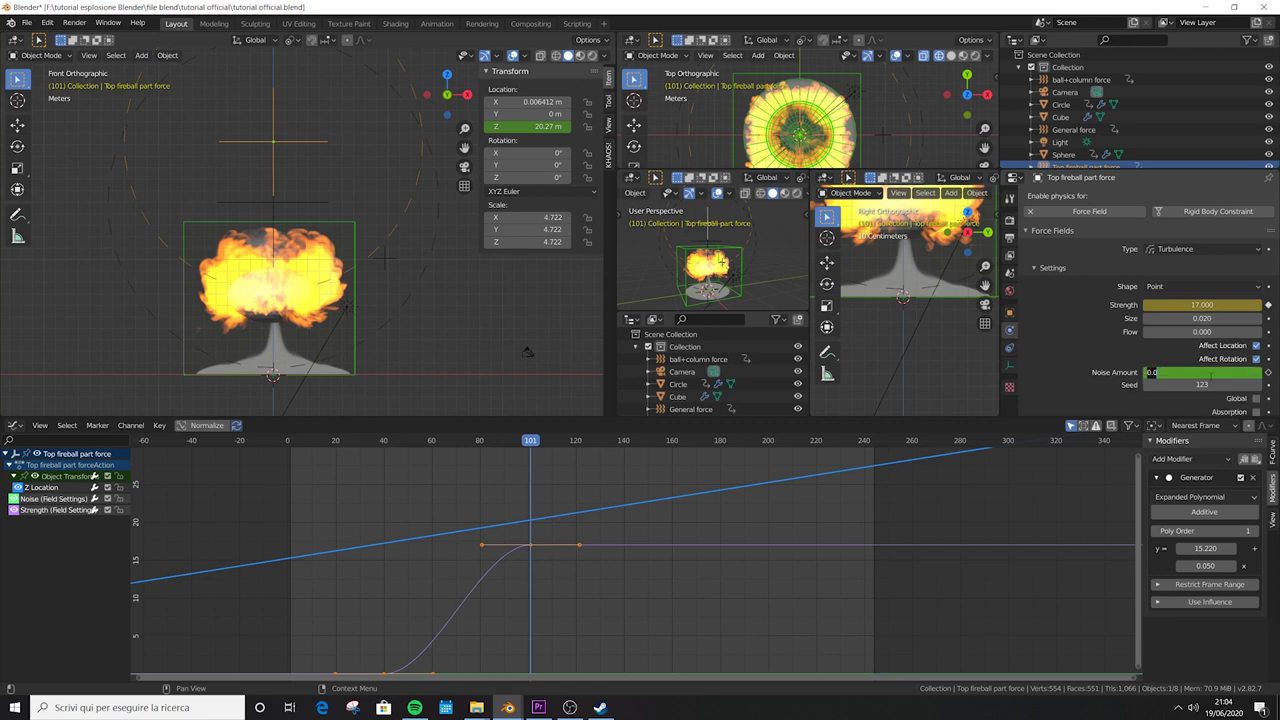
pyautogui.write('6')
pyautogui.press('Return')
pyautogui.press('i')
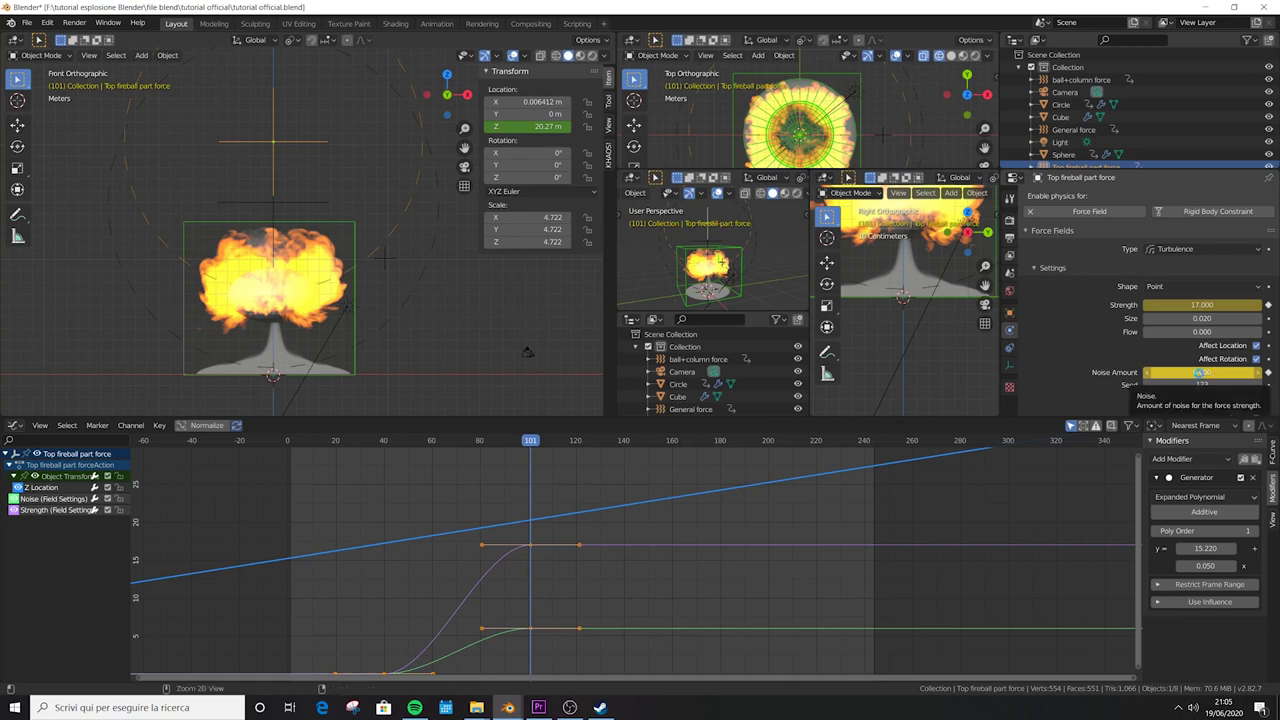
pyautogui.hotkey('ctrl', 's')
# - Scrub the baked explosion from about frame 59 to frame 127 to examine how the fireball and column develop
pyautogui.scroll(-4, 1044, 349)
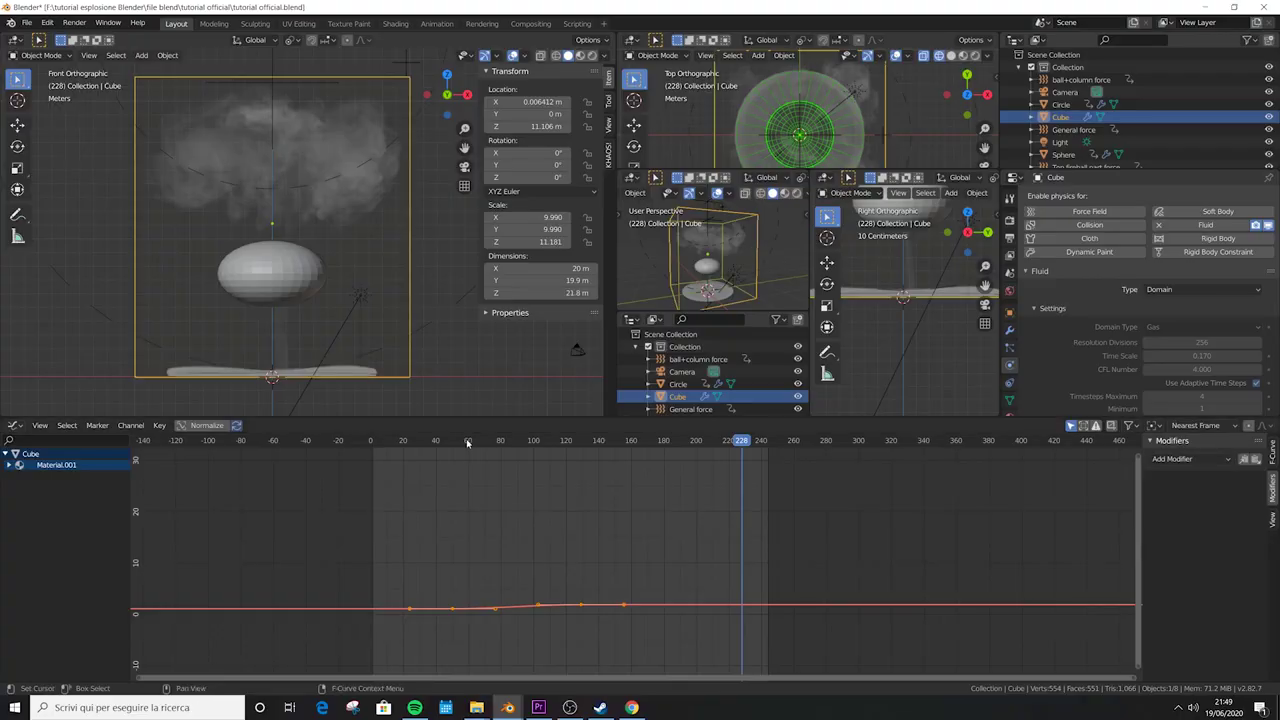
pyautogui.moveTo(743, 441); pyautogui.dragTo(440, 443)
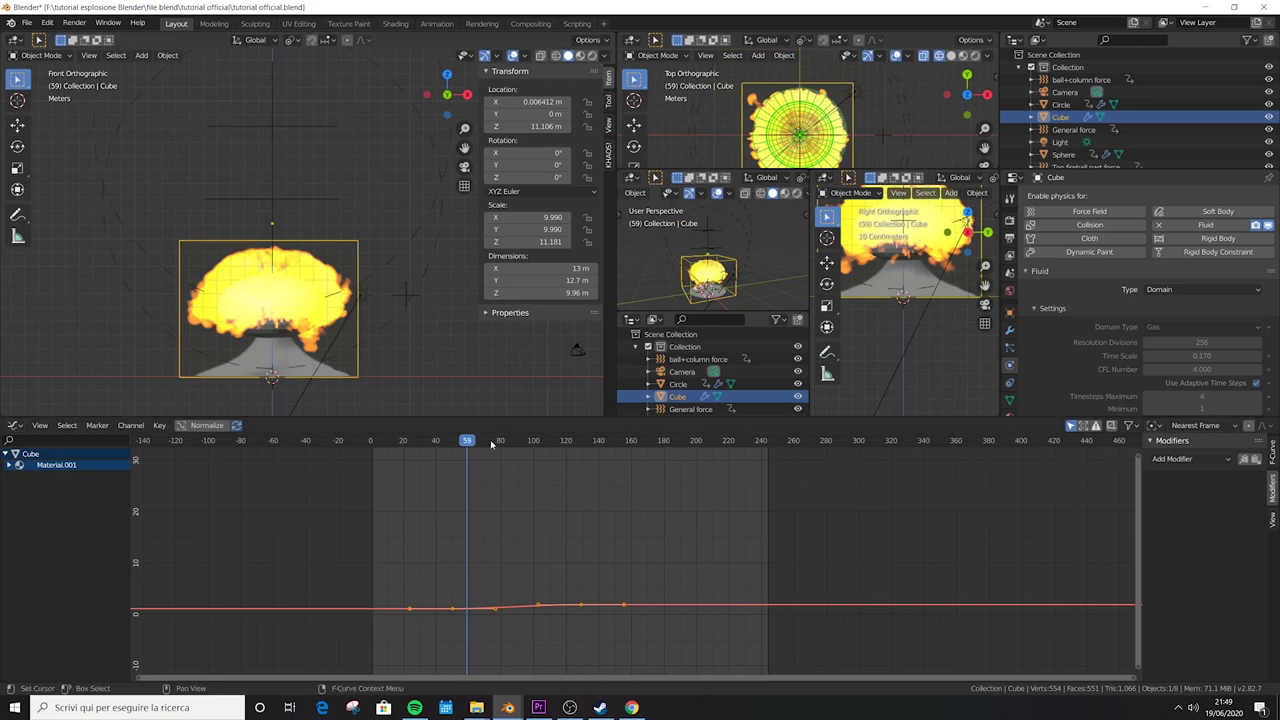
pyautogui.click(500, 447)
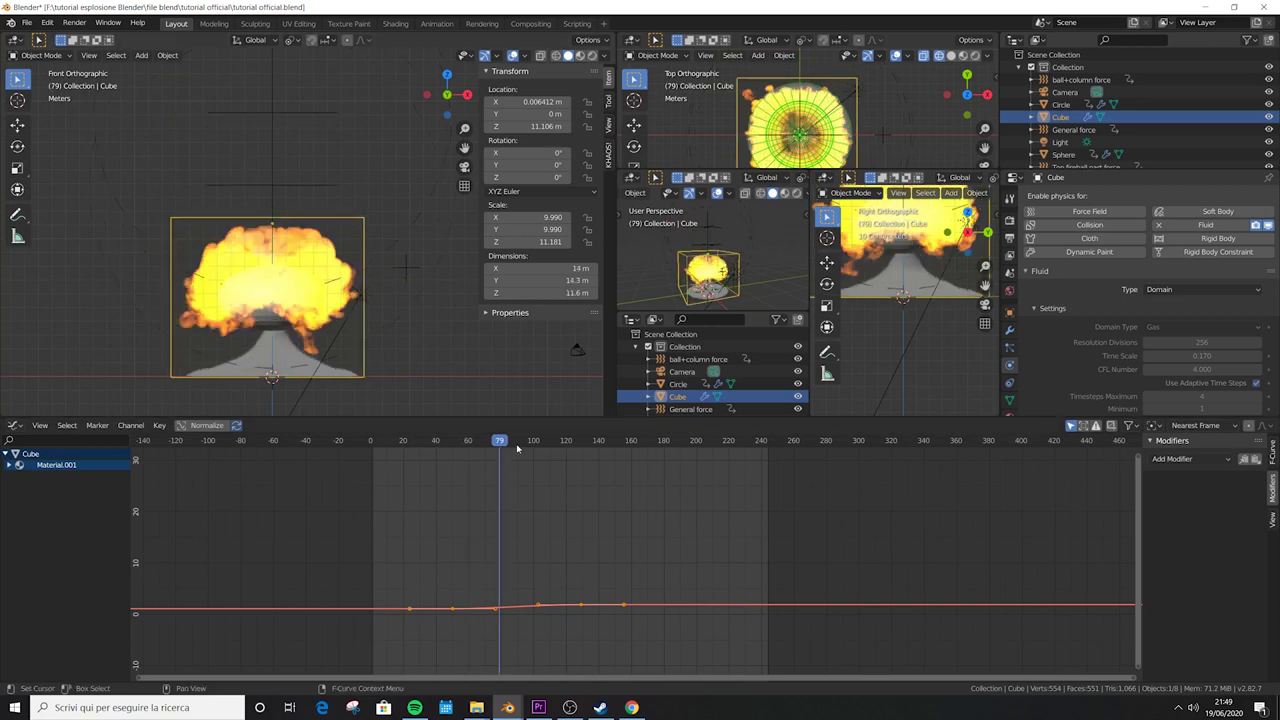
pyautogui.click(516, 447)
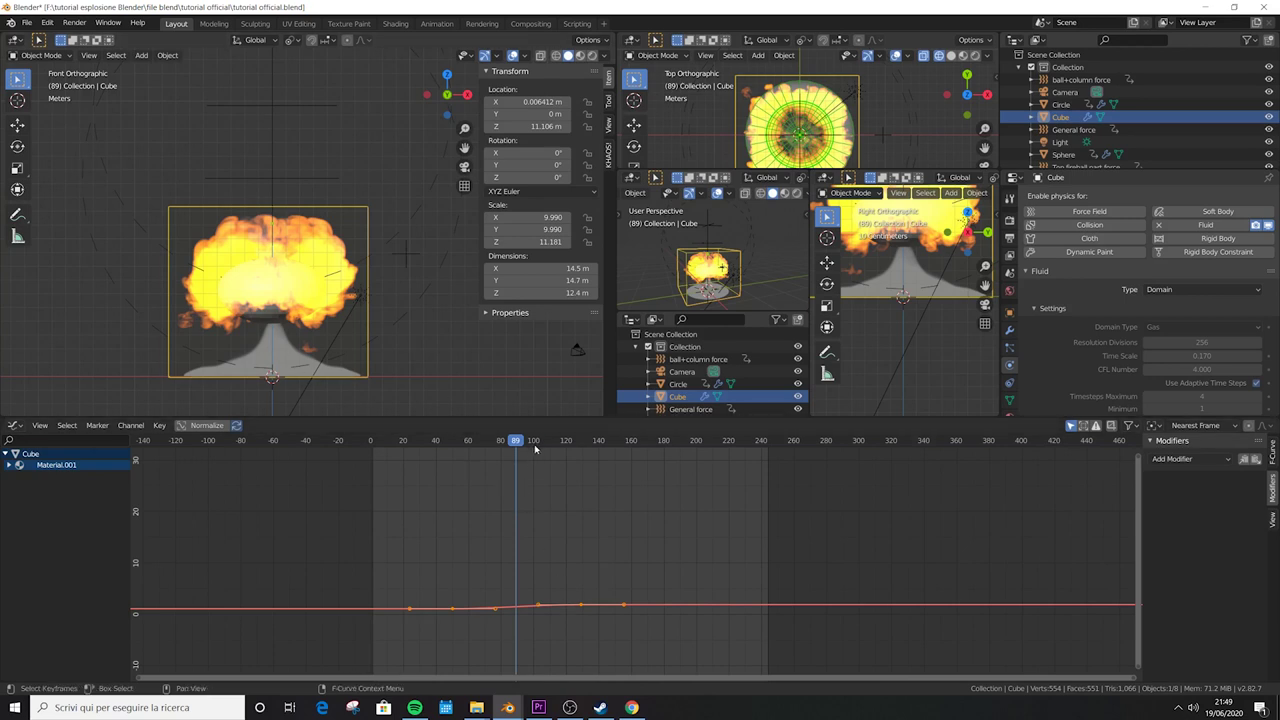
pyautogui.click(534, 447)
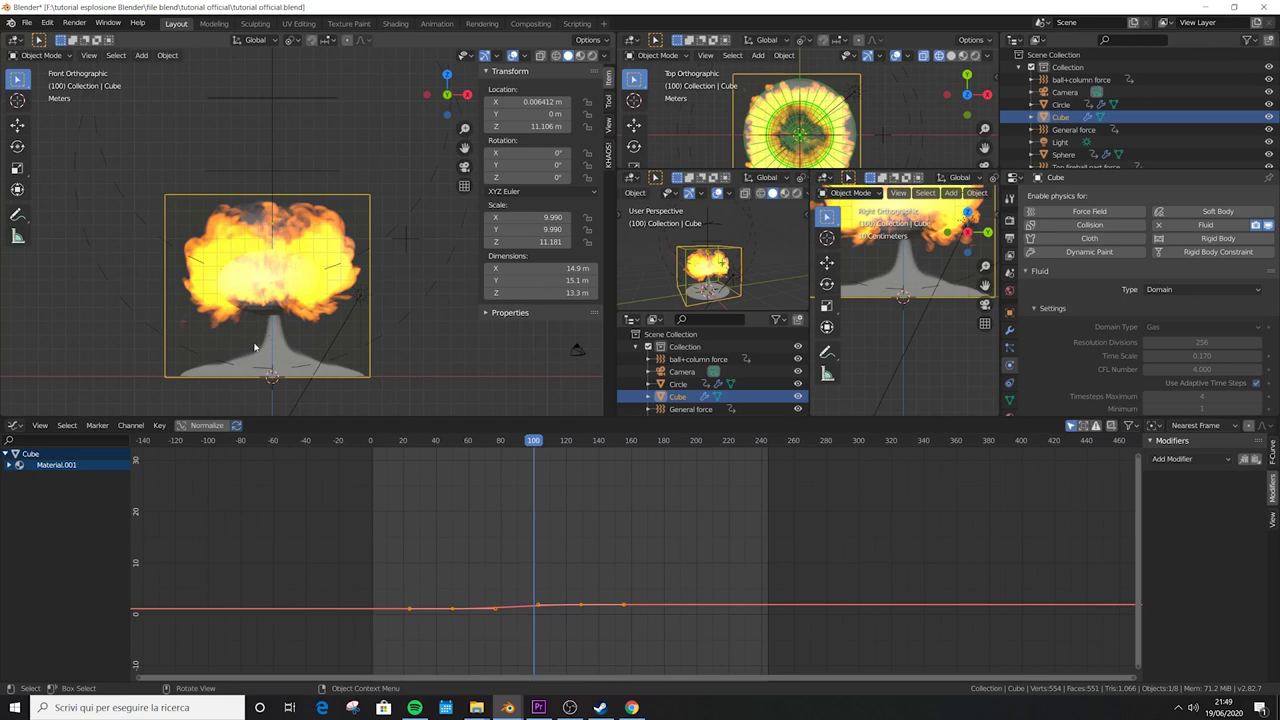
pyautogui.click(577, 446)
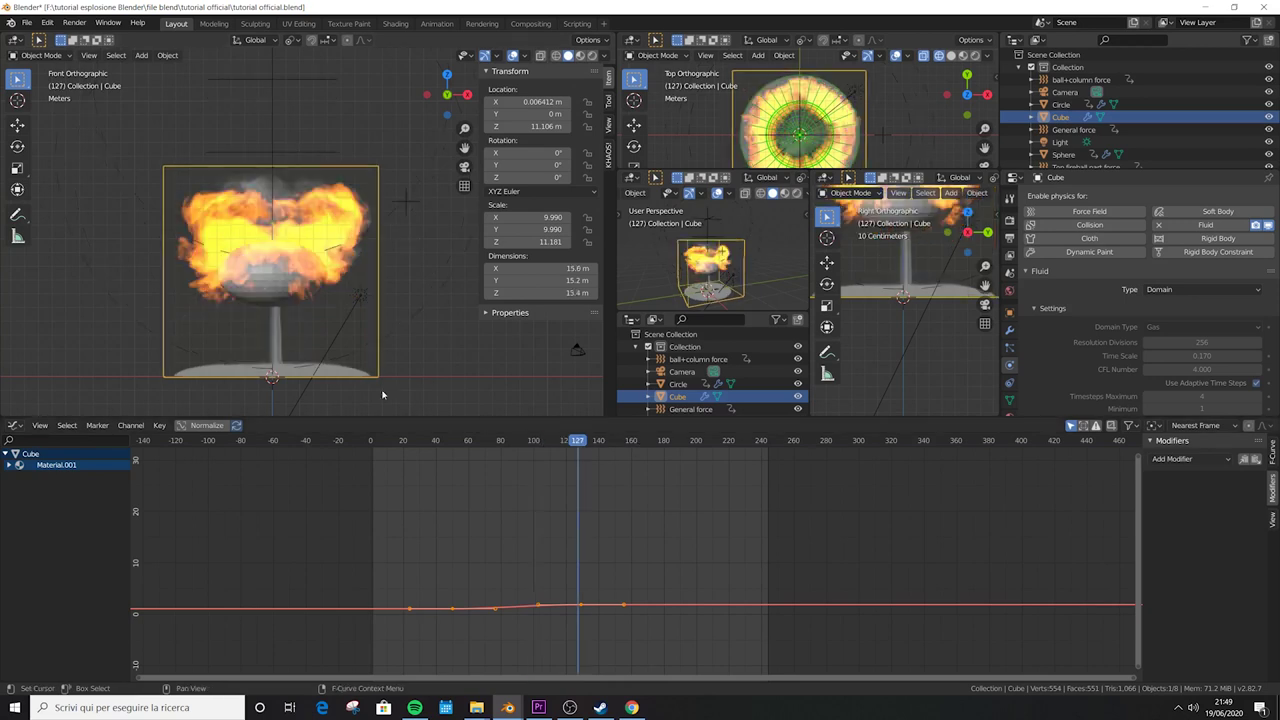
# - With the domain's fluid hidden in the viewport, add a Turbulence force field and set its Z location to 0 m
pyautogui.click(1241, 213)
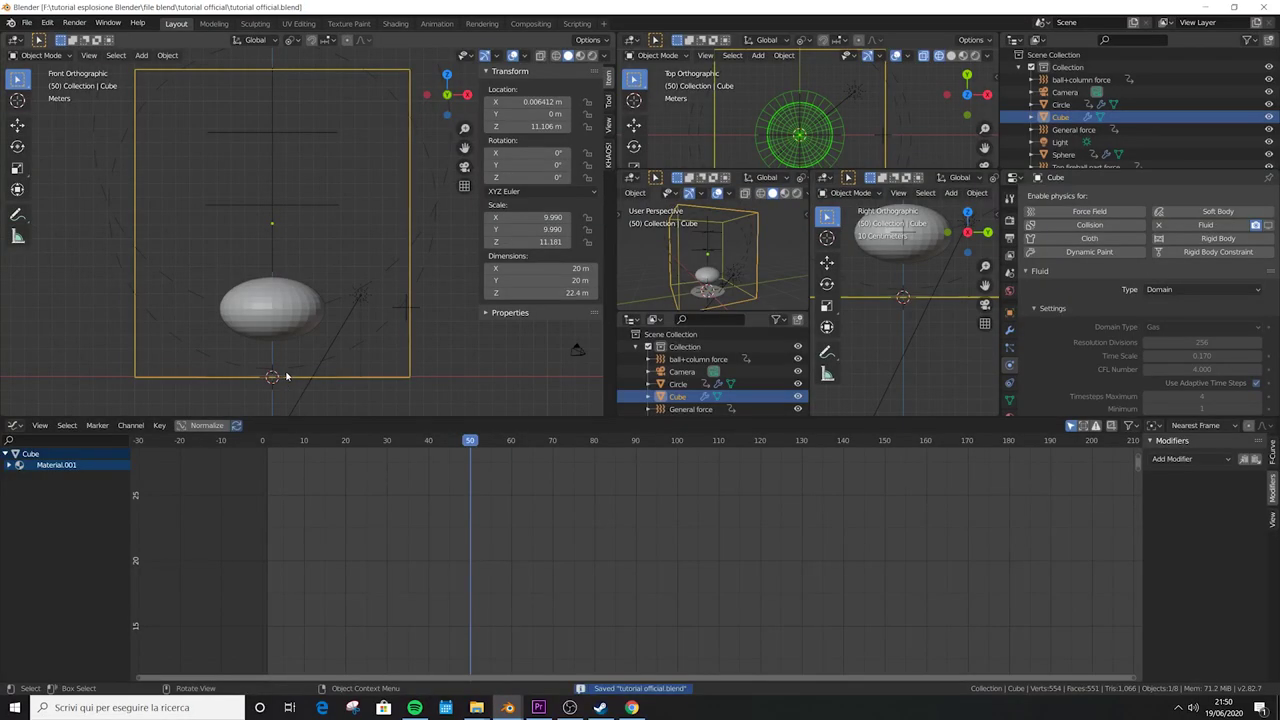
pyautogui.hotkey('shift', 'a')
pyautogui.moveTo(255, 372)
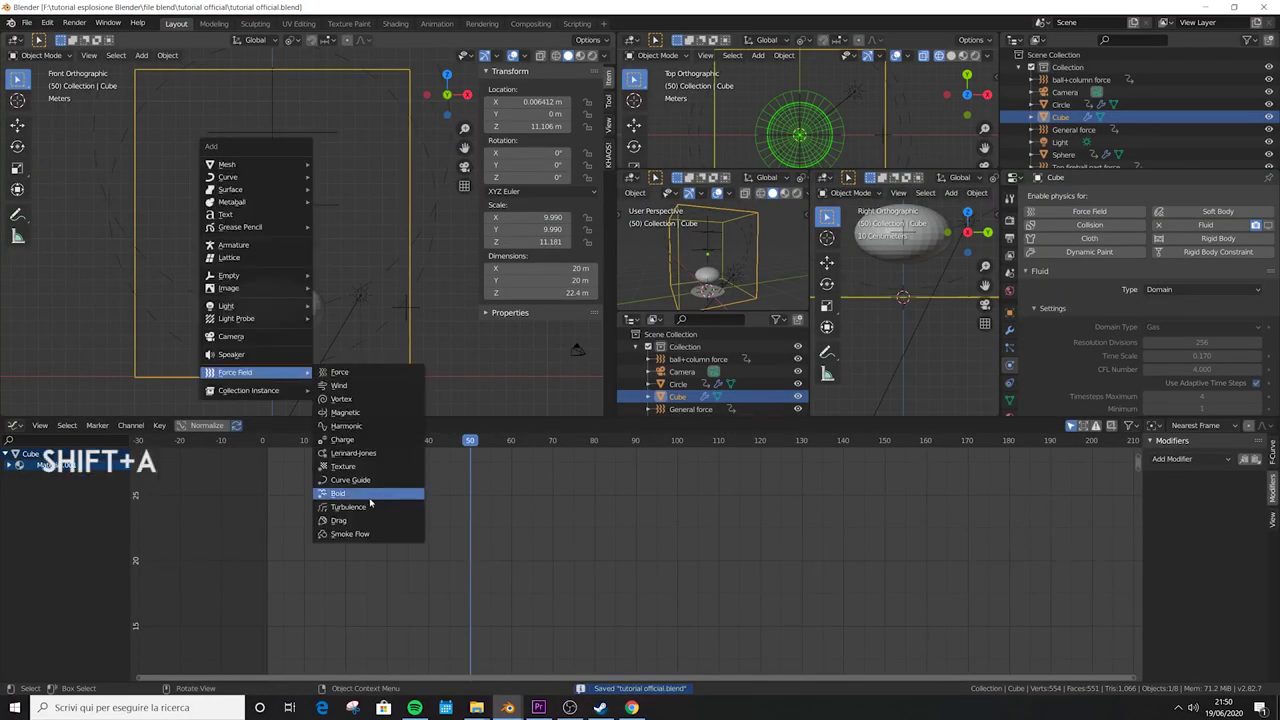
pyautogui.click(370, 506)
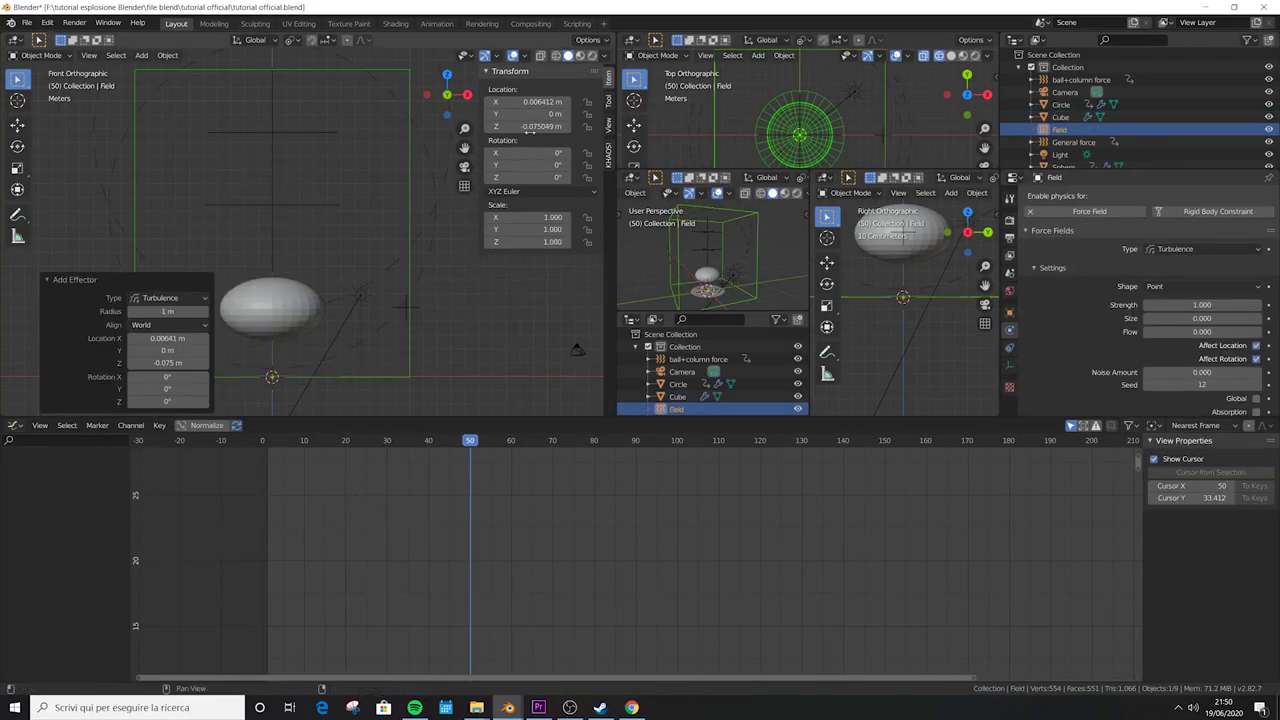
pyautogui.click(528, 127)
pyautogui.write('0')
pyautogui.press('Return')
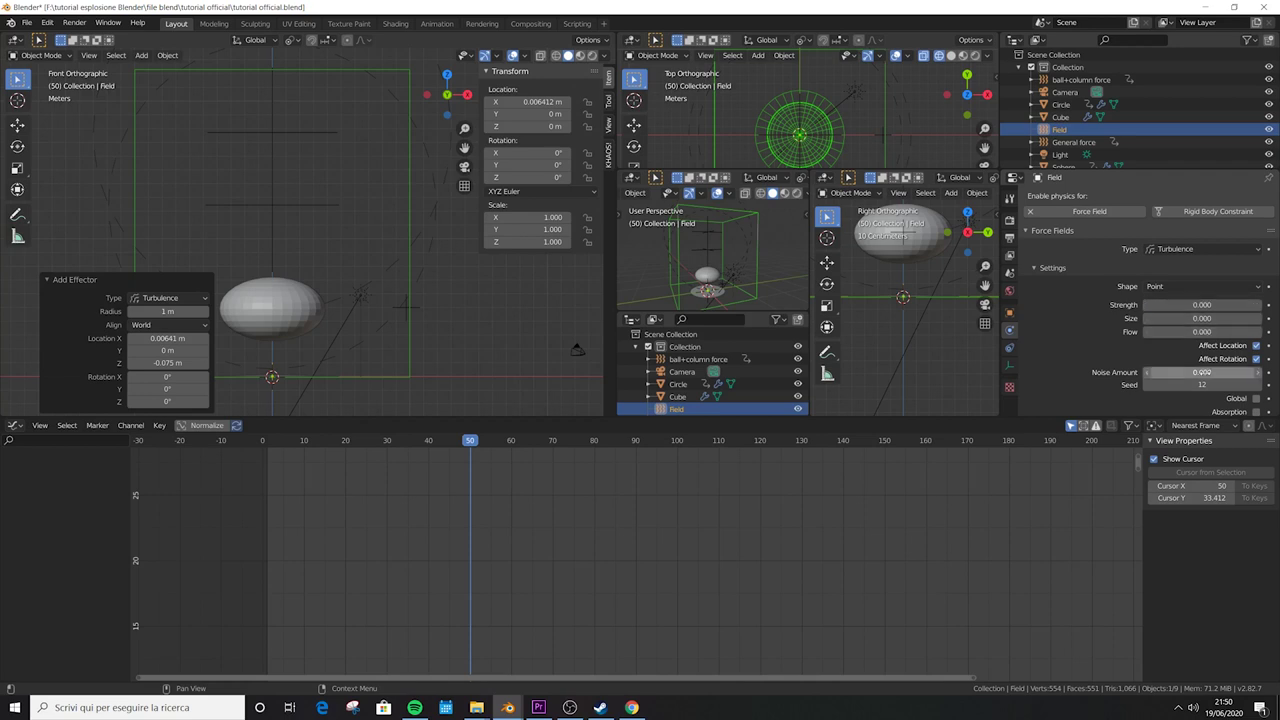
# - Keyframe the new turbulence field's strength and noise amount at 0 on frame 50, and set its seed to 42
pyautogui.press('i')
pyautogui.press('i')
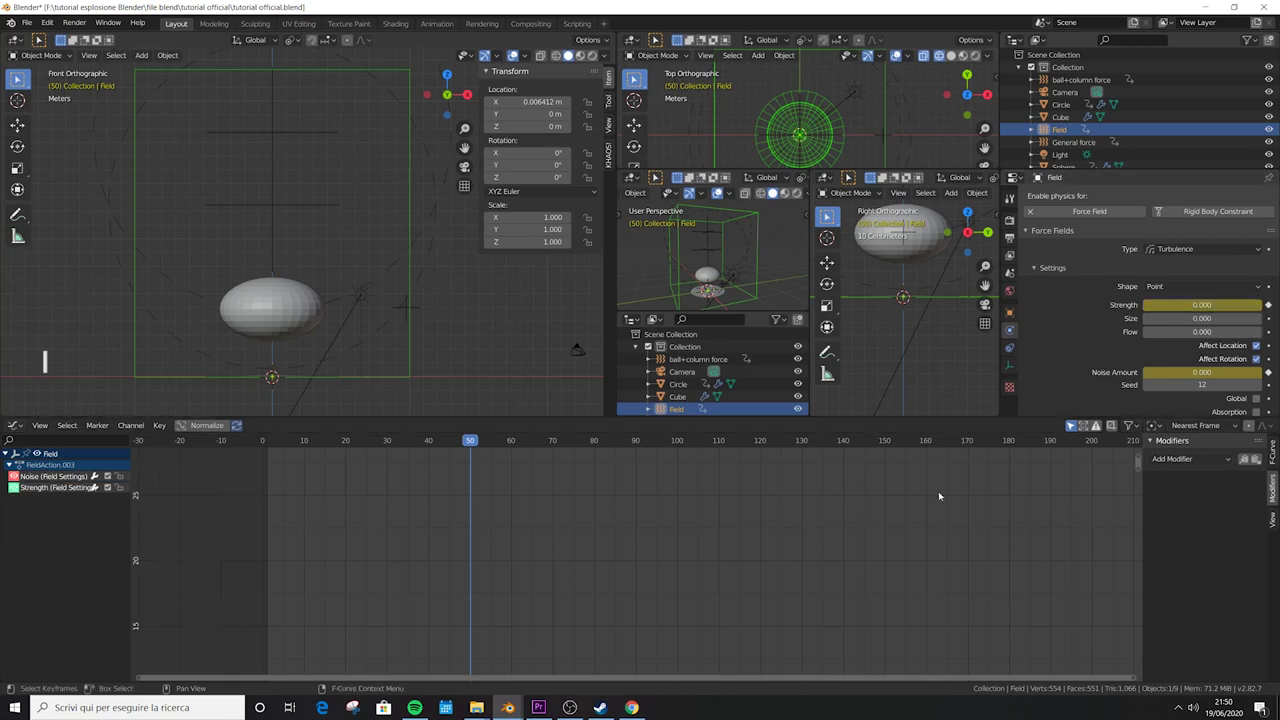
pyautogui.doubleClick(1200, 384)
pyautogui.write('4')
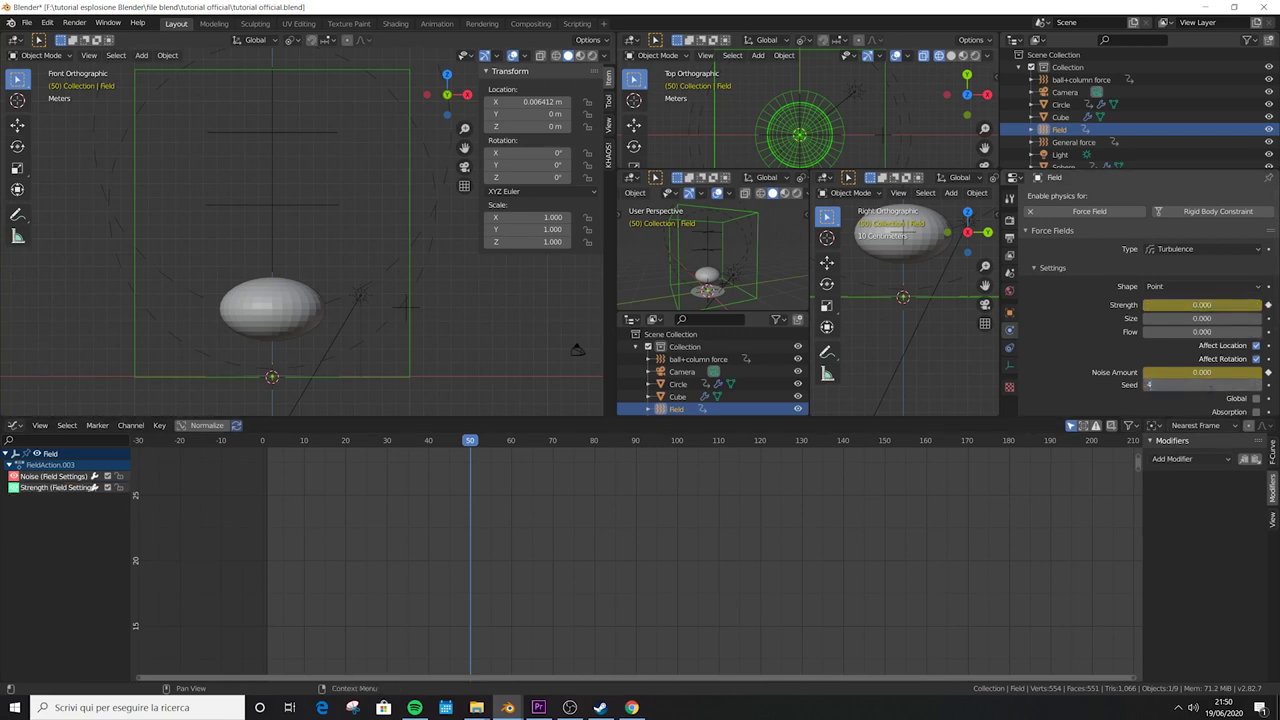
pyautogui.press('Return')
# - Enable the maximum falloff distance on the turbulence field and set it to 2.05 m
pyautogui.scroll(-3, 1070, 347)
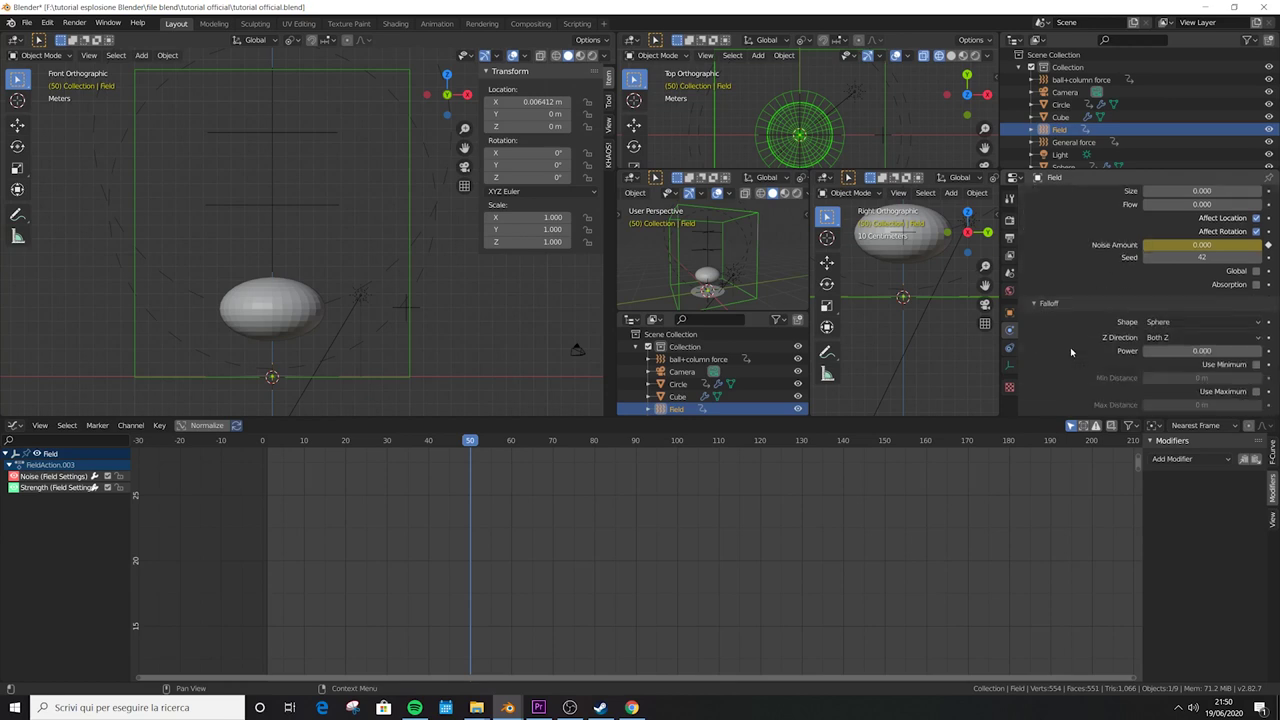
pyautogui.click(1256, 391)
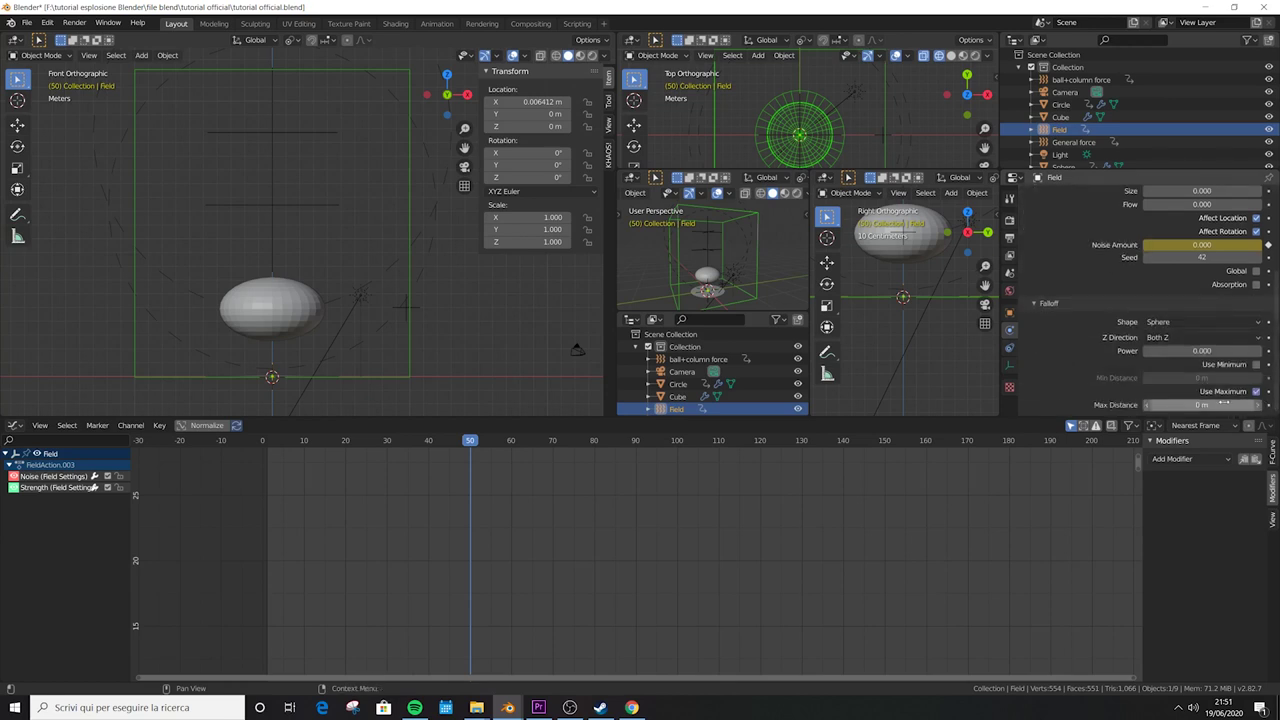
pyautogui.click(1205, 405)
pyautogui.write('2')
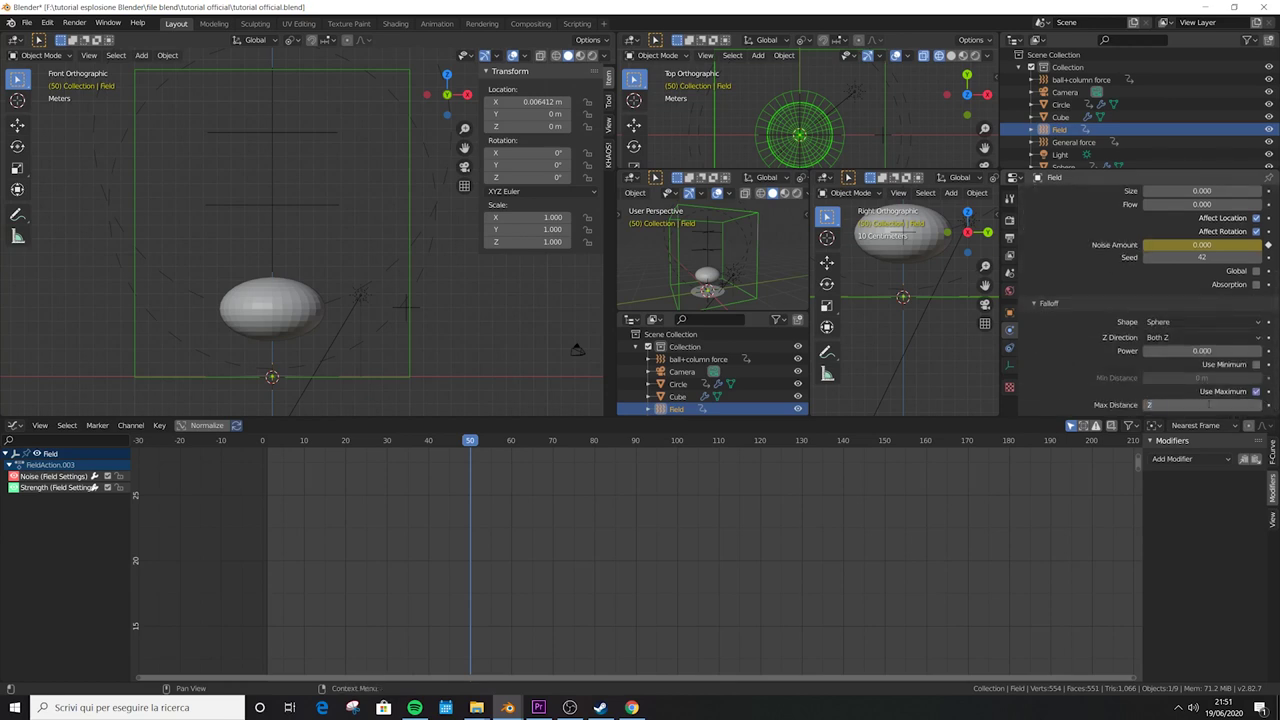
pyautogui.write('.05')
pyautogui.press('Return')
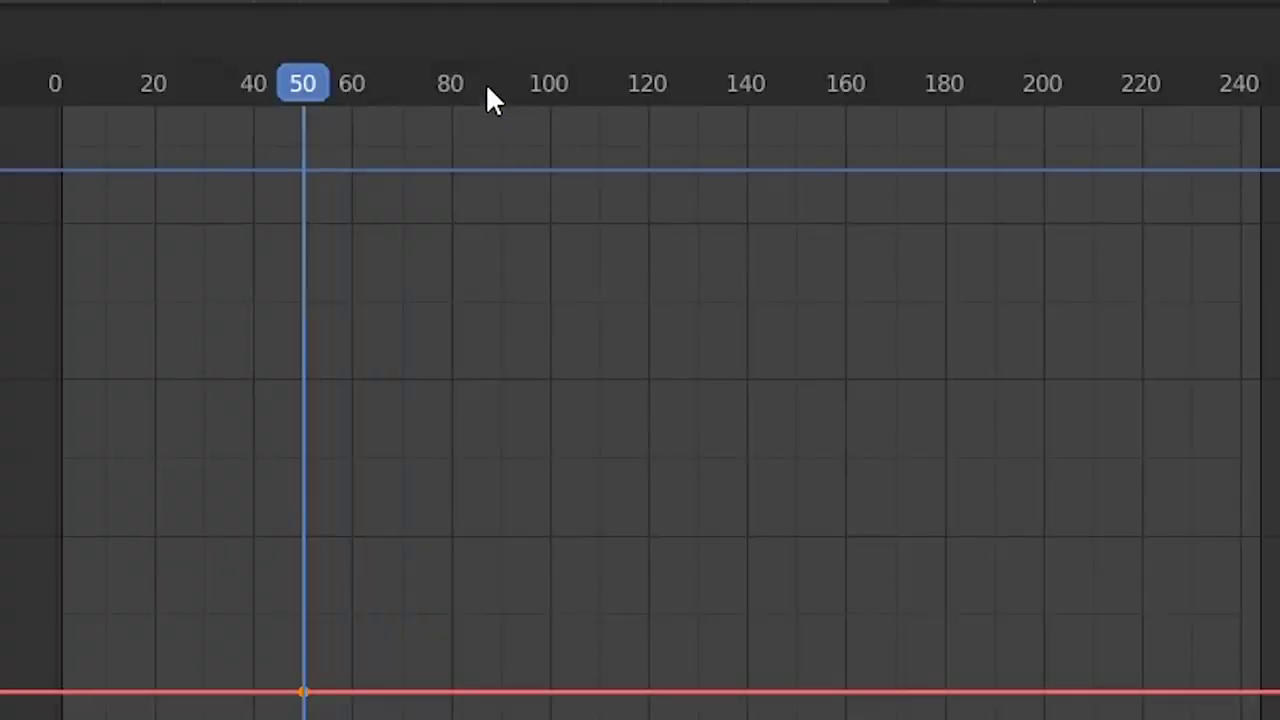
# - At frame 85, set the turbulence field's strength to 15 and keyframe it
pyautogui.click(636, 440)
pyautogui.press('Left')
pyautogui.press('Left')
pyautogui.press('Left')
pyautogui.press('Left')
pyautogui.press('Left')
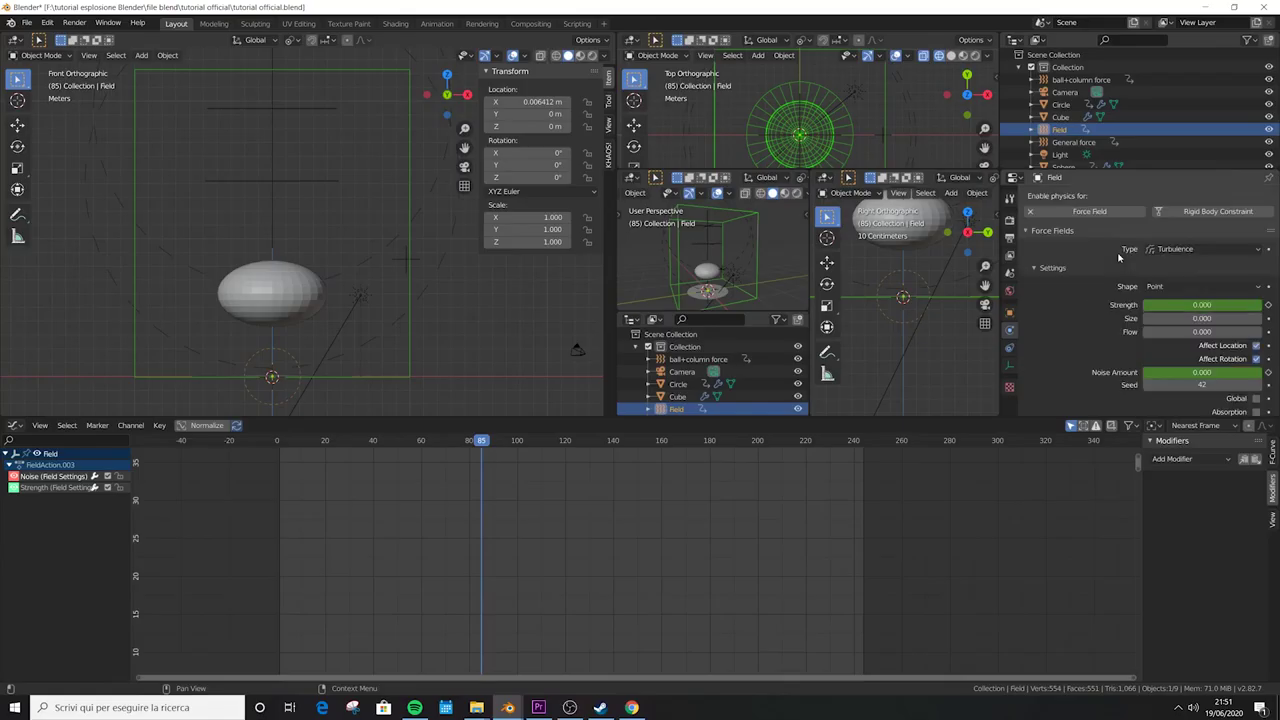
pyautogui.scroll(-1, 1200, 285)
pyautogui.click(1210, 285)
pyautogui.write('0.0')
pyautogui.write('15')
pyautogui.press('Return')
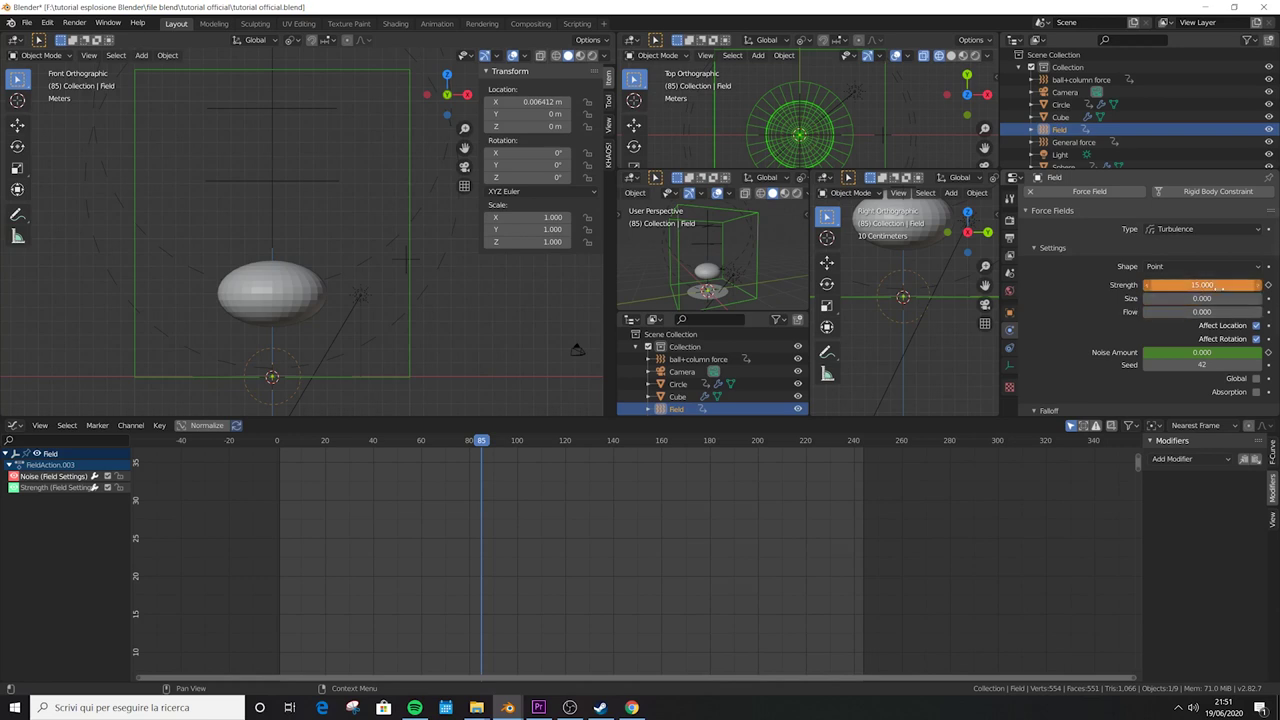
pyautogui.press('i')
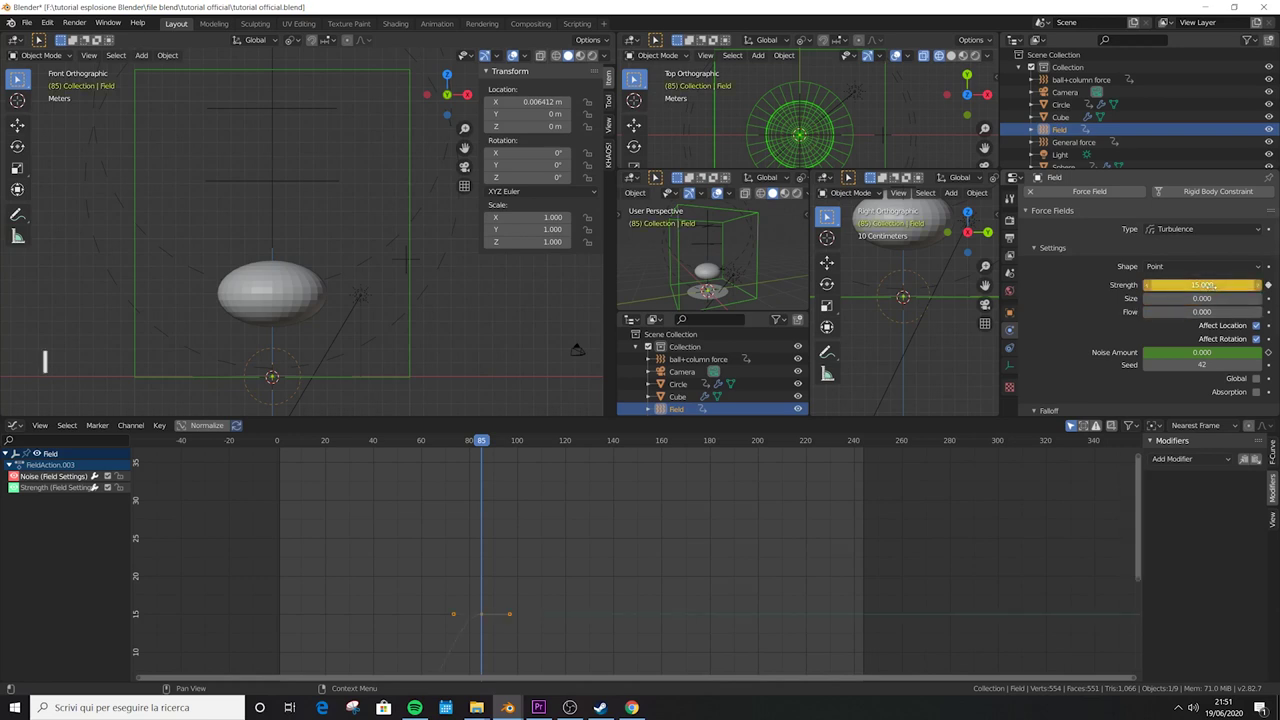
# - Set the turbulence field's noise amount to 7 and keyframe it at frame 85
pyautogui.click(1203, 353)
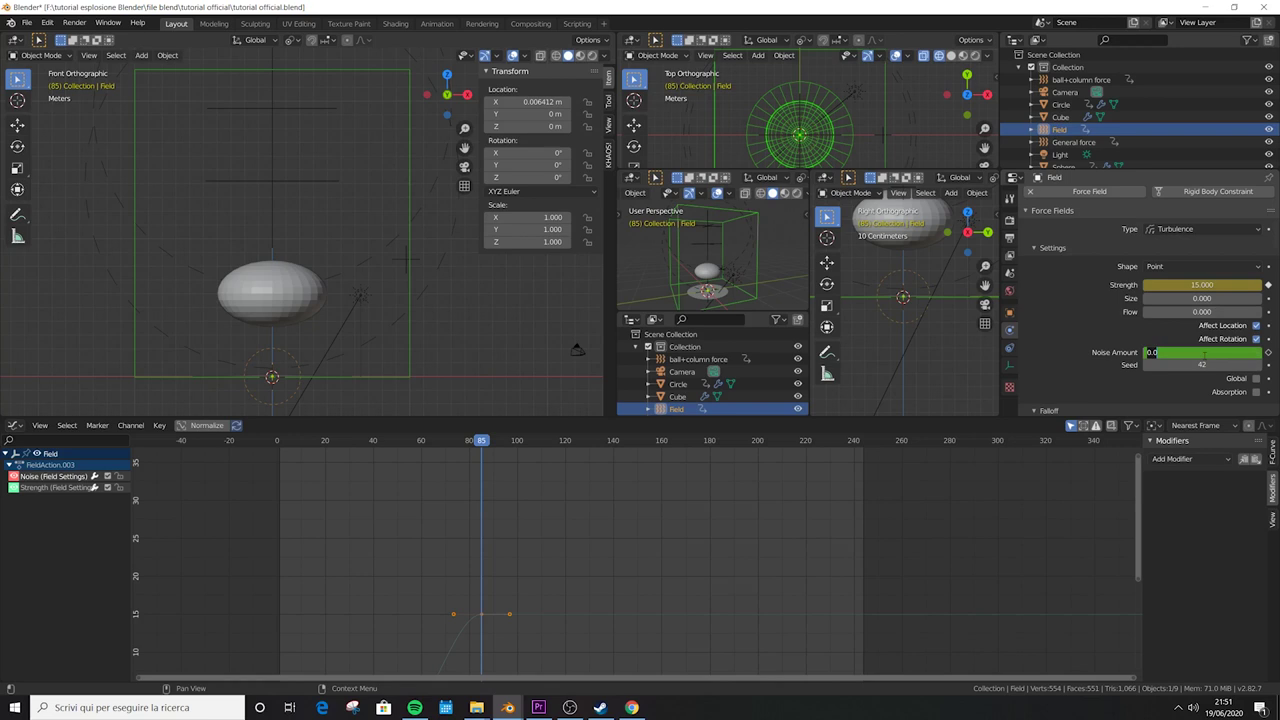
pyautogui.write('7')
pyautogui.press('Return')
pyautogui.press('i')
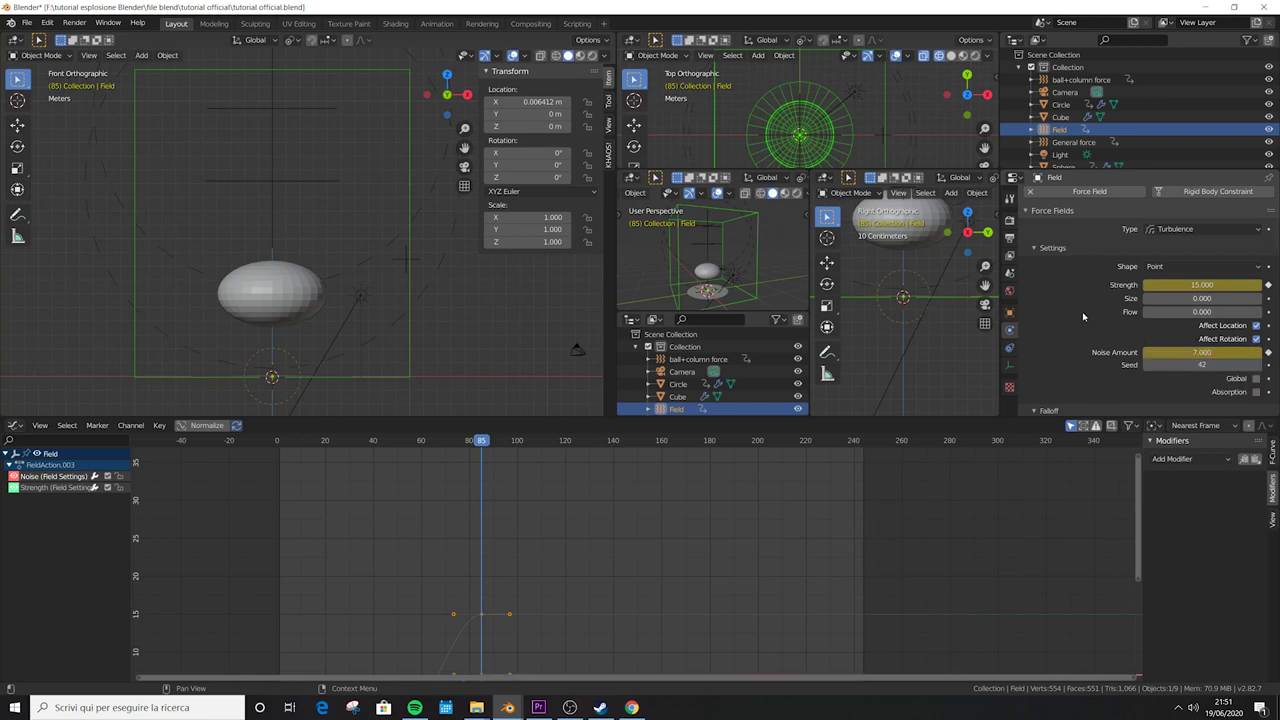
pyautogui.scroll(-5, 1083, 317)
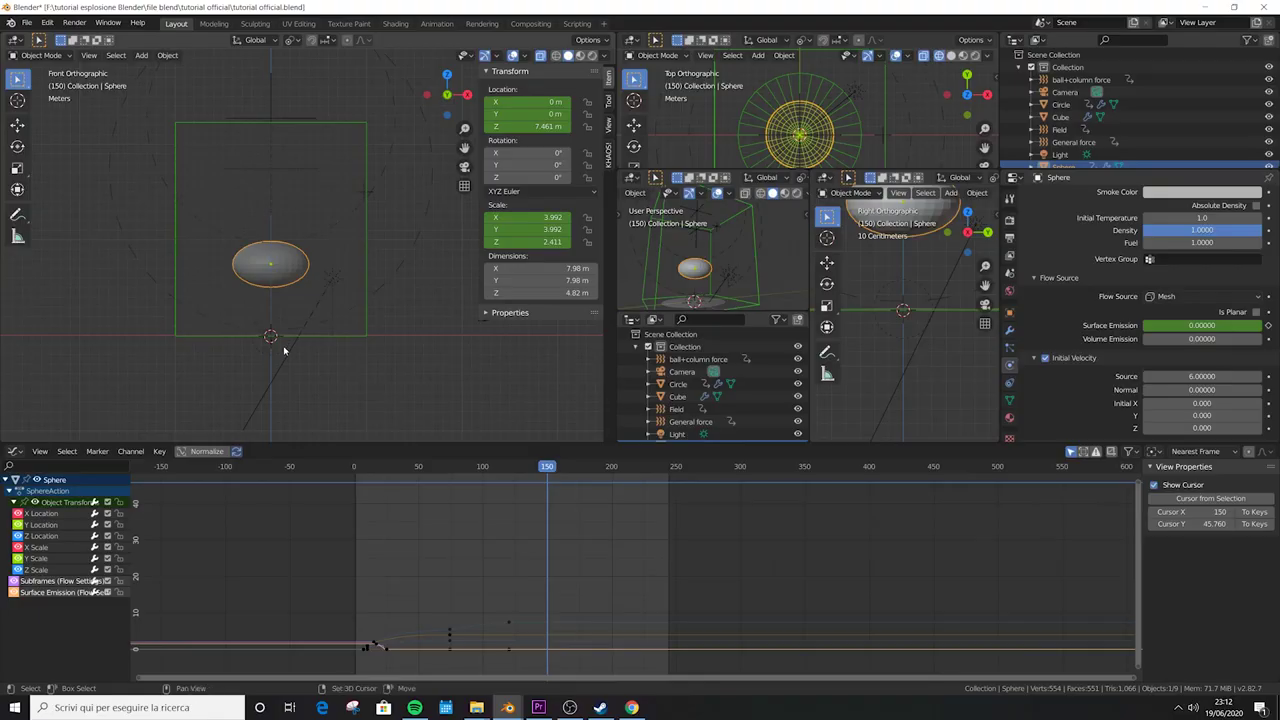
# - Add another Turbulence force field and raise it along Z to about 0.04 m, within the thickness of the base circle
pyautogui.hotkey('shift', 'a')
pyautogui.click(390, 471)
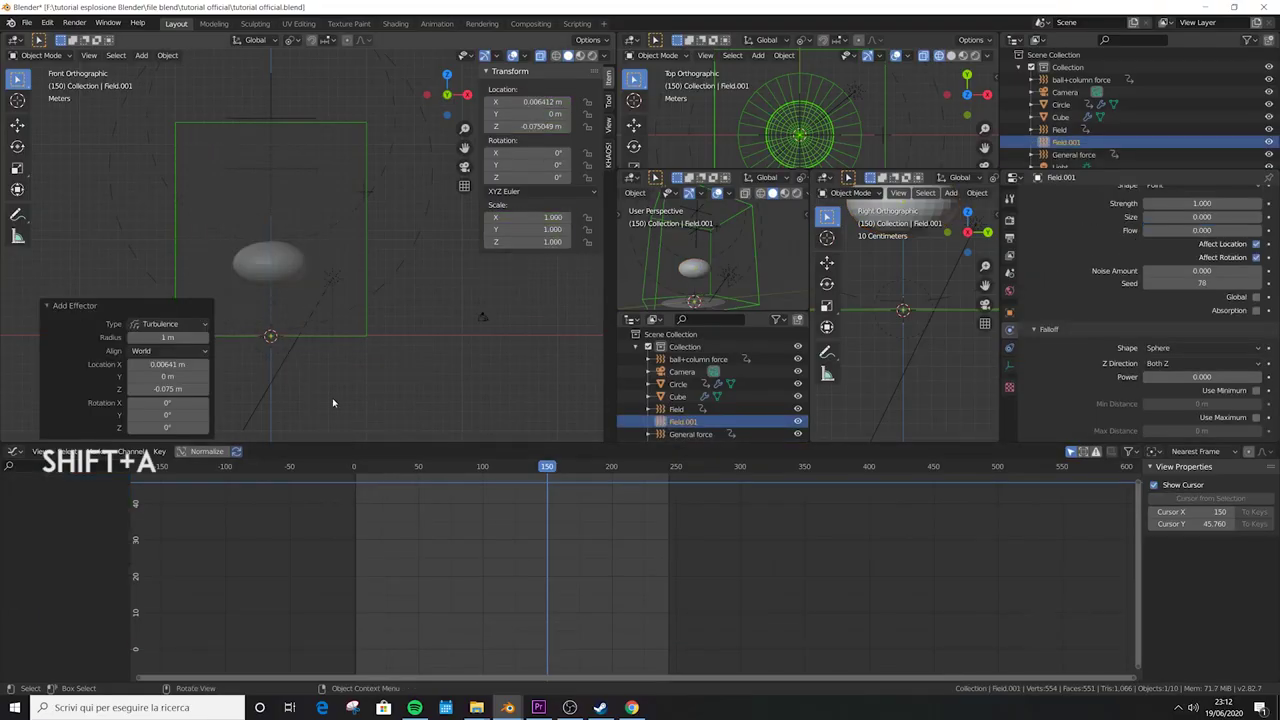
pyautogui.click(47, 306)
pyautogui.scroll(8, 268, 336)
pyautogui.scroll(3, 280, 232)
pyautogui.press('g')
pyautogui.press('z')
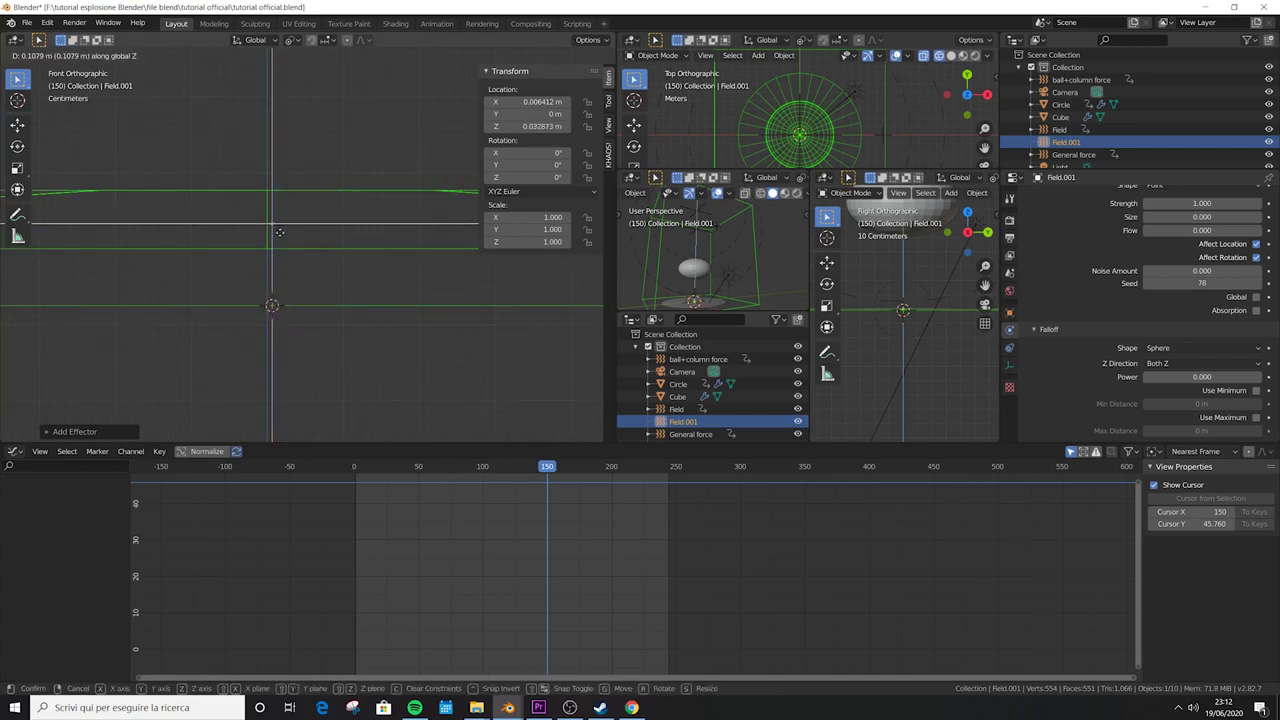
pyautogui.click(280, 232)
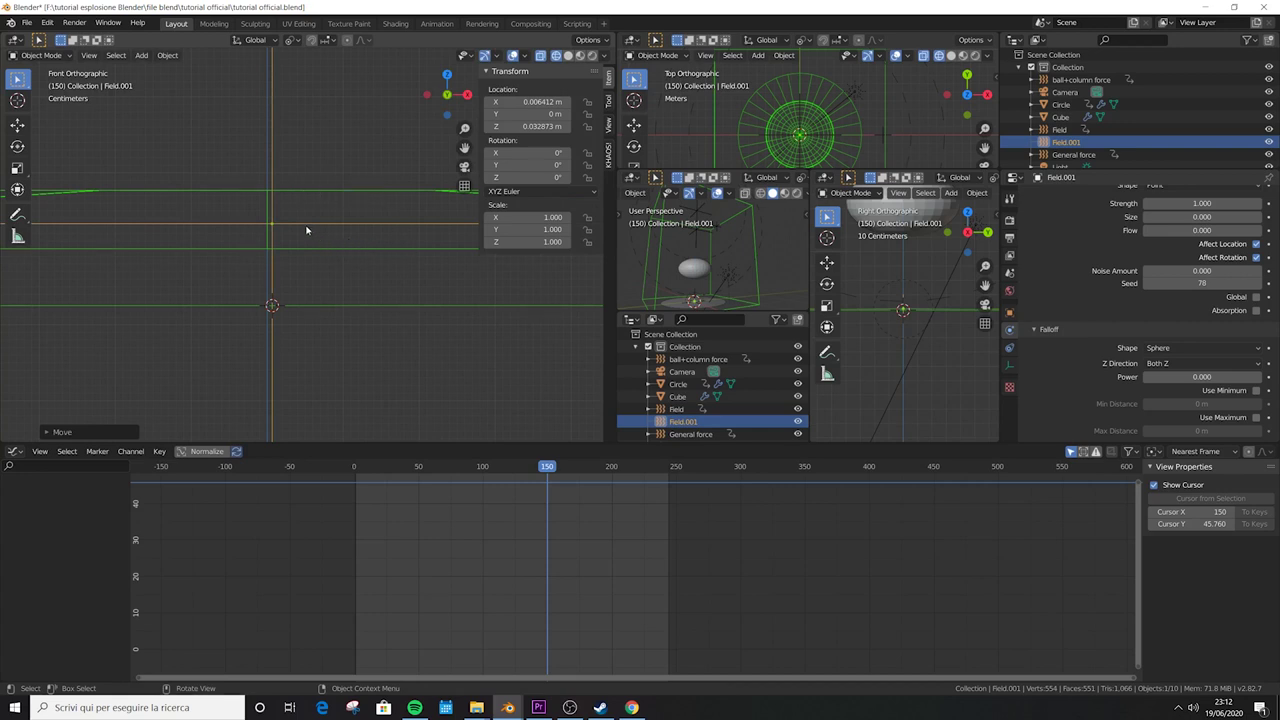
pyautogui.press('g')
pyautogui.press('z')
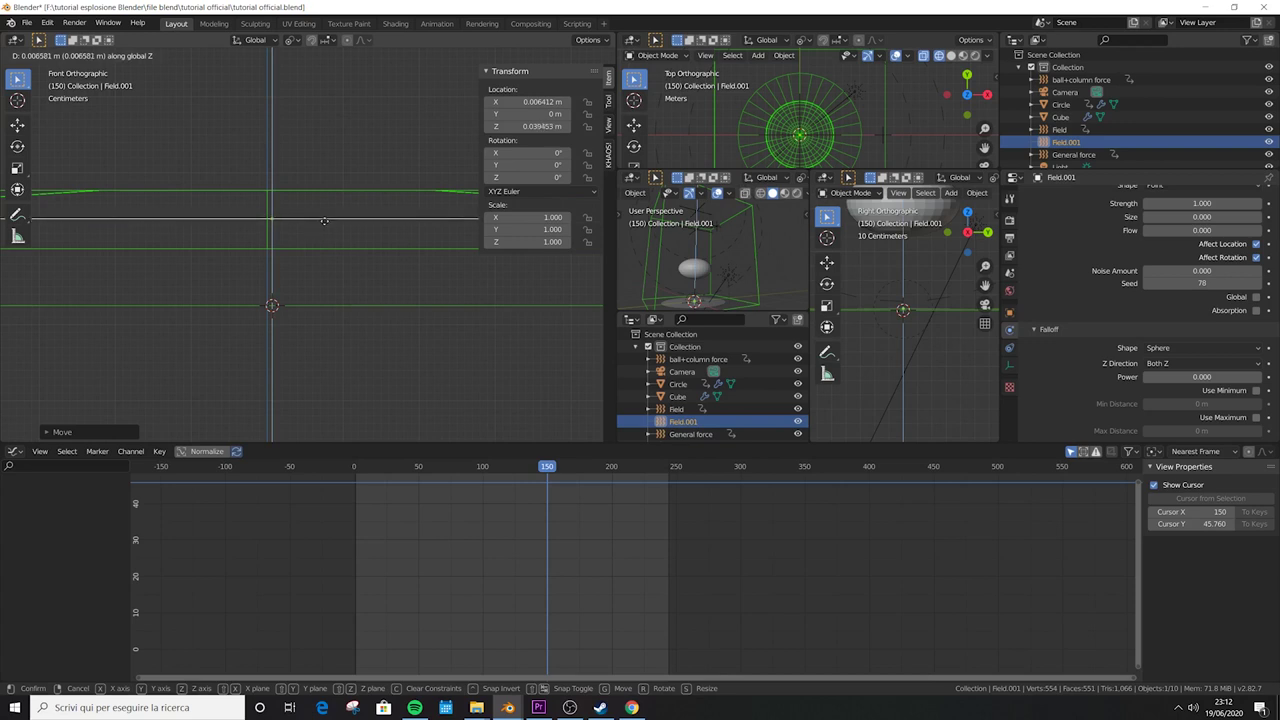
pyautogui.click(316, 222)
# - Check the new field's height against the base circle and set its Z location to 0.035 m
pyautogui.click(329, 189)
pyautogui.scroll(-2, 283, 228)
pyautogui.scroll(2, 295, 218)
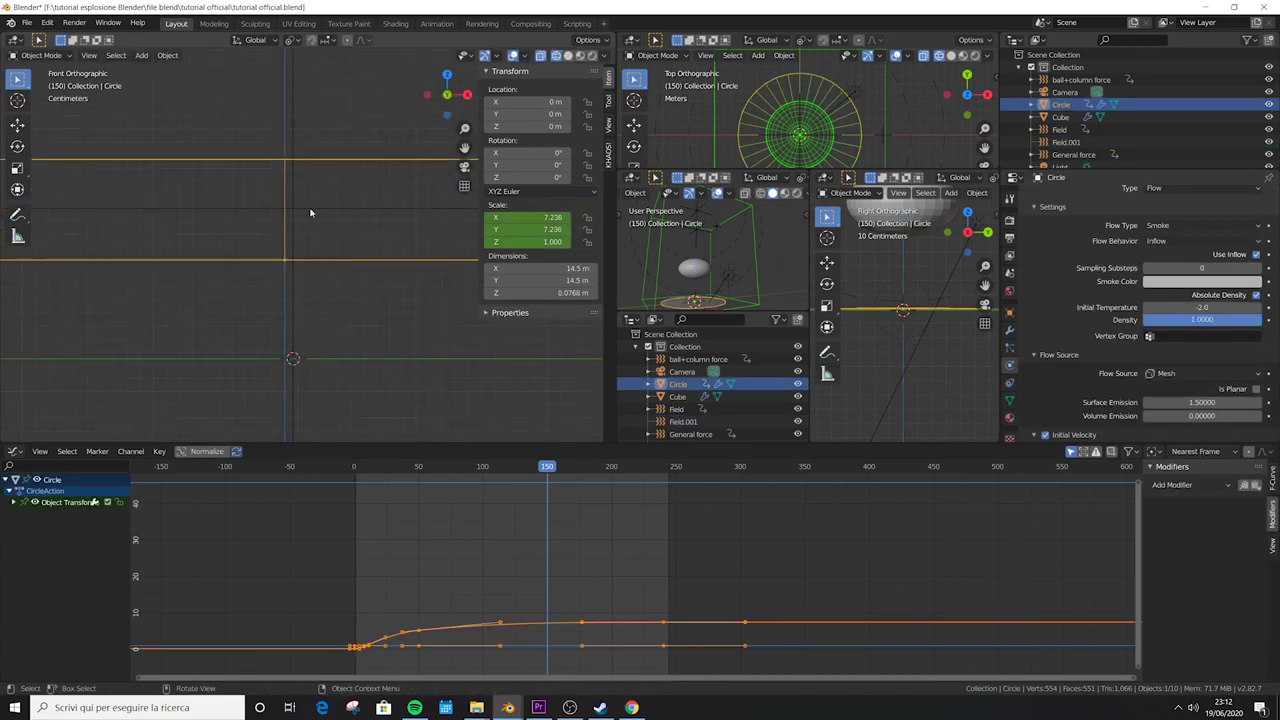
pyautogui.click(314, 211)
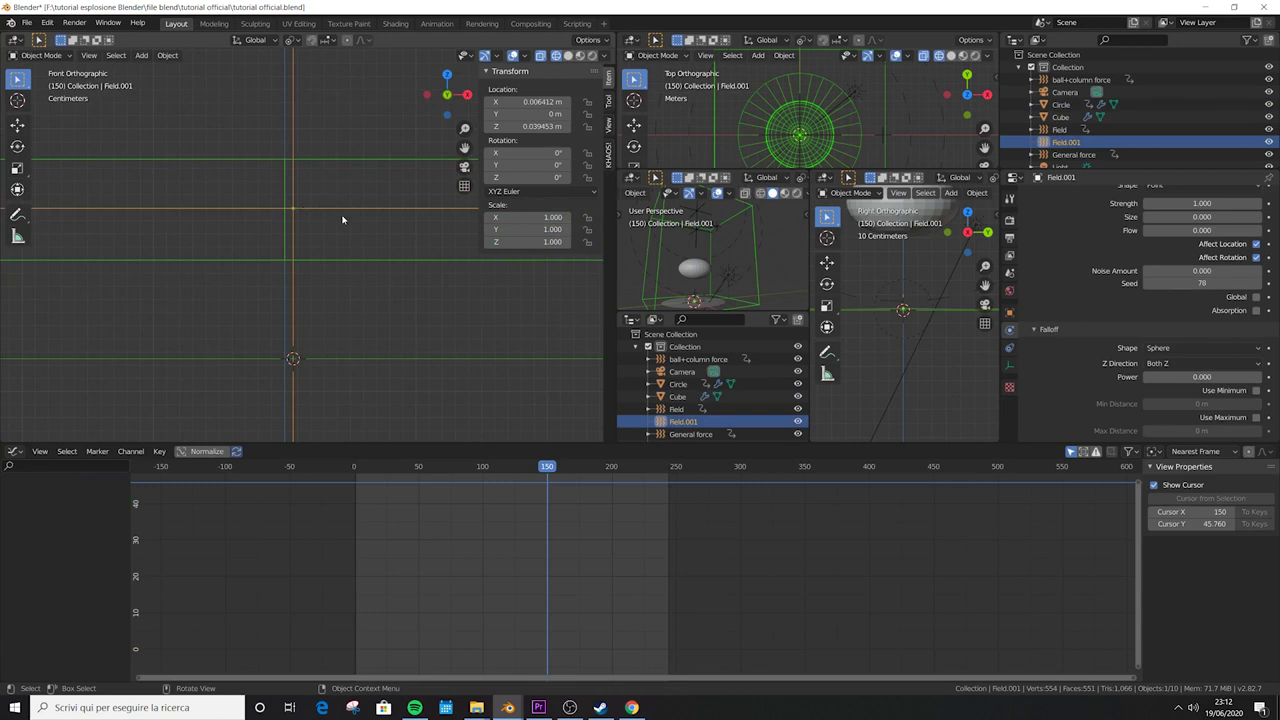
pyautogui.press('g')
pyautogui.press('z')
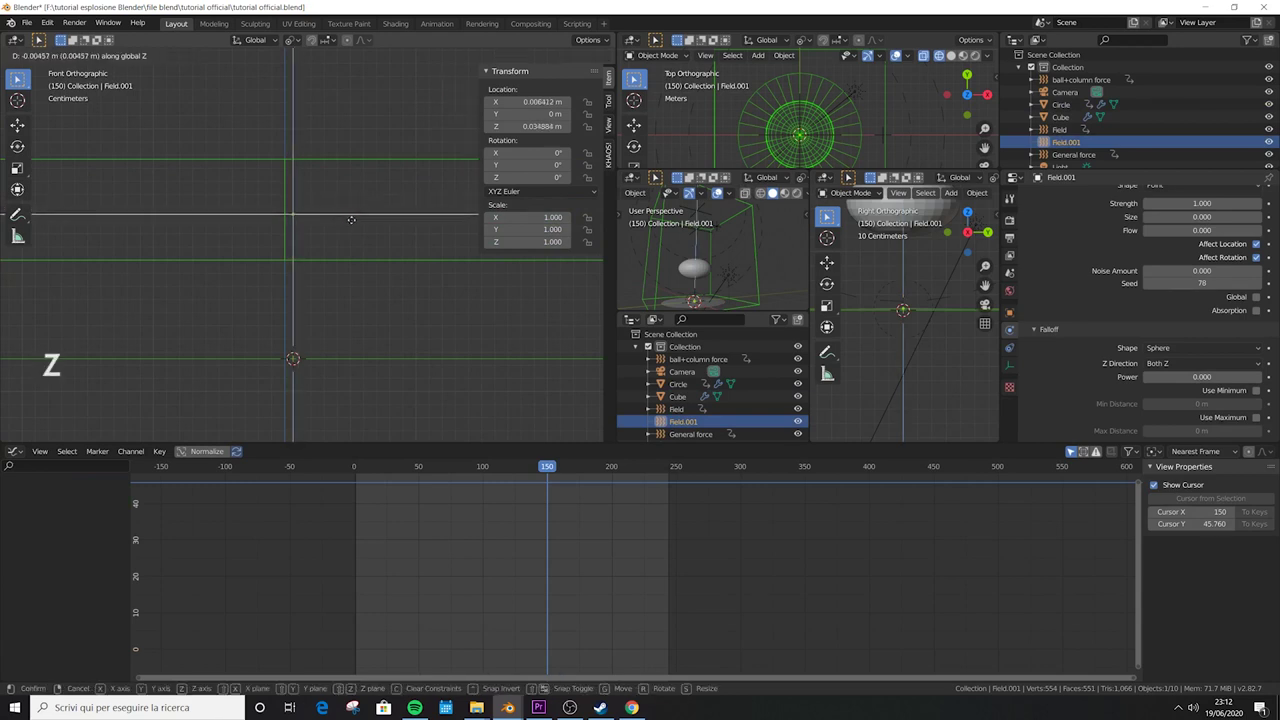
pyautogui.click(357, 220)
pyautogui.click(538, 127)
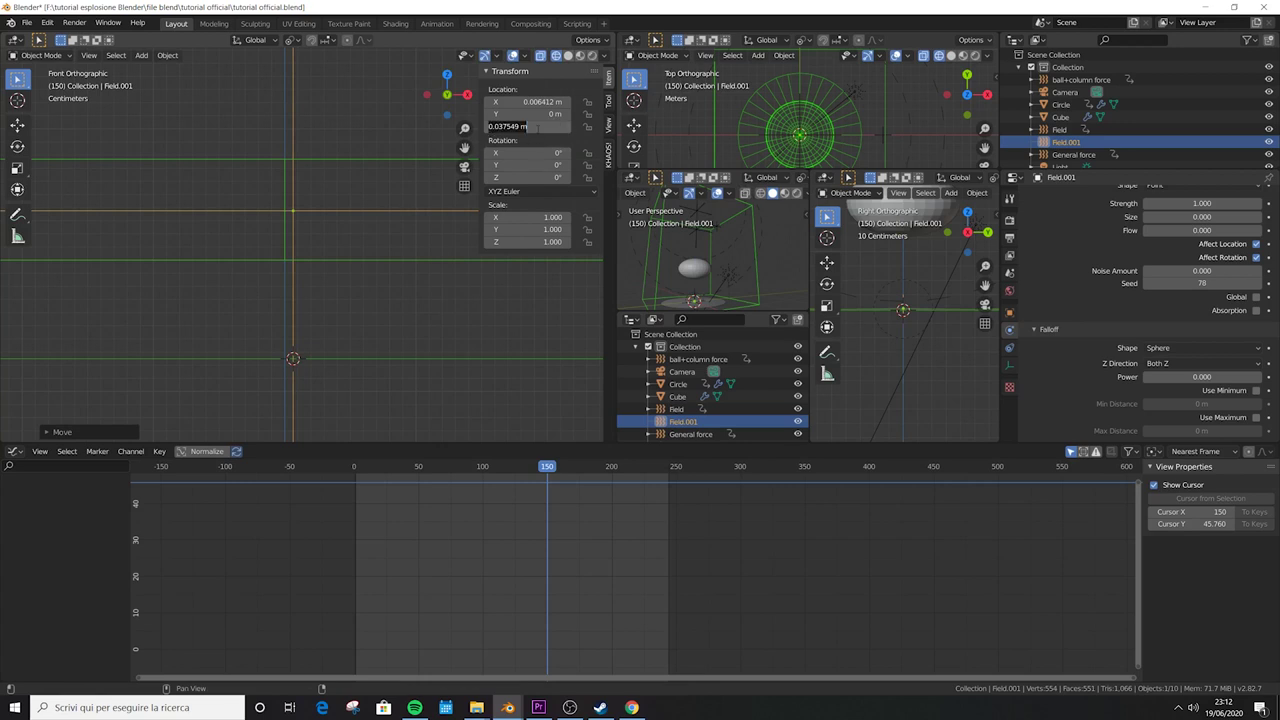
pyautogui.write('0.035')
pyautogui.press('Return')
pyautogui.scroll(-8, 251, 280)
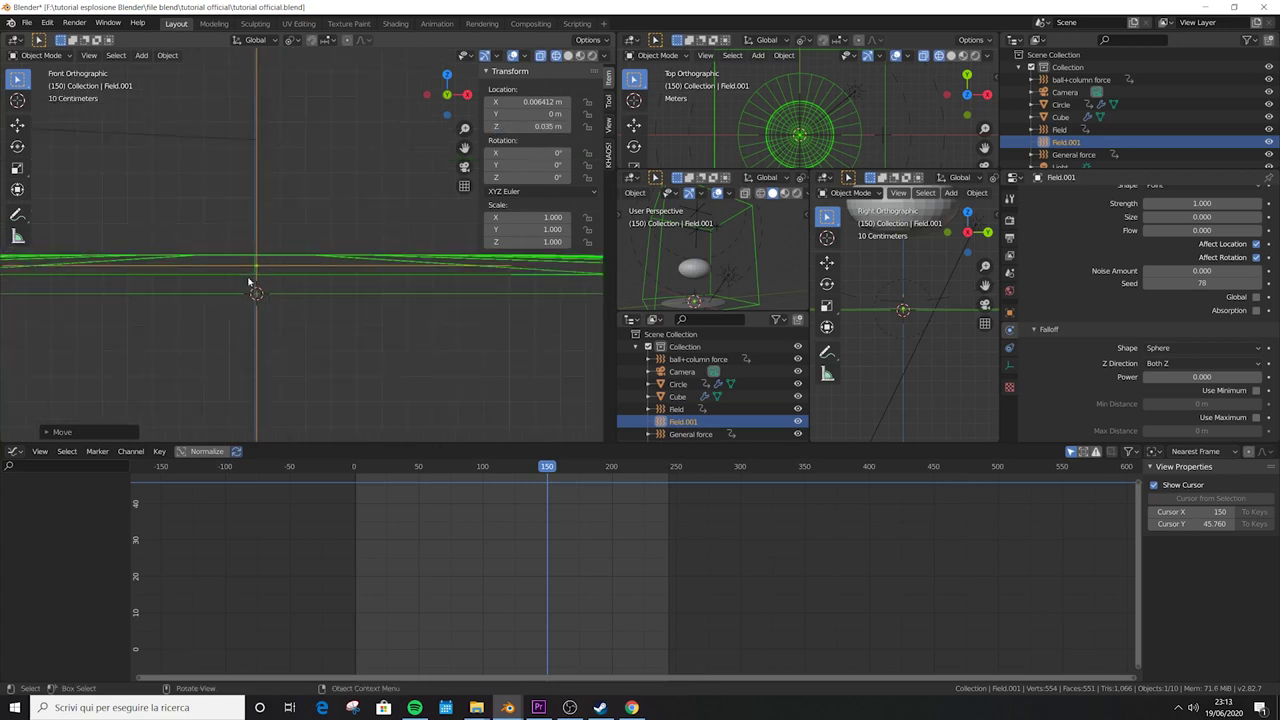
# - At frame 60, keyframe the new turbulence field's strength at 50 and set its size to 0.05
pyautogui.moveTo(453, 470); pyautogui.dragTo(431, 476)
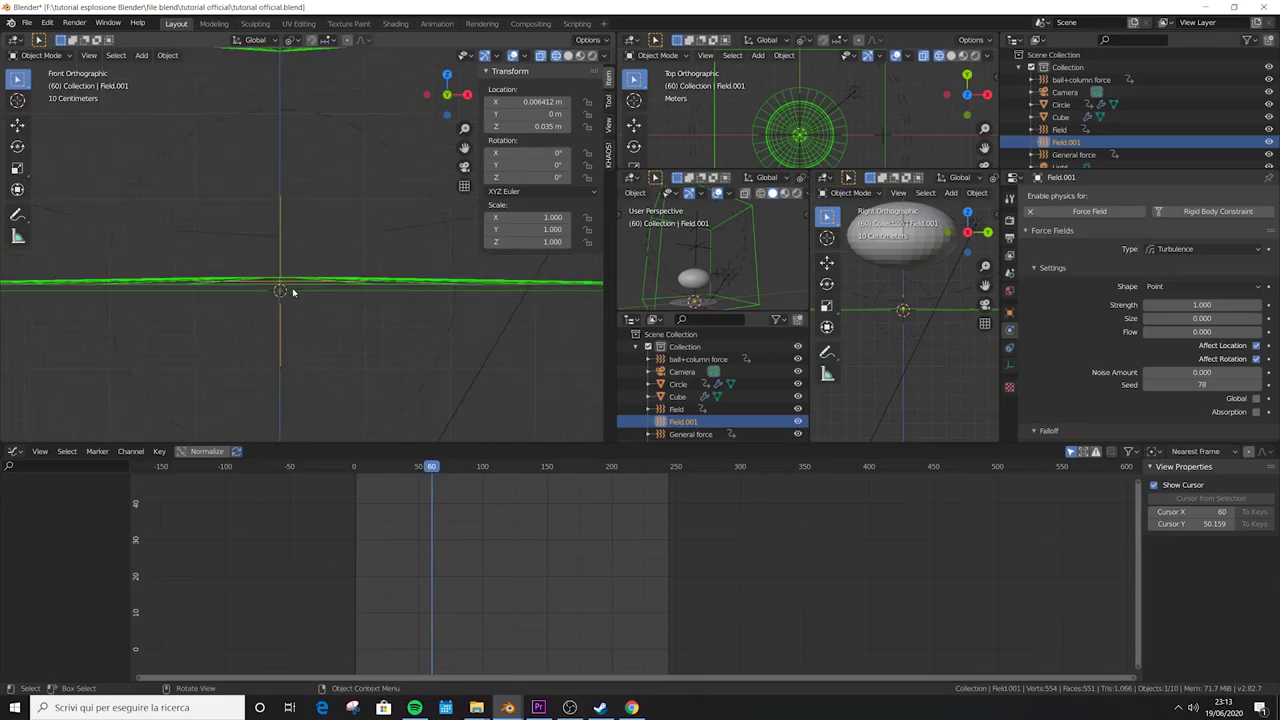
pyautogui.scroll(-3, 293, 292)
pyautogui.moveTo(295, 292); pyautogui.dragTo(314, 270, button='middle')
pyautogui.click(1200, 304)
pyautogui.write('5')
pyautogui.press('Return')
pyautogui.press('i')
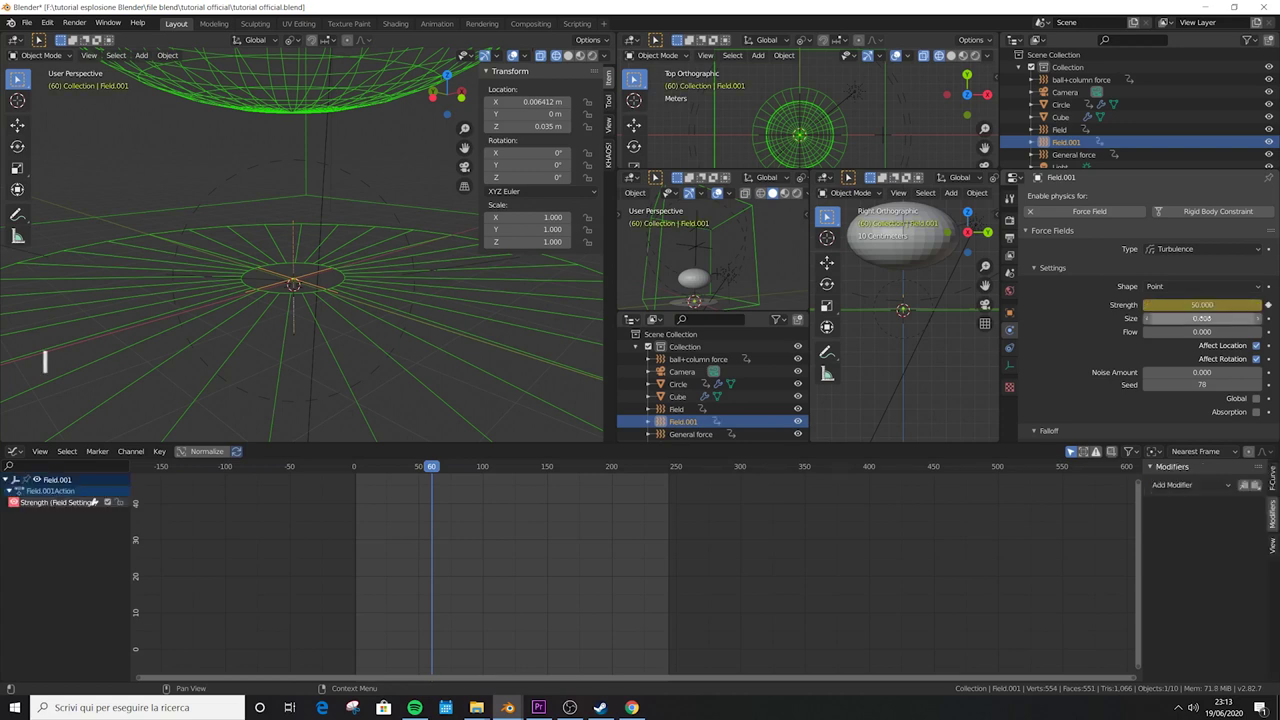
pyautogui.click(1200, 318)
pyautogui.write('0')
pyautogui.press('Return')
# - Set the new field's noise amount to 7, keyframe it at frame 60, and set the seed to 128
pyautogui.scroll(-2, 1076, 313)
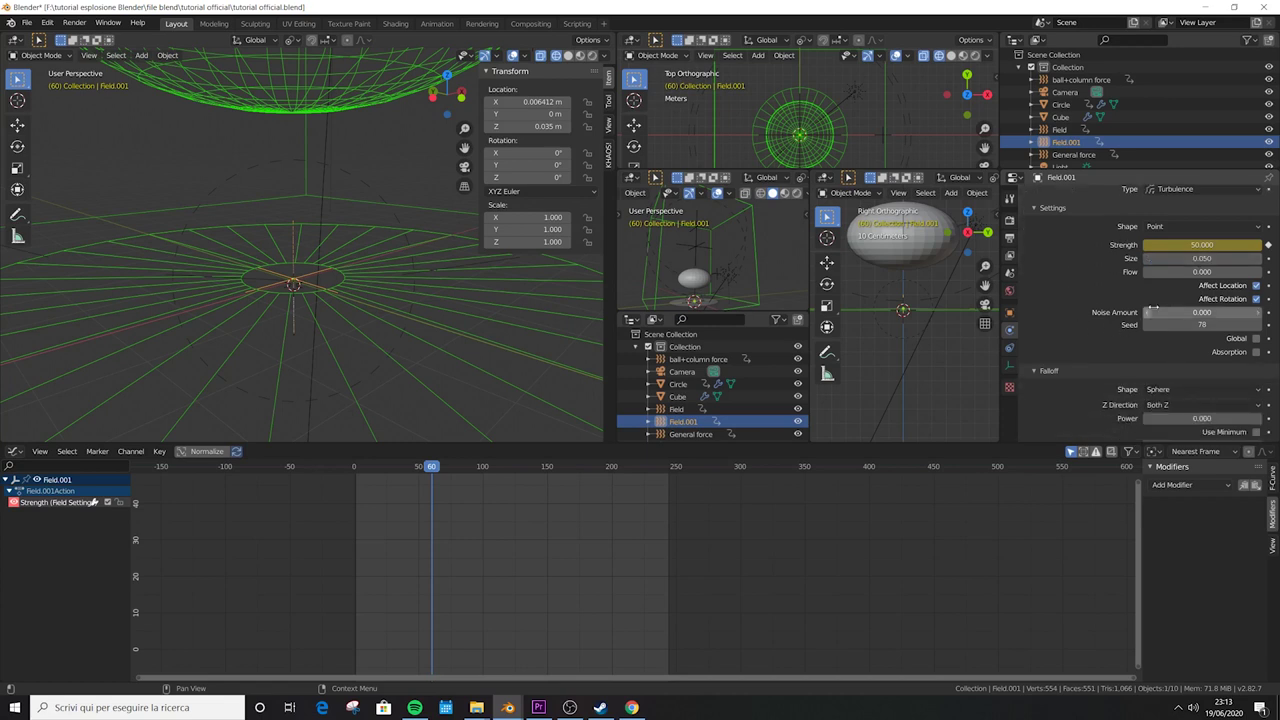
pyautogui.click(1210, 313)
pyautogui.write('7')
pyautogui.press('Return')
pyautogui.press('i')
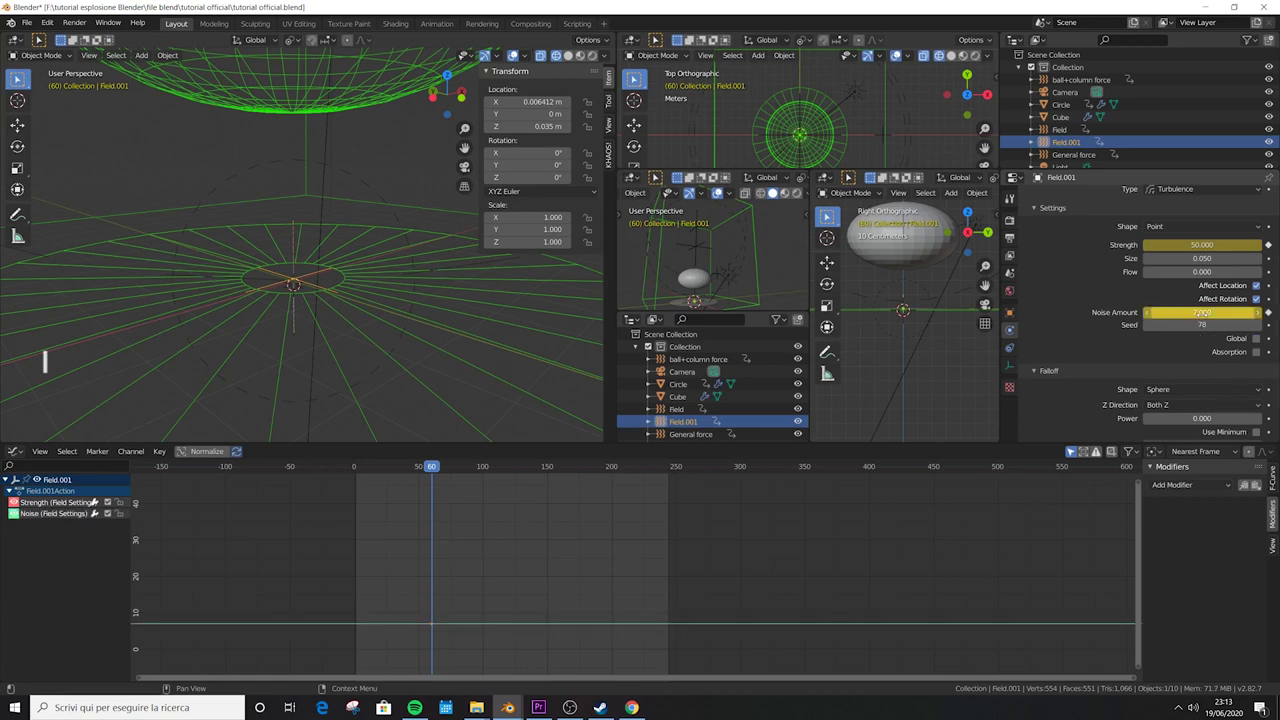
pyautogui.click(1200, 325)
pyautogui.write('12')
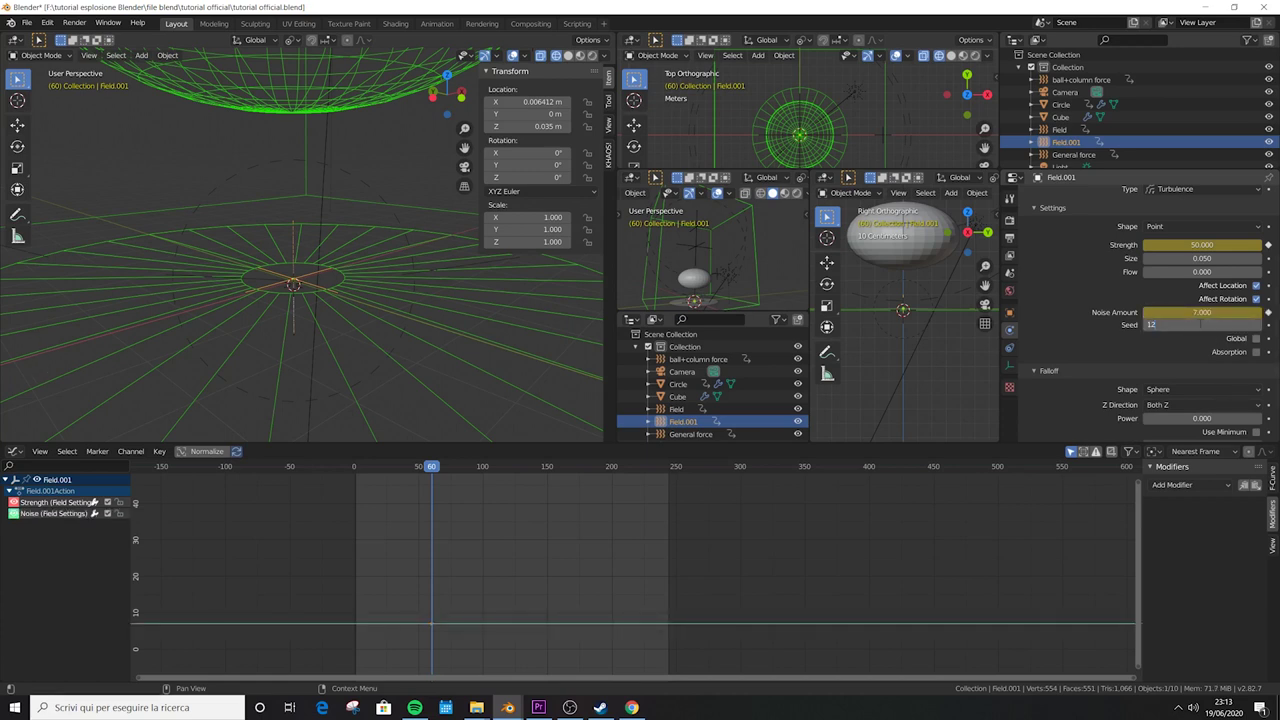
pyautogui.write('8')
pyautogui.press('Return')
# - Change the field's falloff shape to Tube, enable minimum and maximum distances, and set the falloff power to 2
pyautogui.scroll(-2, 1098, 331)
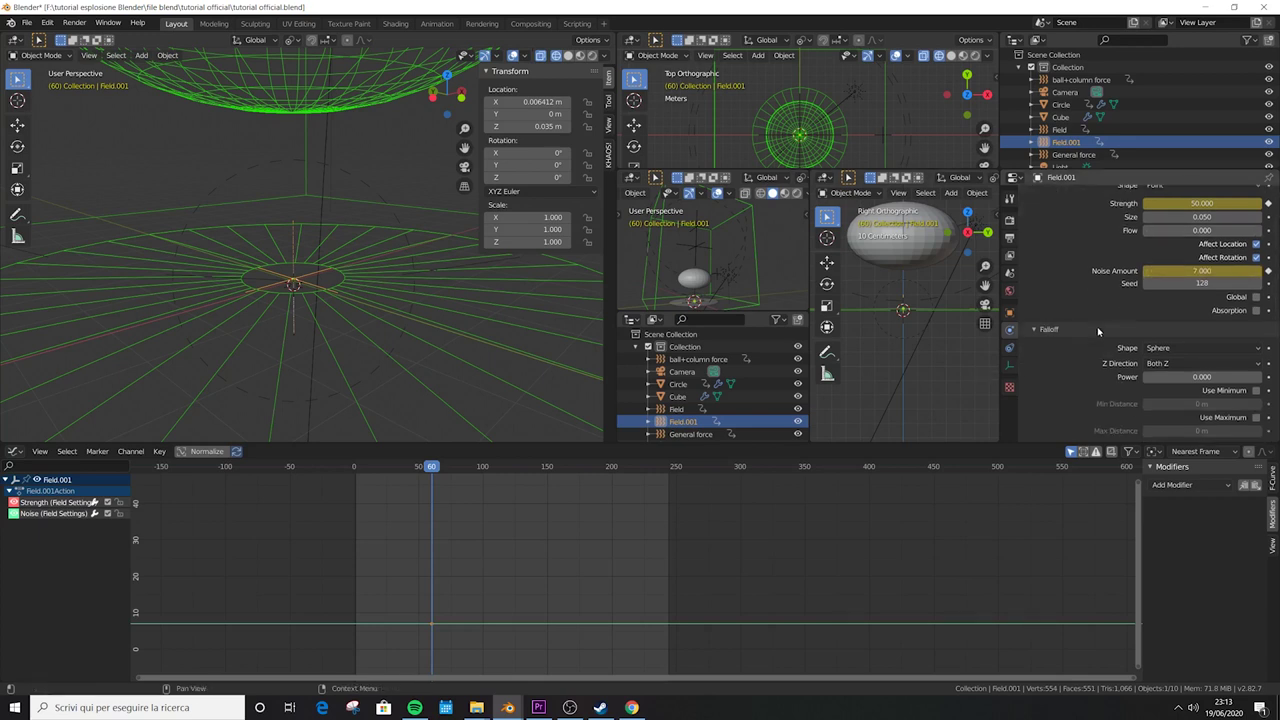
pyautogui.click(1176, 349)
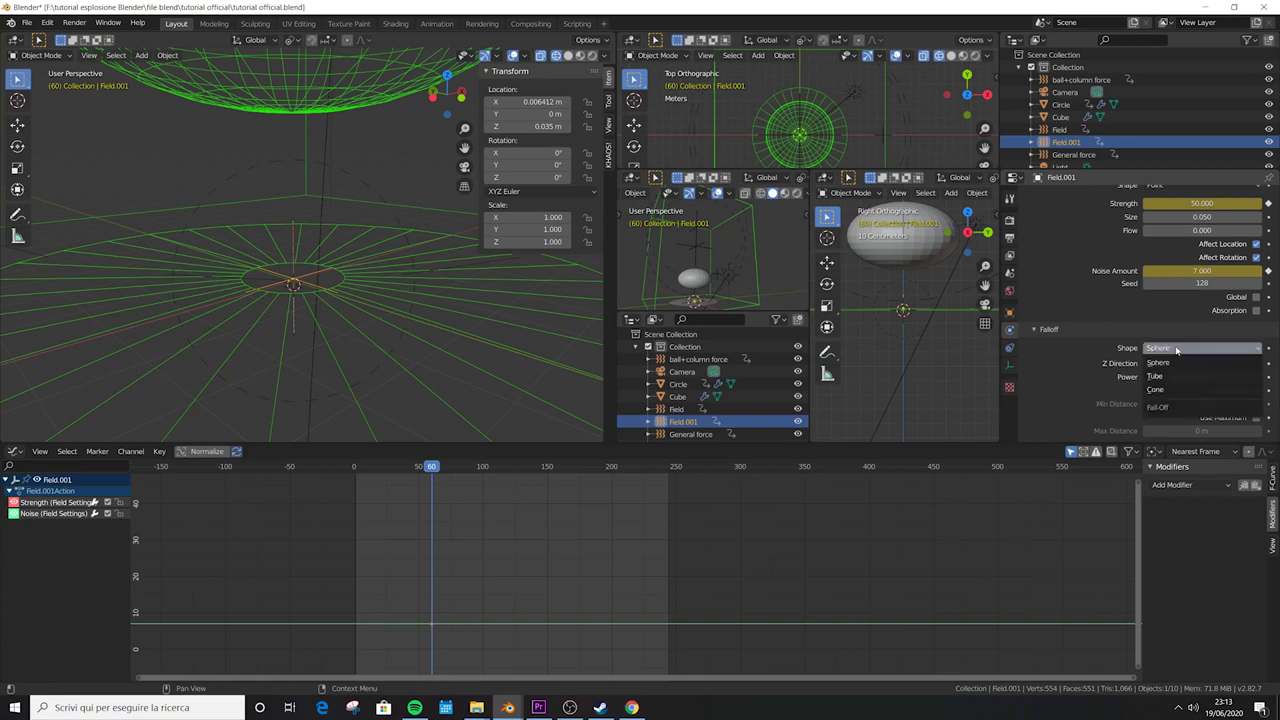
pyautogui.click(1193, 375)
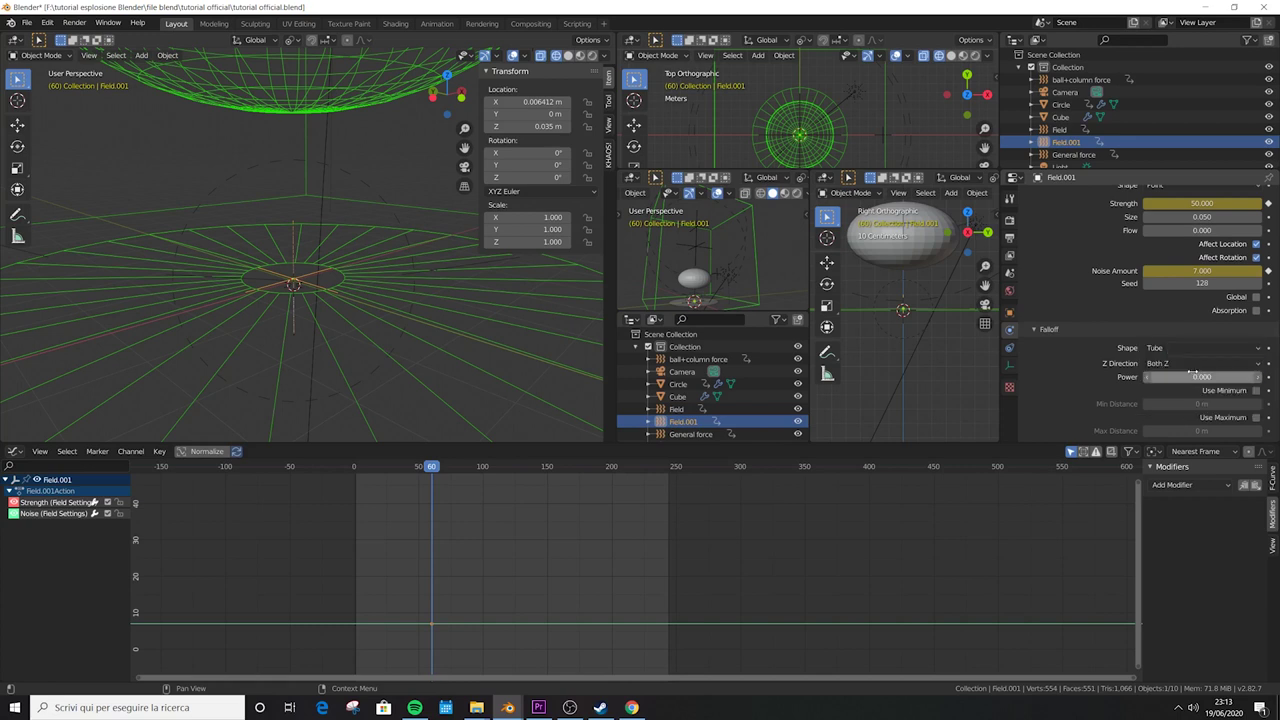
pyautogui.click(1257, 390)
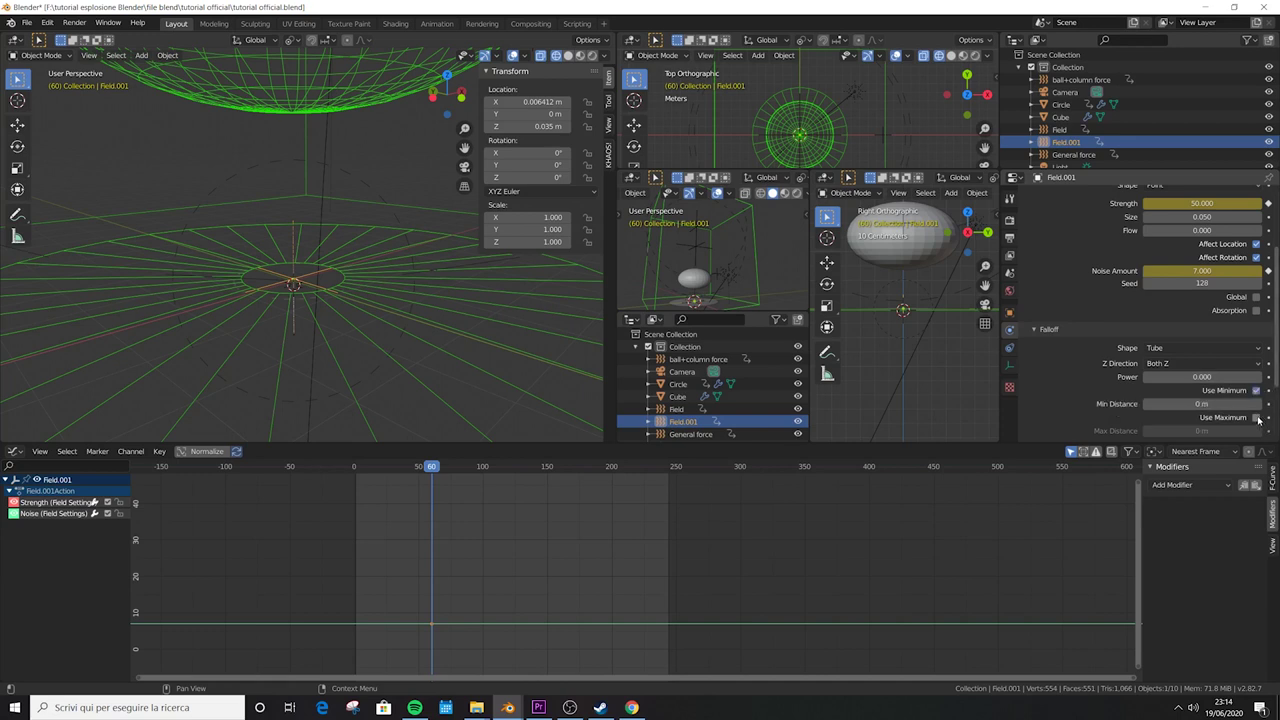
pyautogui.click(1257, 417)
pyautogui.click(1201, 377)
pyautogui.write('2')
pyautogui.press('Return')
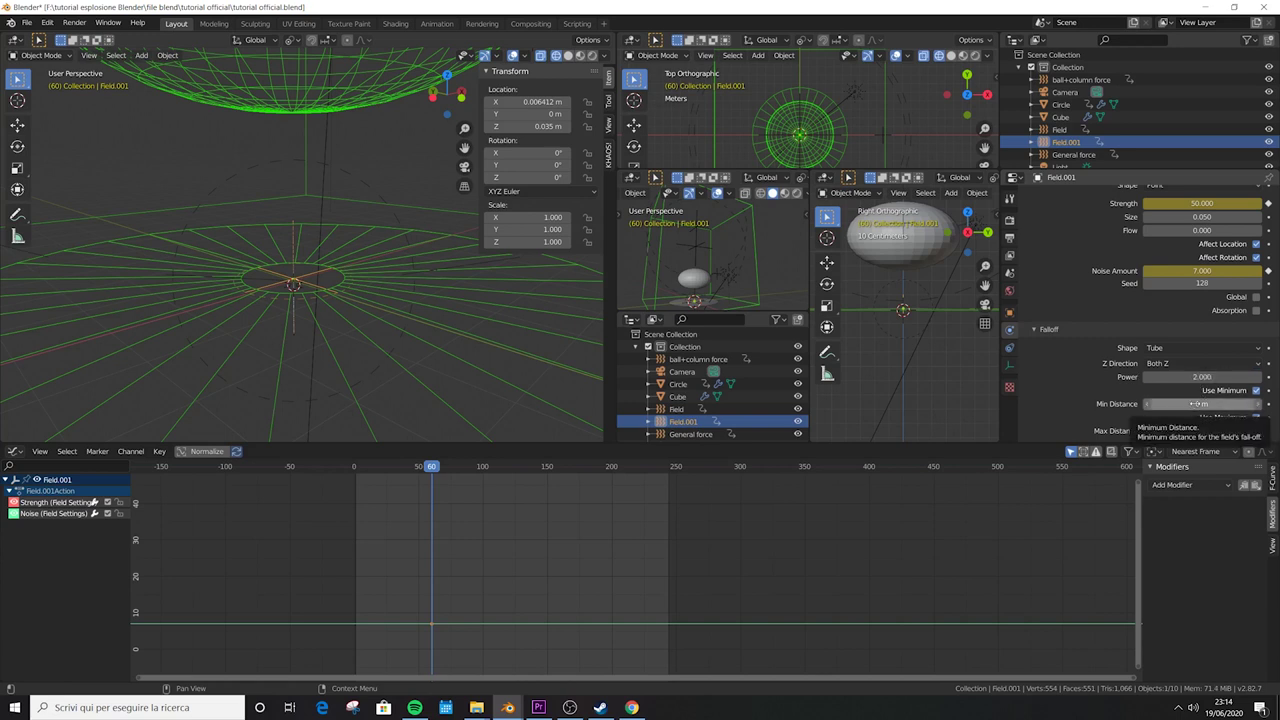
# - Set the tube falloff's minimum distance to 0.03 m, checking its extent in the front view
pyautogui.moveTo(1196, 404)
pyautogui.mouseDown()
pyautogui.moveTo(1225, 404)
pyautogui.moveTo(1196, 404)
pyautogui.mouseUp()
pyautogui.press('KP_1')
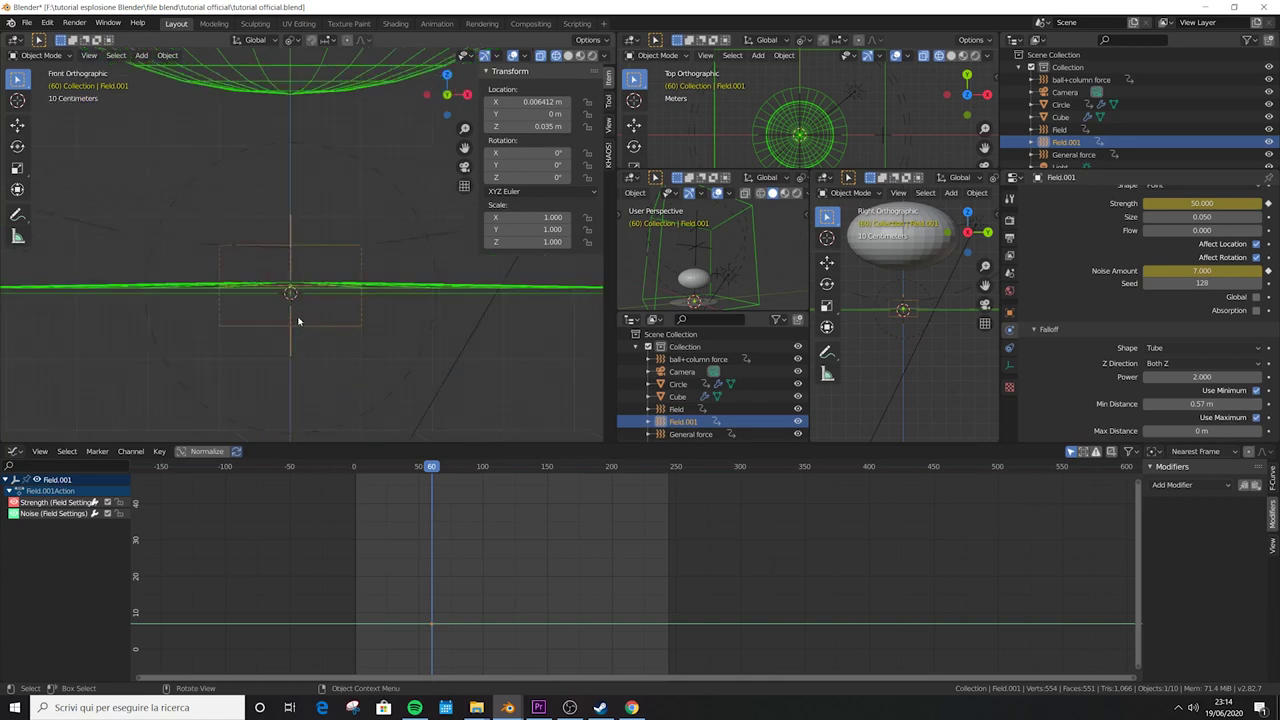
pyautogui.moveTo(1200, 403); pyautogui.dragTo(1208, 403)
pyautogui.click(1200, 404)
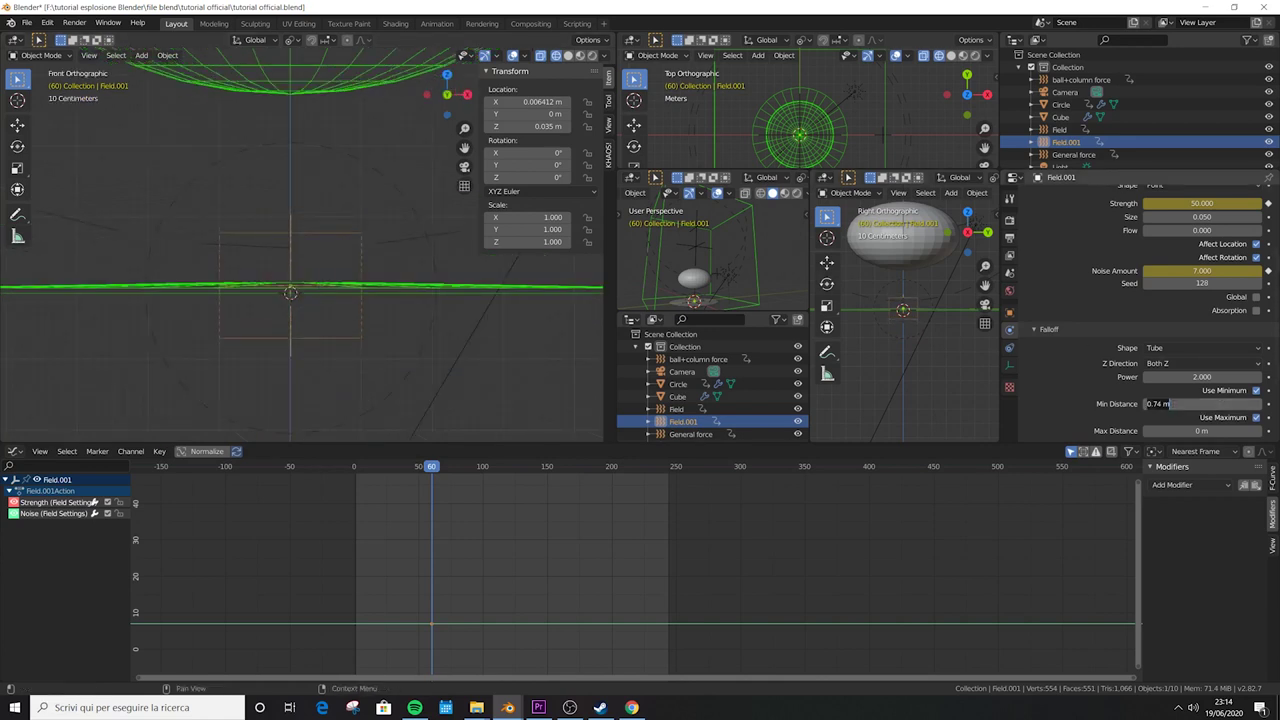
pyautogui.write('0.03')
pyautogui.press('Return')
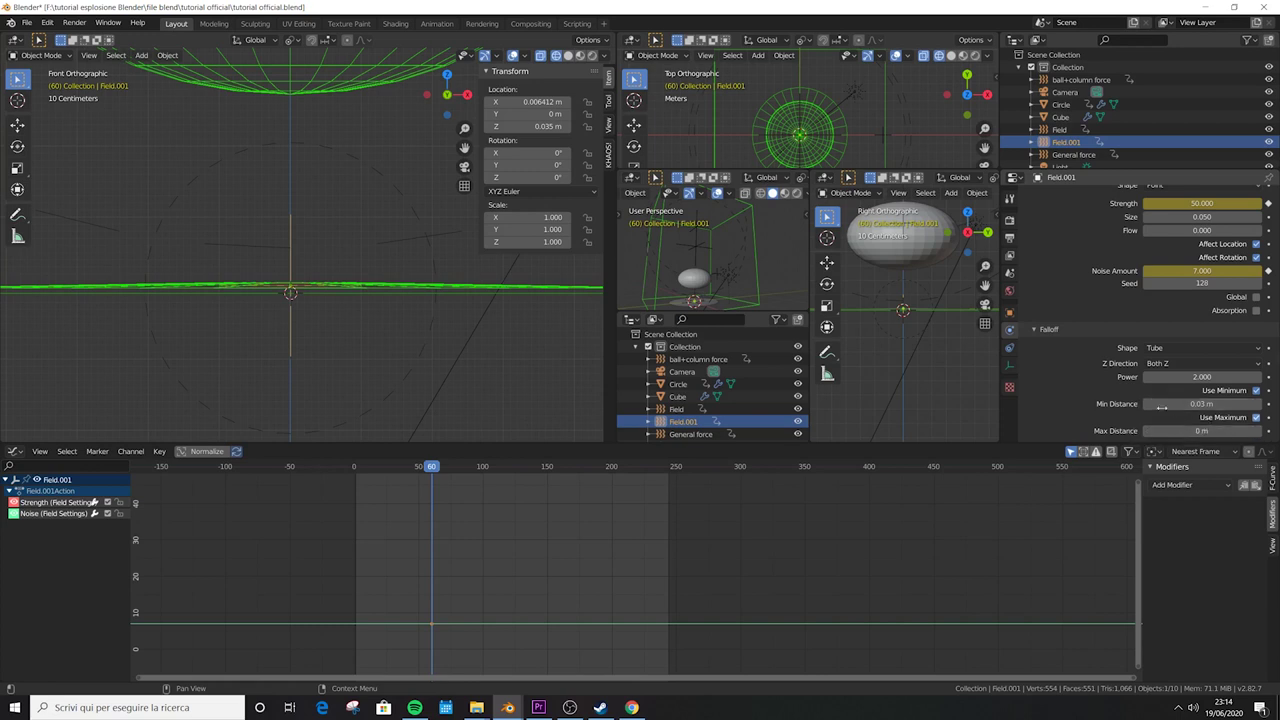
# - Set the tube falloff's maximum distance to 0.048 m
pyautogui.scroll(-1, 1098, 375)
pyautogui.click(1194, 391)
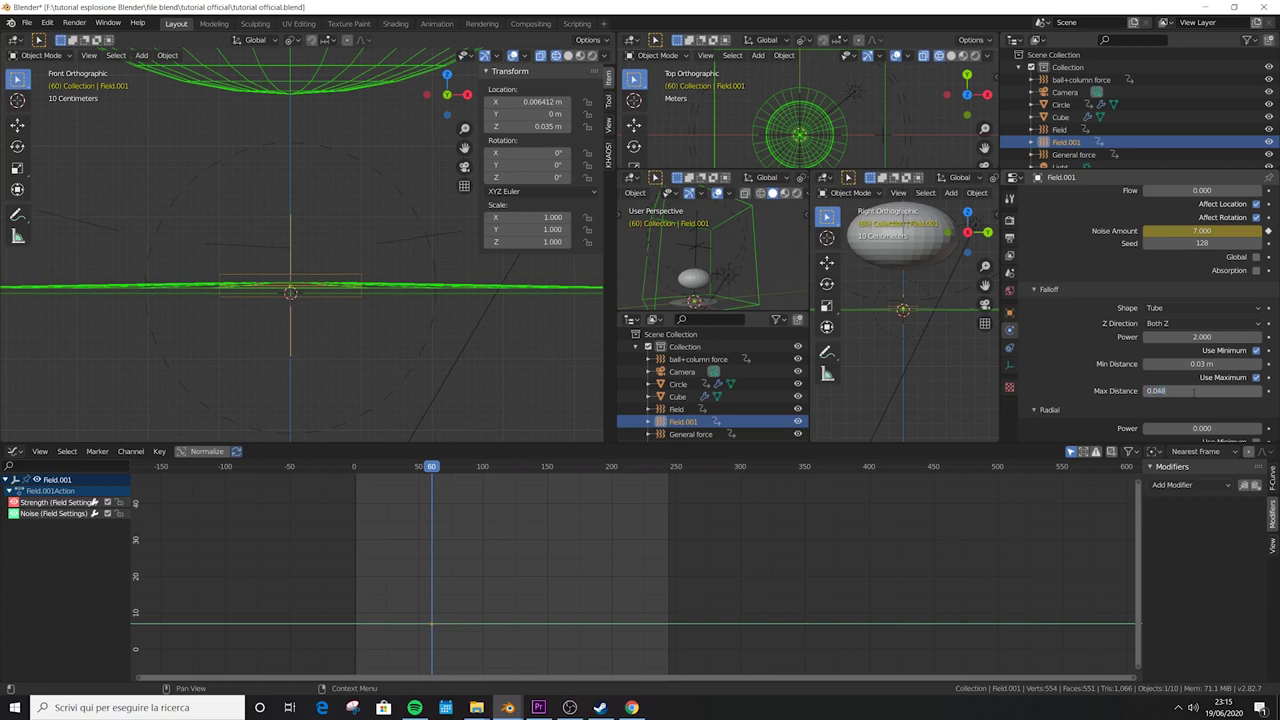
pyautogui.press('Return')
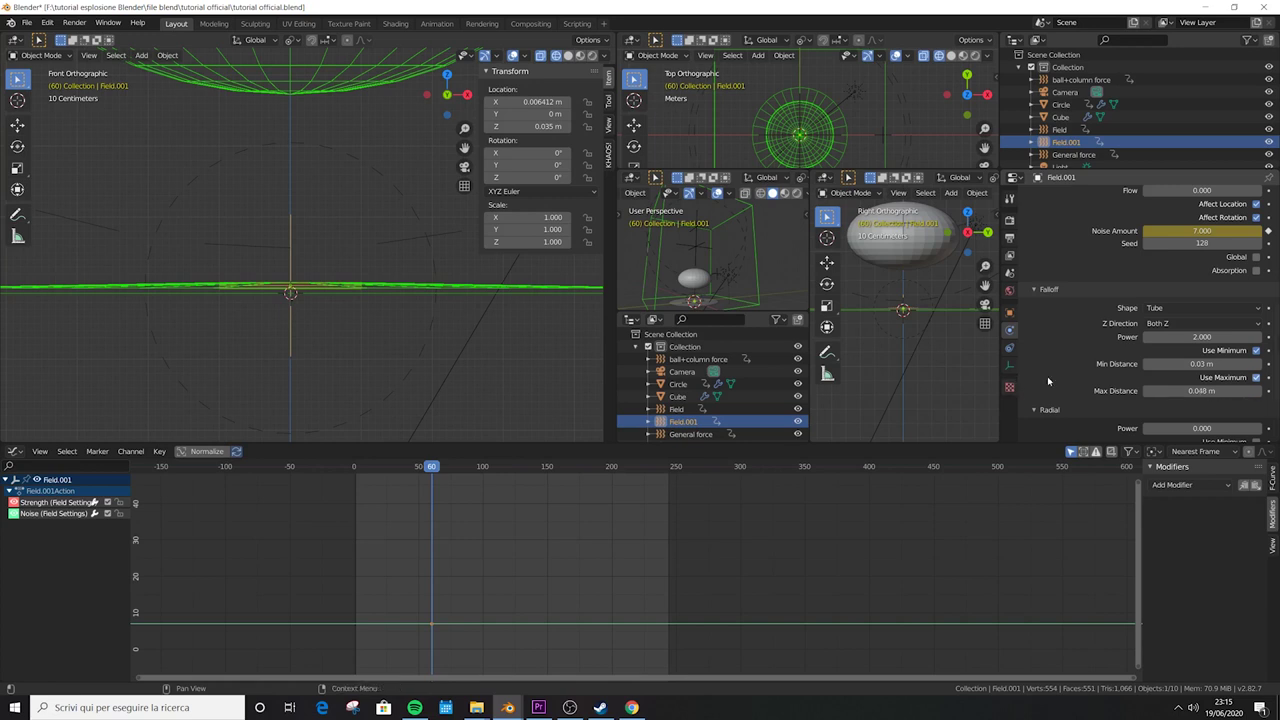
pyautogui.scroll(-1, 1193, 390)
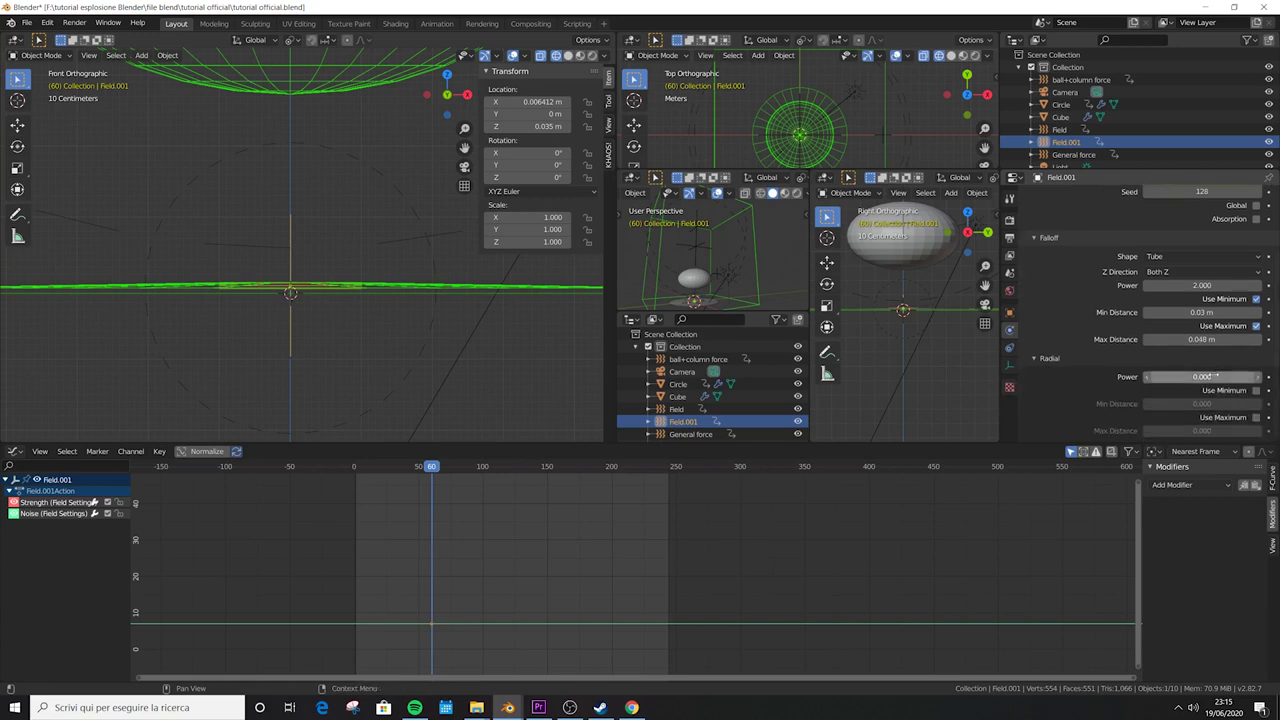
# - Enable the radial falloff's minimum distance, setting the radial power to 2 and the minimum distance to 11.990
pyautogui.click(1256, 391)
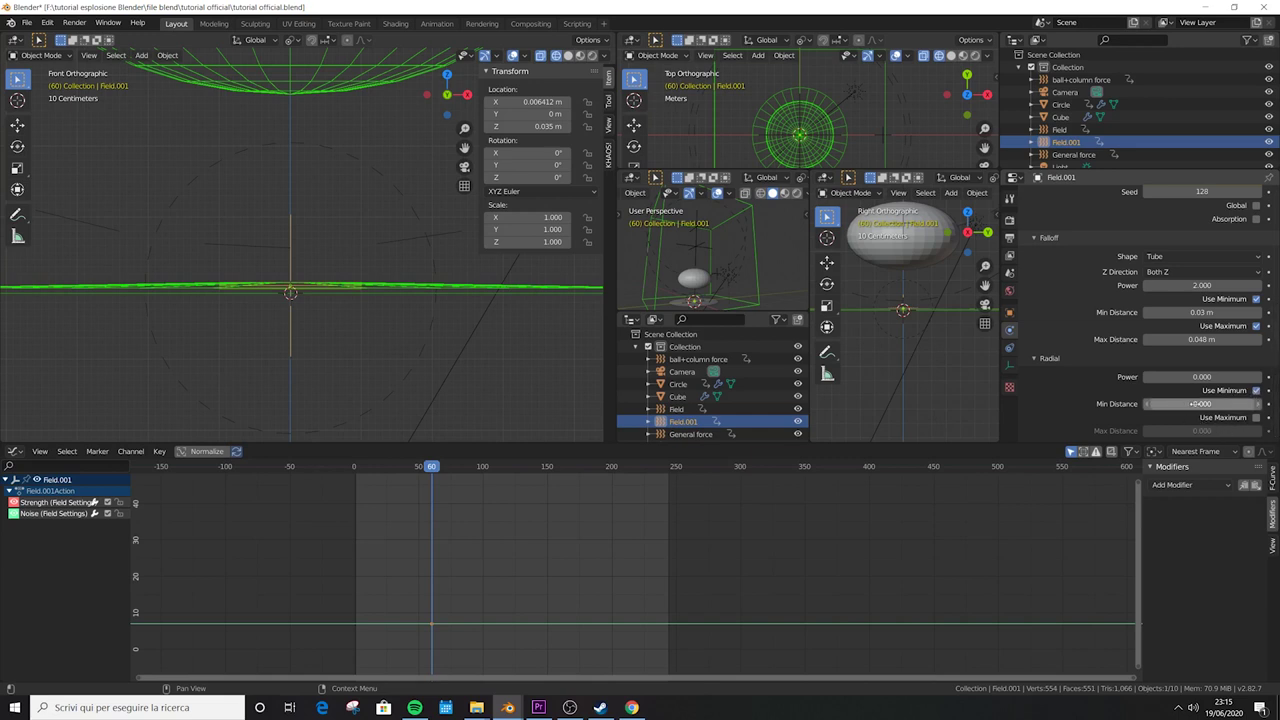
pyautogui.click(1198, 378)
pyautogui.write('2')
pyautogui.press('Return')
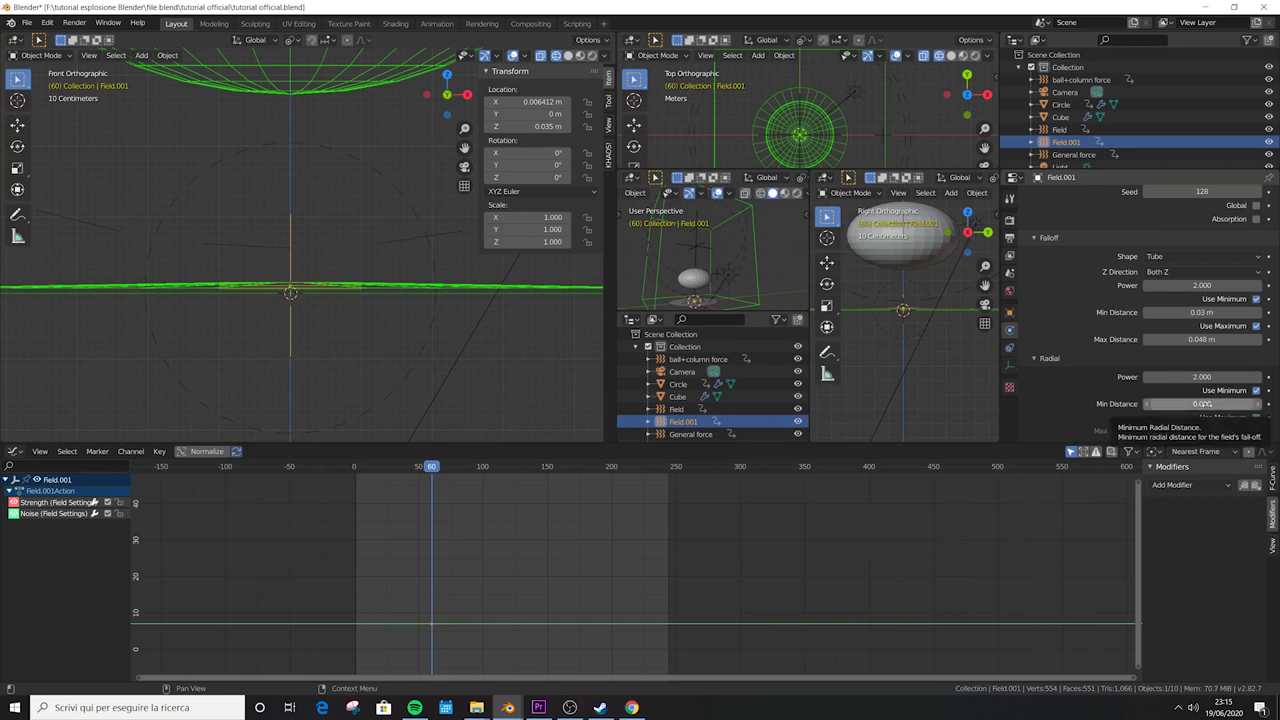
pyautogui.click(1205, 403)
pyautogui.write('11.990')
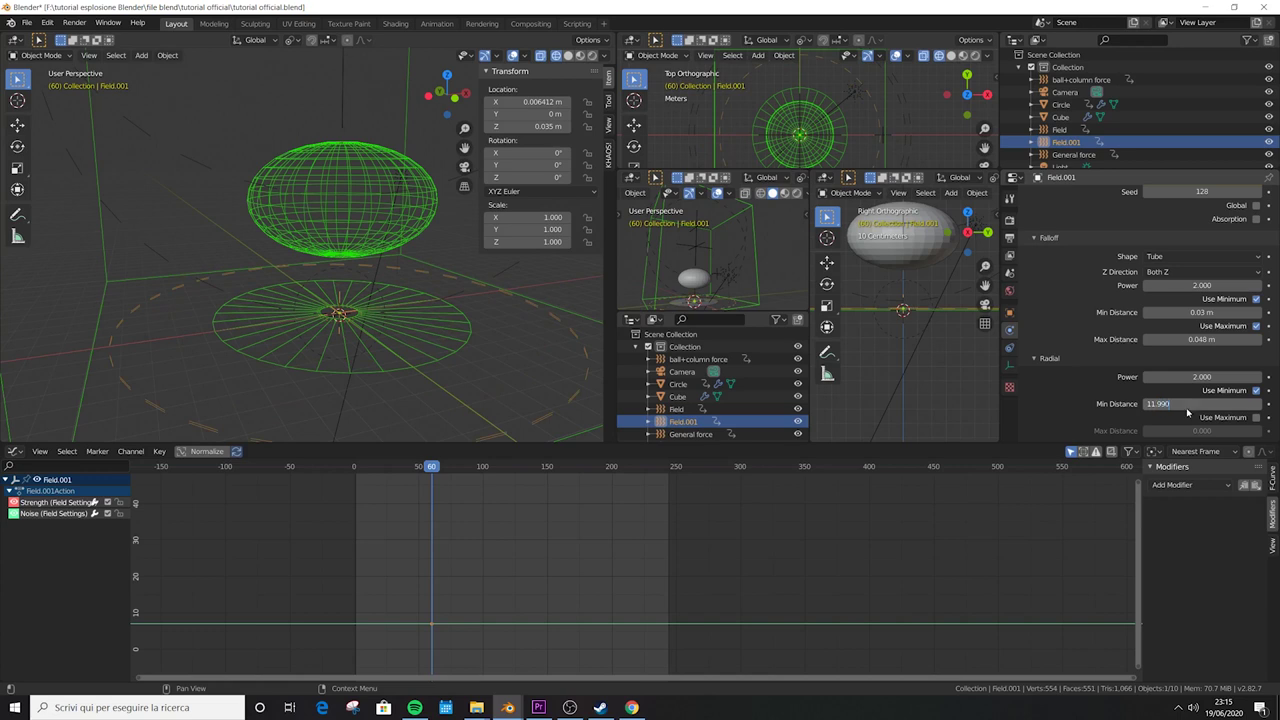
pyautogui.press('Return')
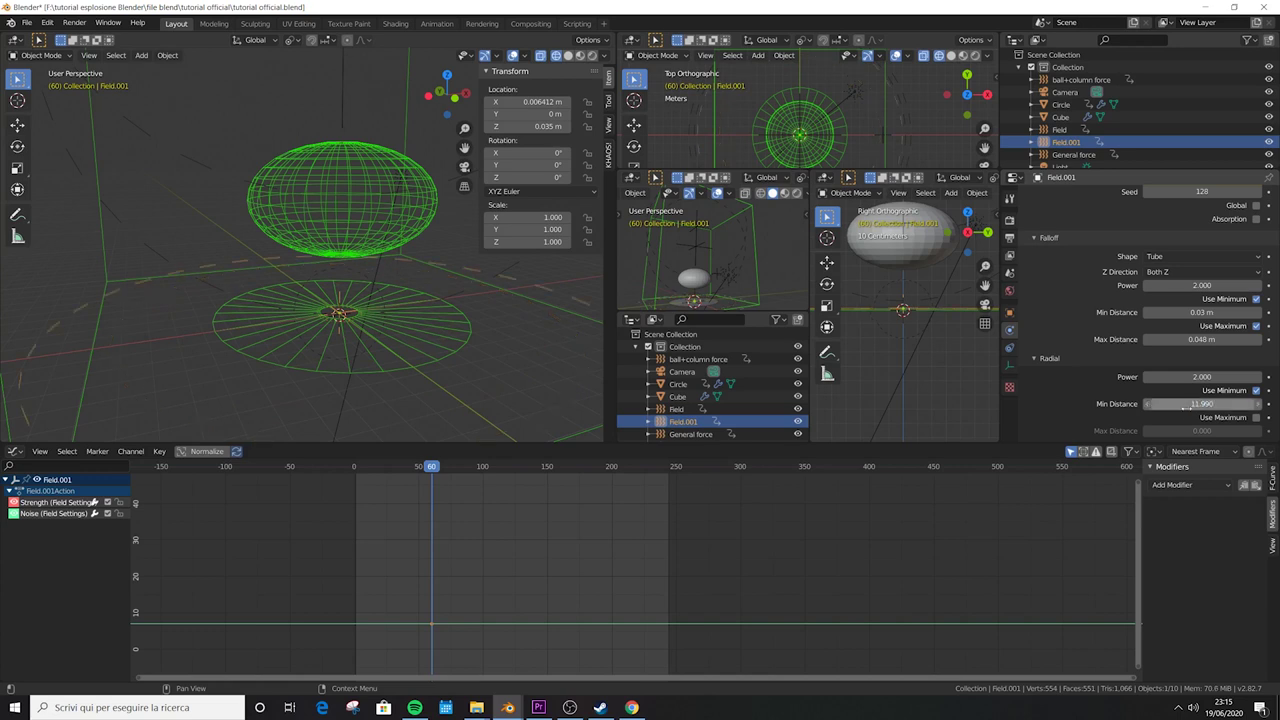
pyautogui.scroll(1, 1185, 406)
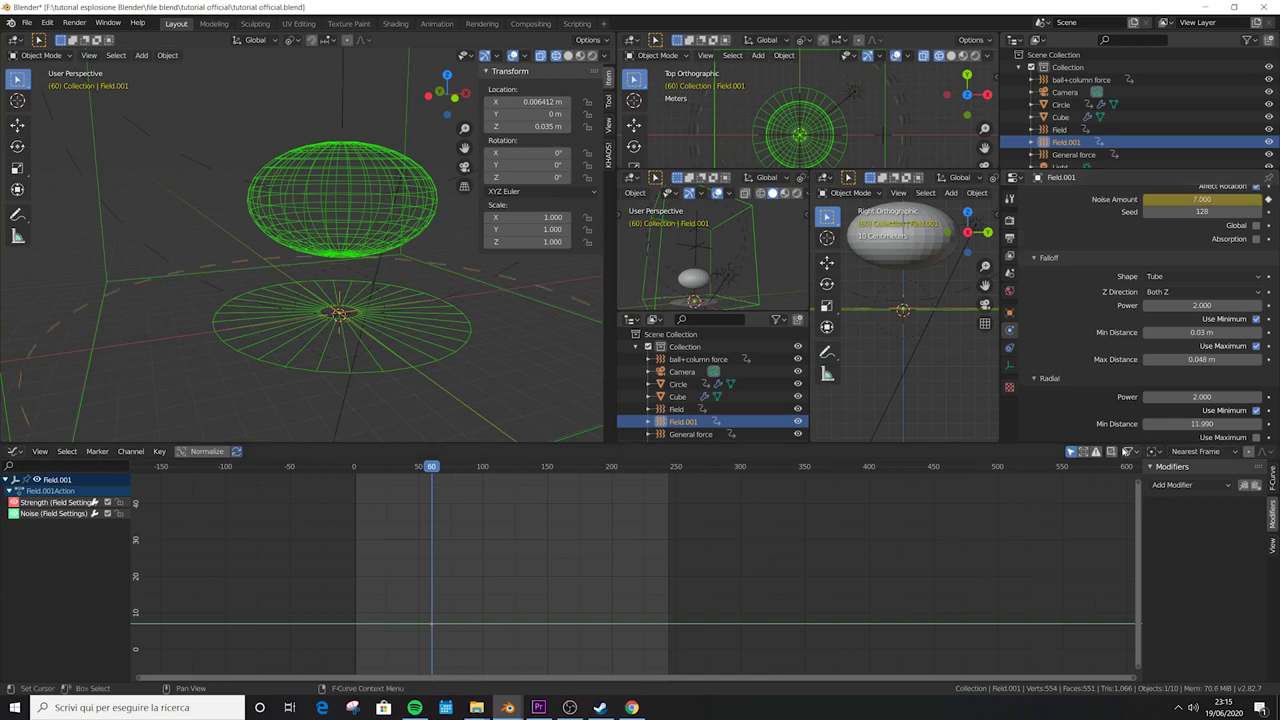
# - Set the base turbulence field's strength to 0 at frame 290 and keyframe it
pyautogui.scroll(-3, 300, 343)
pyautogui.moveTo(300, 343); pyautogui.dragTo(324, 353, button='middle')
pyautogui.scroll(2, 352, 331)
pyautogui.moveTo(729, 468); pyautogui.dragTo(727, 480)
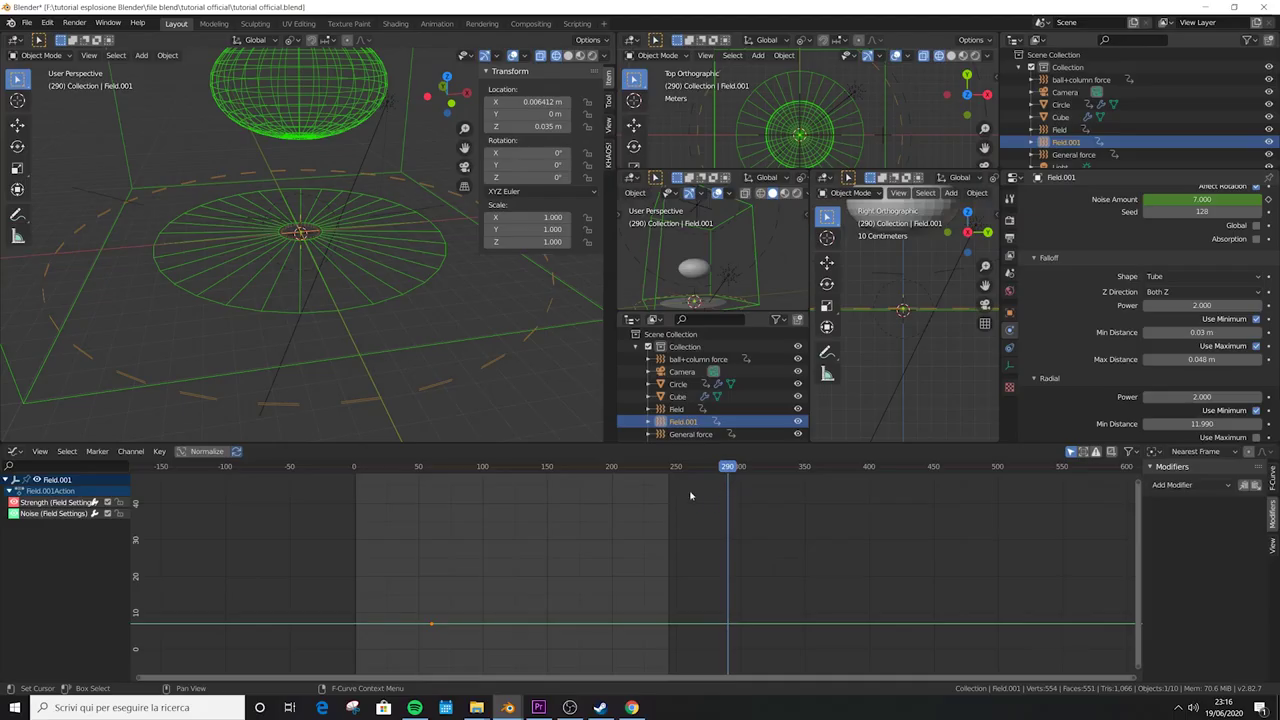
pyautogui.scroll(5, 1200, 300)
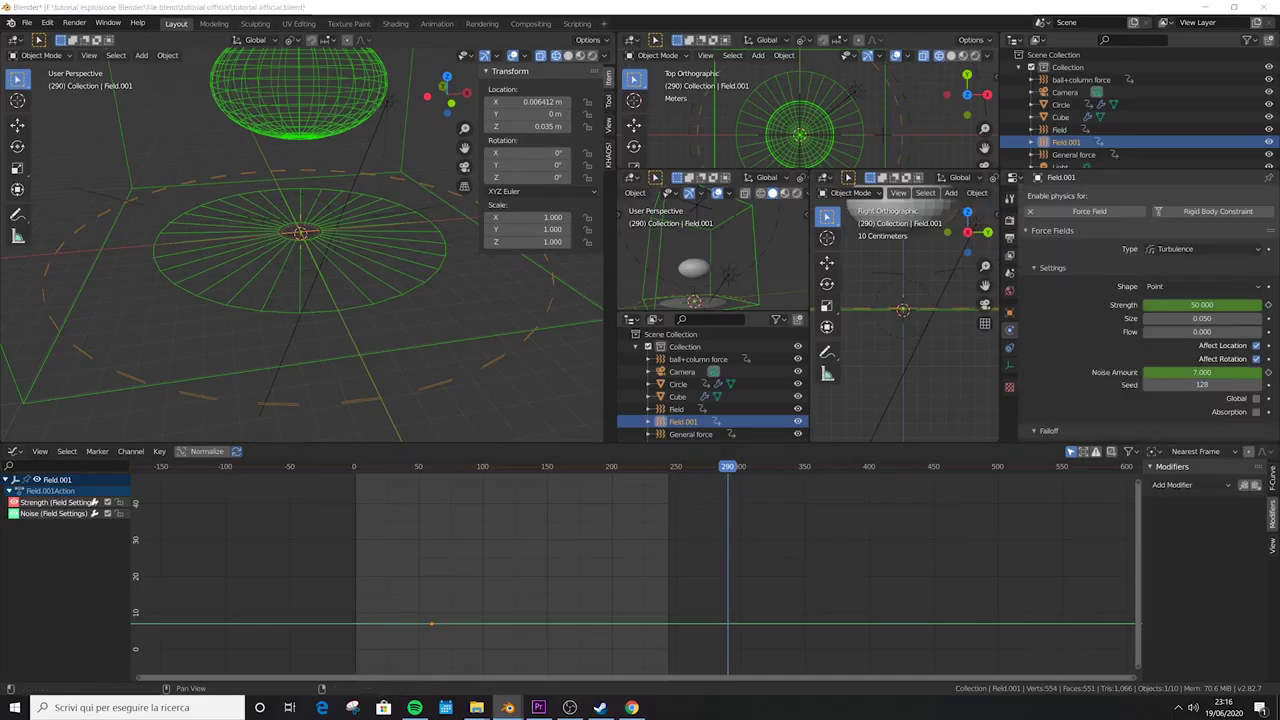
pyautogui.doubleClick(1214, 305)
pyautogui.write('0')
pyautogui.press('Return')
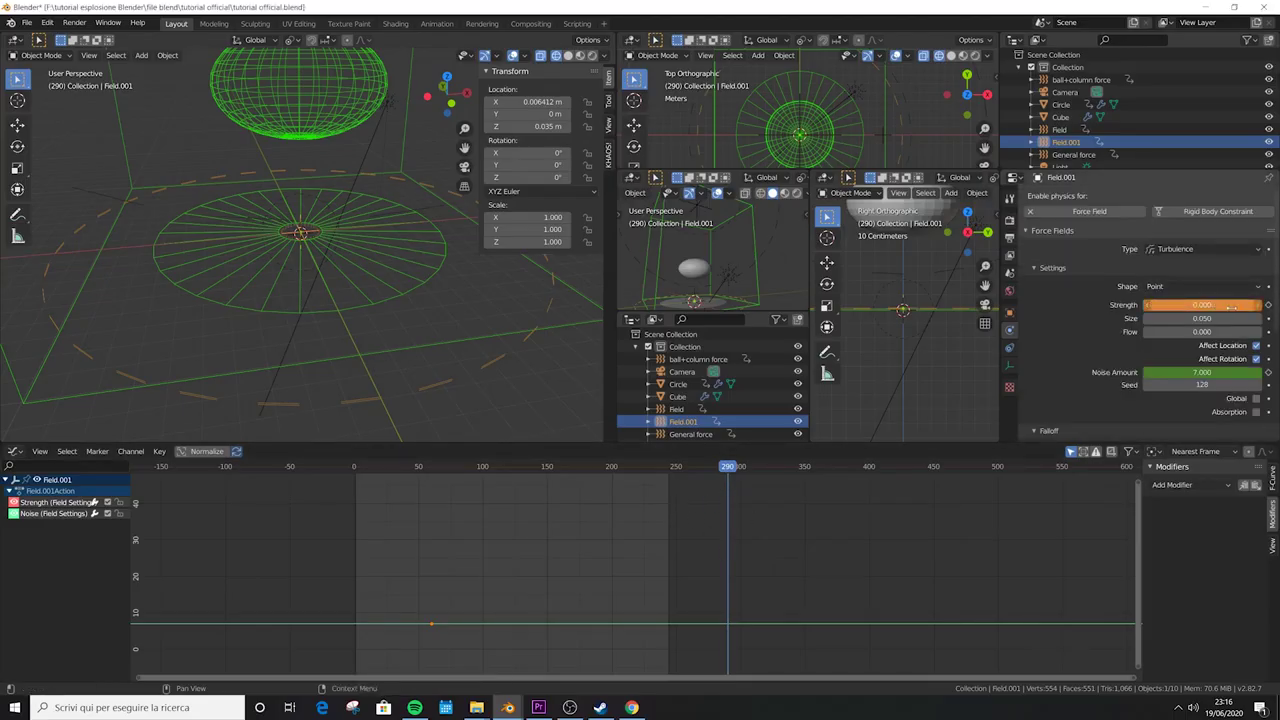
pyautogui.press('i')
# - Keyframe the field's noise amount at 0.5 on frame 290 and save the file
pyautogui.doubleClick(1203, 373)
pyautogui.write('0.5')
pyautogui.press('Return')
pyautogui.press('i')
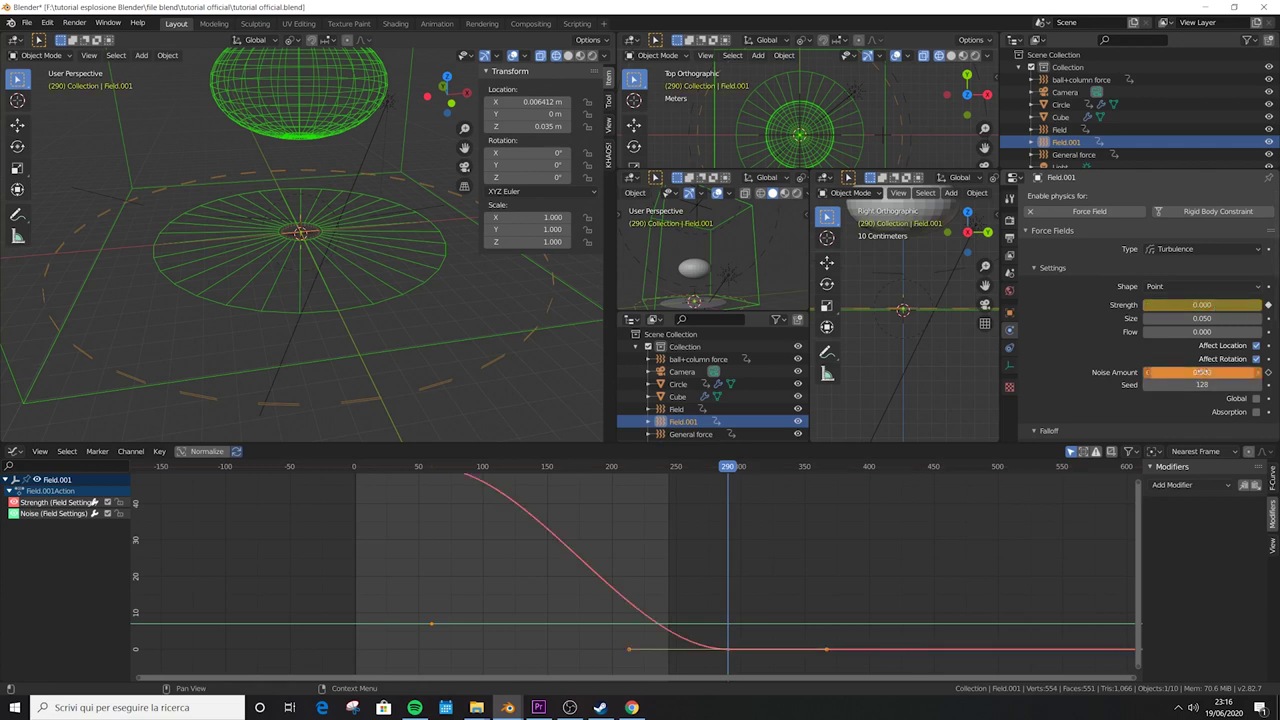
pyautogui.press('i')
pyautogui.hotkey('ctrl', 's')
# - Return to frame 0, free the fluid domain's baked data, and save the file
pyautogui.scroll(-5, 300, 250)
pyautogui.moveTo(318, 232)
pyautogui.mouseDown(button='middle')
pyautogui.moveTo(330, 240)
pyautogui.moveTo(323, 262)
pyautogui.moveTo(320, 251)
pyautogui.mouseUp(button='middle')
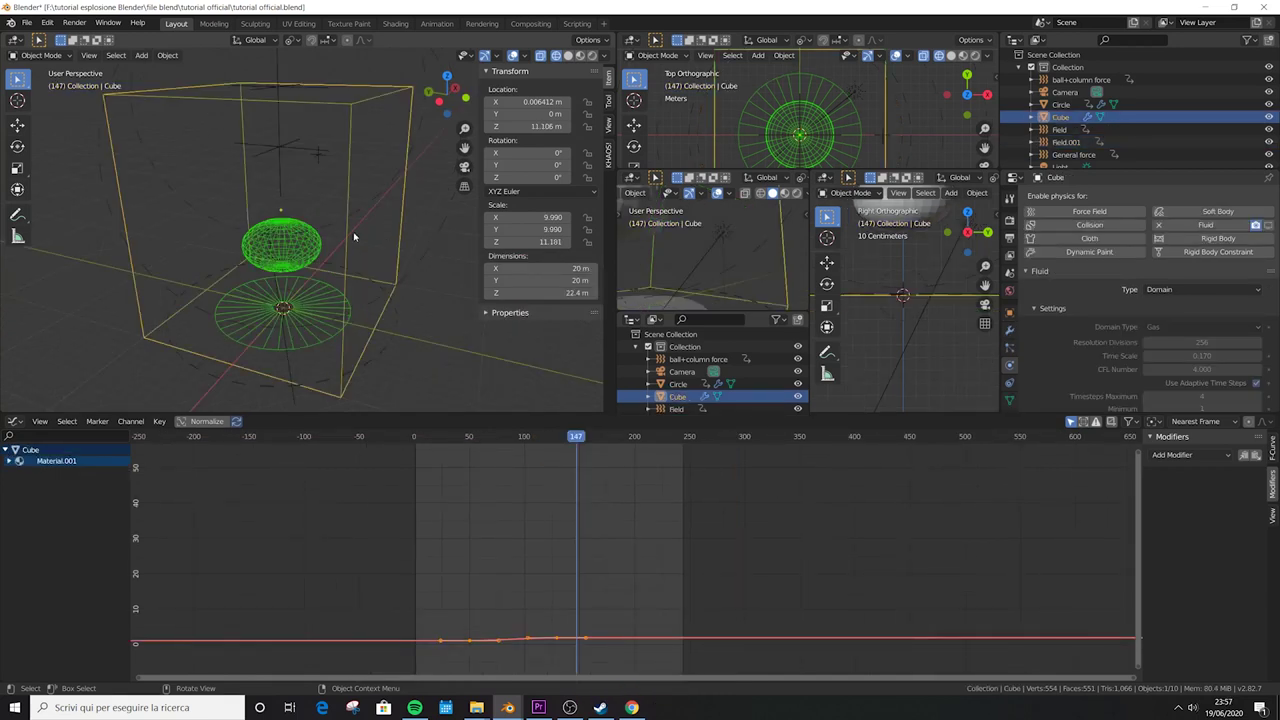
pyautogui.hotkey('shift', 'Left')
pyautogui.scroll(-3, 1088, 335)
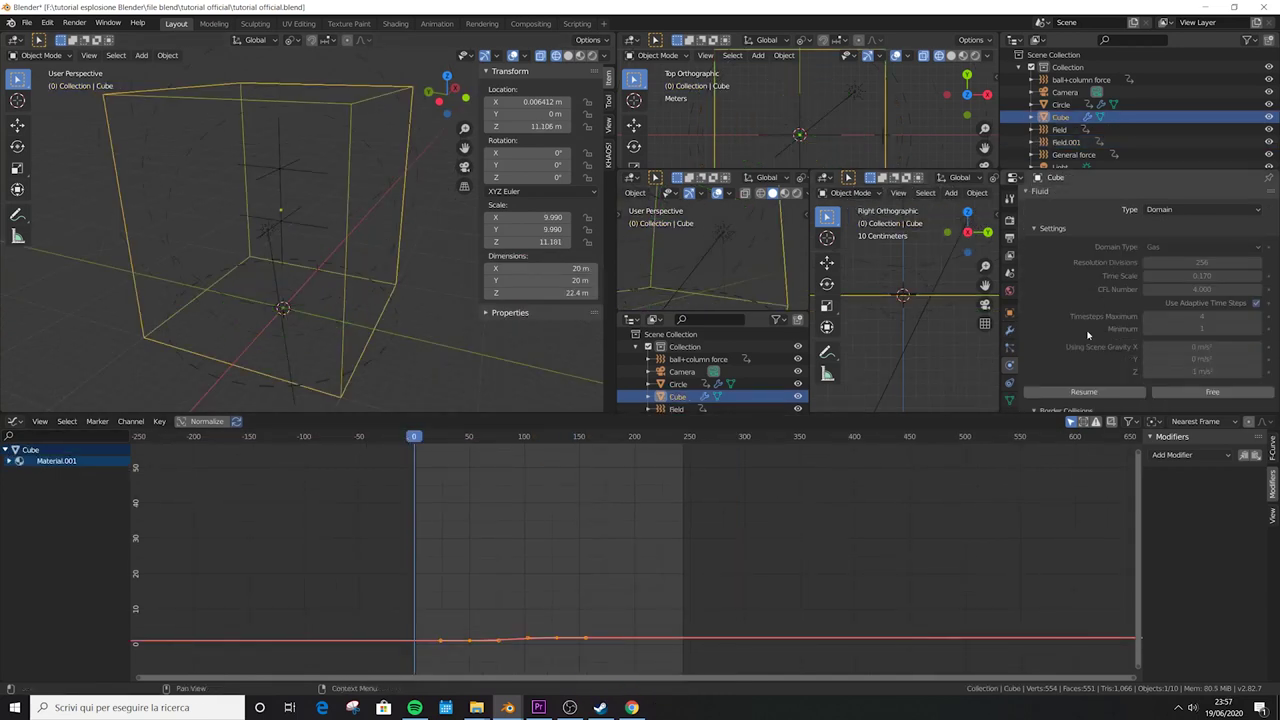
pyautogui.click(1202, 393)
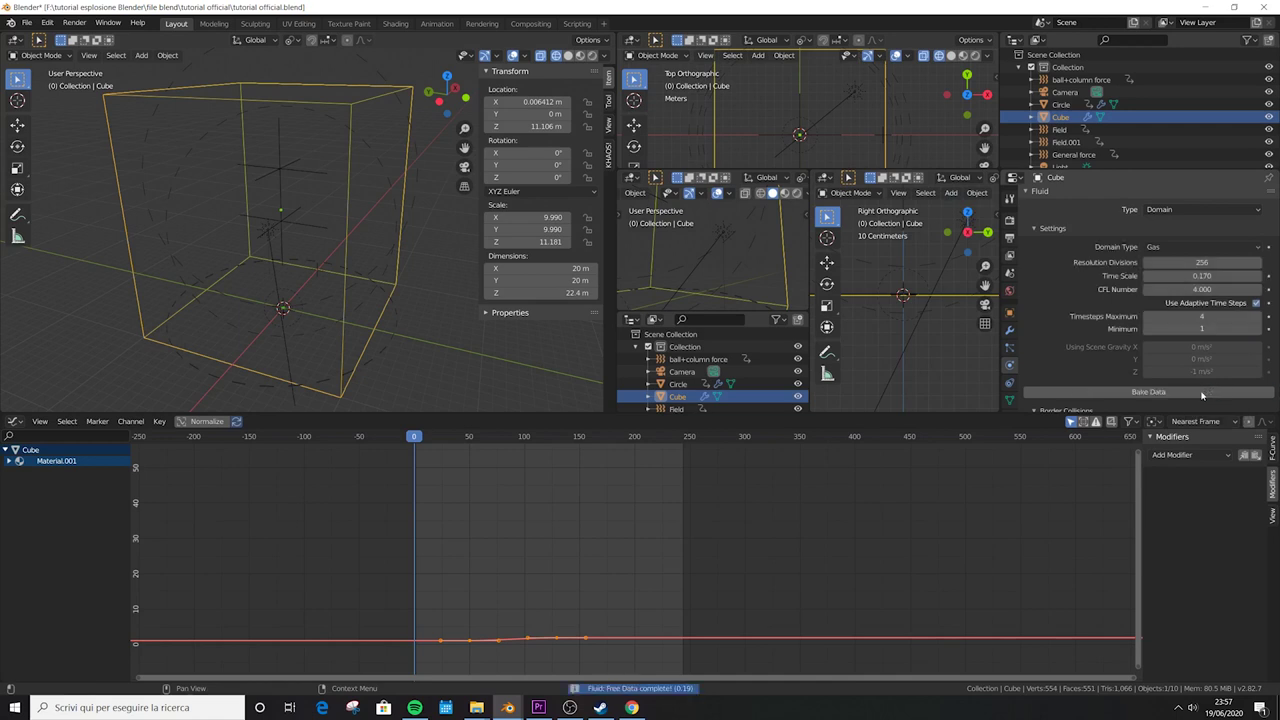
pyautogui.hotkey('ctrl', 's')
pyautogui.scroll(2, 1130, 265)
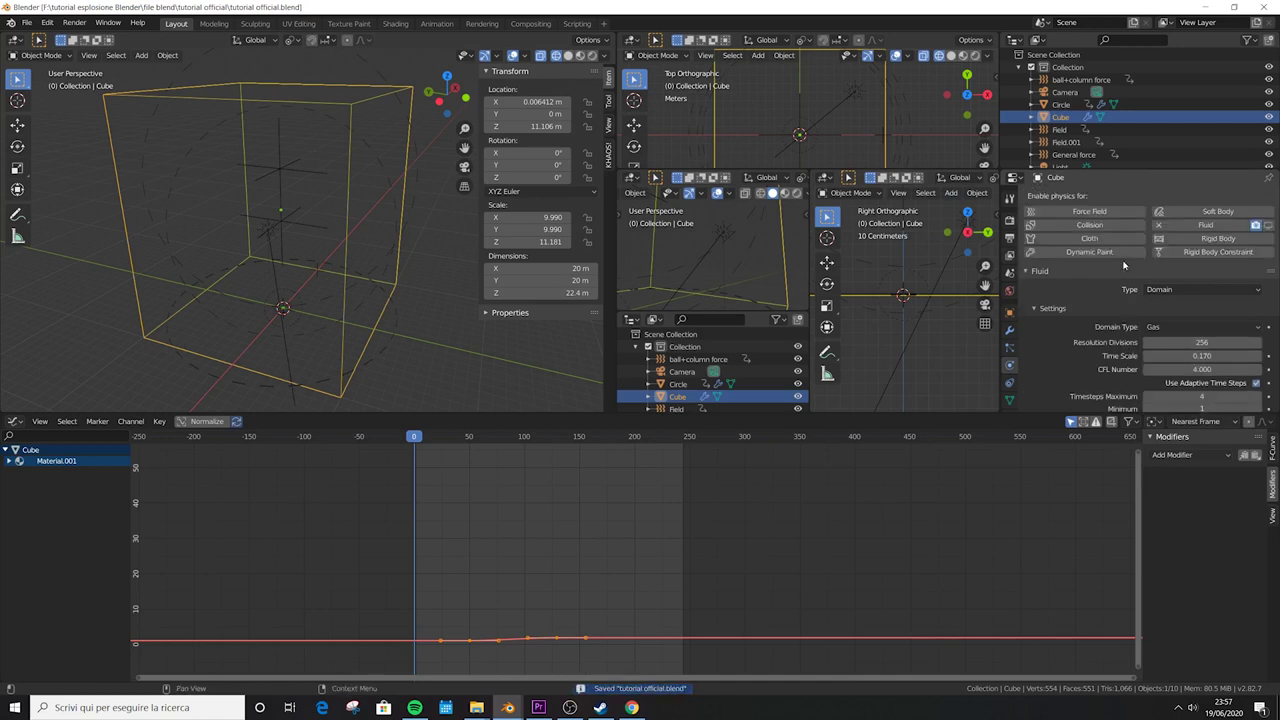
# - Enable the domain's fluid simulation in the viewport and set its resolution divisions to 350
pyautogui.click(1267, 226)
pyautogui.click(1205, 342)
pyautogui.write('3')
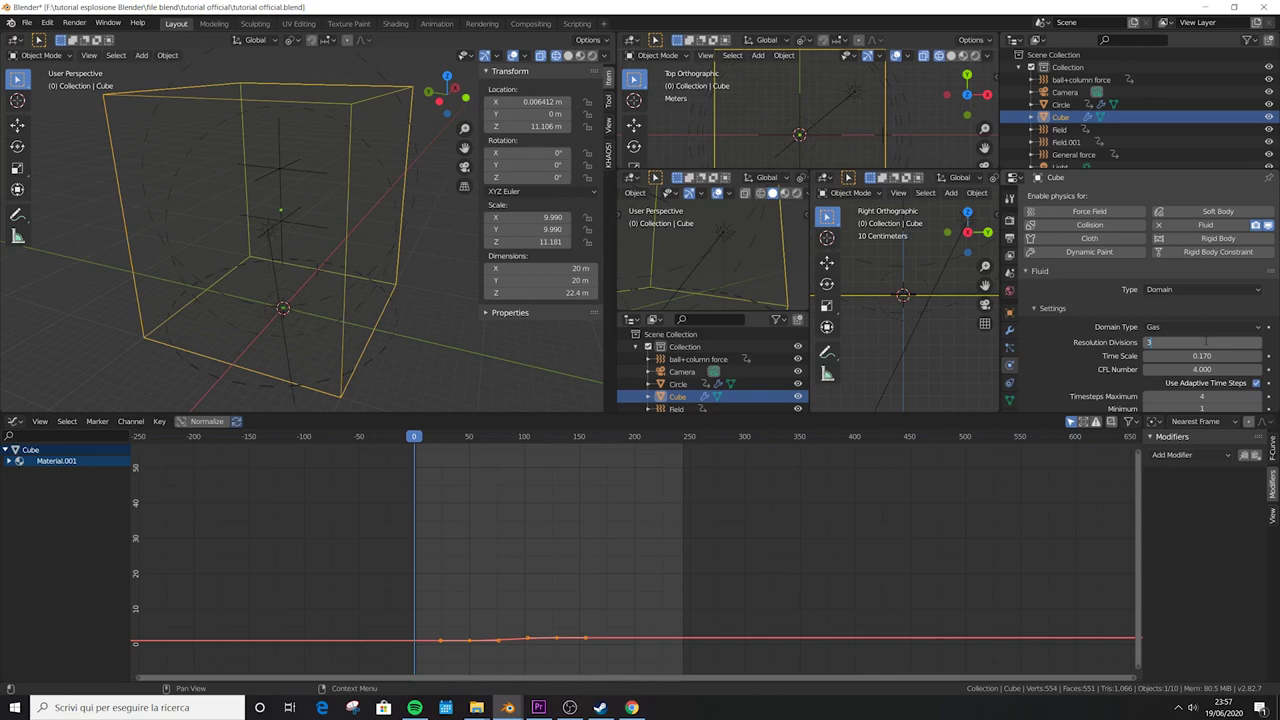
pyautogui.write('50')
pyautogui.press('Return')
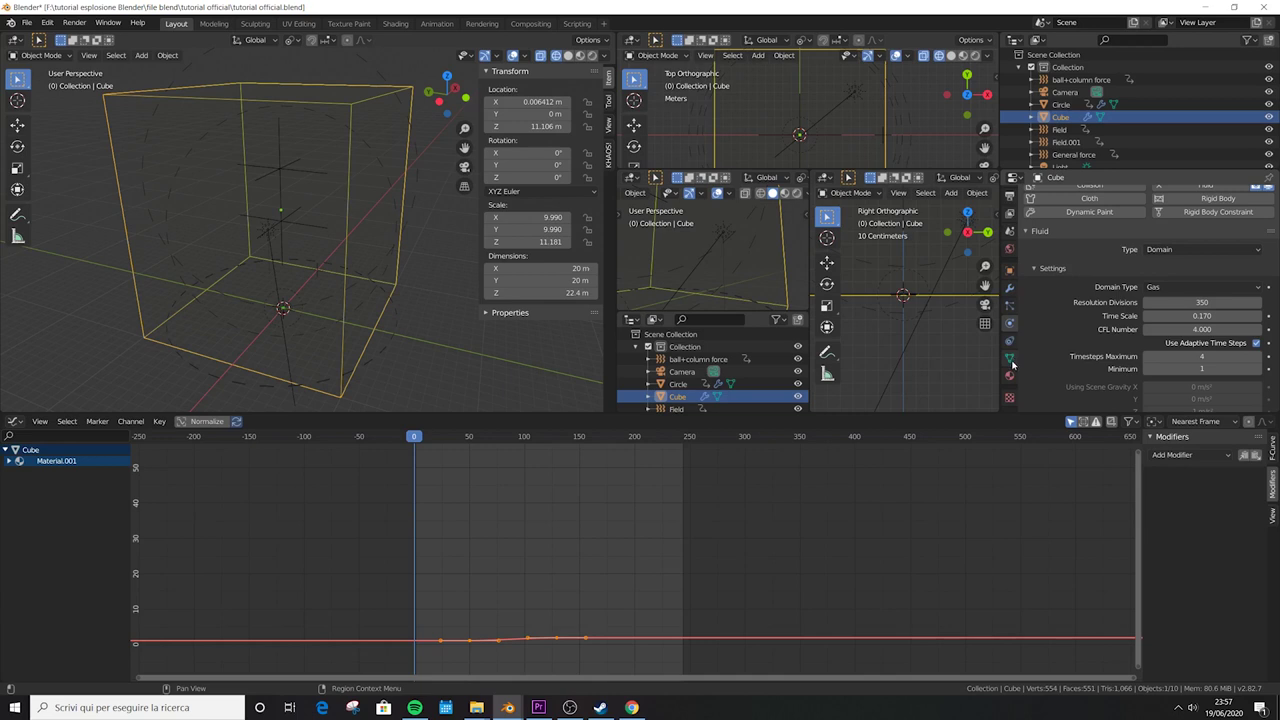
# - Set the volume interpolation of the domain's material to Cubic
pyautogui.click(1009, 375)
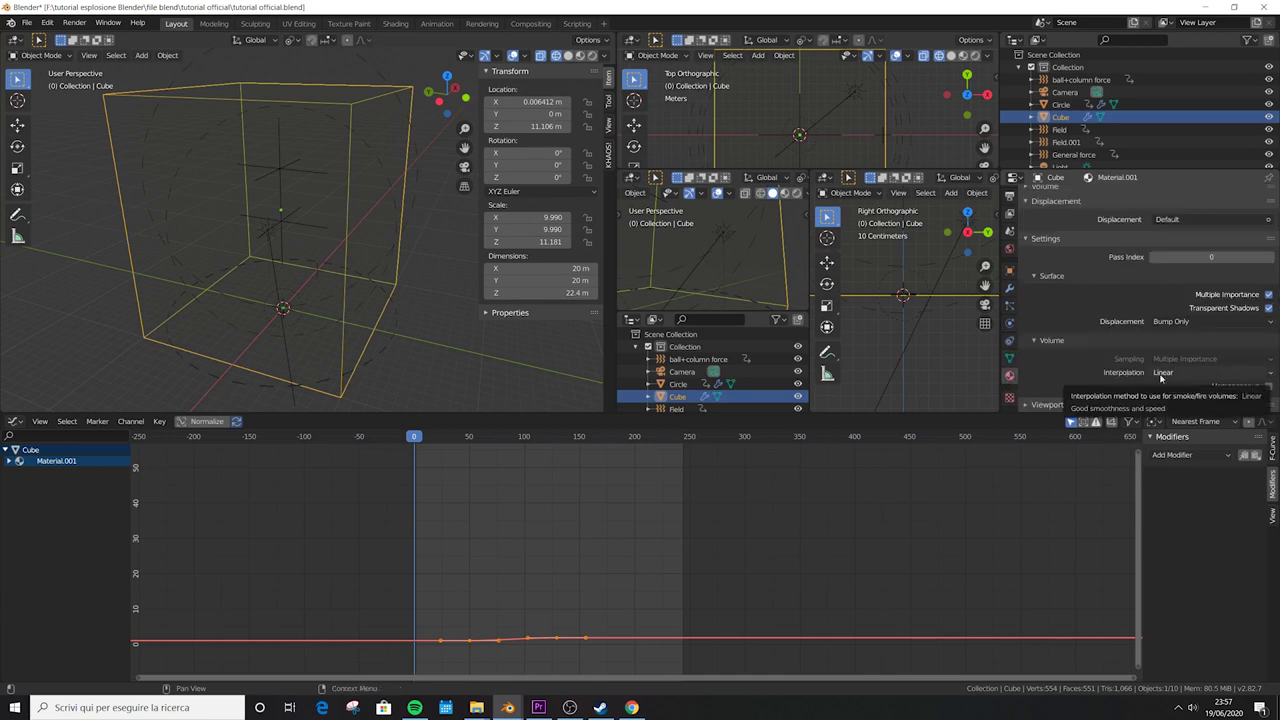
pyautogui.click(1185, 376)
pyautogui.click(1187, 399)
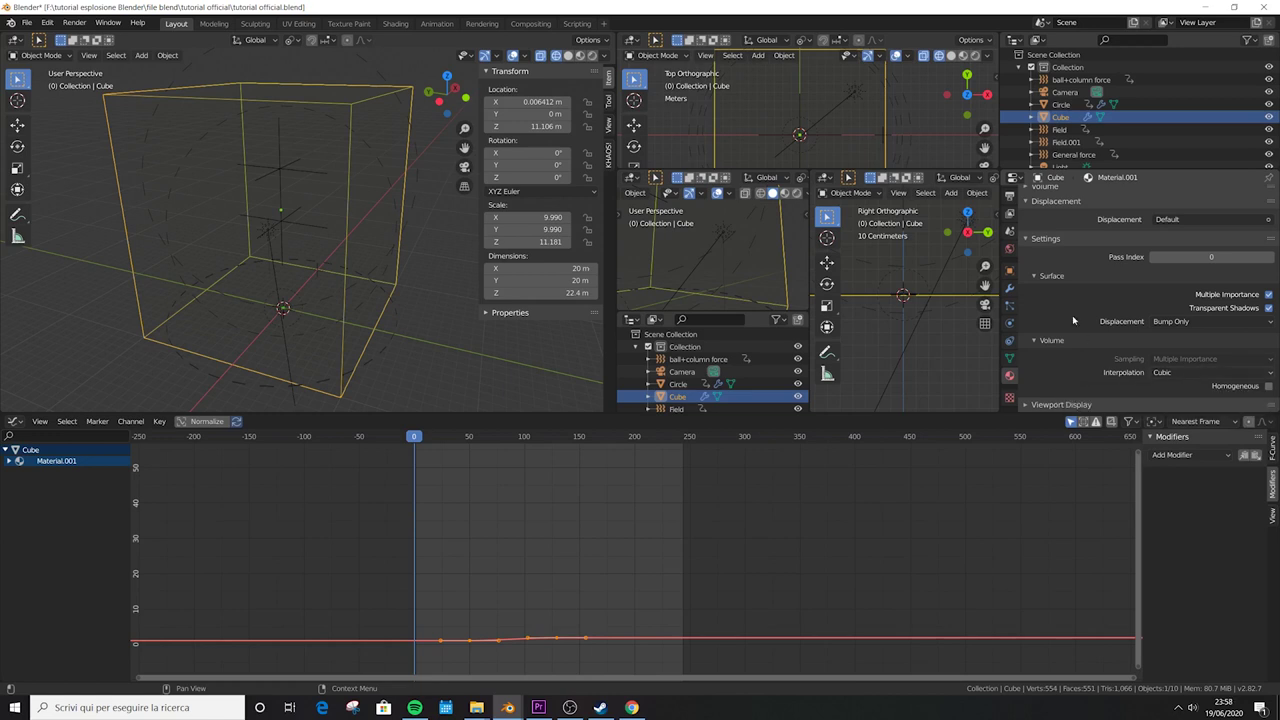
pyautogui.scroll(5, 1072, 315)
# - Name the render output "final tutorial render1_" and set its file format to OpenEXR
pyautogui.click(1010, 196)
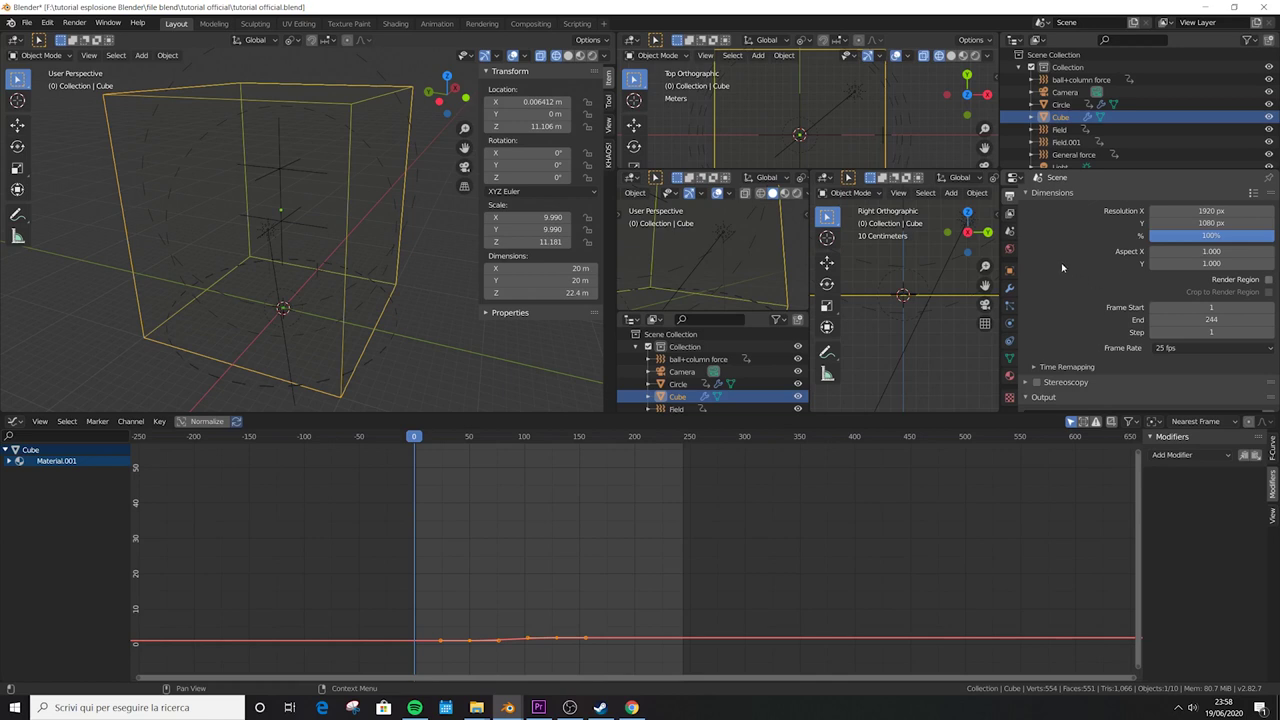
pyautogui.scroll(-2, 1062, 268)
pyautogui.click(1268, 335)
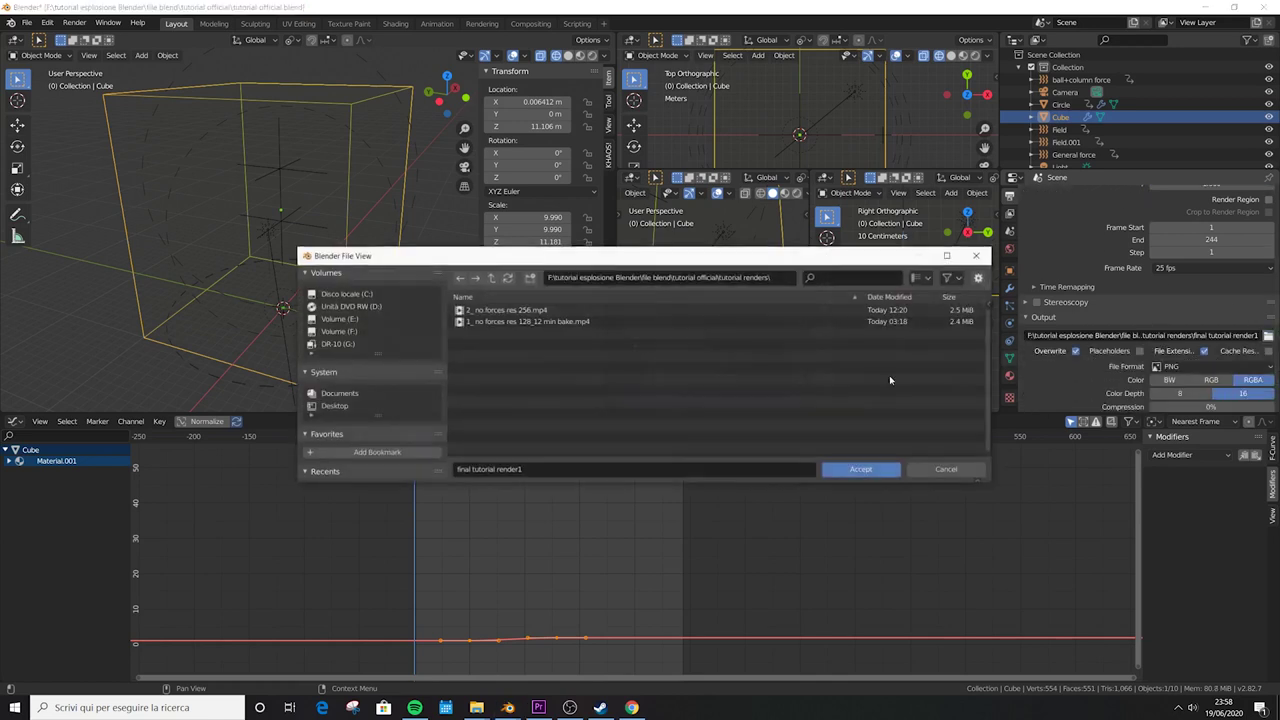
pyautogui.click(548, 470)
pyautogui.click(548, 470)
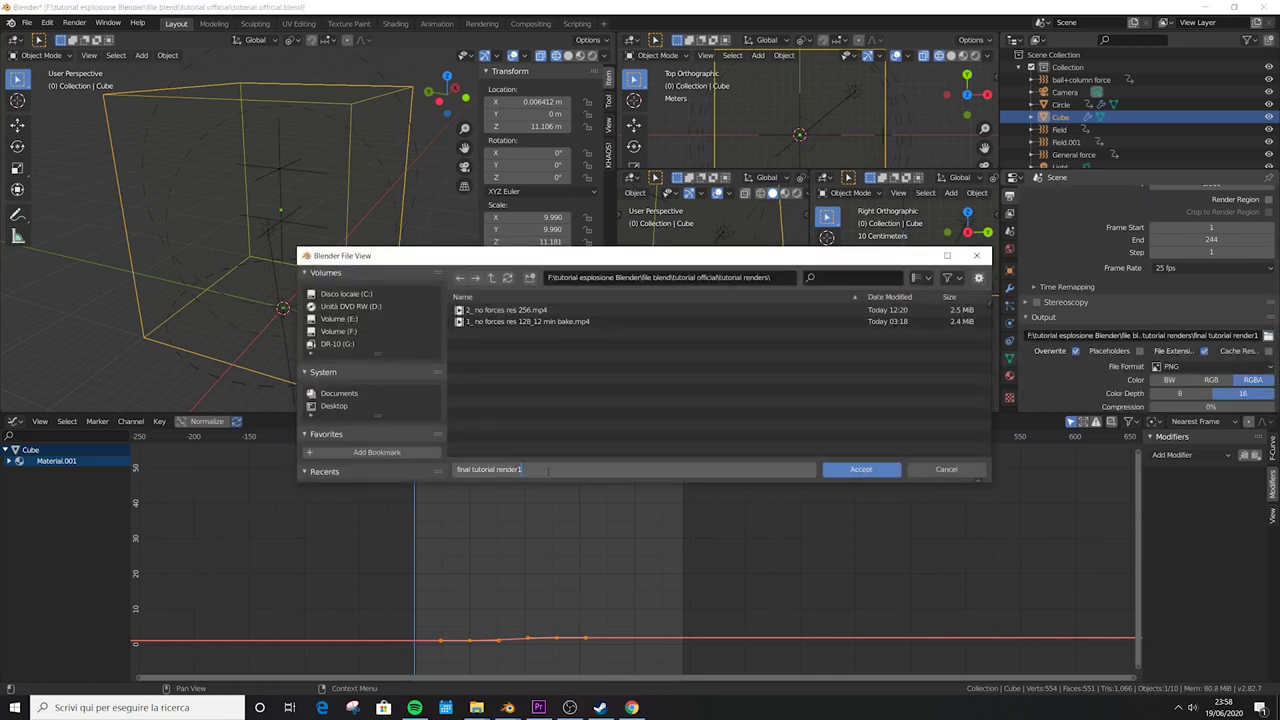
pyautogui.write('_')
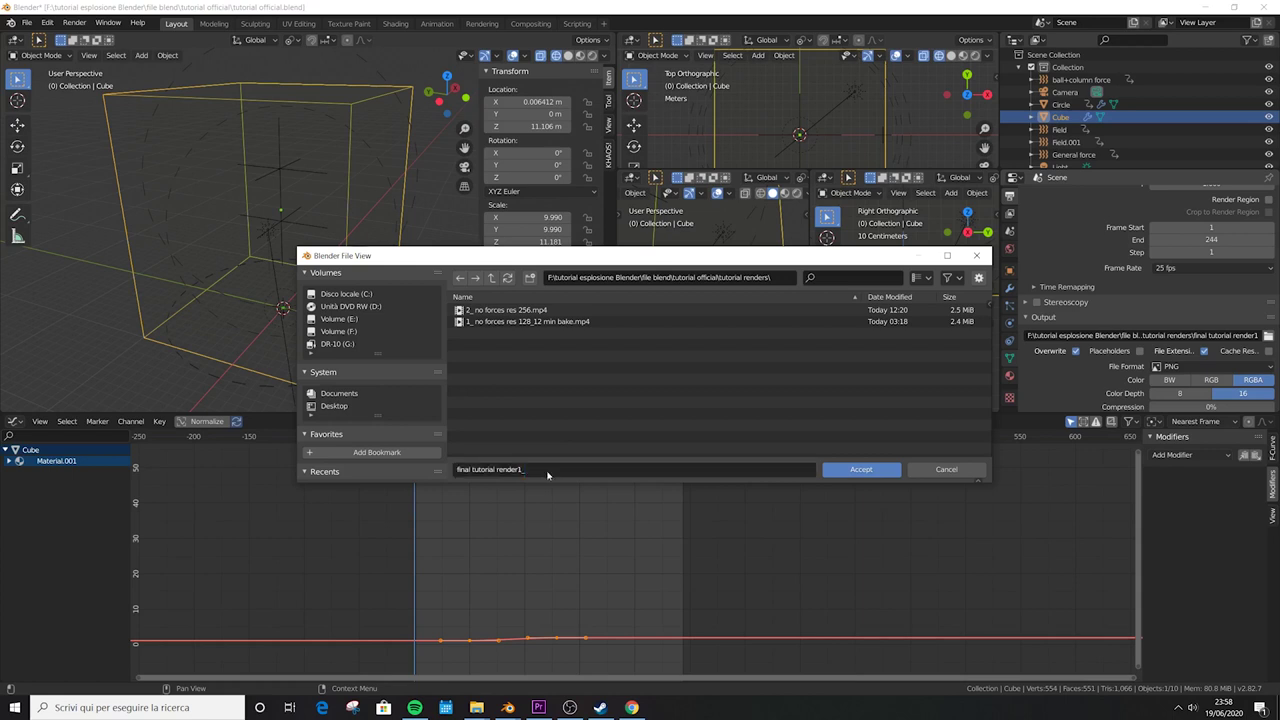
pyautogui.press('Return')
pyautogui.click(1210, 366)
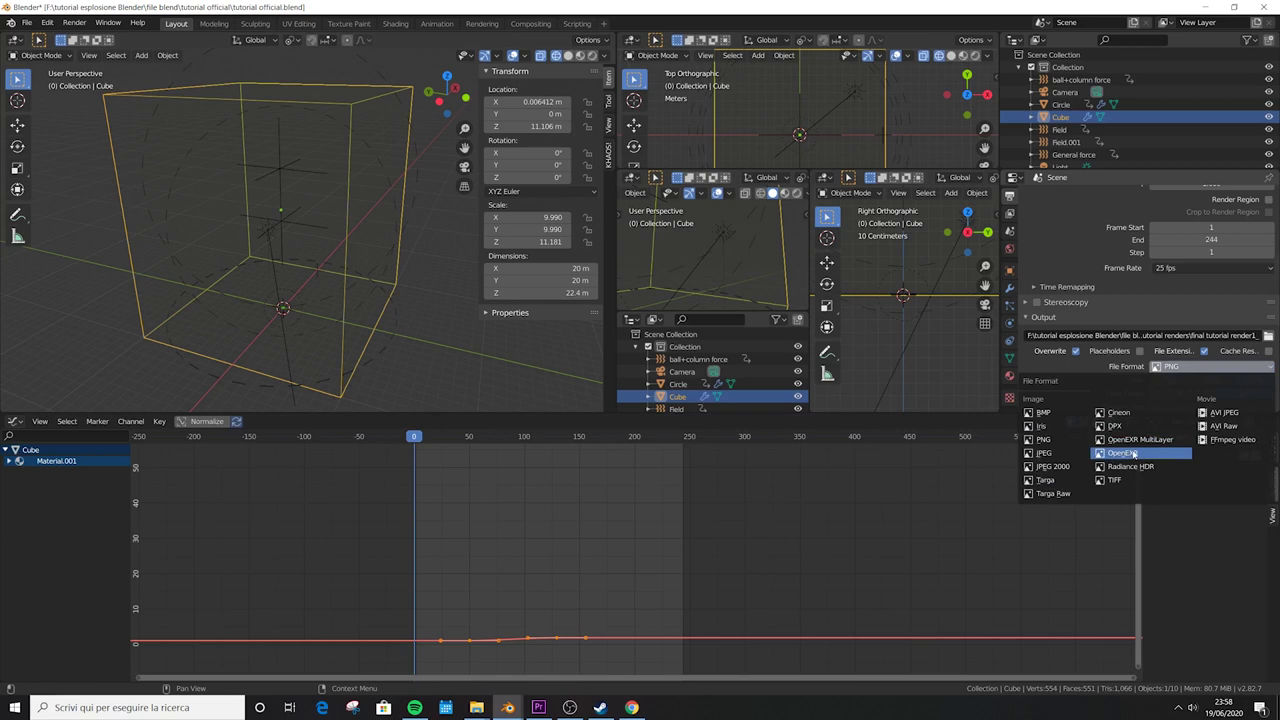
pyautogui.click(1136, 453)
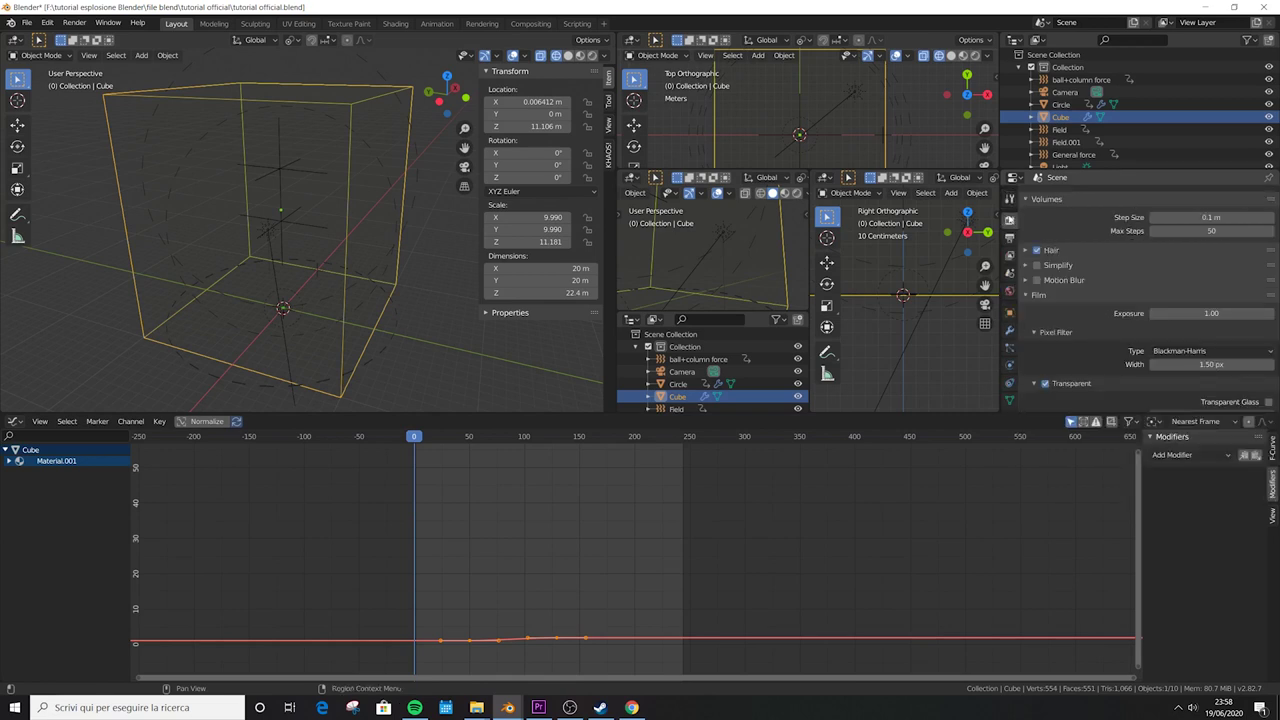
# - Enlarge the render settings area, then set the maximum volume bounces to 2 and the render samples to 100
pyautogui.moveTo(1040, 413); pyautogui.dragTo(1040, 628)
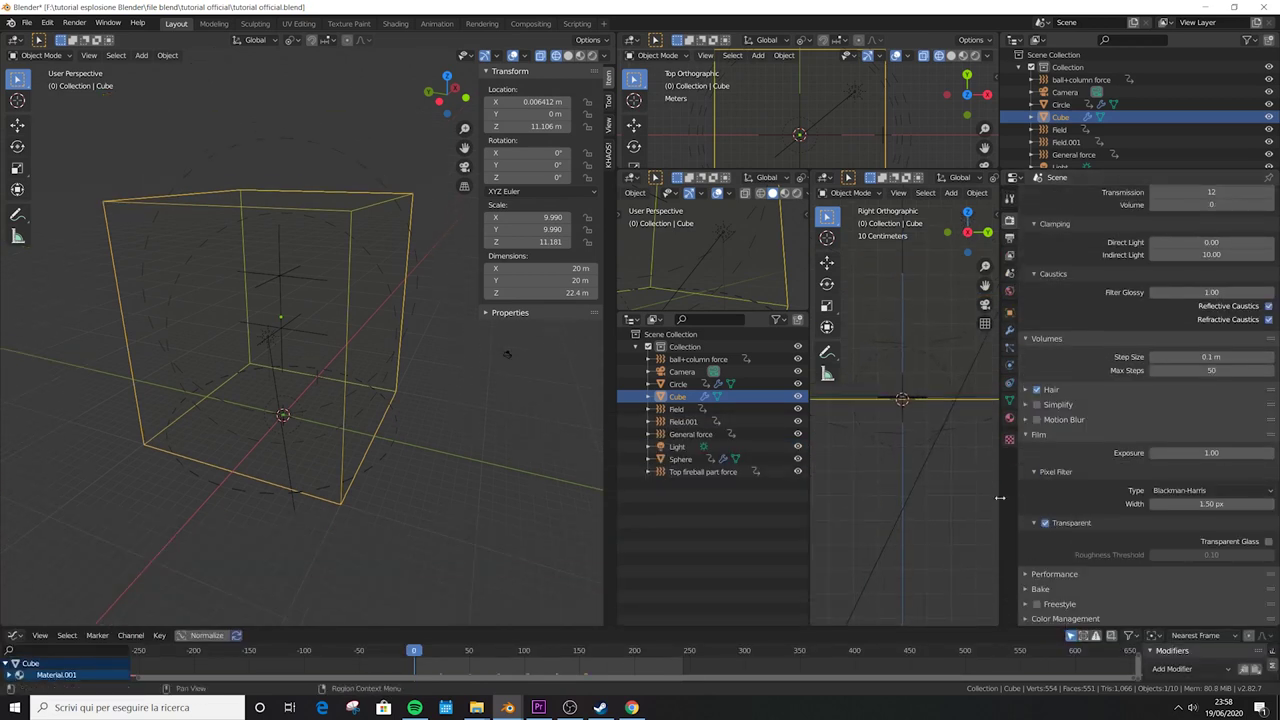
pyautogui.scroll(6, 1050, 338)
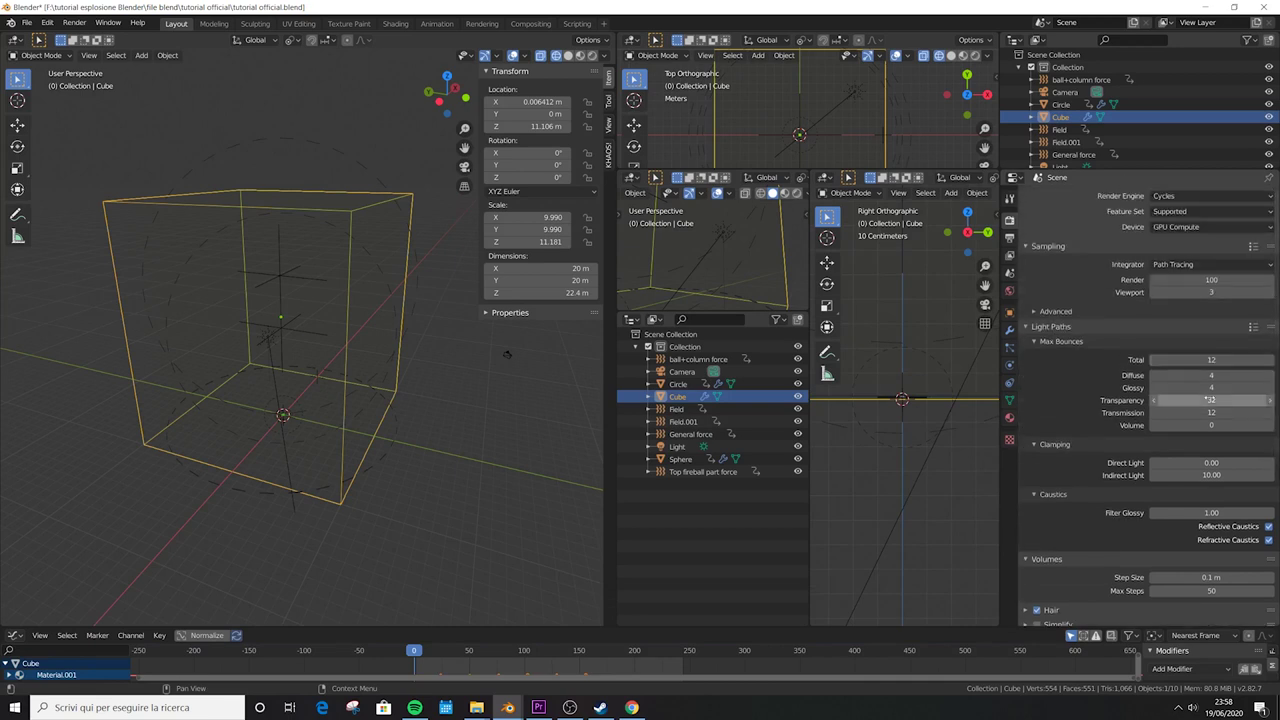
pyautogui.click(1225, 426)
pyautogui.write('2')
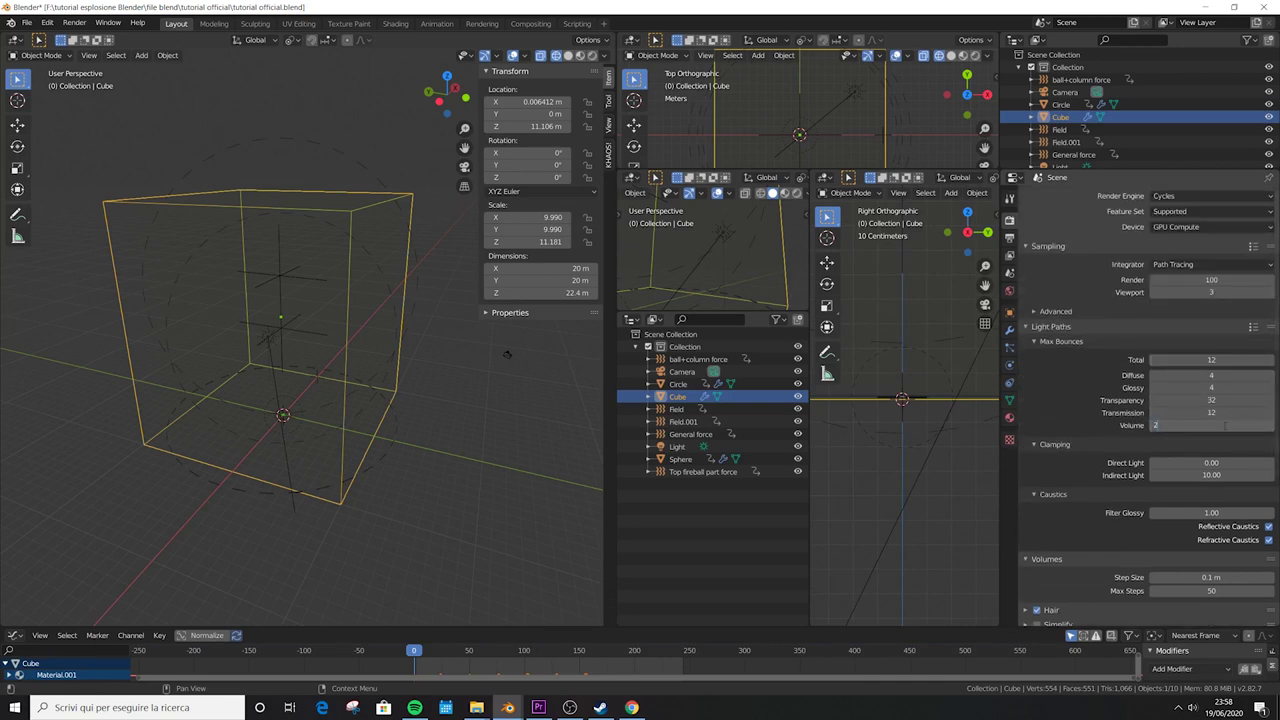
pyautogui.press('Return')
pyautogui.click(1210, 281)
pyautogui.press('Return')
# - Set the maximum volume steps to 150 and keep the film's Transparent option enabled
pyautogui.scroll(-2, 1212, 480)
pyautogui.click(1212, 511)
pyautogui.write('1')
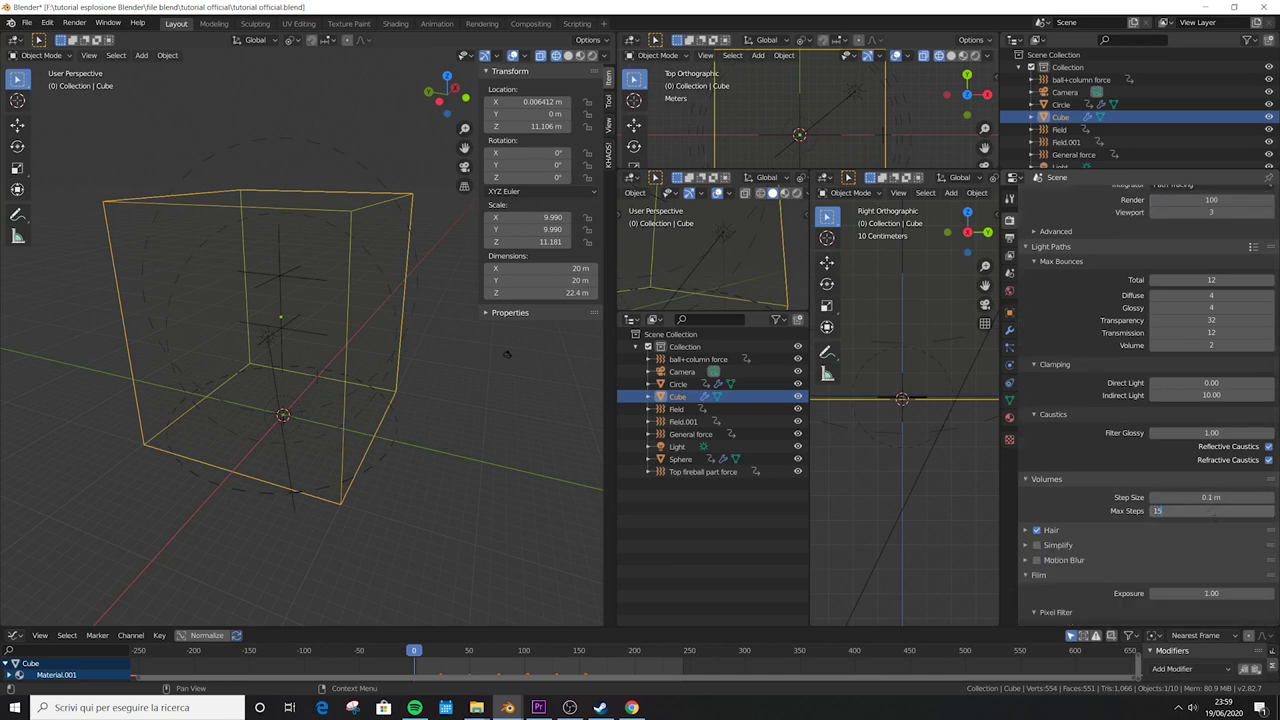
pyautogui.write('50')
pyautogui.press('Return')
pyautogui.scroll(-3, 1060, 495)
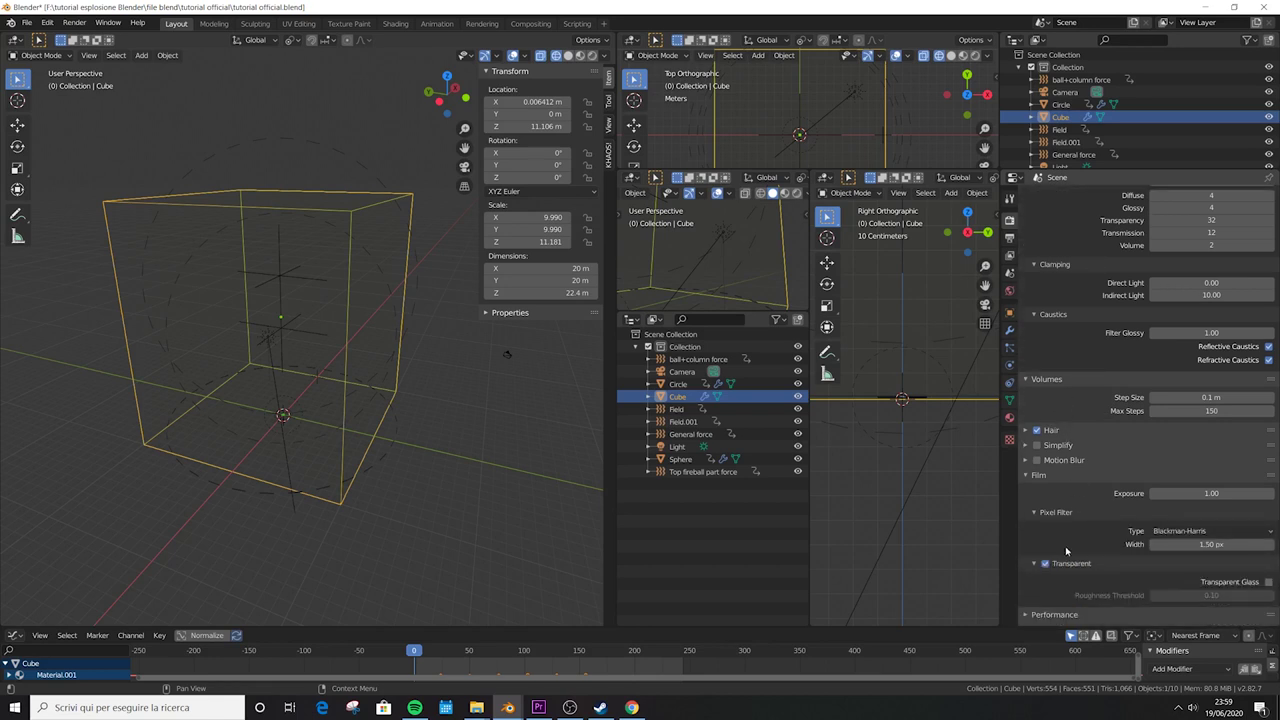
pyautogui.click(1046, 564)
pyautogui.click(1046, 564)
# - Save the file and bake the fluid domain's simulation data
pyautogui.scroll(-1, 1047, 567)
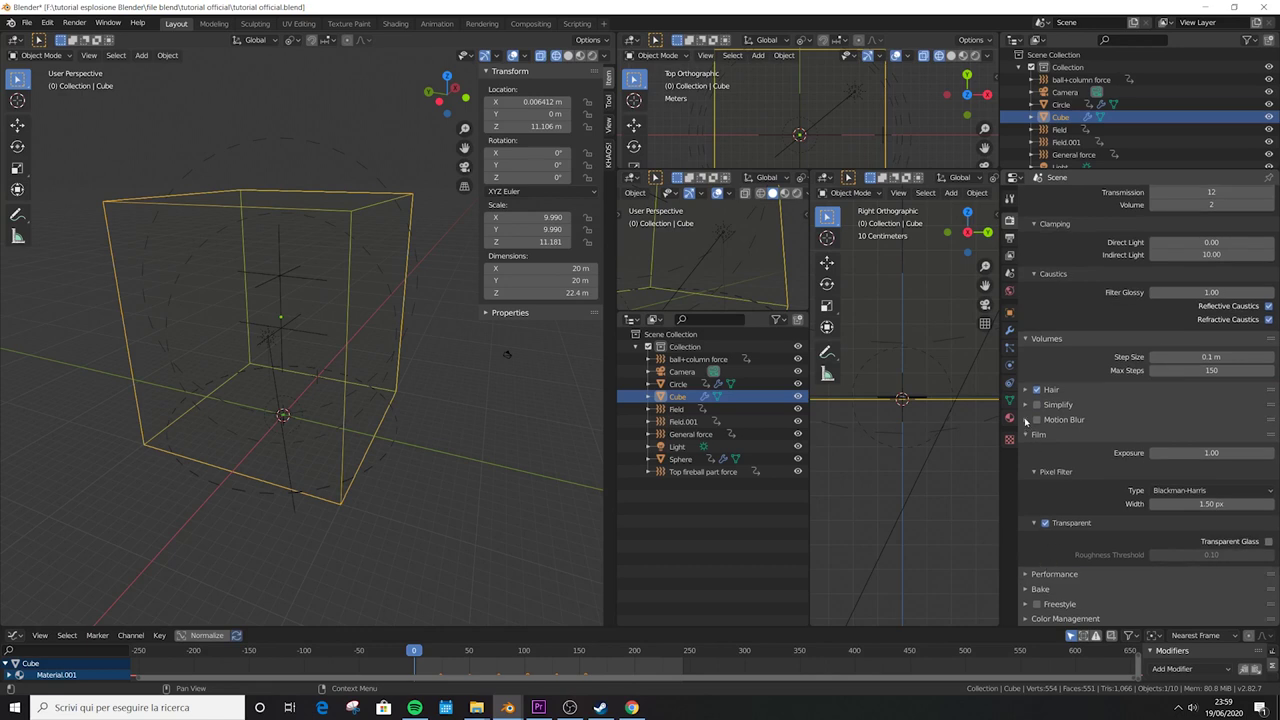
pyautogui.hotkey('ctrl', 's')
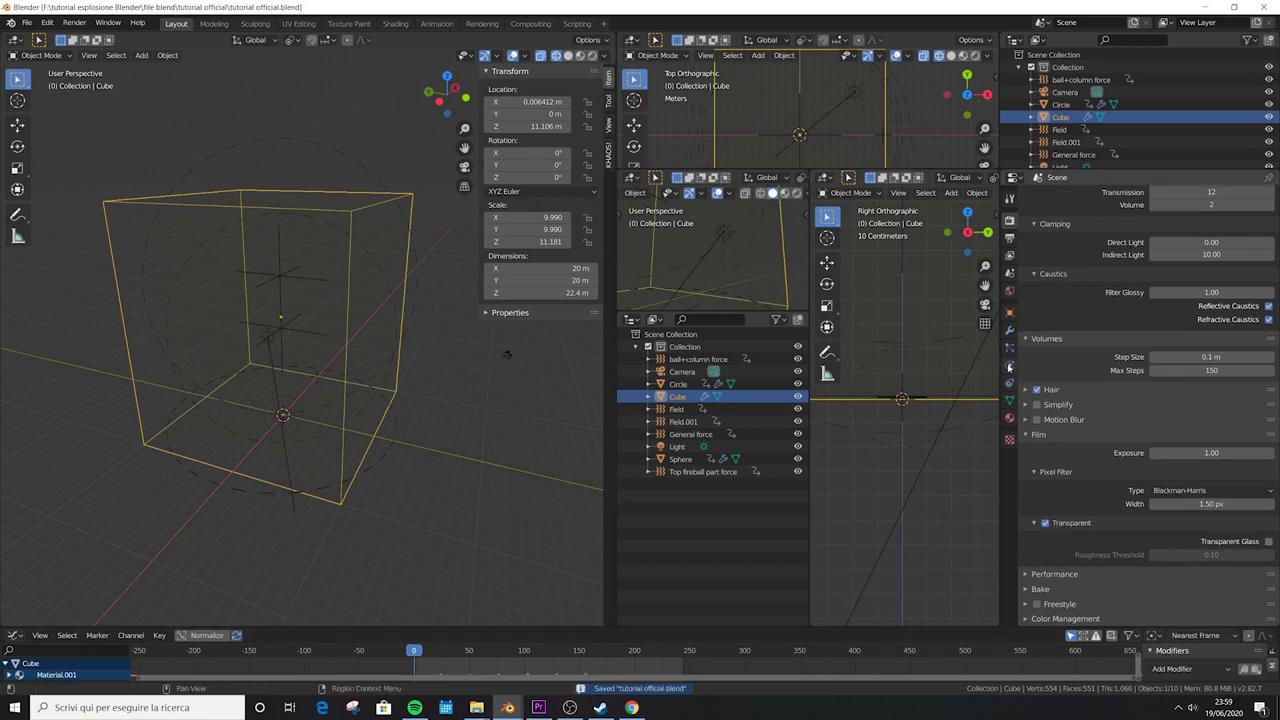
pyautogui.click(1009, 364)
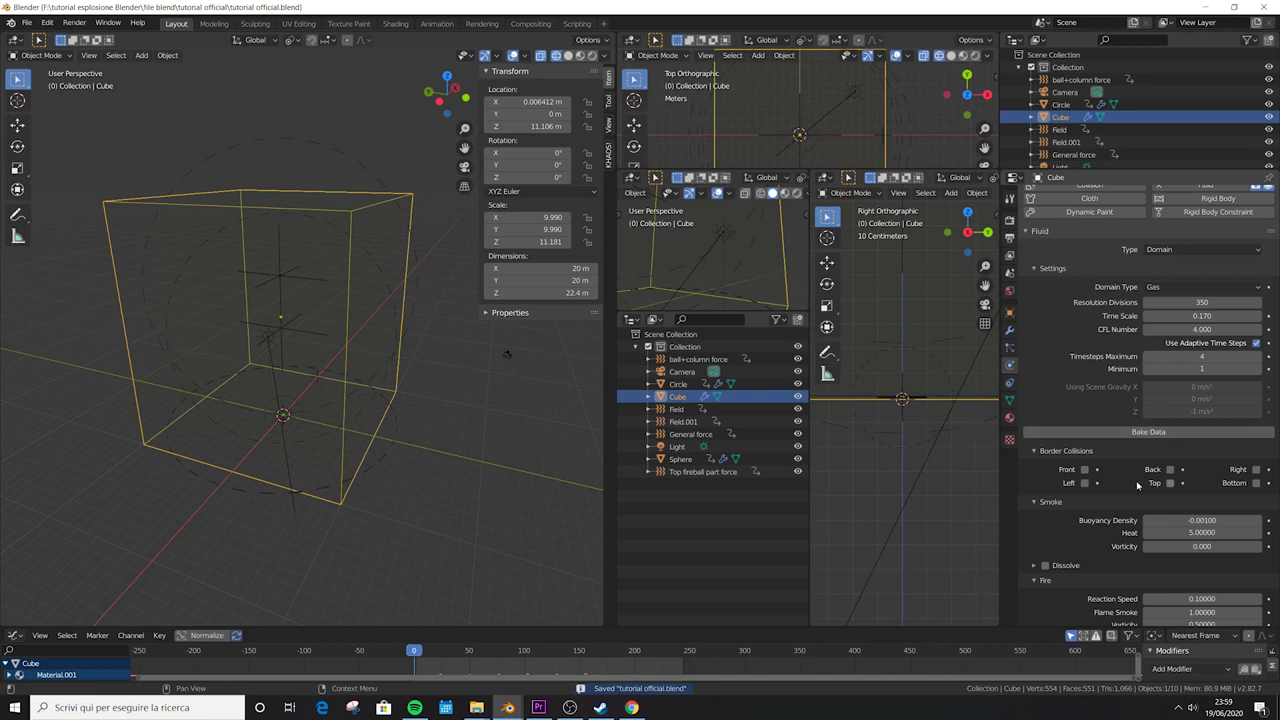
pyautogui.click(1128, 433)
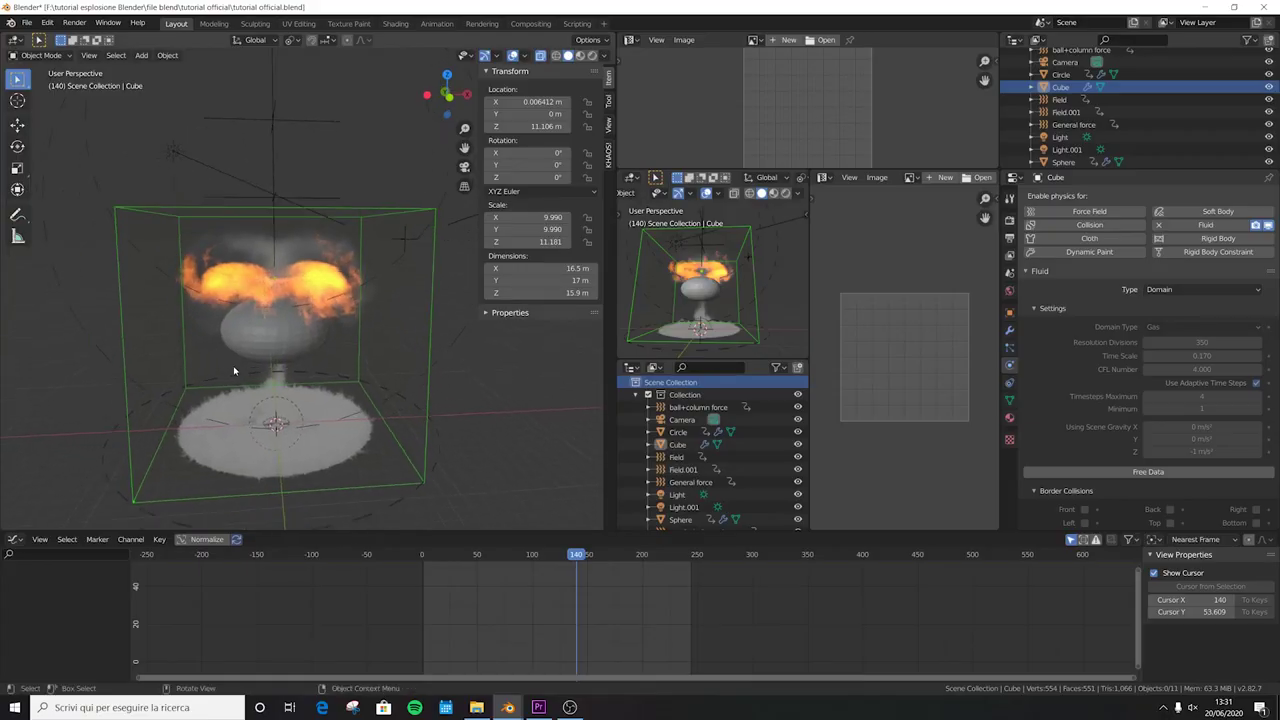
# - Examine the baked explosion from another angle and up close, and select the Light object above the domain
pyautogui.moveTo(301, 357); pyautogui.dragTo(426, 332, button='middle')
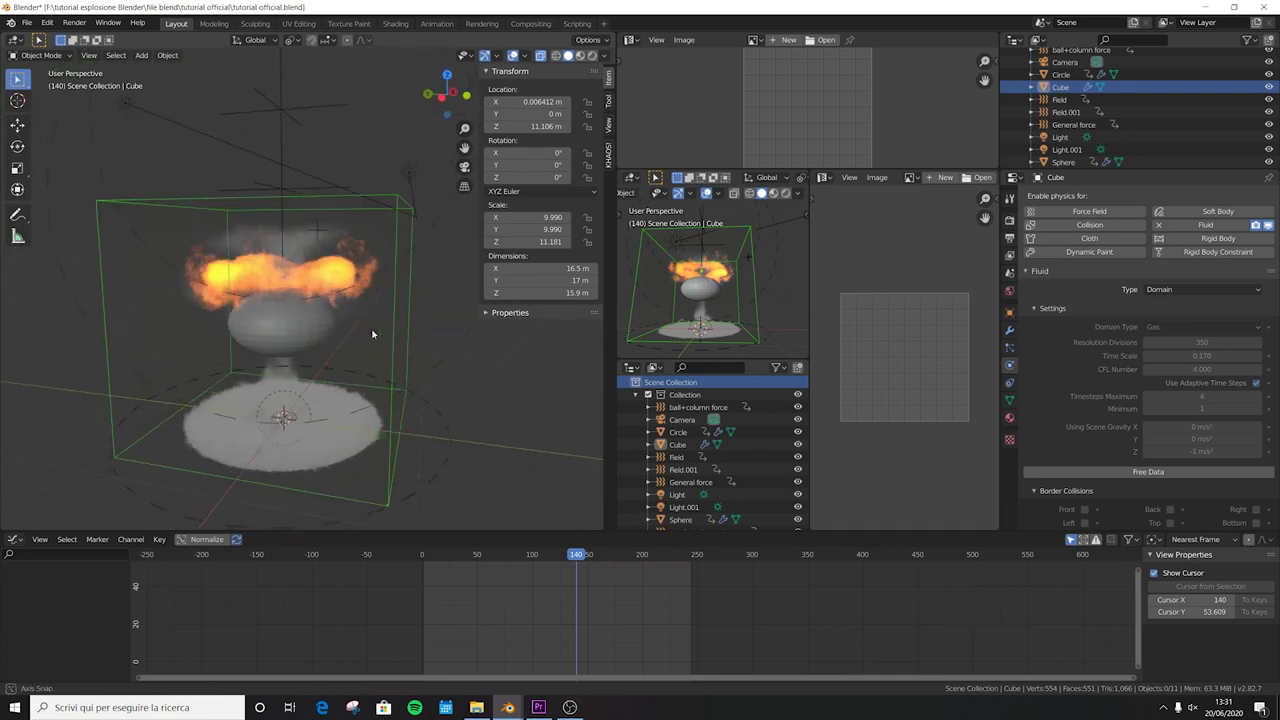
pyautogui.scroll(5, 312, 329)
pyautogui.scroll(-5, 401, 371)
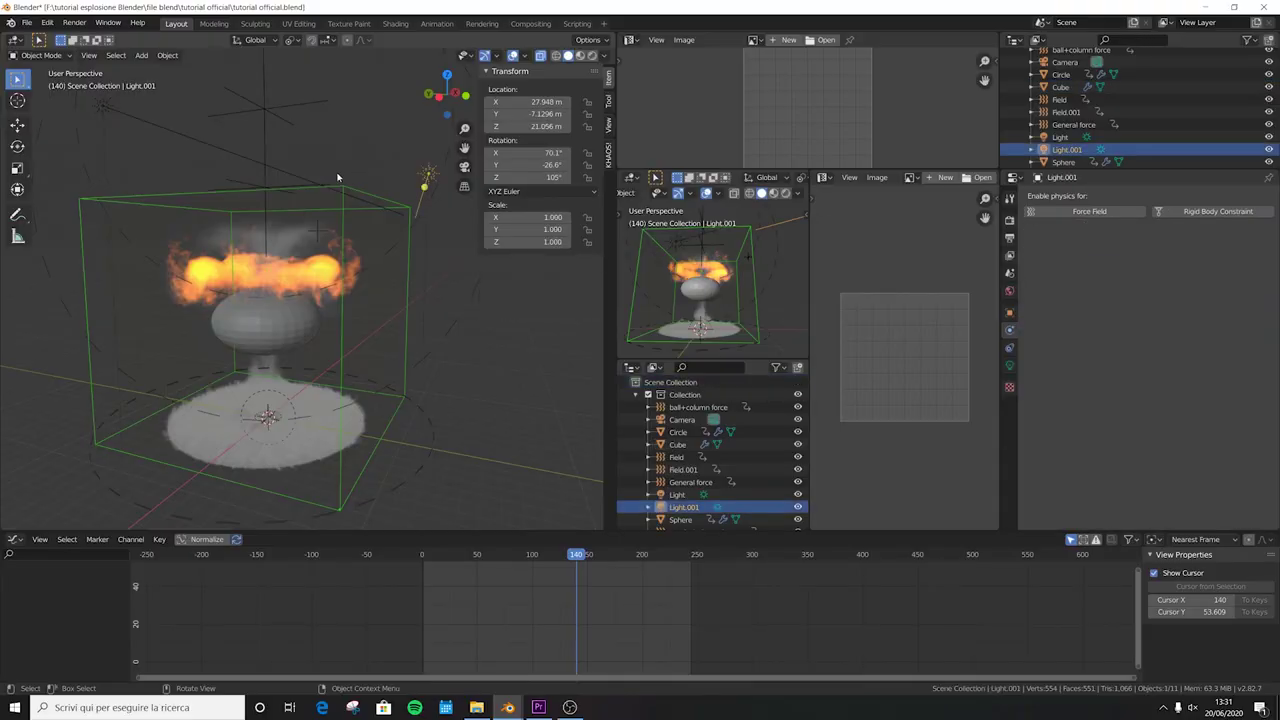
pyautogui.click(102, 106)
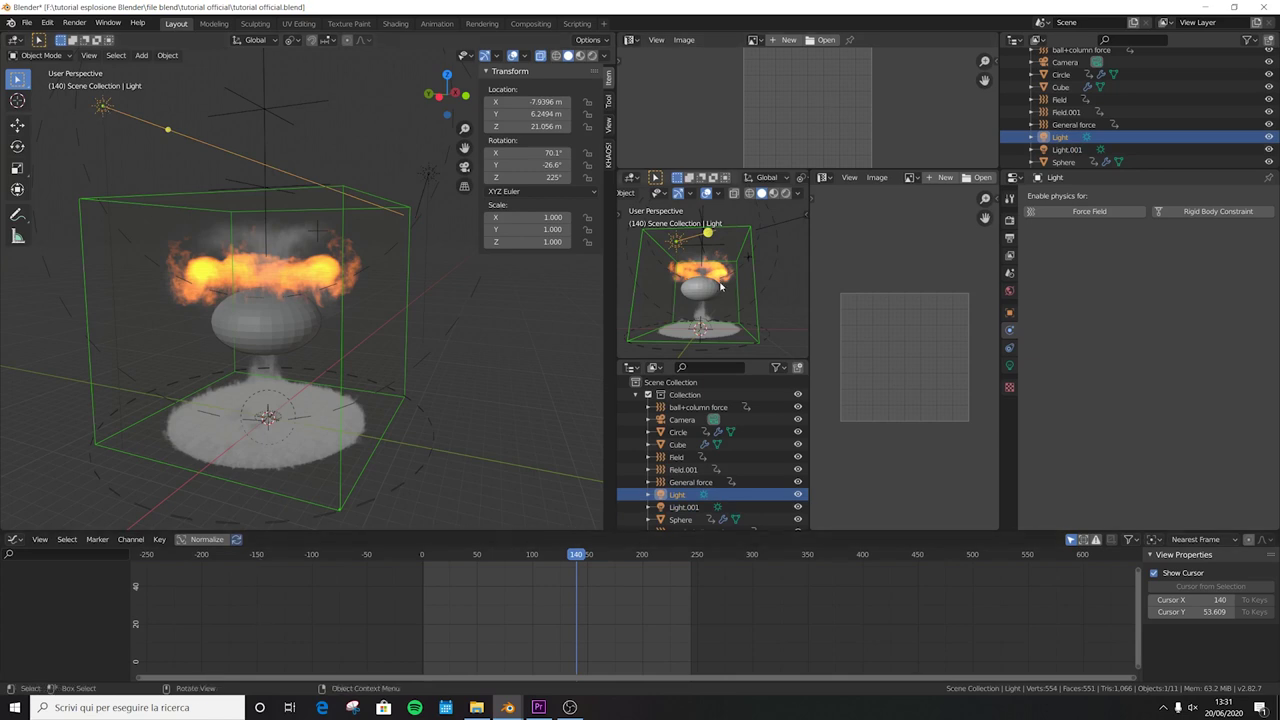
# - Show the small 3D viewport in rendered shading and select the fluid domain cube
pyautogui.click(785, 193)
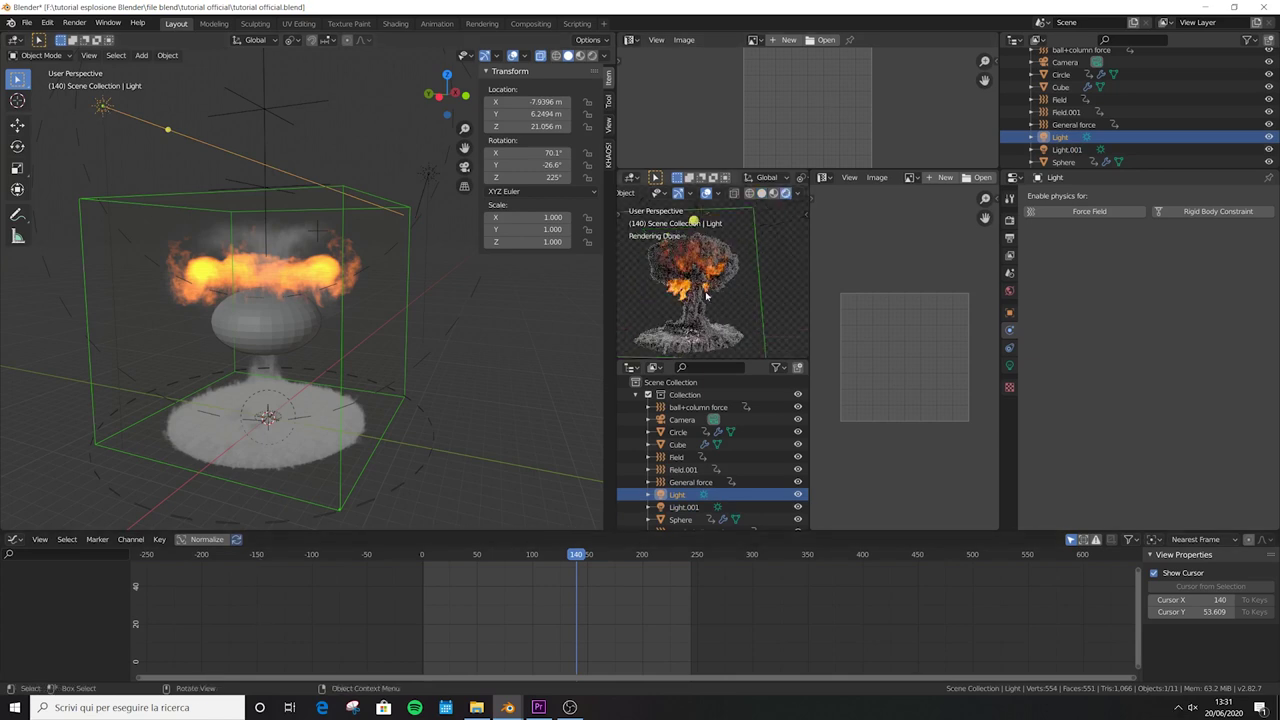
pyautogui.click(410, 277)
pyautogui.moveTo(700, 270); pyautogui.dragTo(720, 288, button='middle')
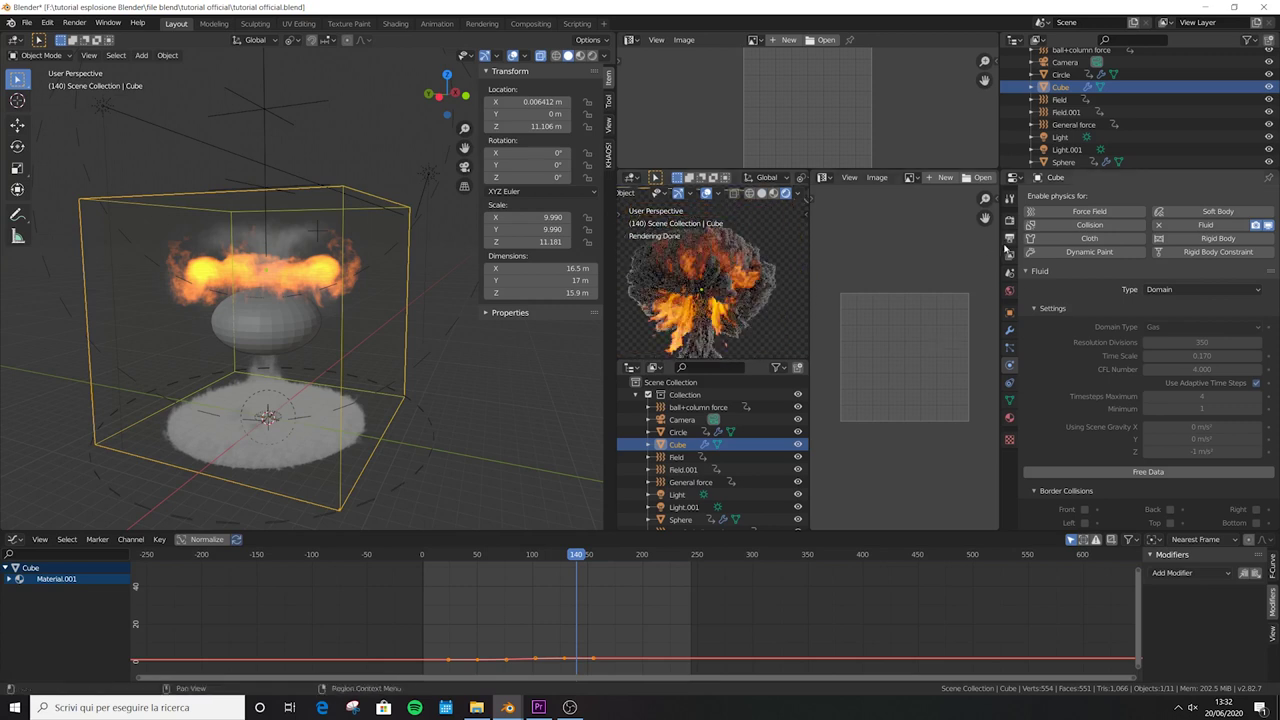
# - Darken the world background colour to a value of about 0.176 and view the rendered explosion from the front
pyautogui.click(1009, 291)
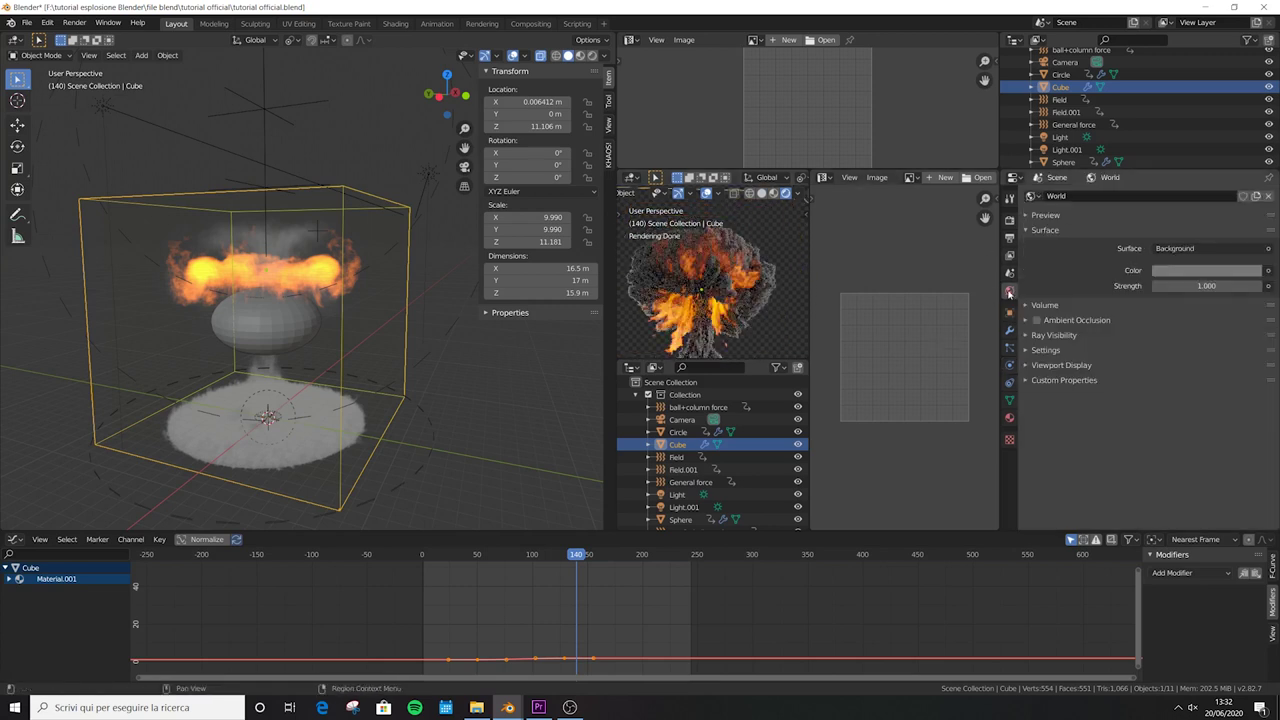
pyautogui.click(1182, 278)
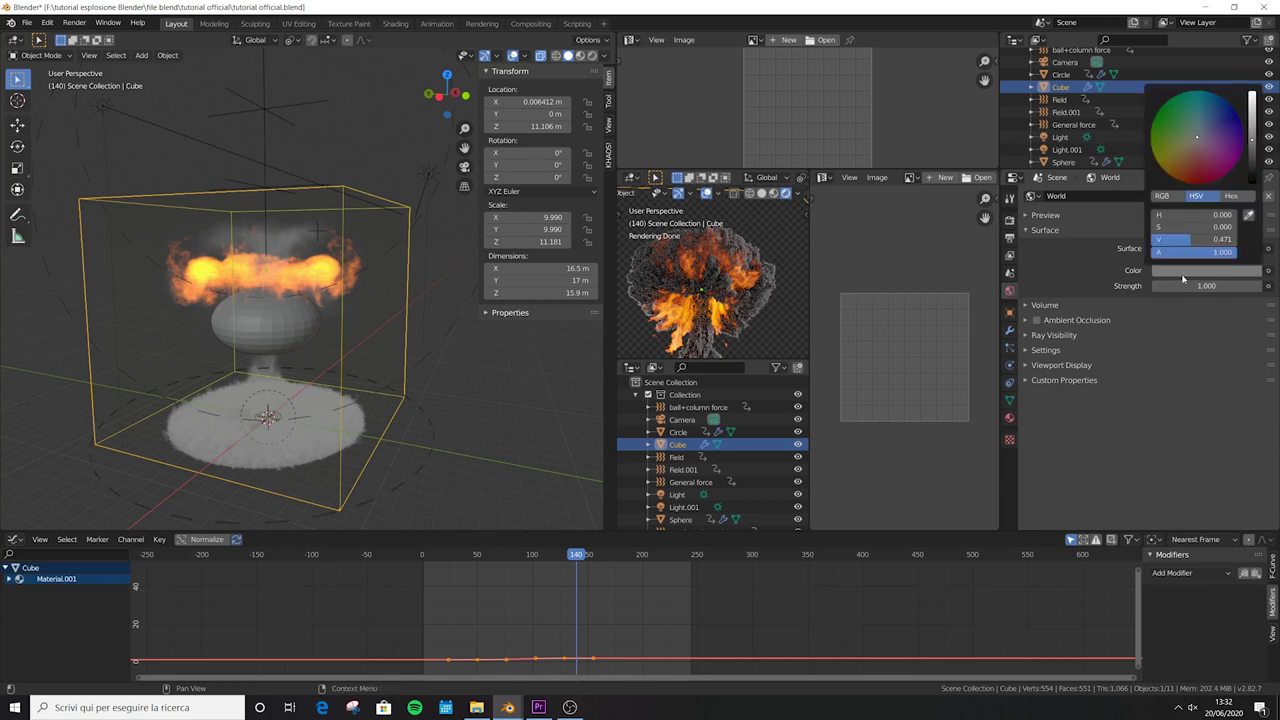
pyautogui.click(1254, 172)
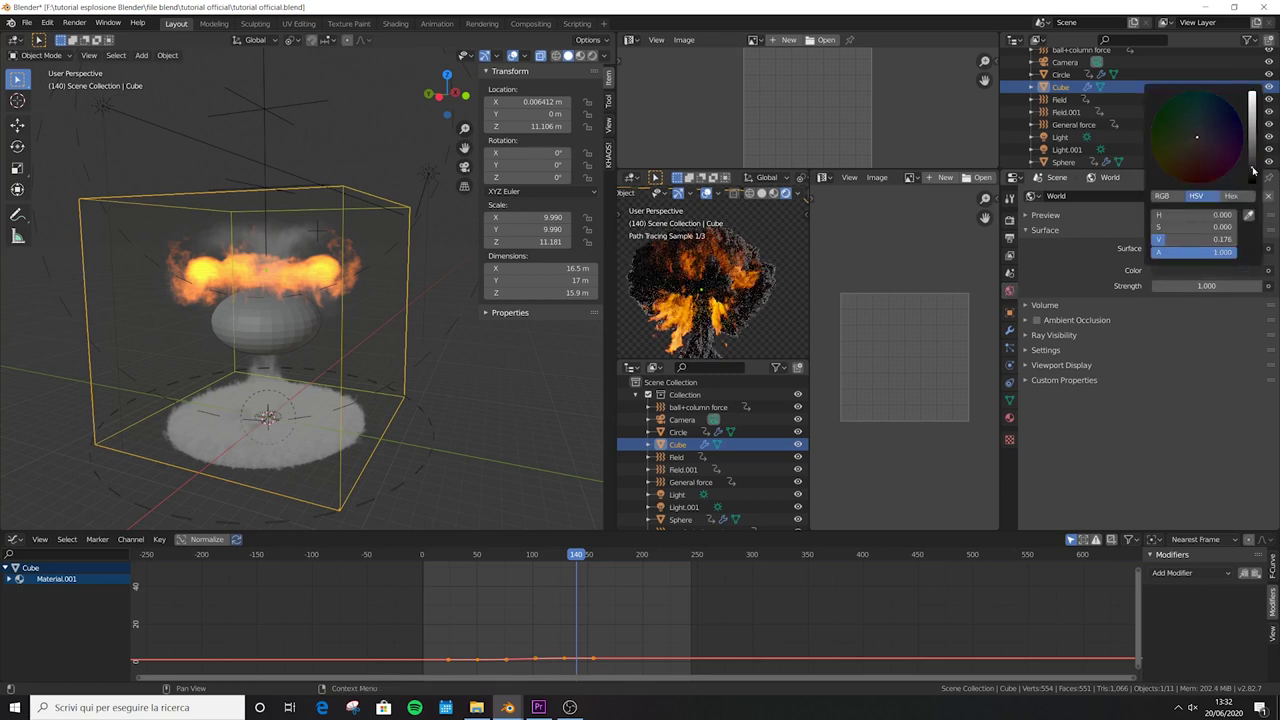
pyautogui.press('KP_1')
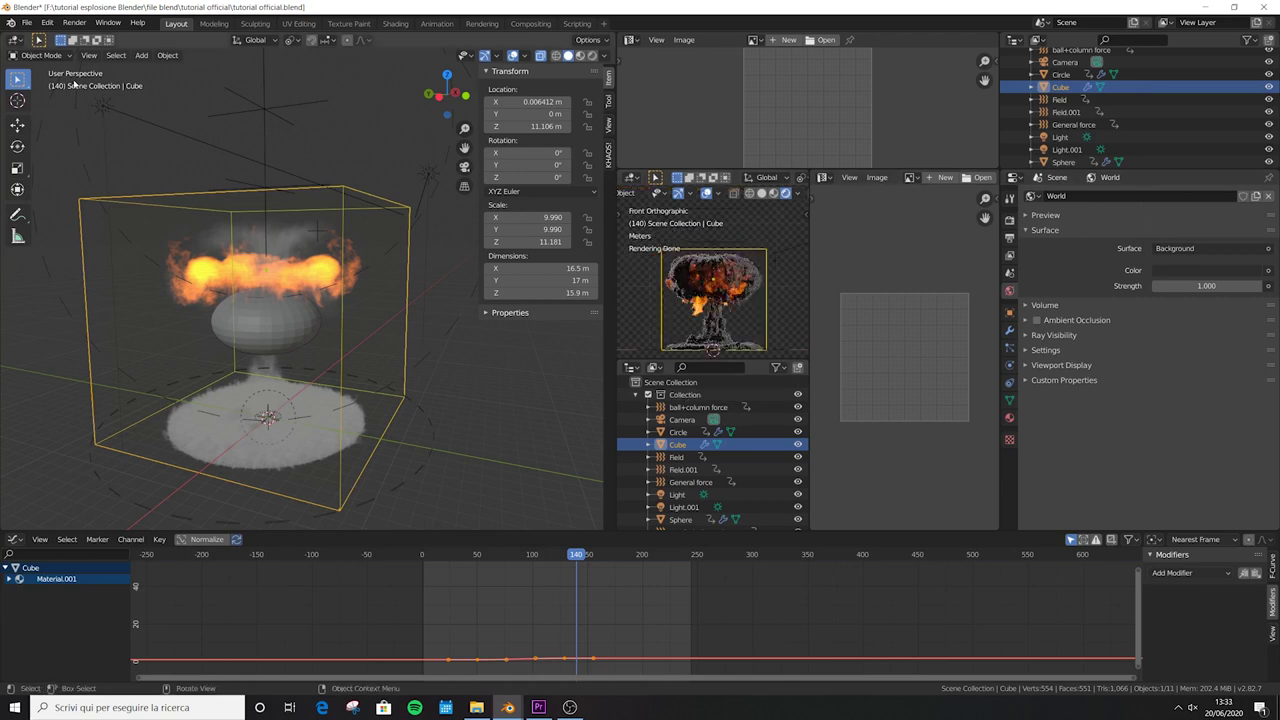
# - Change the large 3D viewport to the Shader Editor and display the full animation curve of the heat Multiply node's value
pyautogui.click(37, 40)
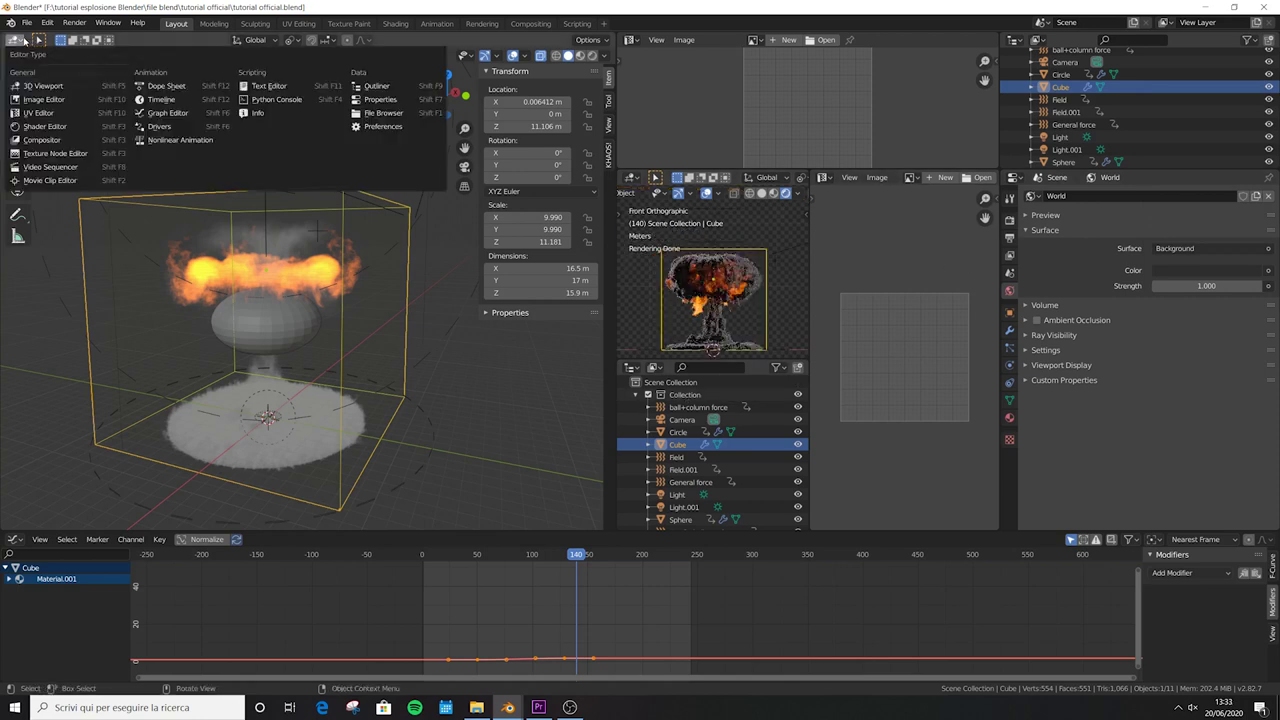
pyautogui.click(50, 127)
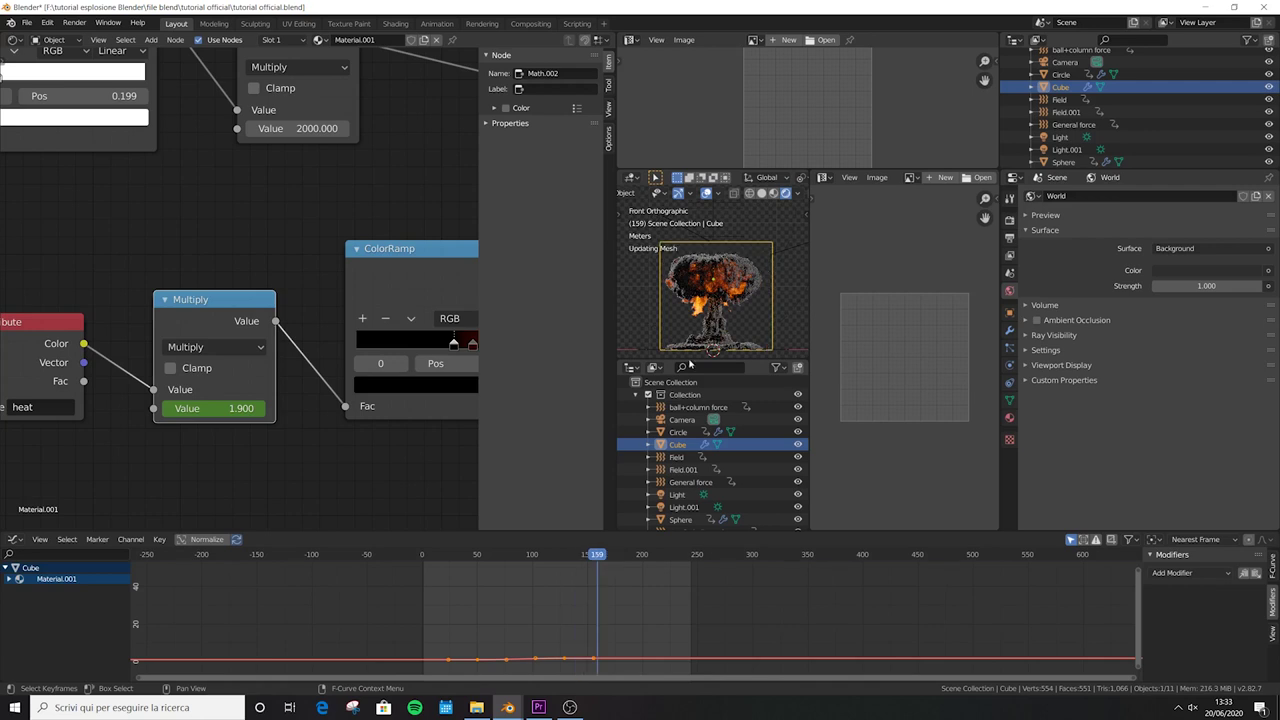
pyautogui.keyDown('ctrl'); pyautogui.click(8, 578); pyautogui.keyUp('ctrl')
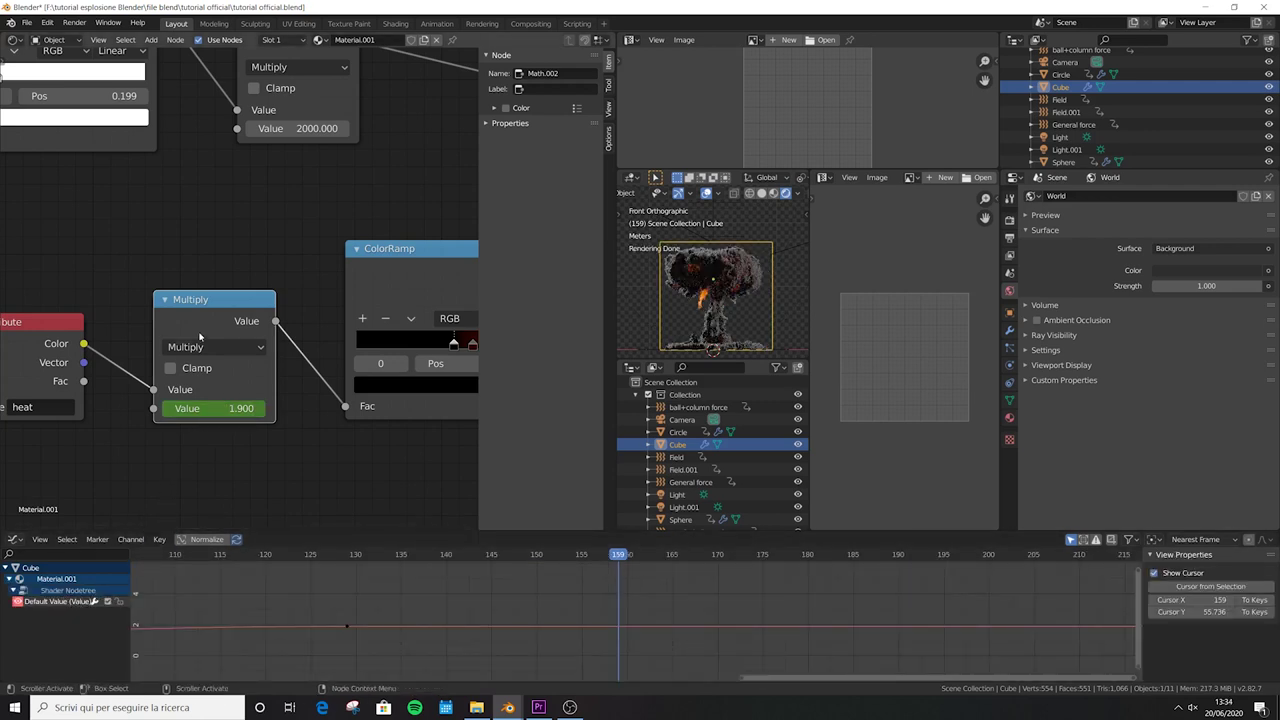
pyautogui.click(213, 273)
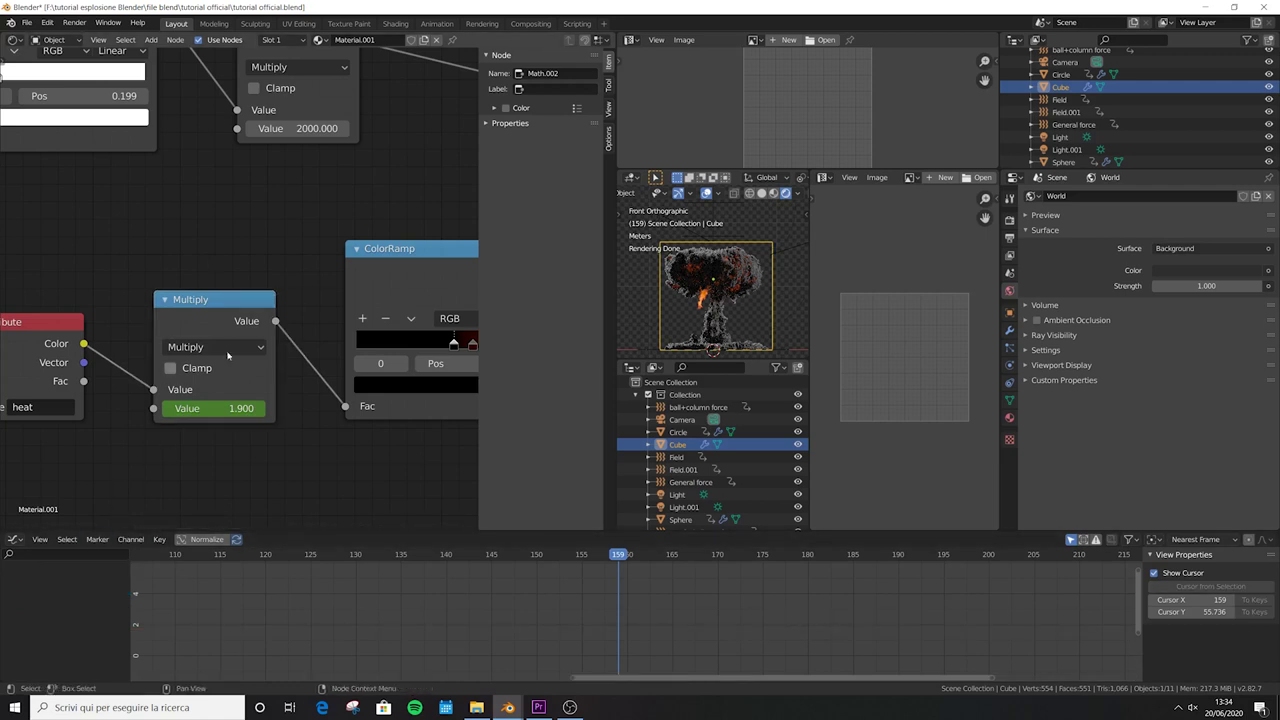
pyautogui.click(213, 301)
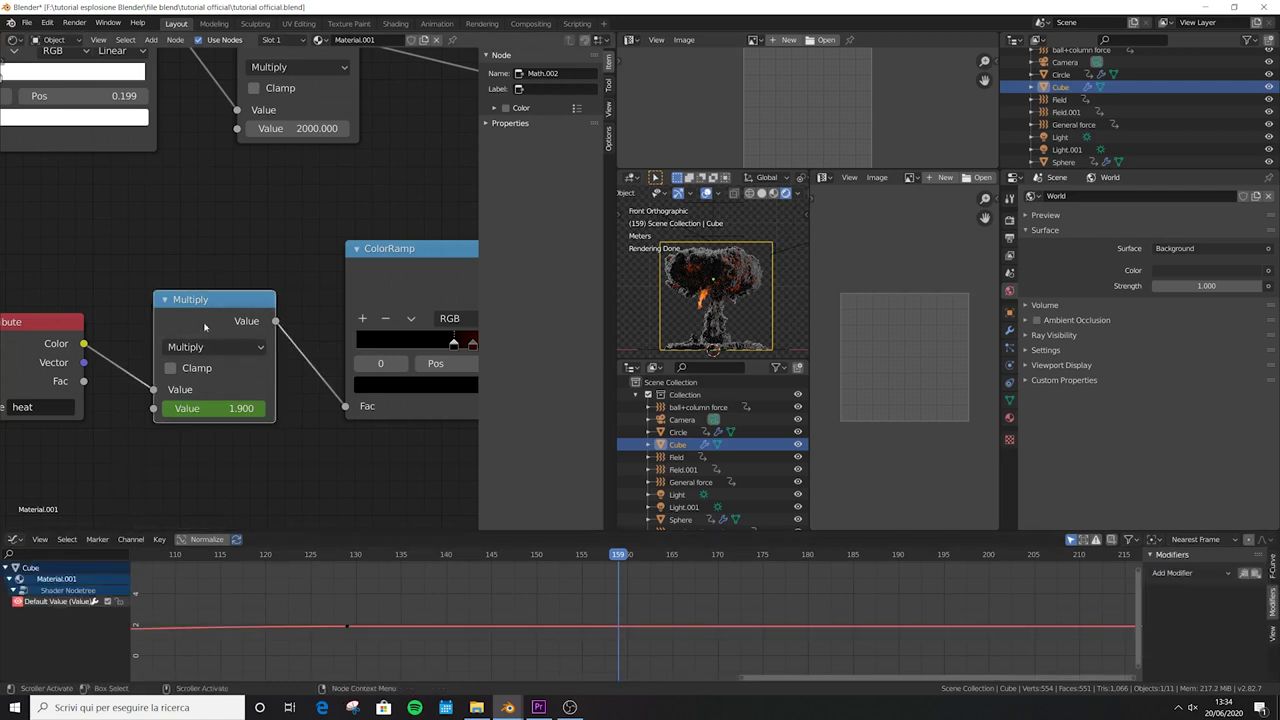
pyautogui.press('Home')
pyautogui.scroll(-2, 517, 638)
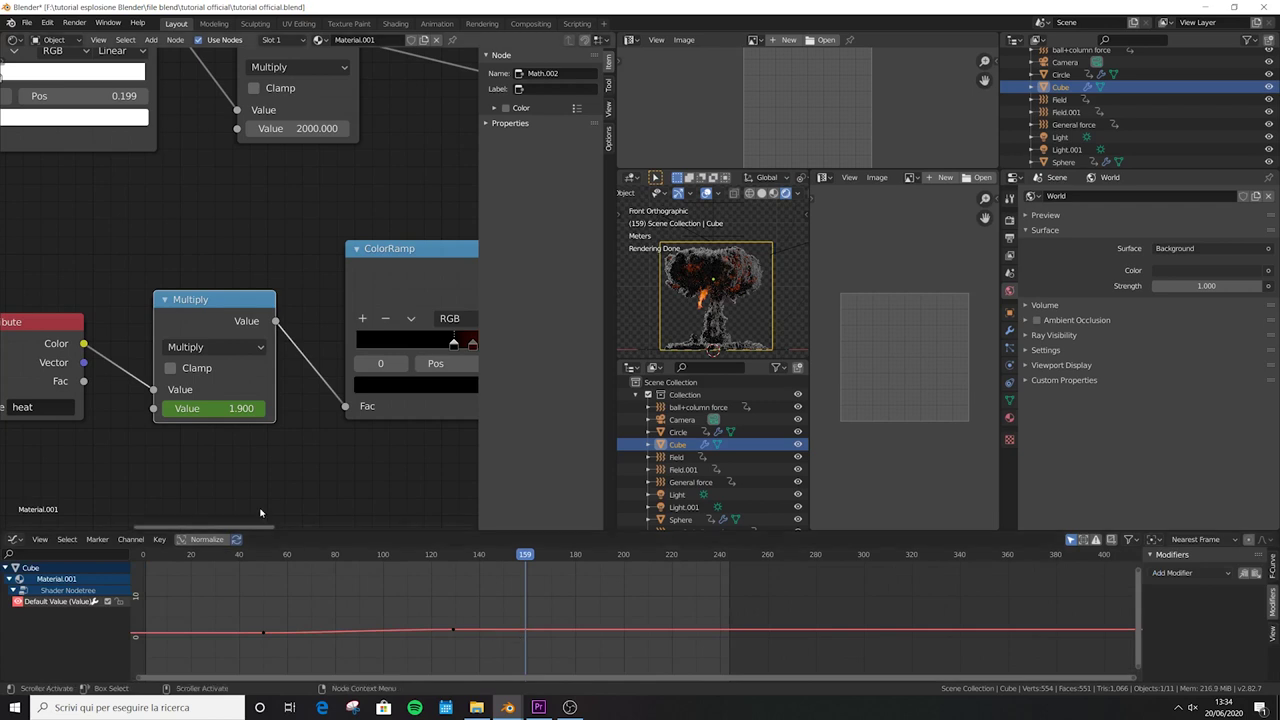
# - Examine the smoke material's node tree and the colour, density and emission settings of its Principled Volume node
pyautogui.scroll(-3, 253, 464)
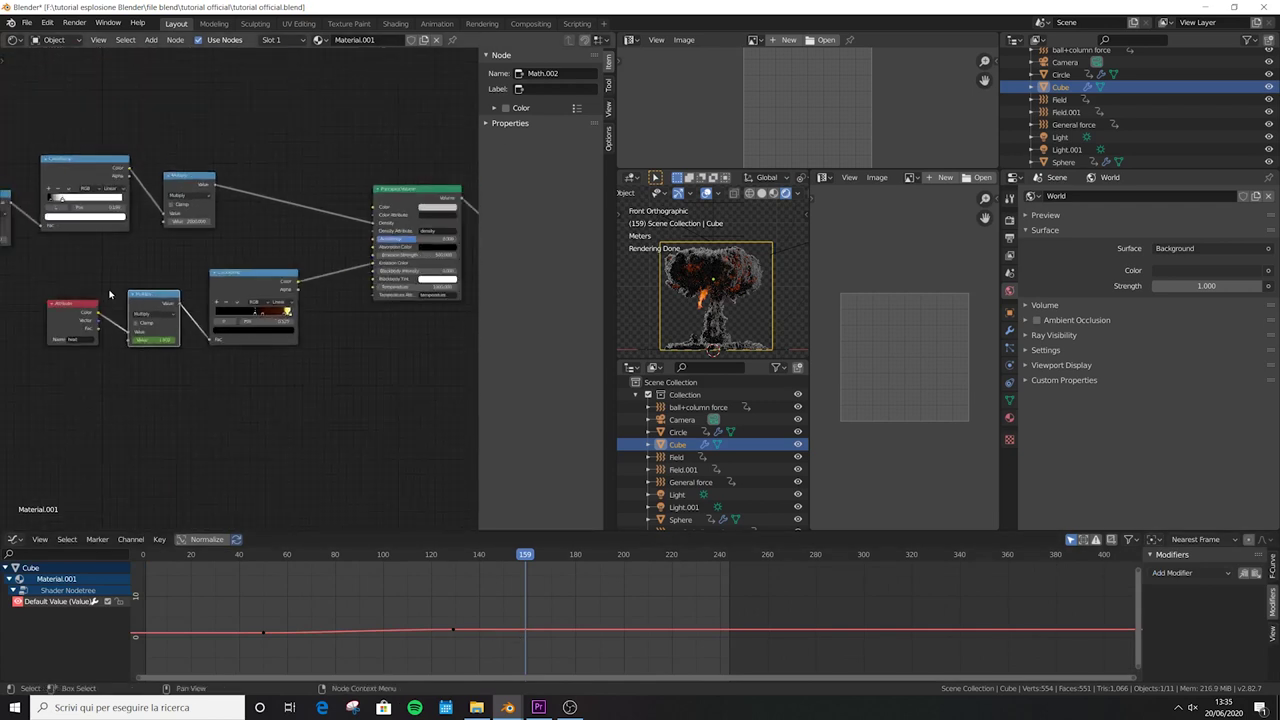
pyautogui.scroll(3, 373, 220)
pyautogui.click(394, 222)
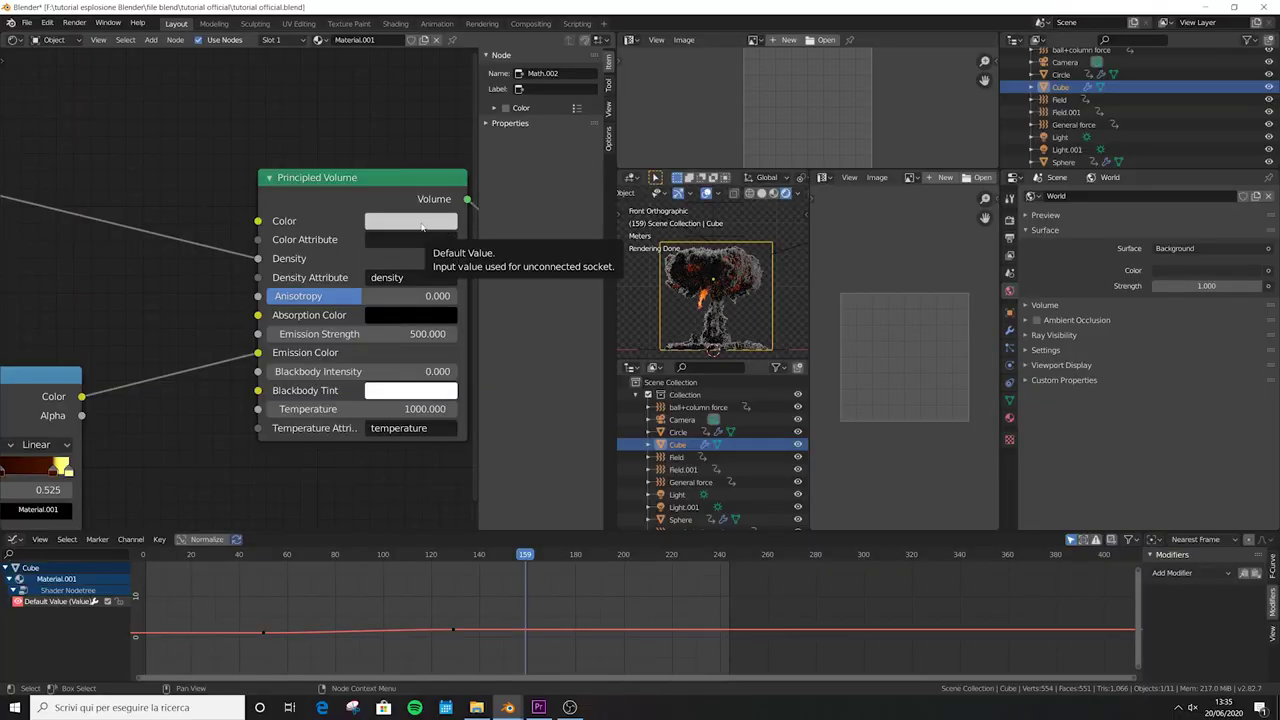
pyautogui.scroll(-3, 447, 232)
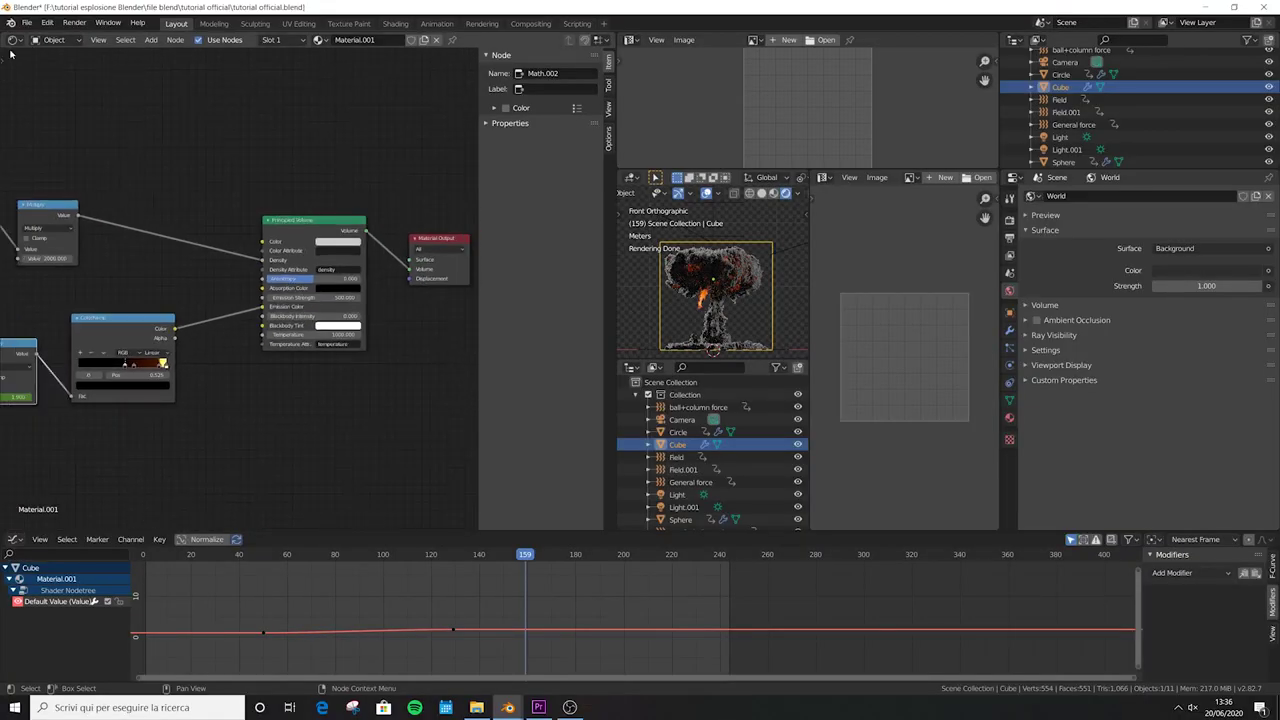